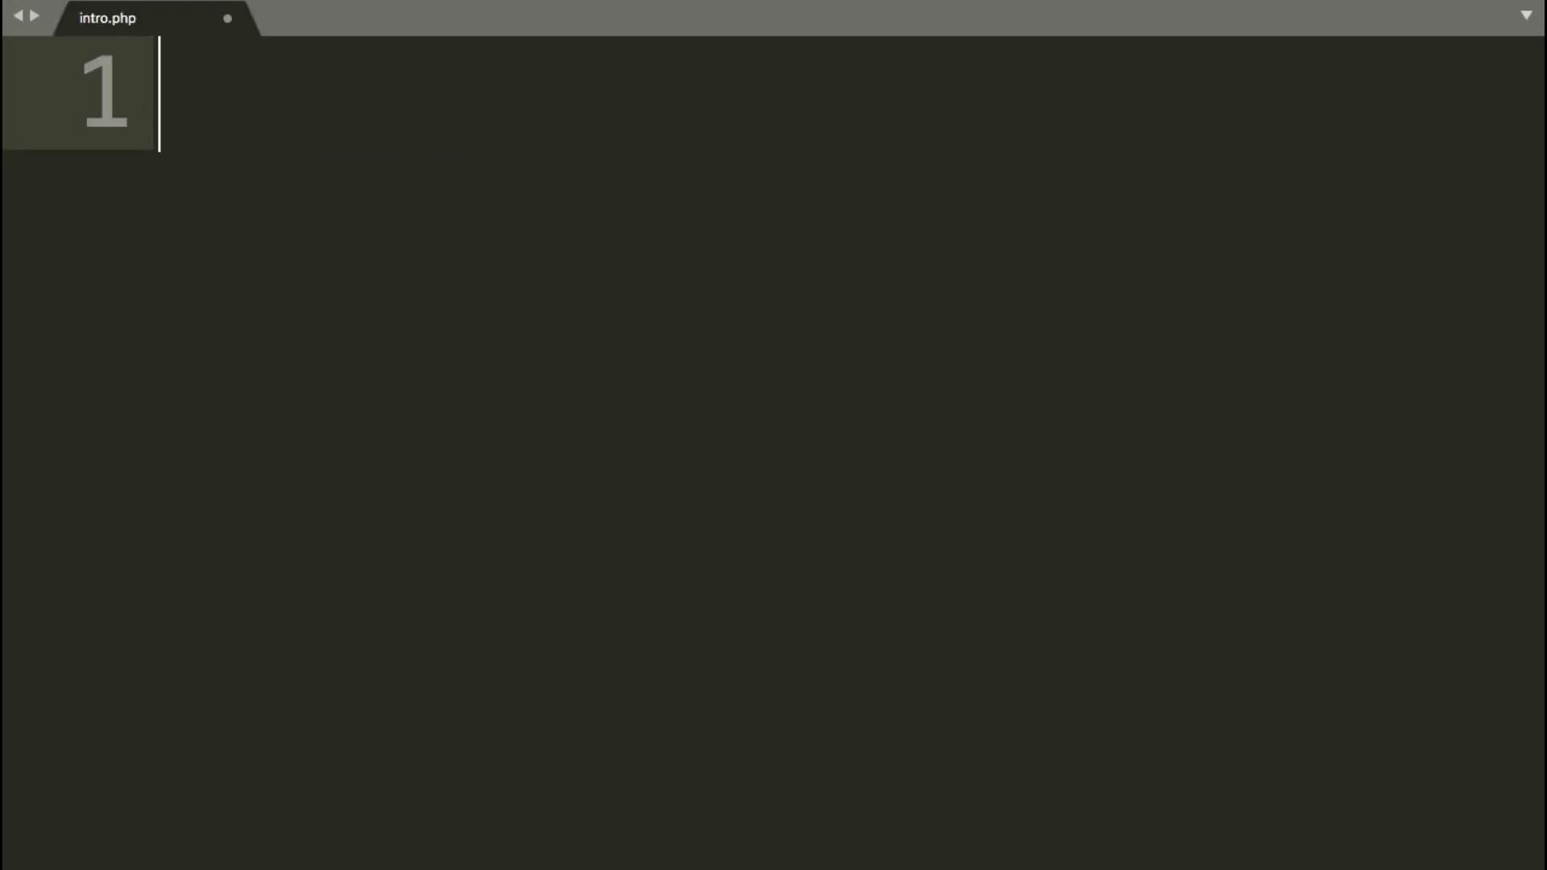
# - Write a PHP class in intro.php named with the author's handle, containing a public $subscribe property
pyautogui.write('<?php')
pyautogui.press('Return')
pyautogui.write('c')
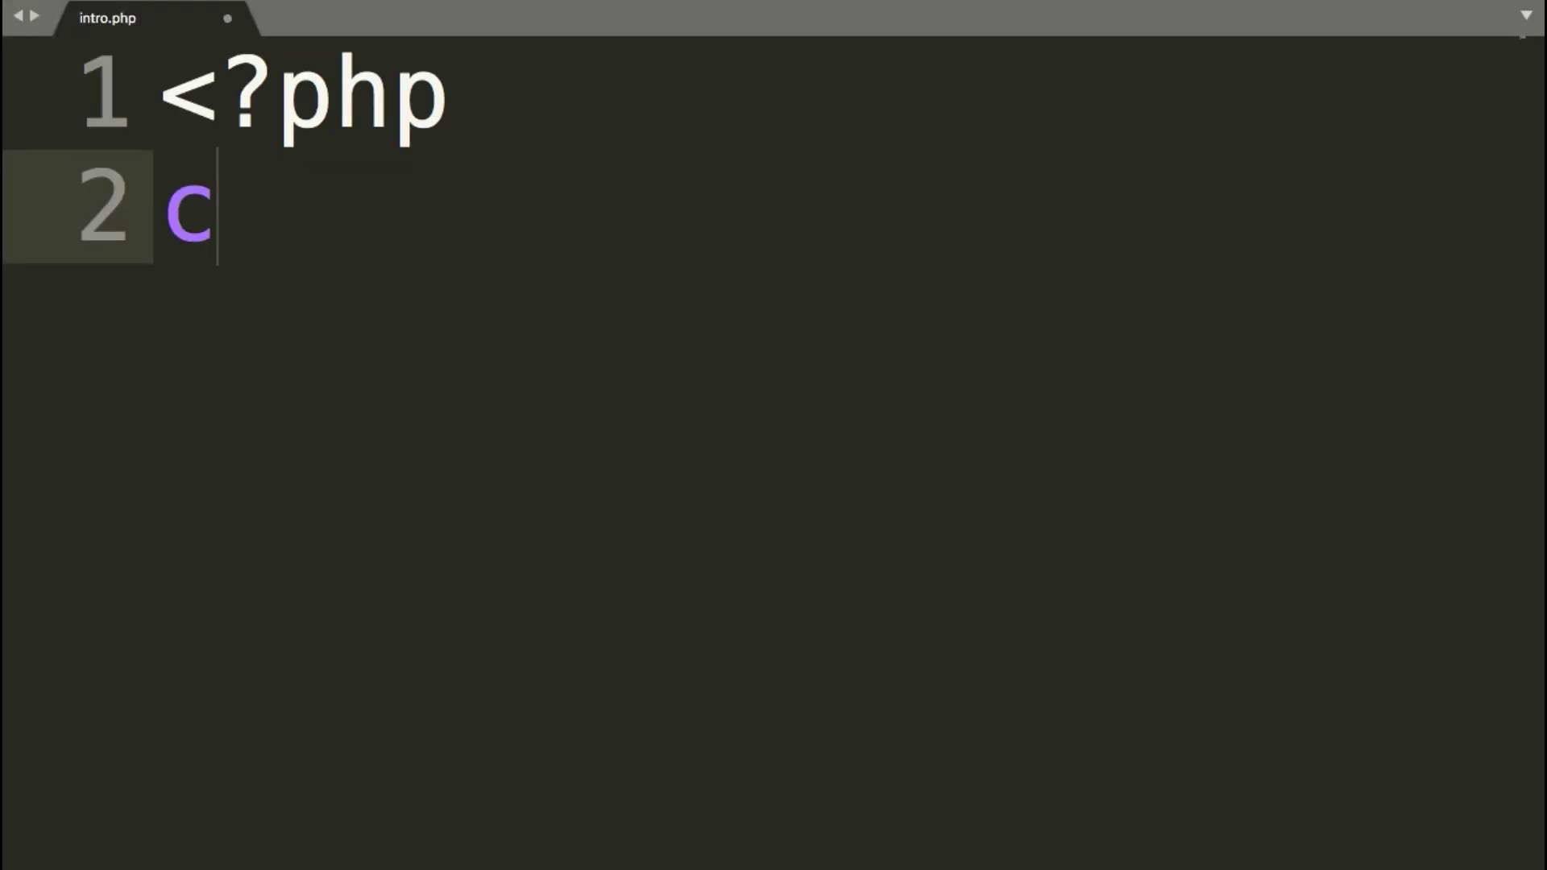
pyautogui.write('lass alisaleem252')
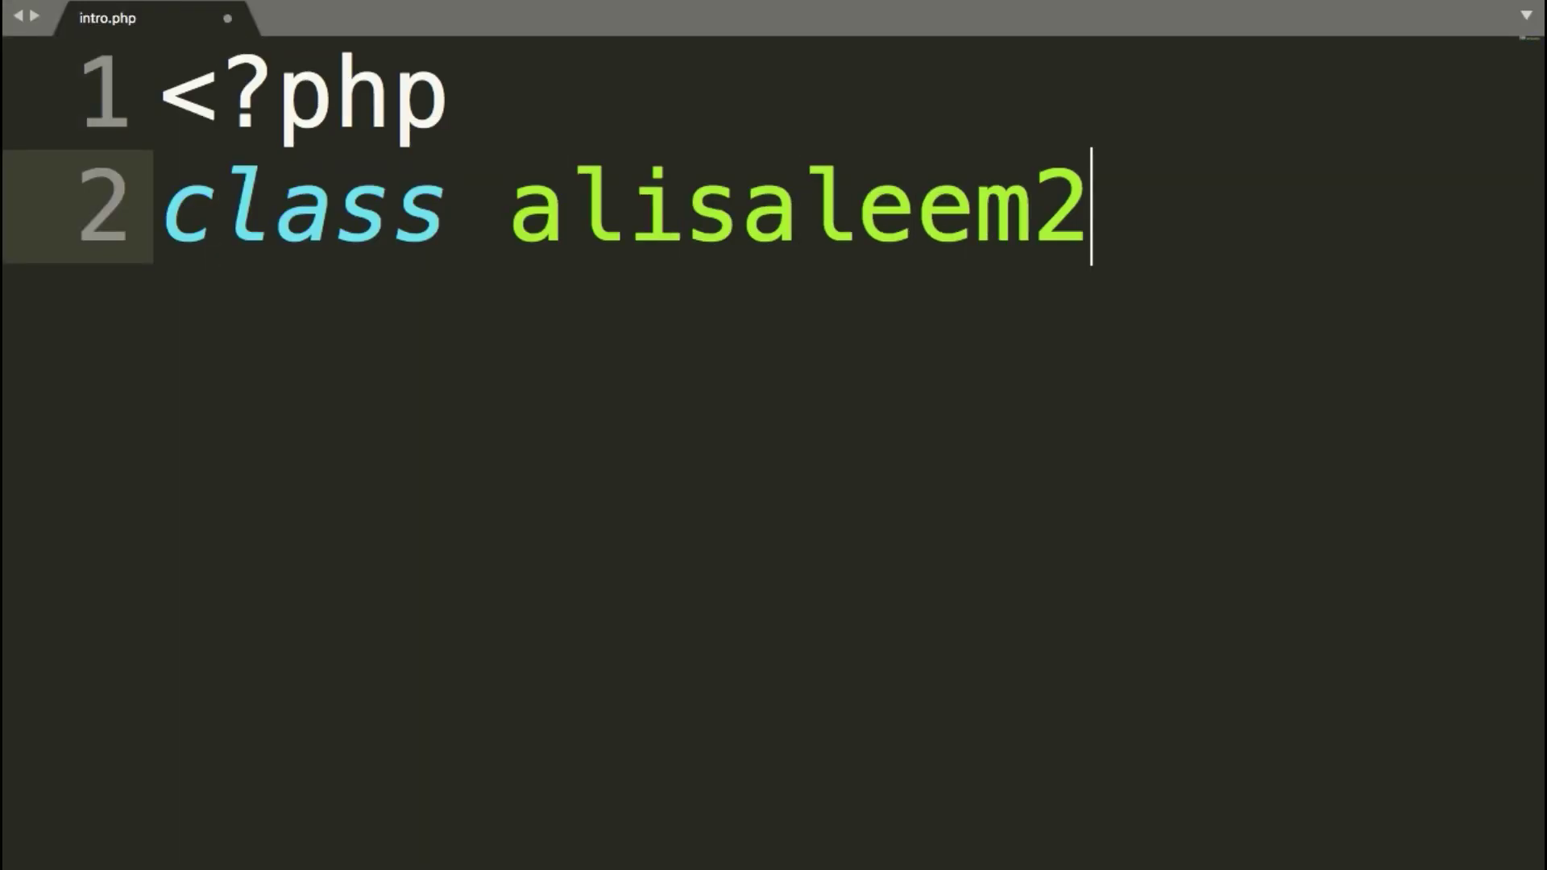
pyautogui.press('Return')
pyautogui.press('BackSpace')
pyautogui.write('{')
pyautogui.press('Return')
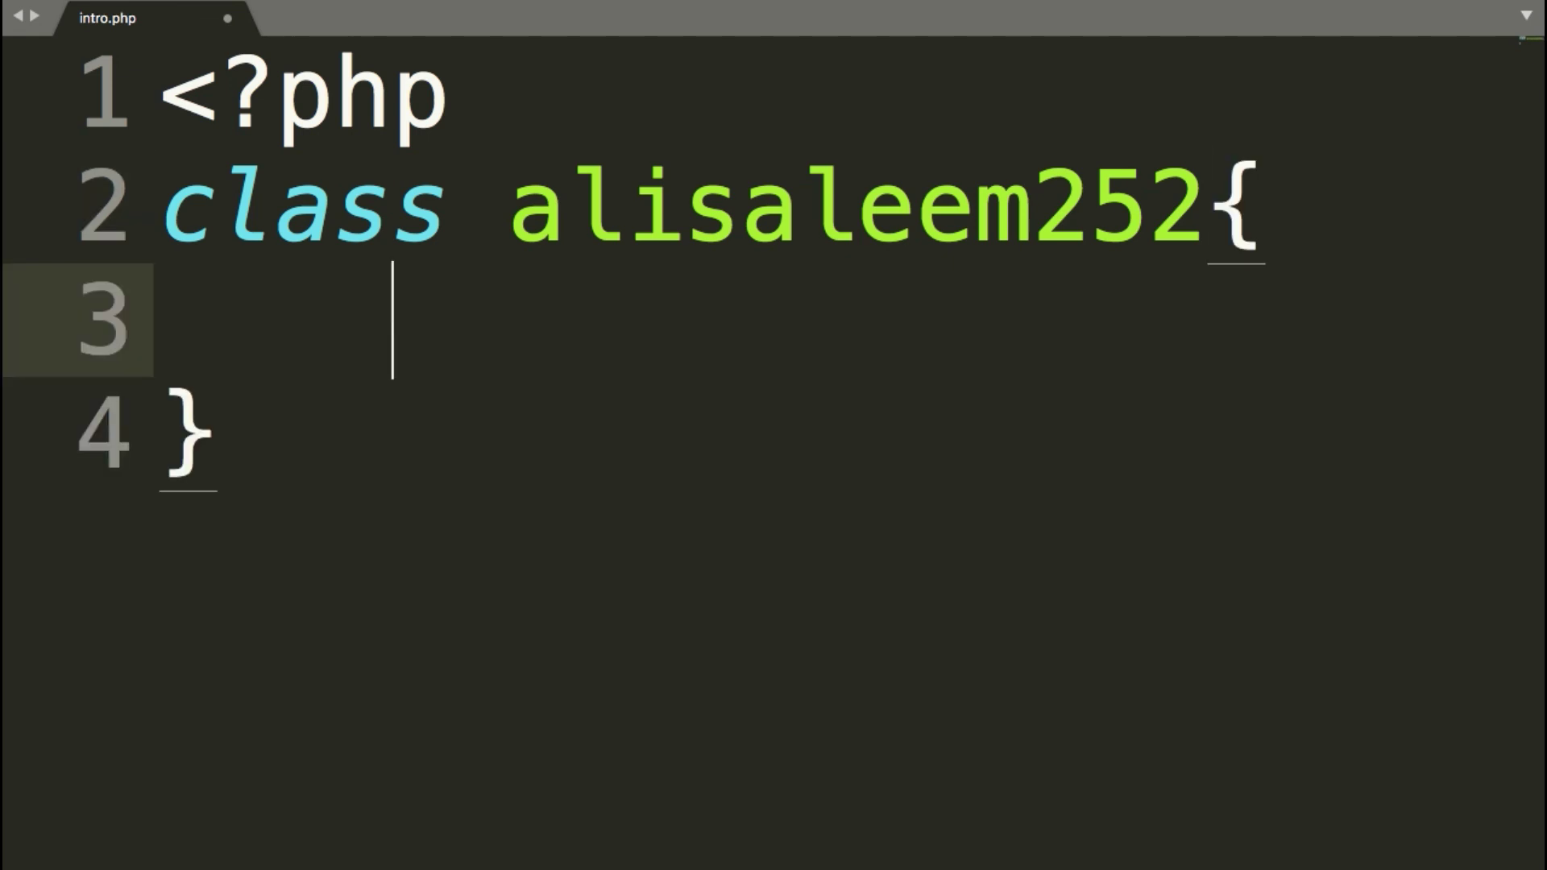
pyautogui.write('public ')
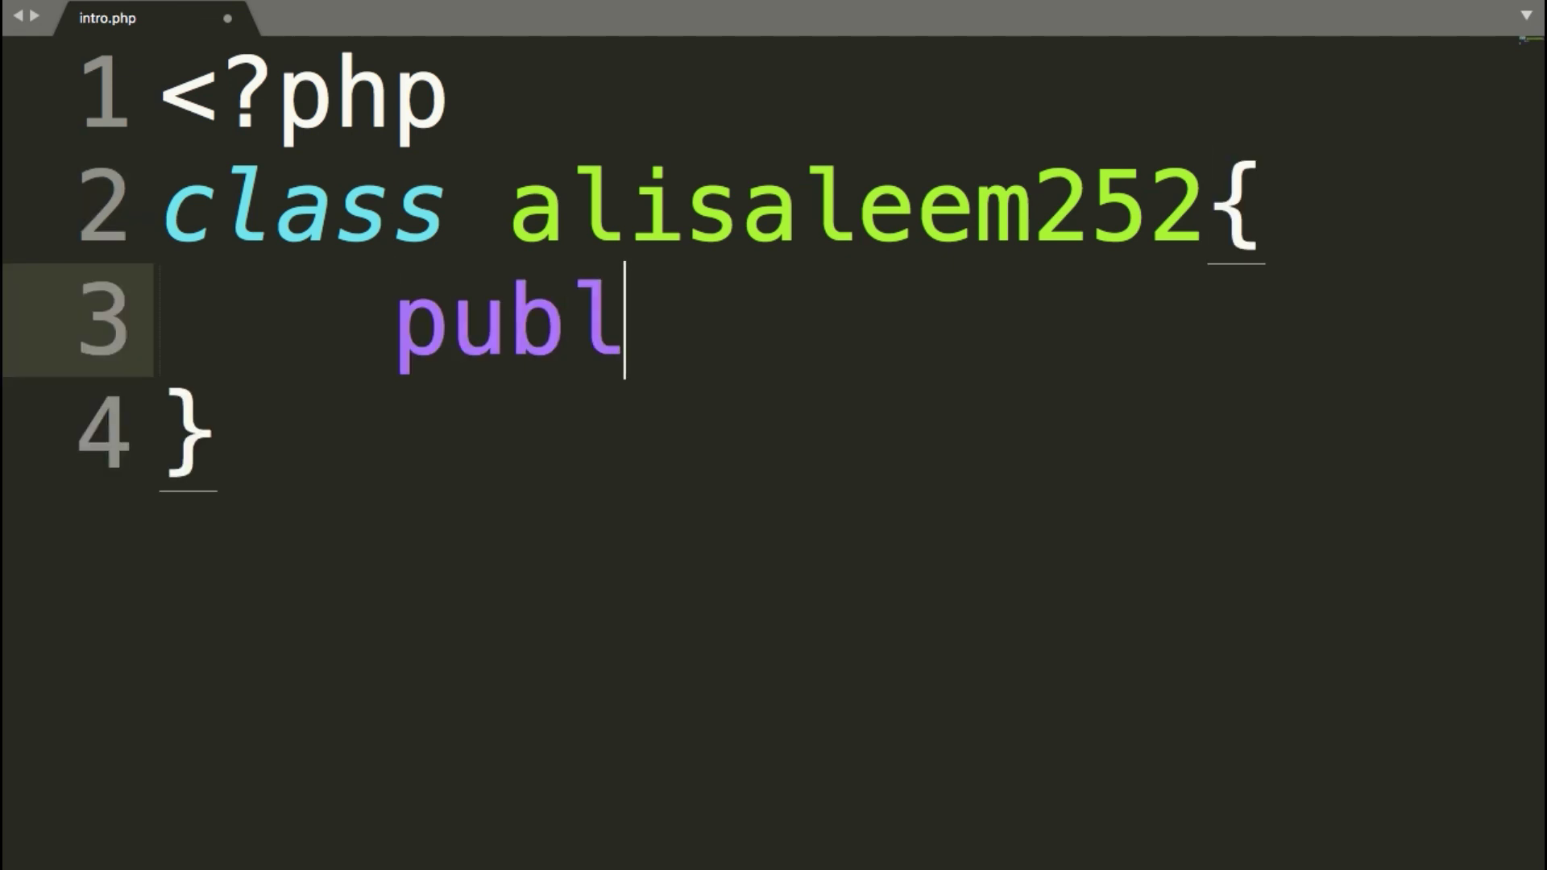
pyautogui.write('$subscribe;')
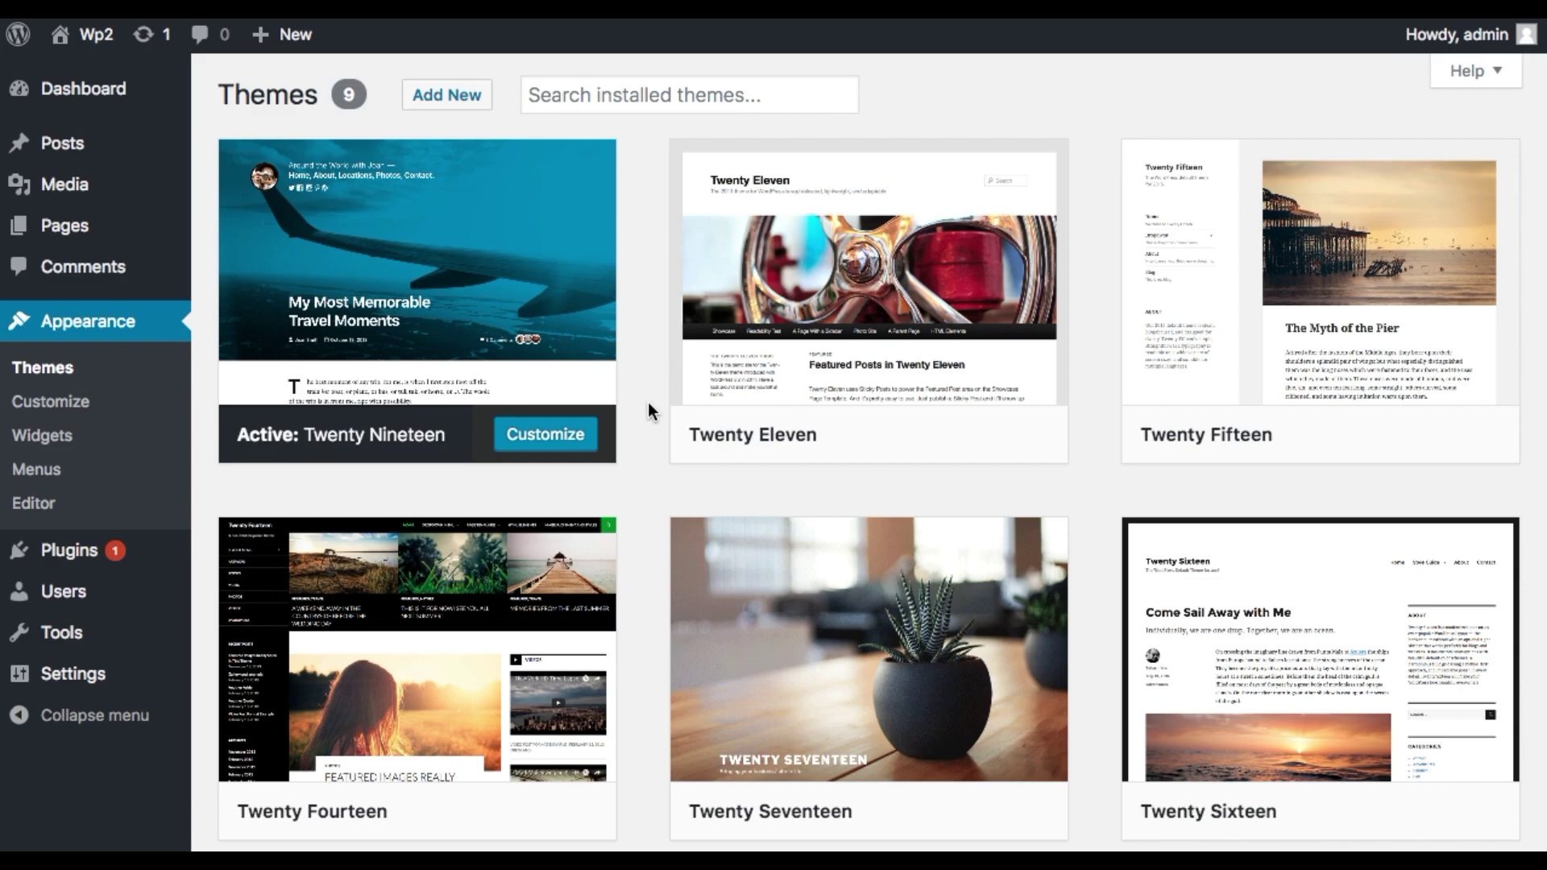
# - In the WordPress admin, review the details and Gutenberg-ready description of the active Twenty Nineteen theme, closing them when finished
pyautogui.moveTo(476, 300)
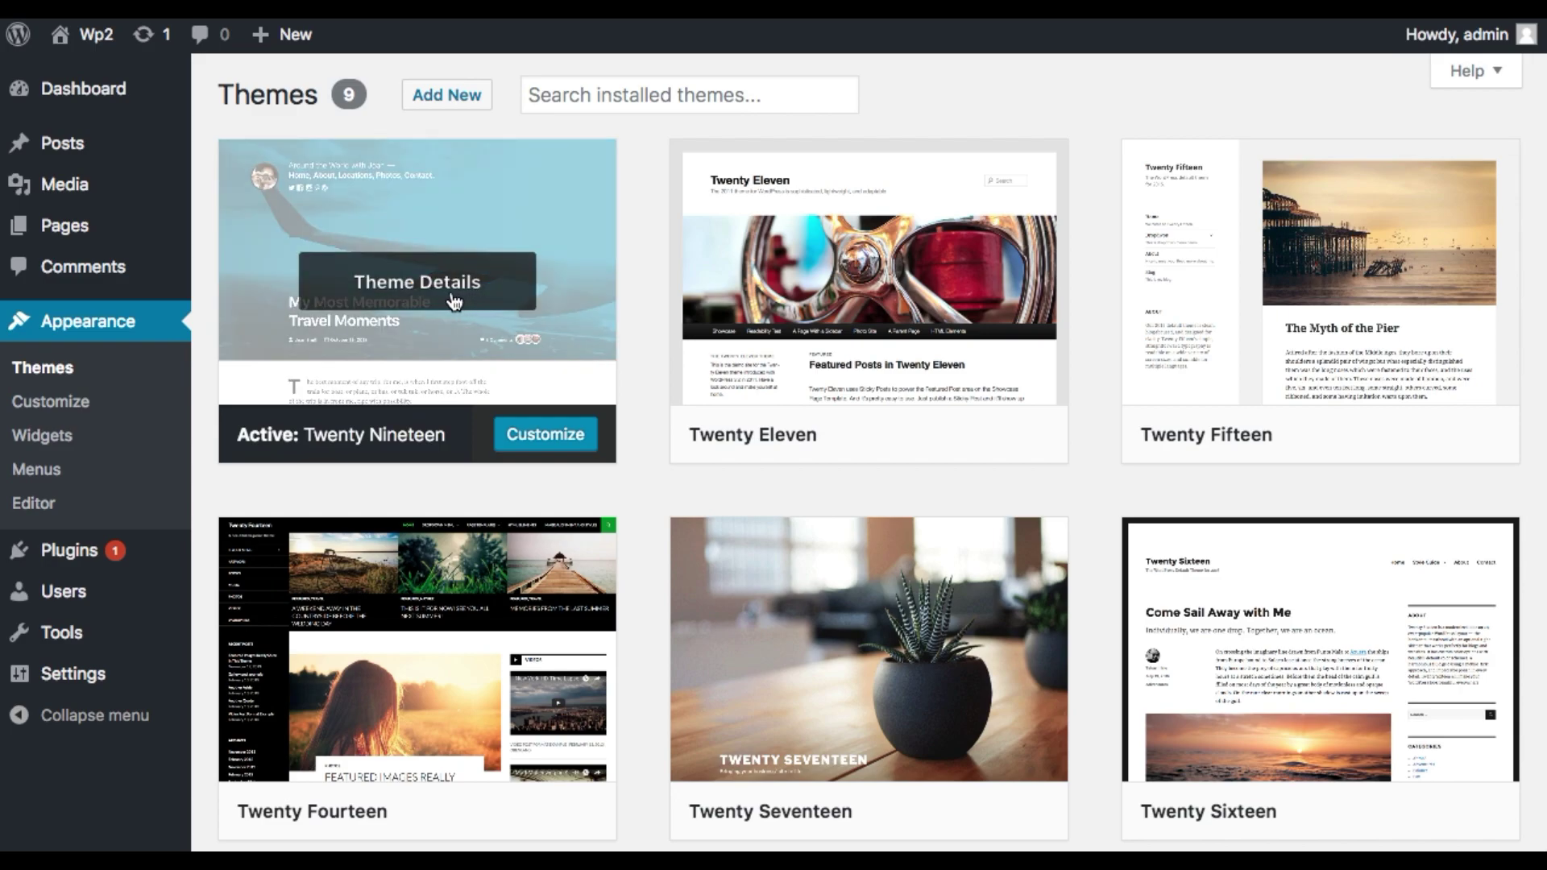
pyautogui.click(454, 301)
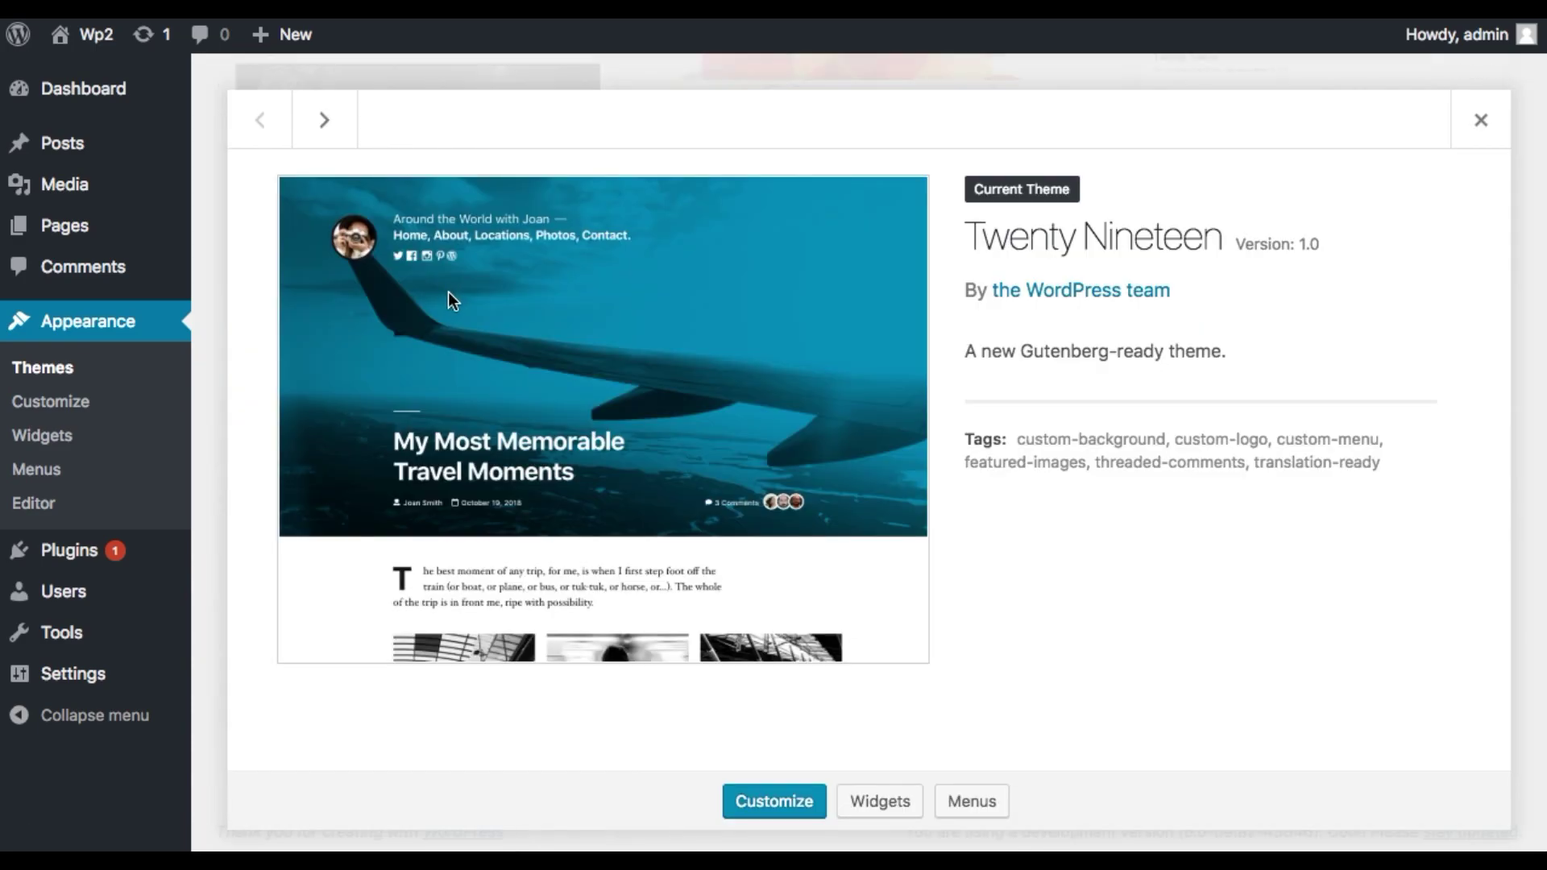
pyautogui.moveTo(1022, 354); pyautogui.dragTo(1129, 354)
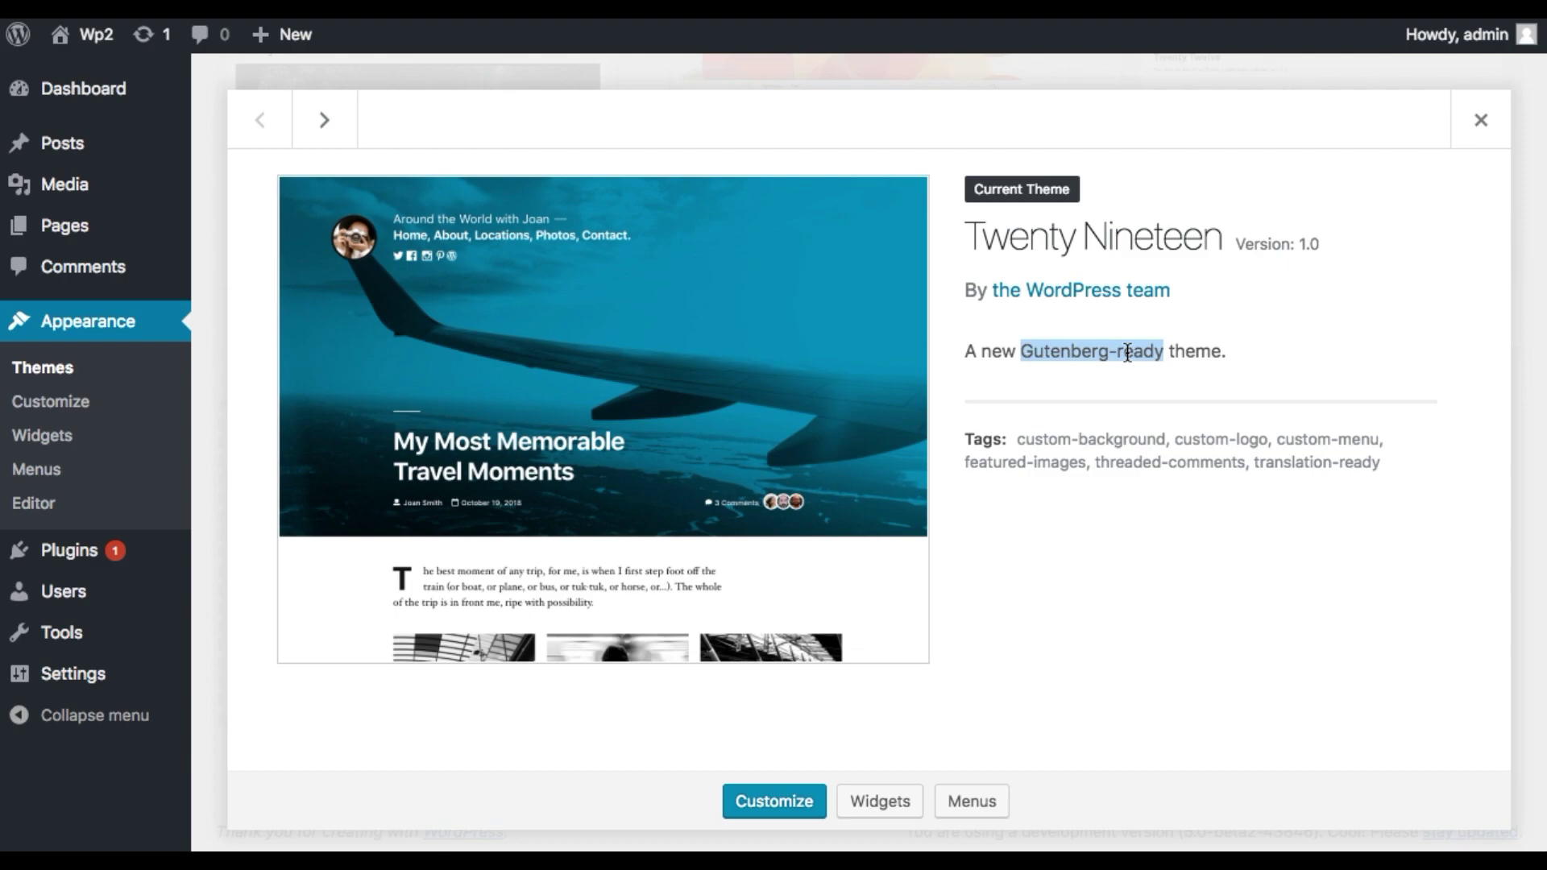
pyautogui.click(1483, 122)
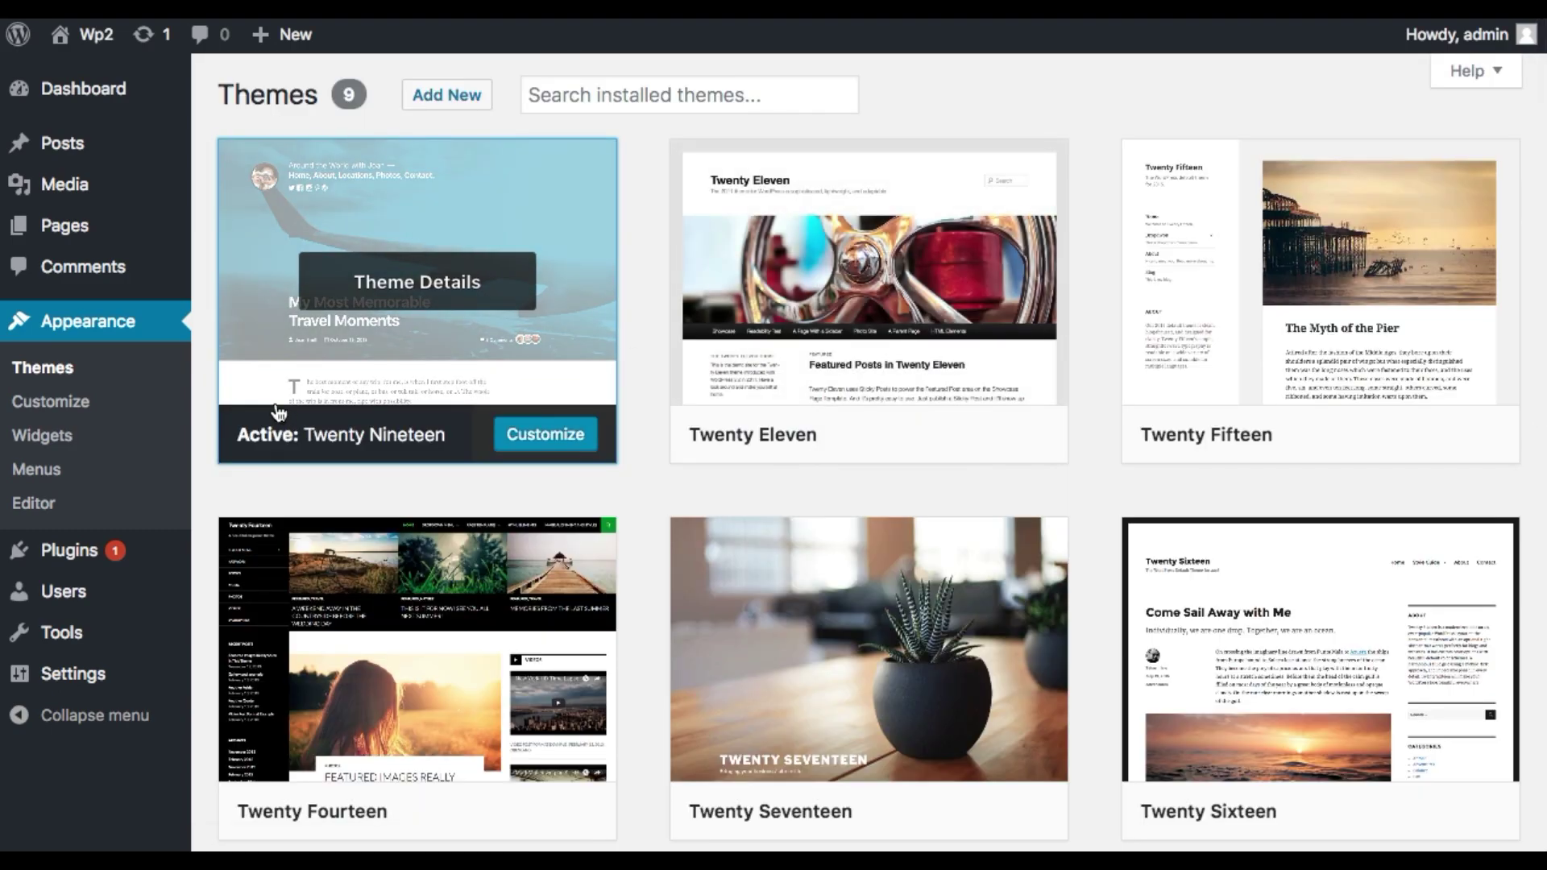
# - Start a new post in the block editor and show its settings sidebar
pyautogui.moveTo(114, 145)
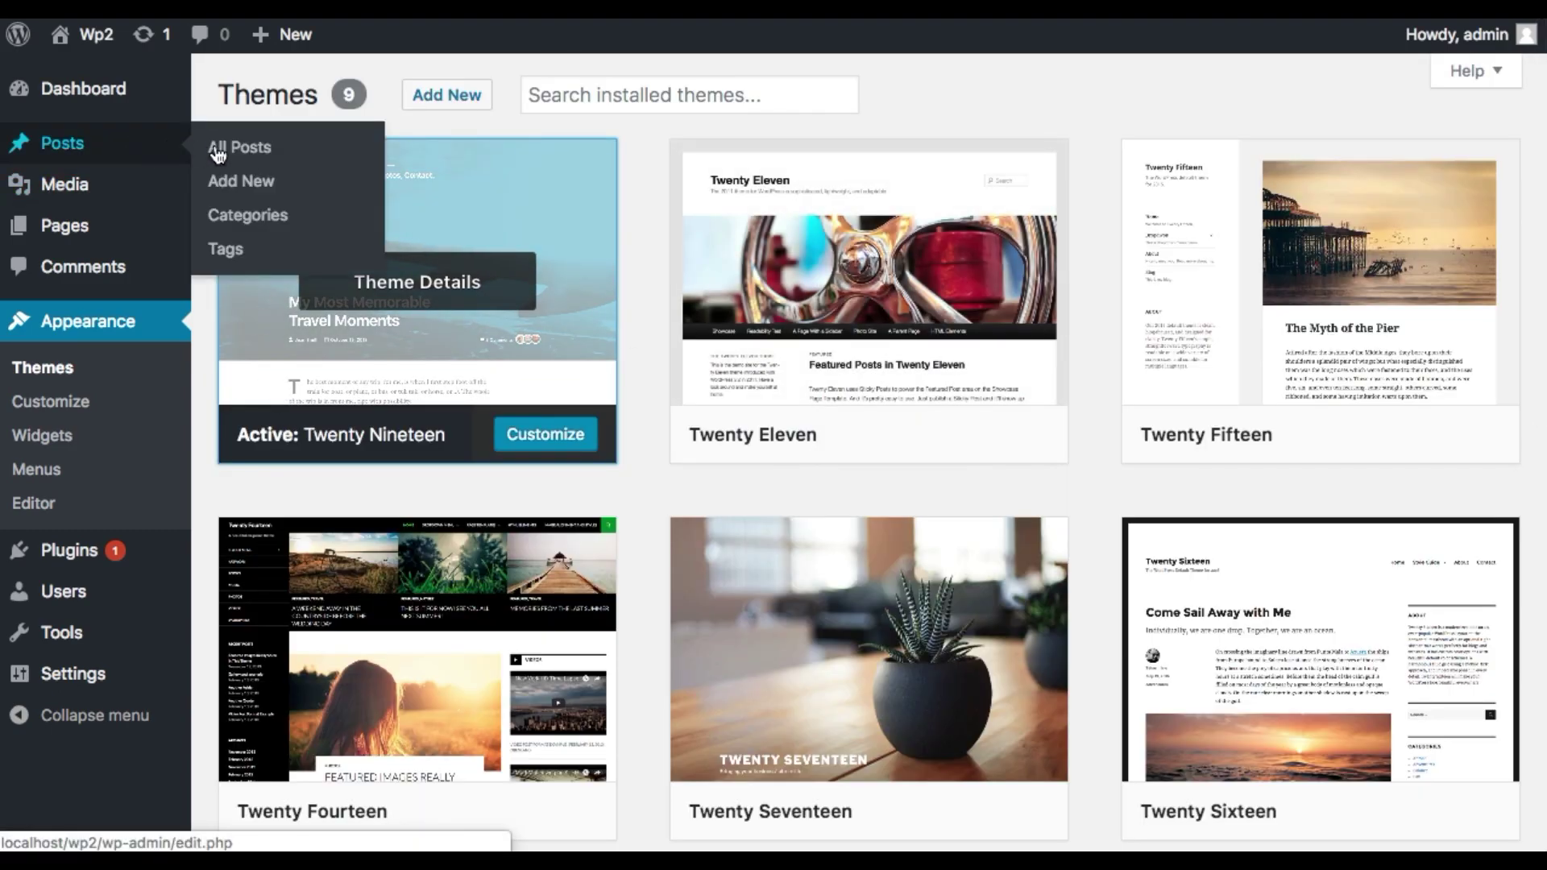
pyautogui.click(254, 184)
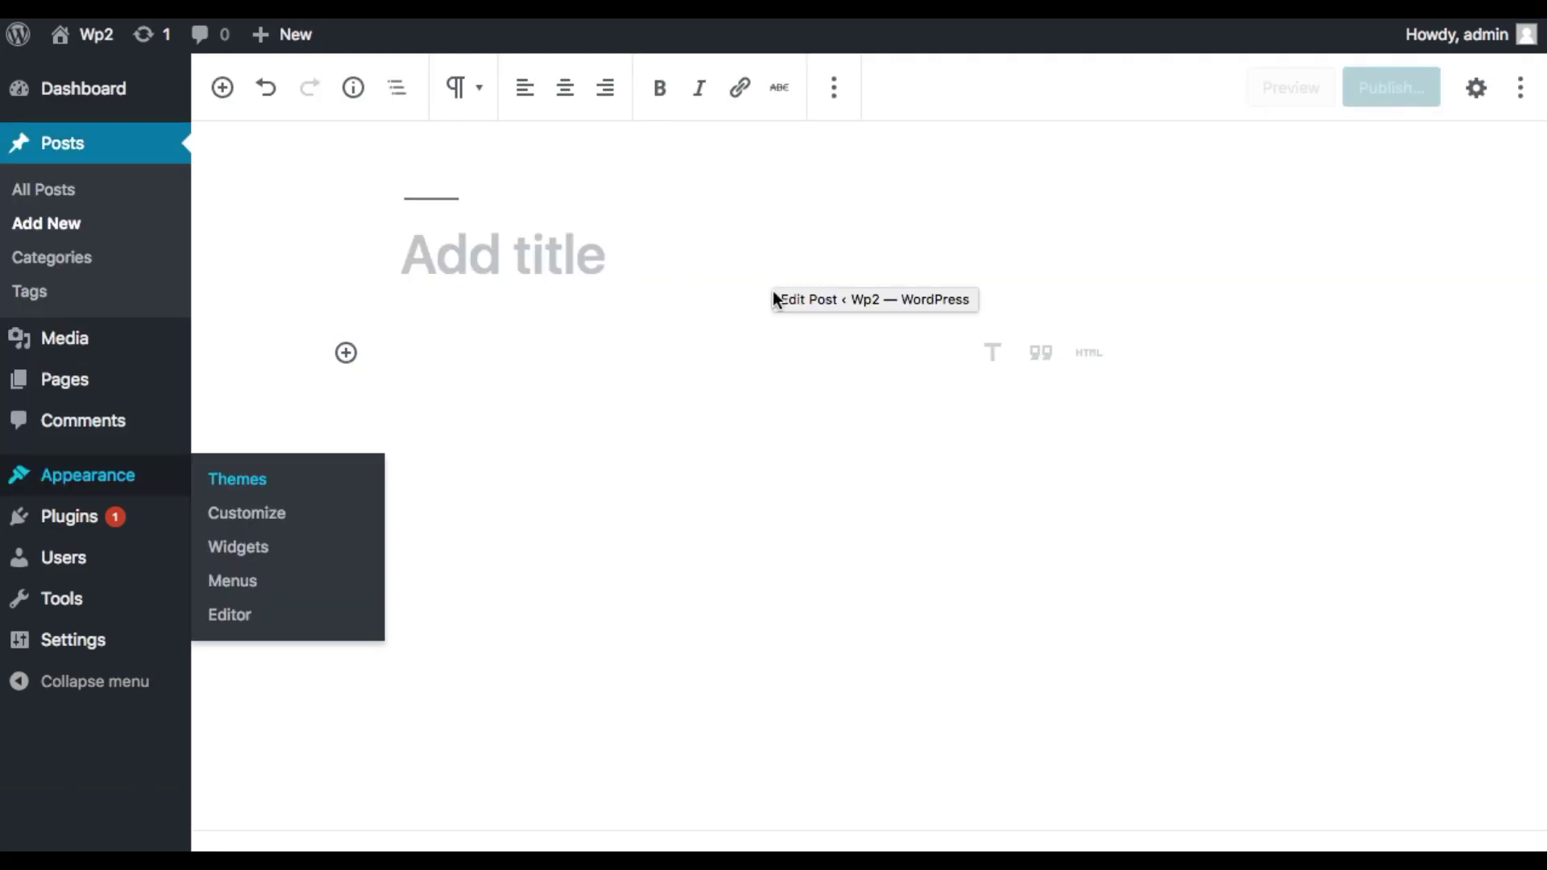
pyautogui.click(1476, 89)
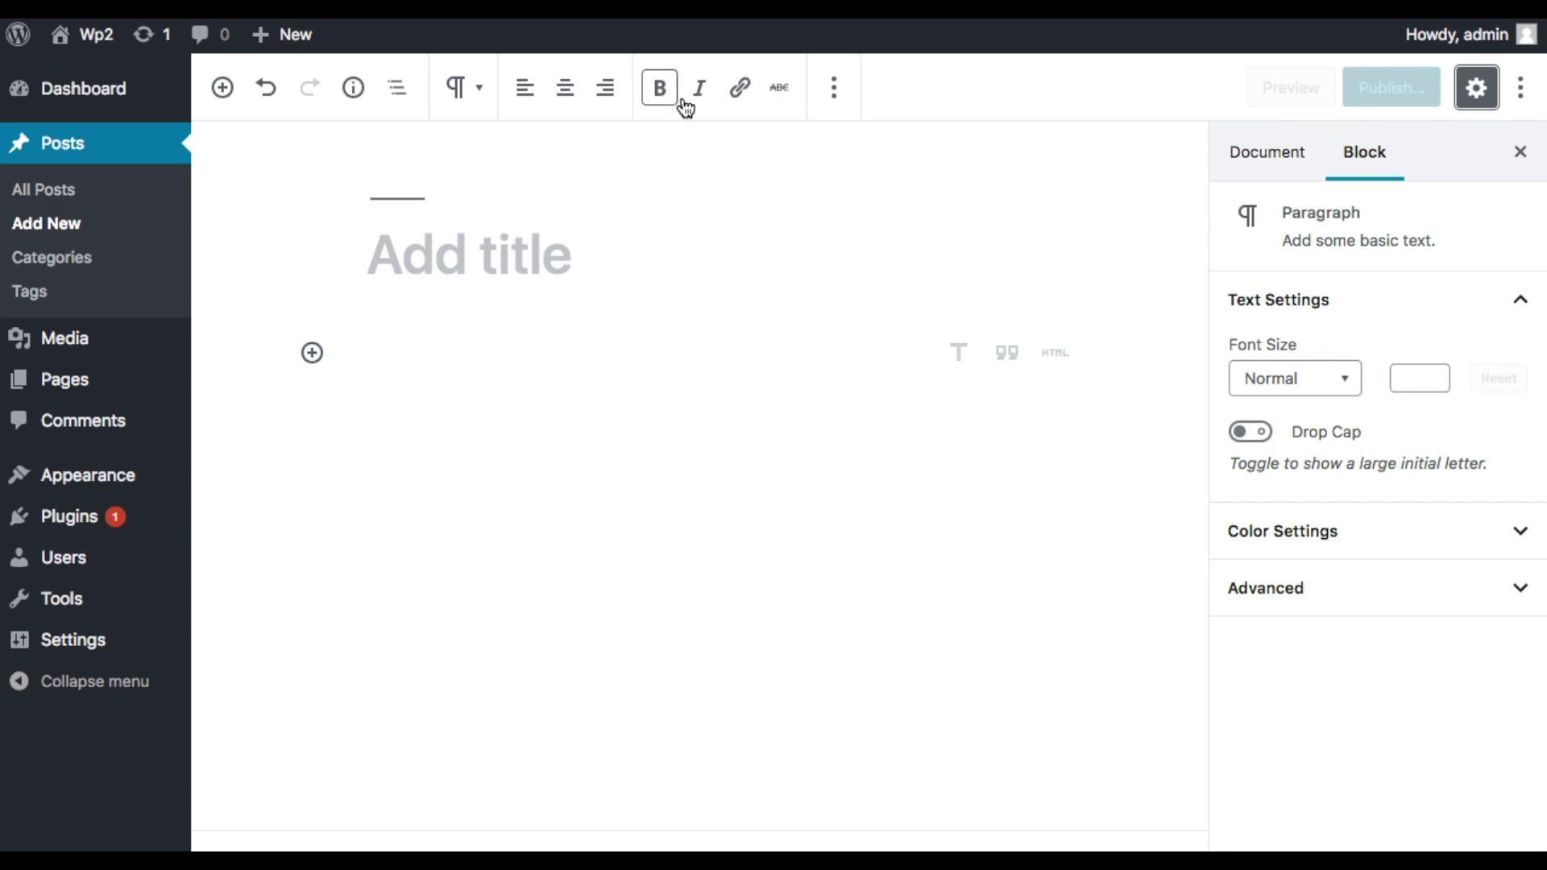
# - Examine the paragraph block's extra options and the editor's view, editor and tools options, keeping the settings sidebar shown
pyautogui.click(833, 88)
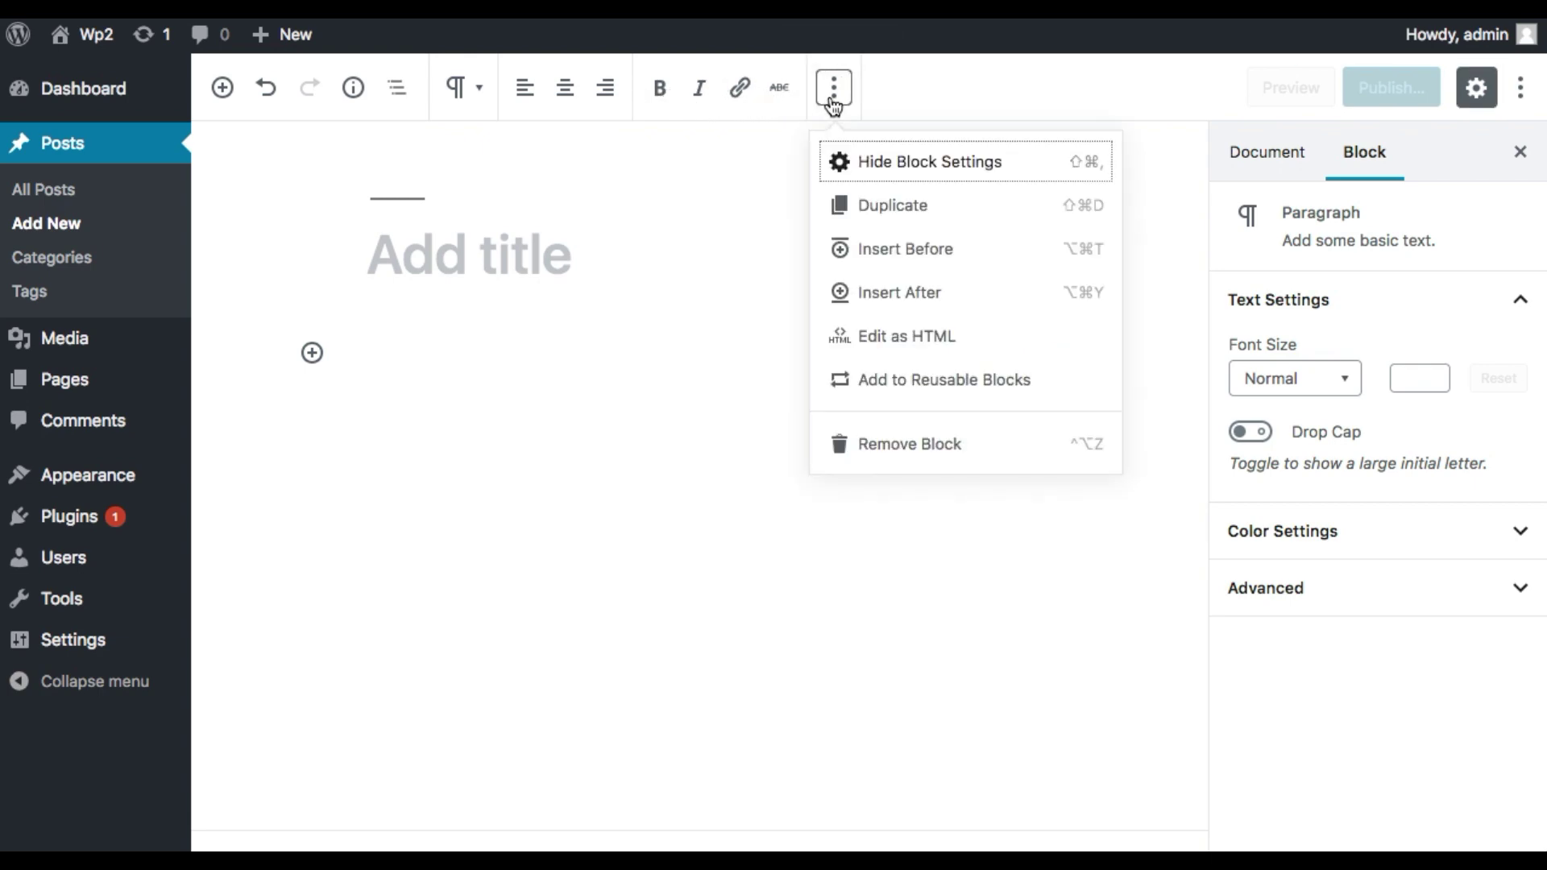
pyautogui.click(833, 90)
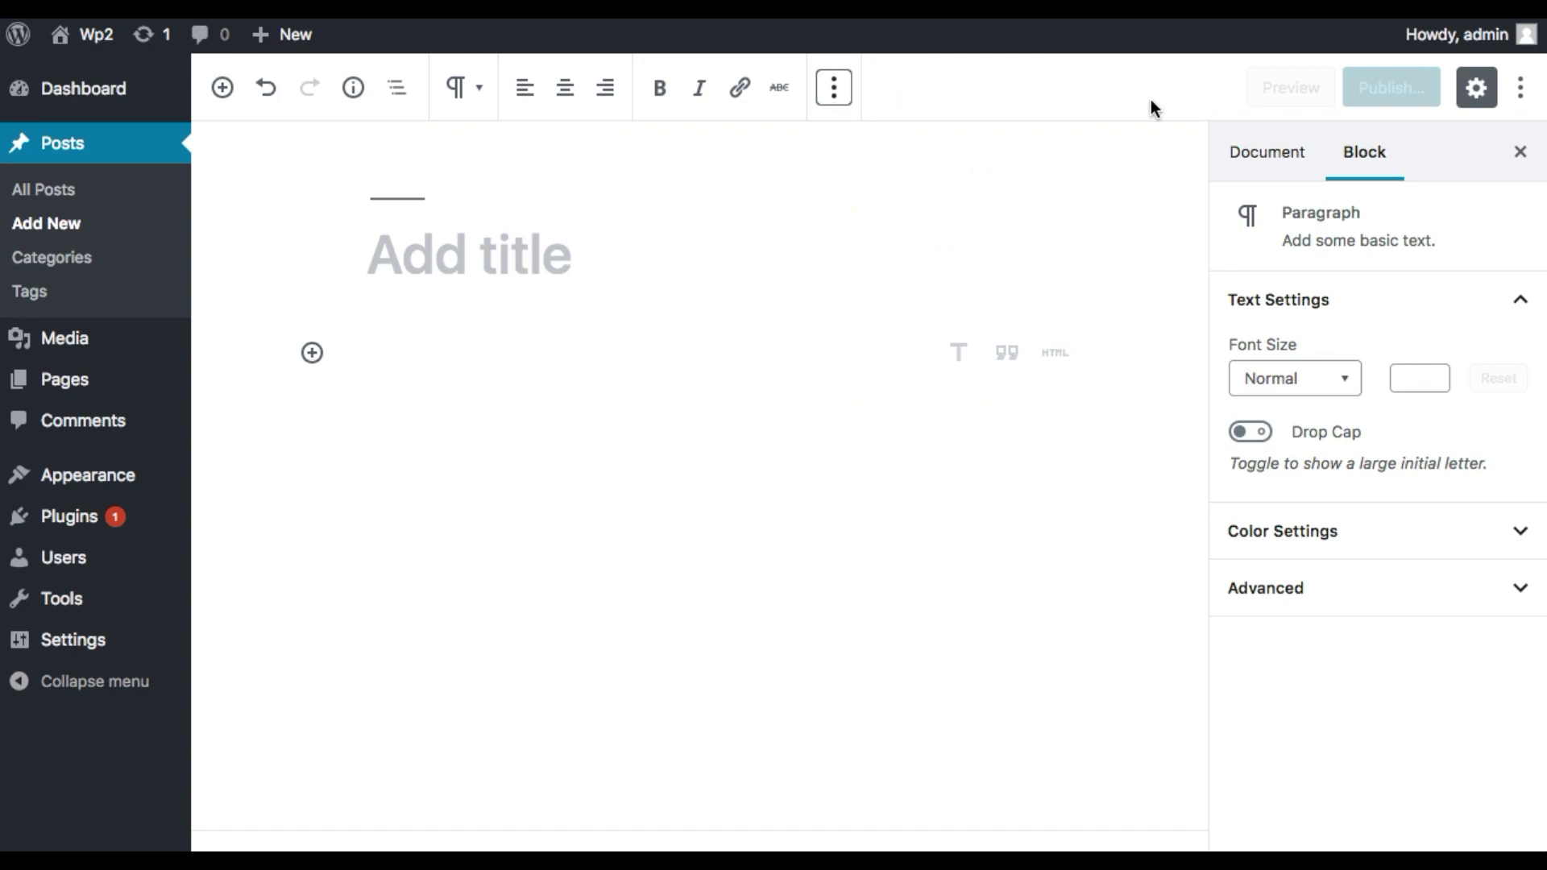
pyautogui.click(1476, 89)
pyautogui.click(1476, 90)
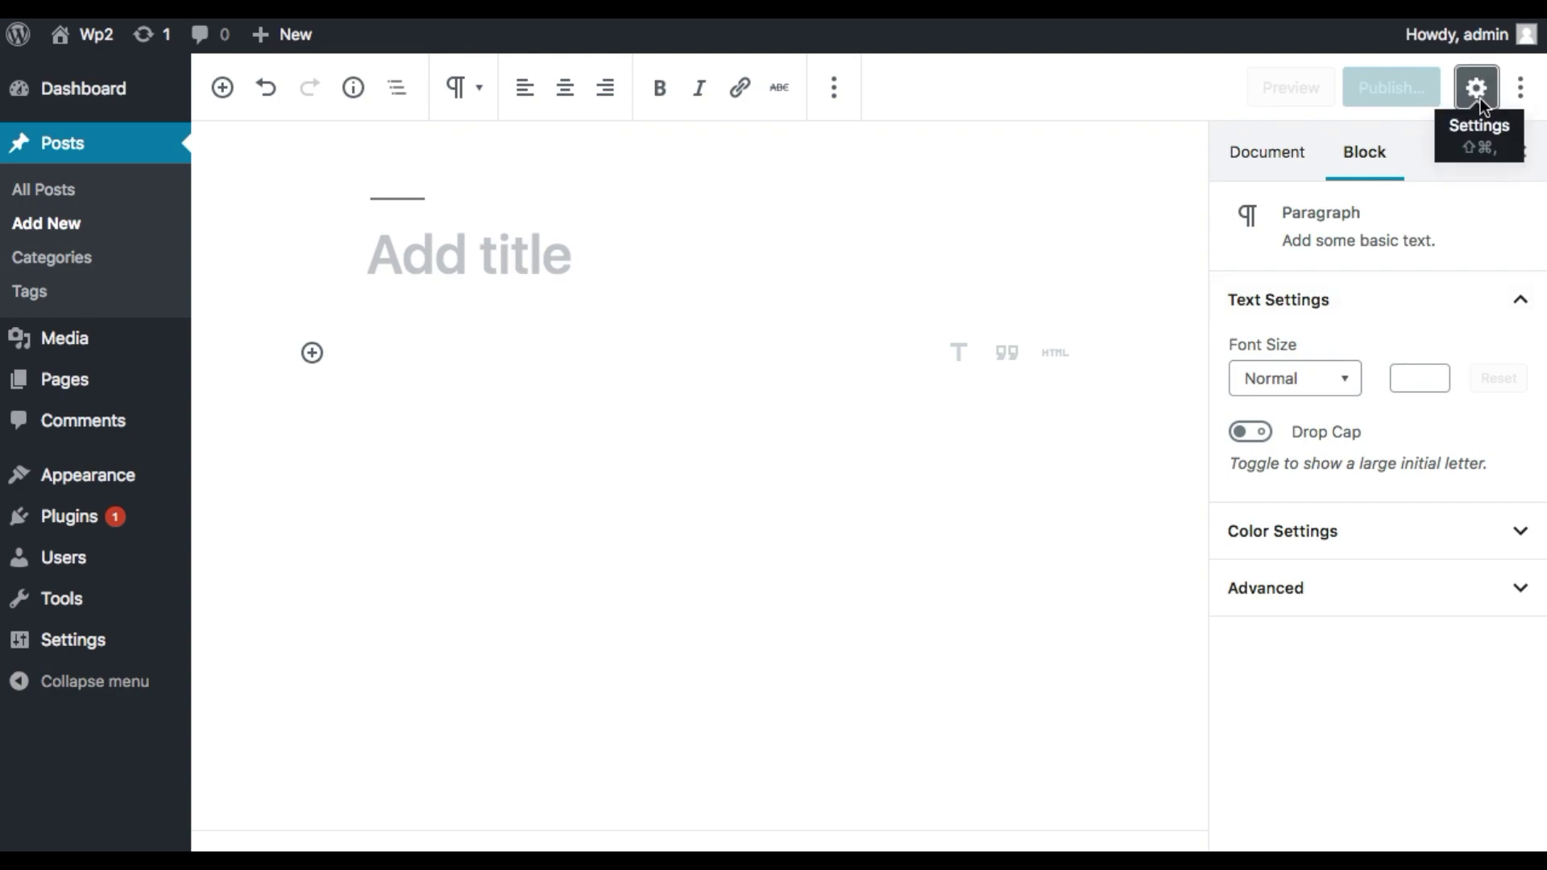
pyautogui.click(1521, 90)
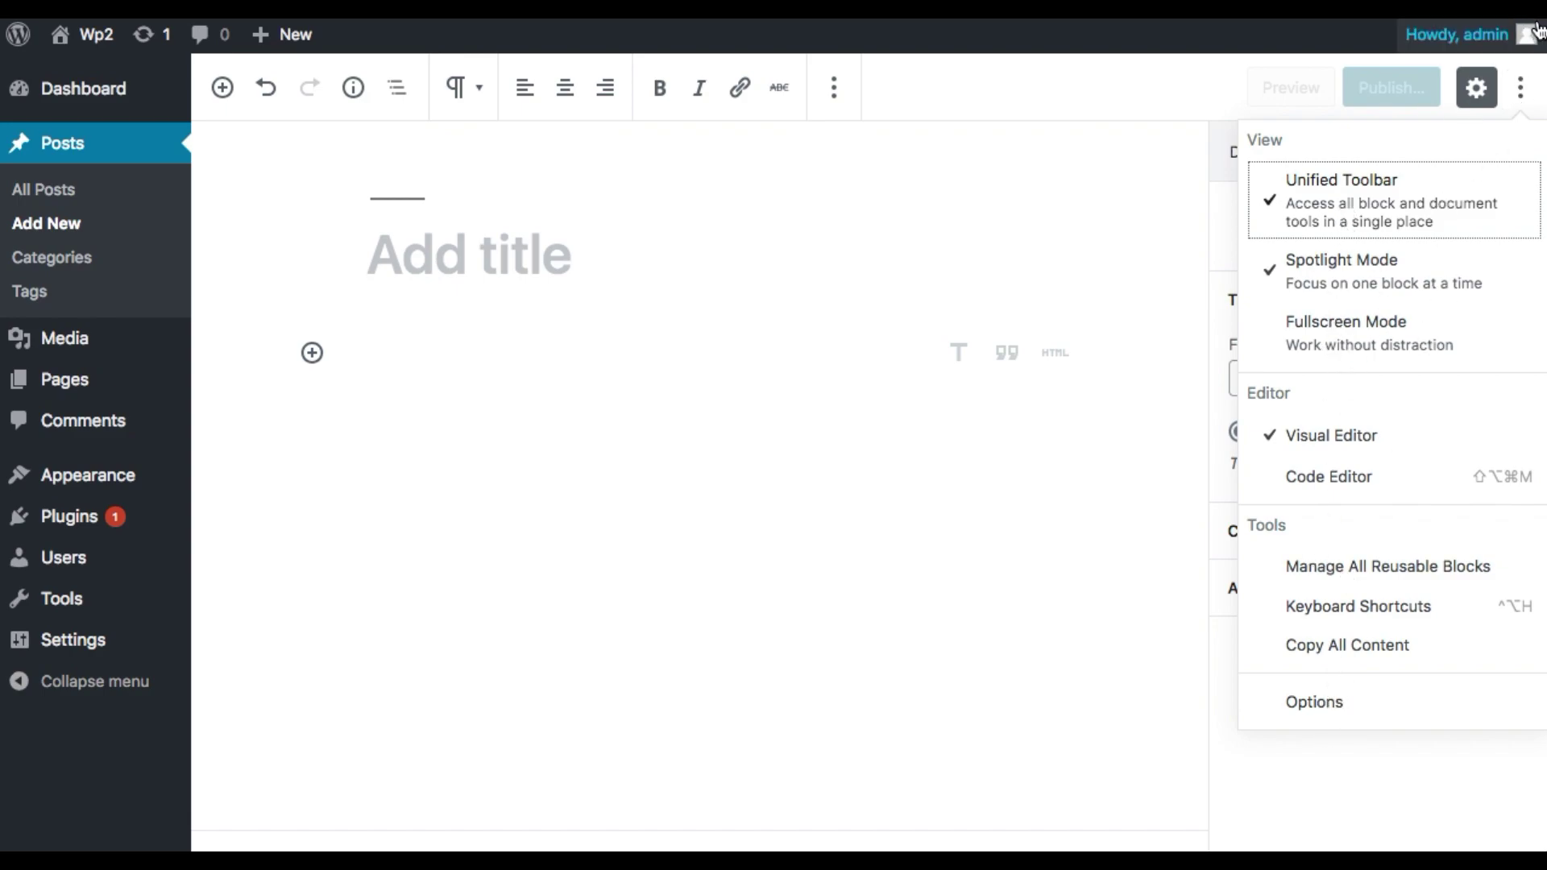
pyautogui.click(1521, 97)
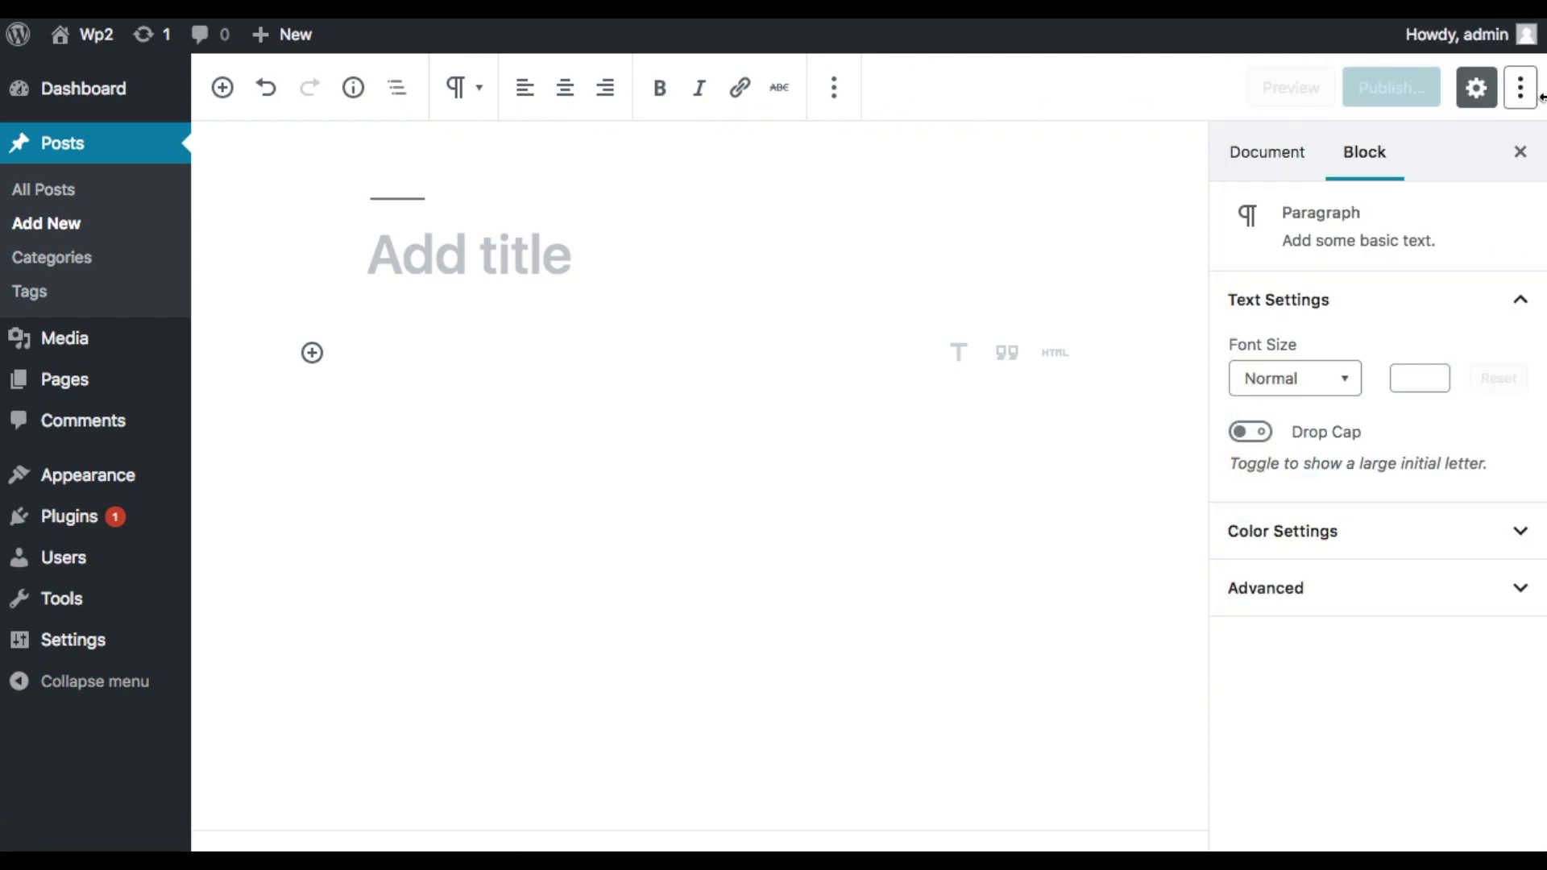
# - Compare the post's document settings, including Discussion, with the block settings shown without a selection and for the empty paragraph
pyautogui.click(478, 248)
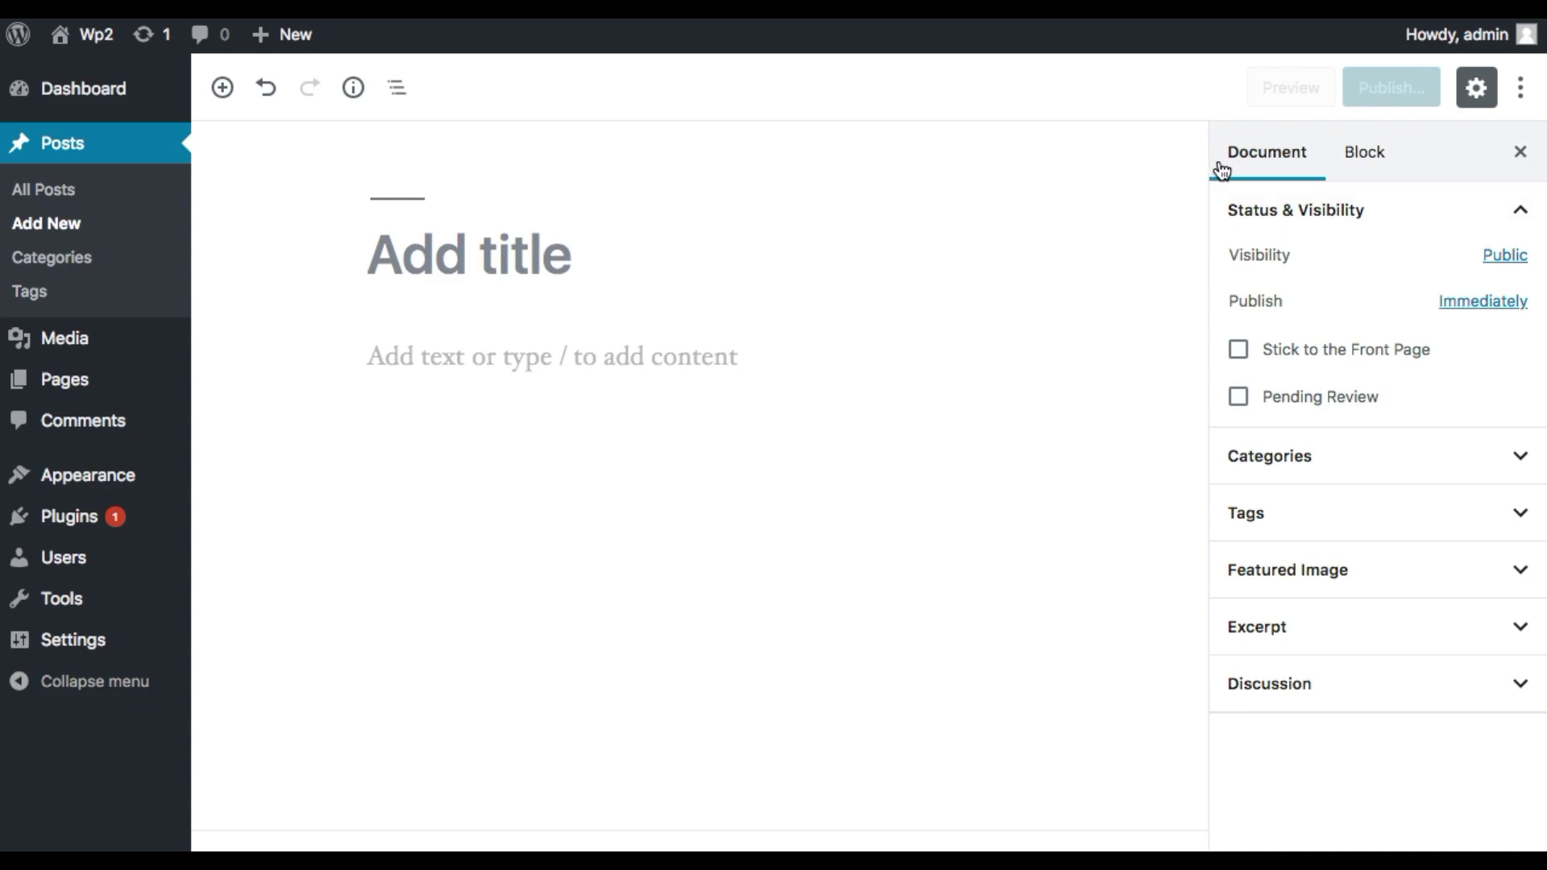
pyautogui.click(1362, 156)
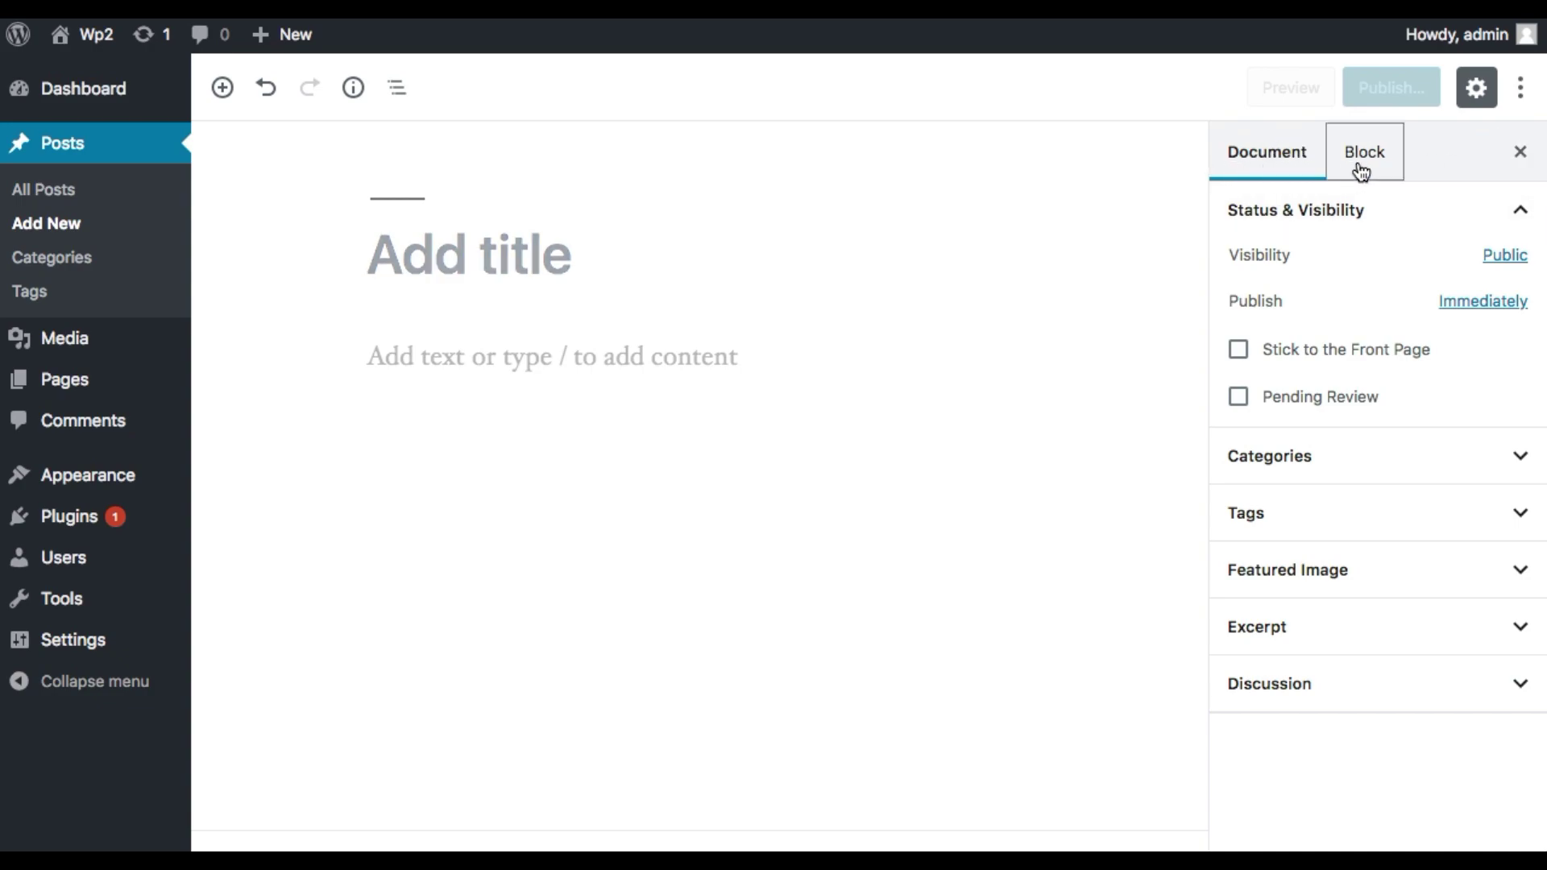
pyautogui.click(1265, 163)
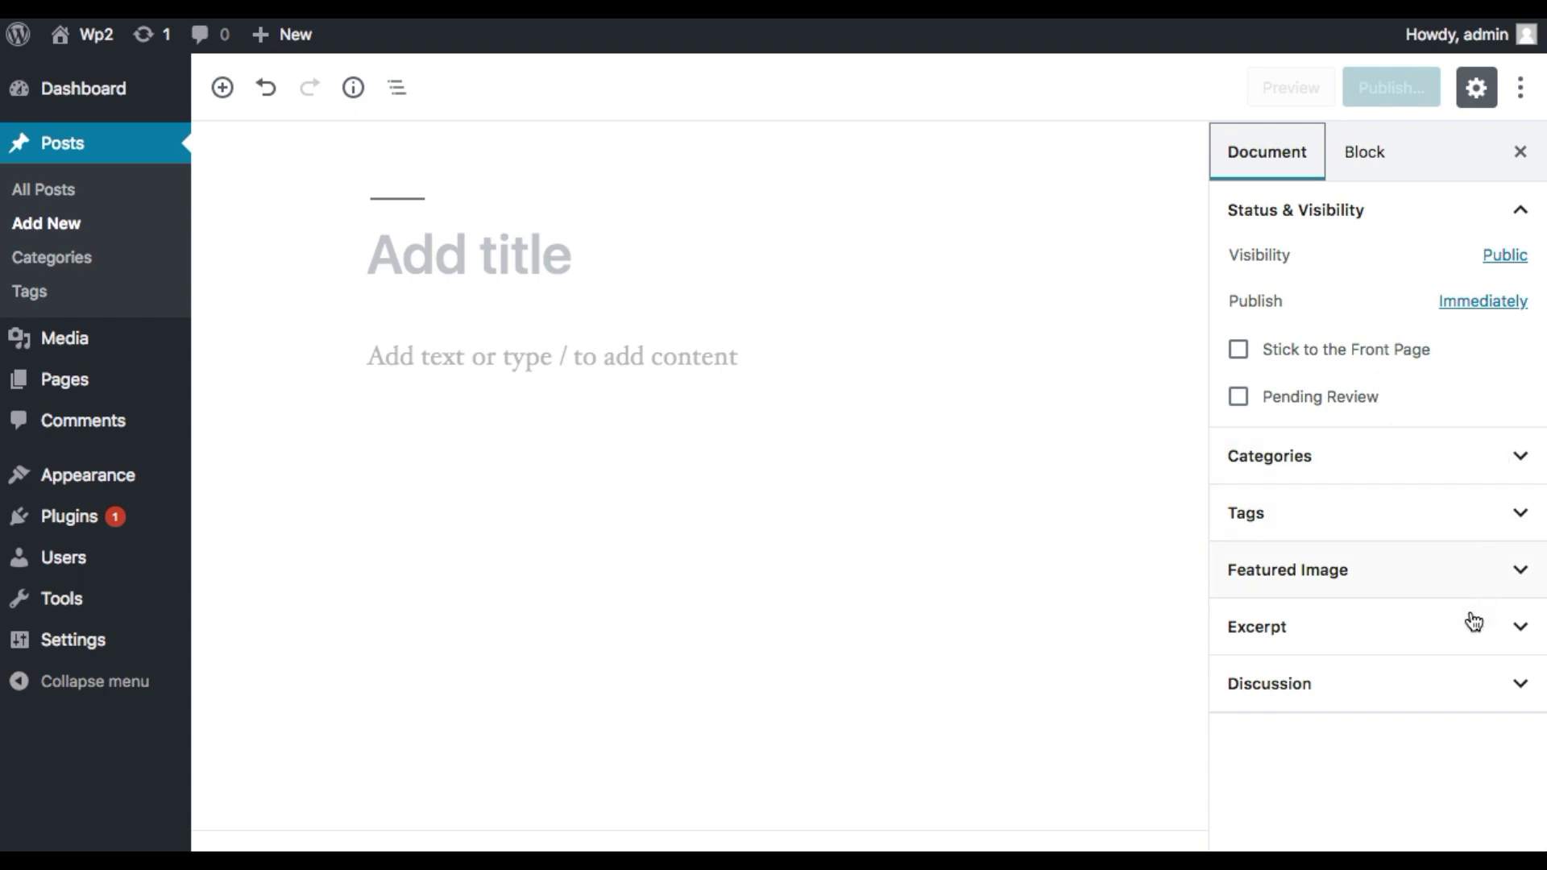
pyautogui.click(1484, 705)
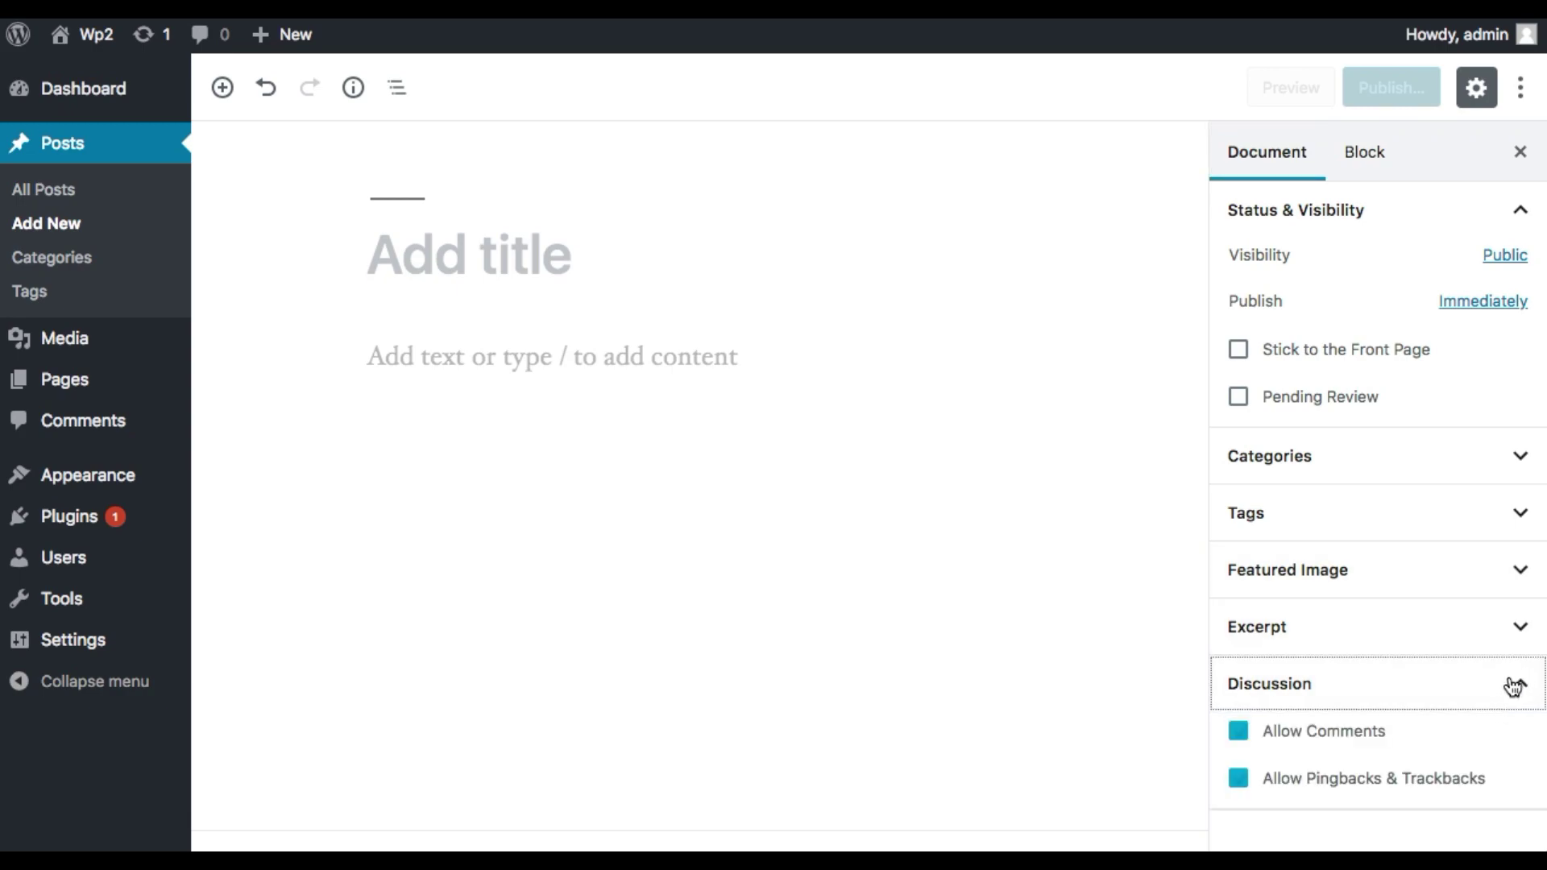
pyautogui.click(1518, 684)
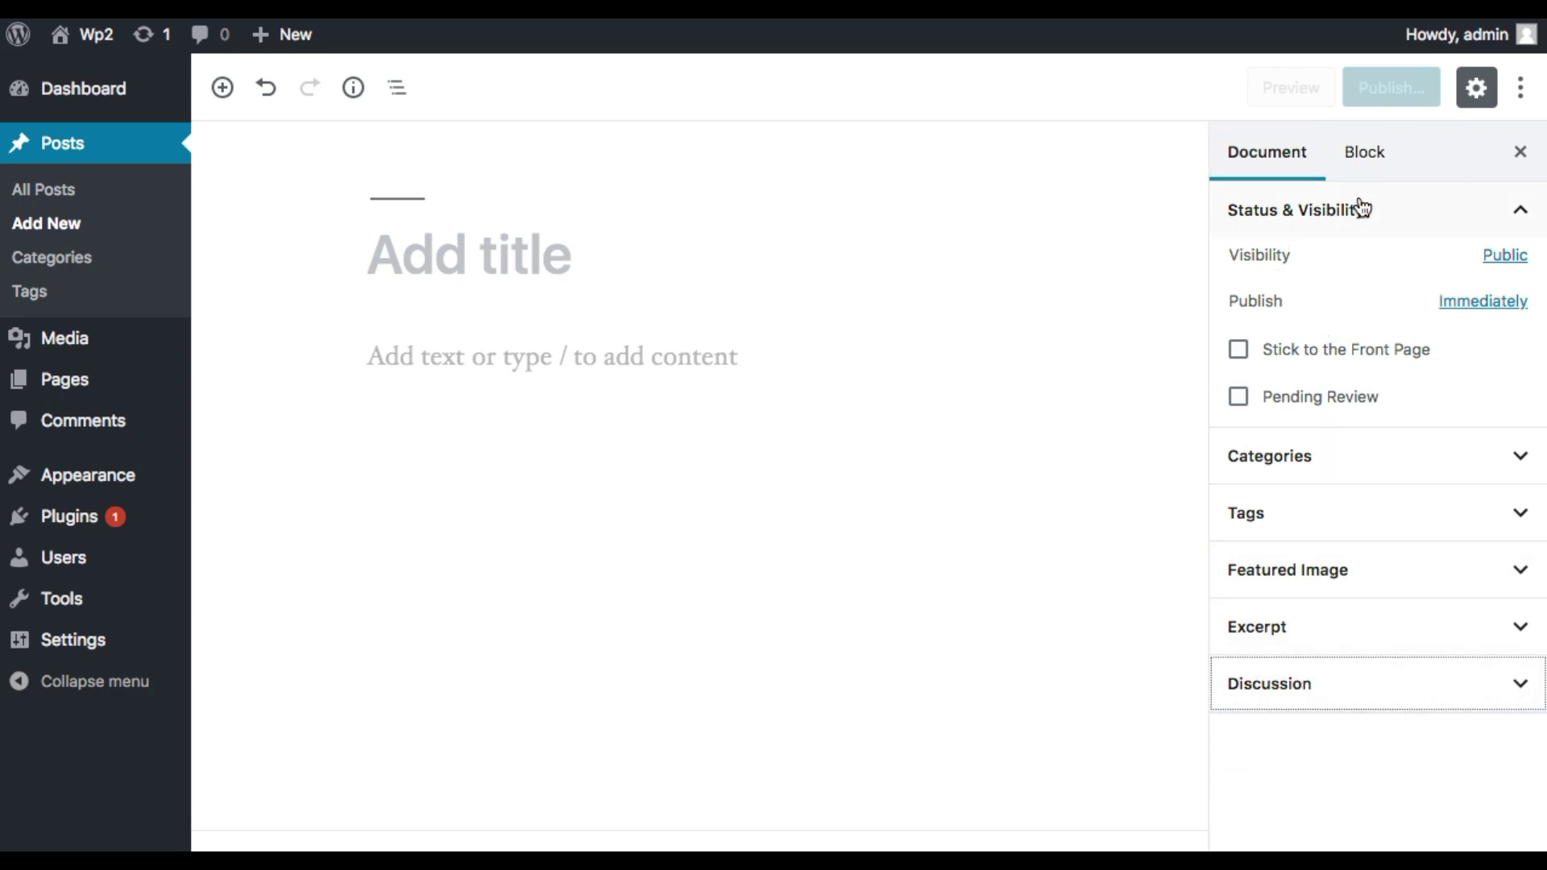
pyautogui.click(1368, 161)
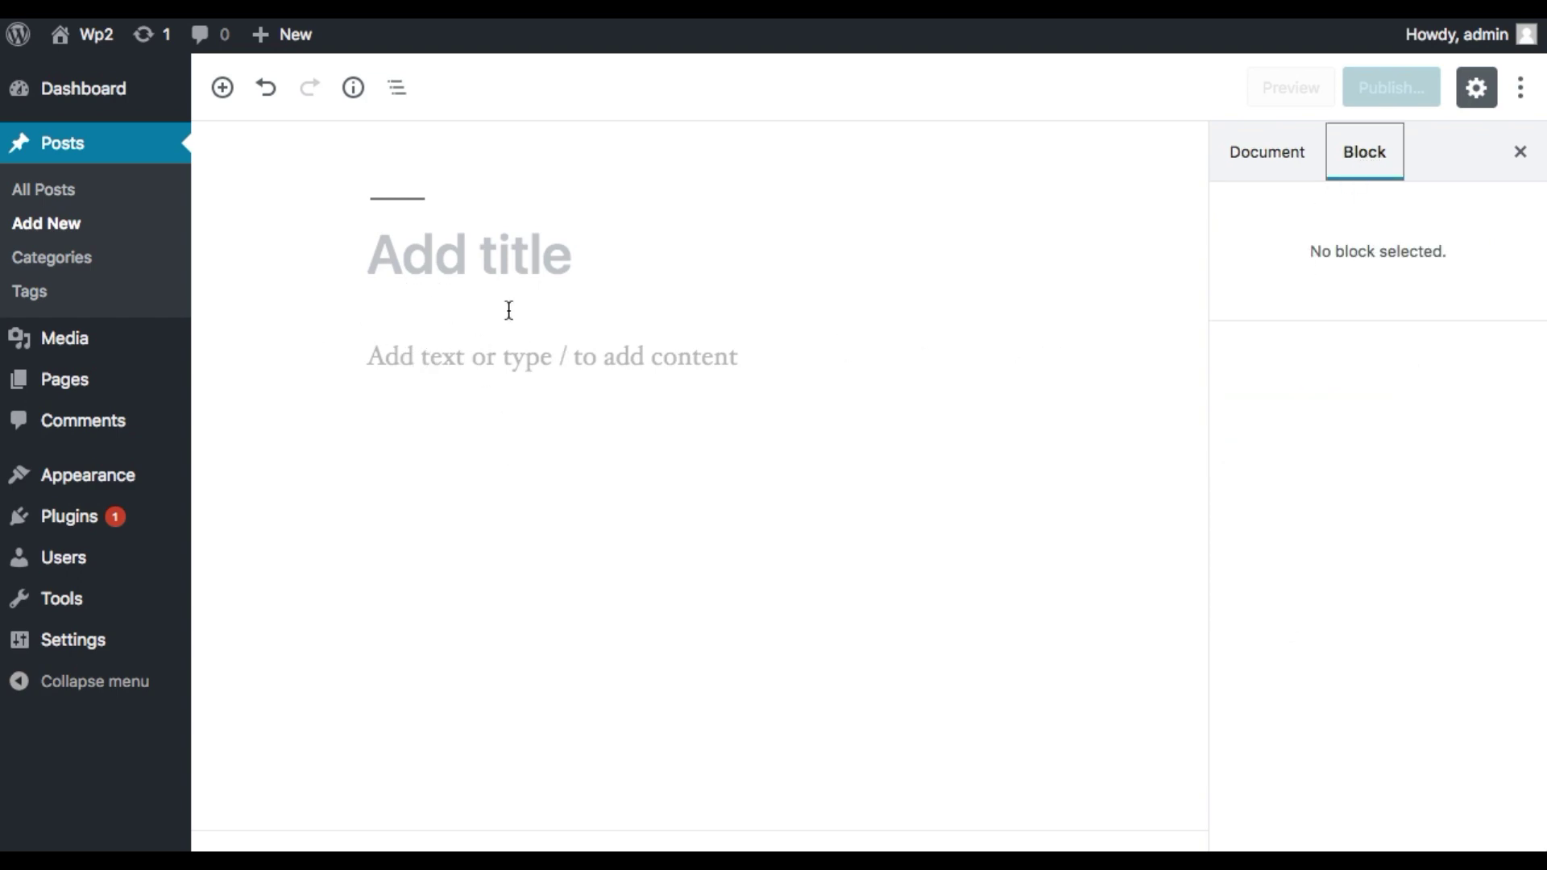
pyautogui.moveTo(1311, 251); pyautogui.dragTo(1382, 248)
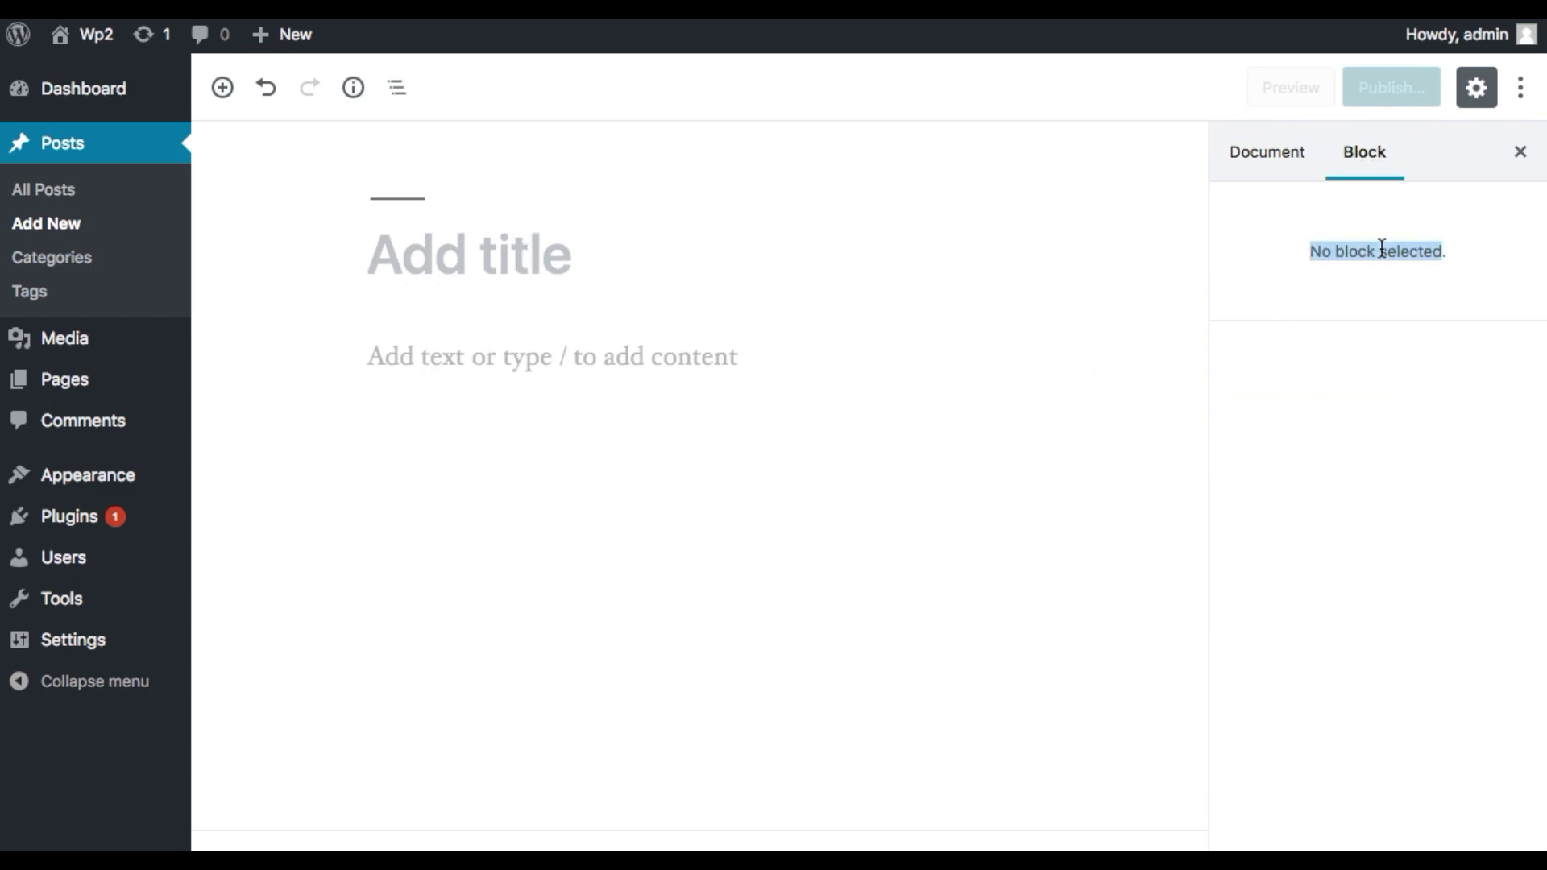
pyautogui.click(573, 354)
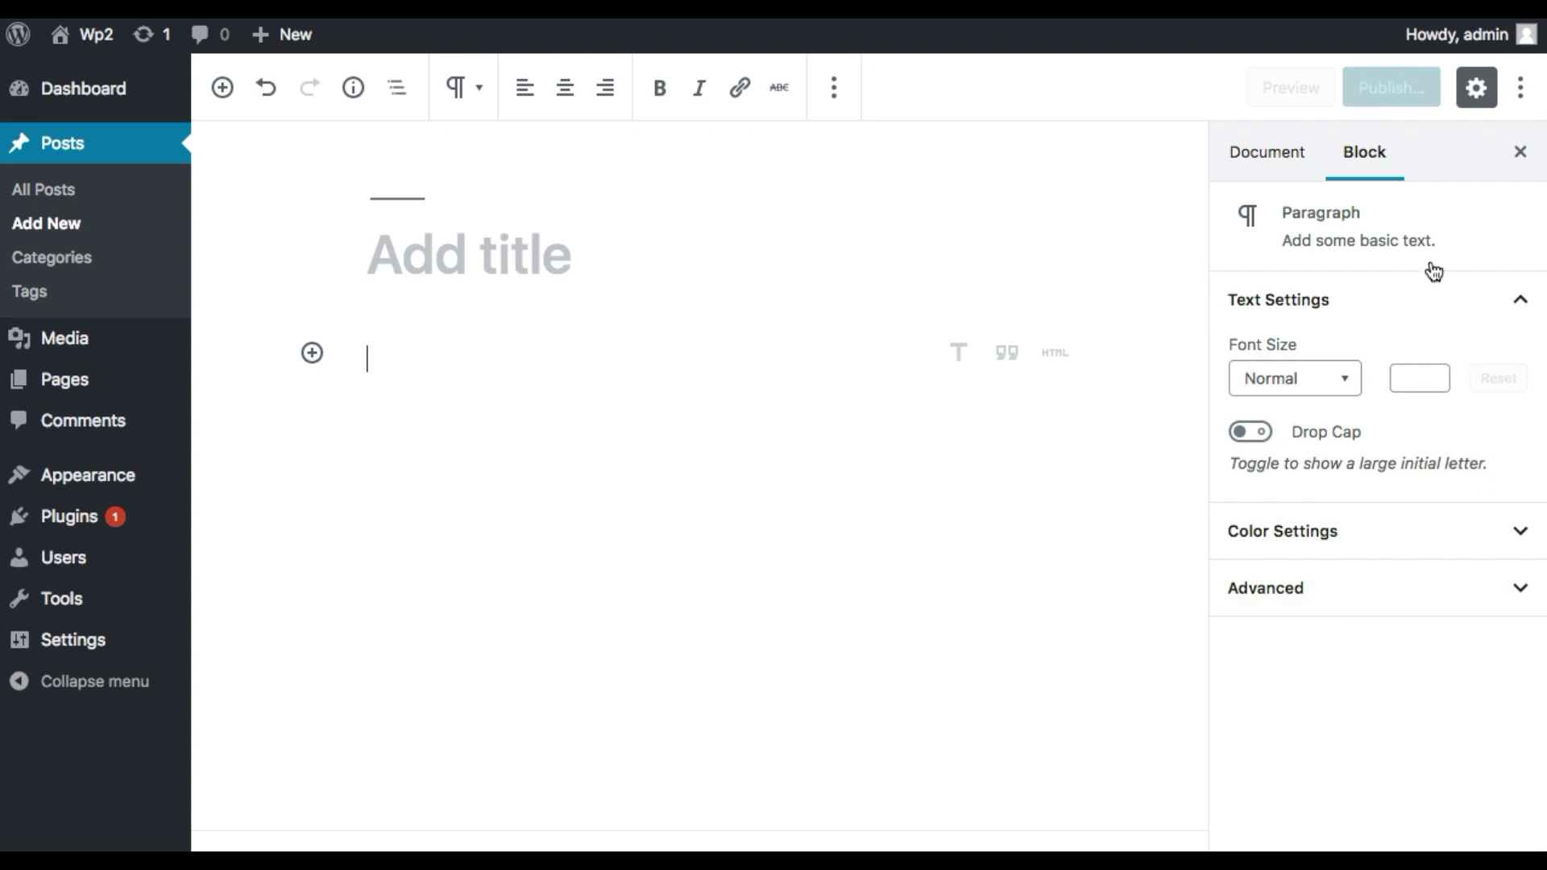
# - Switch the post editor to Fullscreen Mode and hide the settings sidebar
pyautogui.click(1521, 90)
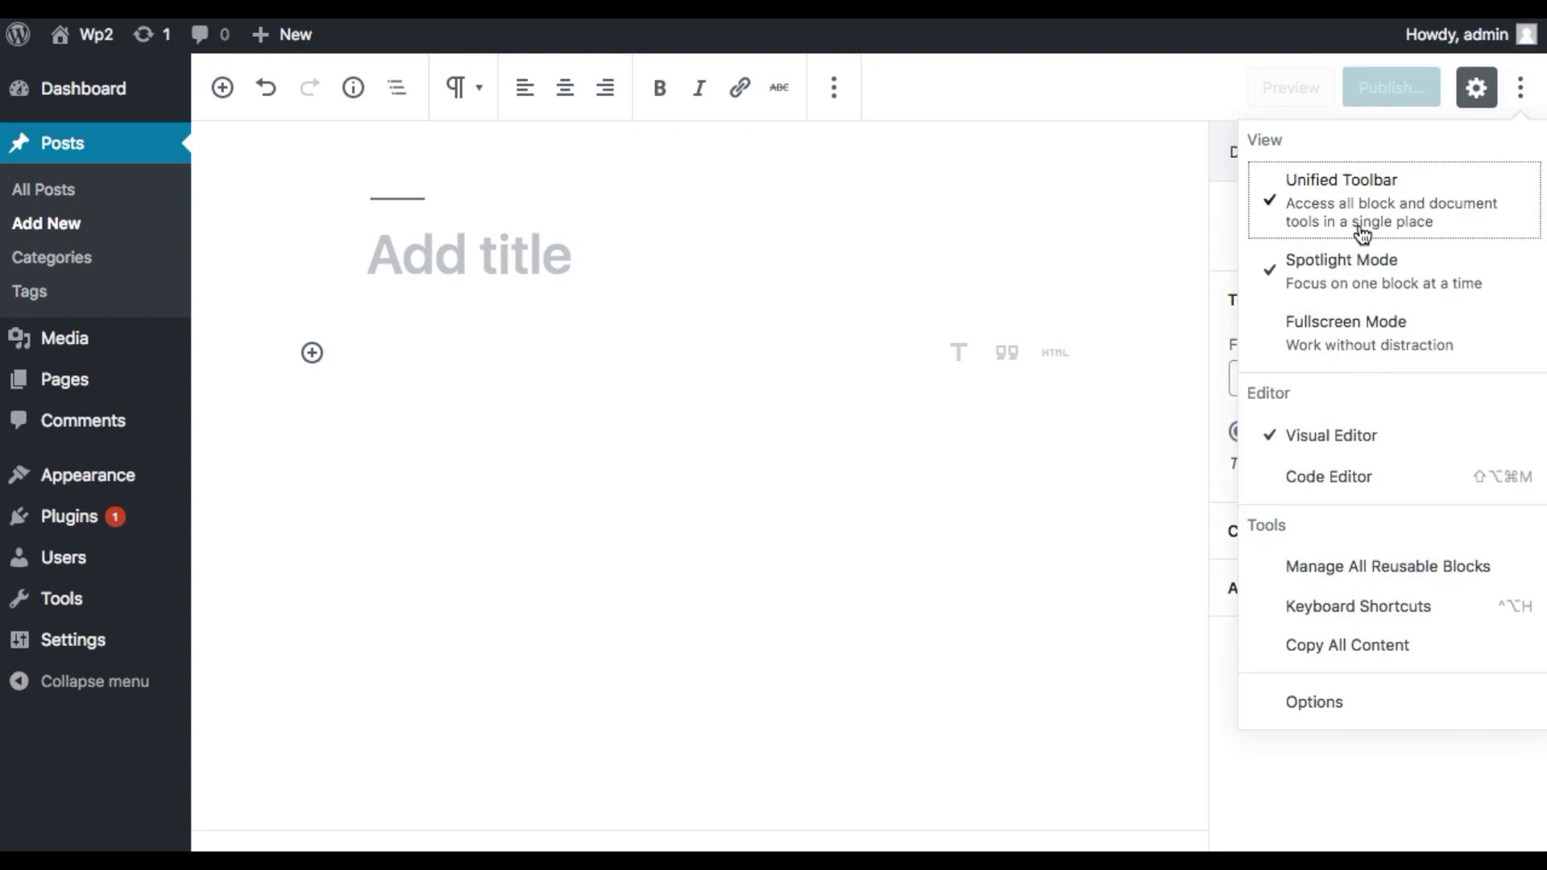
pyautogui.click(1341, 338)
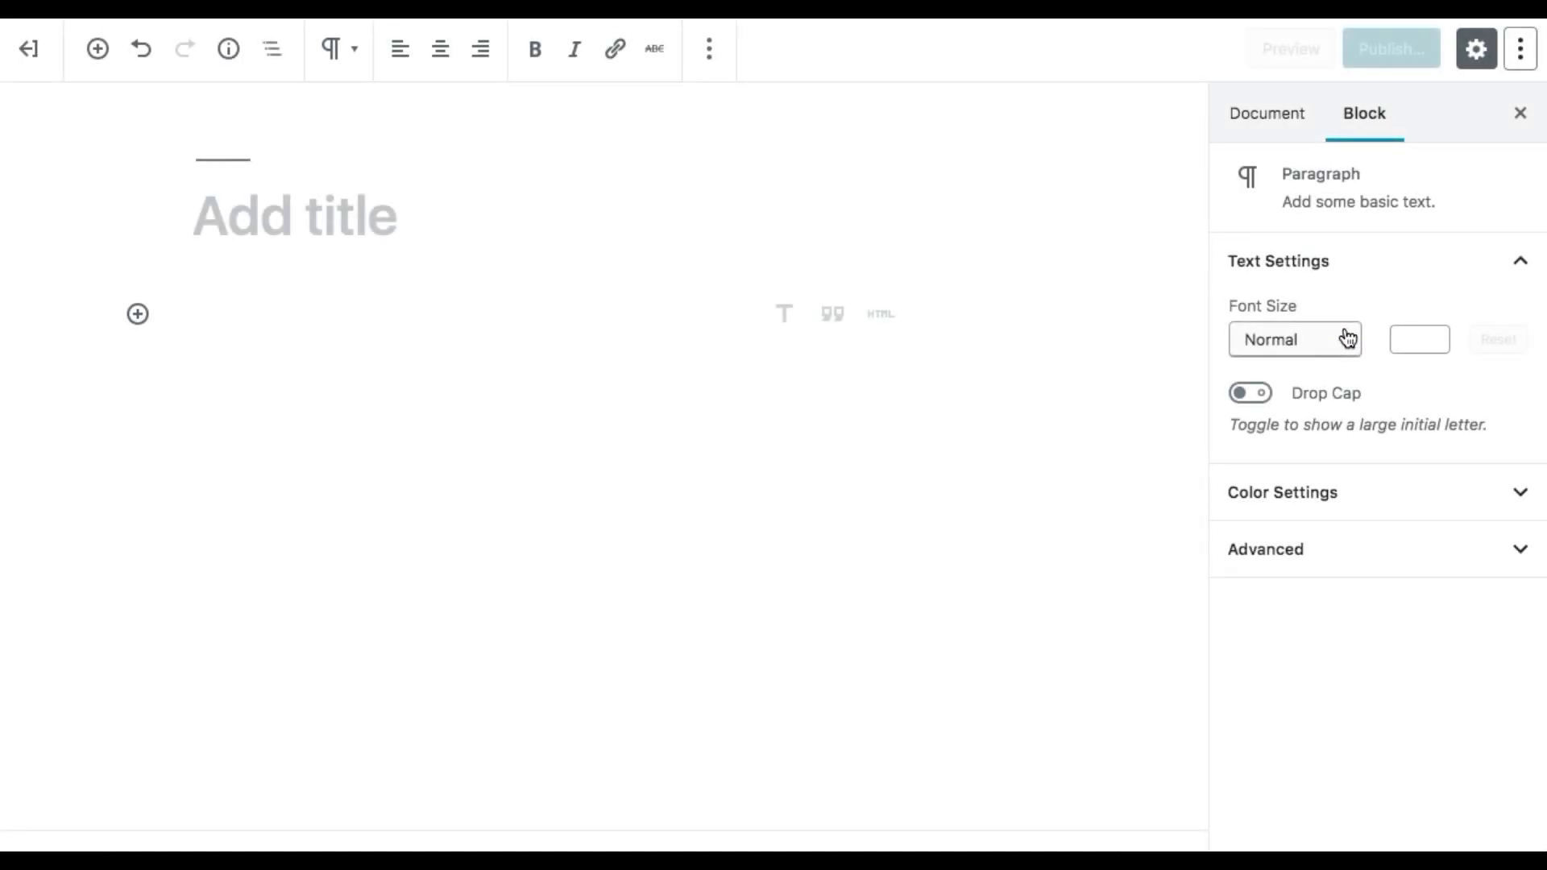
pyautogui.click(1473, 53)
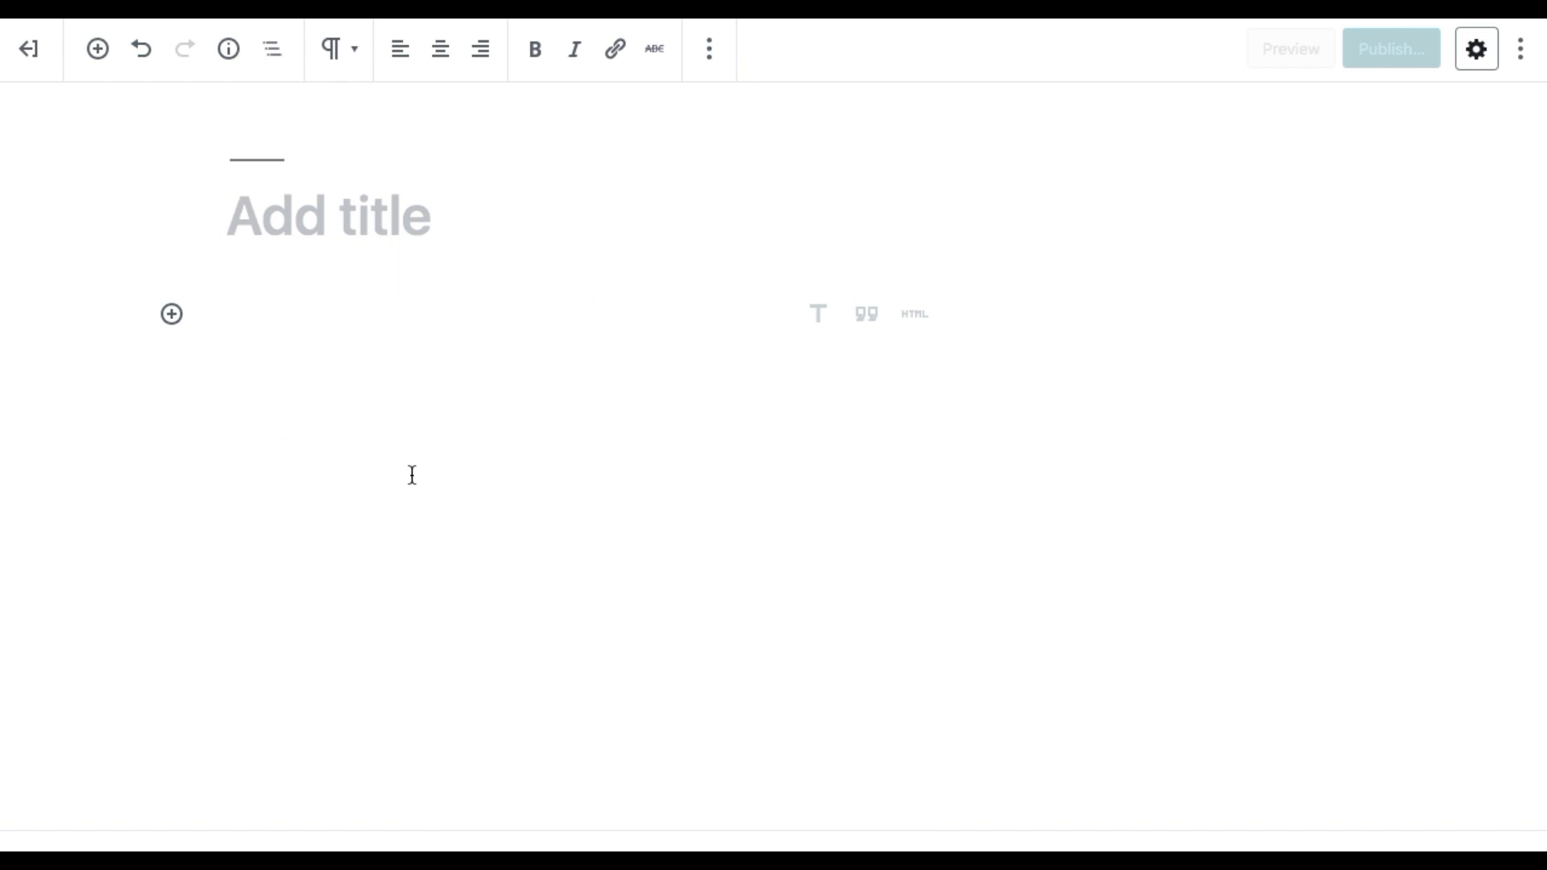
# - Turn off the Unified Toolbar and enter the text "nj" in the post's empty paragraph block
pyautogui.click(1525, 54)
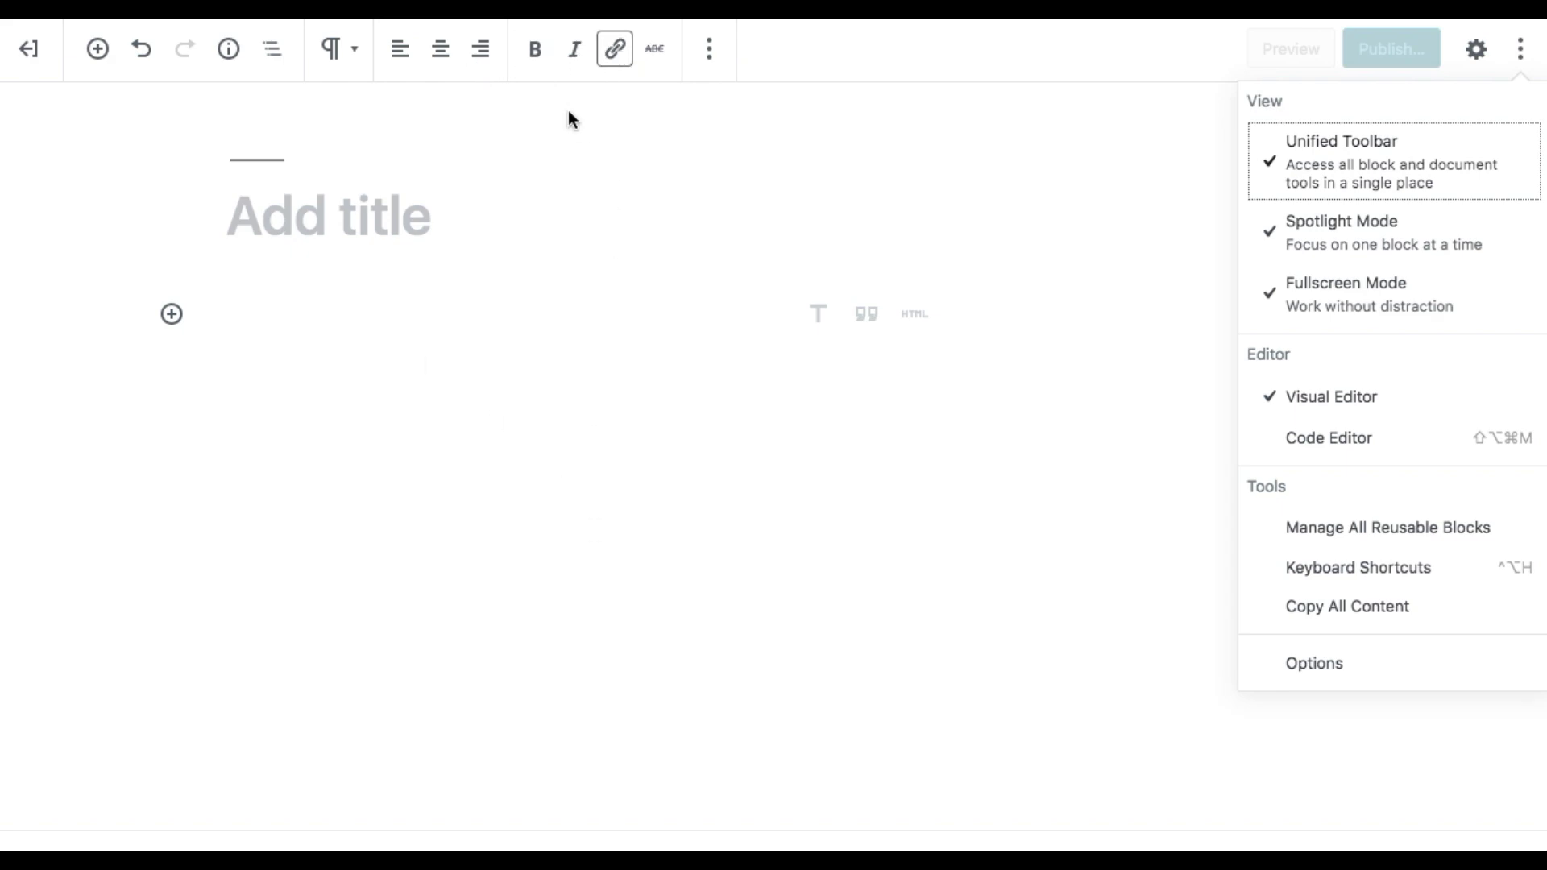
pyautogui.click(1326, 166)
pyautogui.click(255, 325)
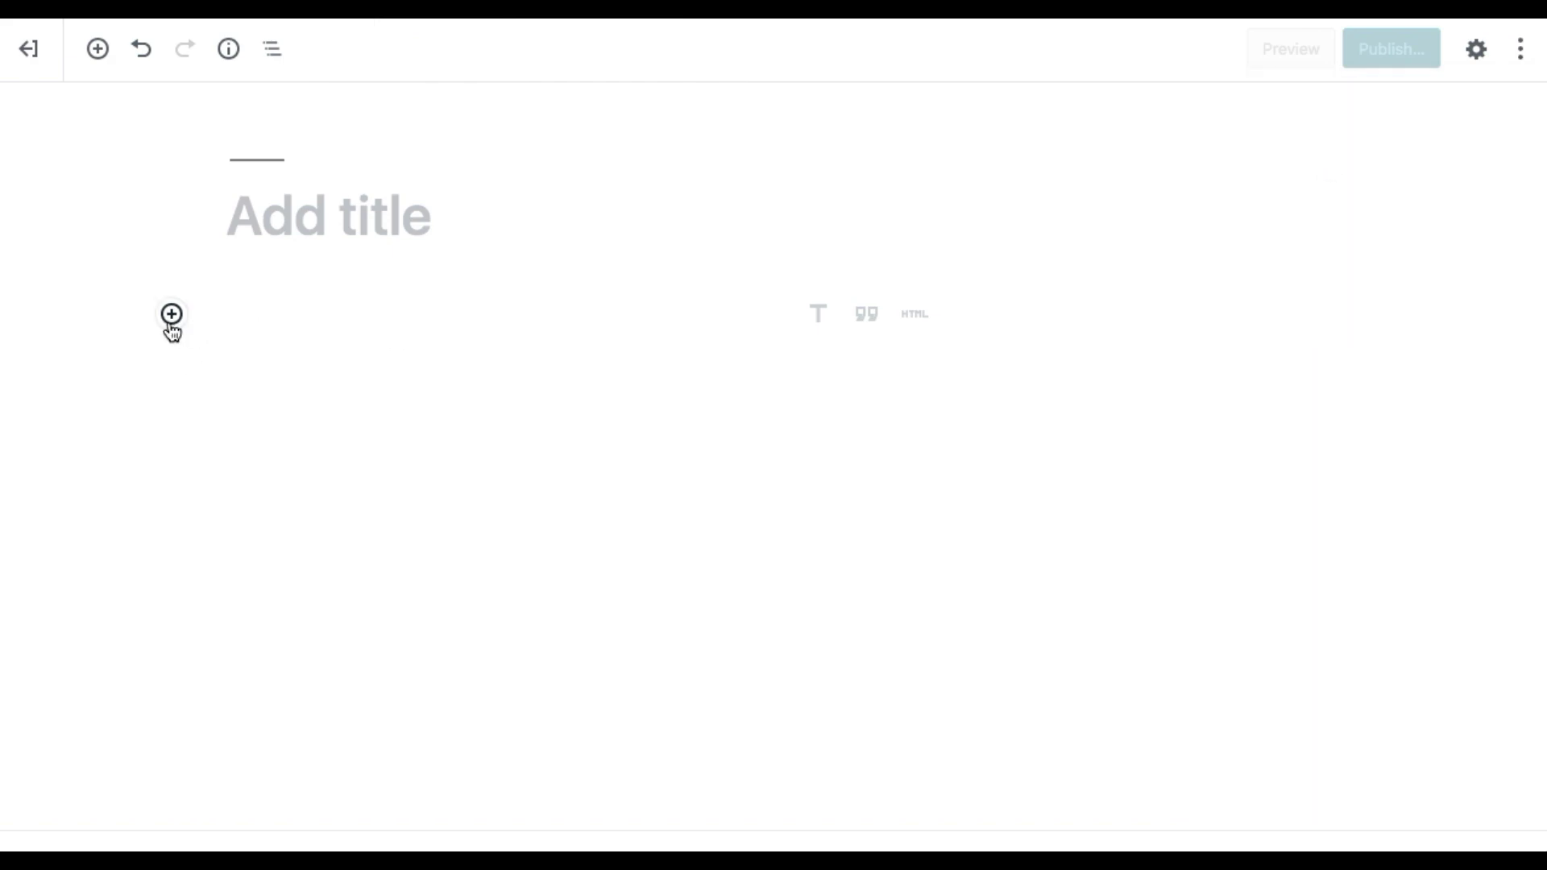
pyautogui.write('nj')
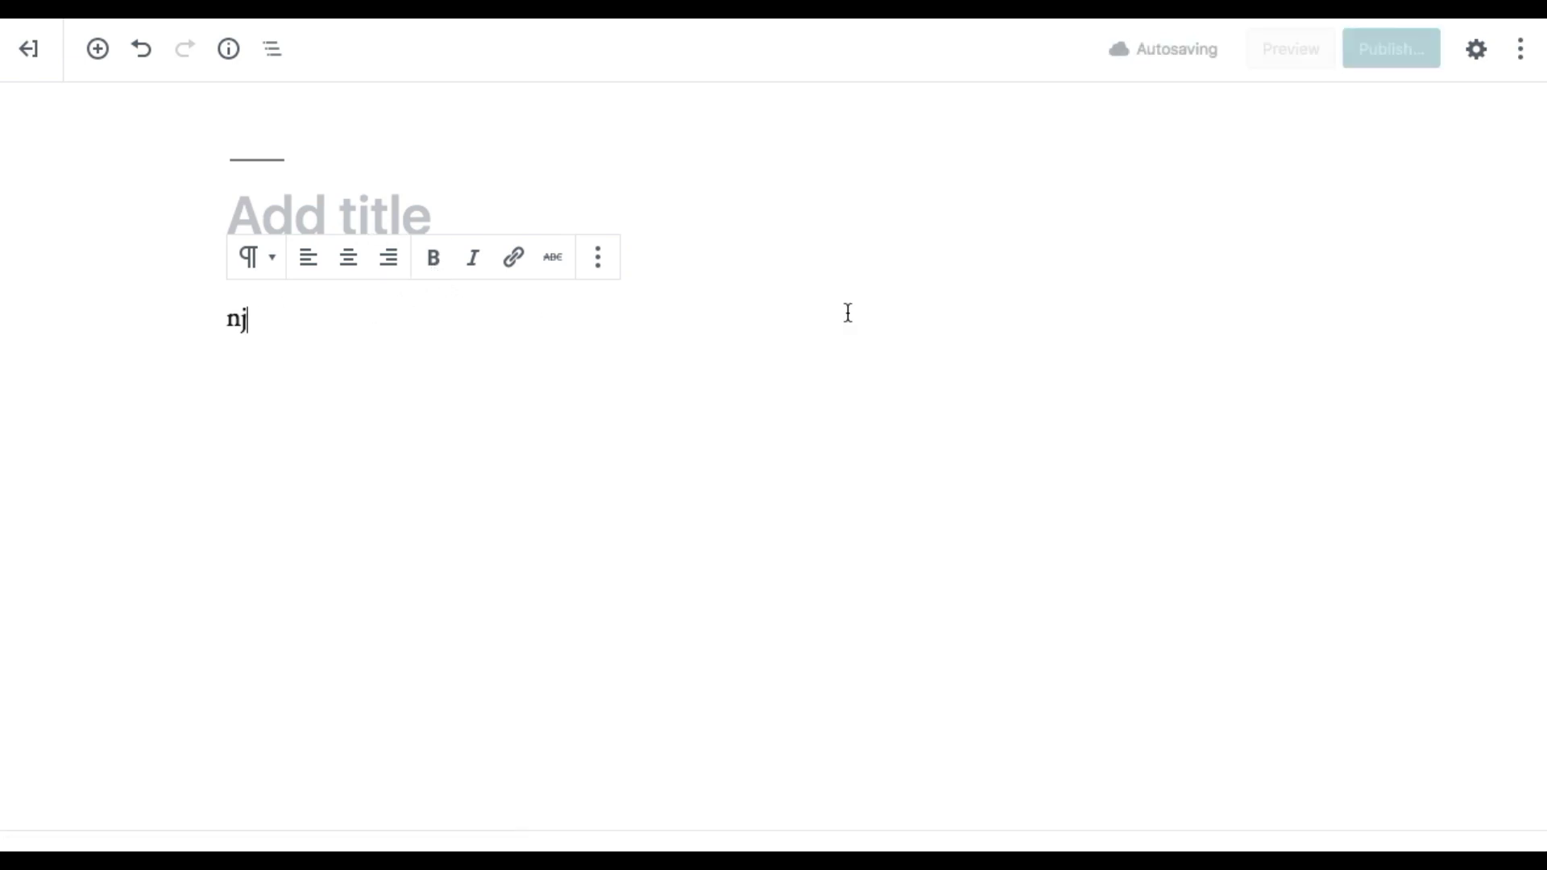
# - Turn the Unified Toolbar back on and turn off Spotlight Mode for the post editor
pyautogui.click(1520, 56)
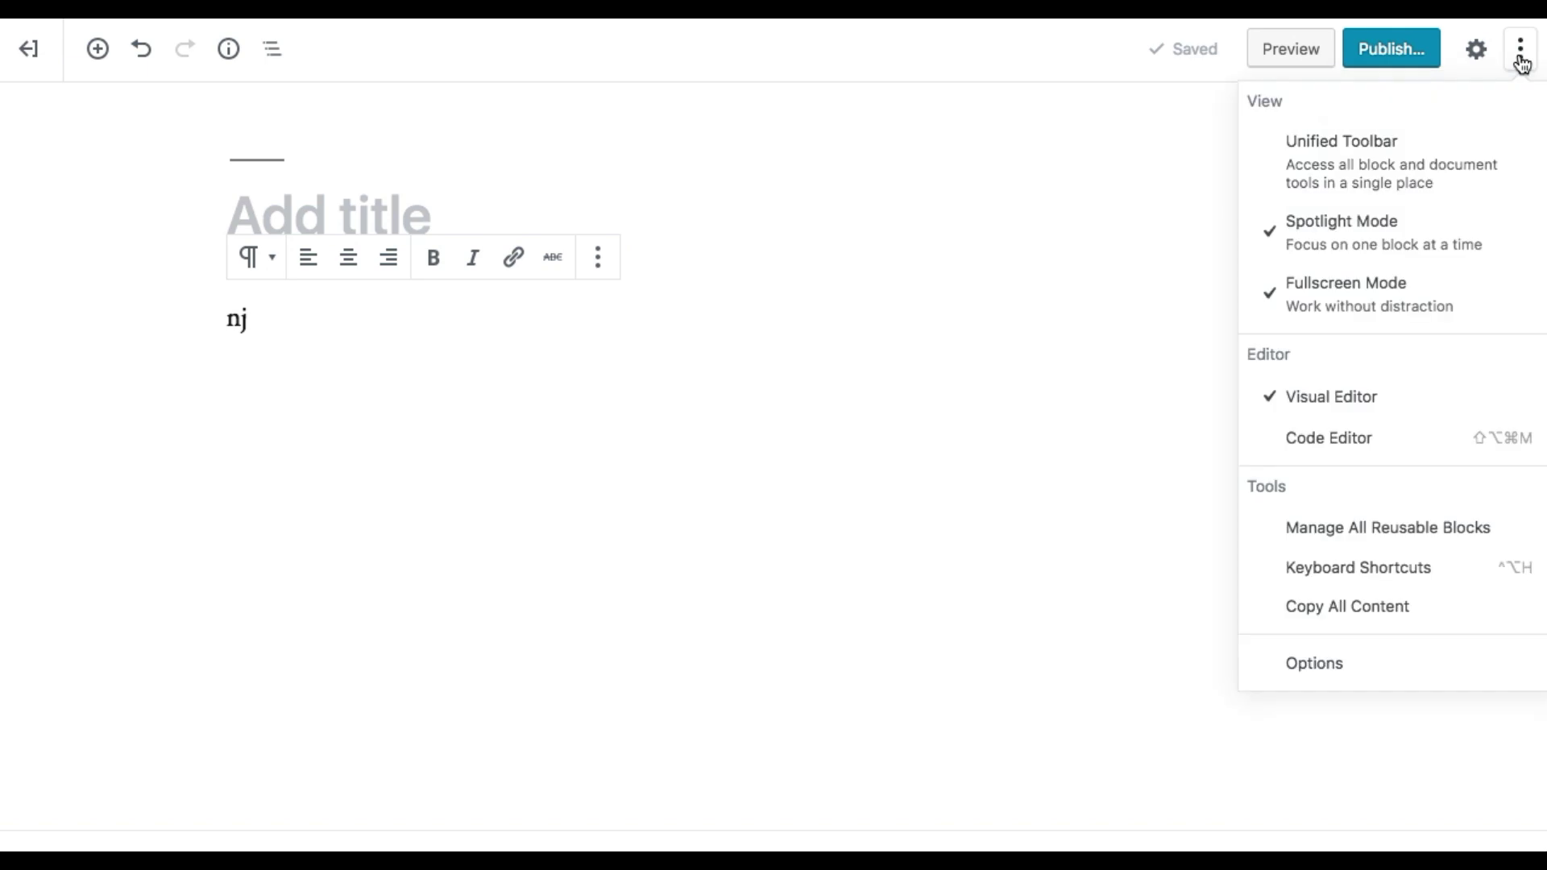
pyautogui.click(1367, 165)
pyautogui.scroll(-2, 604, 273)
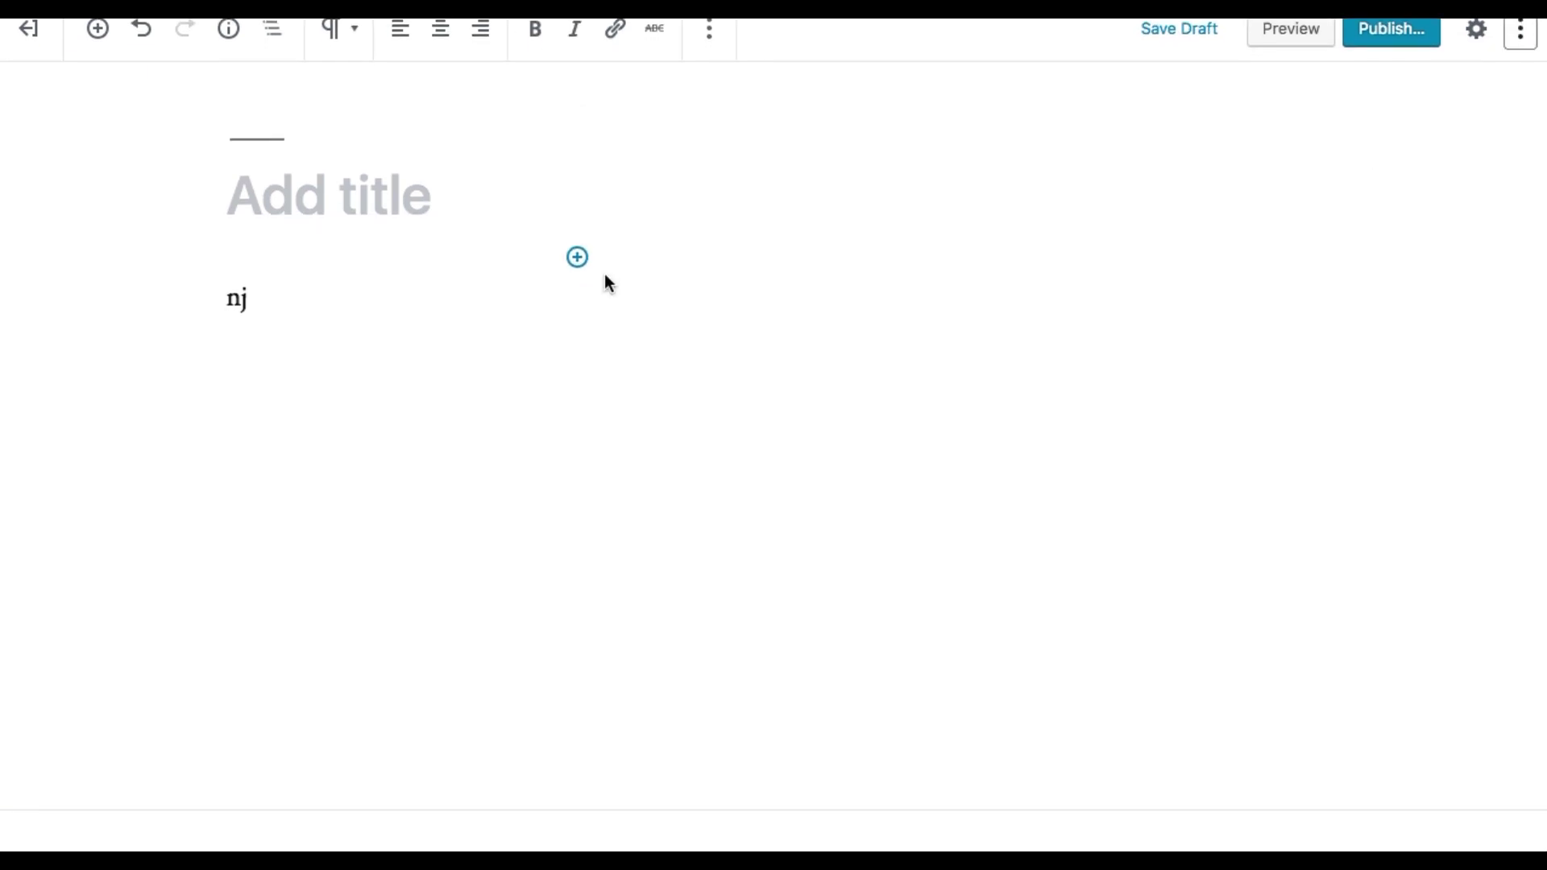
pyautogui.click(1521, 57)
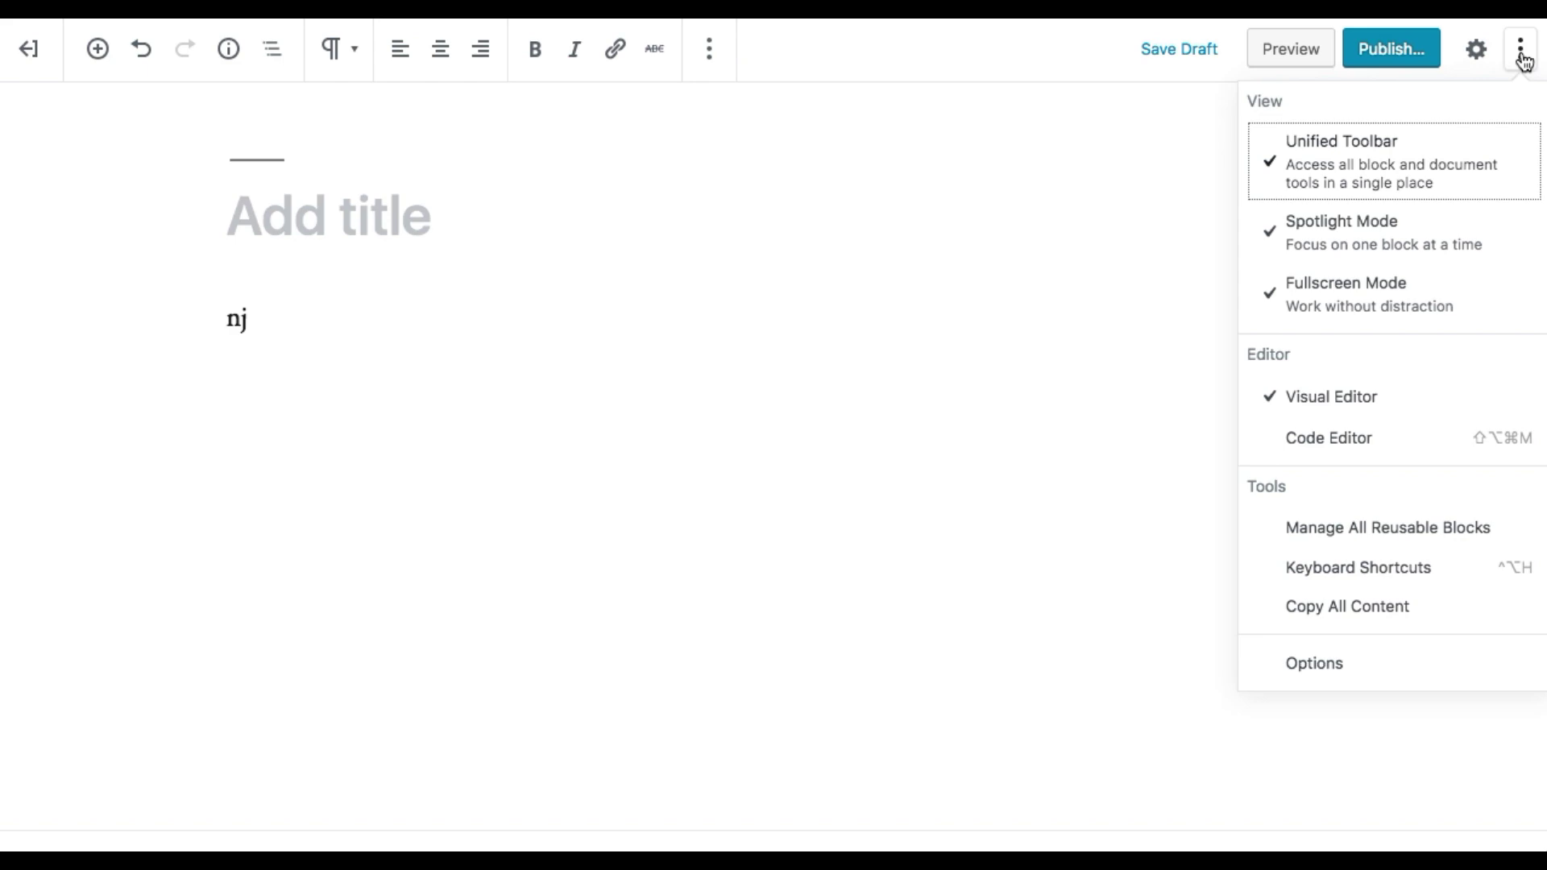
pyautogui.click(1319, 246)
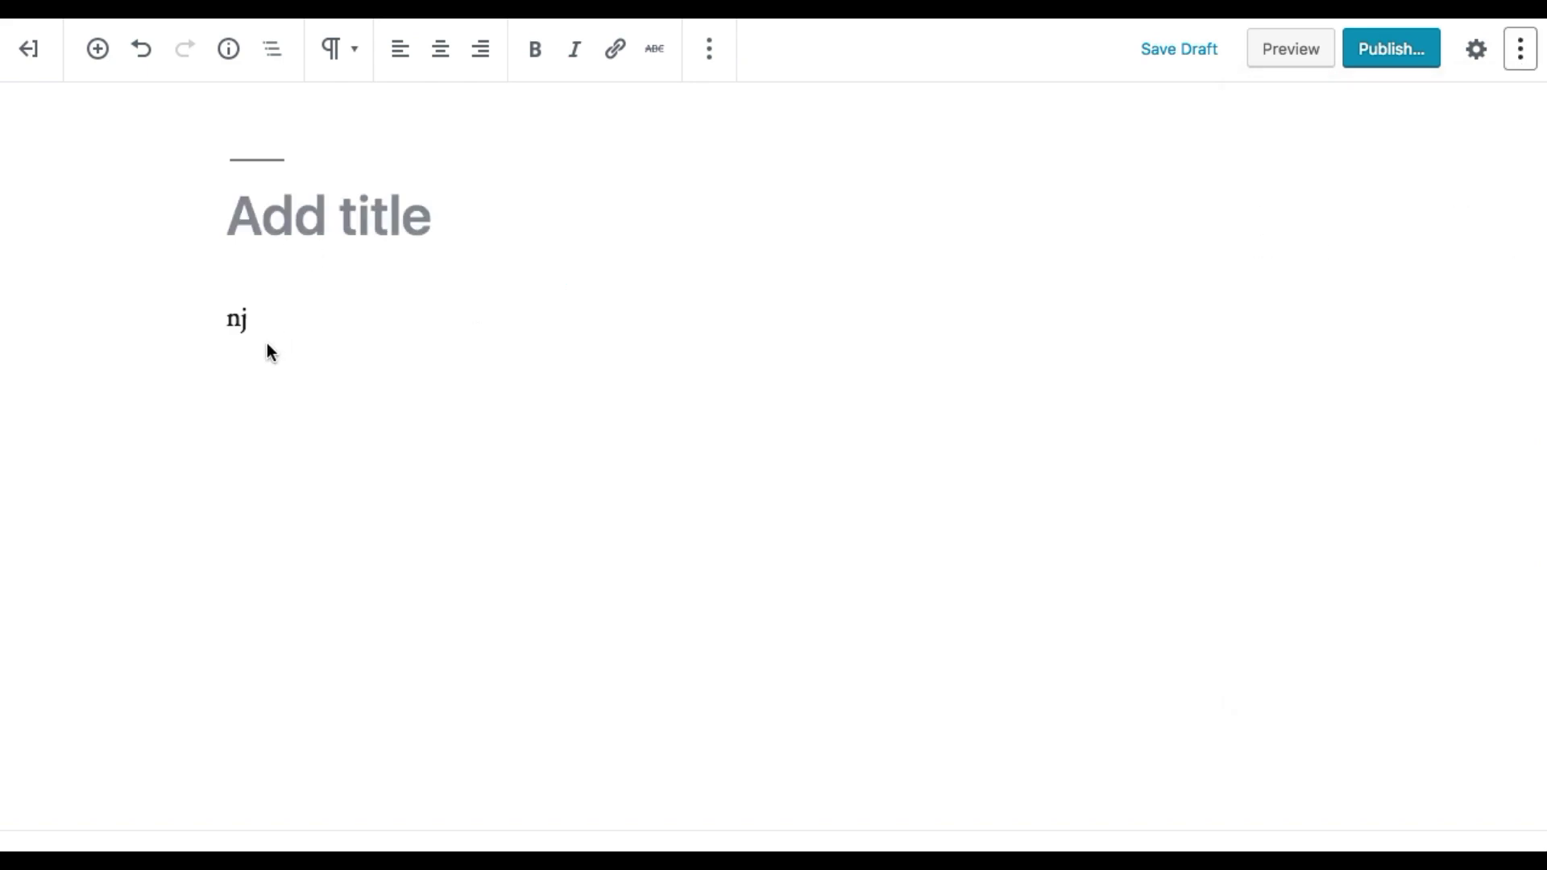
# - Add a second paragraph block below the "nj" paragraph and enter the text "other"
pyautogui.click(289, 333)
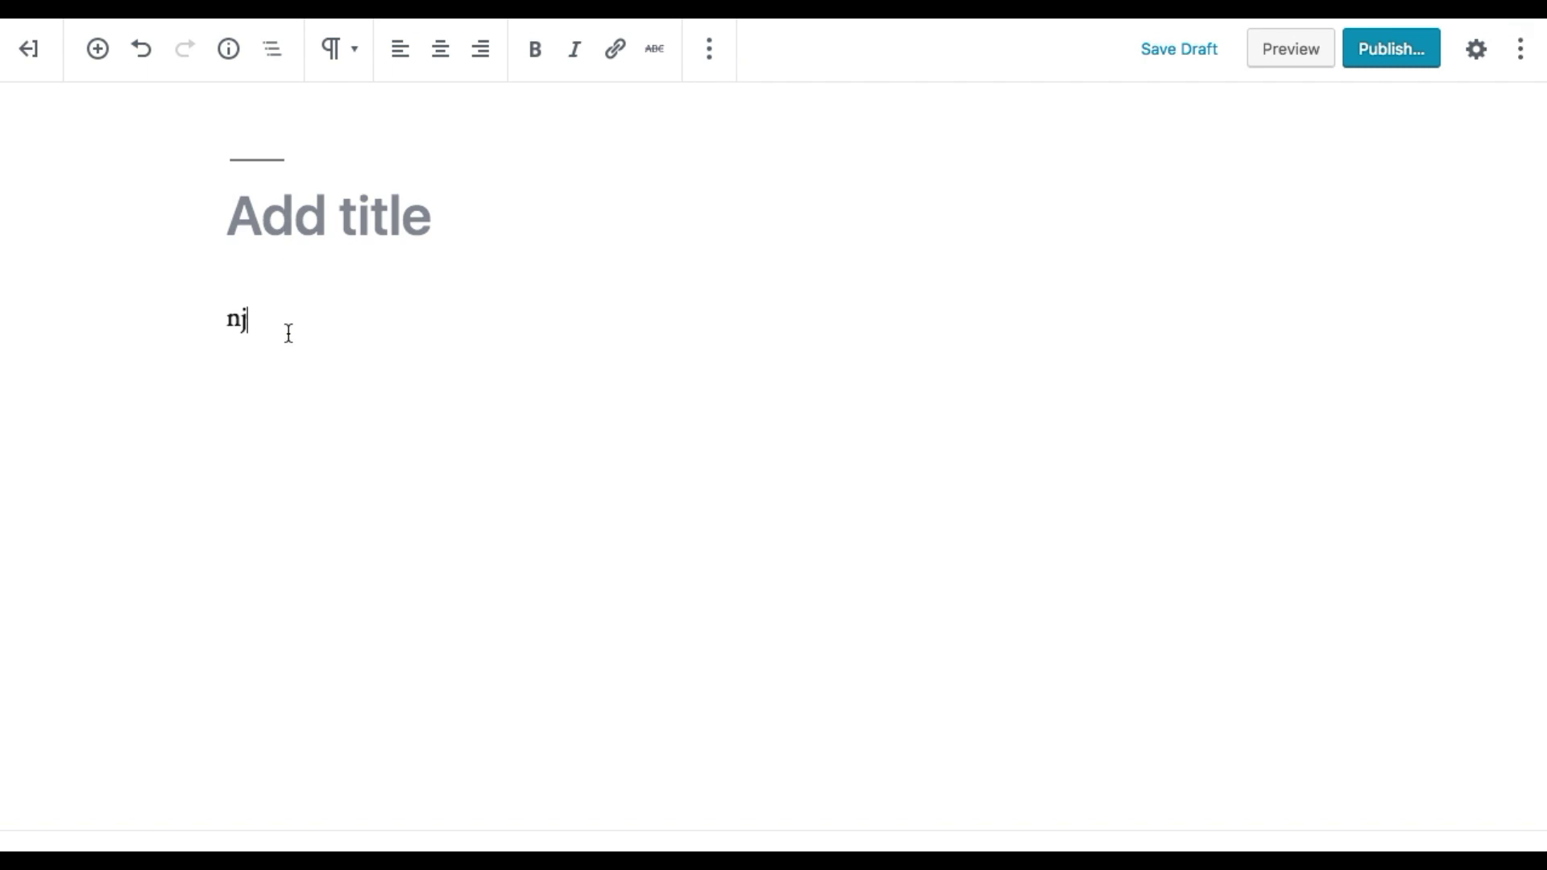
pyautogui.click(248, 231)
pyautogui.click(100, 65)
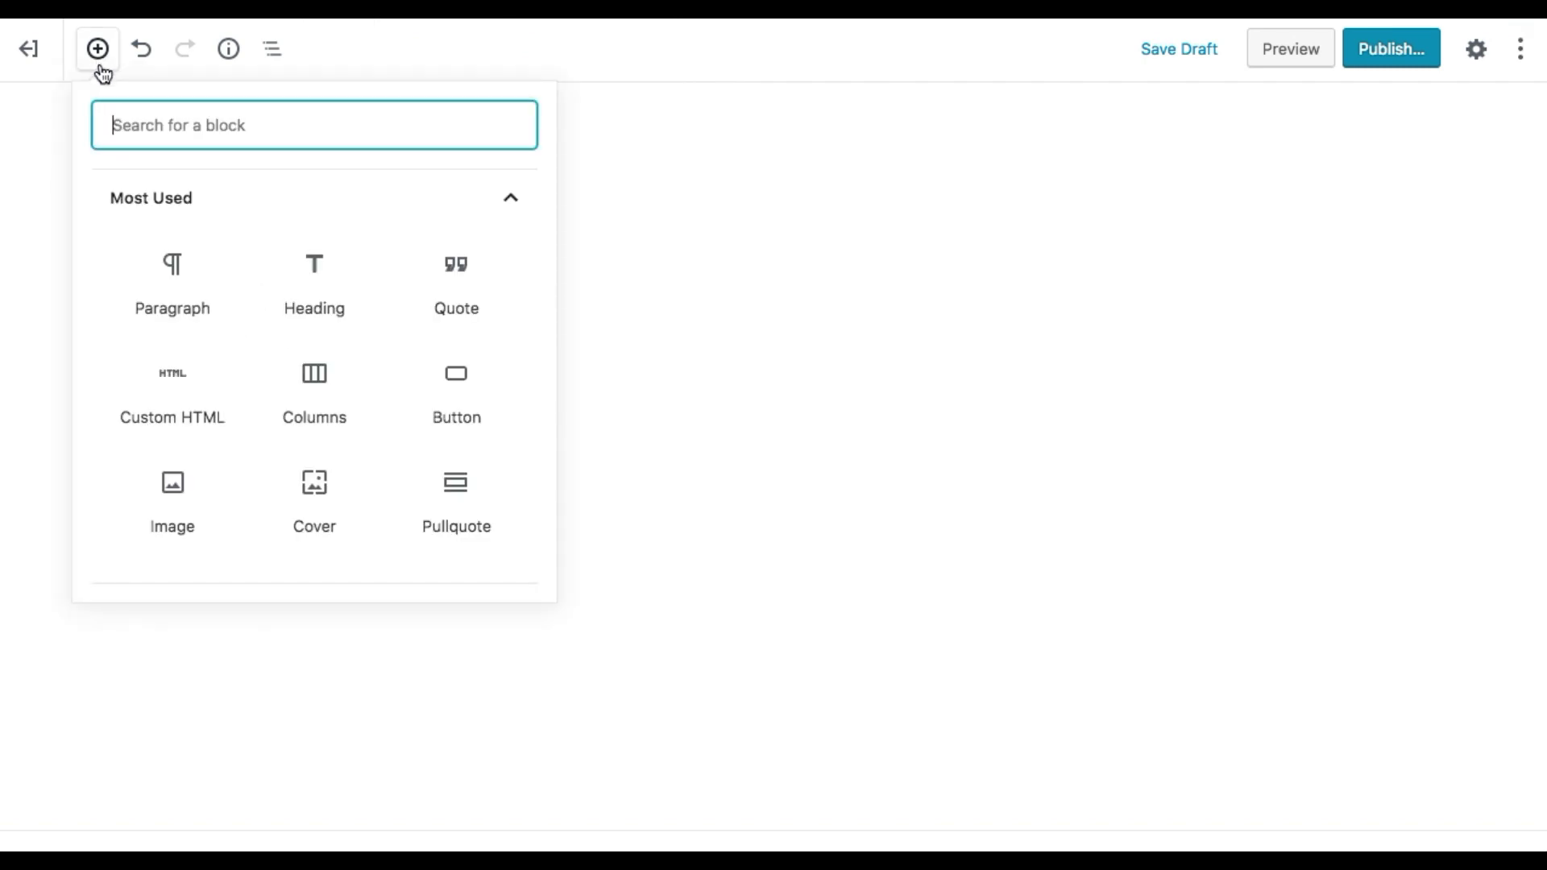
pyautogui.click(172, 272)
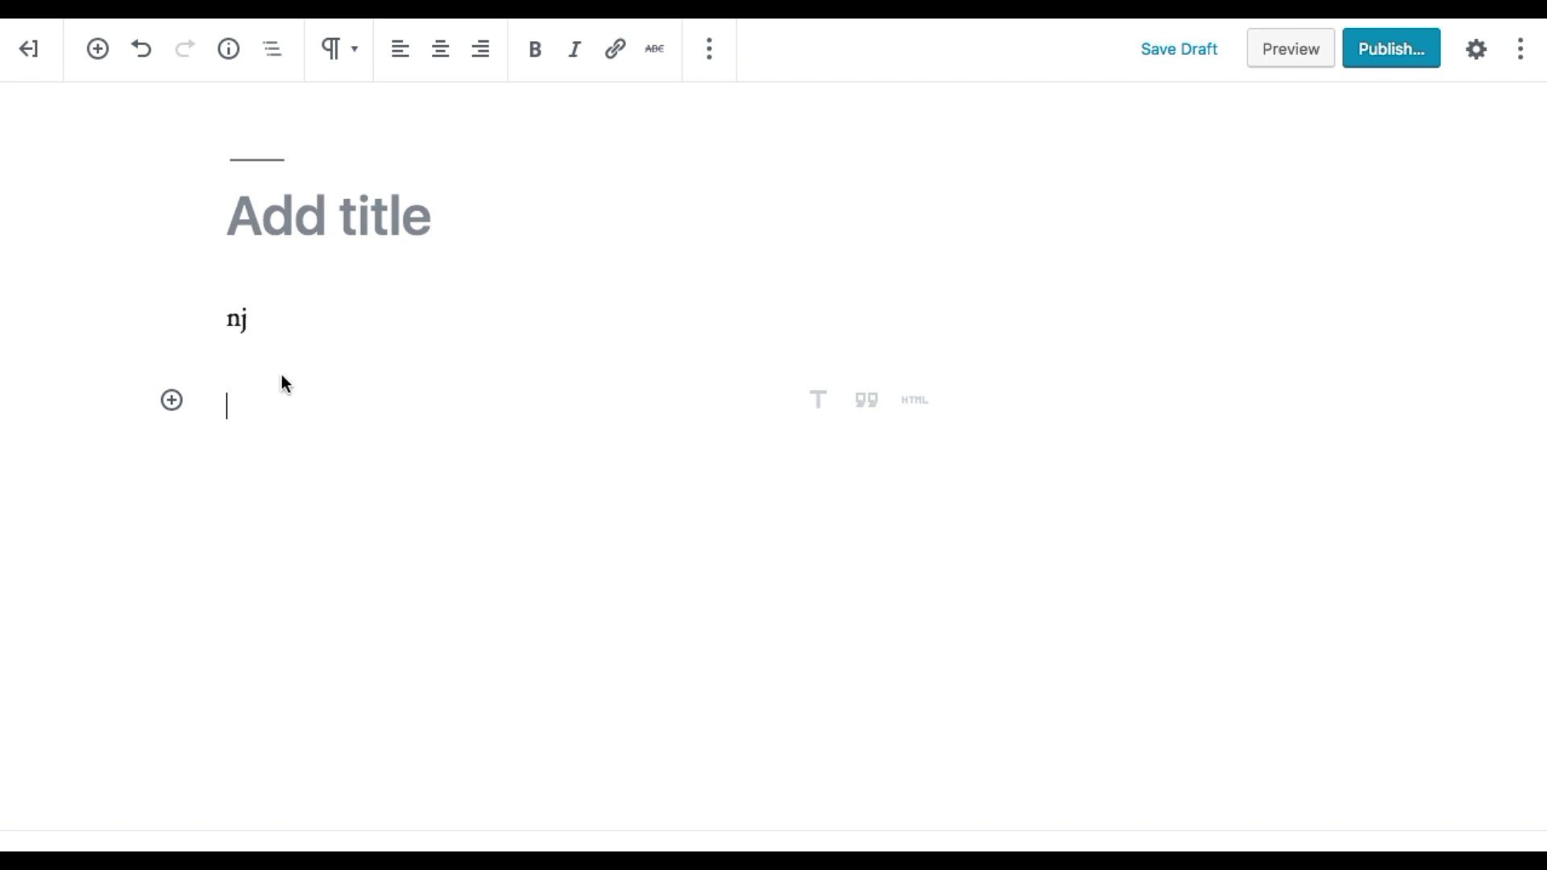
pyautogui.write('other')
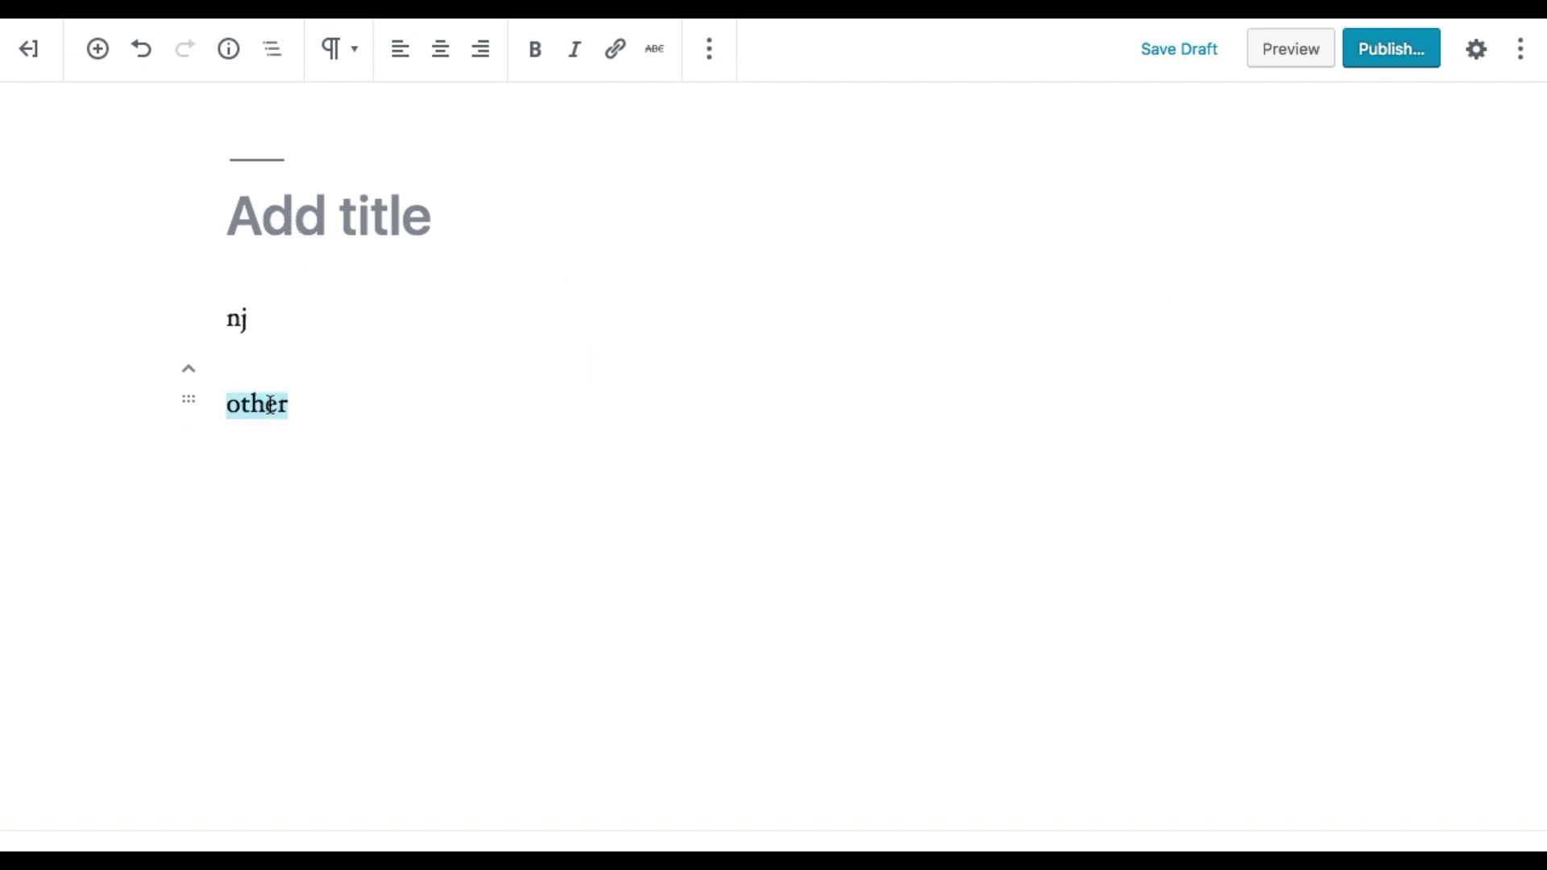
# - Turn on Spotlight Mode for the post editor and select the "nj" paragraph's text
pyautogui.doubleClick(242, 318)
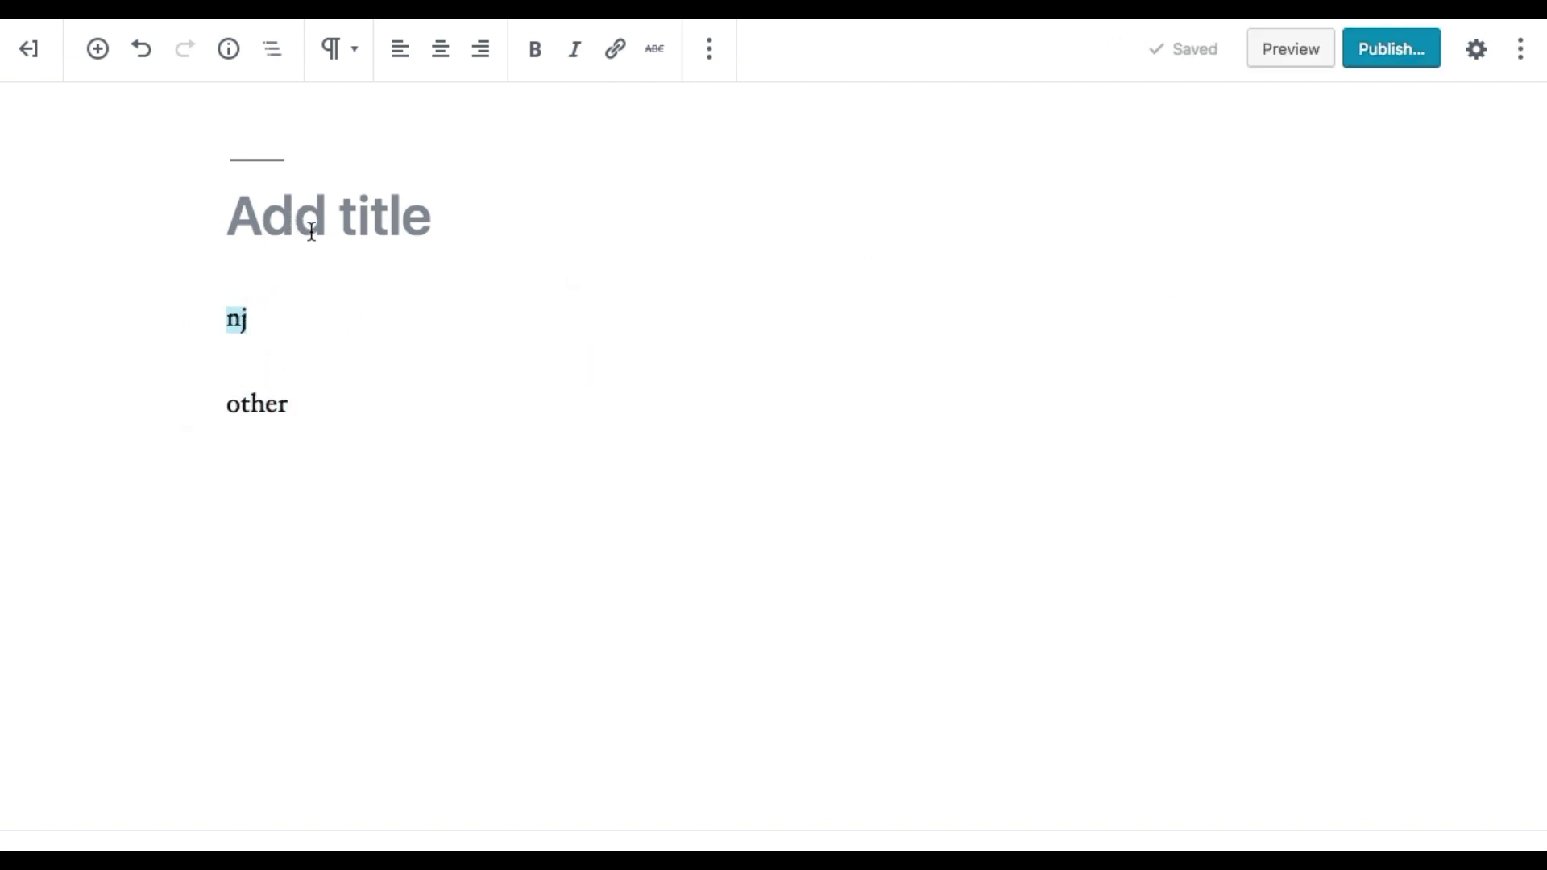
pyautogui.click(1520, 48)
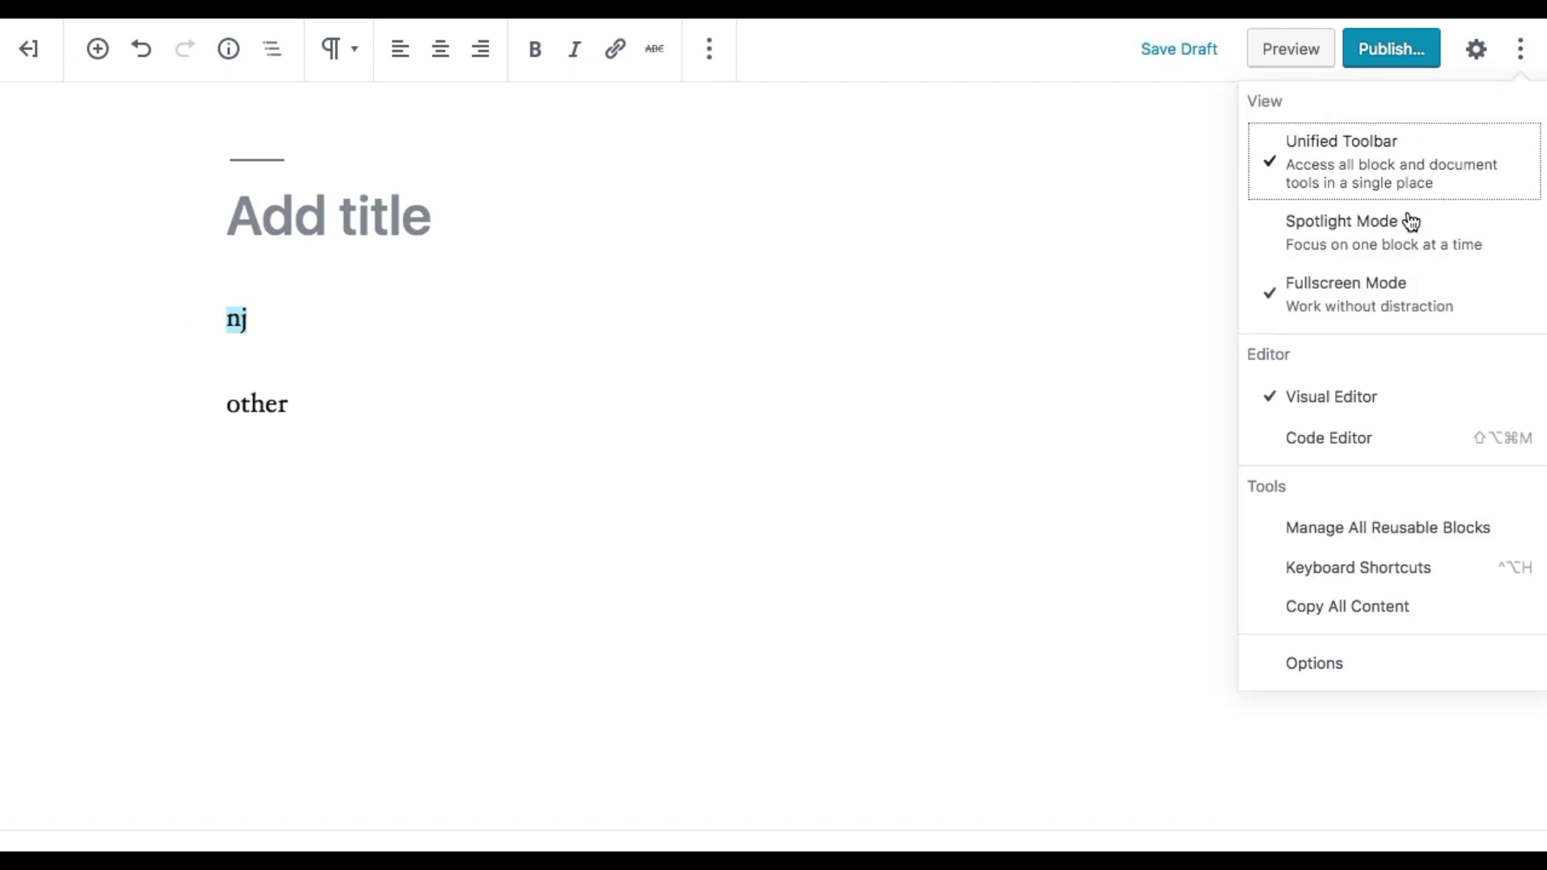
pyautogui.click(1410, 222)
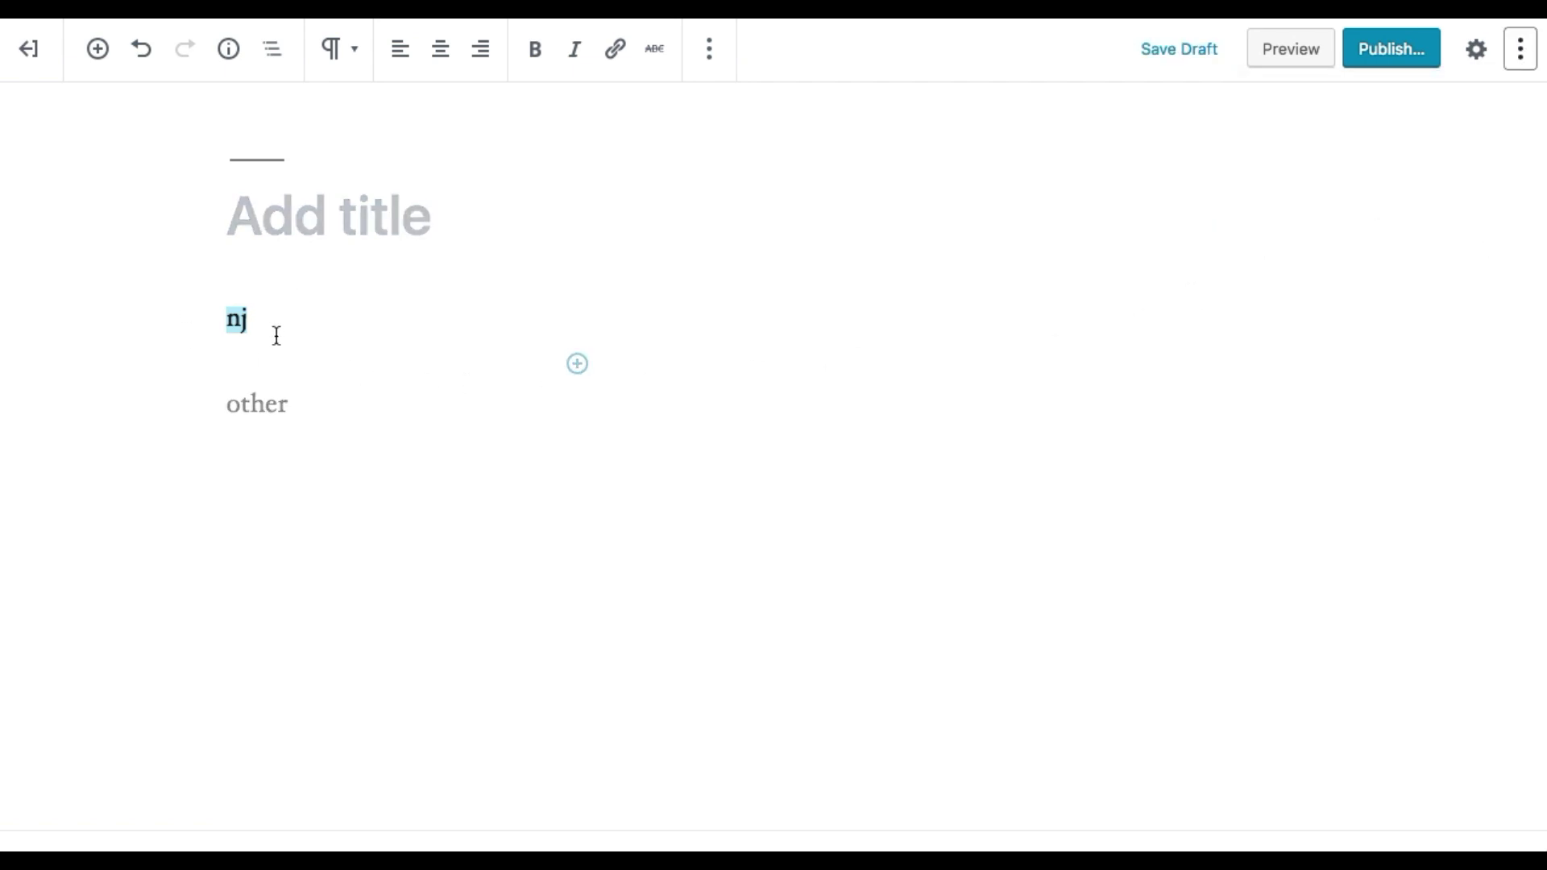
pyautogui.click(251, 318)
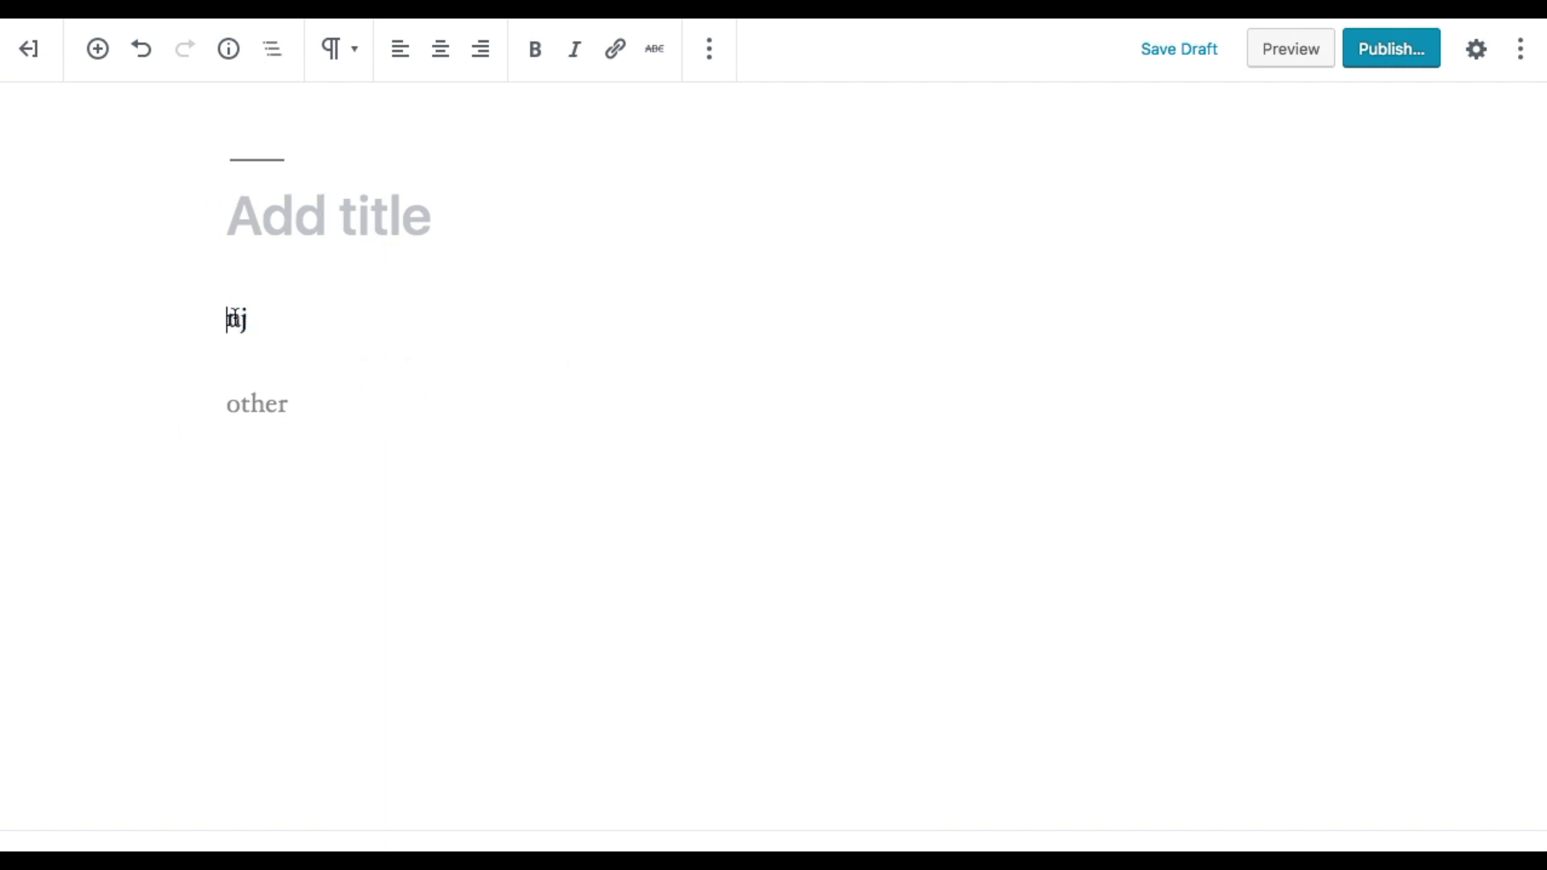
pyautogui.doubleClick(233, 319)
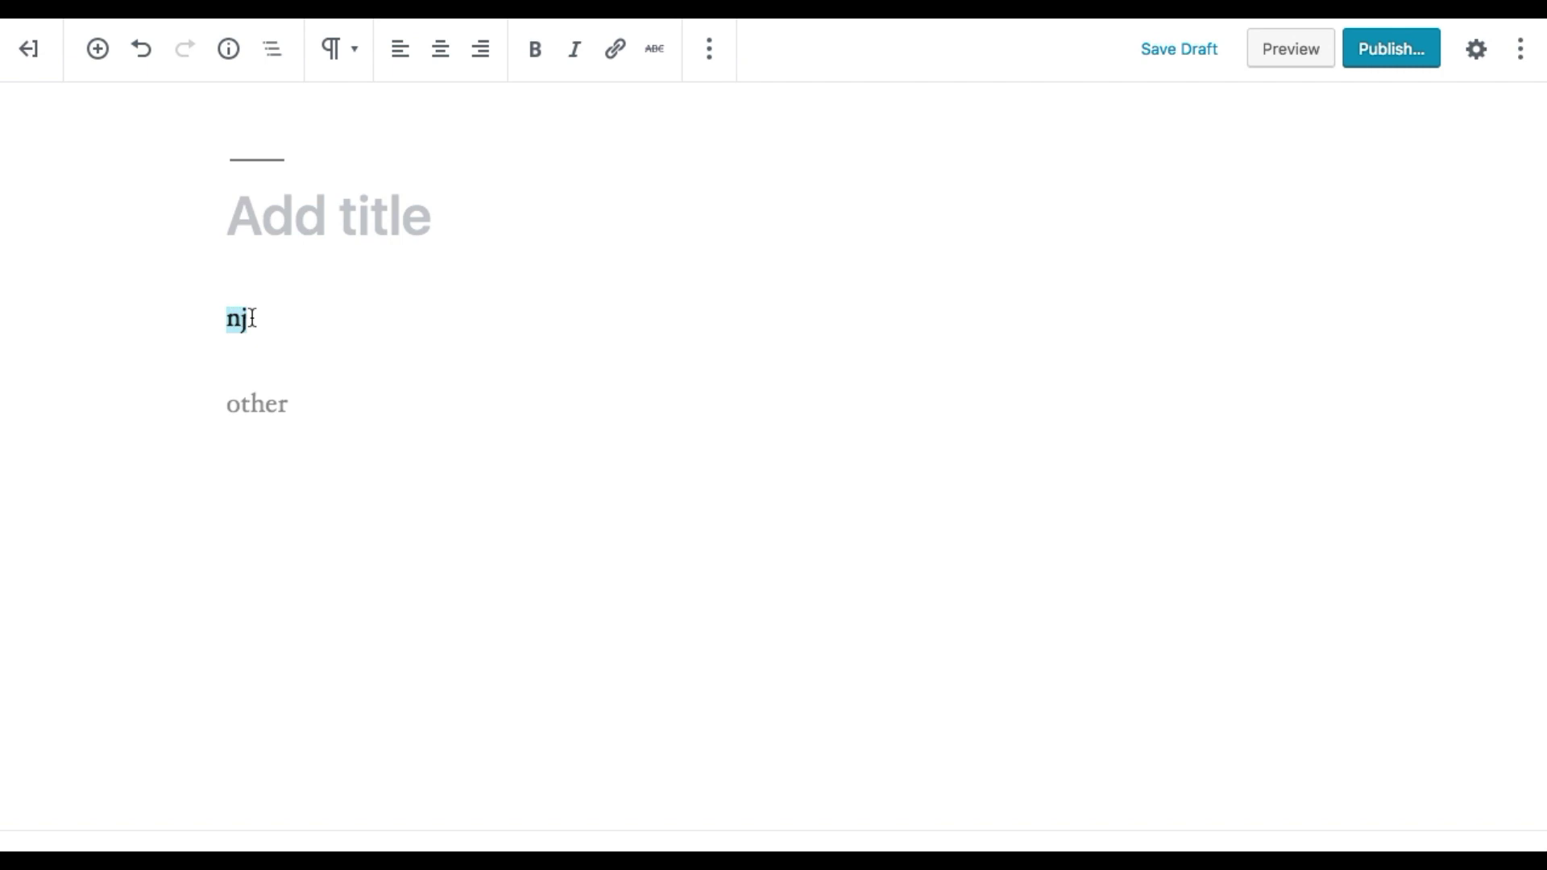
# - Inspect the post's block markup, including the paragraph comment tag, in the Code Editor and return to the Visual Editor
pyautogui.click(1520, 52)
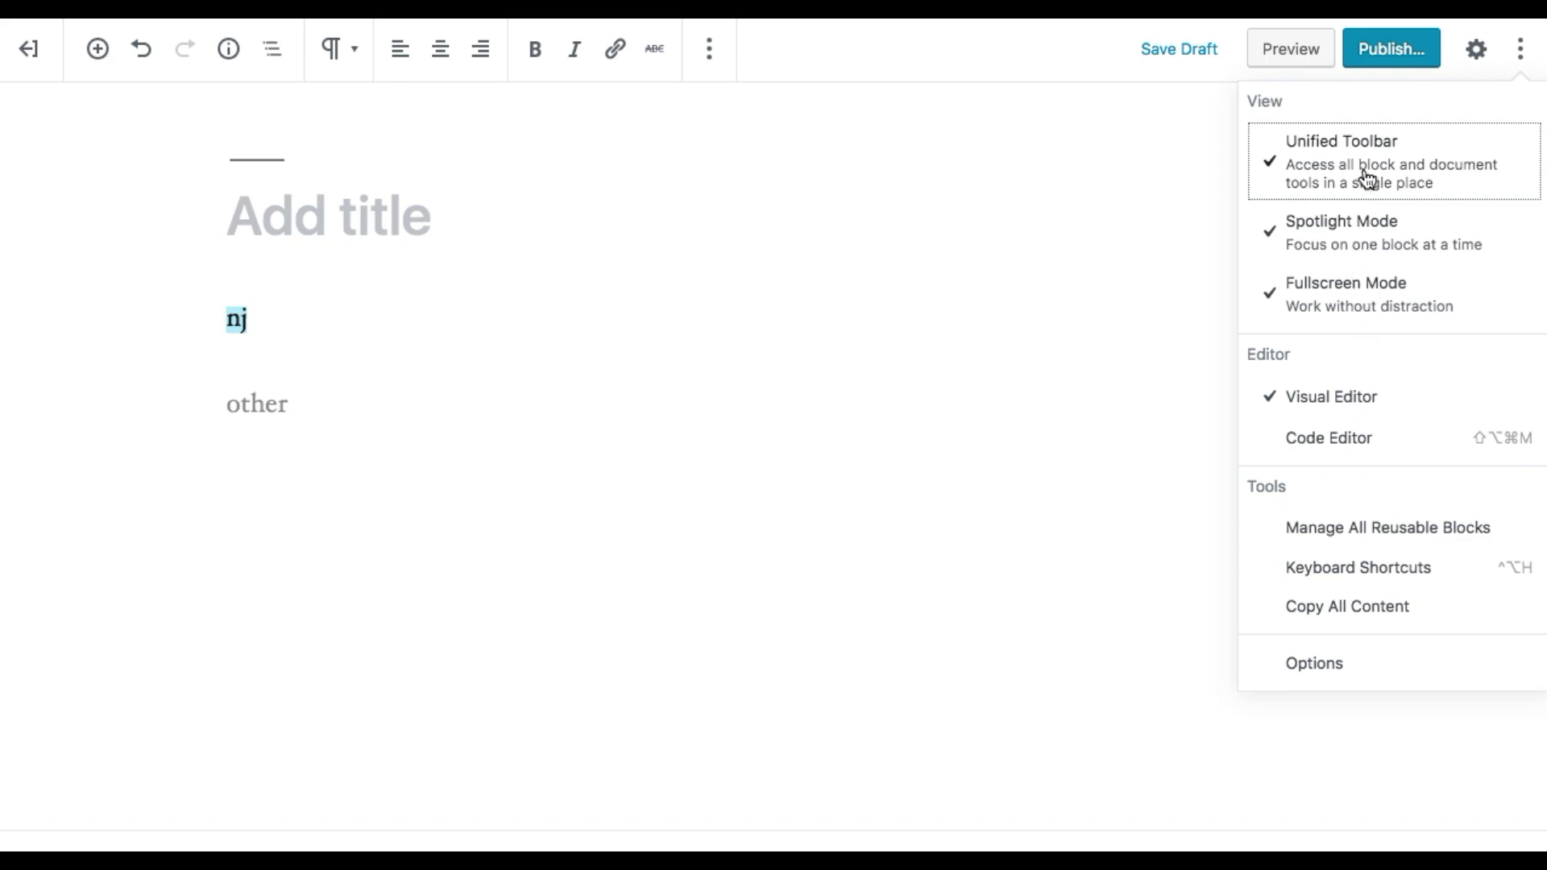
pyautogui.click(1326, 439)
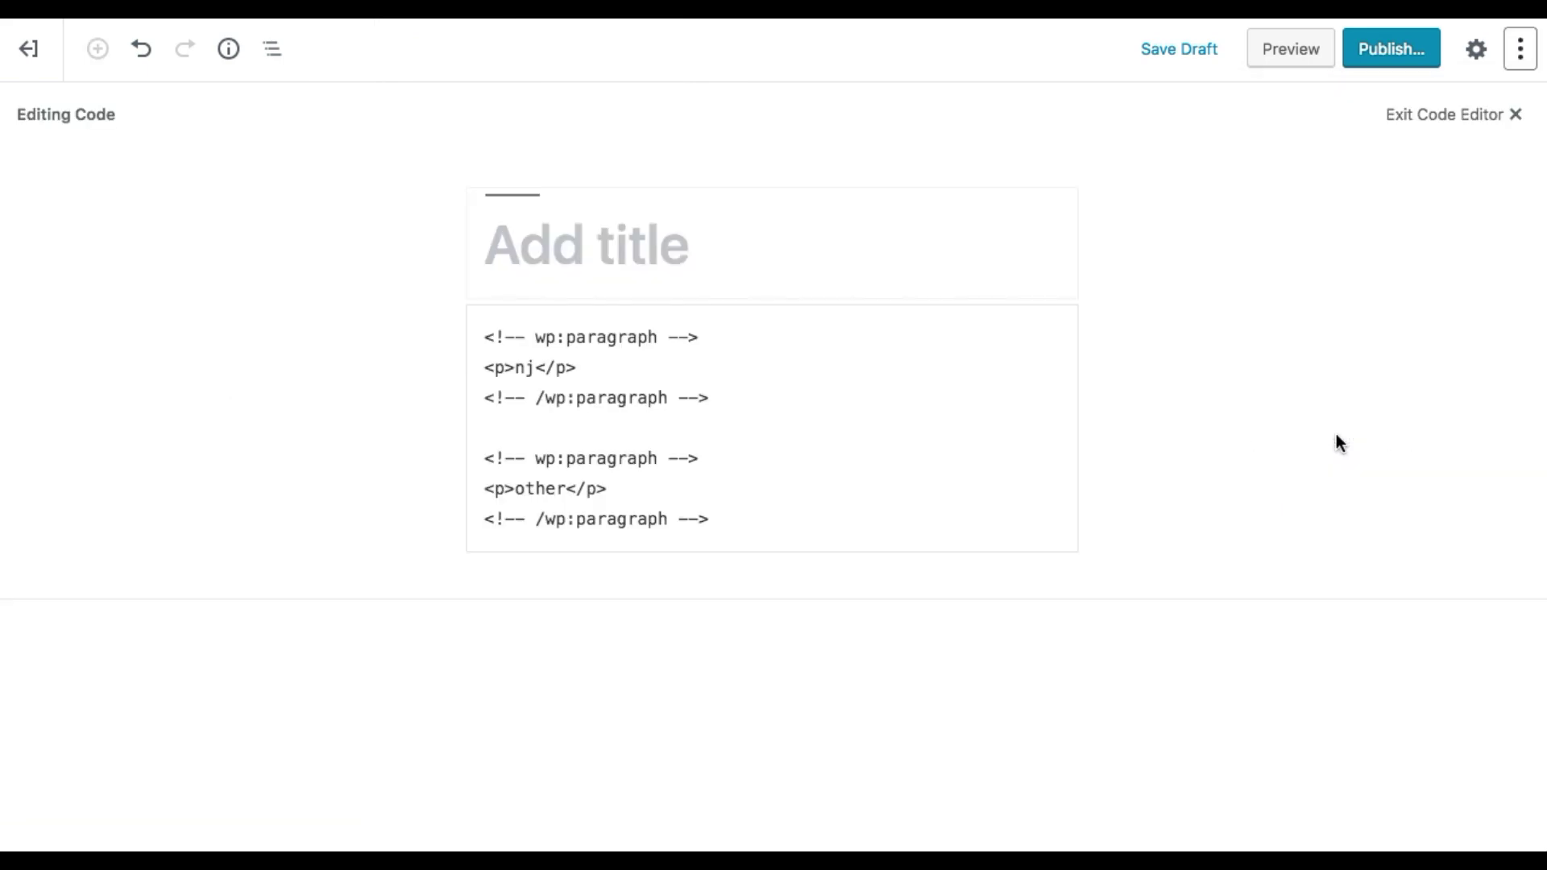
pyautogui.doubleClick(583, 336)
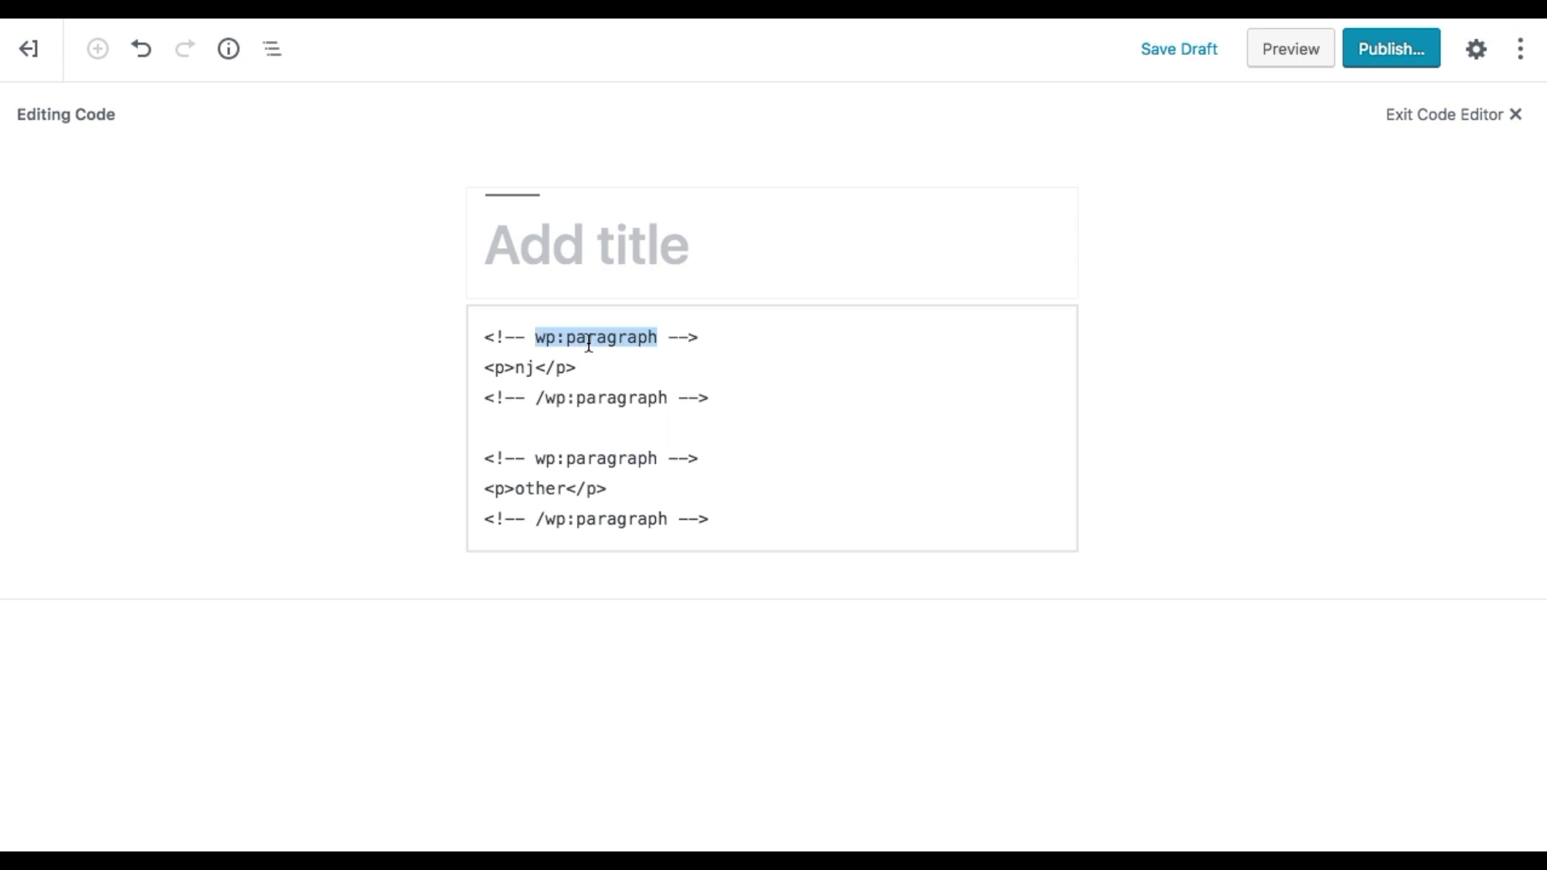
pyautogui.click(1515, 119)
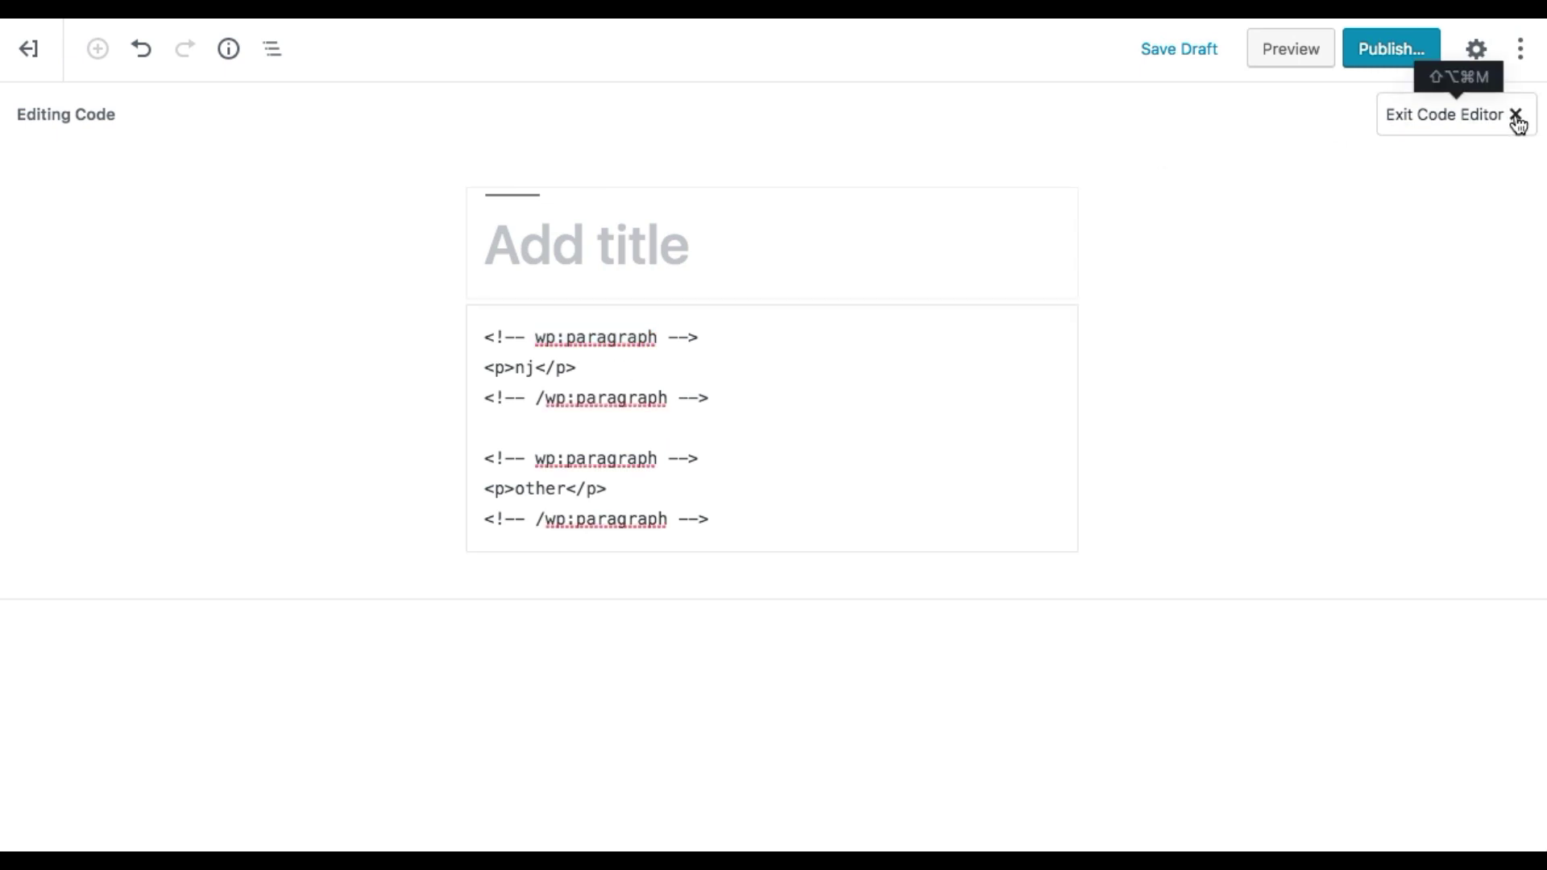
# - Review the editor's general, document panel and advanced panel options, switching the Author panel off and back on
pyautogui.click(1519, 58)
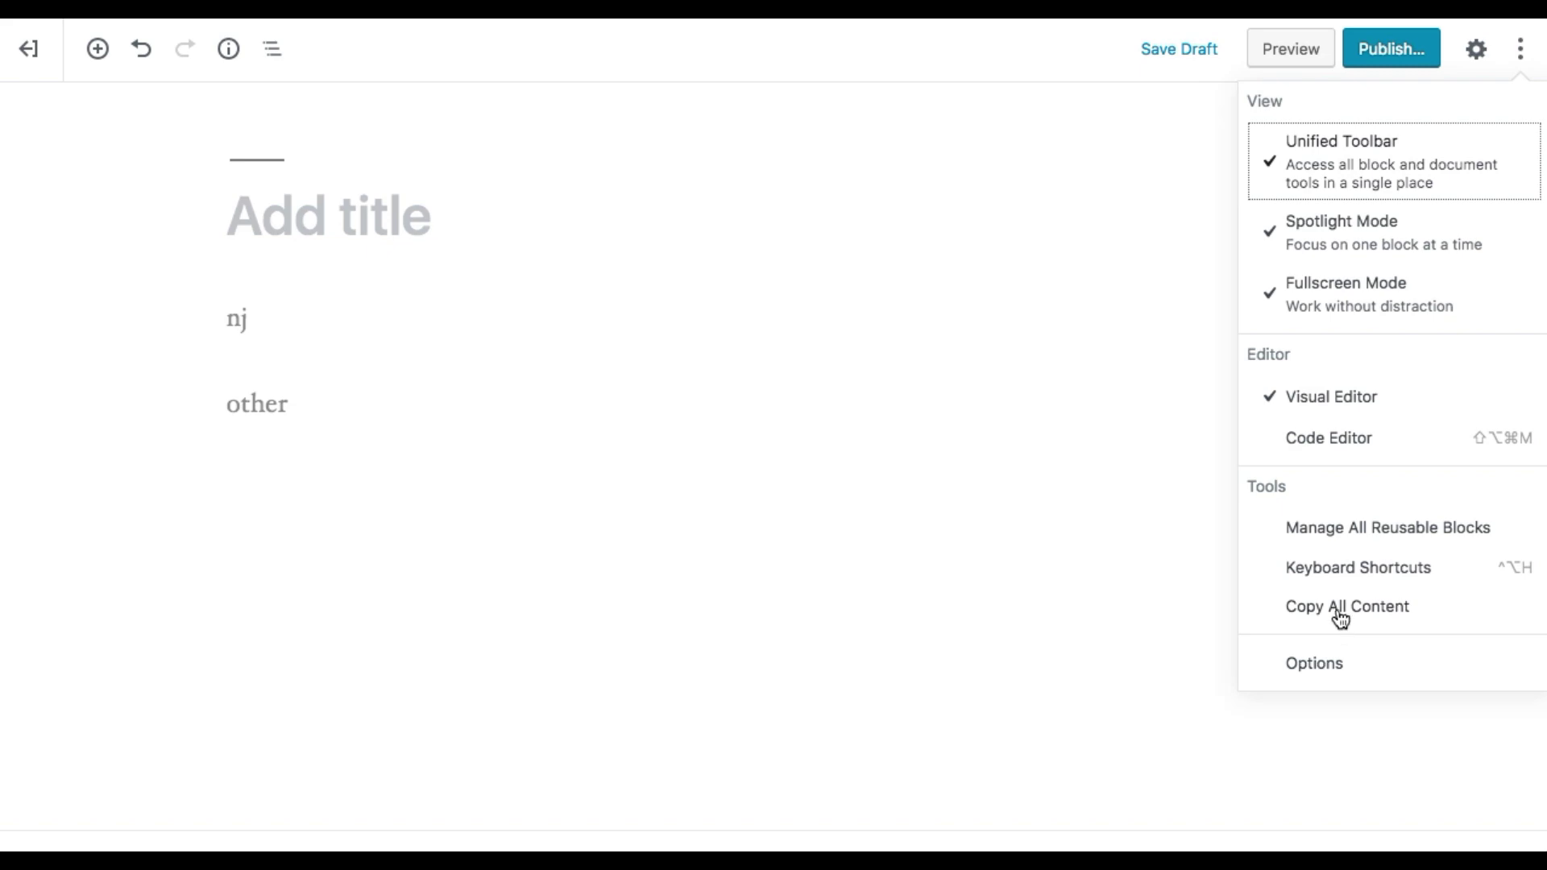
pyautogui.click(1318, 664)
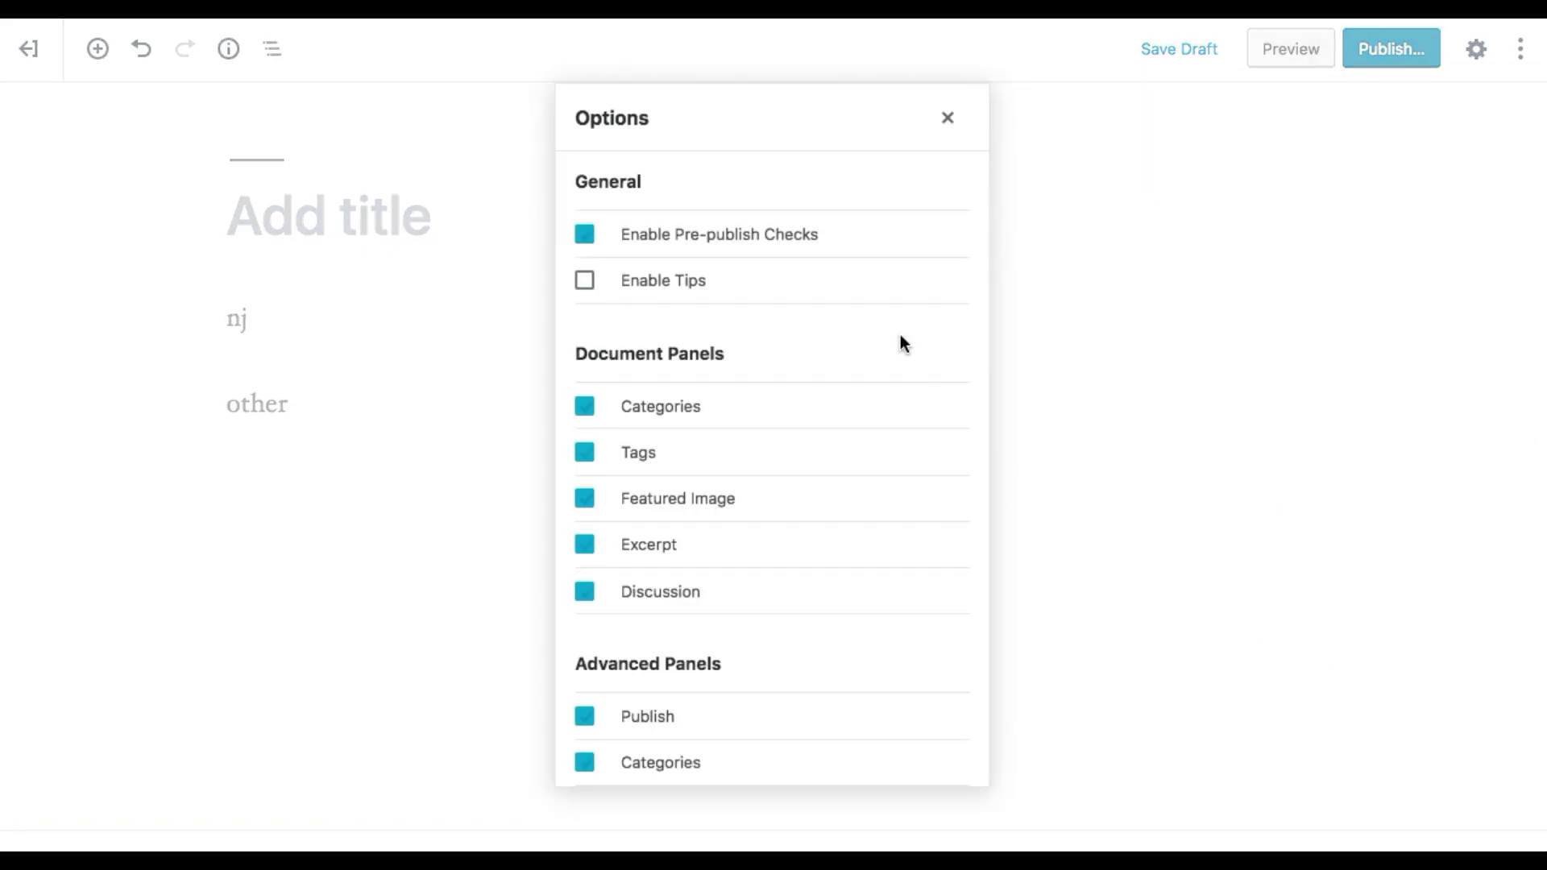
pyautogui.scroll(-5, 900, 342)
pyautogui.scroll(5, 900, 342)
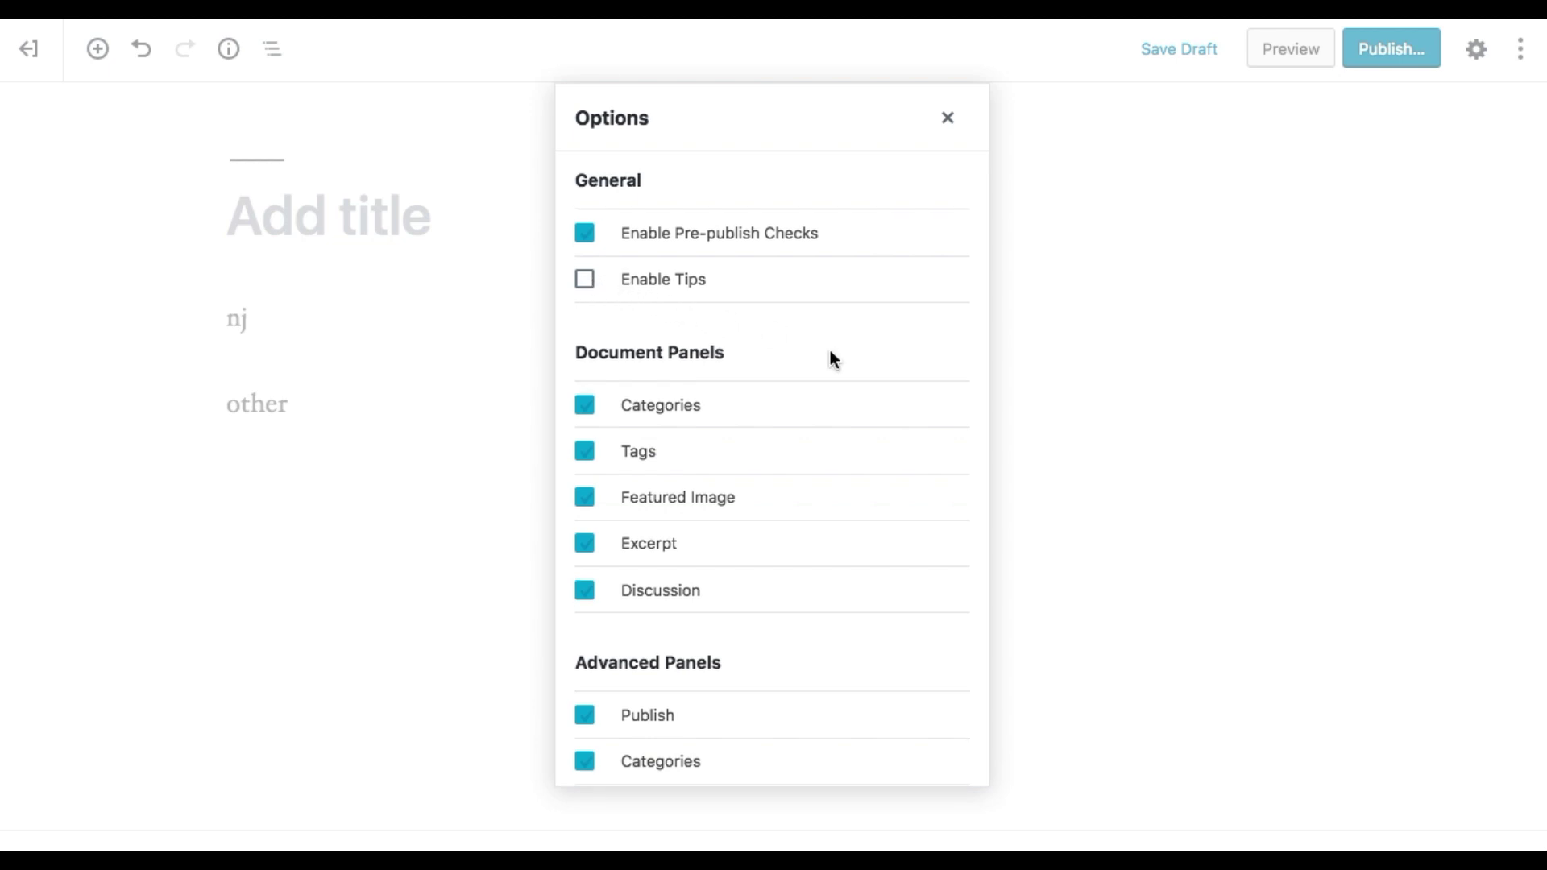
pyautogui.scroll(-5, 830, 355)
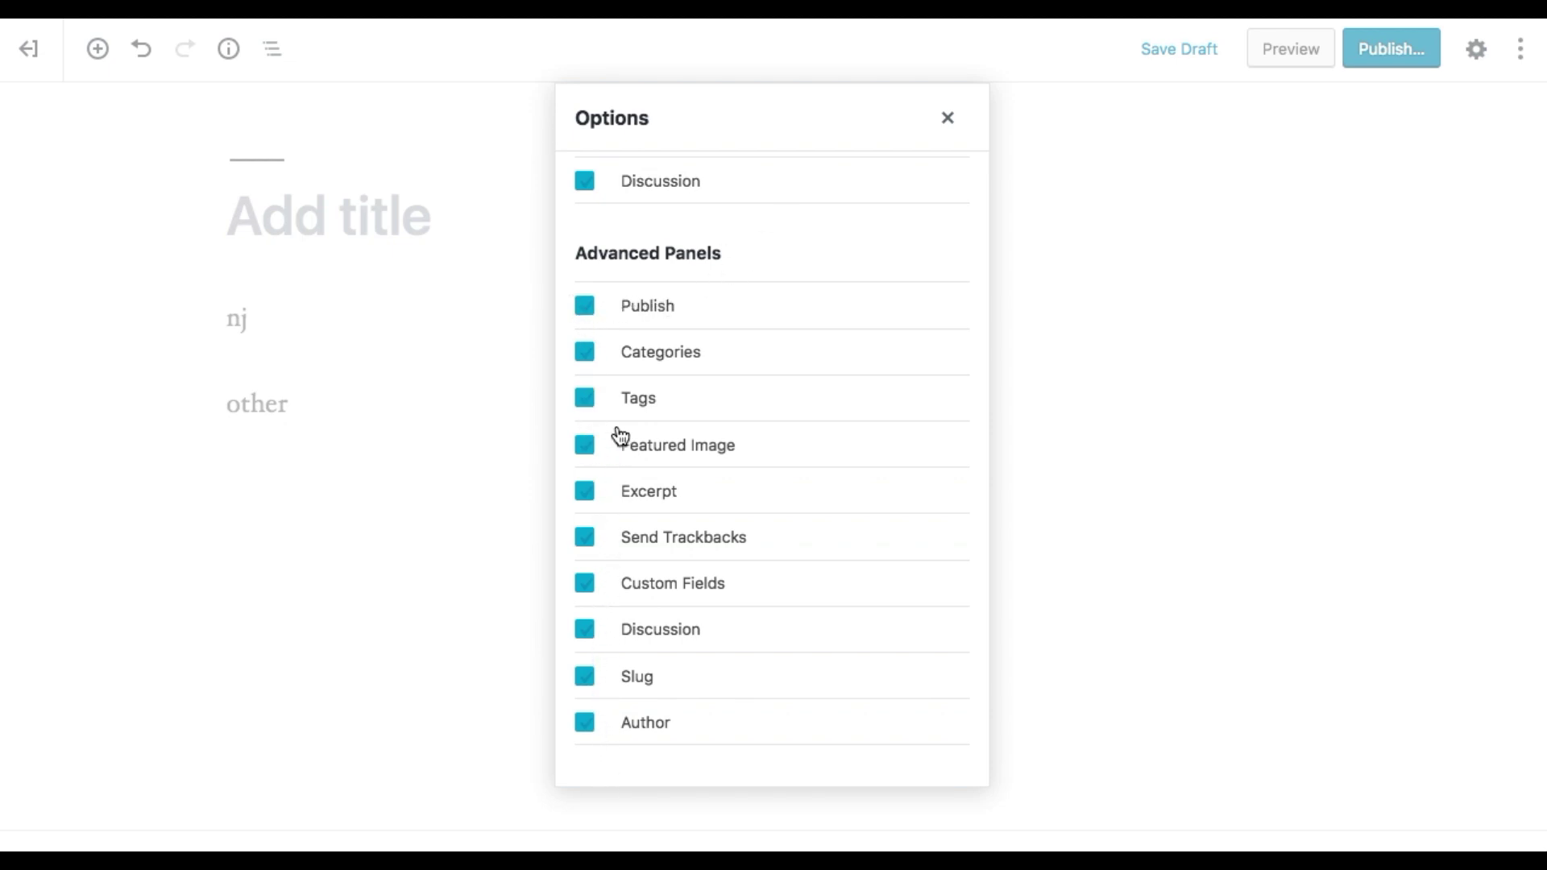
pyautogui.click(588, 724)
pyautogui.click(590, 725)
pyautogui.click(947, 118)
# - Read through the editor's keyboard shortcuts for global, selection, block and text formatting actions, including the redo shortcut
pyautogui.click(1516, 58)
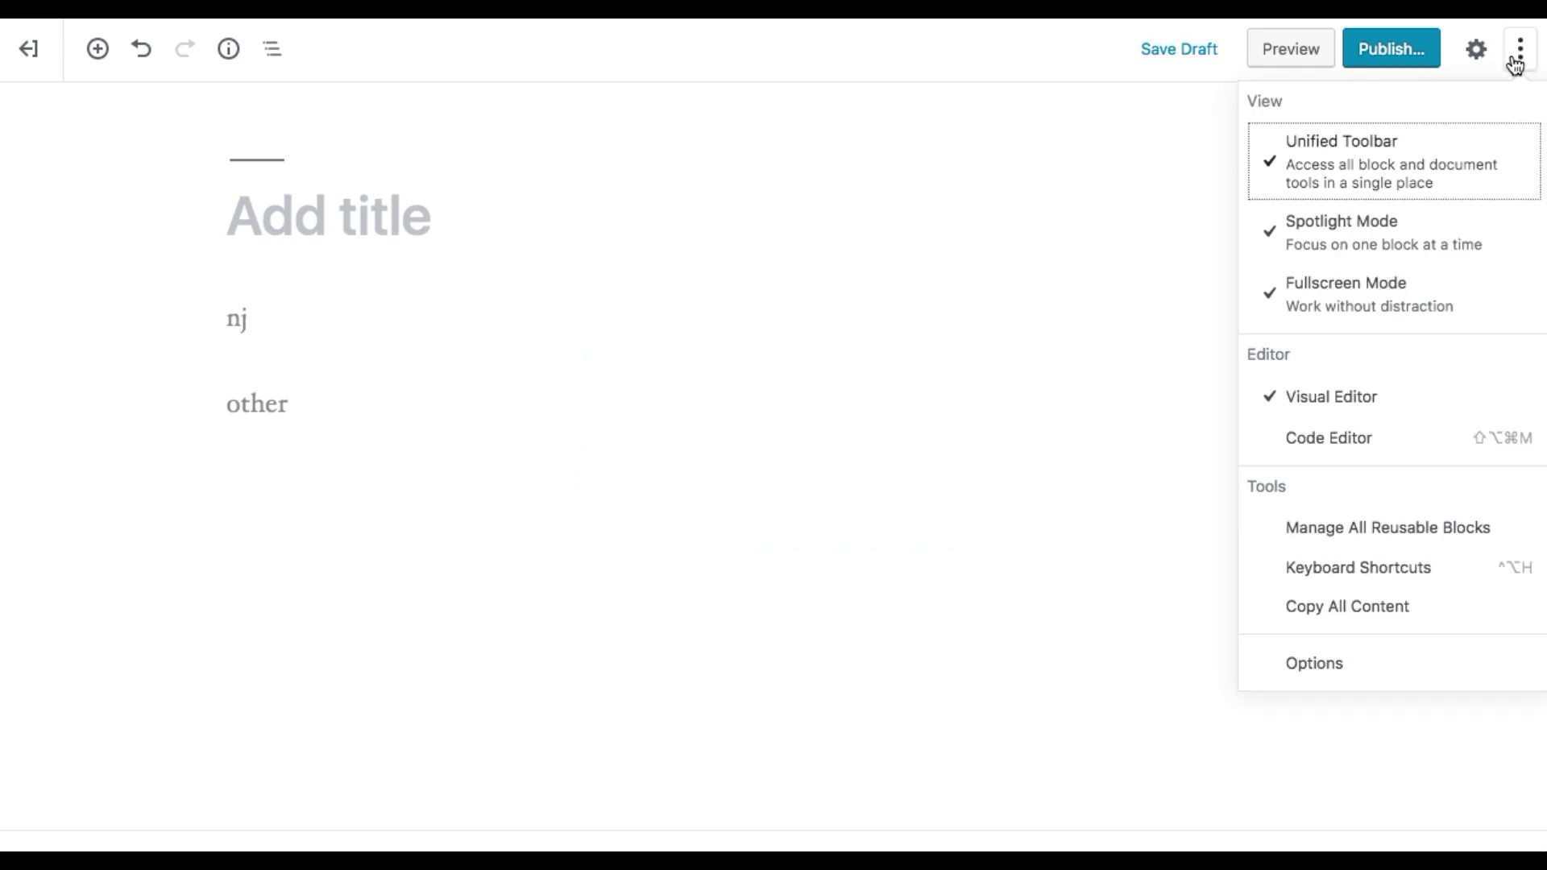
pyautogui.click(1353, 575)
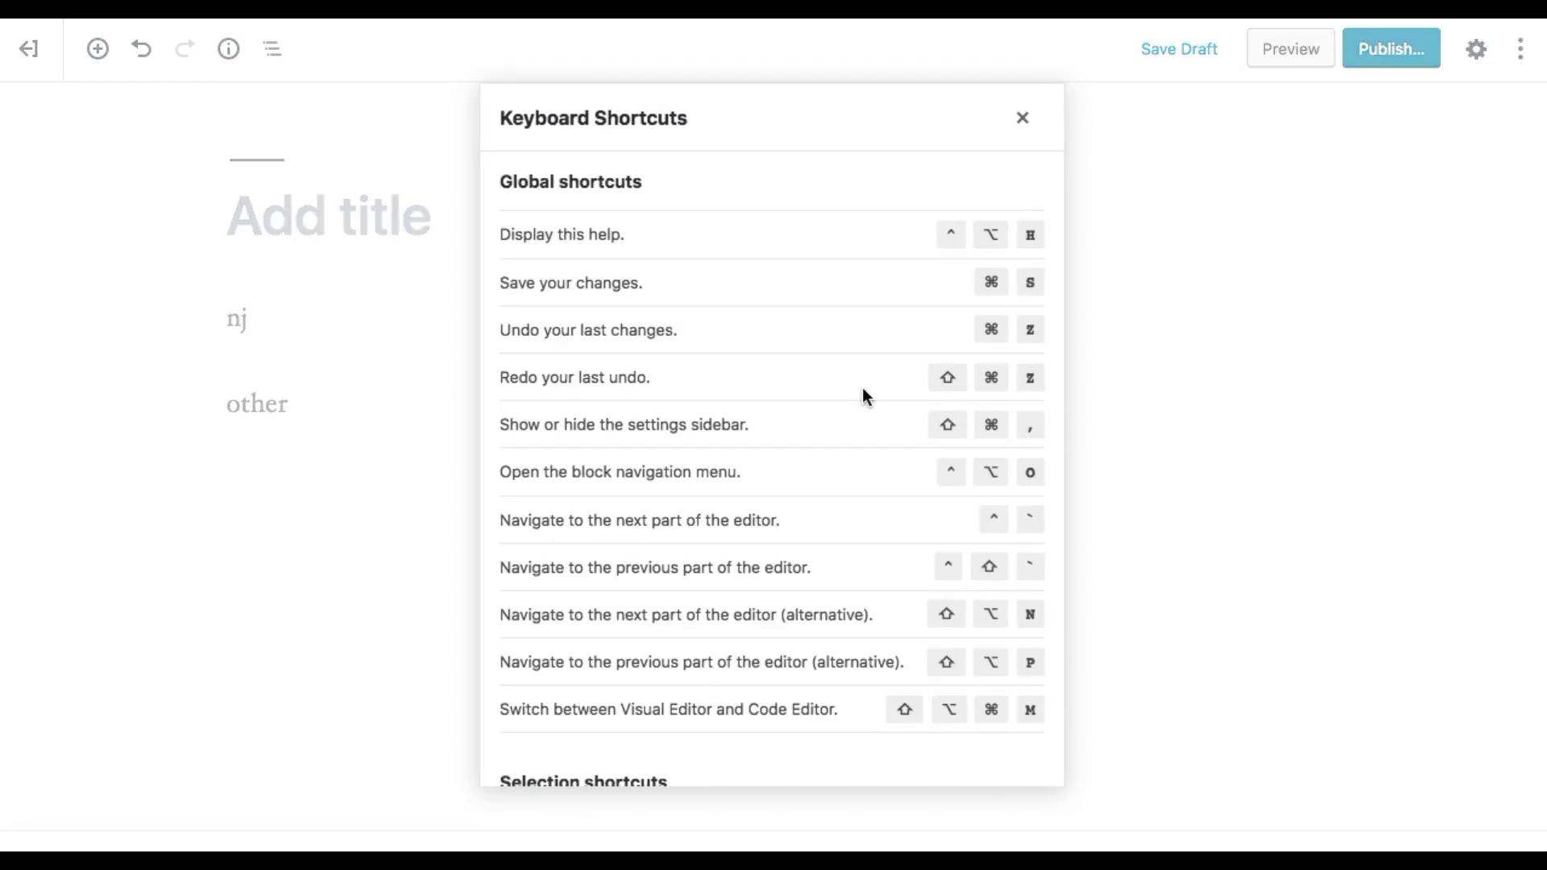
pyautogui.scroll(-10, 858, 266)
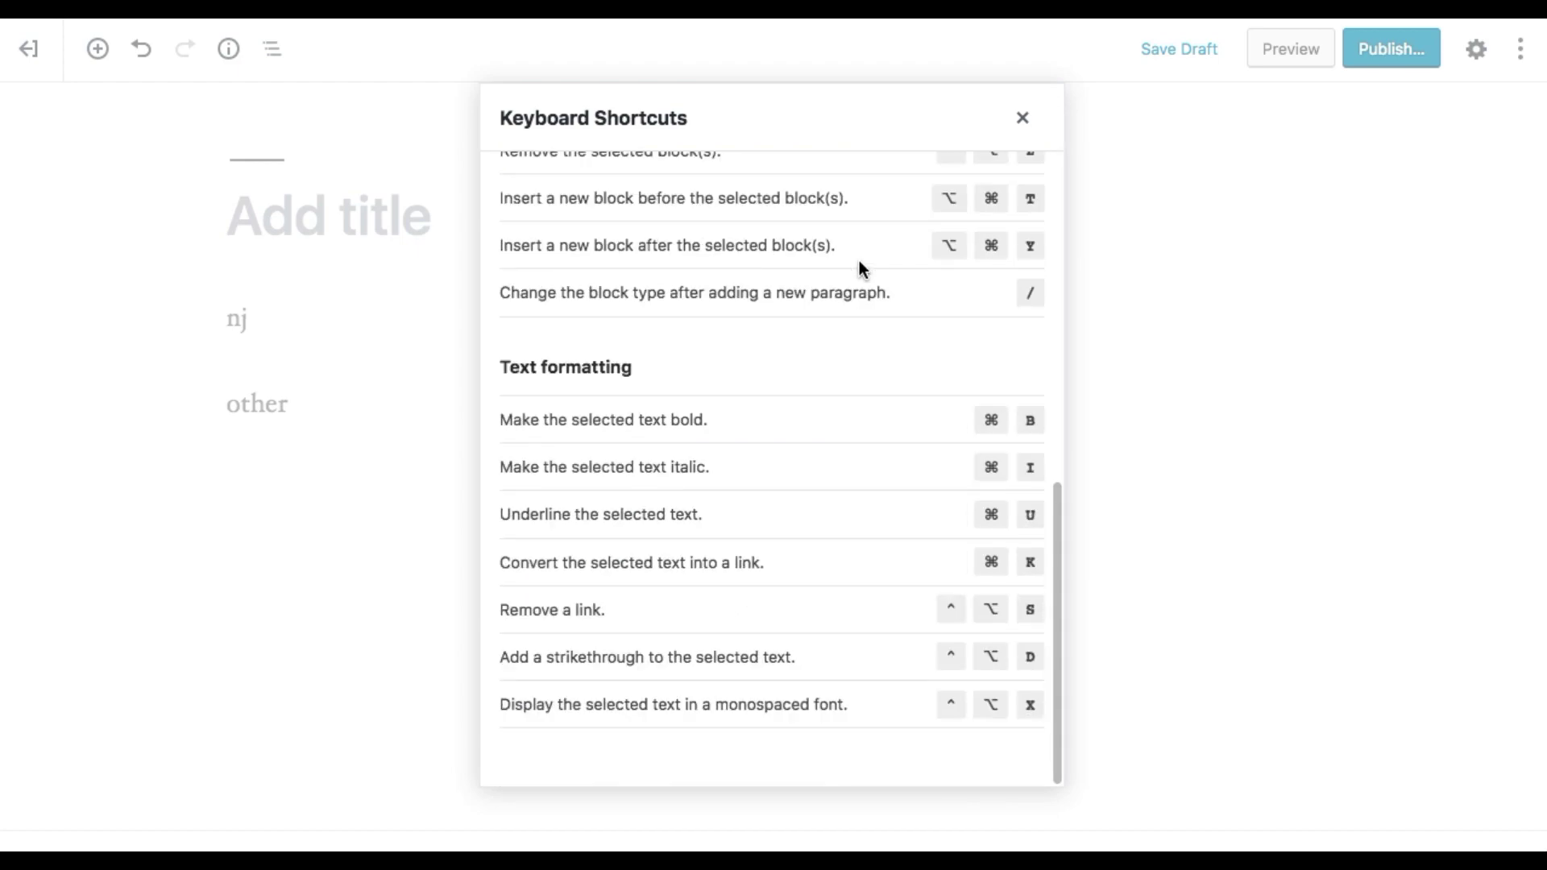
pyautogui.scroll(10, 859, 266)
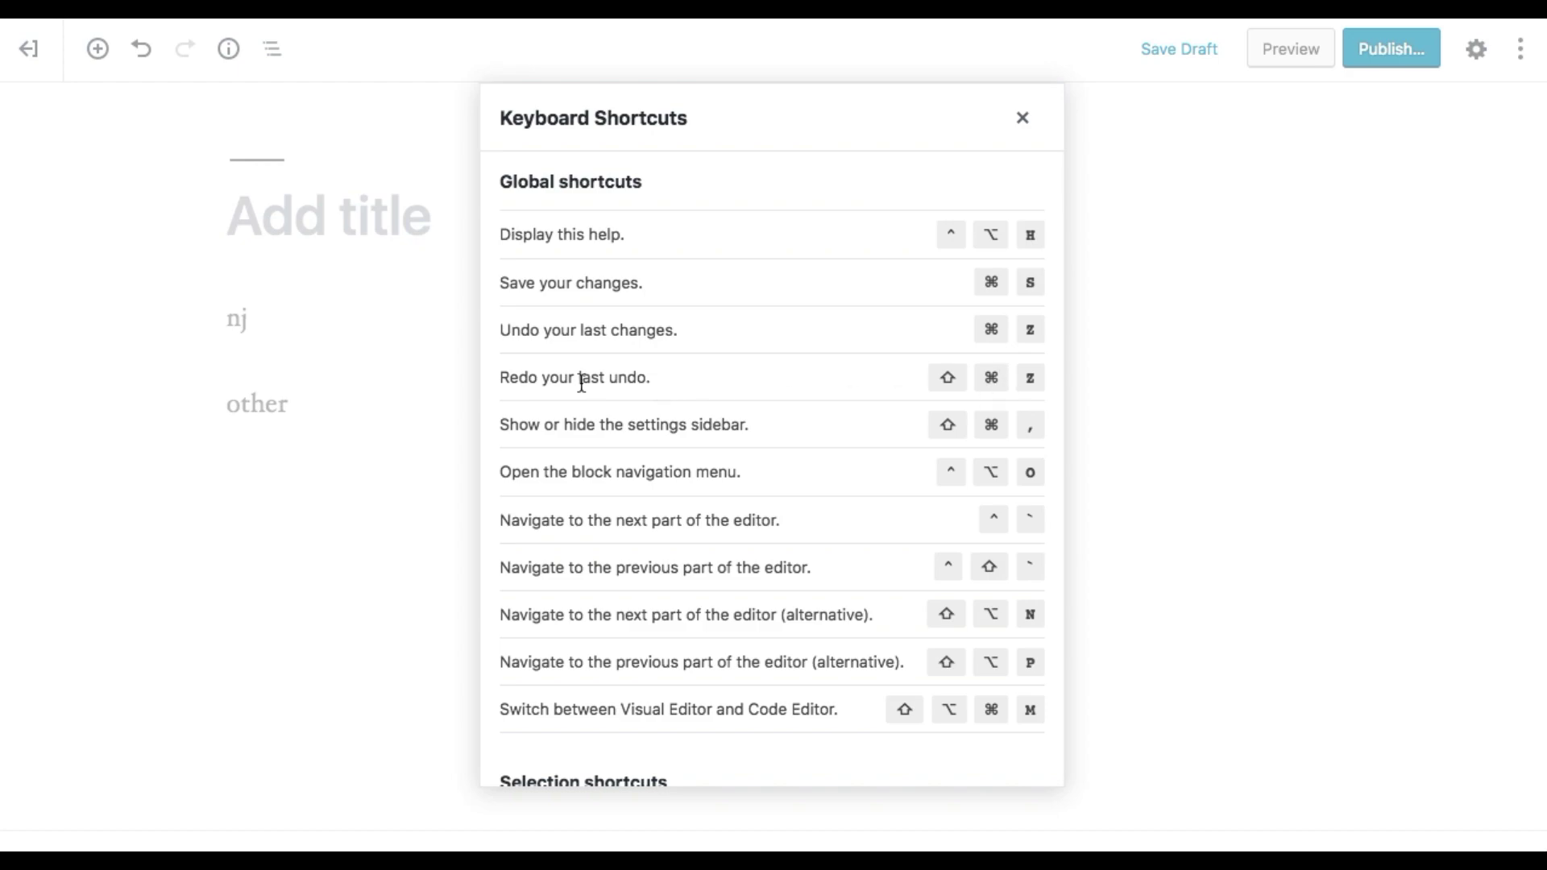
pyautogui.moveTo(499, 377); pyautogui.dragTo(644, 376)
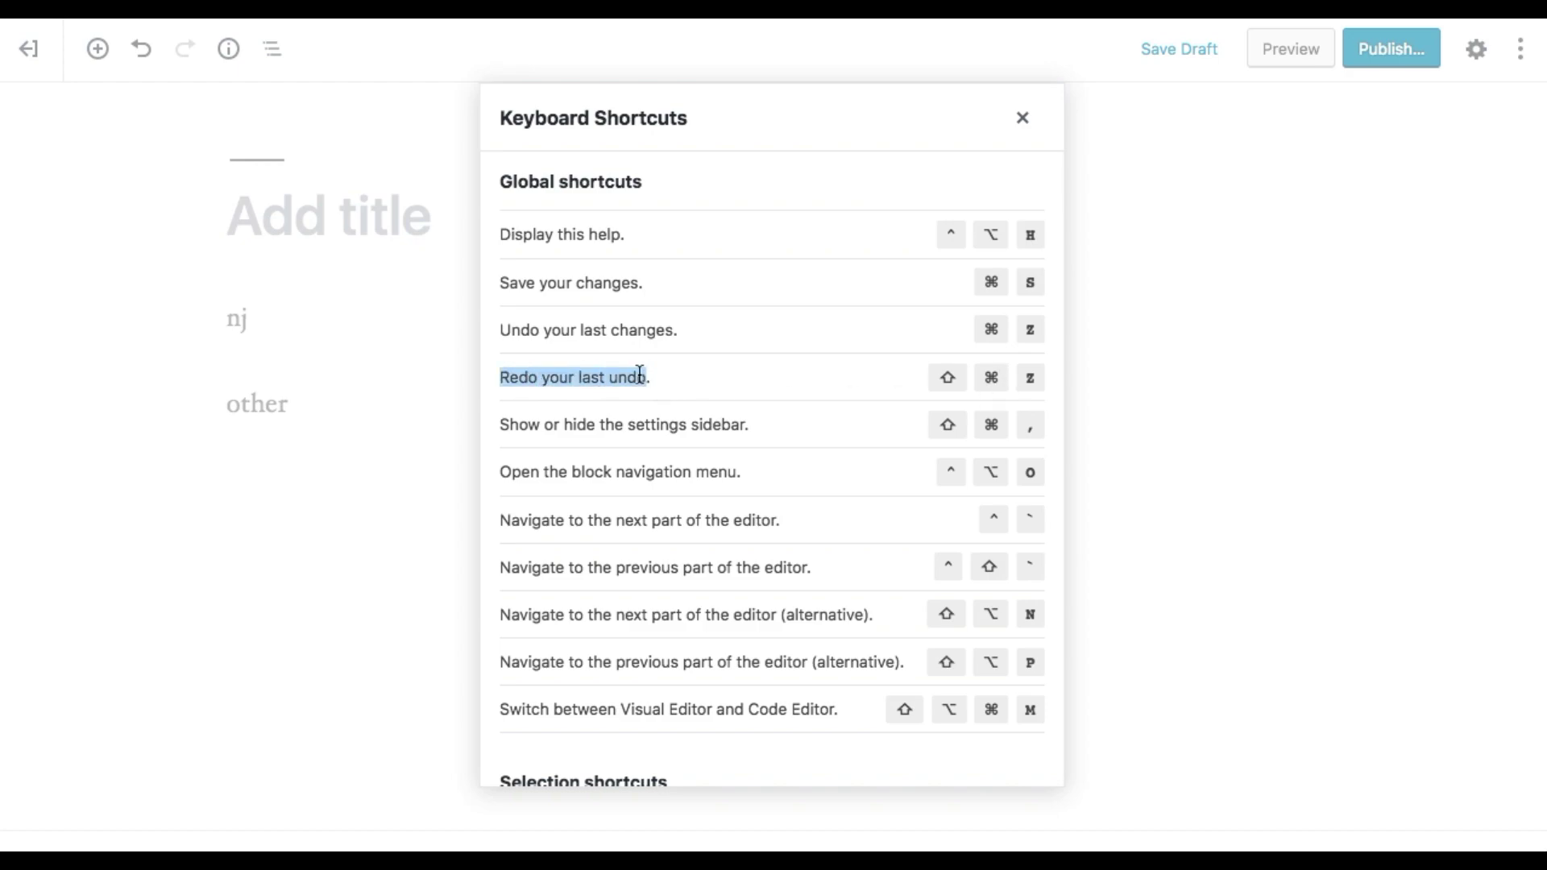
pyautogui.scroll(-5, 830, 431)
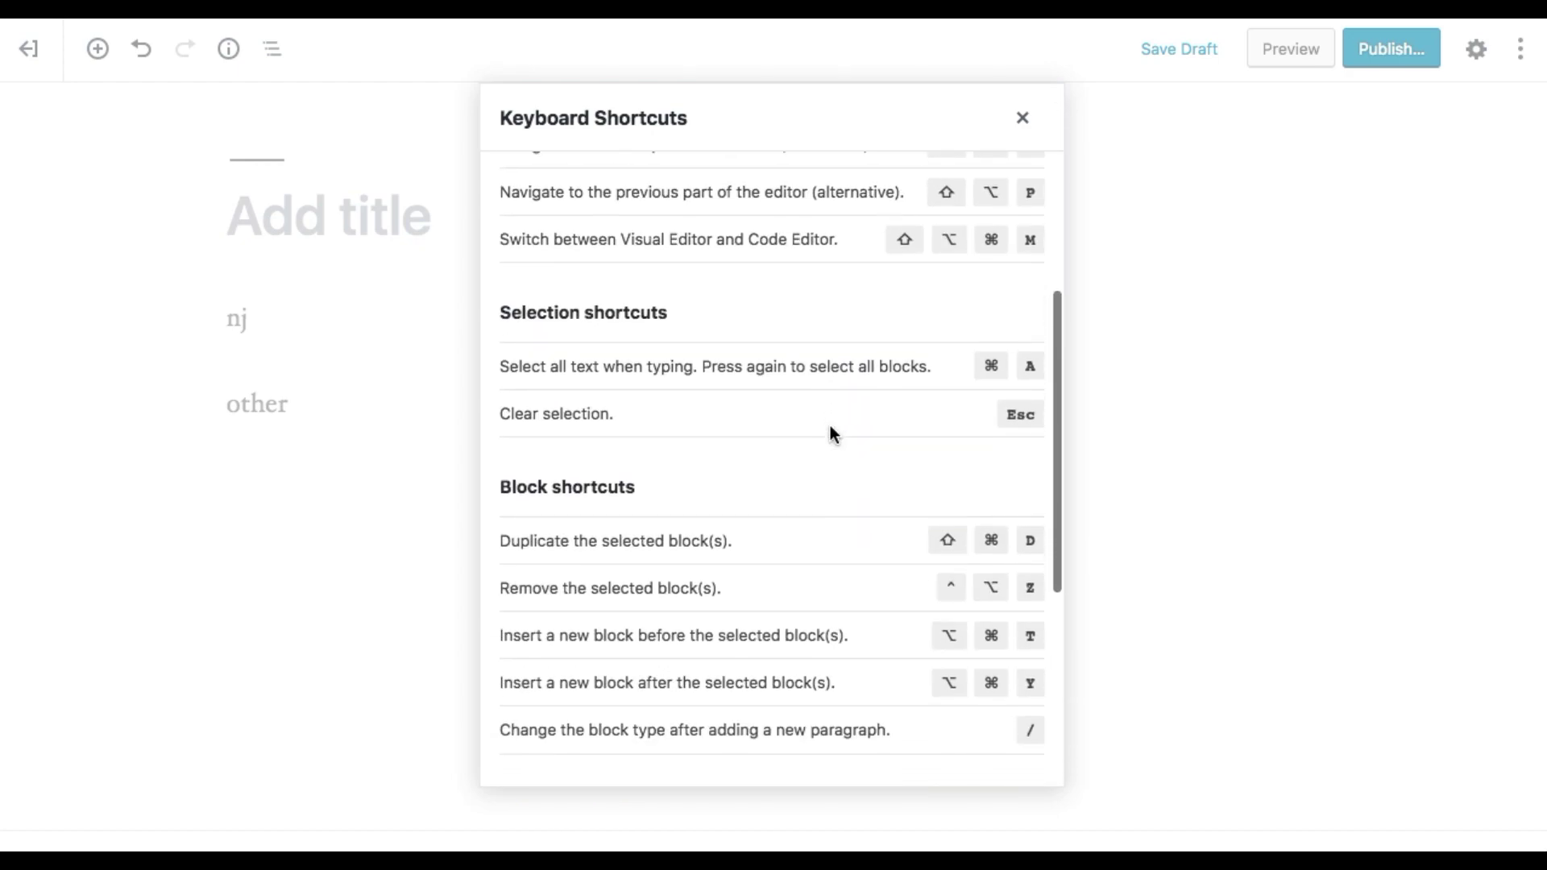
pyautogui.scroll(-5, 830, 434)
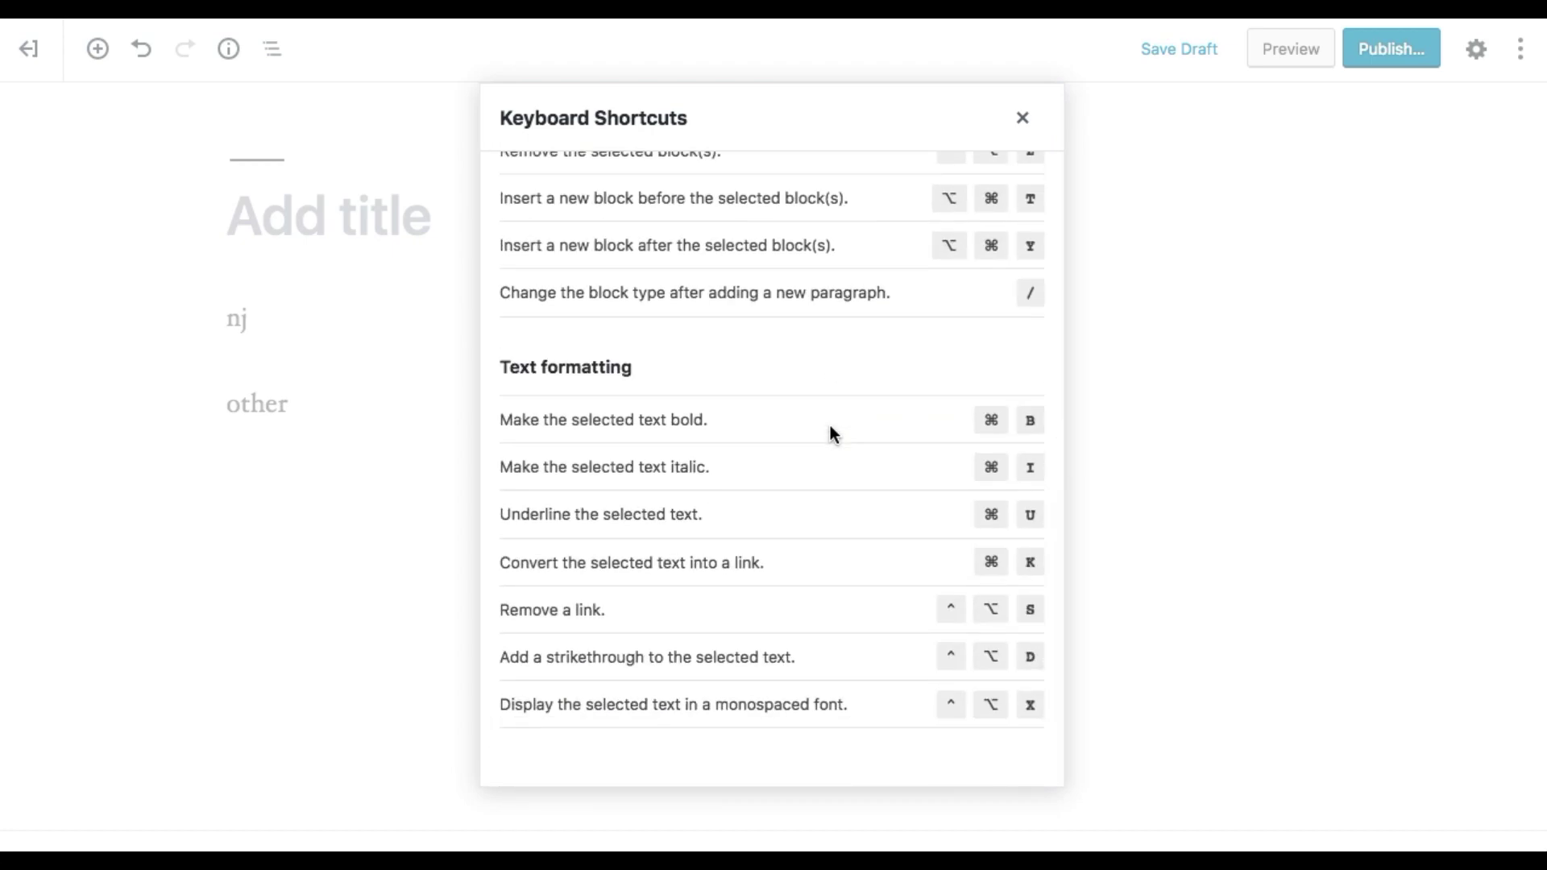
pyautogui.scroll(2, 830, 434)
pyautogui.scroll(5, 830, 427)
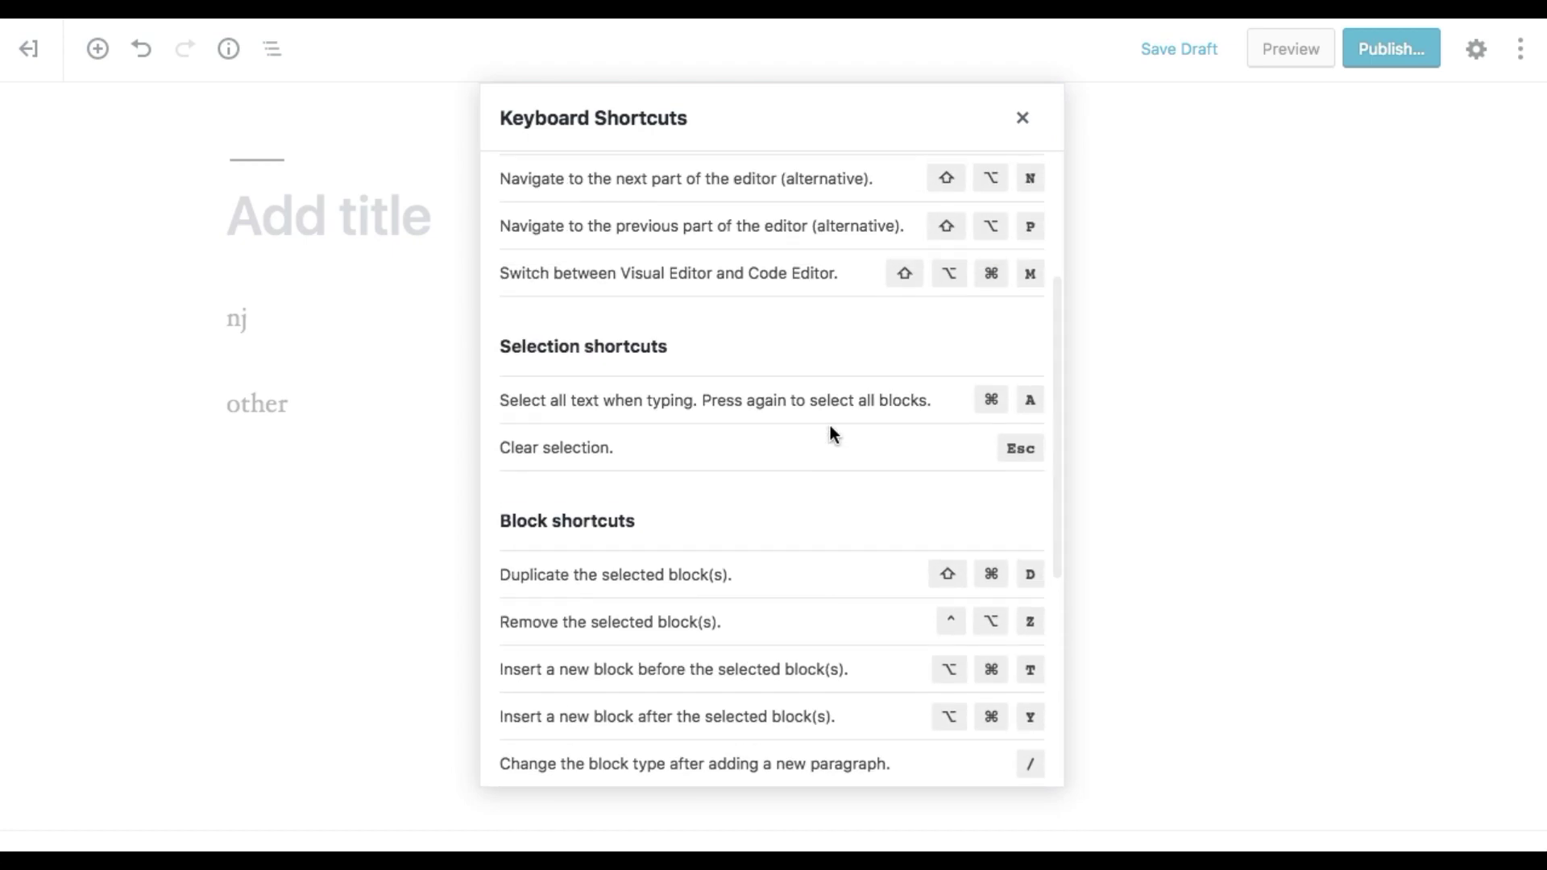
pyautogui.scroll(-5, 829, 434)
pyautogui.scroll(10, 830, 434)
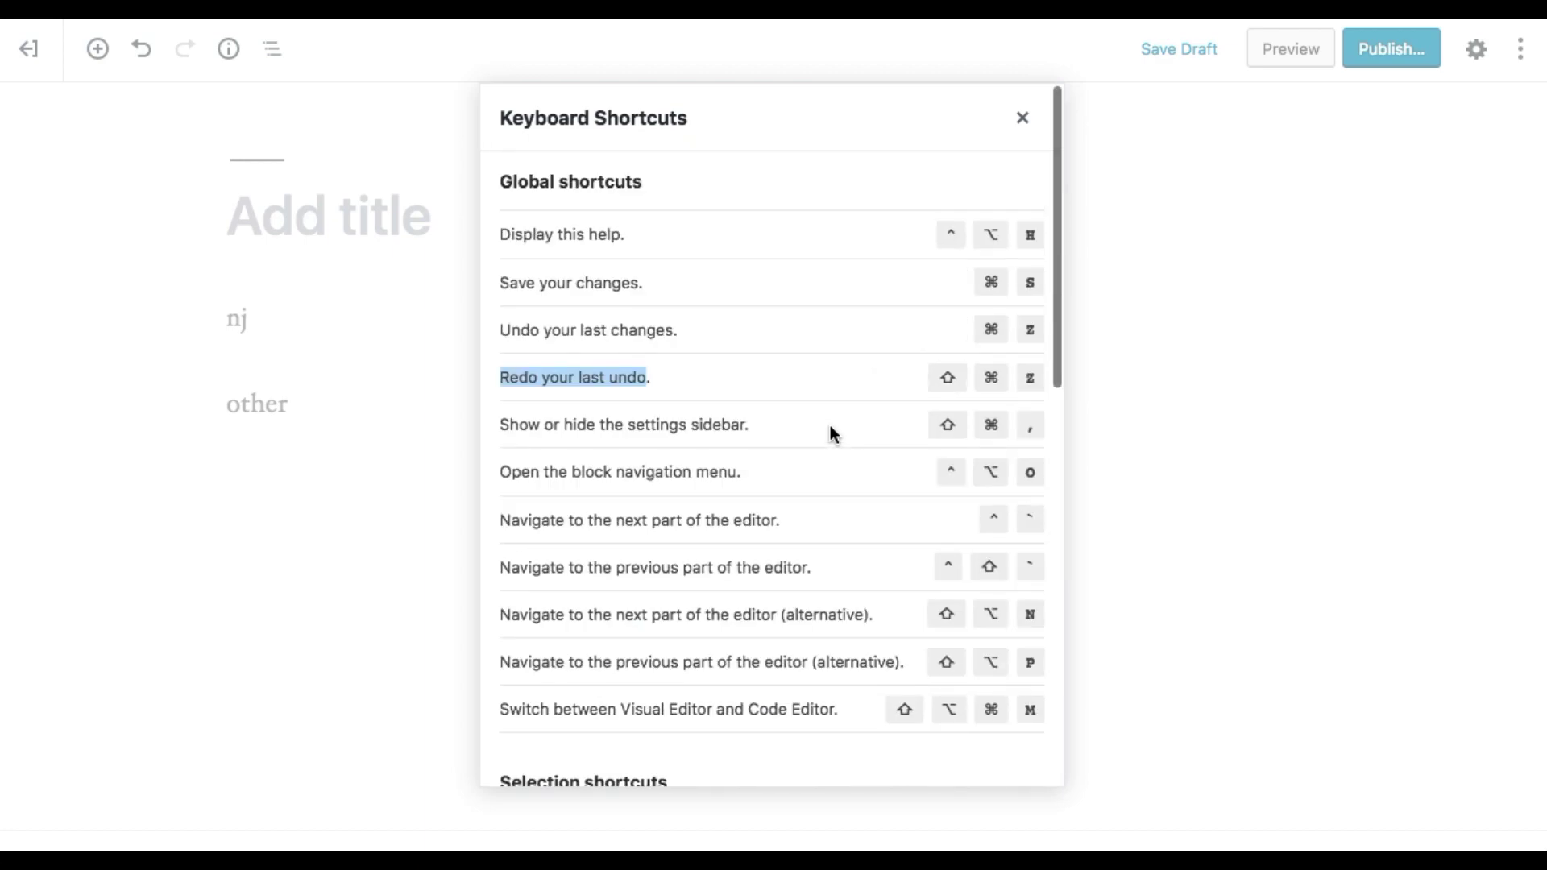
pyautogui.scroll(-5, 843, 269)
pyautogui.scroll(5, 843, 269)
pyautogui.click(1022, 118)
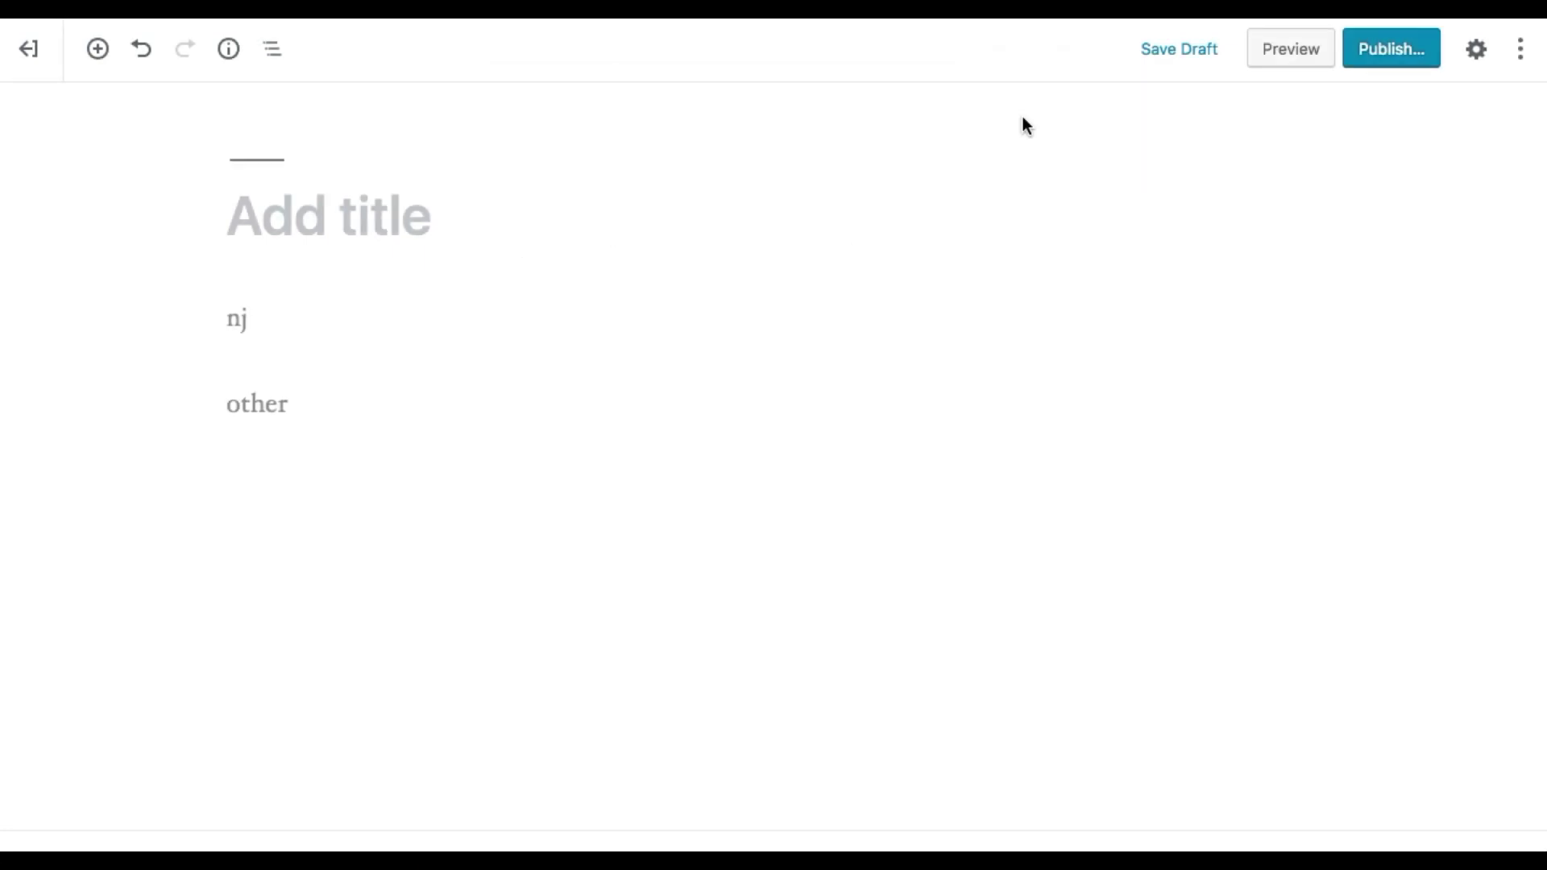
# - Show the settings sidebar for the post and select the "nj" paragraph
pyautogui.click(1521, 68)
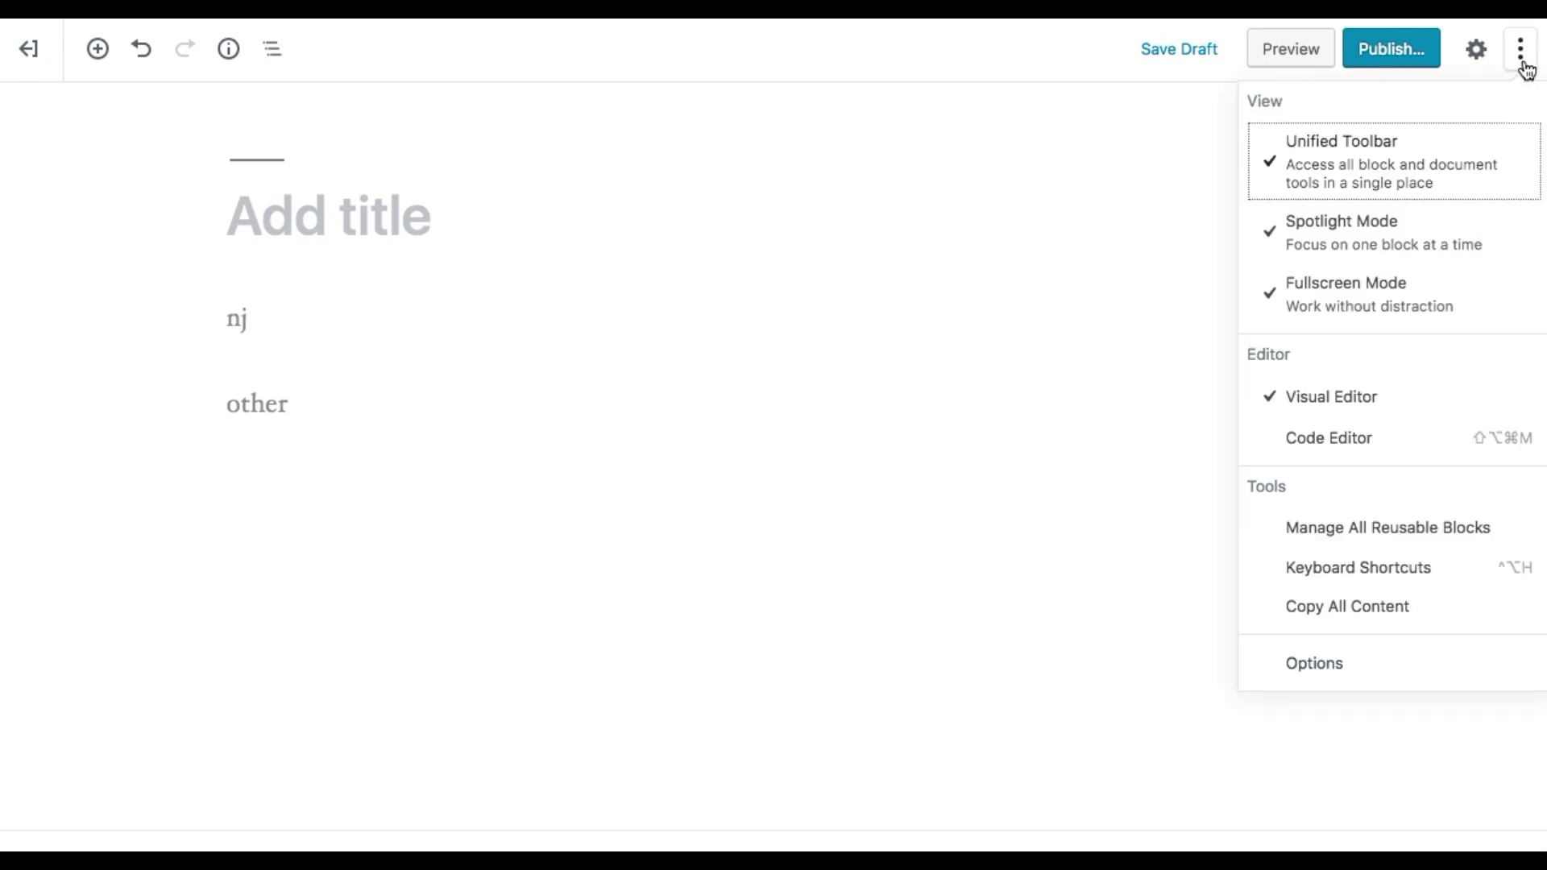
pyautogui.click(1485, 66)
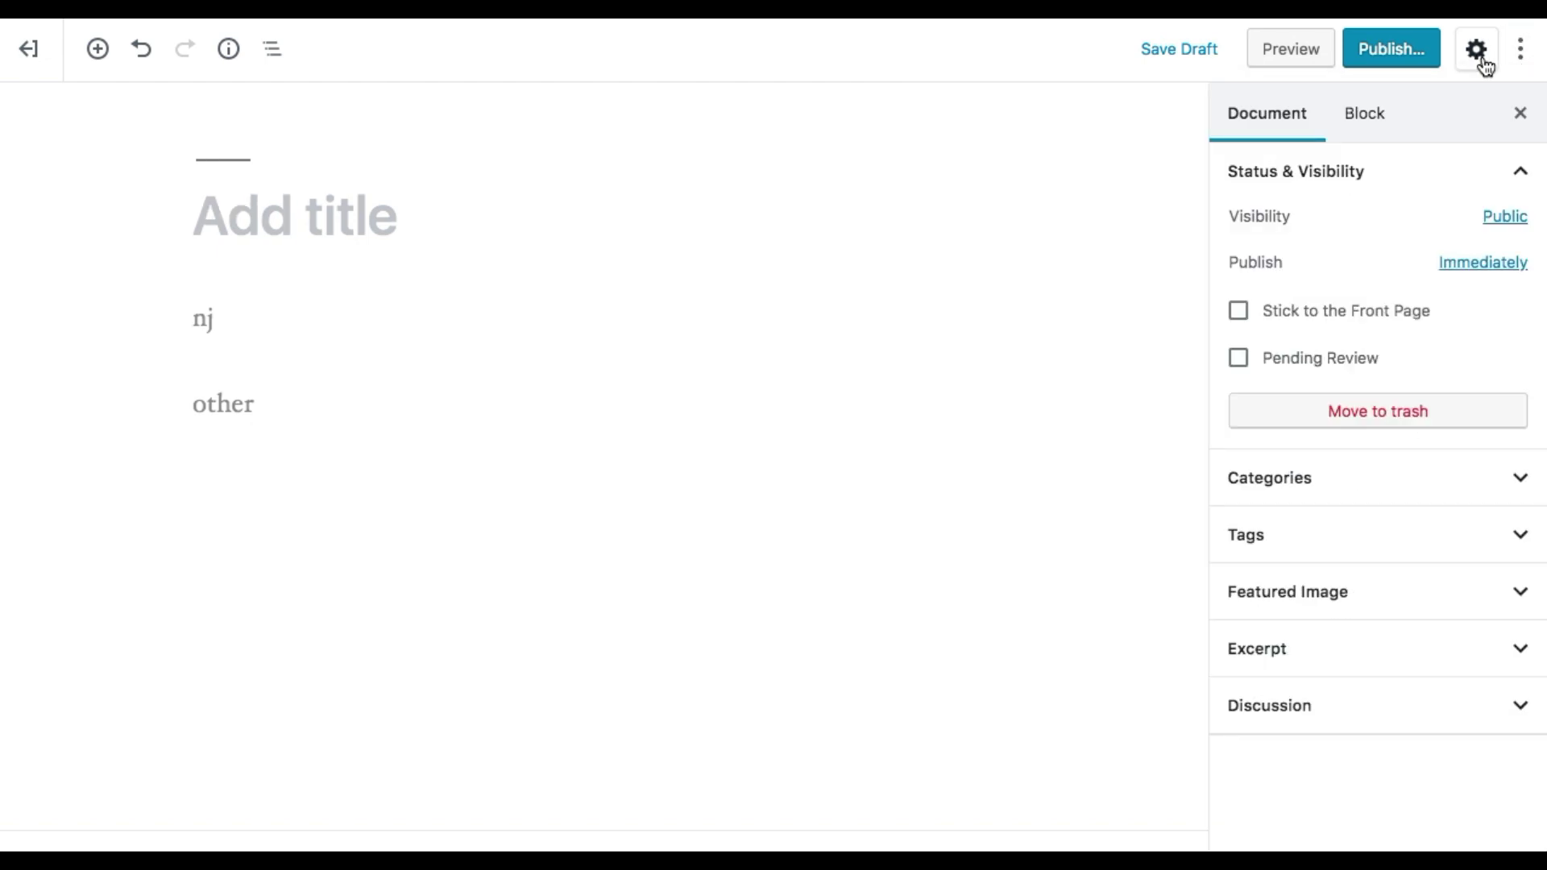
pyautogui.click(246, 334)
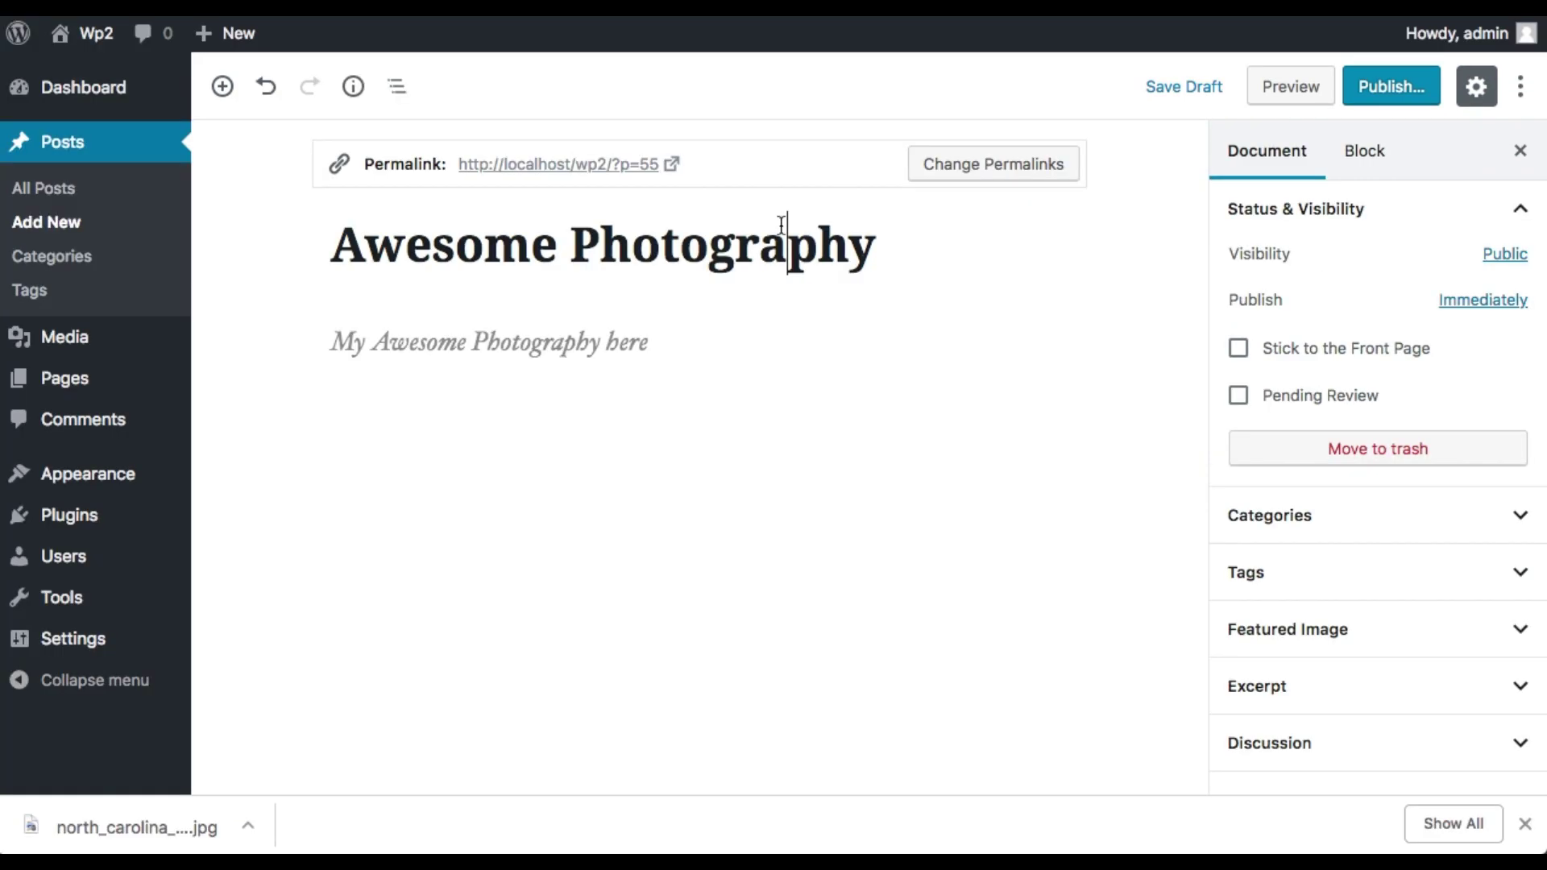
# - Turn Spotlight Mode off and back on for the "Awesome Photography" post, comparing its title and paragraph
pyautogui.click(643, 342)
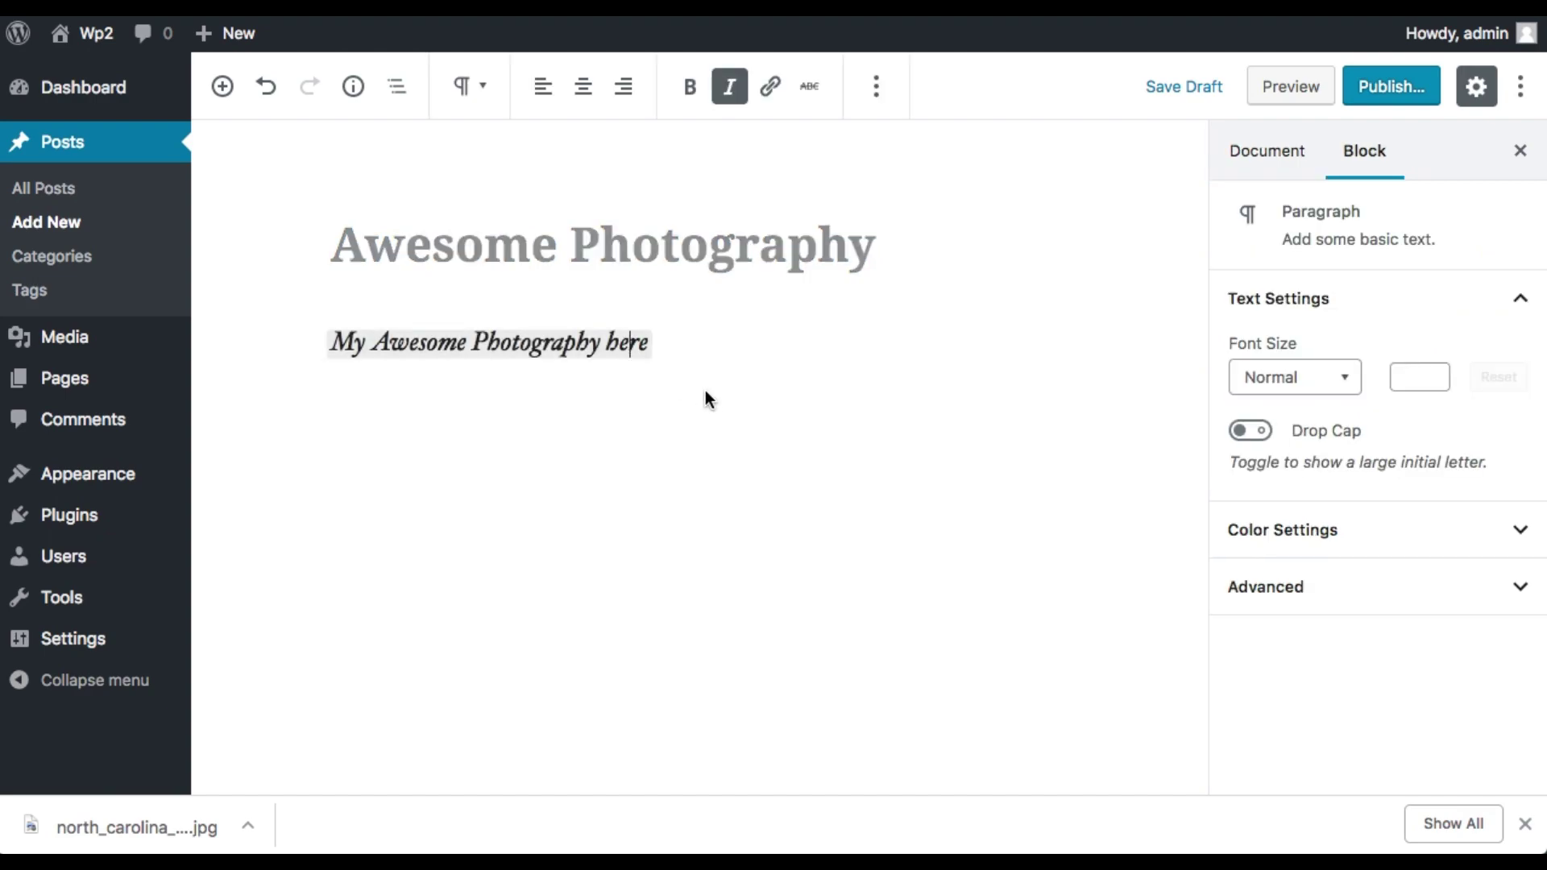
pyautogui.click(1519, 87)
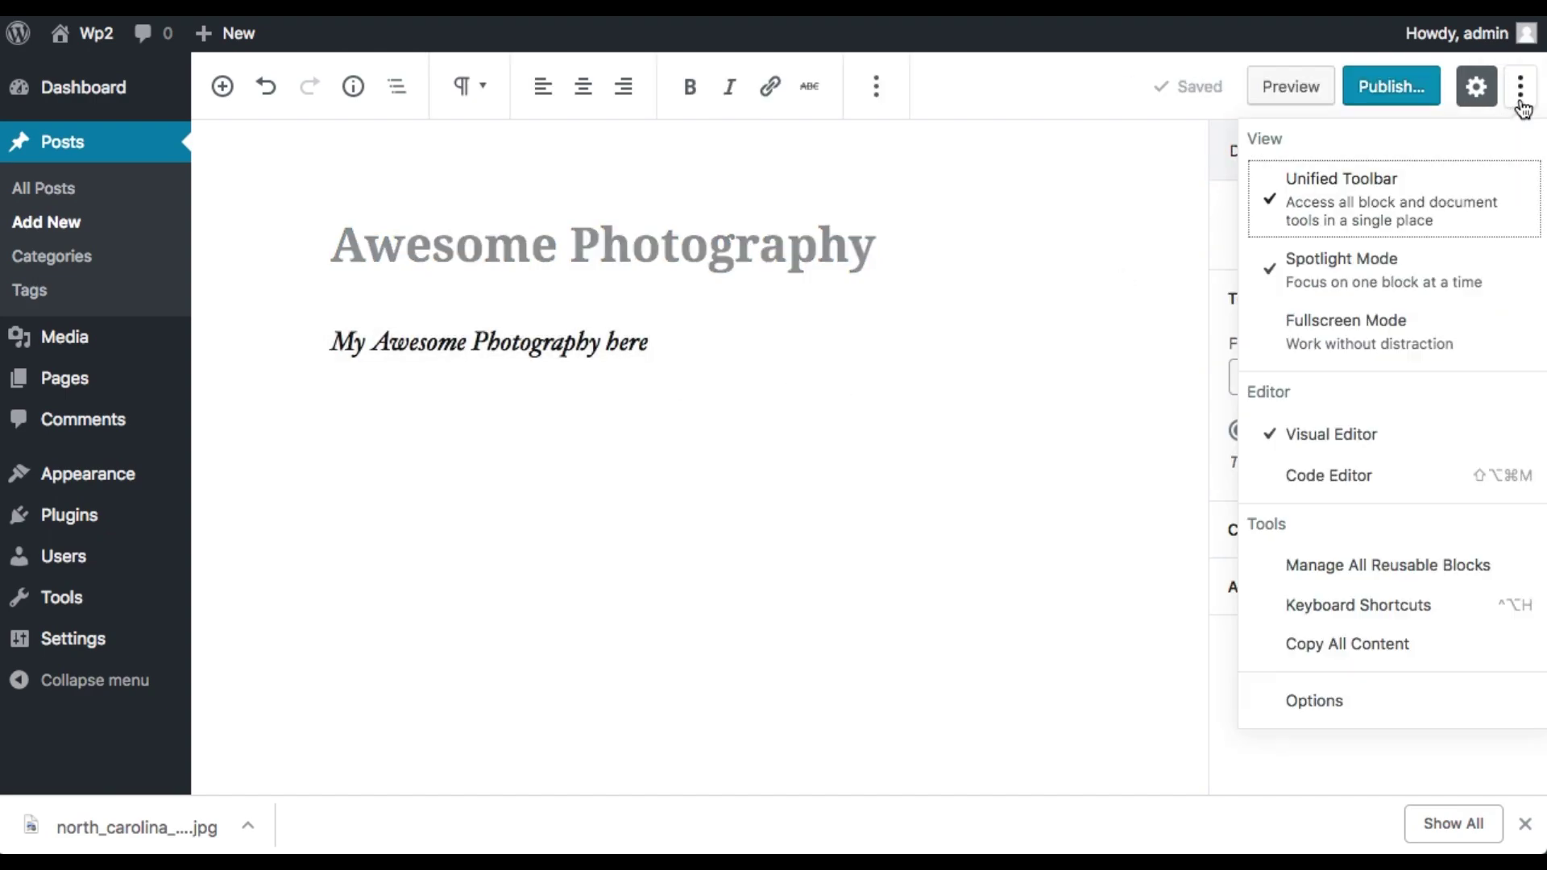
pyautogui.click(1345, 292)
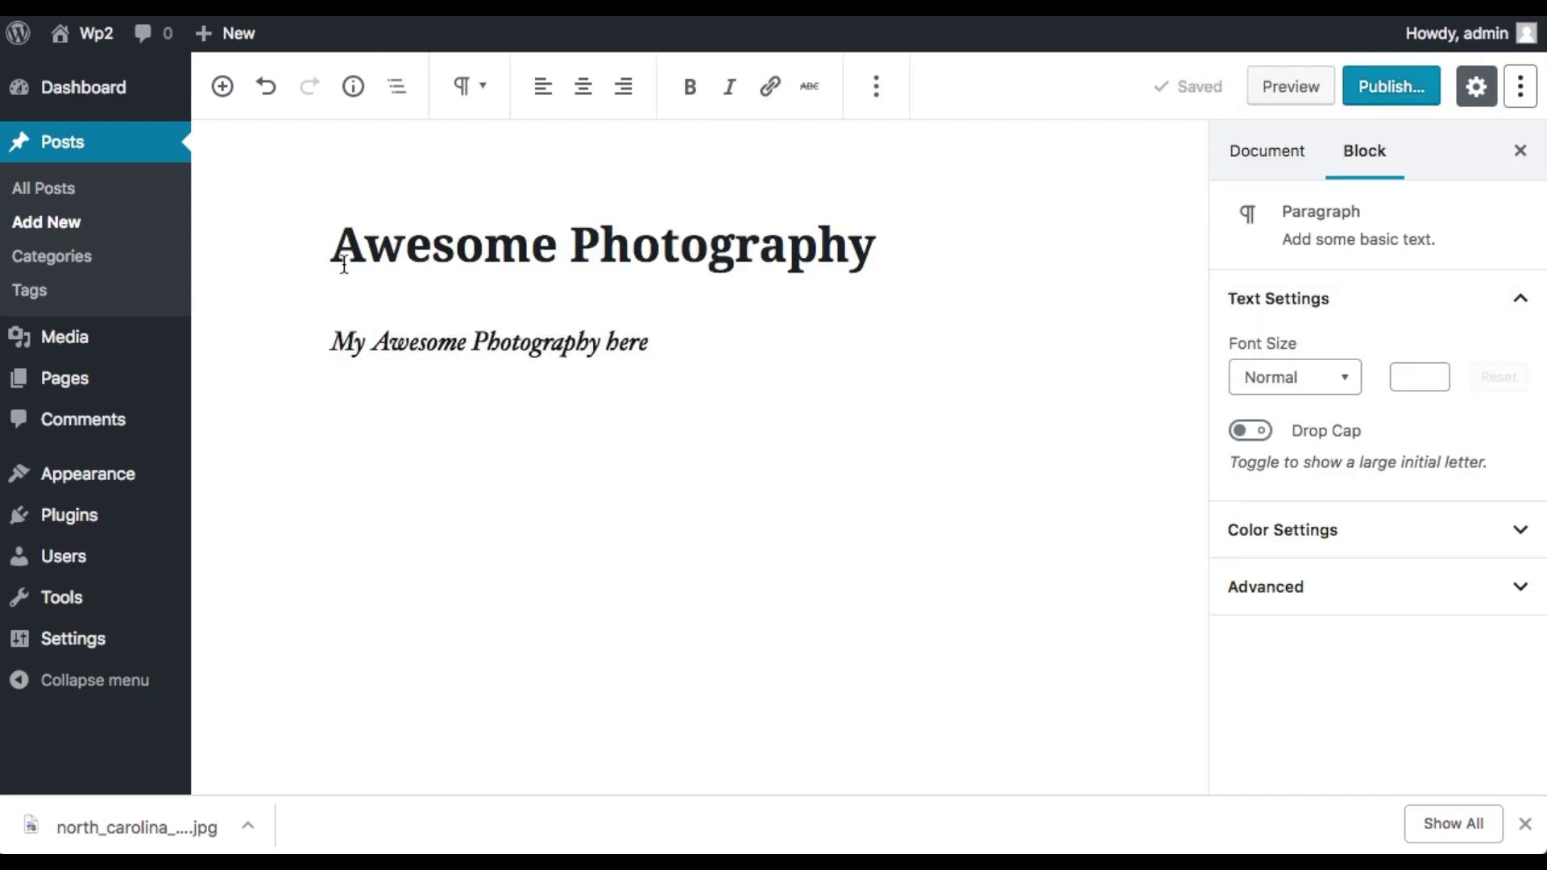
pyautogui.click(601, 246)
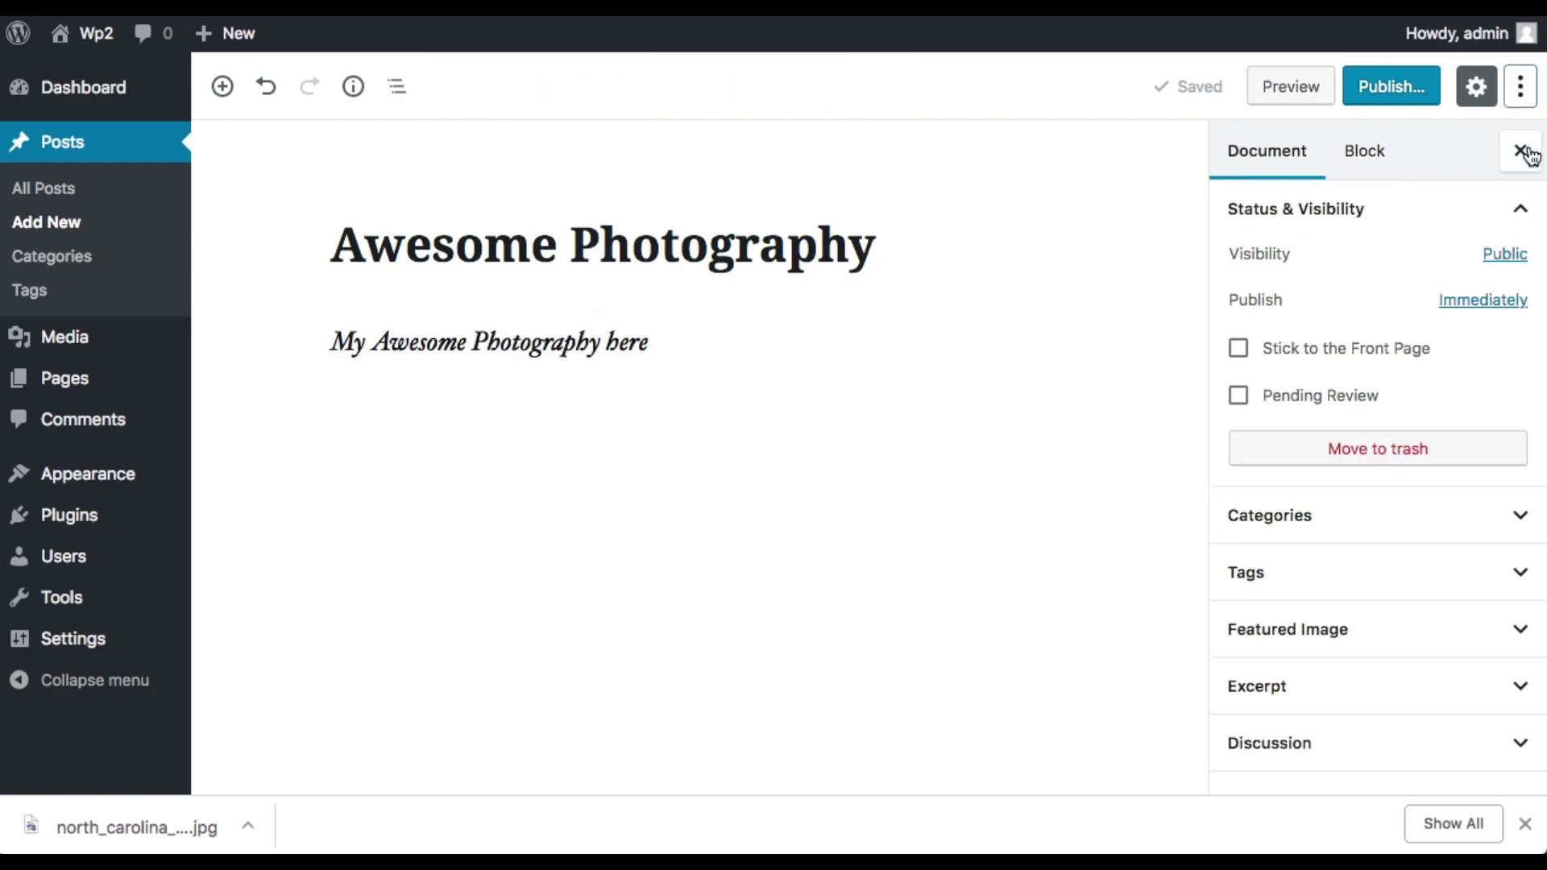
pyautogui.click(1523, 101)
pyautogui.click(1394, 270)
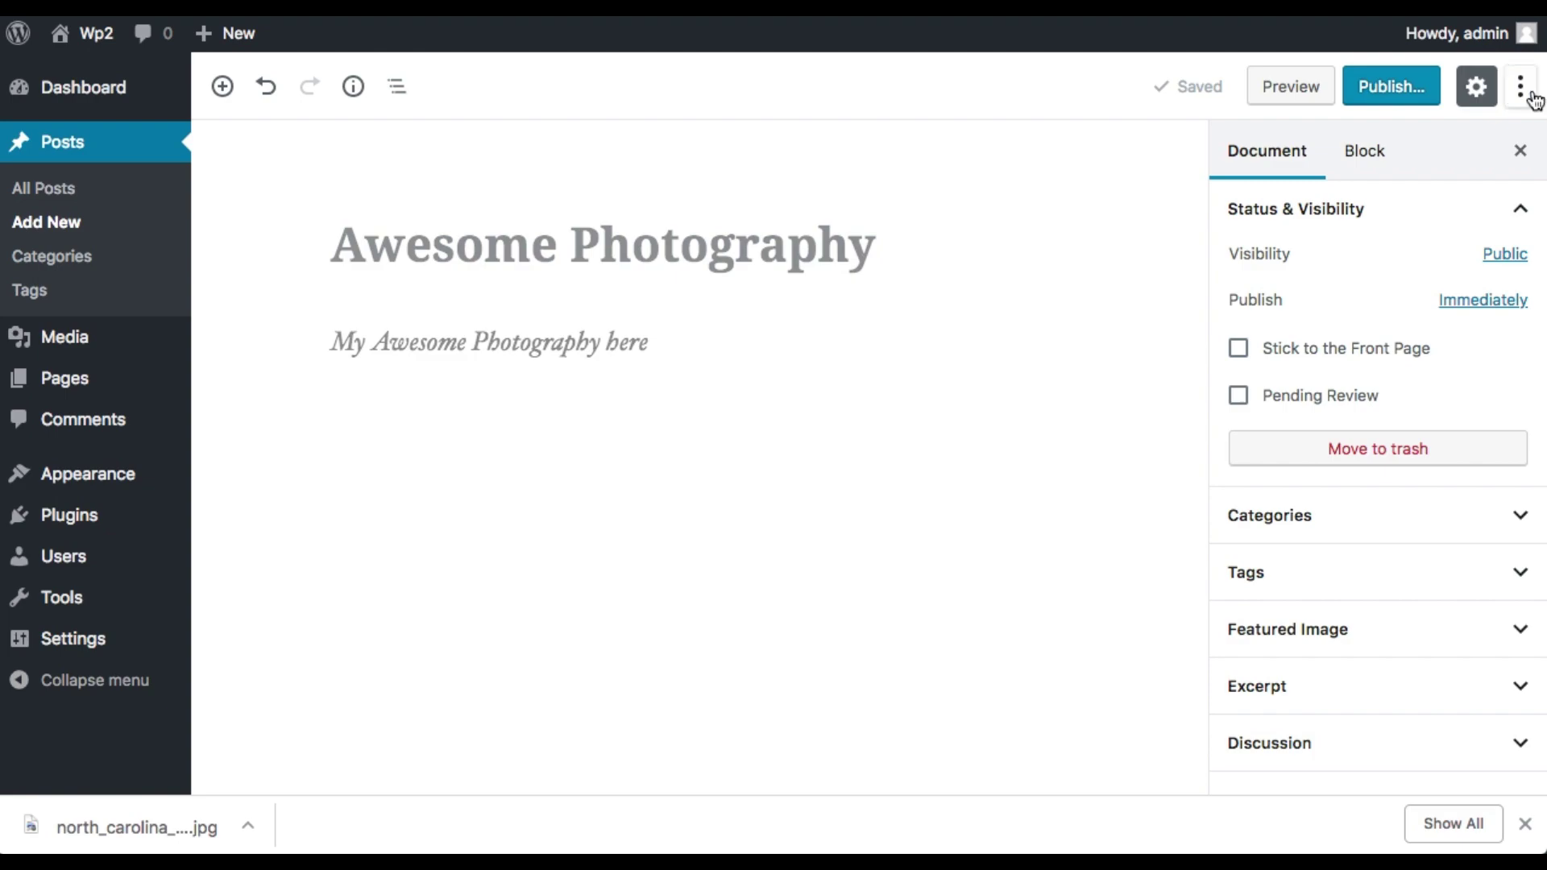
# - Turn on Fullscreen Mode and select the "My Awesome Photography here" paragraph
pyautogui.click(1523, 90)
pyautogui.click(1433, 342)
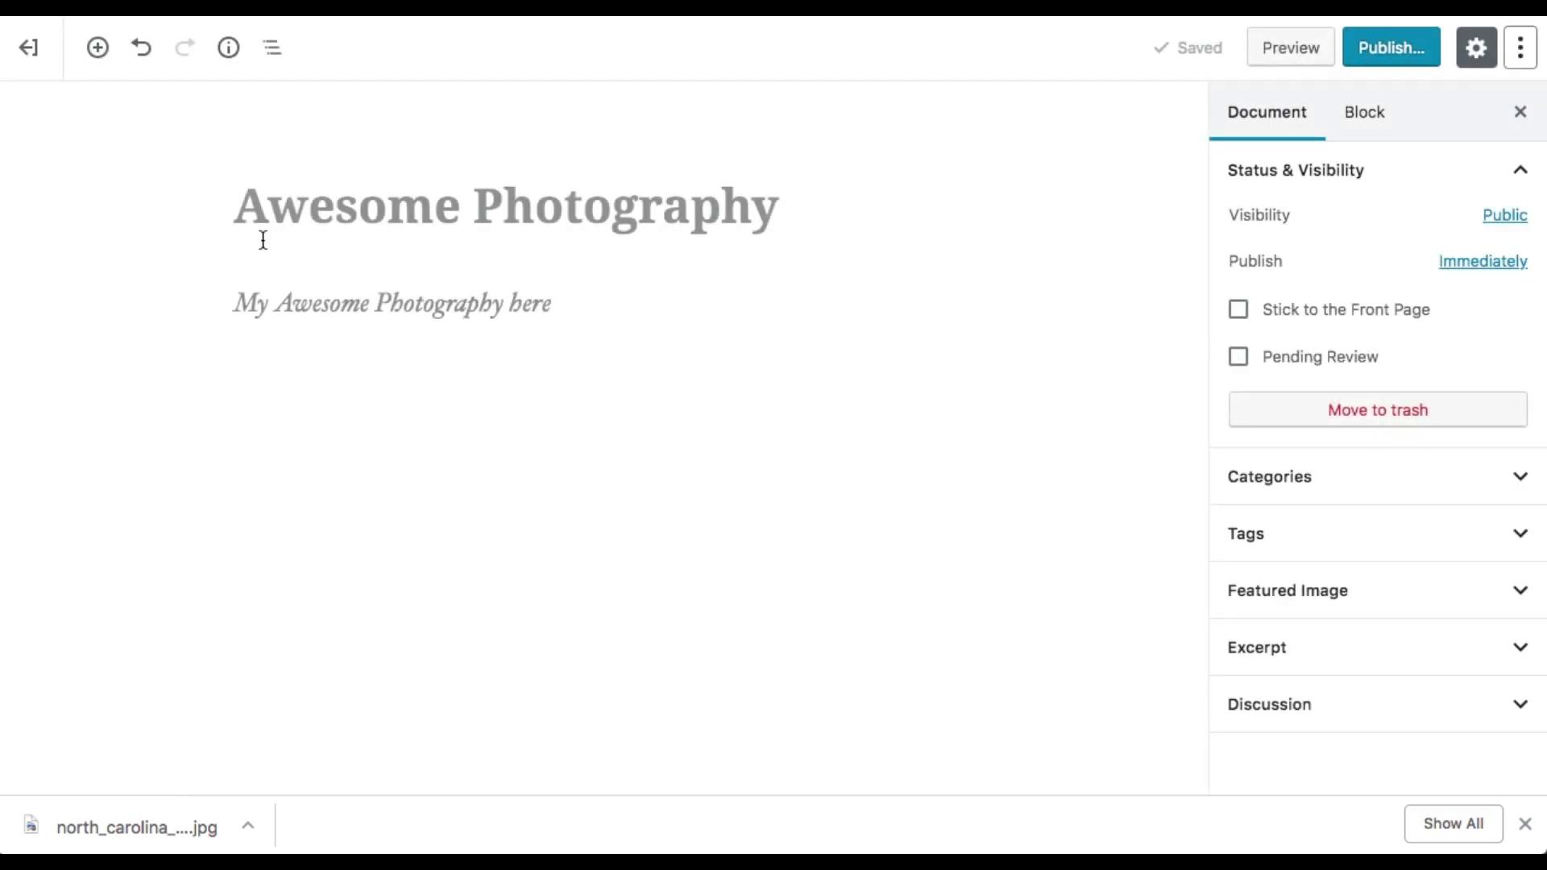
pyautogui.click(568, 315)
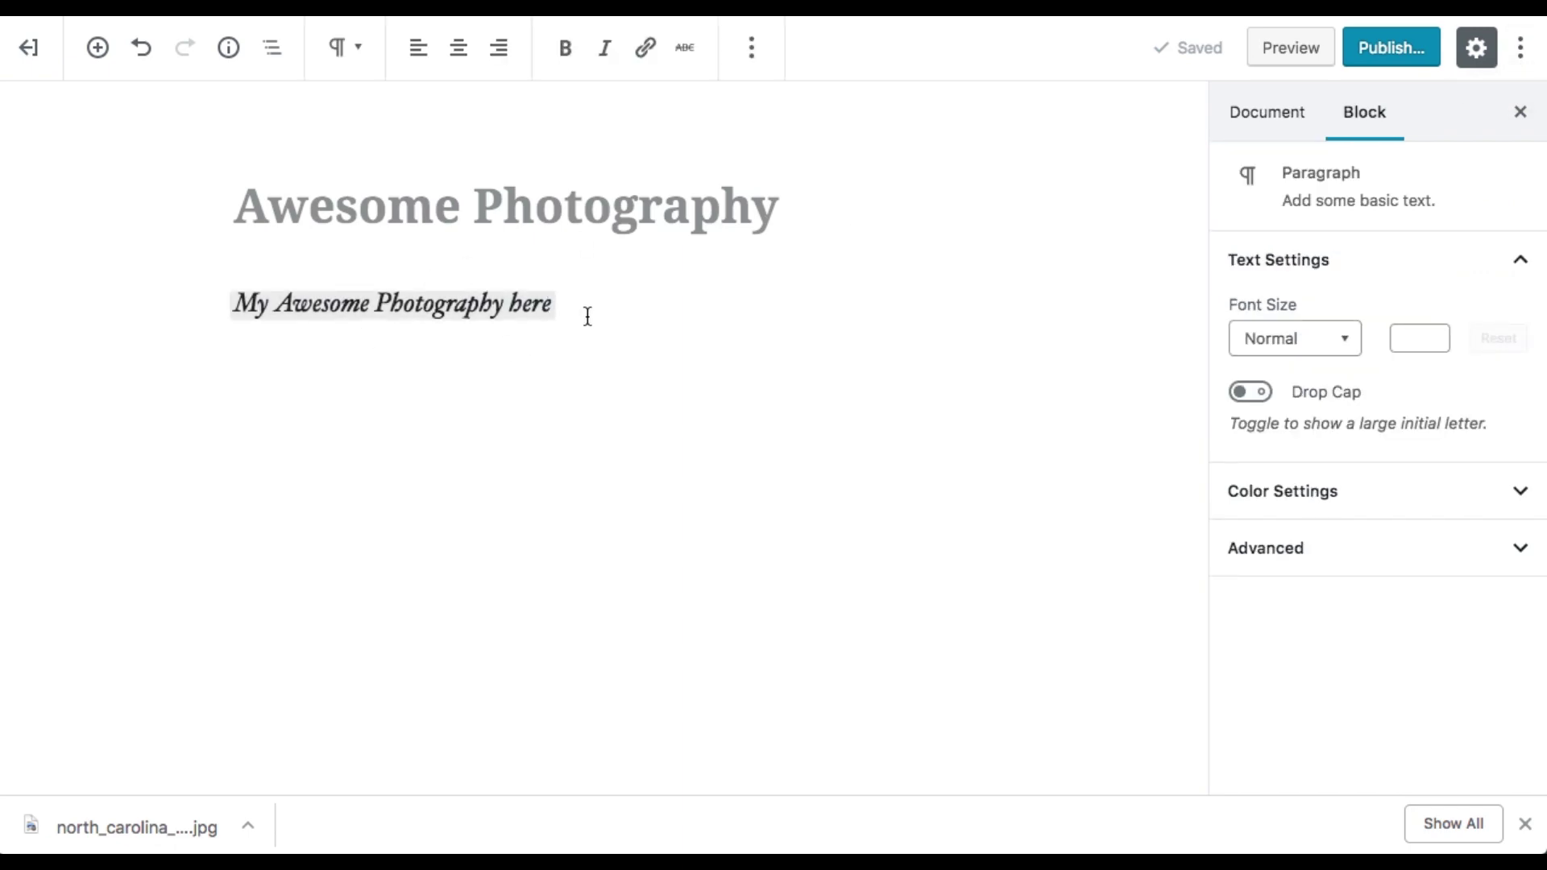
# - Insert the North Carolina sunset image from the media library as an Inline Image within the word "here" in the paragraph
pyautogui.click(534, 303)
pyautogui.click(98, 48)
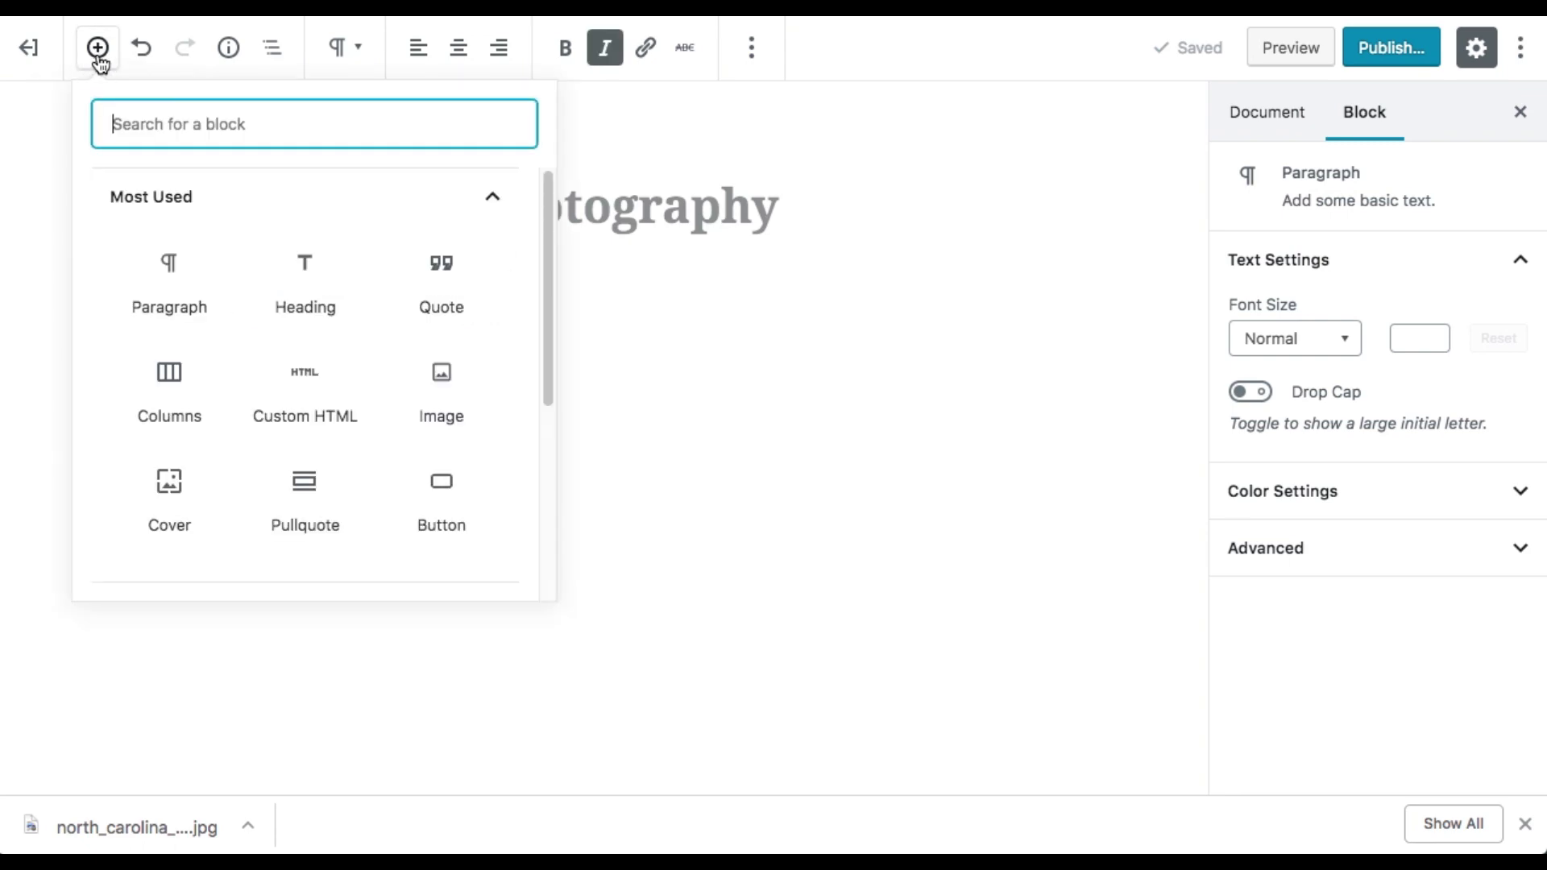
pyautogui.click(509, 205)
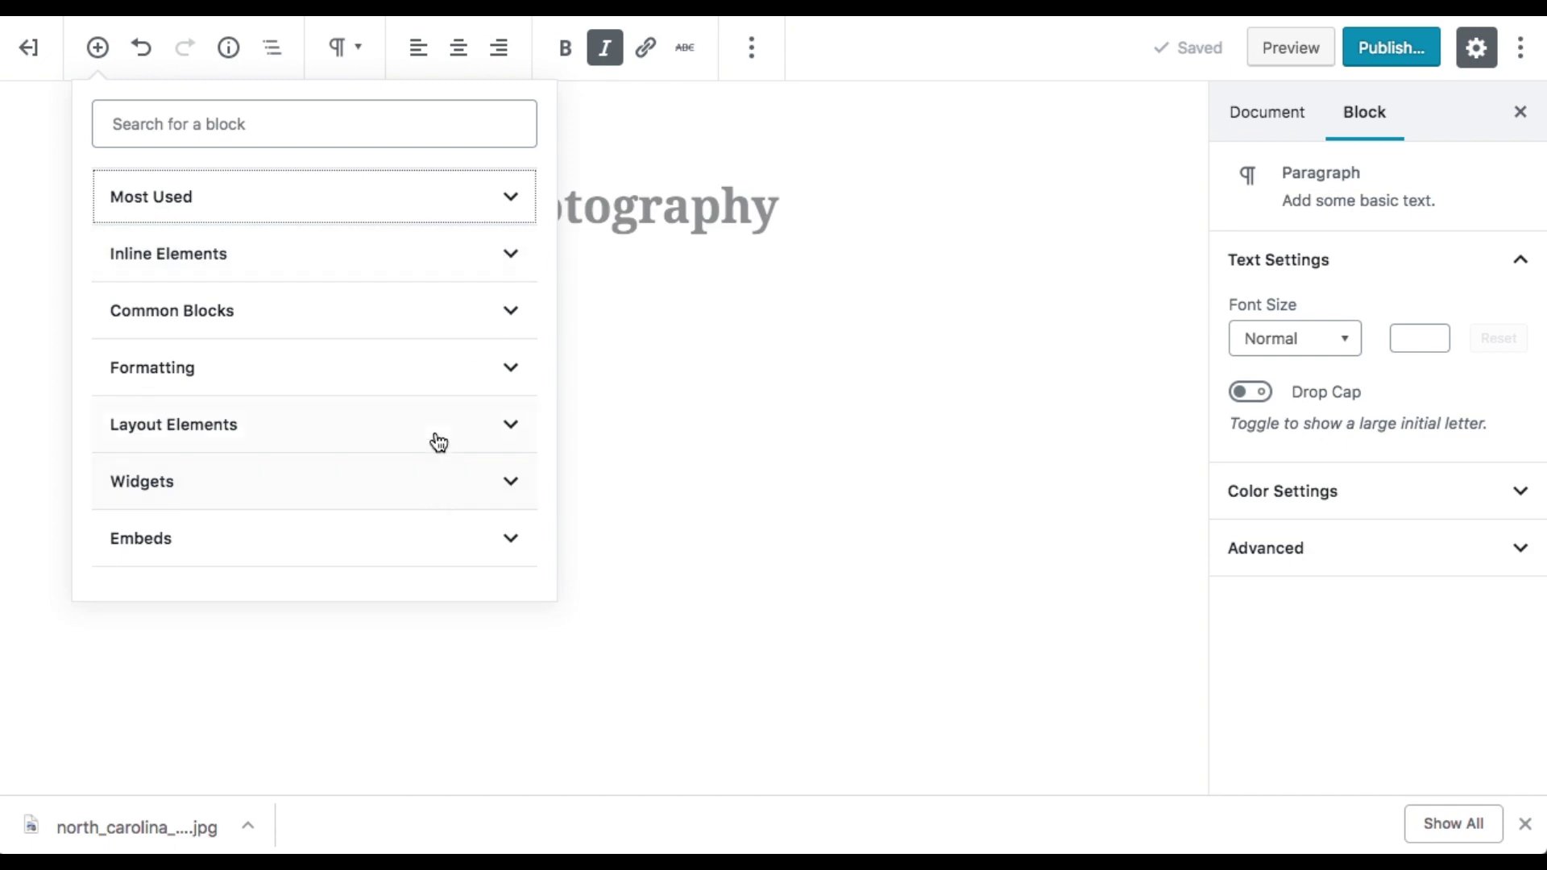
pyautogui.click(515, 259)
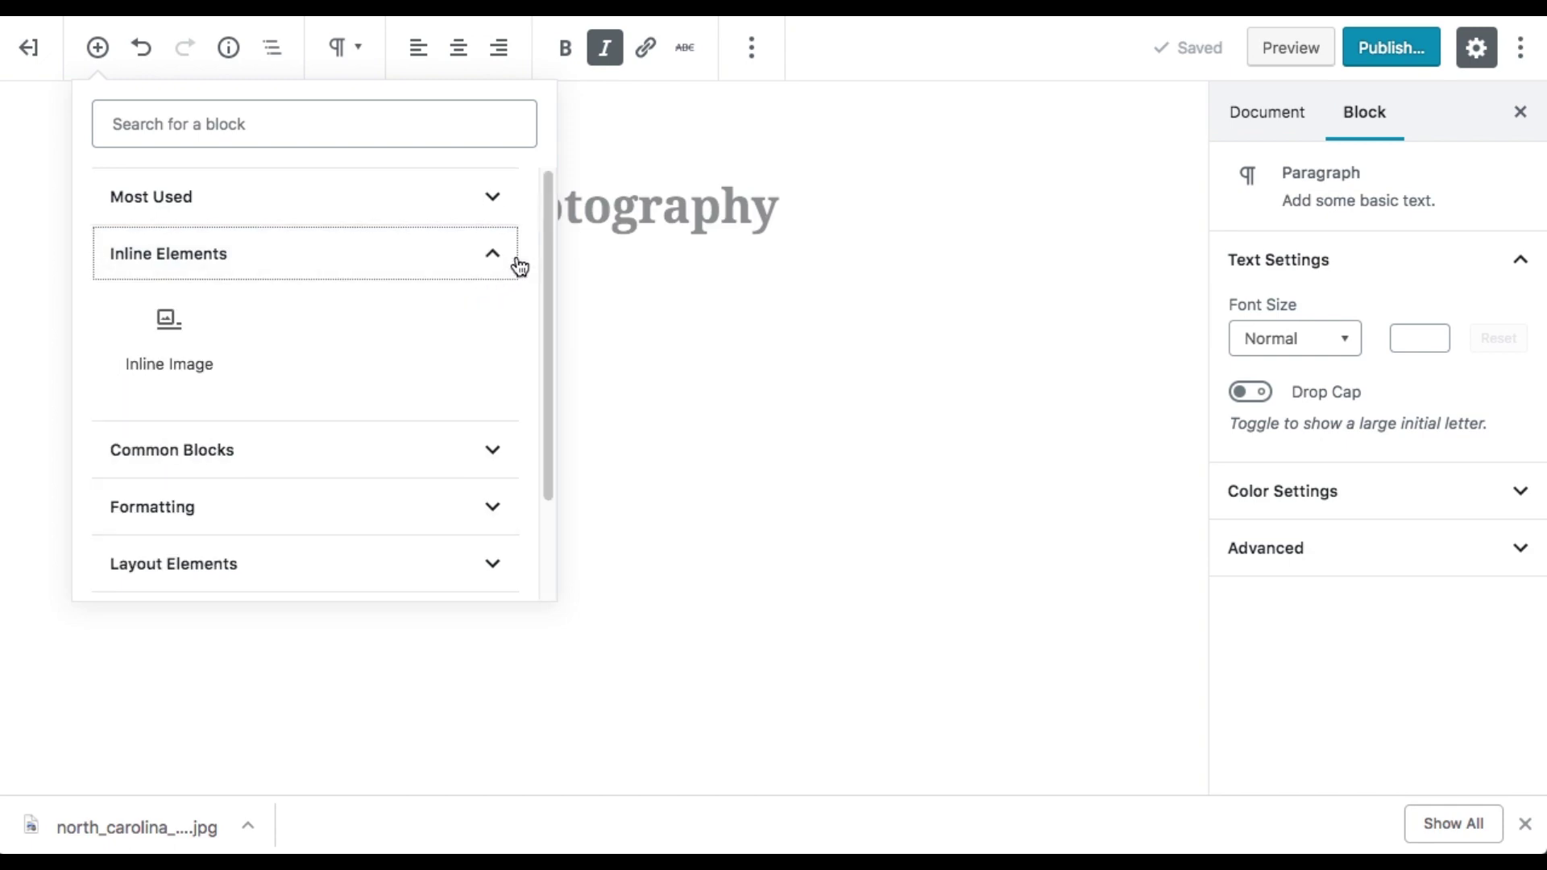
pyautogui.click(180, 358)
pyautogui.click(174, 335)
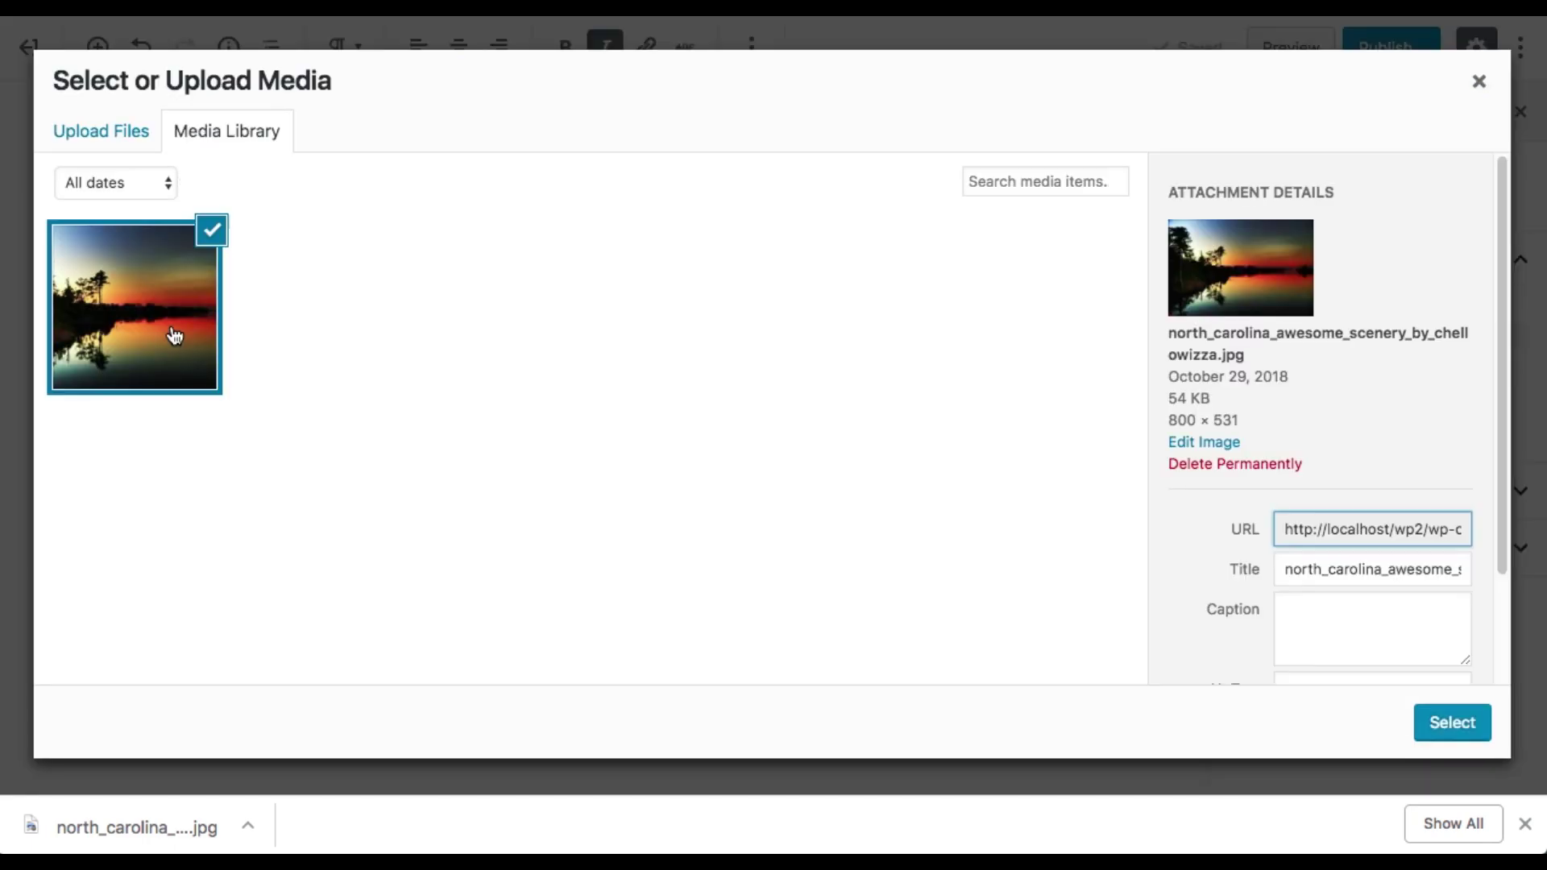
pyautogui.click(1426, 715)
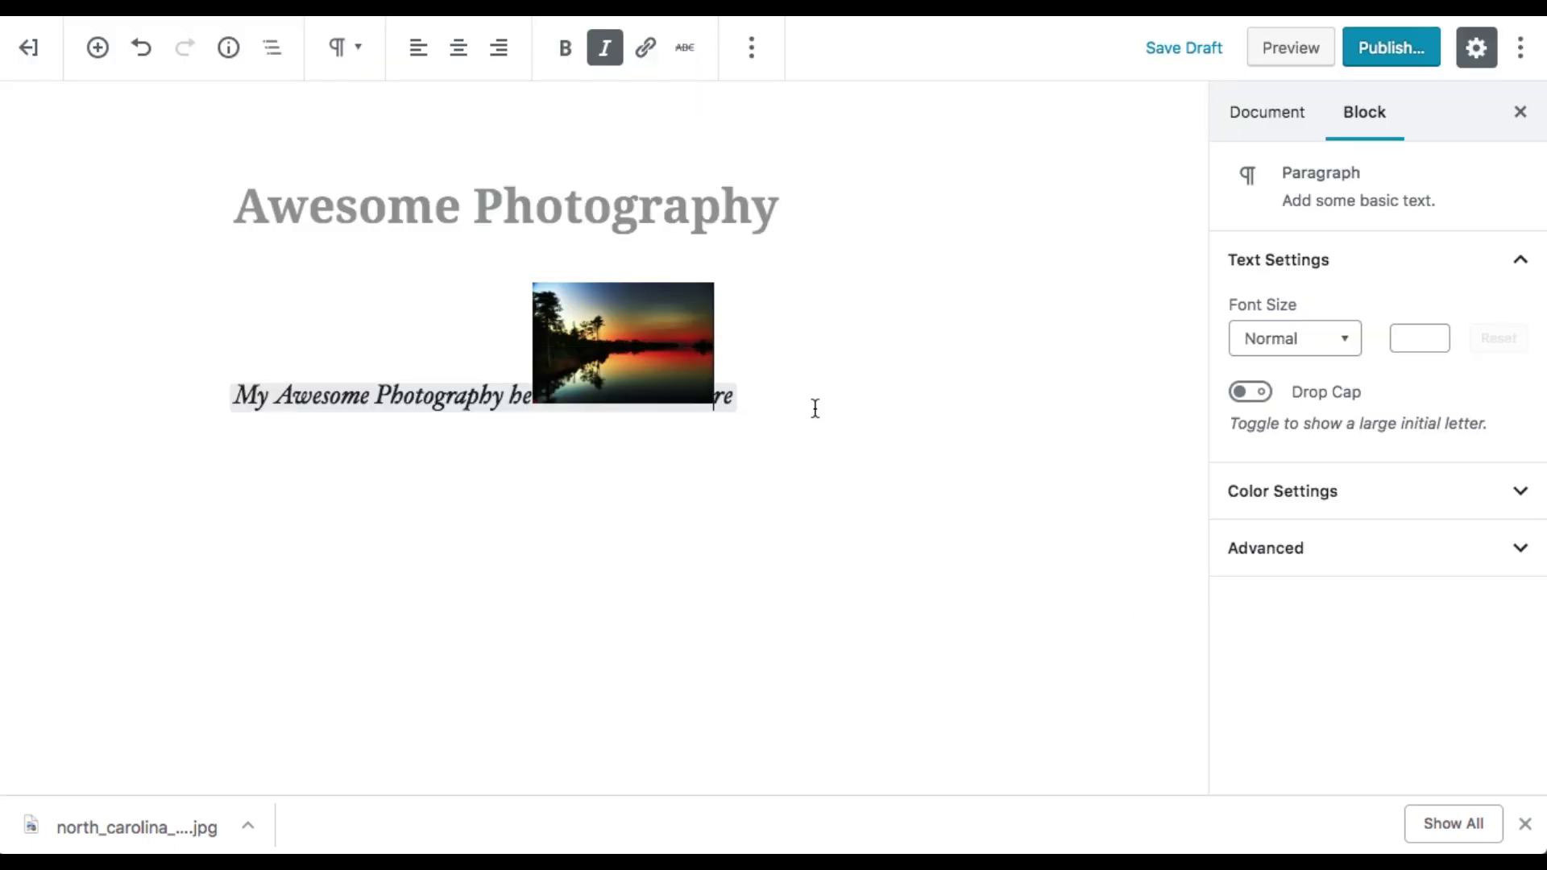
# - Align the paragraph containing the inline image to the left and select that image
pyautogui.click(614, 347)
pyautogui.click(429, 51)
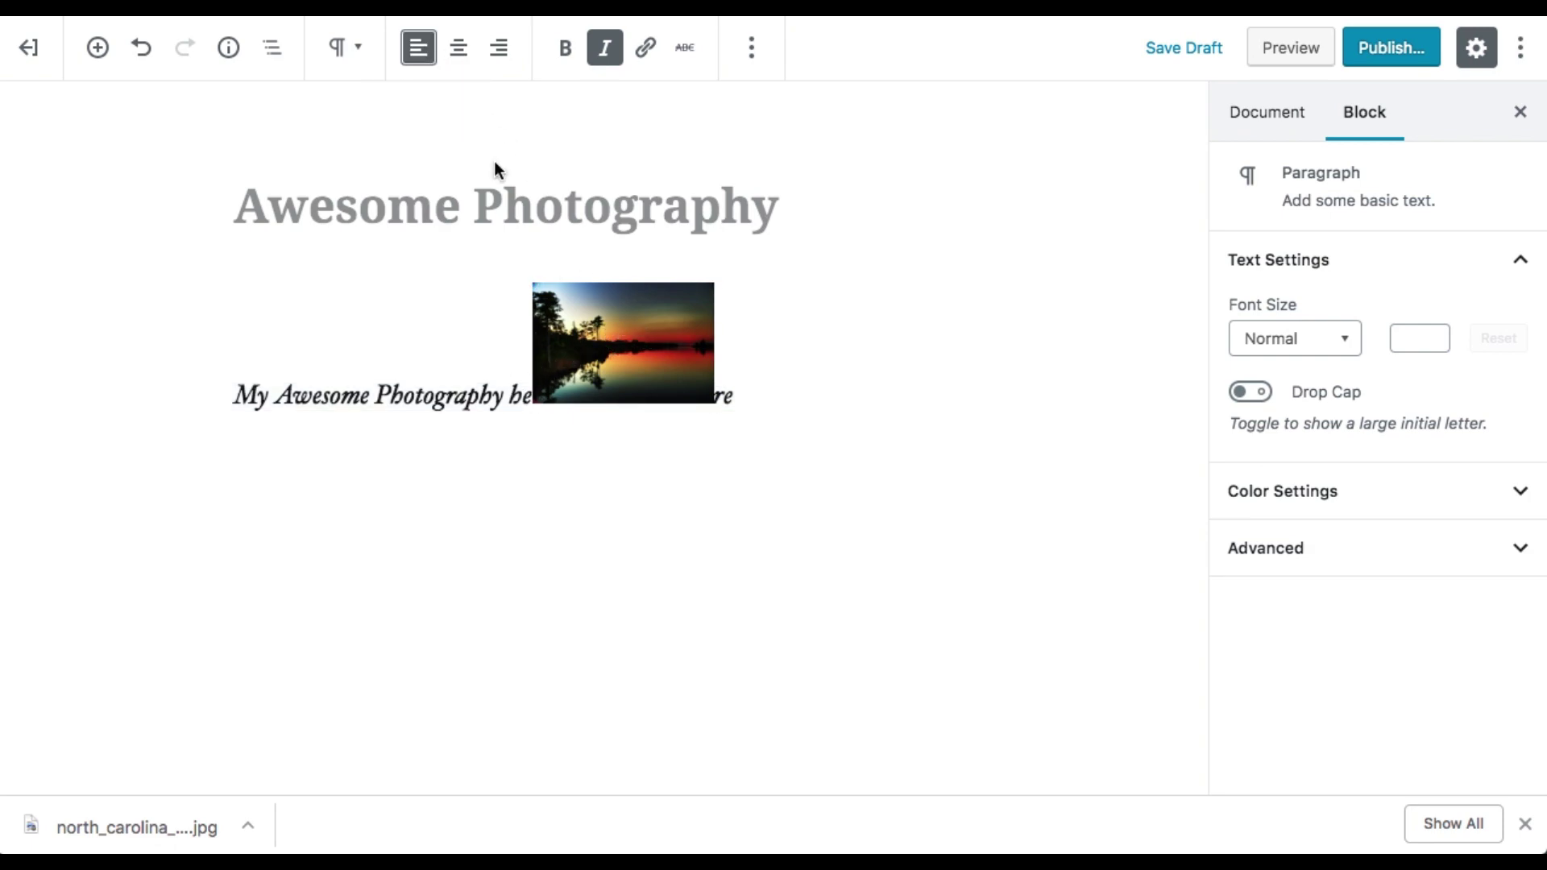
pyautogui.click(597, 366)
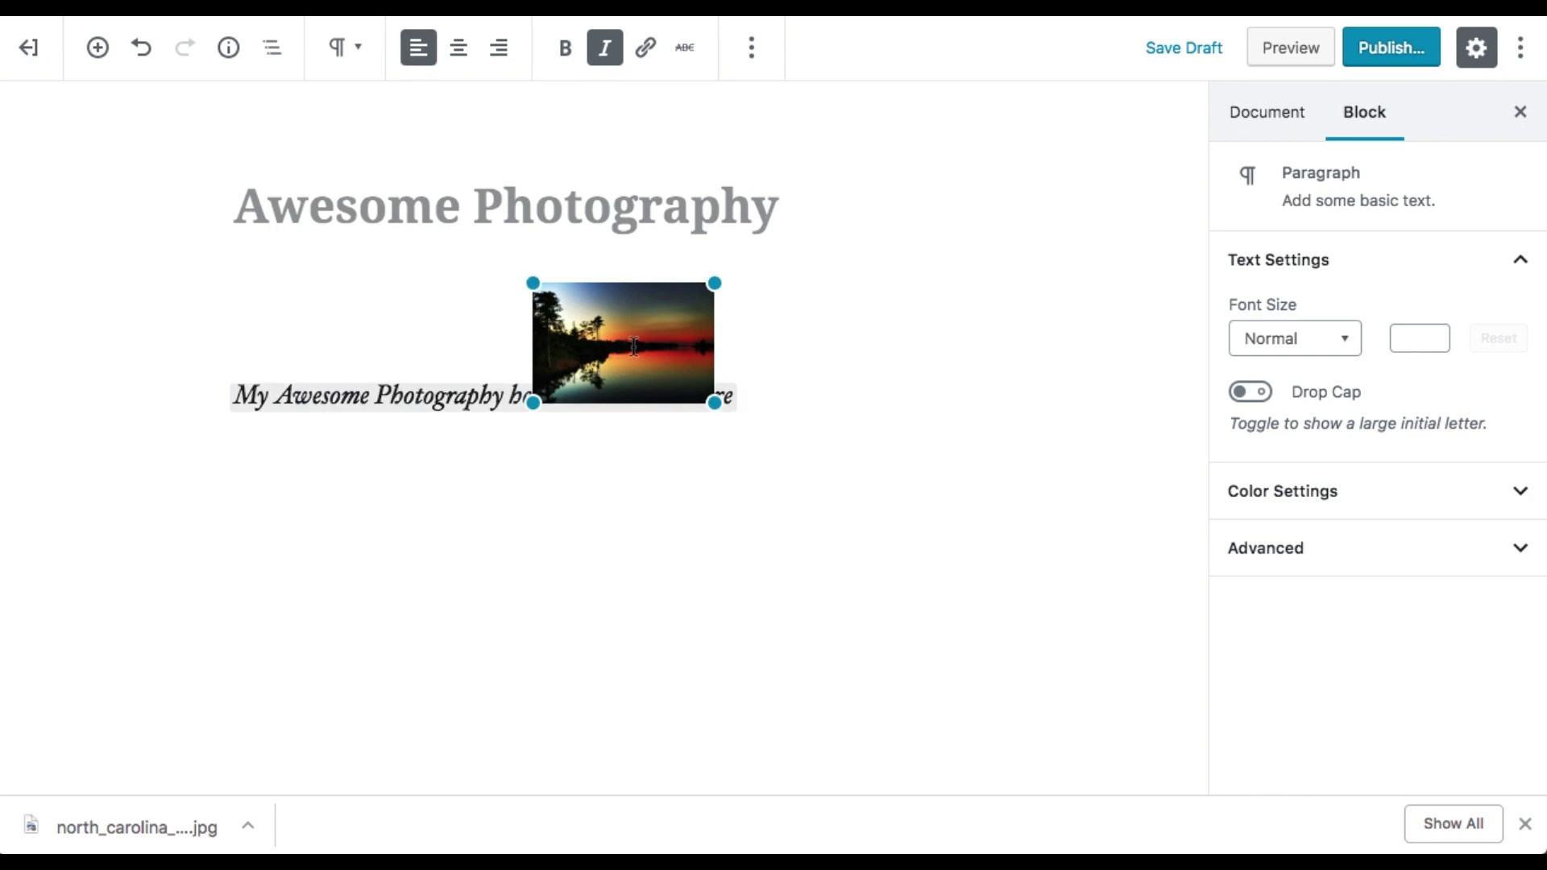
# - Remove the paragraph block holding the "My Awesome Photography here" text and the inline image
pyautogui.tripleClick(312, 392)
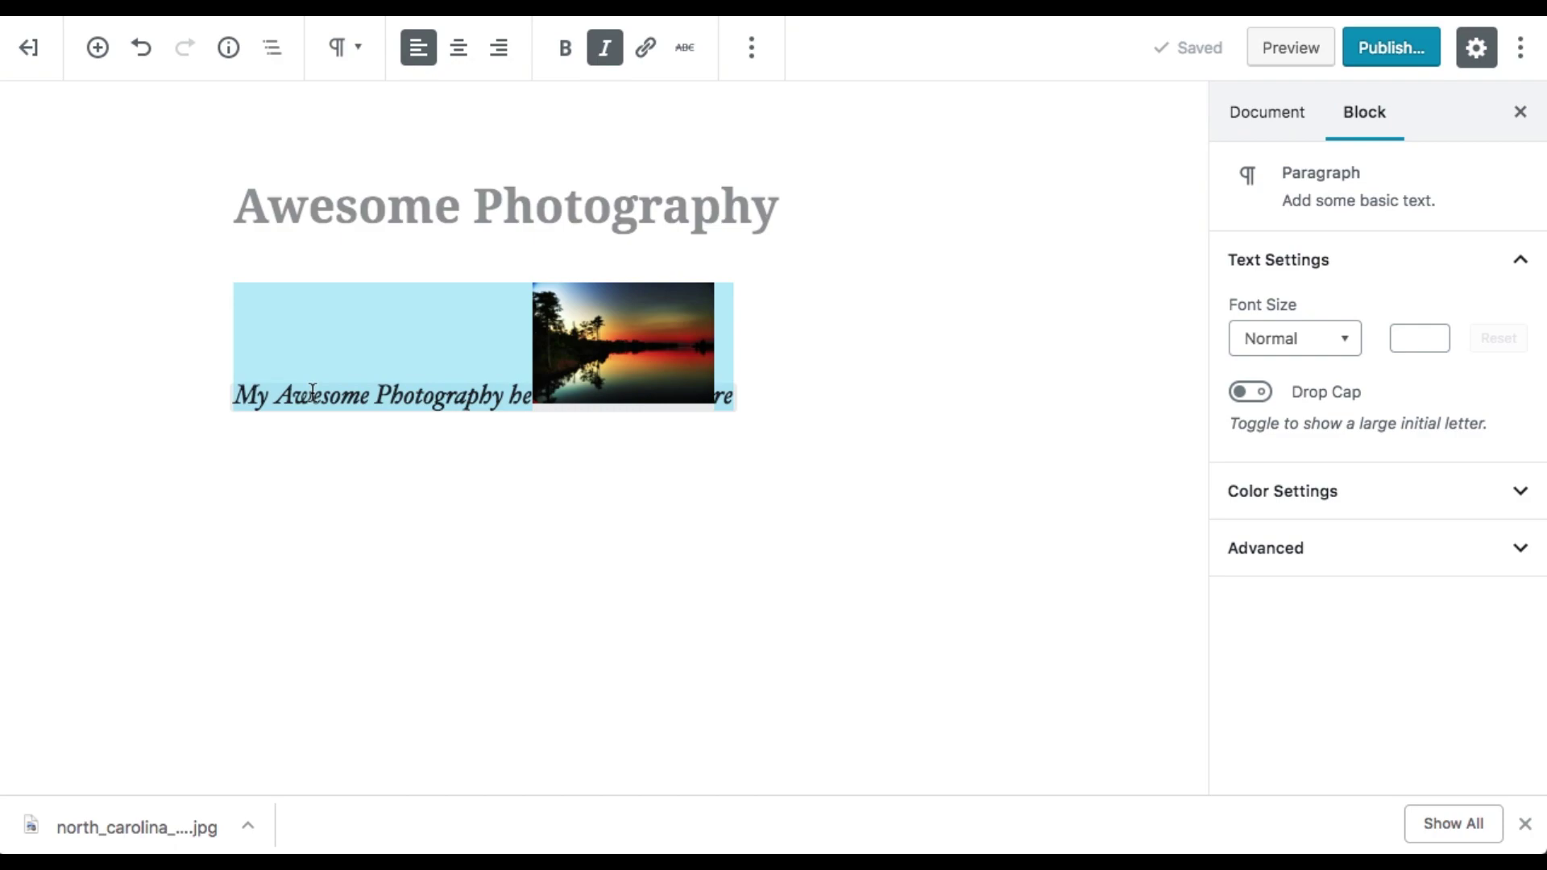
pyautogui.click(190, 379)
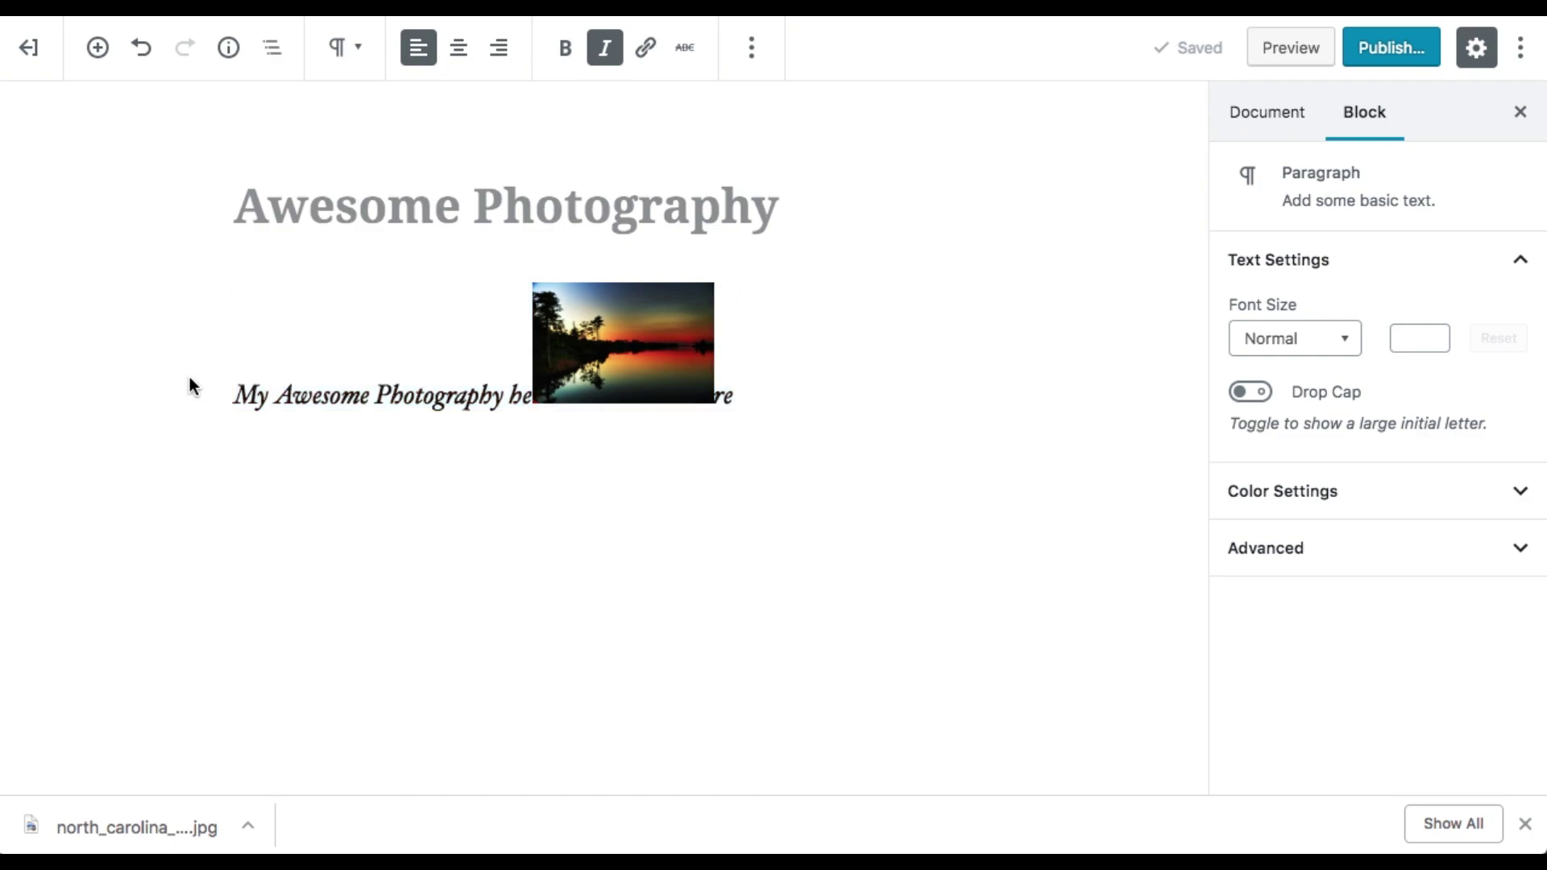
pyautogui.click(761, 64)
pyautogui.click(794, 404)
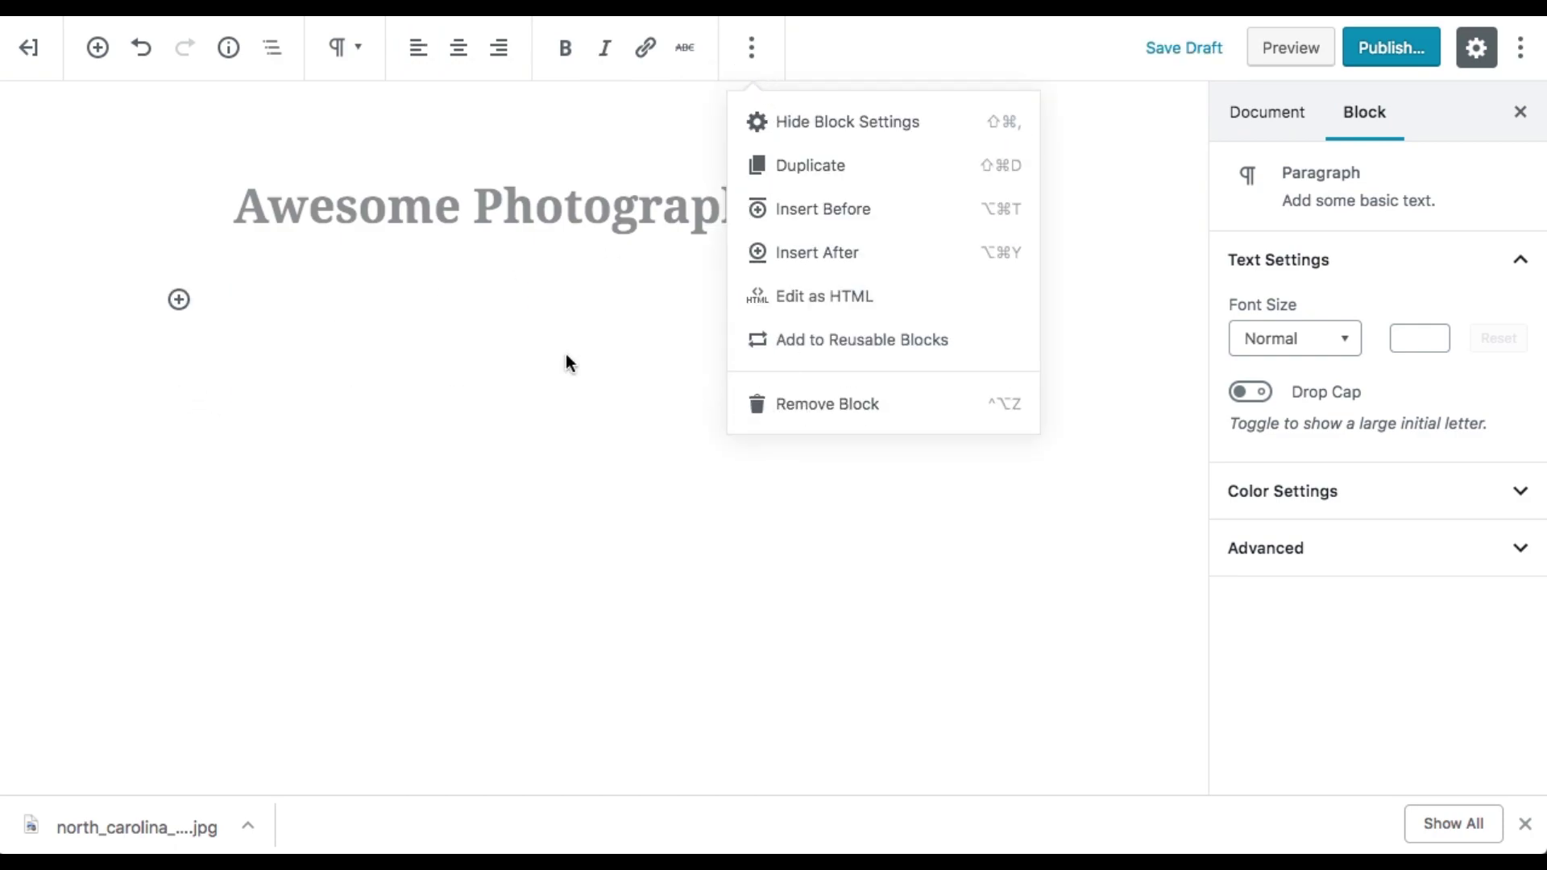
# - Insert the North Carolina sunset image from the media library as an Inline Image in the empty block under the title
pyautogui.click(179, 300)
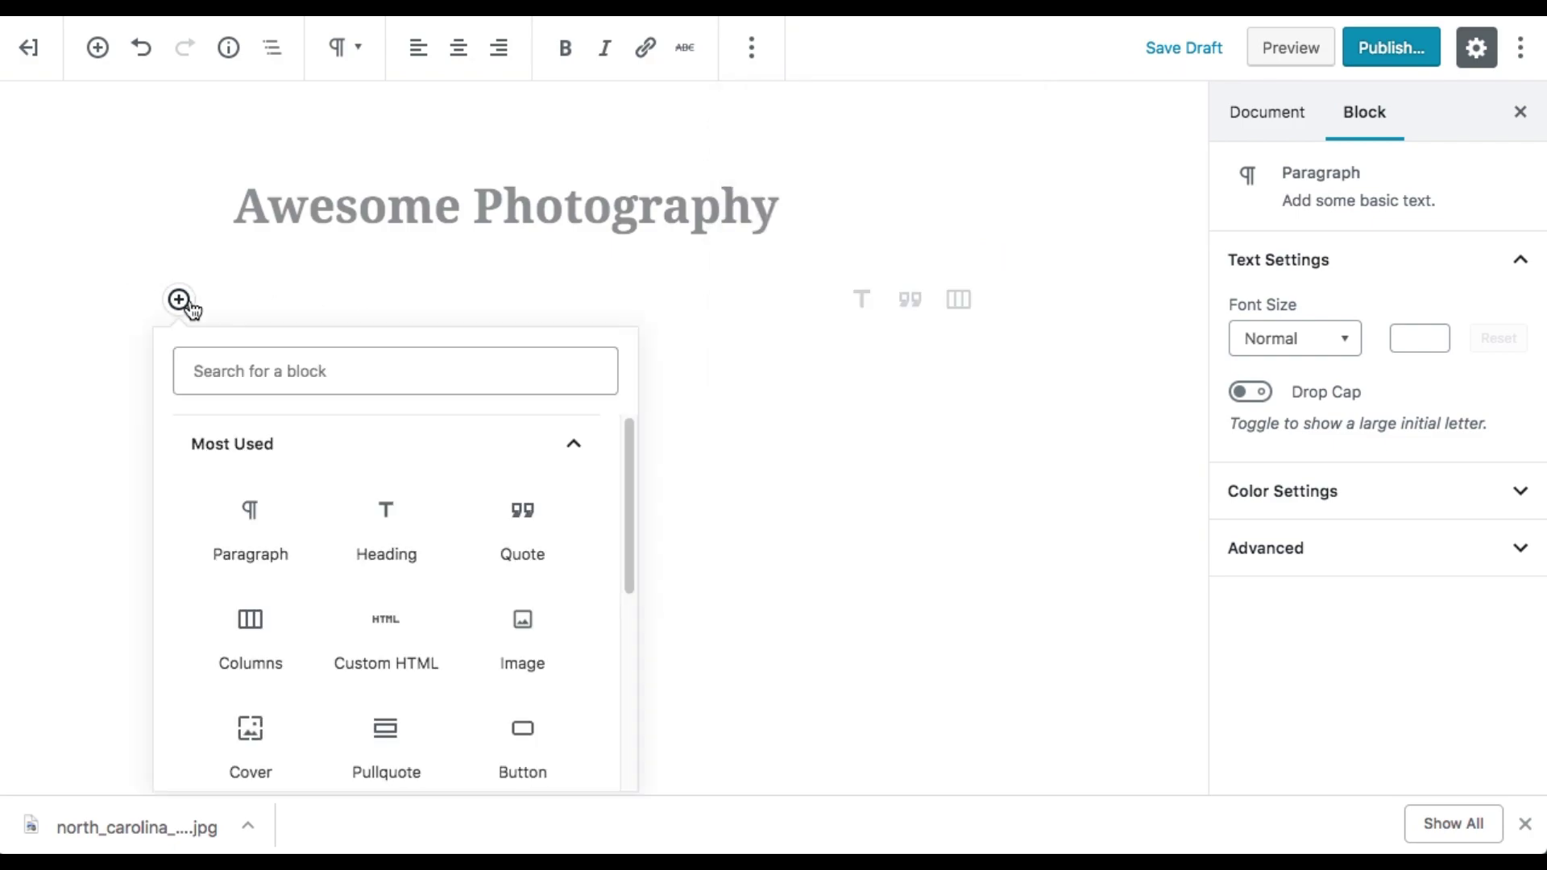
pyautogui.click(573, 453)
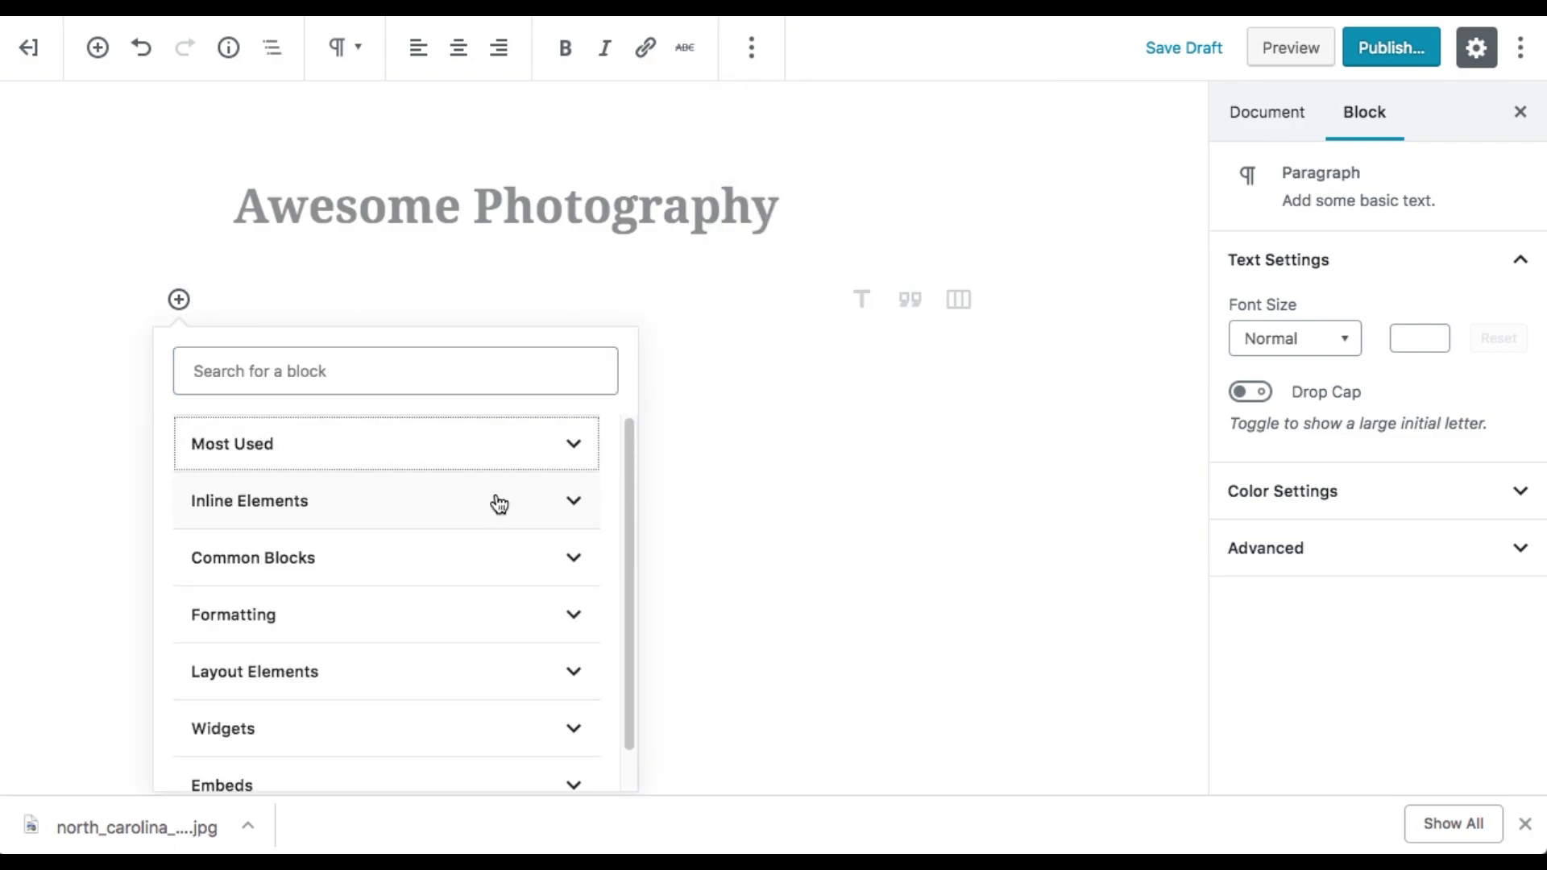
pyautogui.click(575, 505)
pyautogui.click(253, 580)
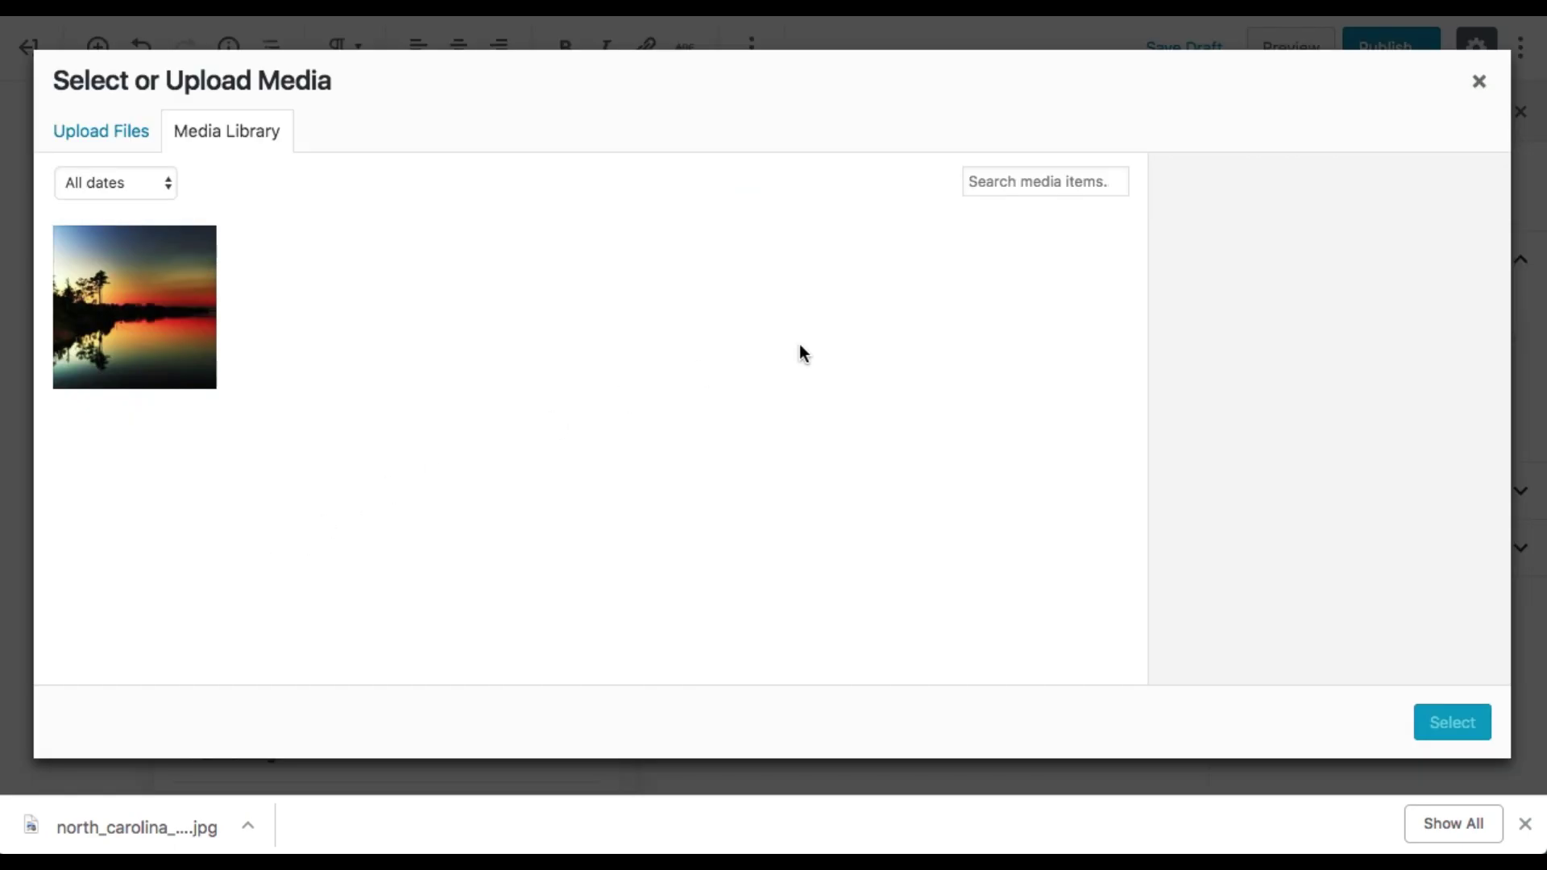
pyautogui.click(117, 326)
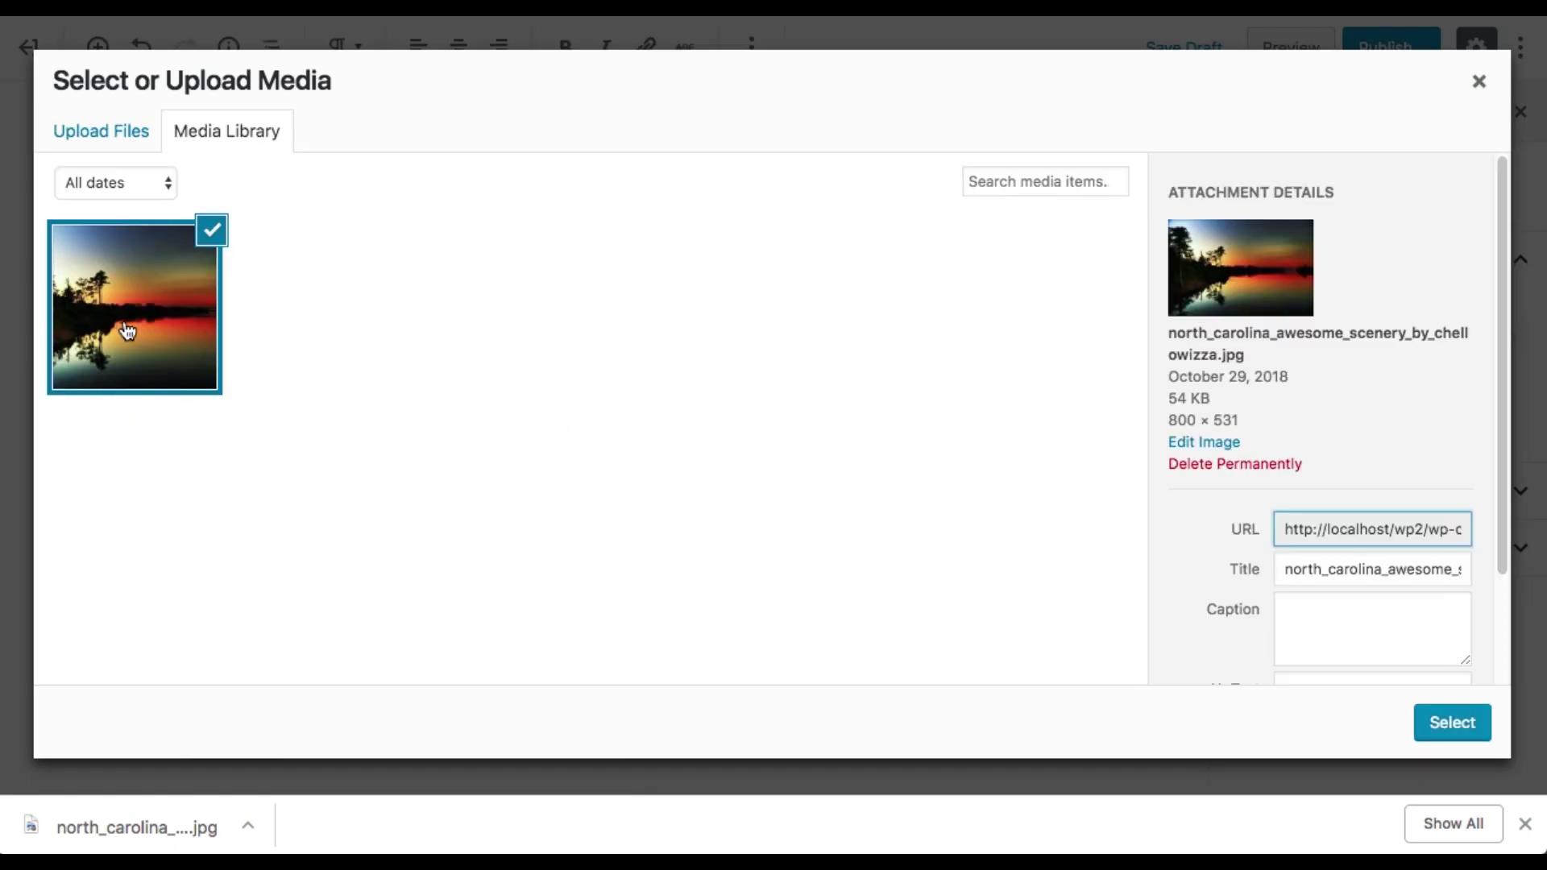
pyautogui.click(1443, 722)
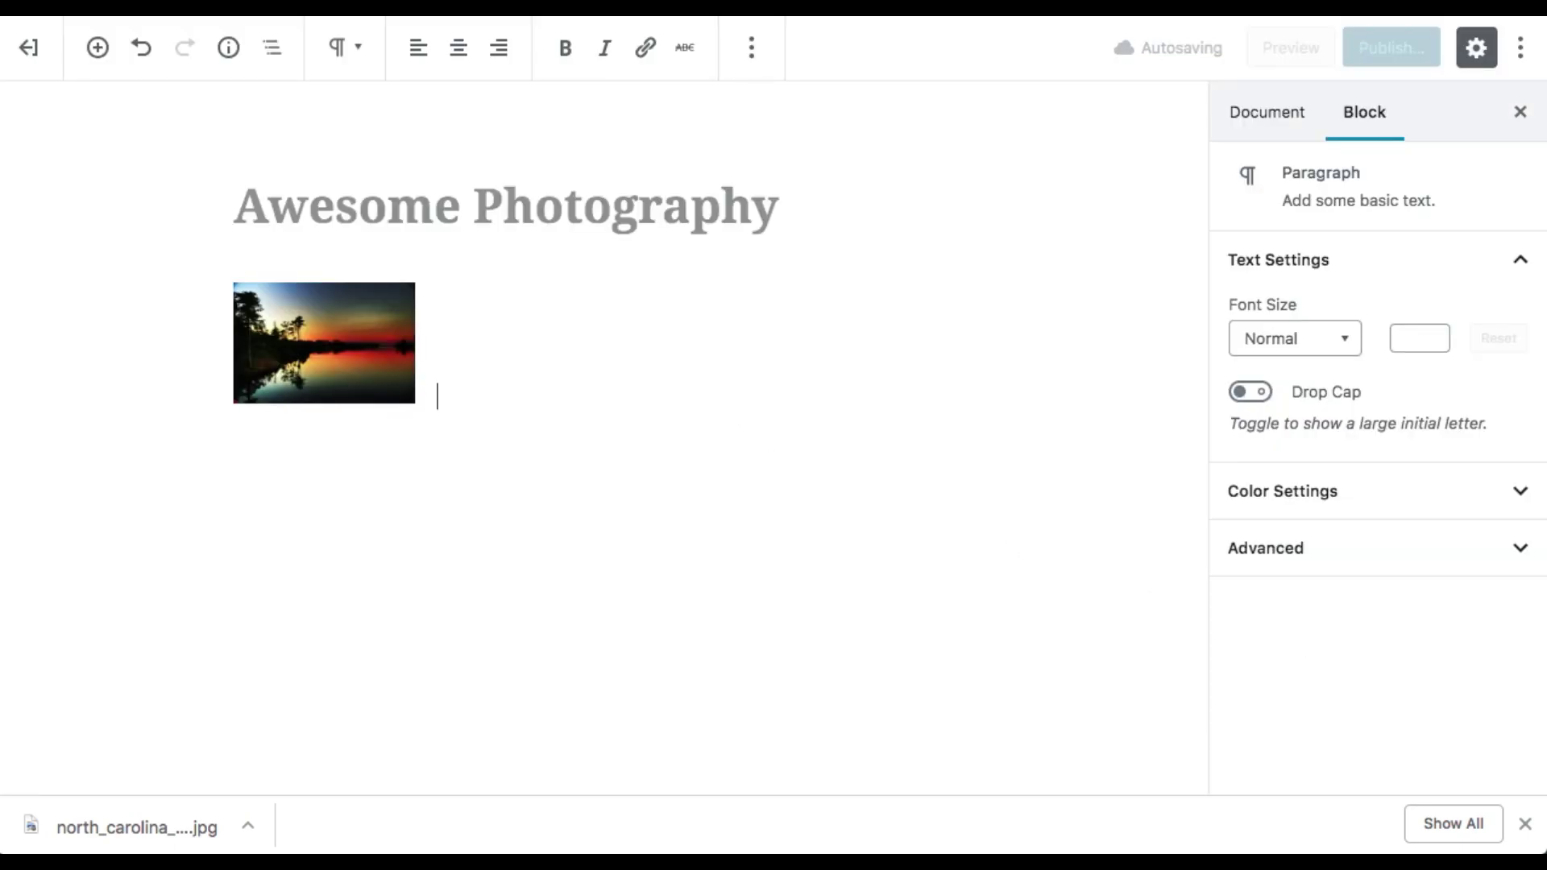
# - Write "My Photography Thumbnail" directly after the inline image
pyautogui.write('My Pho')
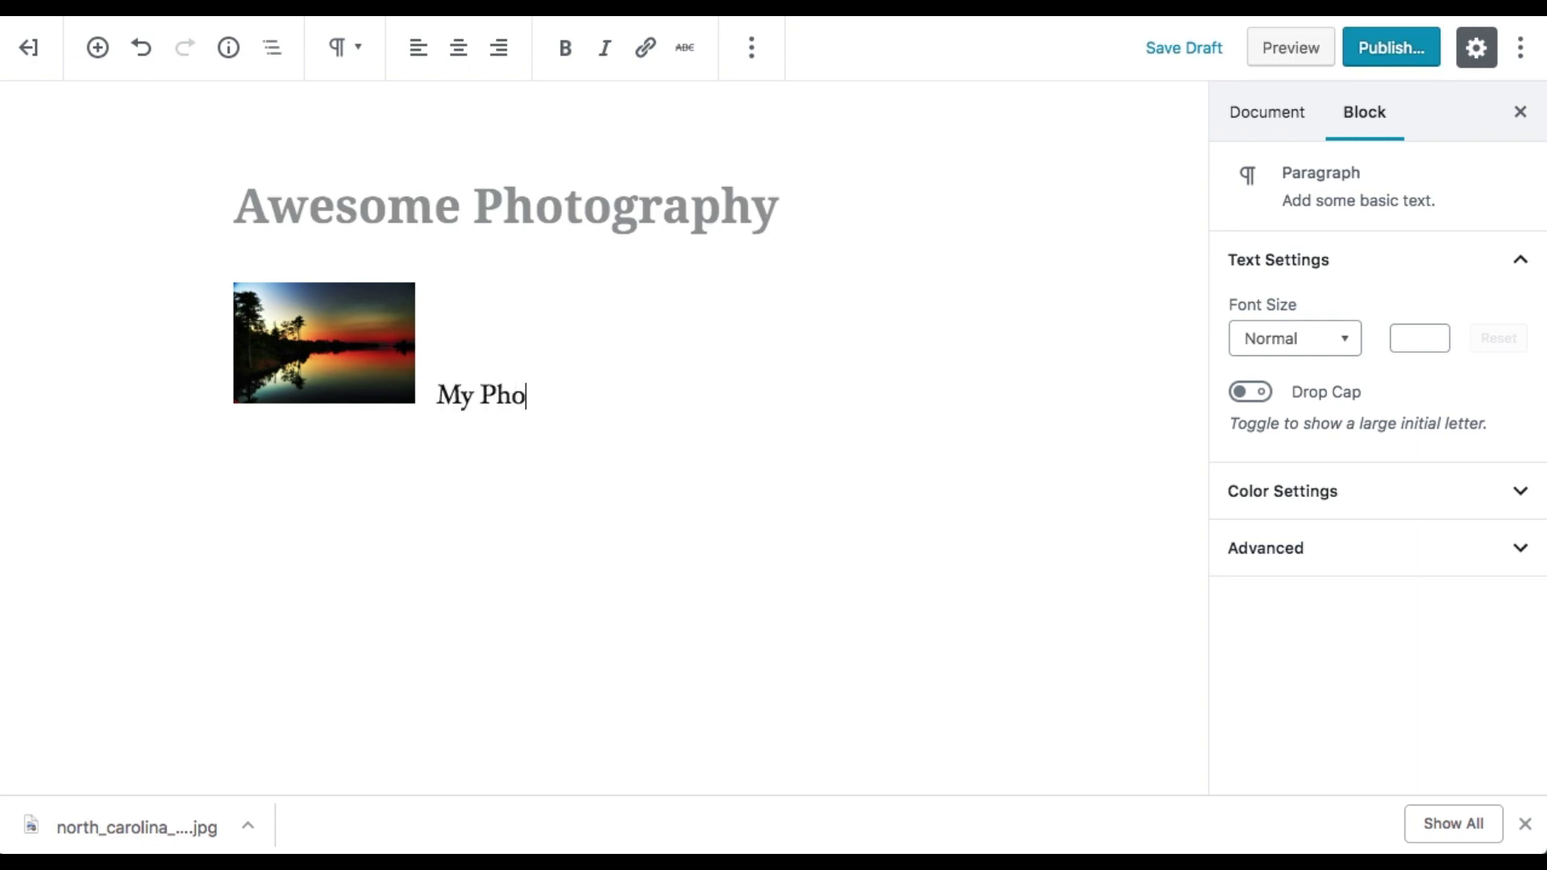
pyautogui.write('tography THam')
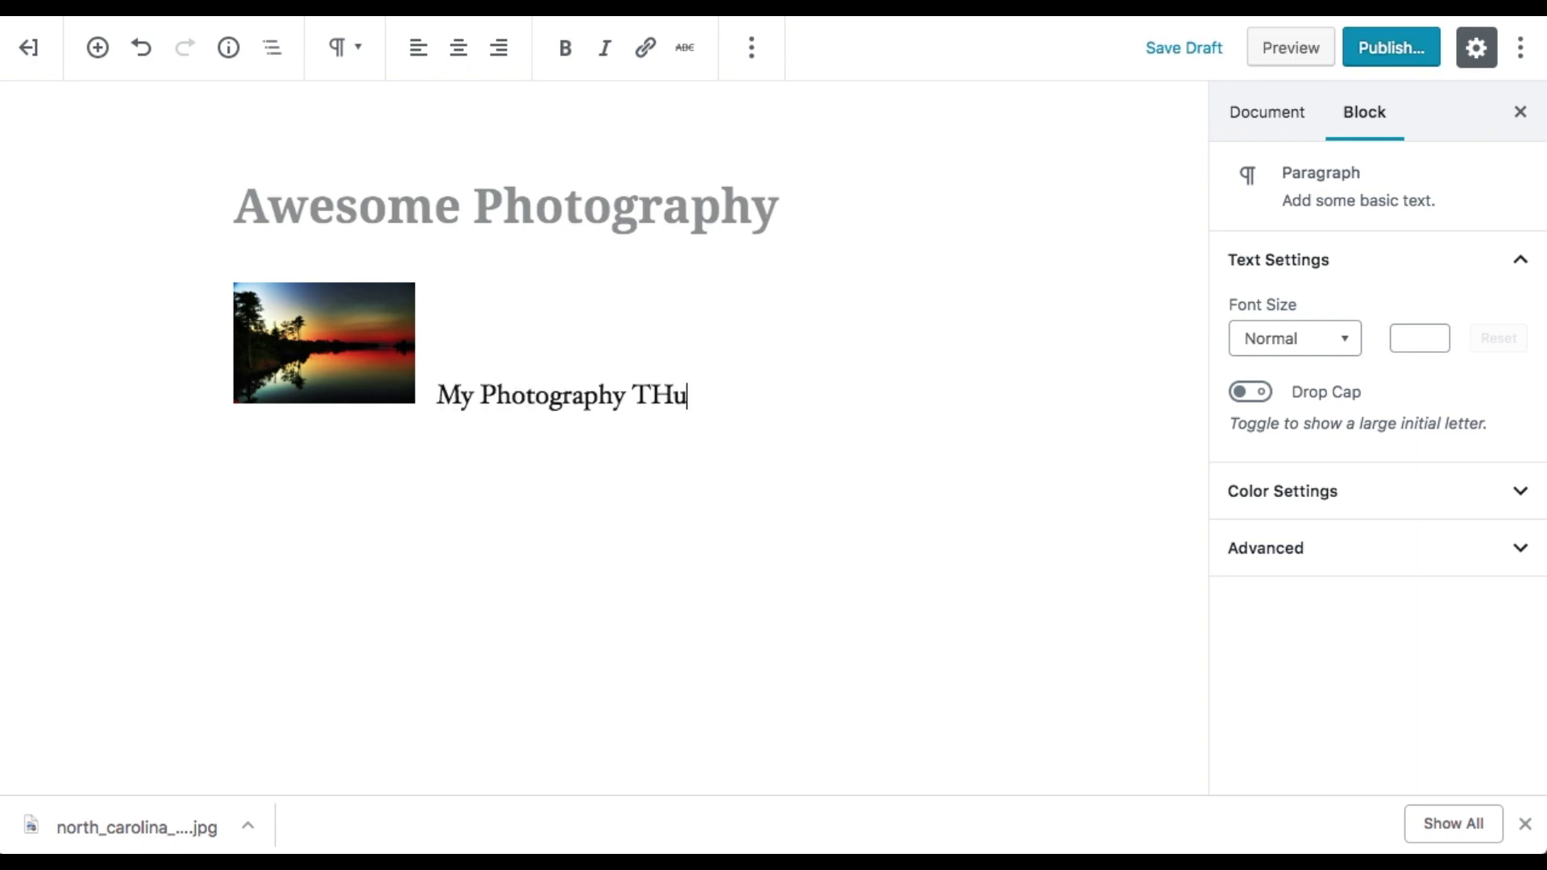
pyautogui.press('BackSpace')
pyautogui.press('BackSpace')
pyautogui.press('BackSpace')
pyautogui.write('humbnail')
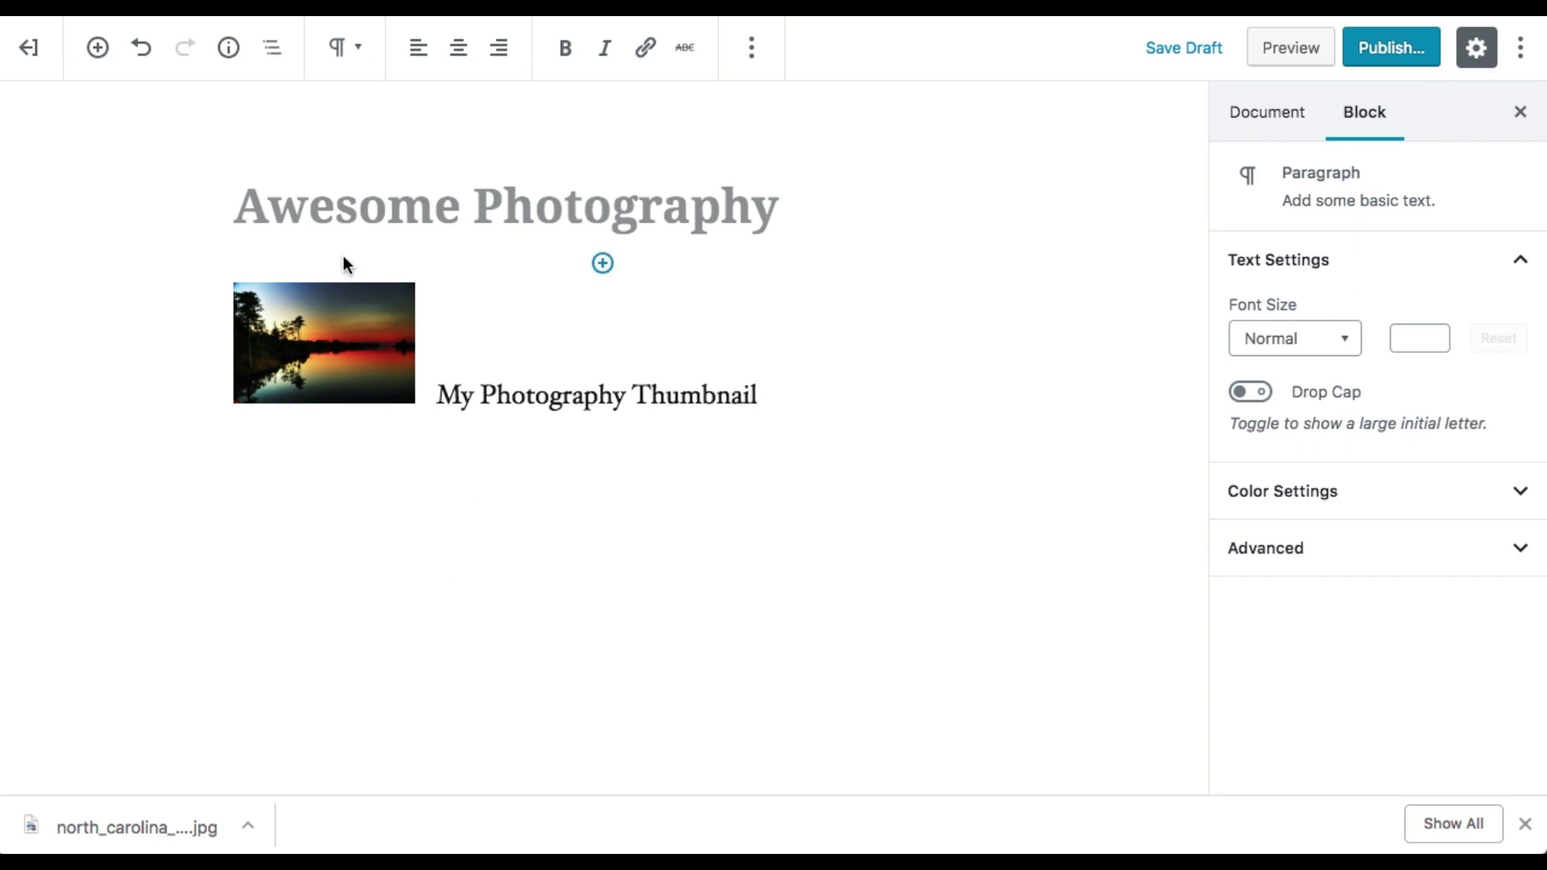
pyautogui.click(97, 48)
pyautogui.click(658, 493)
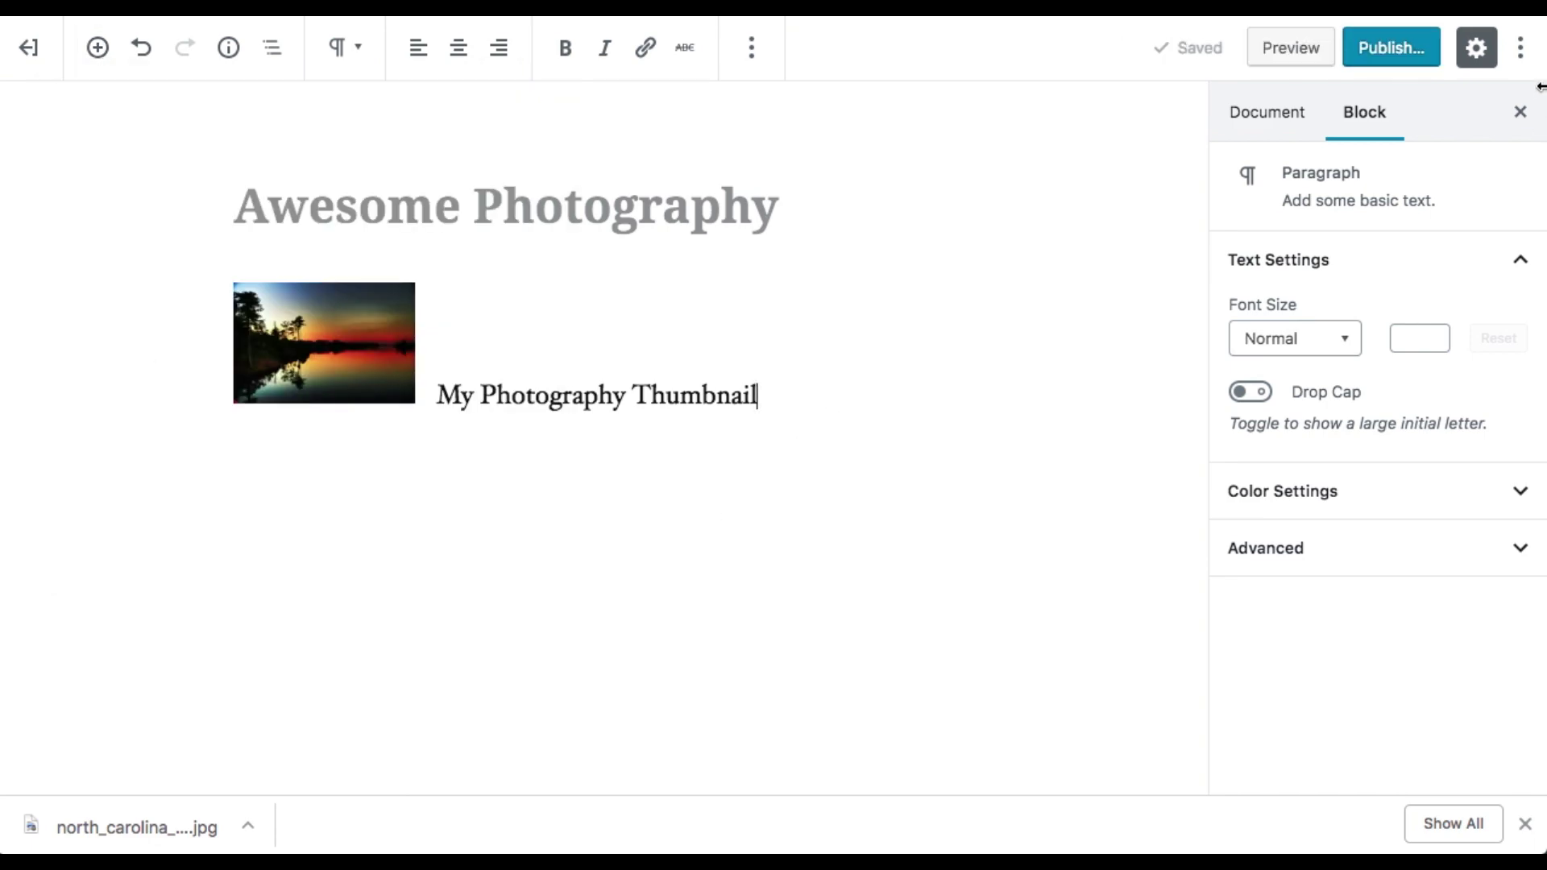
# - Look up the keyboard shortcut for inserting a new block after the selected one
pyautogui.click(1520, 48)
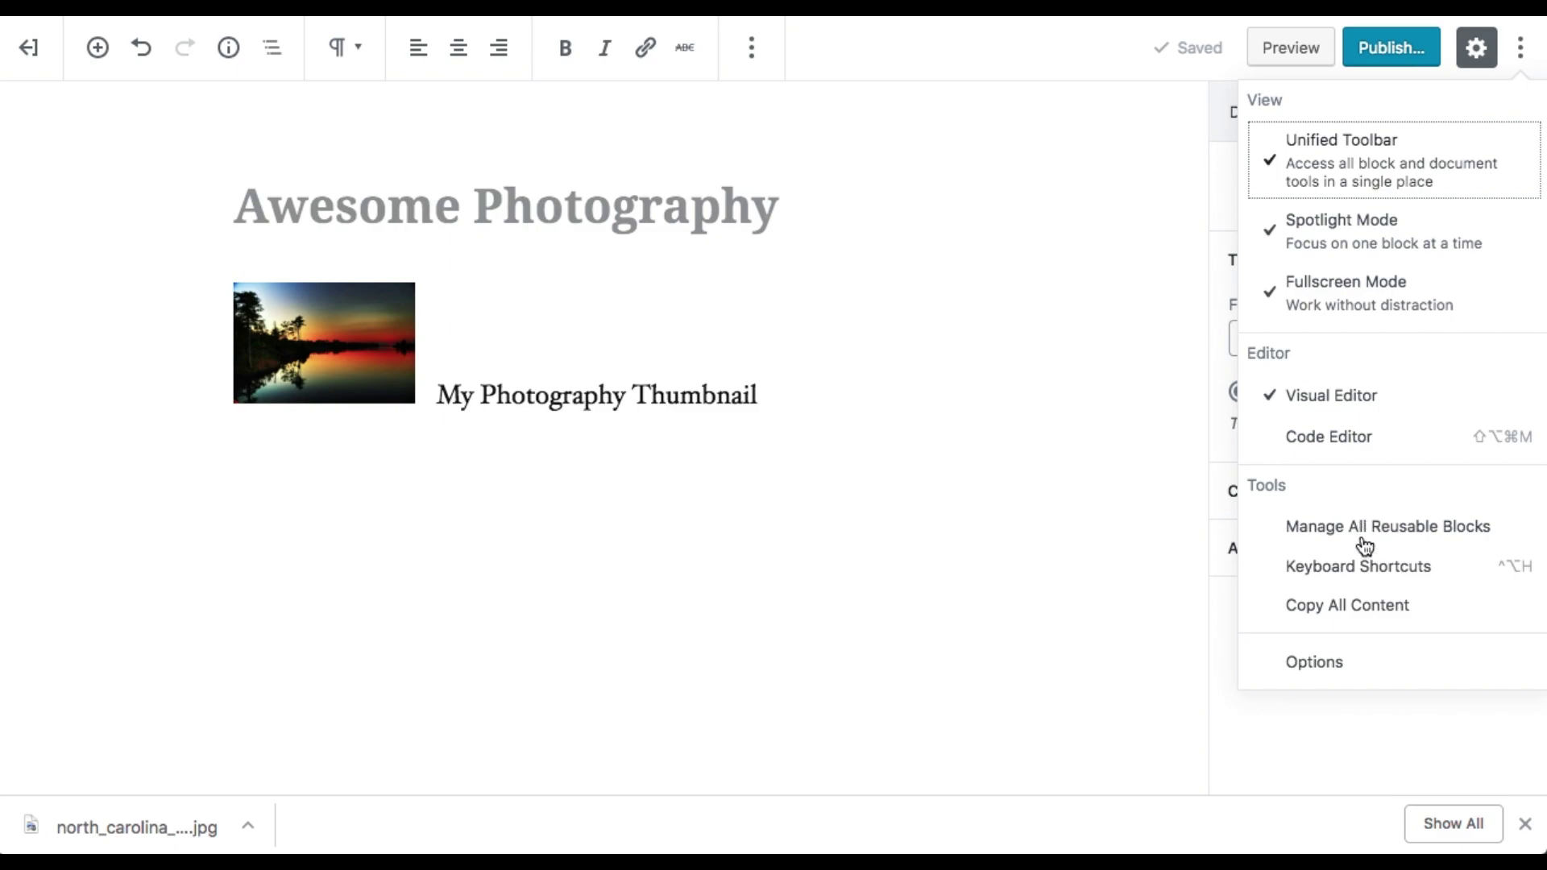
pyautogui.click(1351, 572)
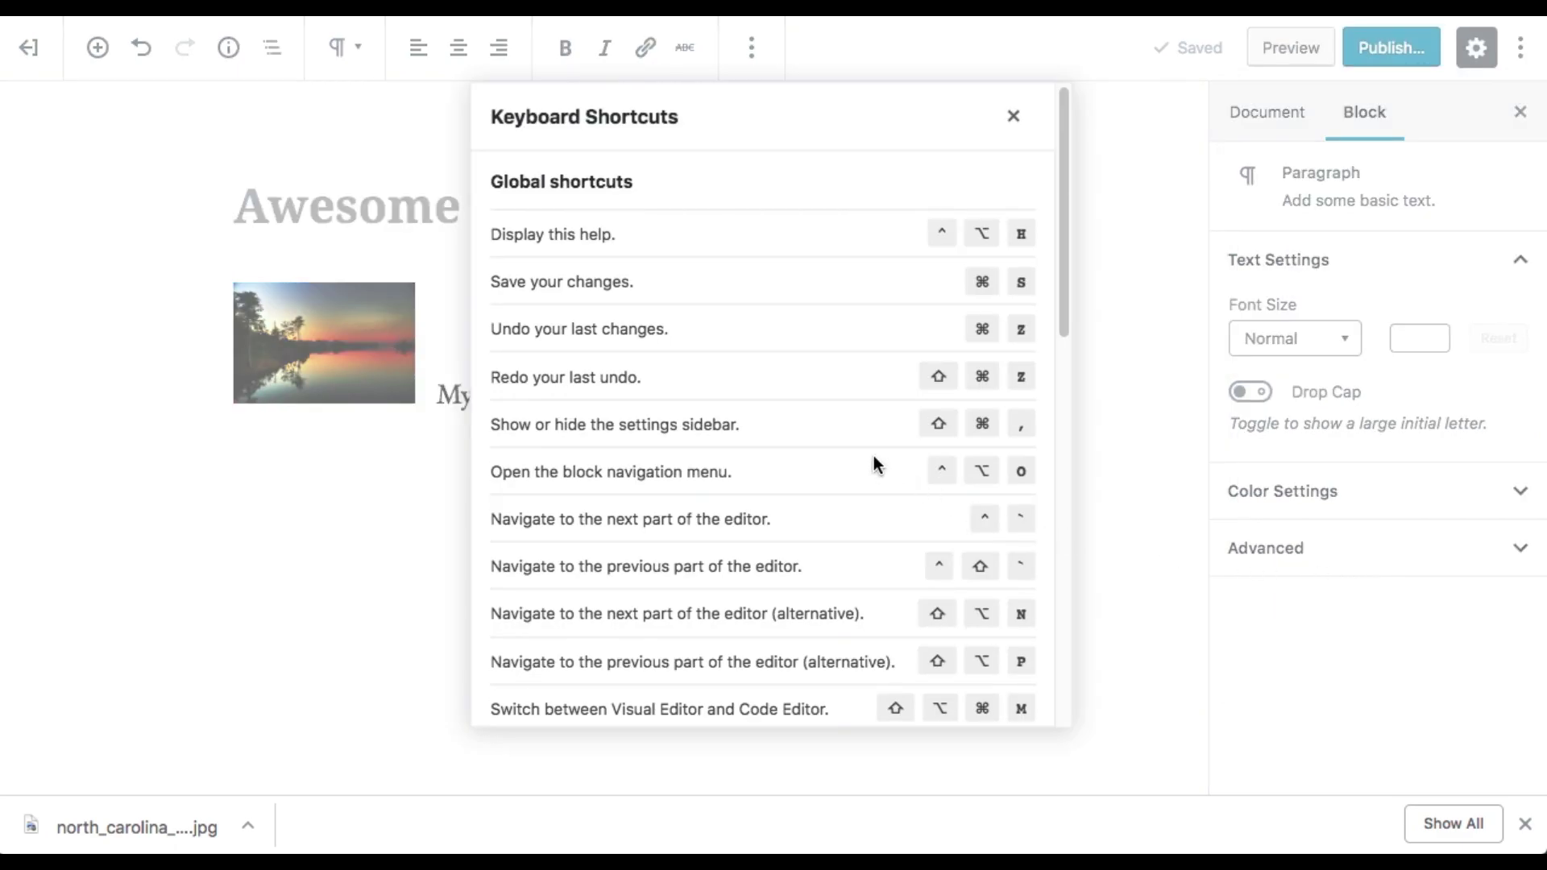
pyautogui.moveTo(1063, 316); pyautogui.dragTo(1063, 638)
pyautogui.moveTo(1061, 659); pyautogui.dragTo(864, 568)
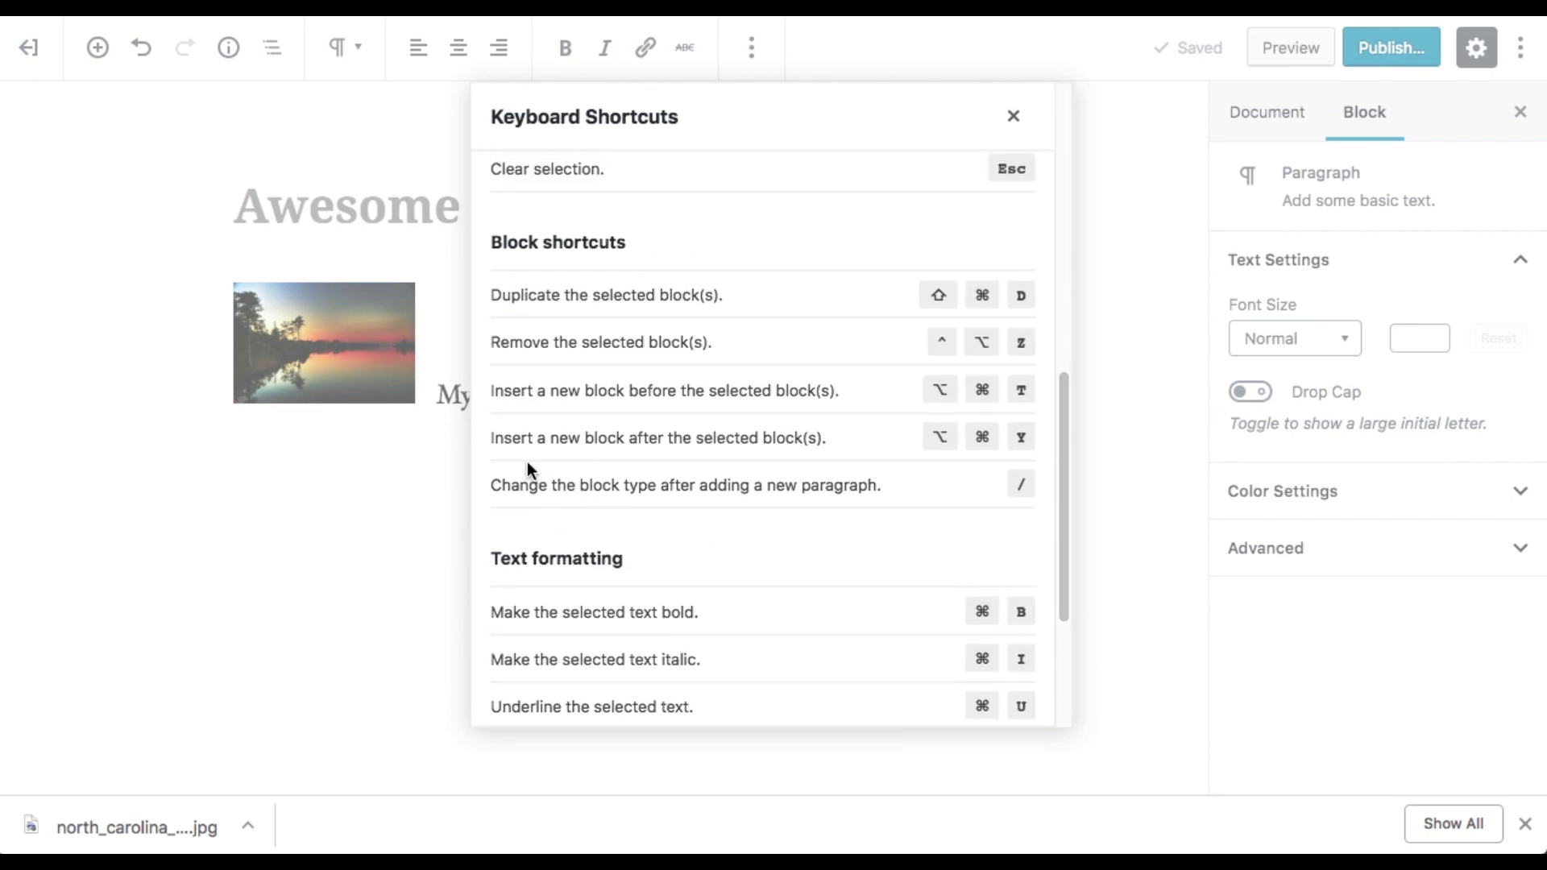
pyautogui.moveTo(491, 437); pyautogui.dragTo(768, 442)
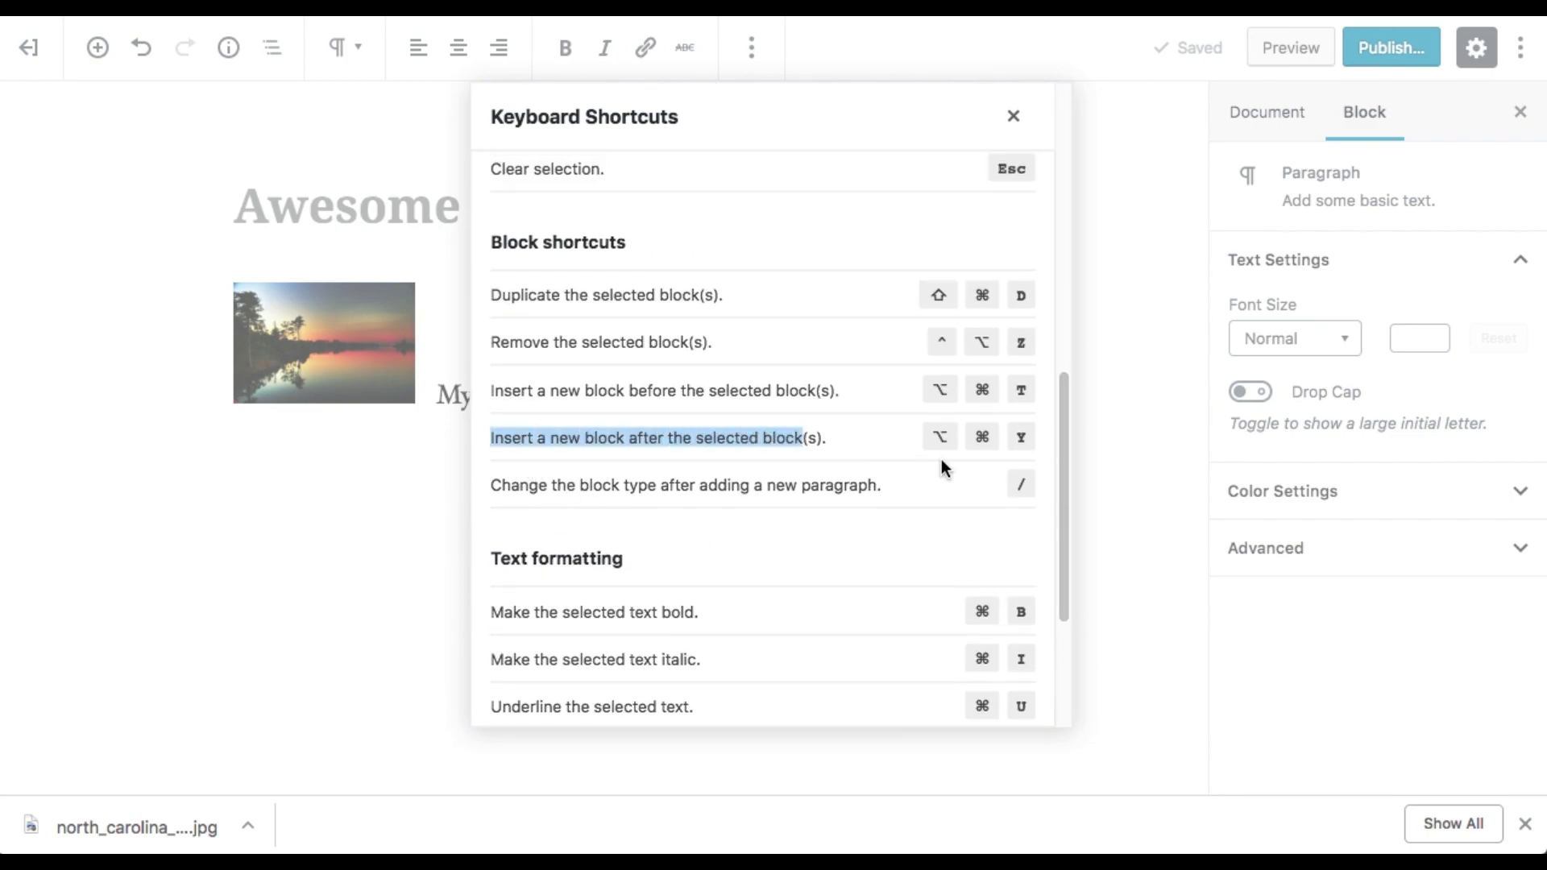
pyautogui.click(1018, 109)
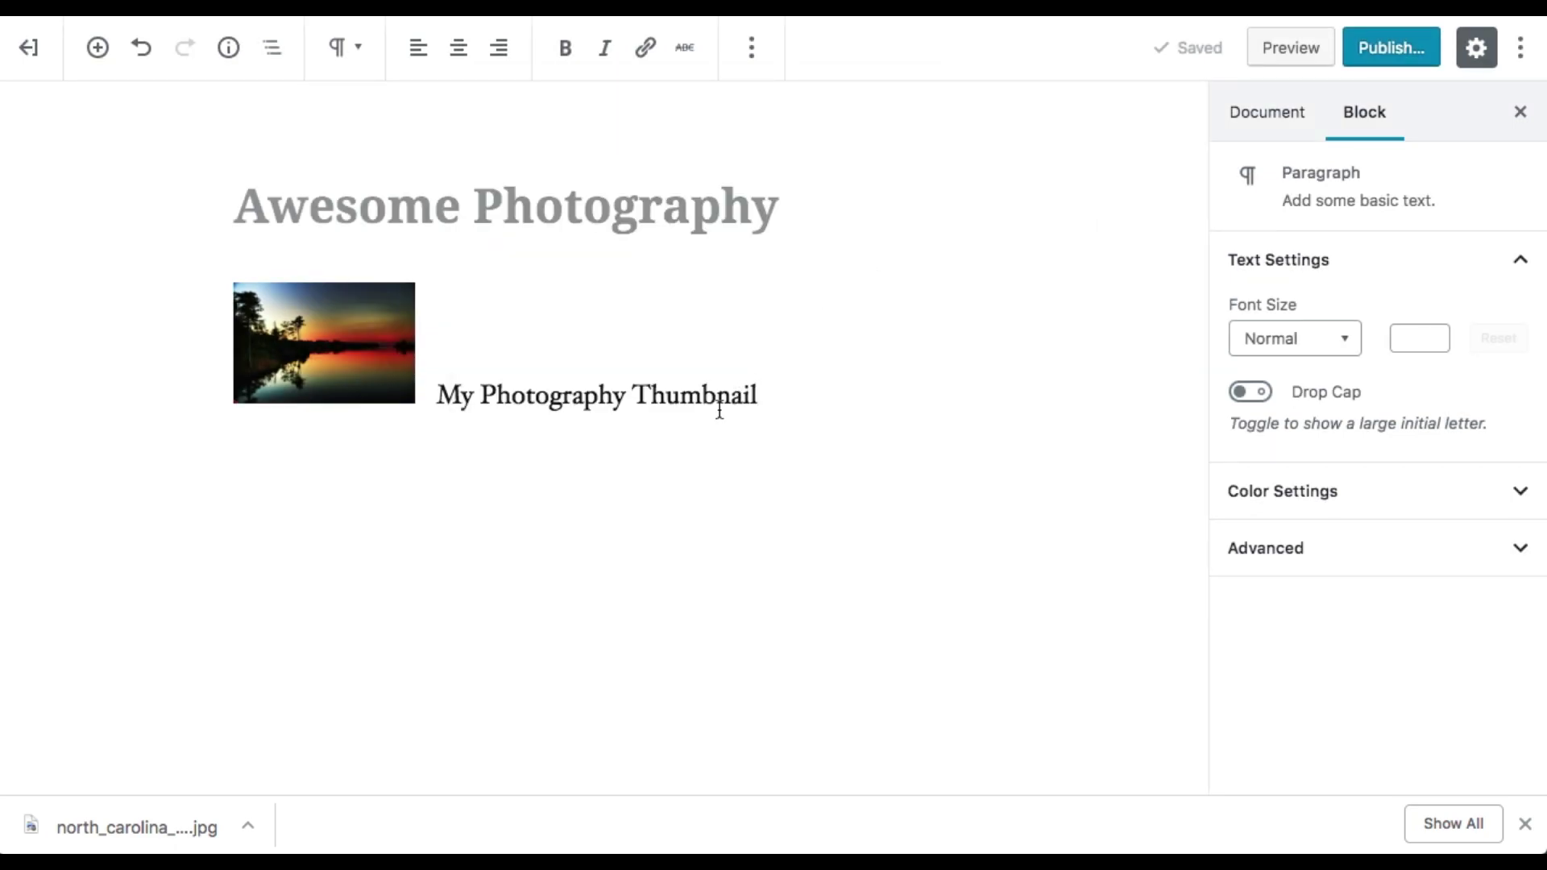
# - Add a new Paragraph block from the common blocks below the thumbnail paragraph
pyautogui.press('Return')
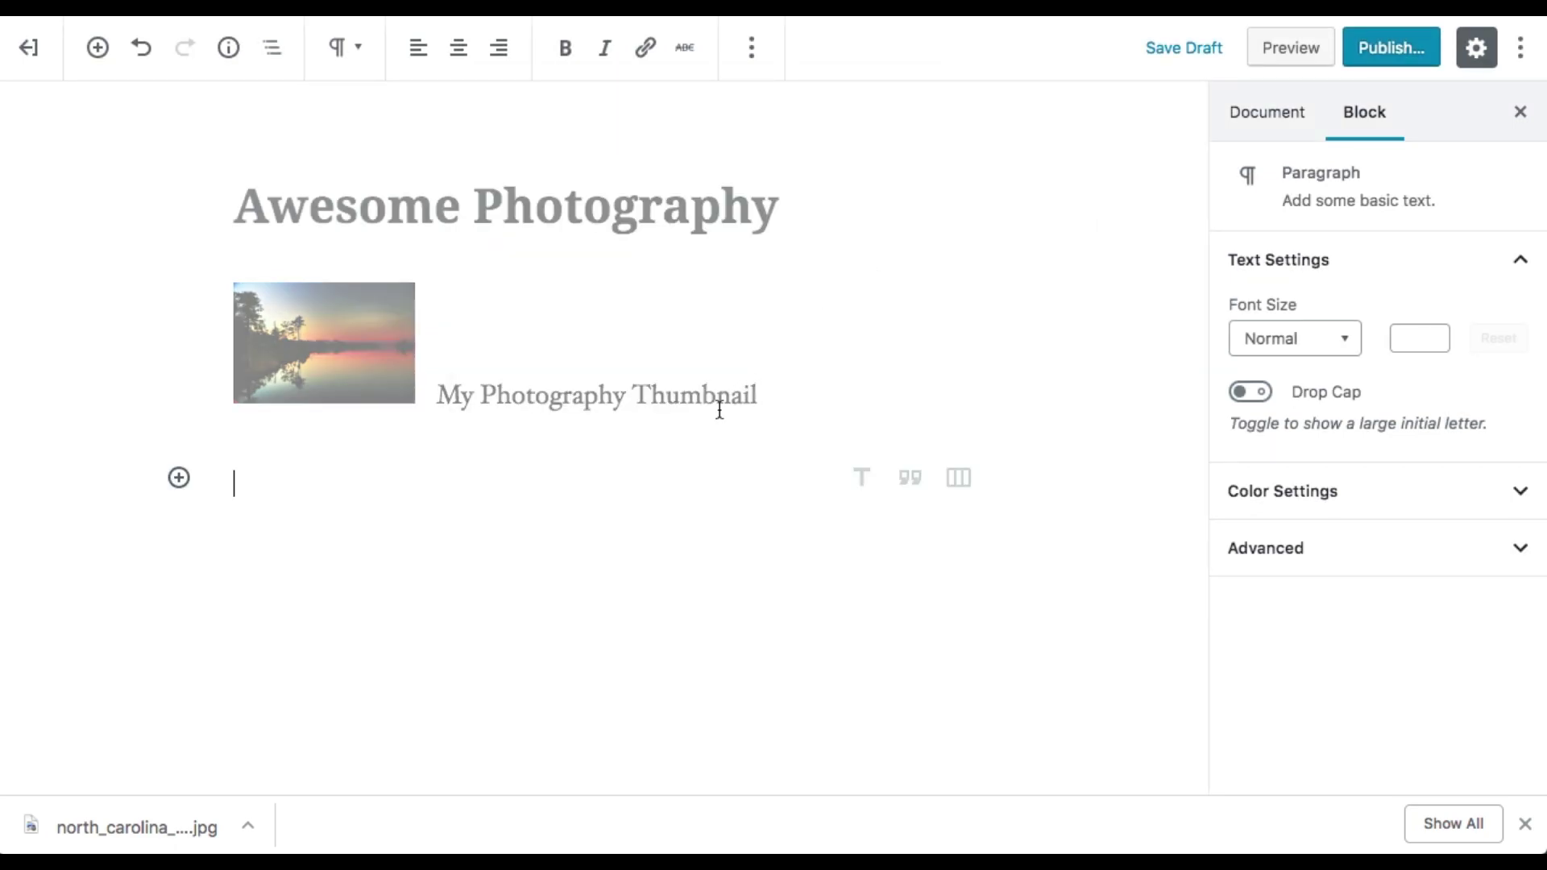
pyautogui.click(179, 478)
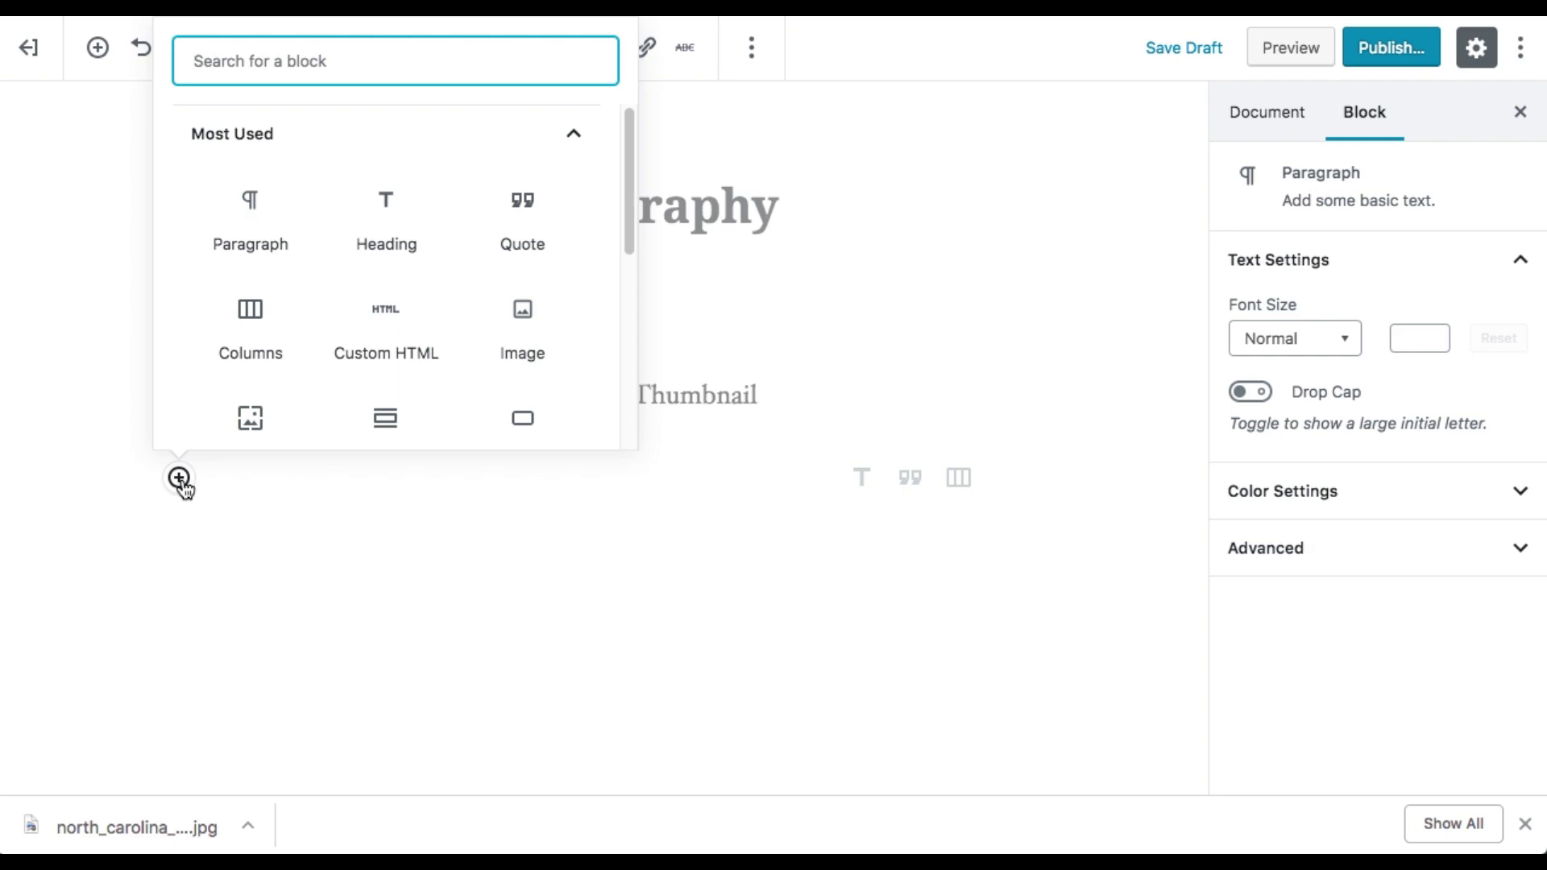
pyautogui.click(574, 135)
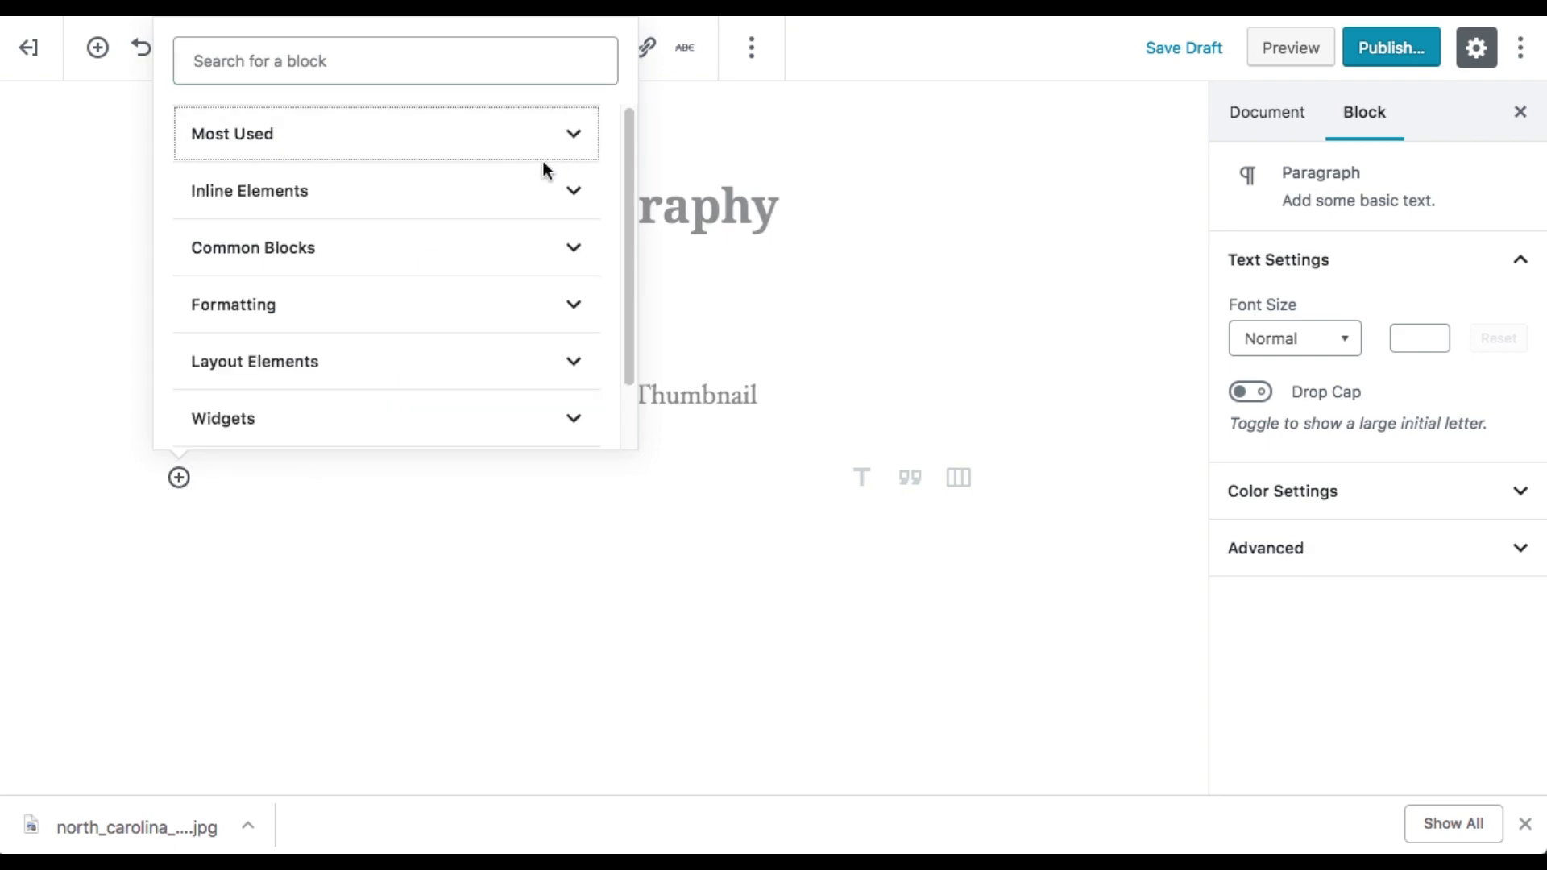
pyautogui.click(576, 202)
pyautogui.click(577, 196)
pyautogui.click(573, 249)
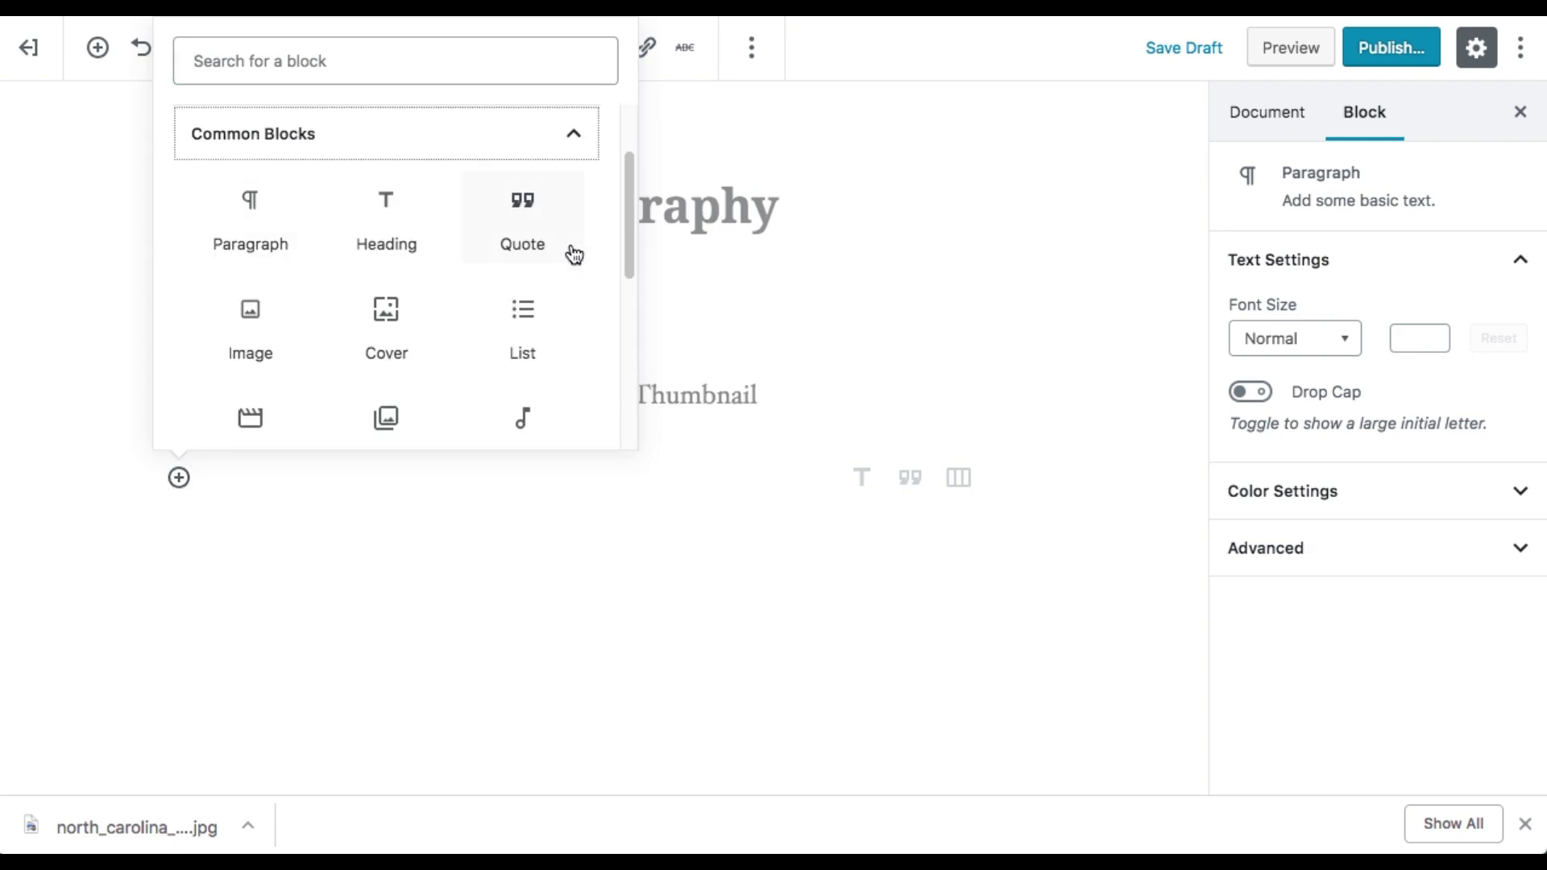
pyautogui.click(259, 213)
# - Write "This is the paragraph with alot of text to copied and pasted" in the new paragraph block
pyautogui.write('T')
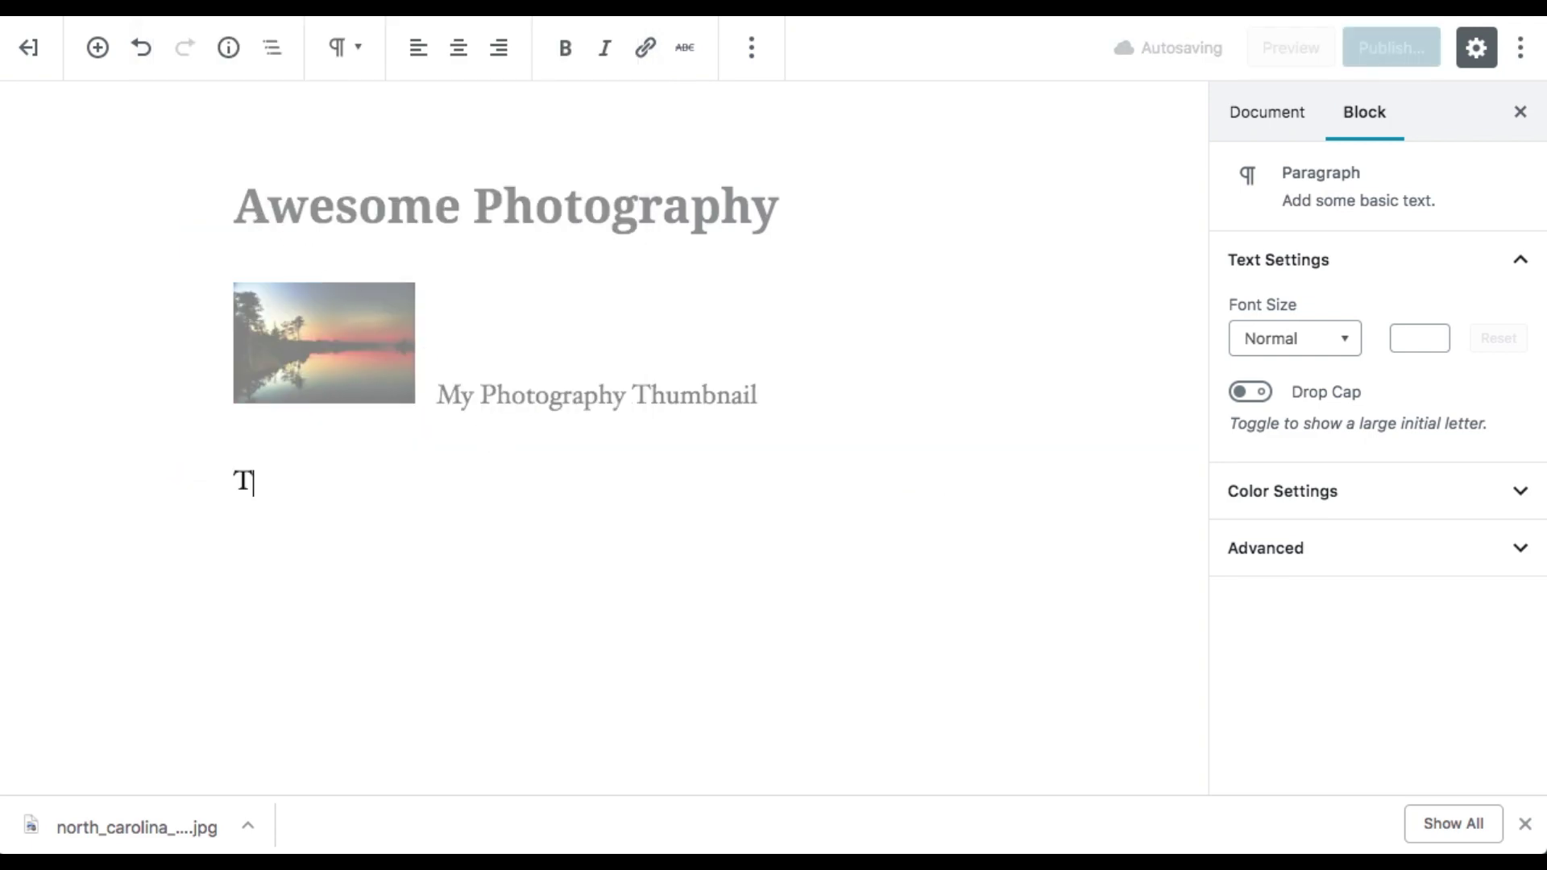
pyautogui.write('his is the para')
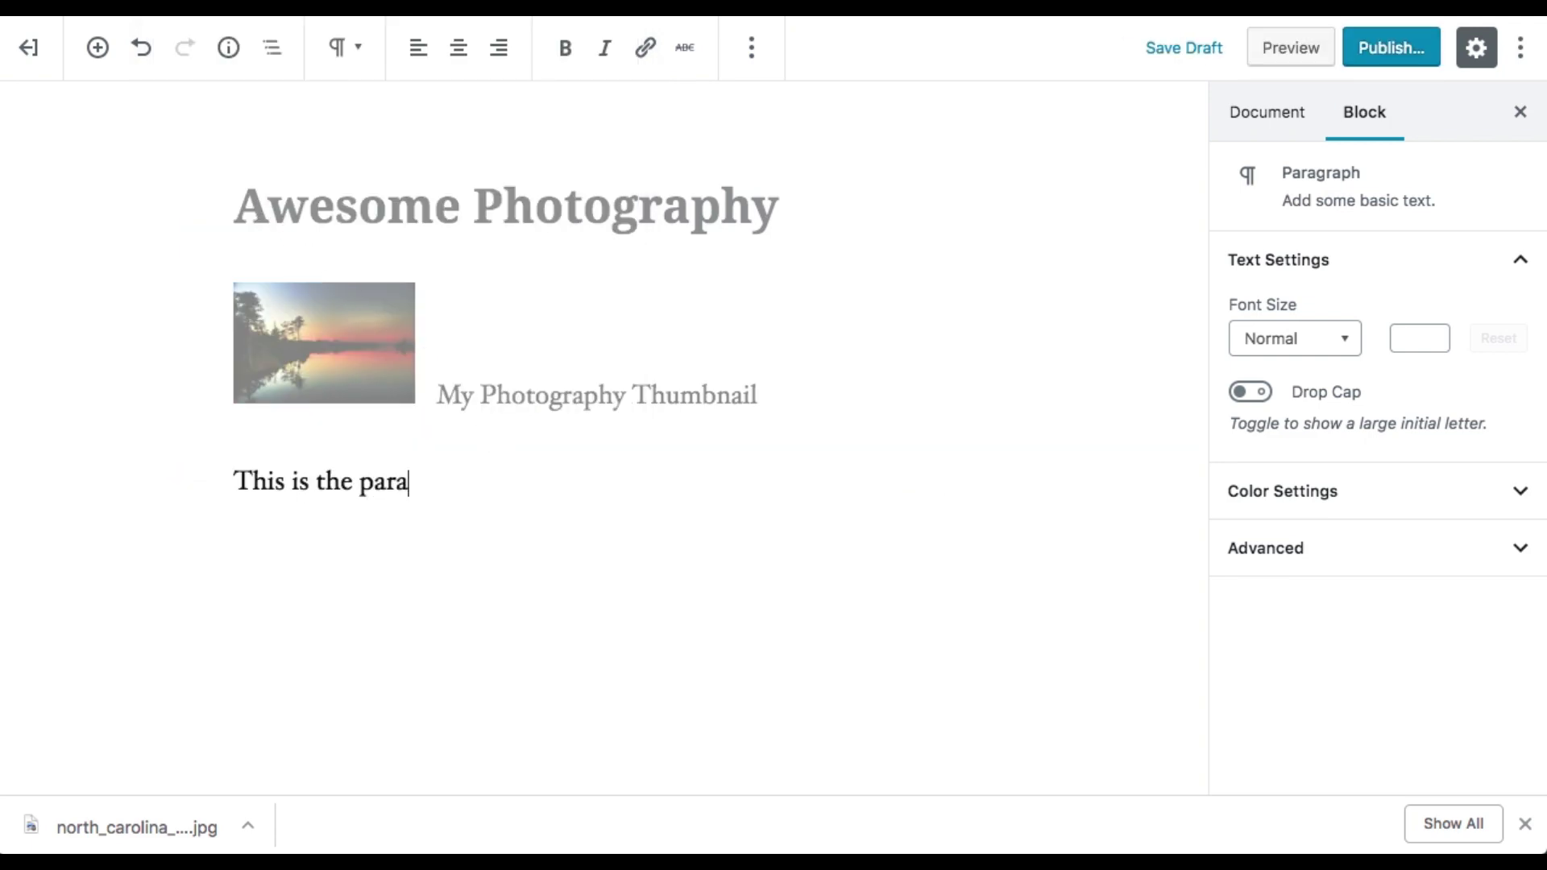
pyautogui.write('graph wit')
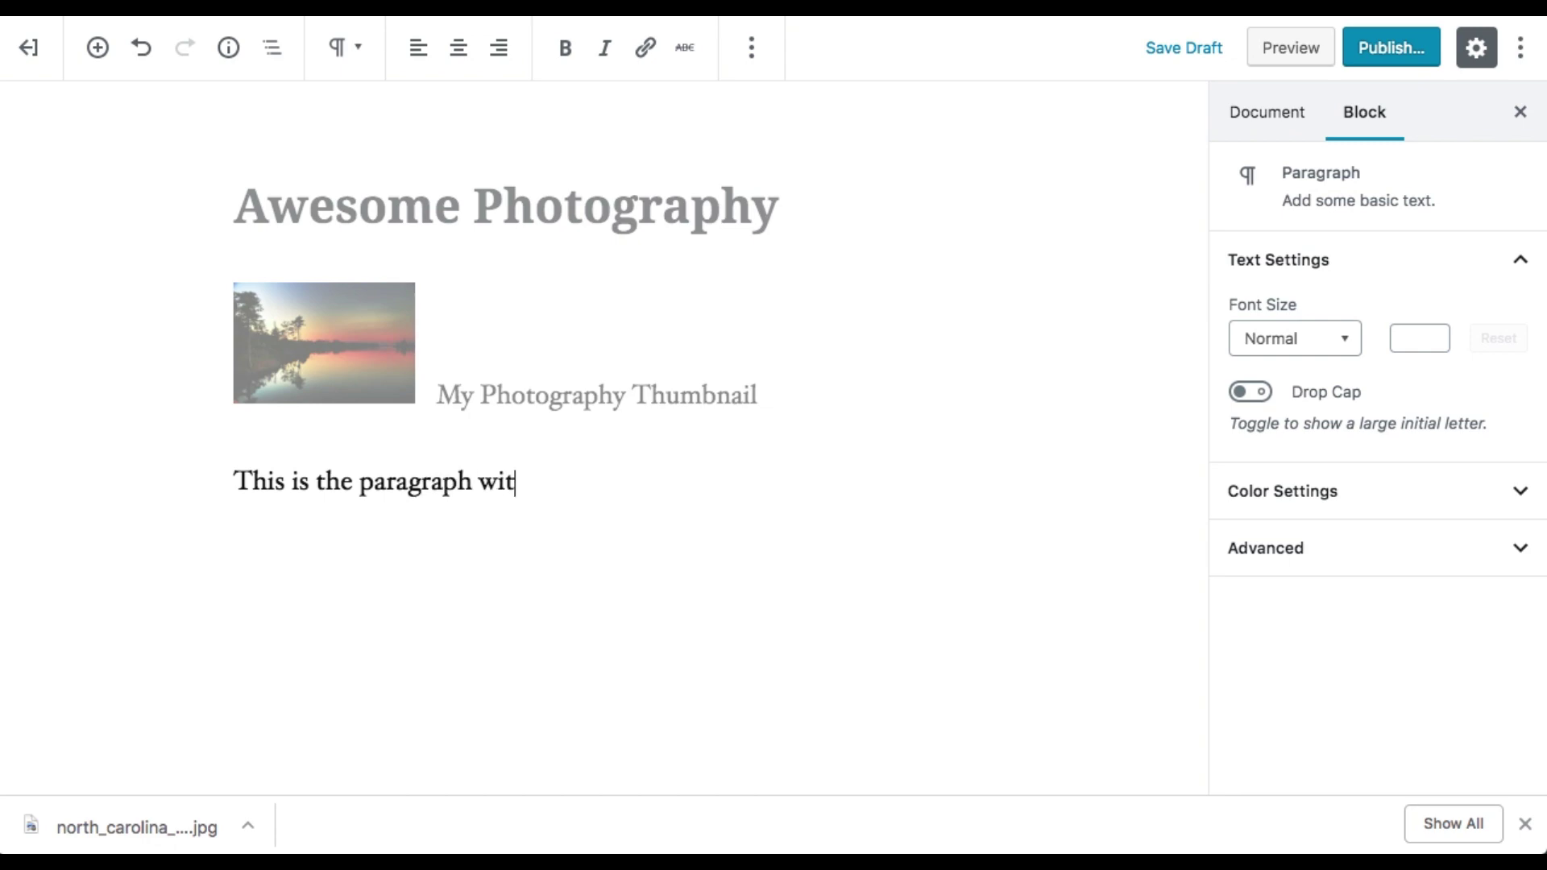
pyautogui.write('h alot of text ')
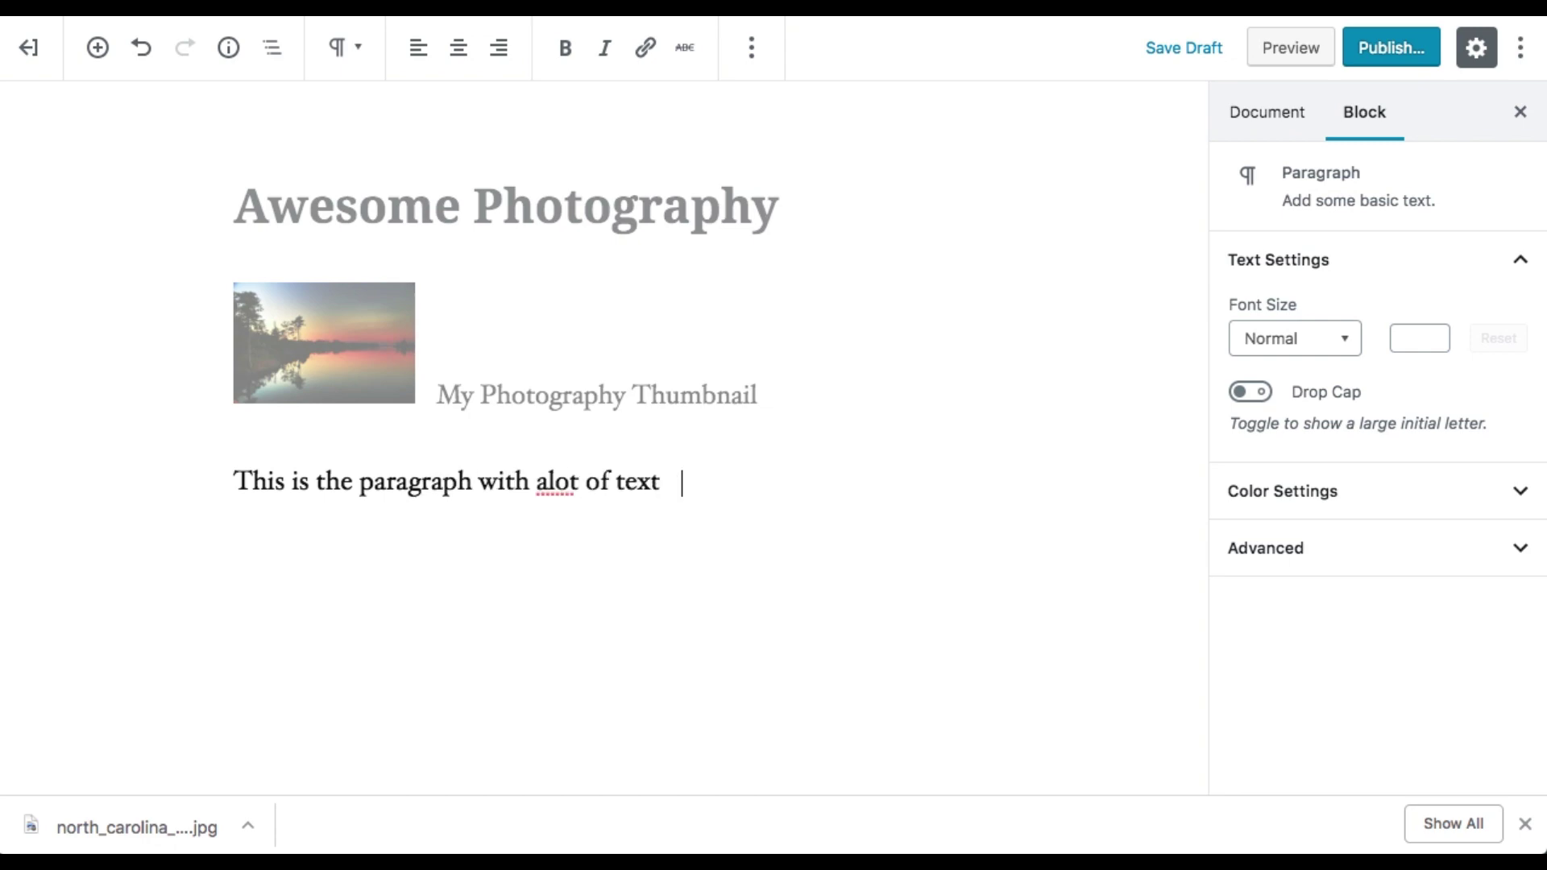
pyautogui.write('to copied and paste')
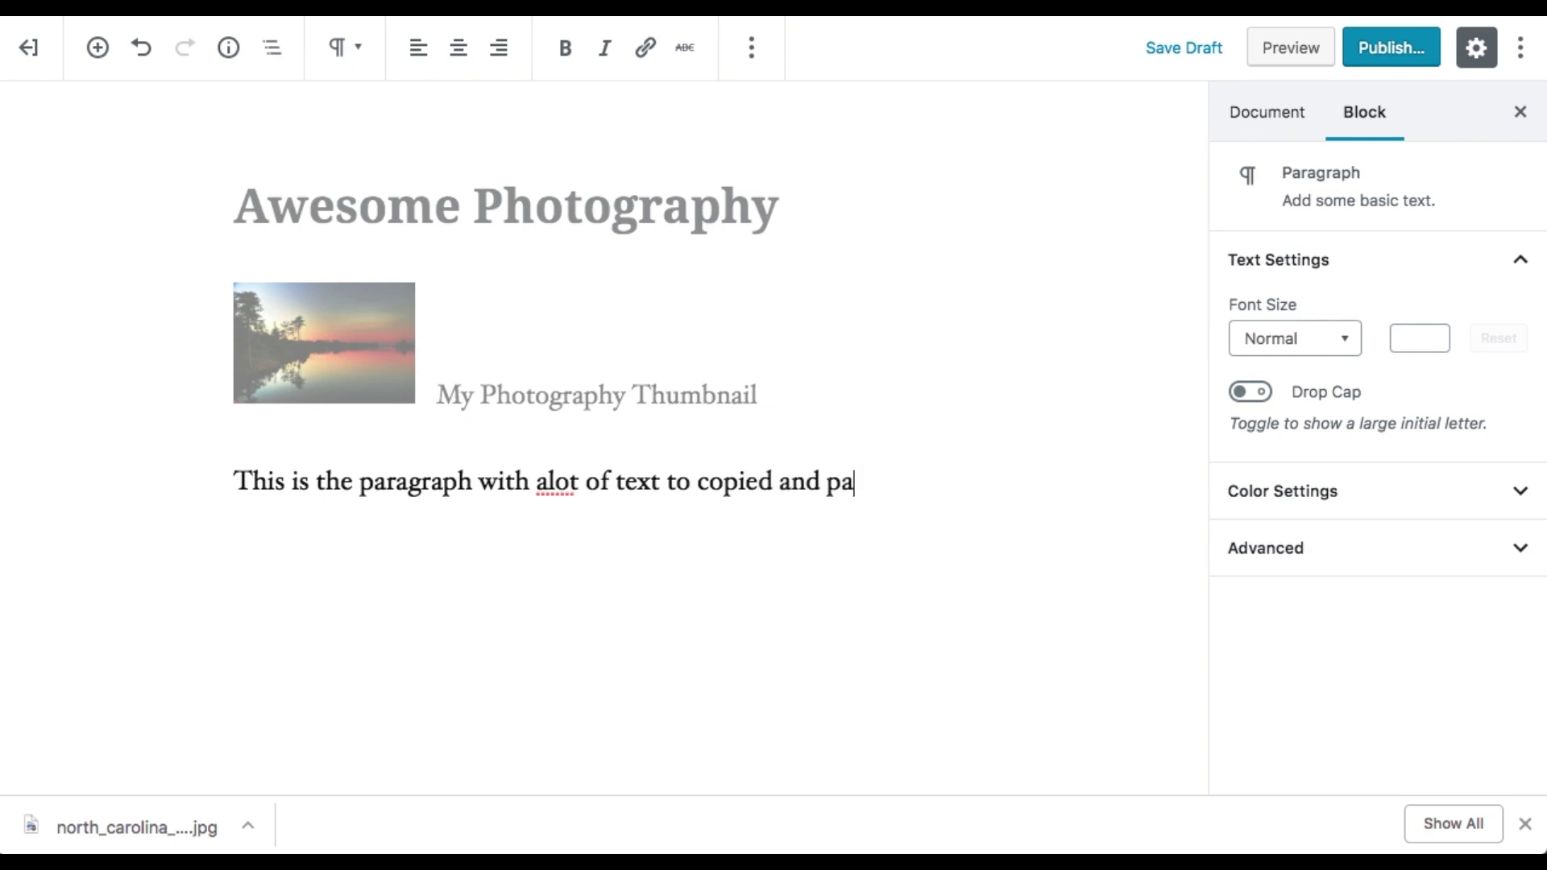
# - Copy the paragraph's text following the word "This" and paste it repeatedly until the paragraph fills nine lines
pyautogui.hotkey('shift', 'Left')
pyautogui.hotkey('shift', 'Left')
pyautogui.hotkey('shift', 'Left')
pyautogui.hotkey('shift', 'Left')
pyautogui.hotkey('shift', 'Left')
pyautogui.hotkey('shift', 'Left')
pyautogui.hotkey('shift', 'Left')
pyautogui.hotkey('shift', 'Left')
pyautogui.hotkey('shift', 'Left')
pyautogui.hotkey('shift', 'Left')
pyautogui.hotkey('shift', 'Left')
pyautogui.hotkey('shift', 'Left')
pyautogui.hotkey('shift', 'Left')
pyautogui.hotkey('shift', 'Left')
pyautogui.hotkey('shift', 'Left')
pyautogui.hotkey('shift', 'Left')
pyautogui.hotkey('shift', 'Left')
pyautogui.hotkey('shift', 'Left')
pyautogui.hotkey('shift', 'Left')
pyautogui.hotkey('shift', 'Left')
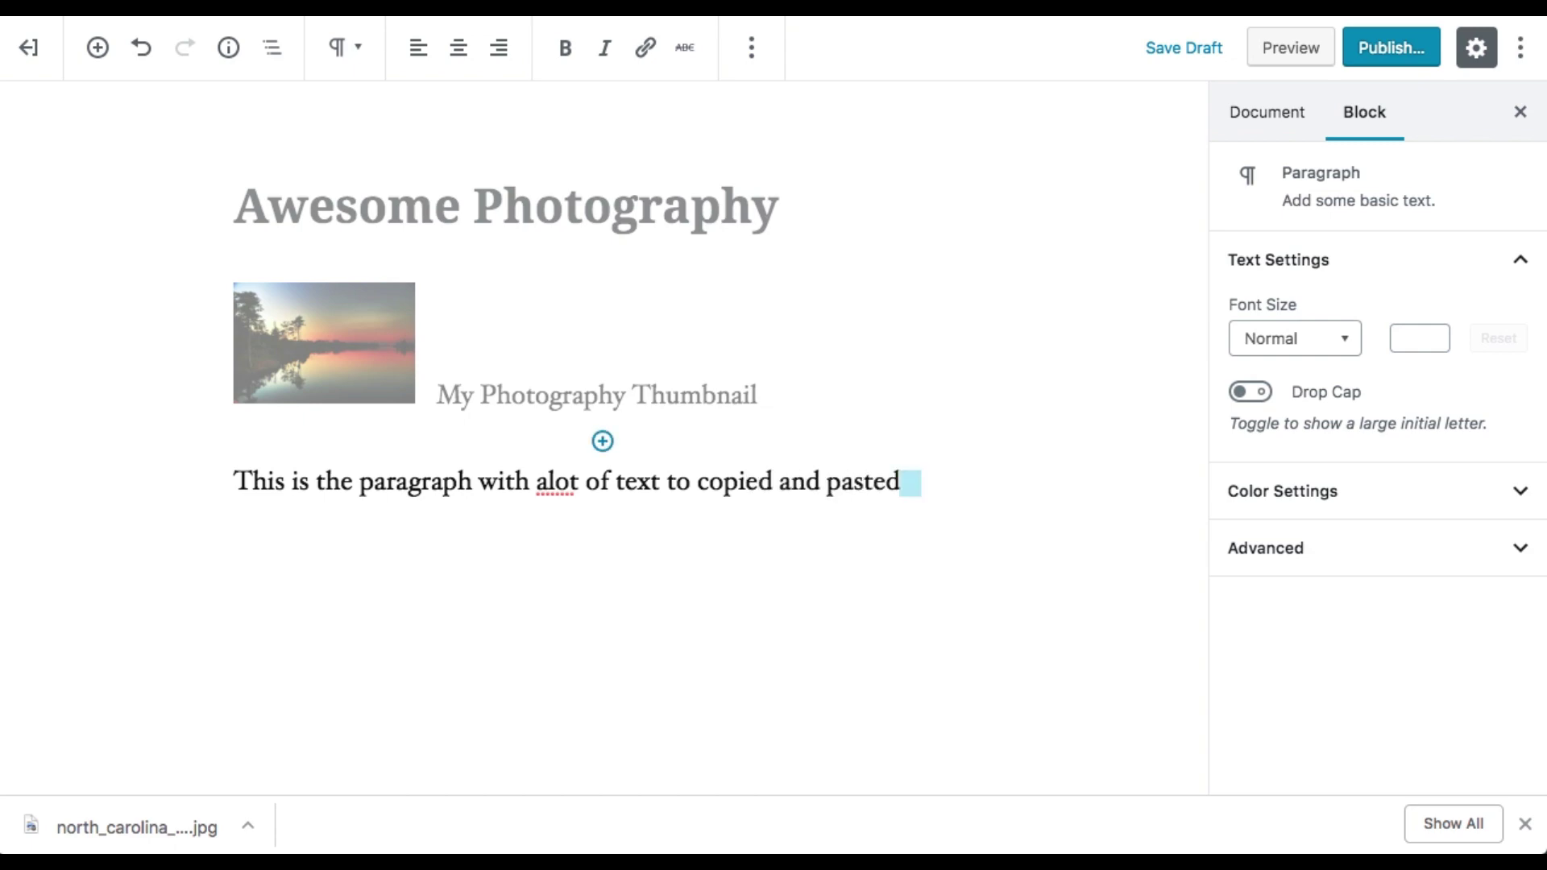
pyautogui.hotkey('shift', 'Left')
pyautogui.hotkey('shift', 'Left')
pyautogui.hotkey('shift', 'Left')
pyautogui.hotkey('shift', 'Left')
pyautogui.hotkey('shift', 'Left')
pyautogui.hotkey('shift', 'Left')
pyautogui.hotkey('shift', 'Left')
pyautogui.hotkey('shift', 'Left')
pyautogui.hotkey('shift', 'Left')
pyautogui.hotkey('shift', 'Left')
pyautogui.hotkey('shift', 'Left')
pyautogui.hotkey('shift', 'Left')
pyautogui.hotkey('shift', 'Left')
pyautogui.hotkey('shift', 'Left')
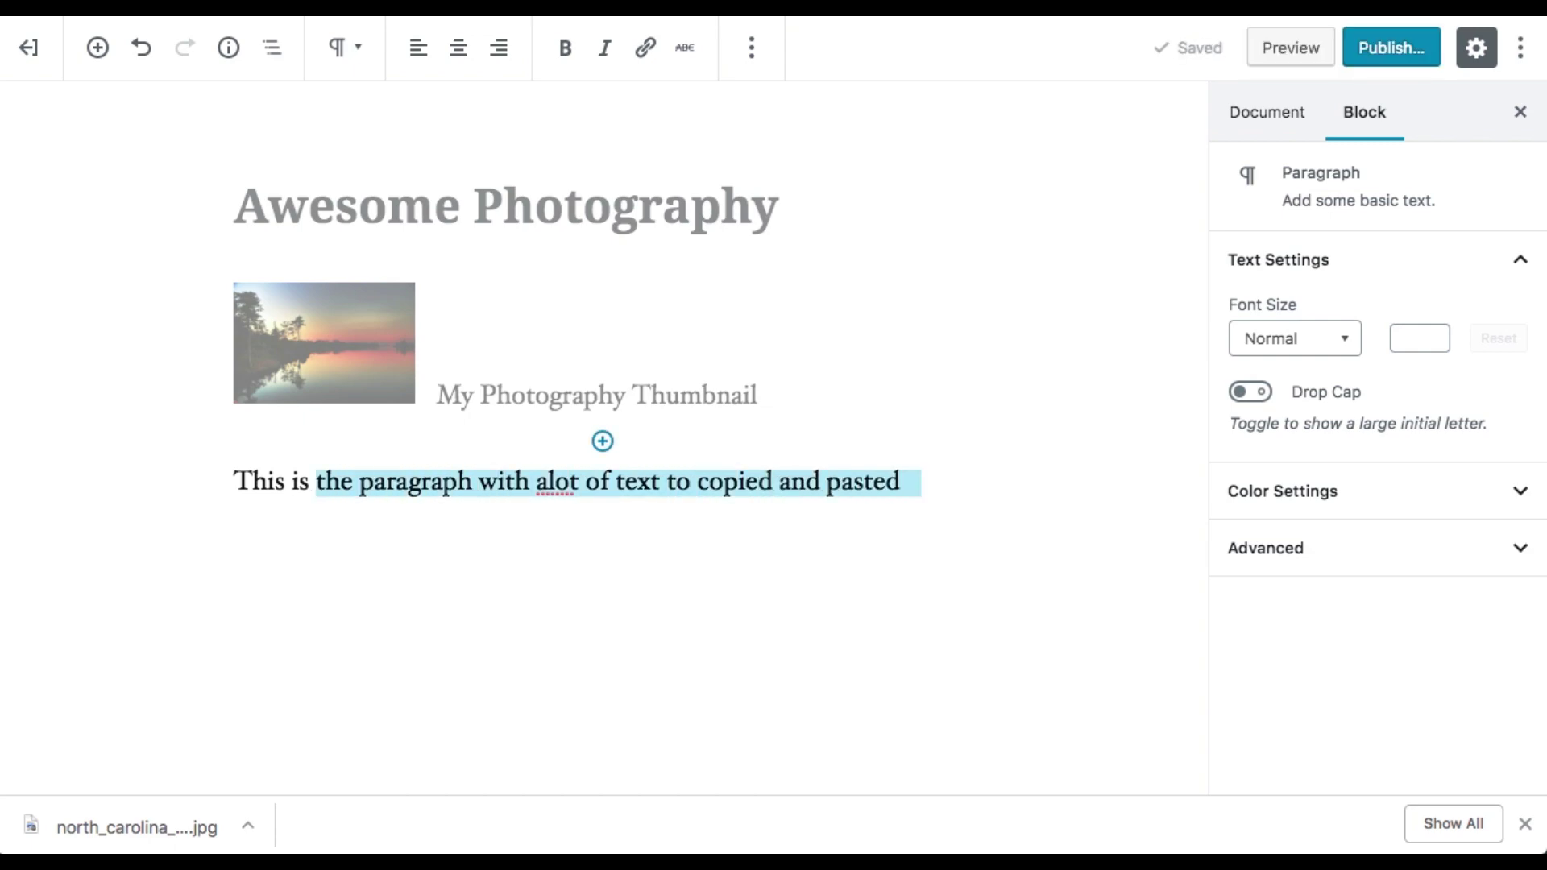
pyautogui.hotkey('ctrl', 'c')
pyautogui.hotkey('ctrl', 'v')
pyautogui.hotkey('ctrl', 'v')
pyautogui.hotkey('ctrl', 'v')
pyautogui.hotkey('ctrl', 'v')
pyautogui.hotkey('ctrl', 'v')
pyautogui.hotkey('ctrl', 'v')
pyautogui.hotkey('ctrl', 'v')
pyautogui.hotkey('ctrl', 'v')
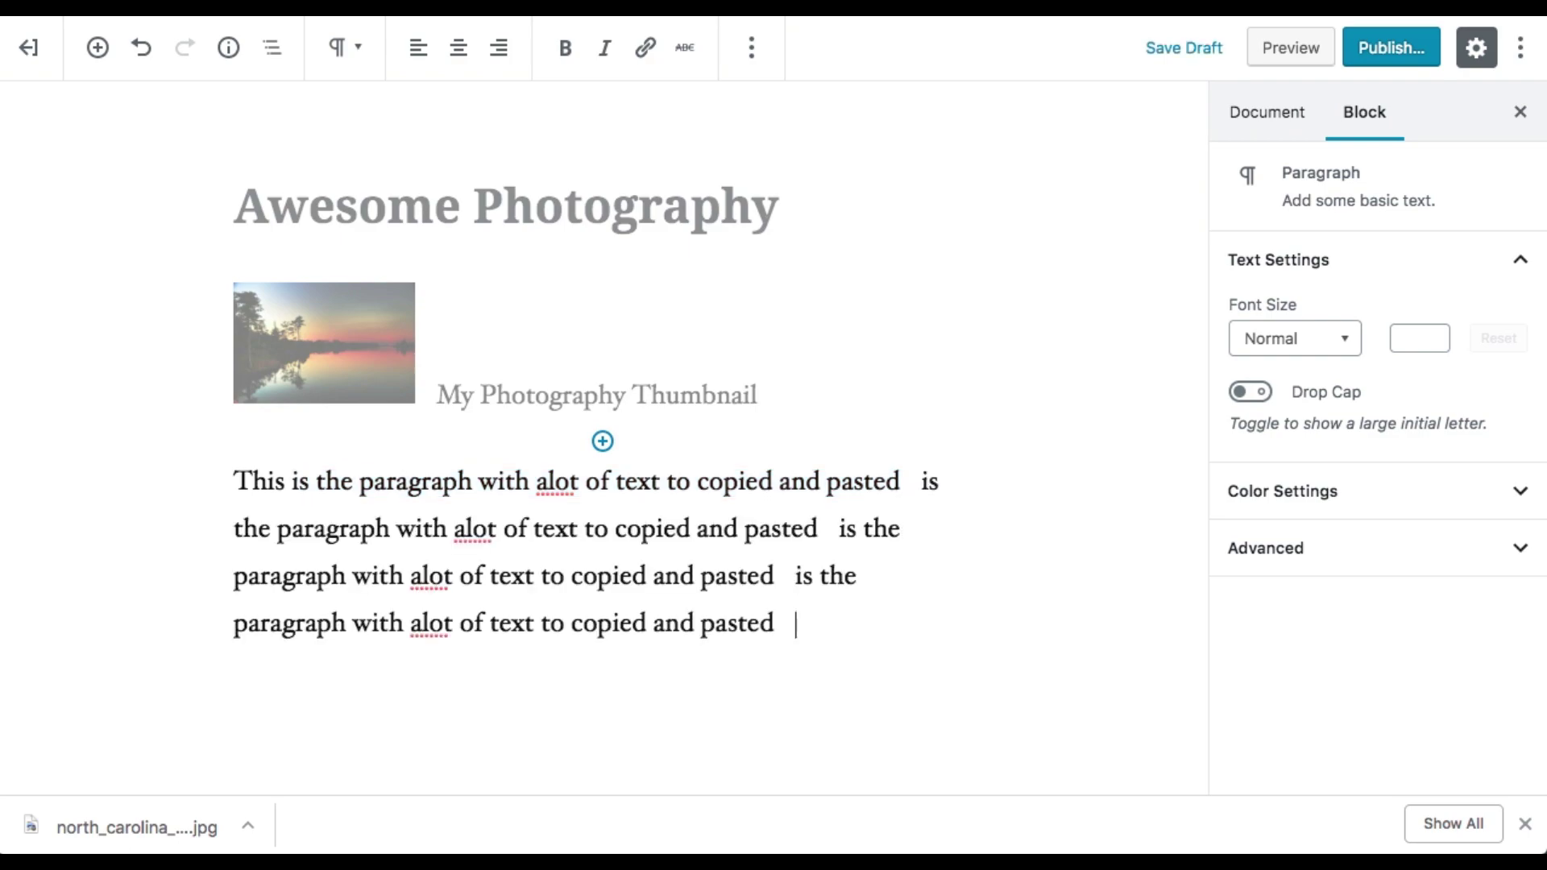
pyautogui.hotkey('shift', 'Up')
pyautogui.hotkey('shift', 'Up')
pyautogui.hotkey('shift', 'Up')
pyautogui.hotkey('shift', 'Up')
pyautogui.hotkey('shift', 'Up')
pyautogui.hotkey('shift', 'Up')
pyautogui.hotkey('shift', 'Up')
pyautogui.hotkey('shift', 'Up')
pyautogui.hotkey('shift', 'Up')
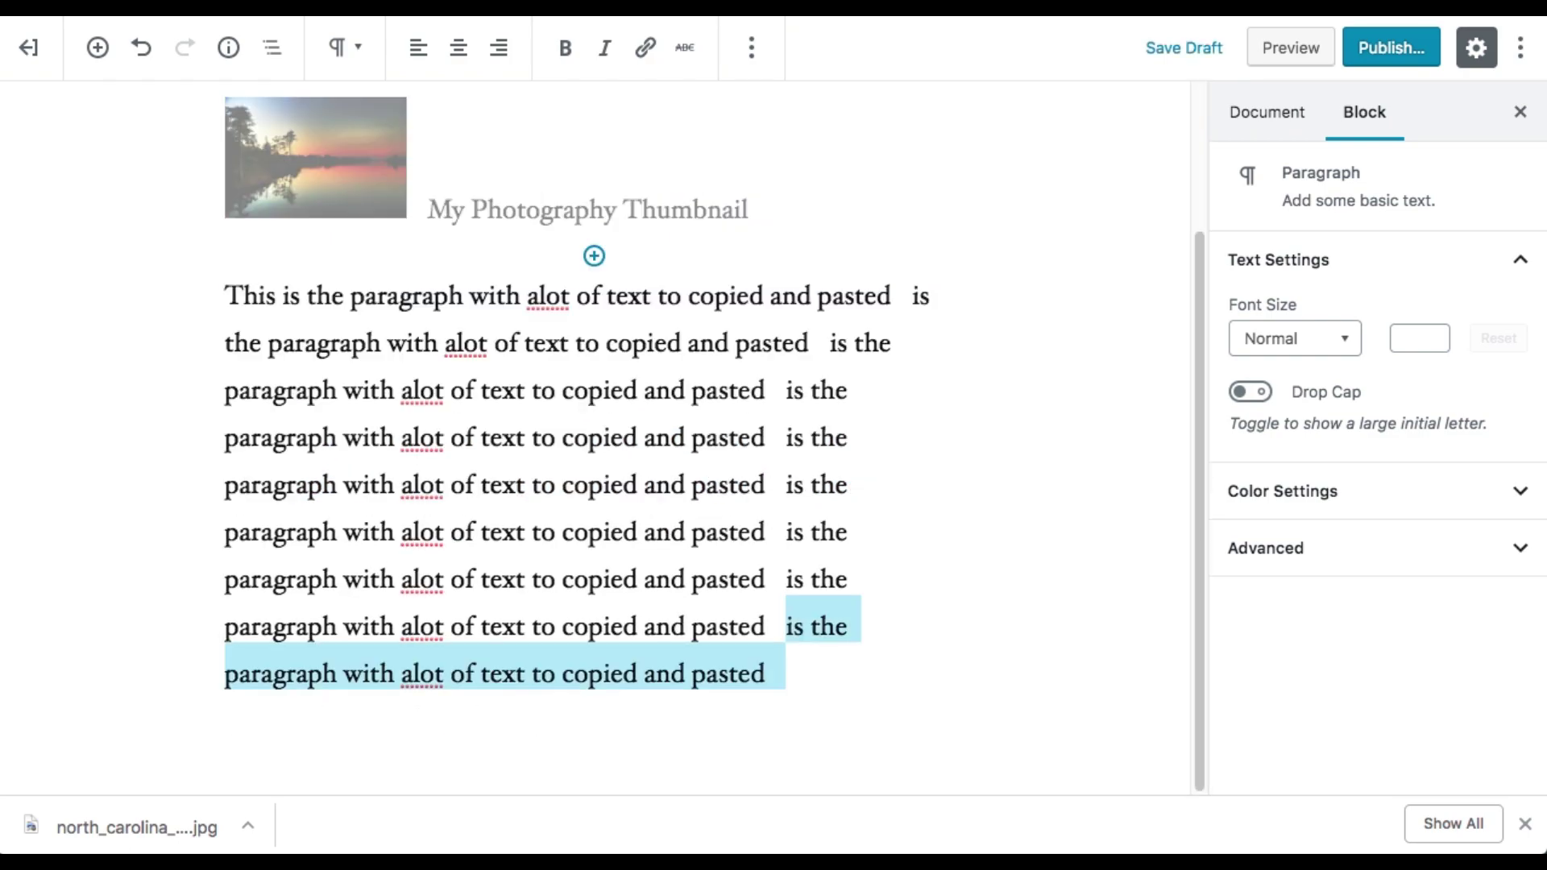
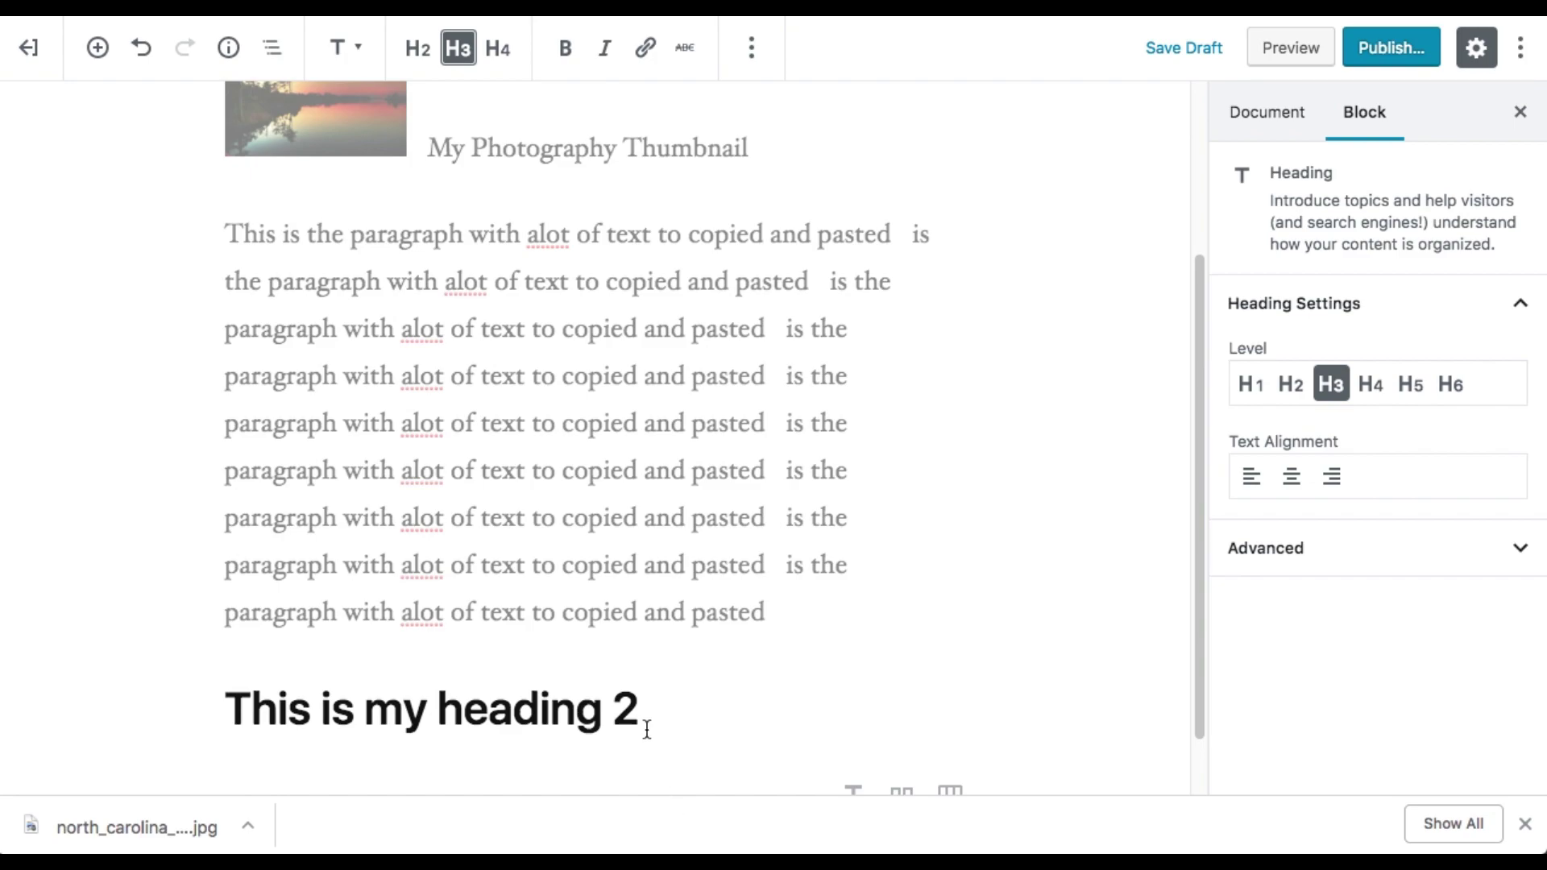
# - Change the number at the end of the H3 heading so it reads "This is my heading 3"
pyautogui.click(642, 716)
pyautogui.press('BackSpace')
pyautogui.write('3')
# - Add a Quote block from the common blocks below the heading with the text "Where i will enter my quotes"
pyautogui.press('Return')
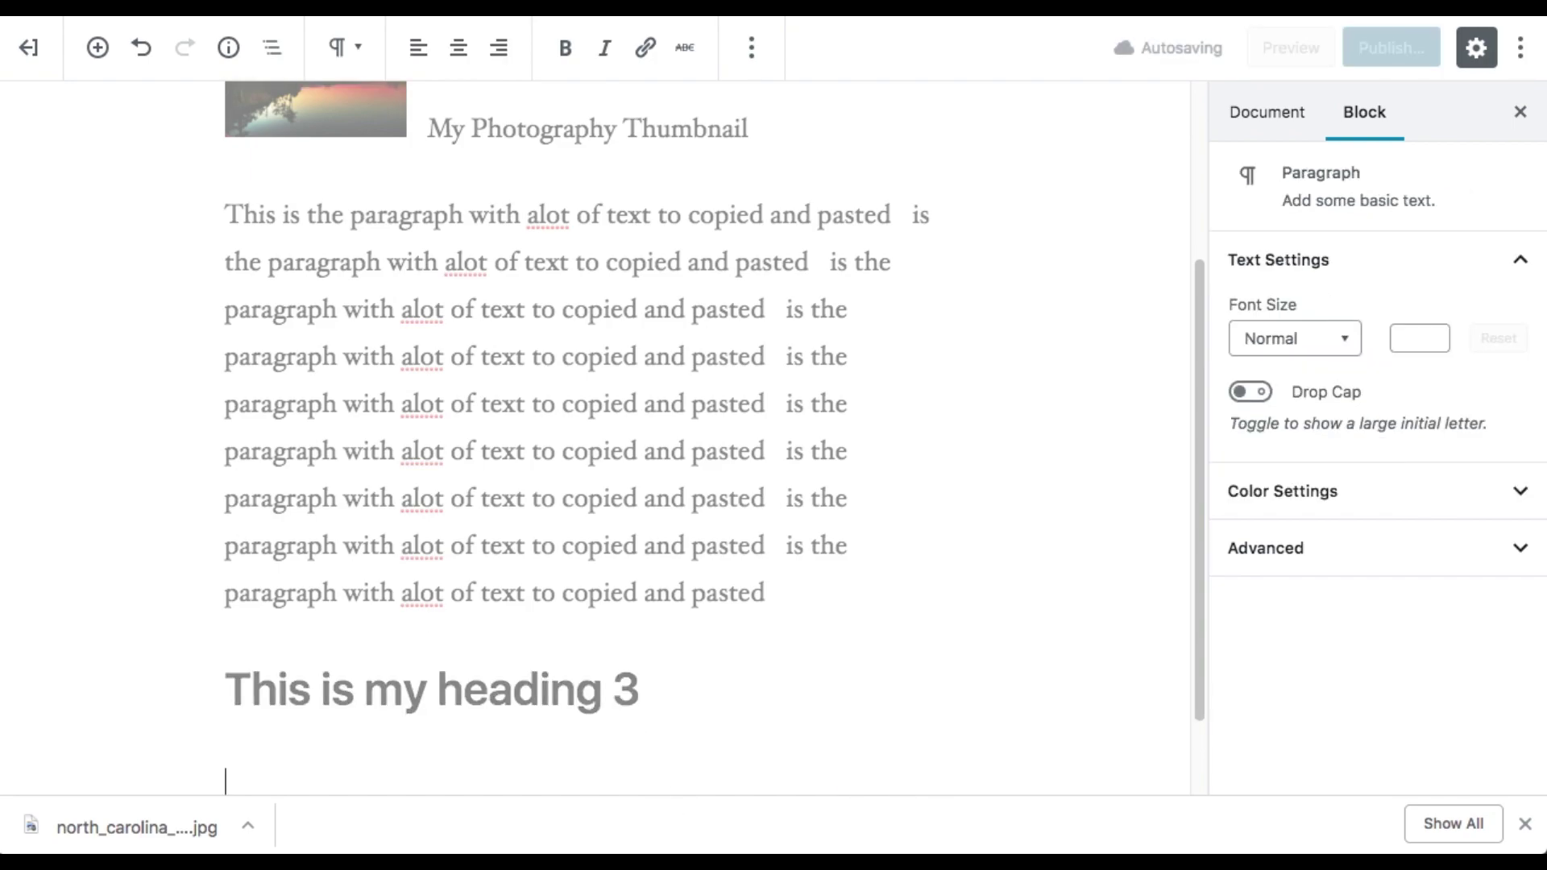
pyautogui.click(171, 771)
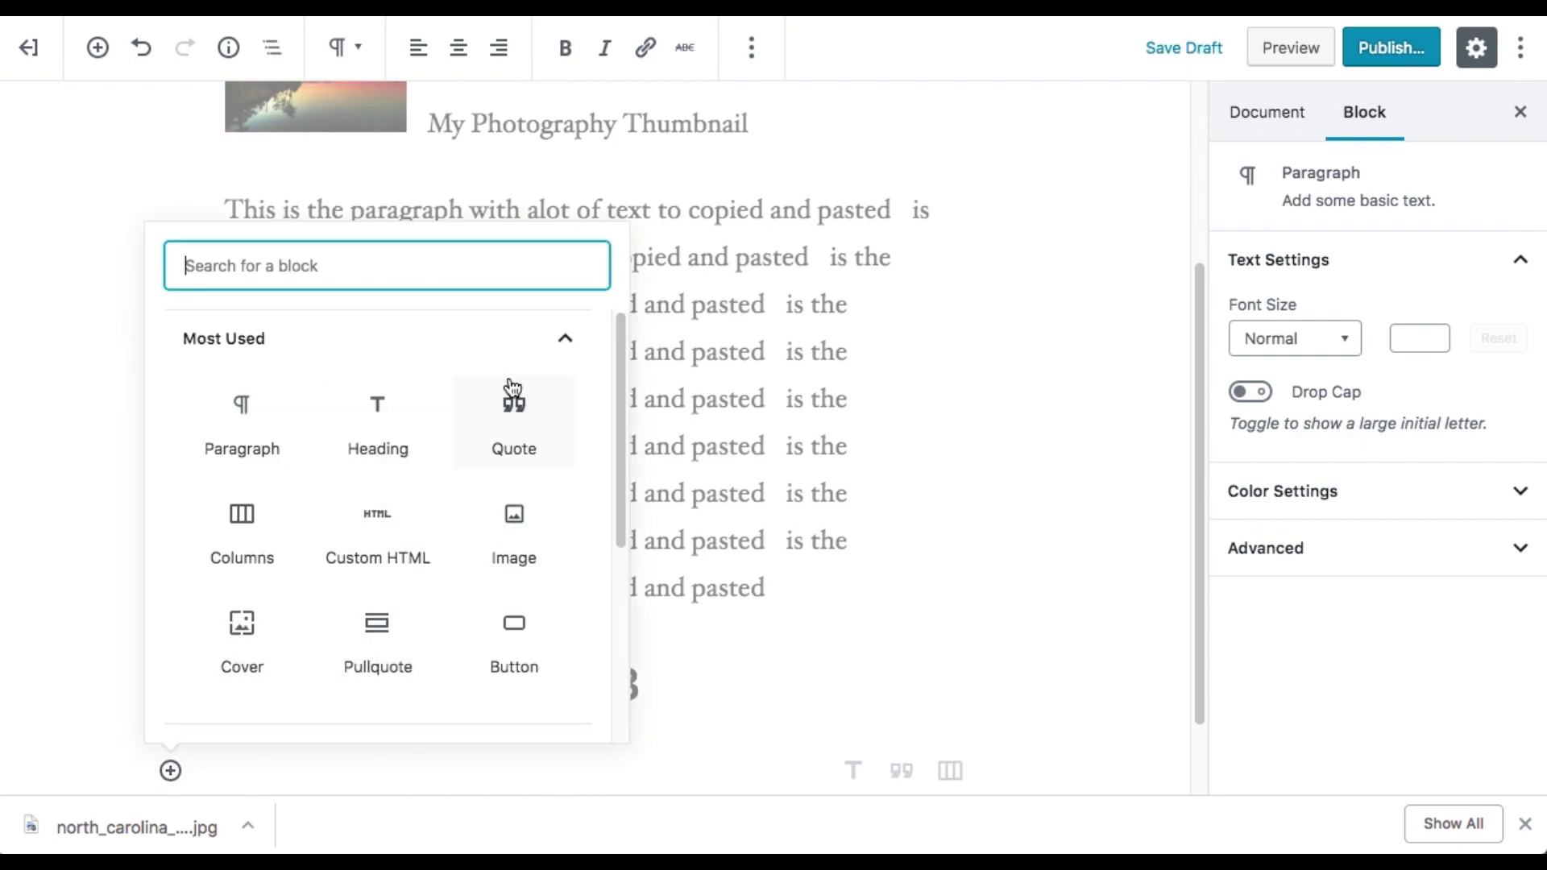
pyautogui.click(564, 358)
pyautogui.click(573, 445)
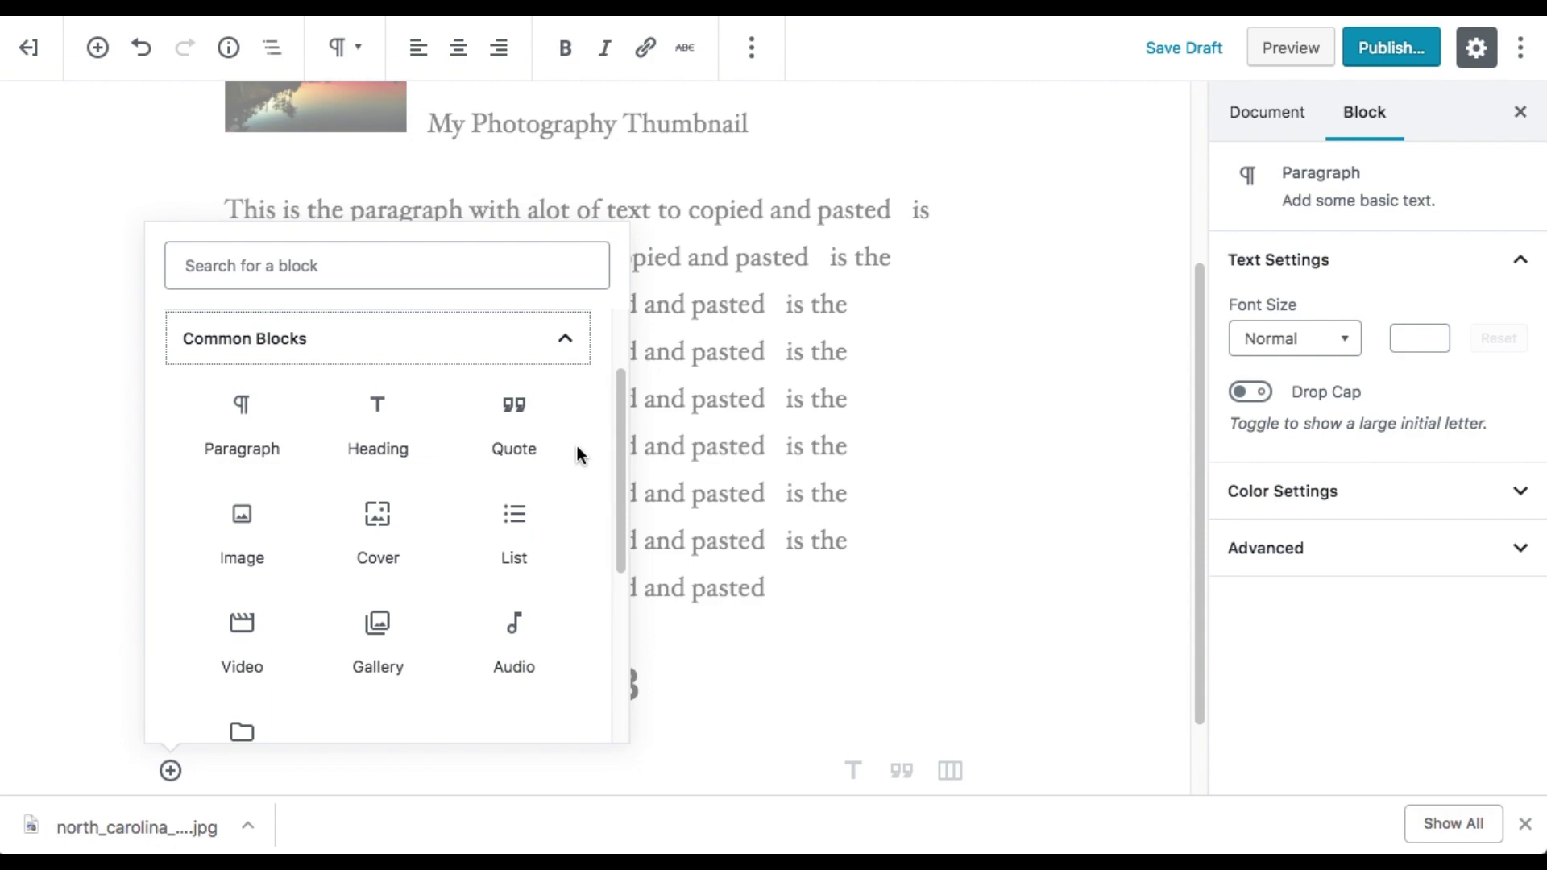
pyautogui.click(511, 439)
pyautogui.write('T')
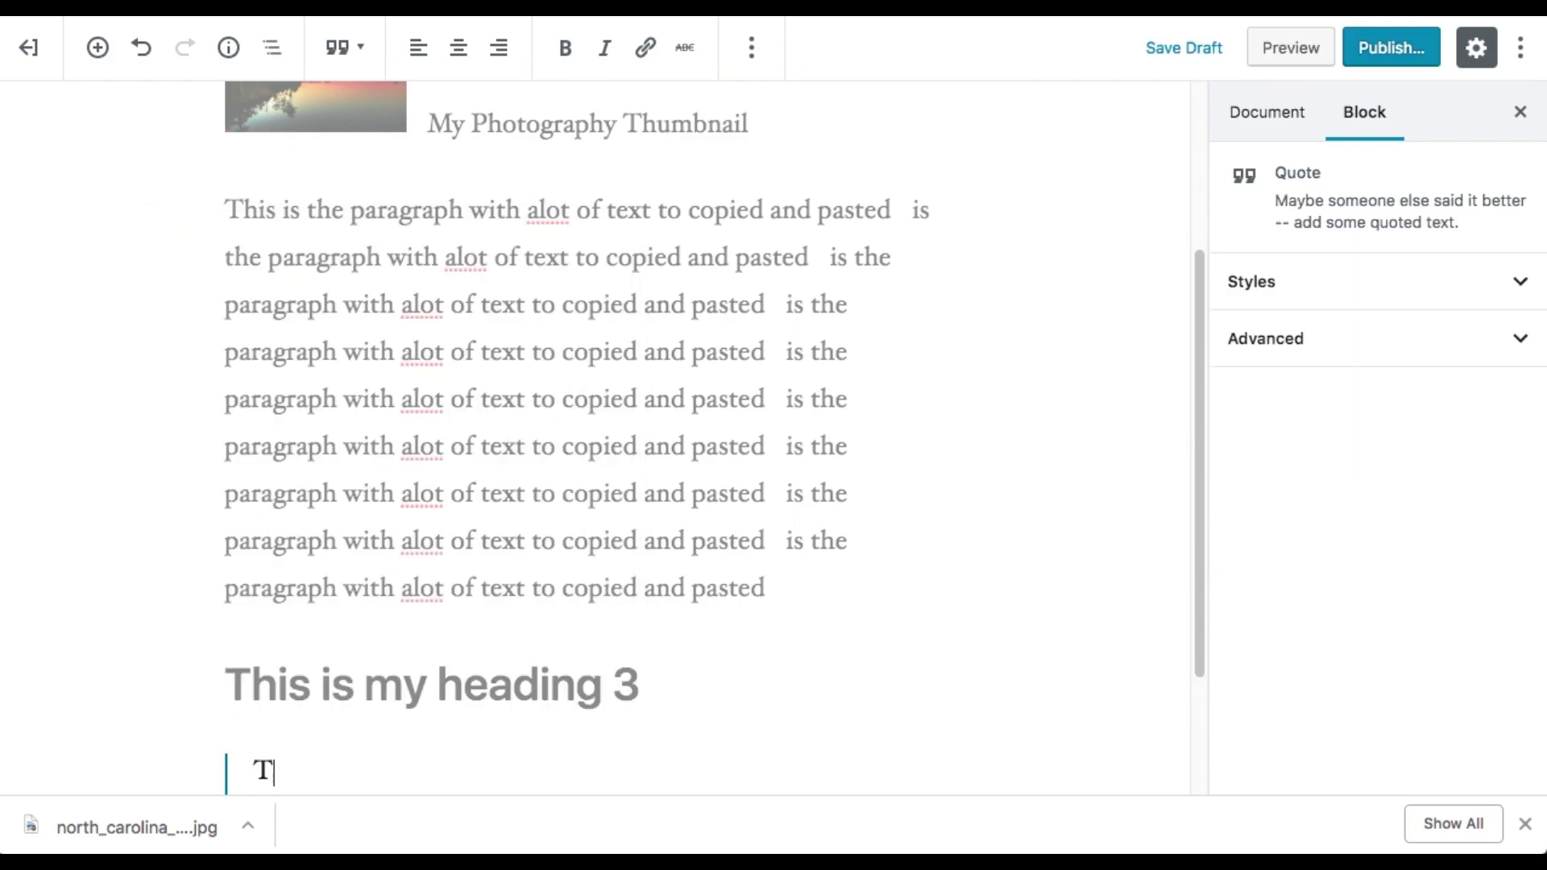
pyautogui.write('Where i will')
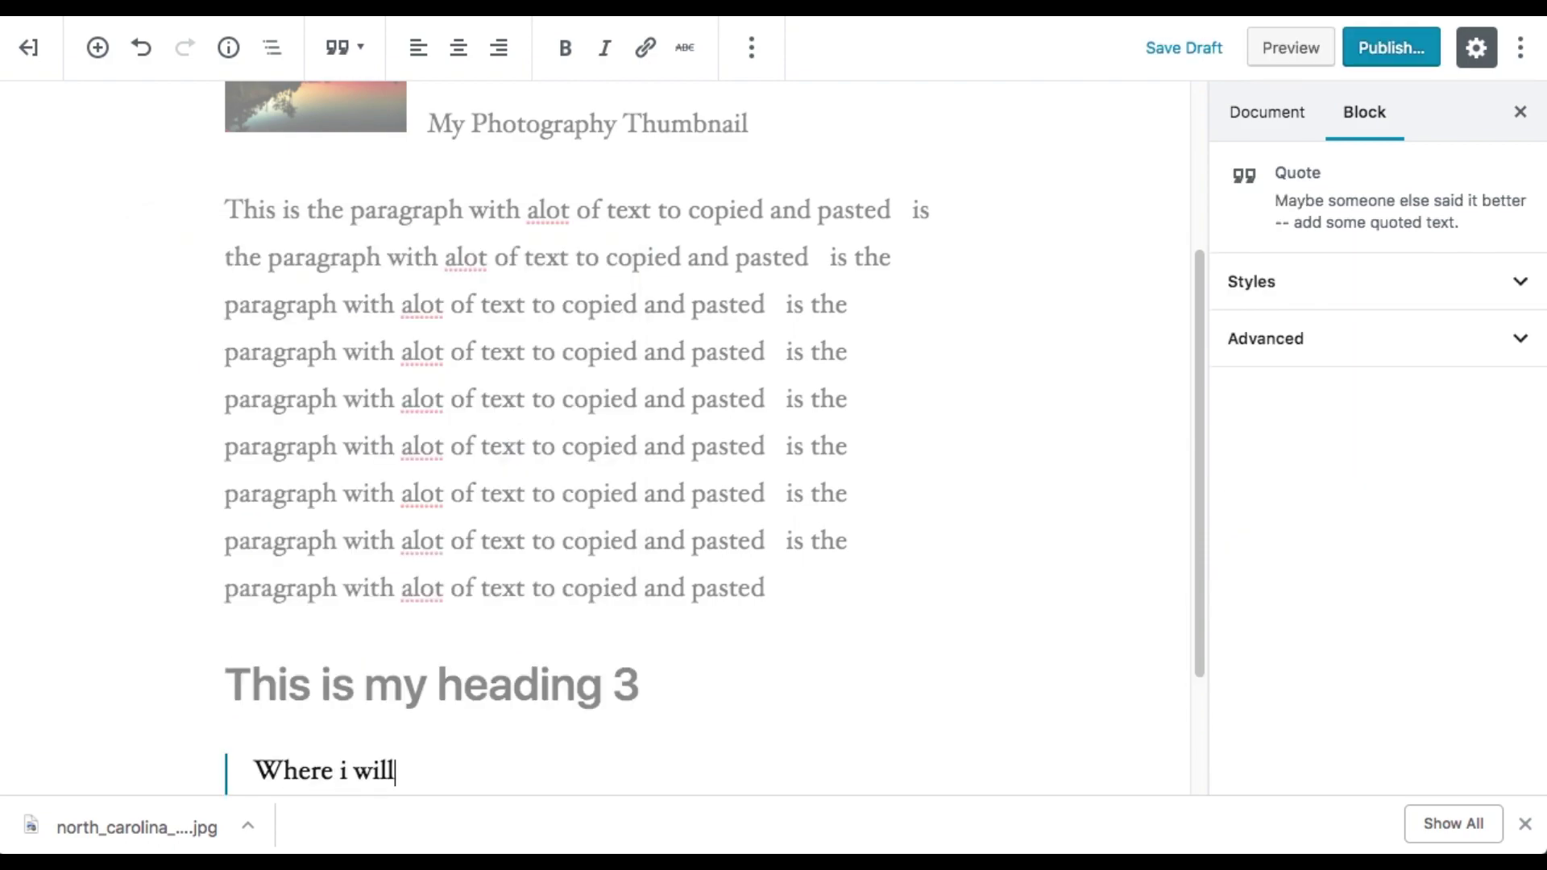
pyautogui.write(' enter my quotes')
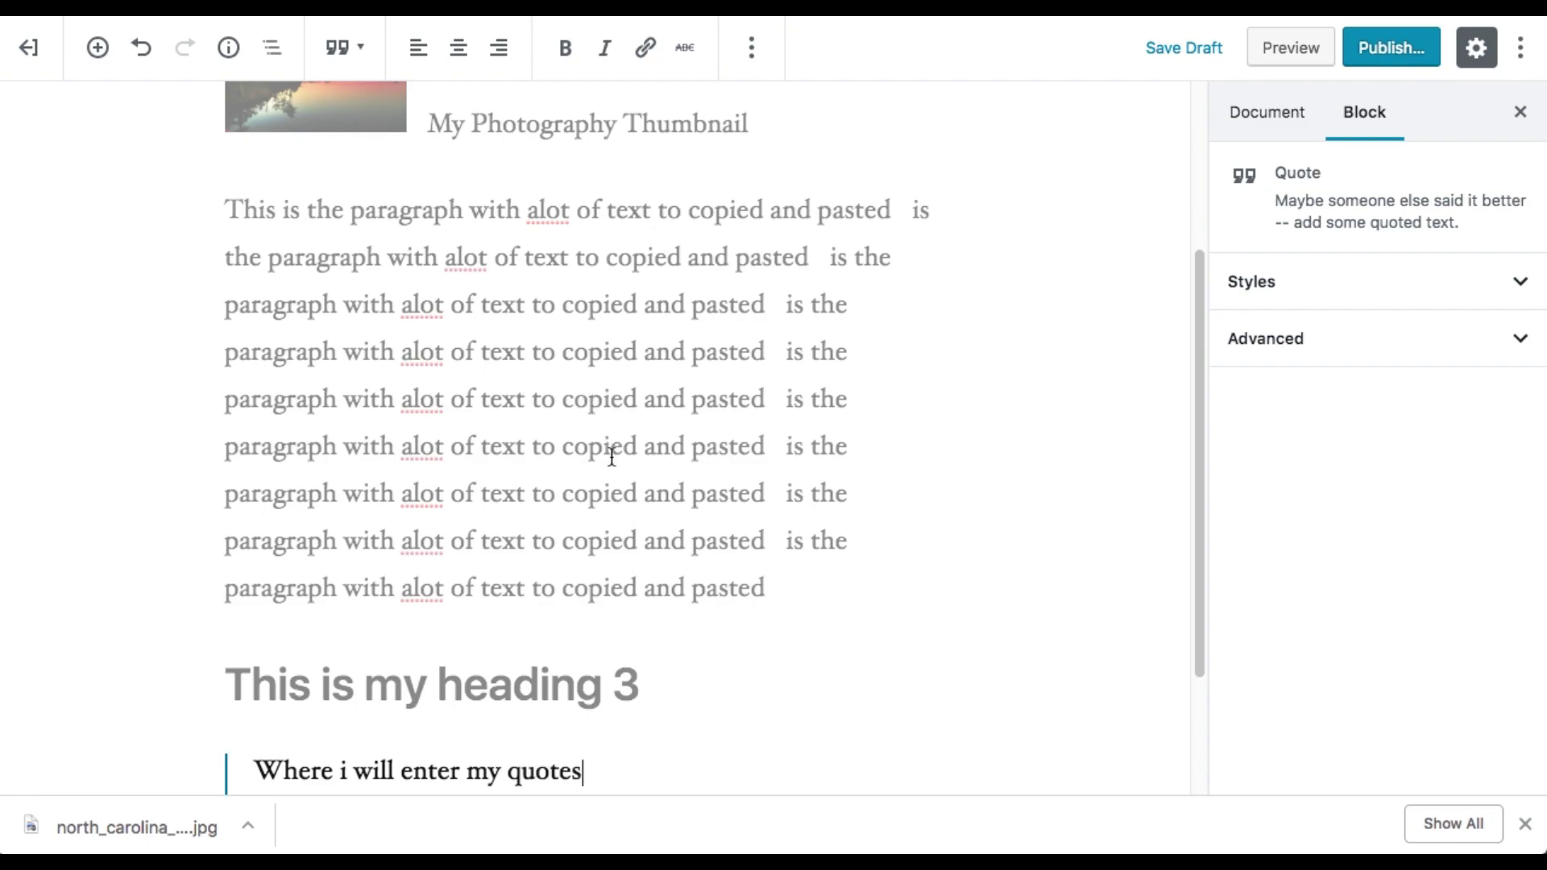
# - Dismiss the browser's download bar and add "abc" as the quote's citation
pyautogui.scroll(-1, 611, 457)
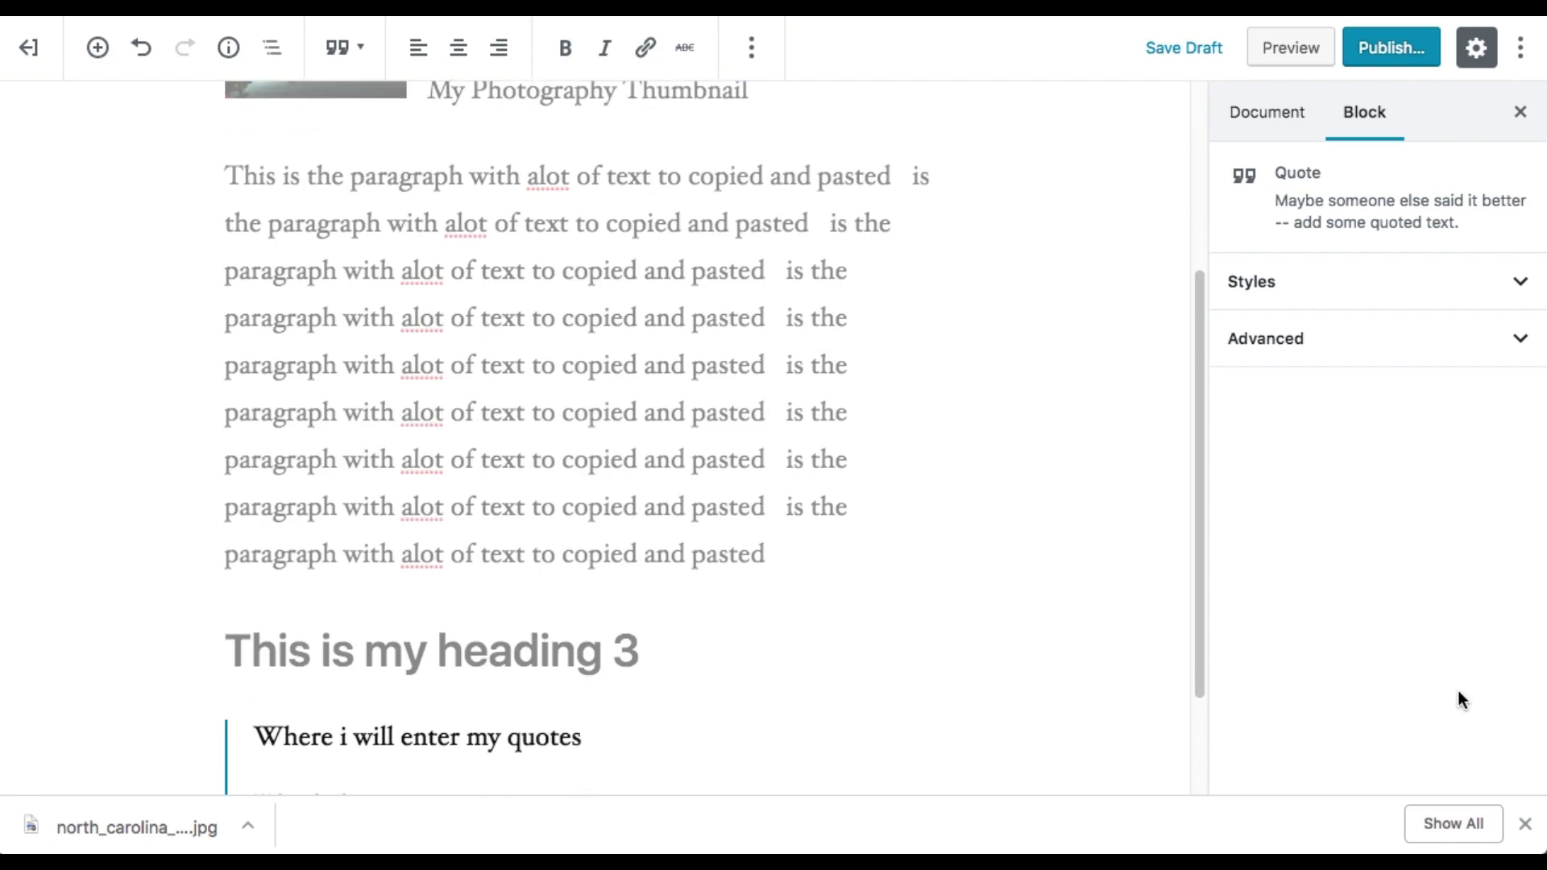
pyautogui.click(1524, 823)
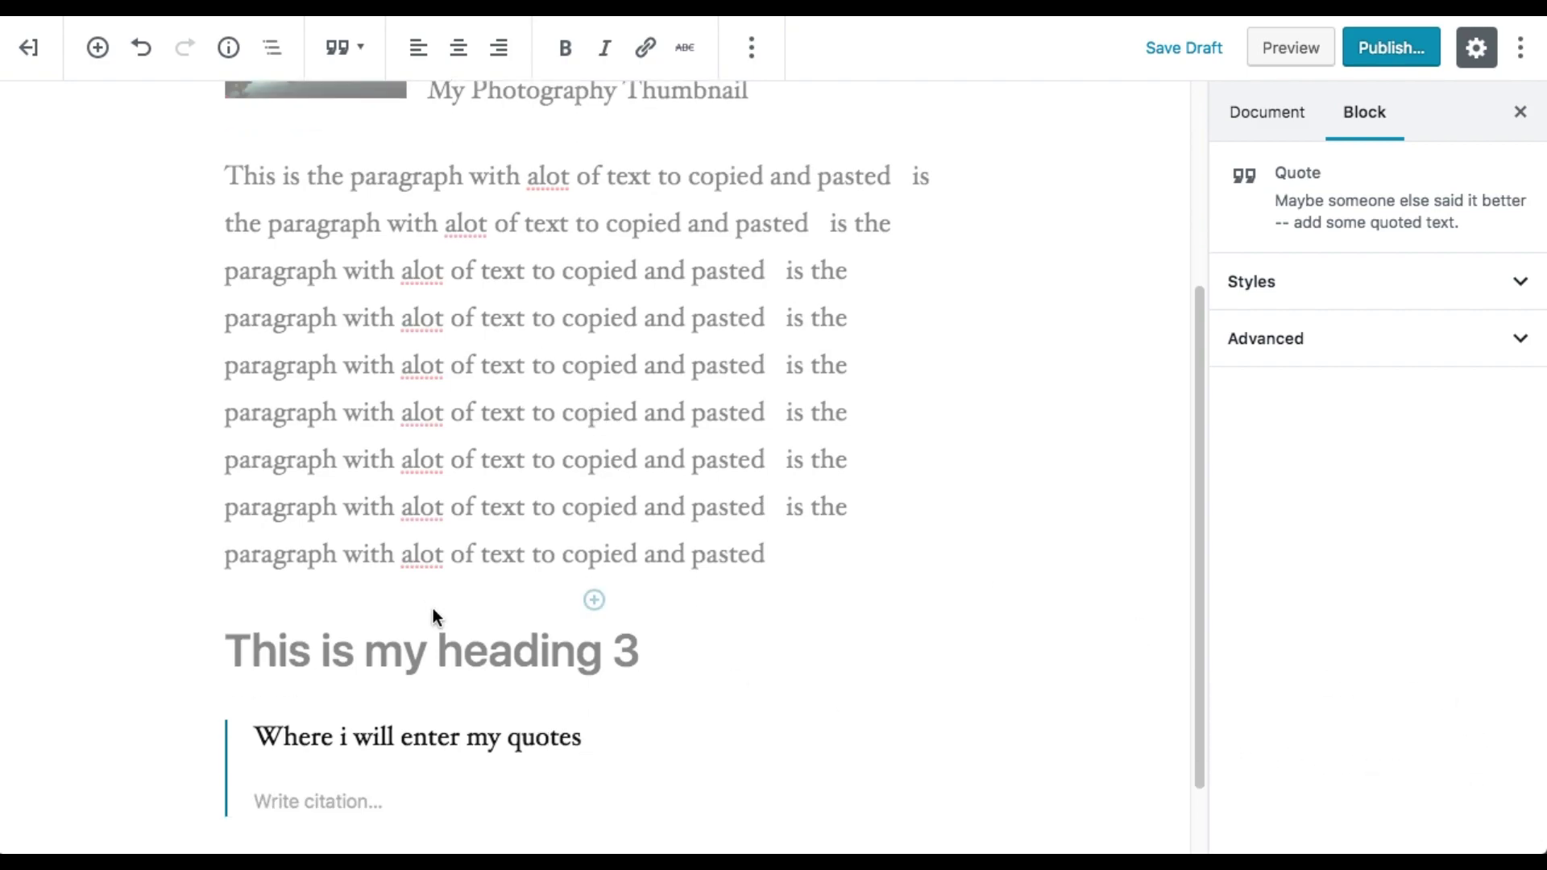
pyautogui.click(377, 804)
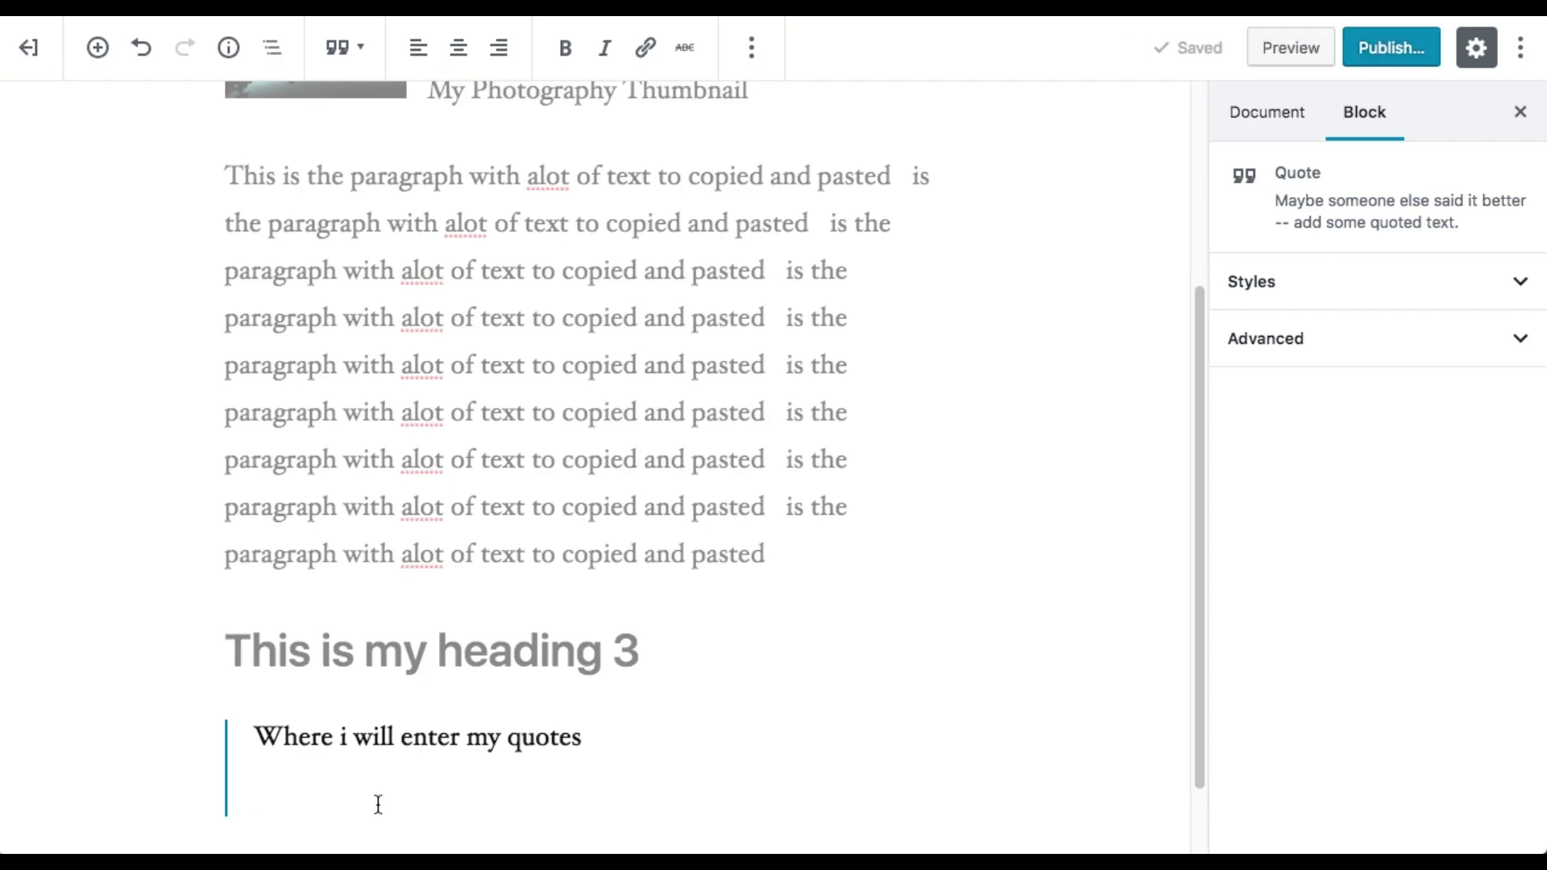
pyautogui.write('abc')
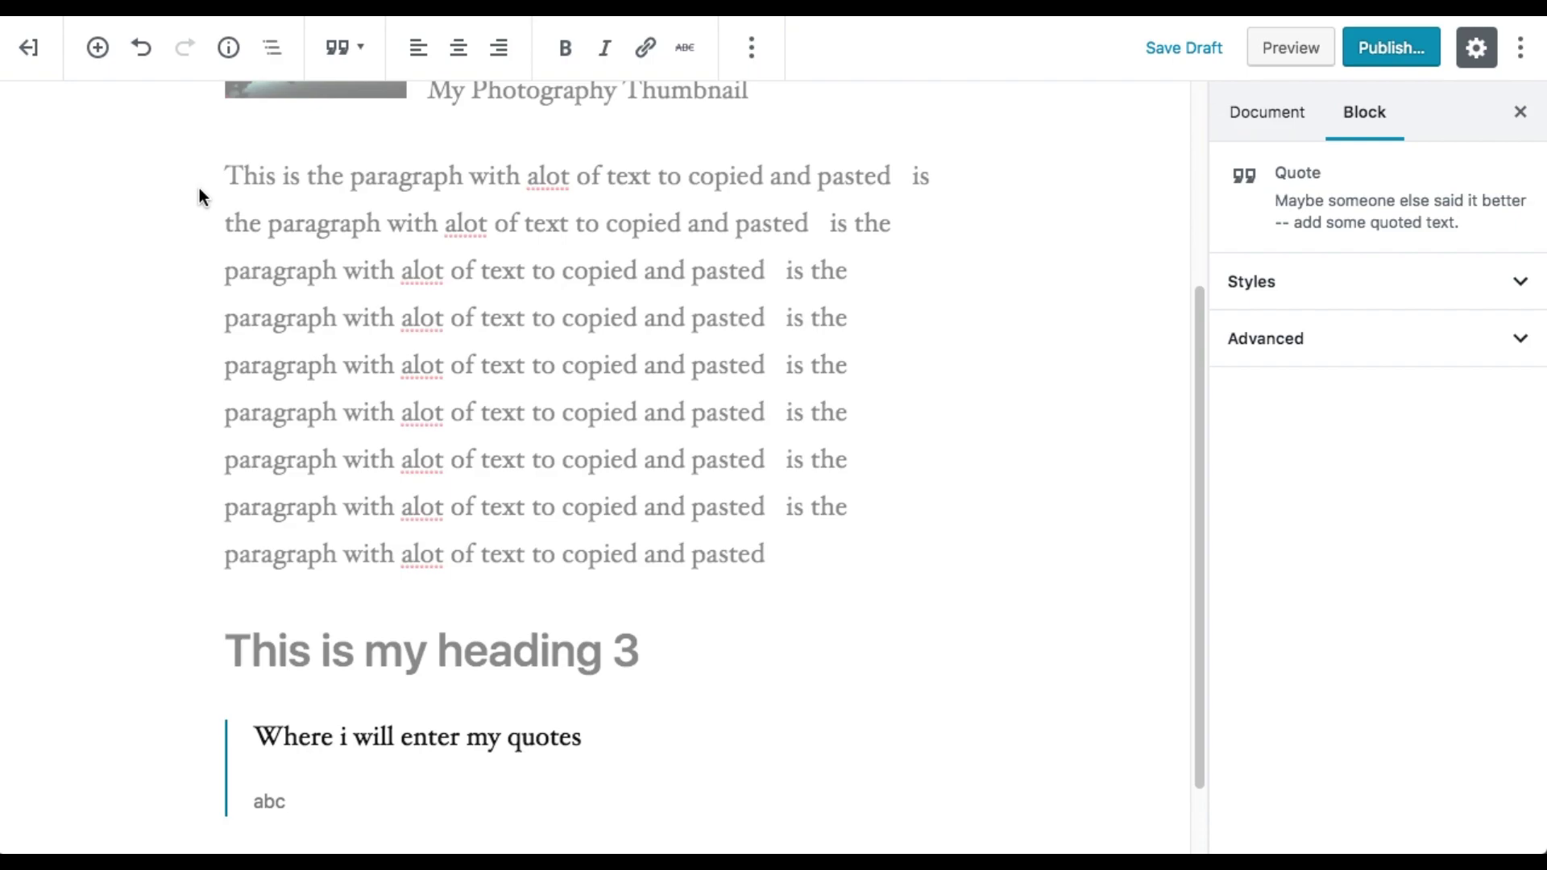
# - Add an Image block below the quote and fill it with the North Carolina sunset image from the media library
pyautogui.press('Return')
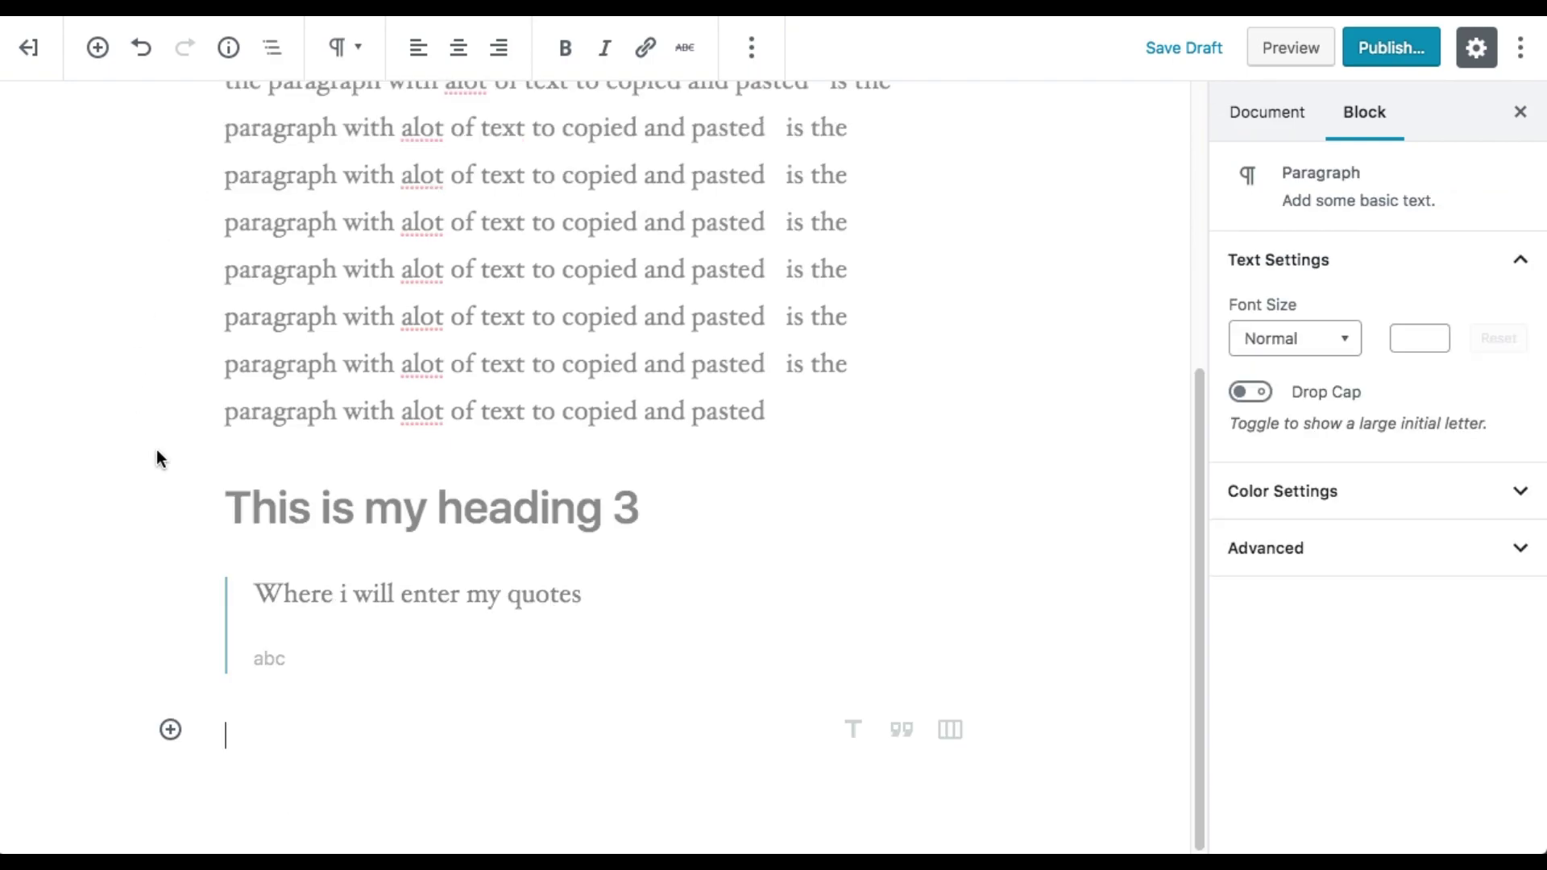
pyautogui.click(170, 729)
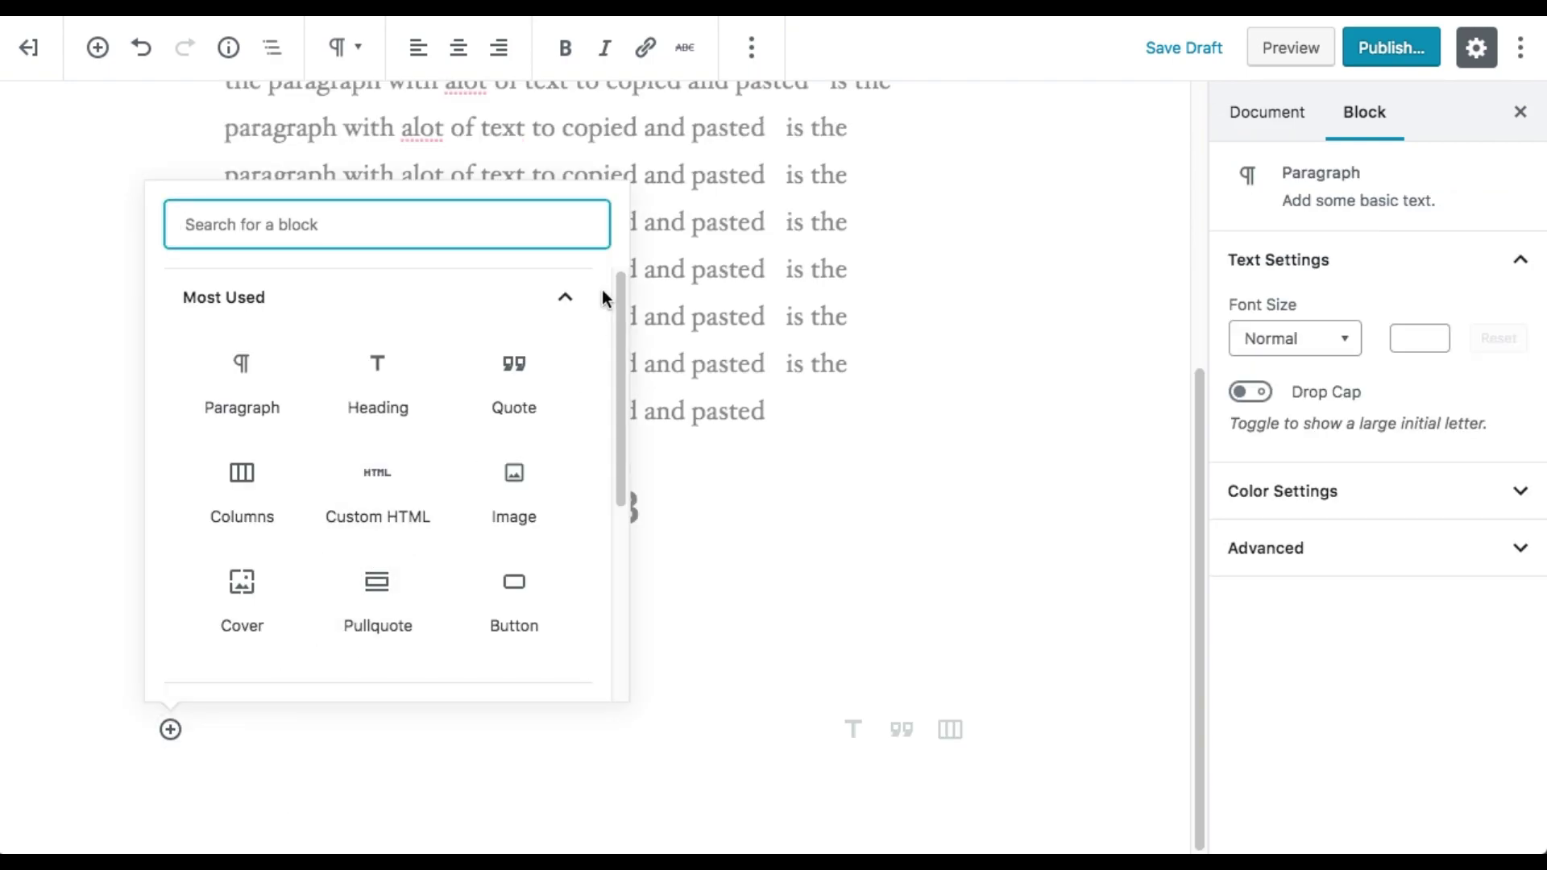
pyautogui.click(580, 310)
pyautogui.click(584, 411)
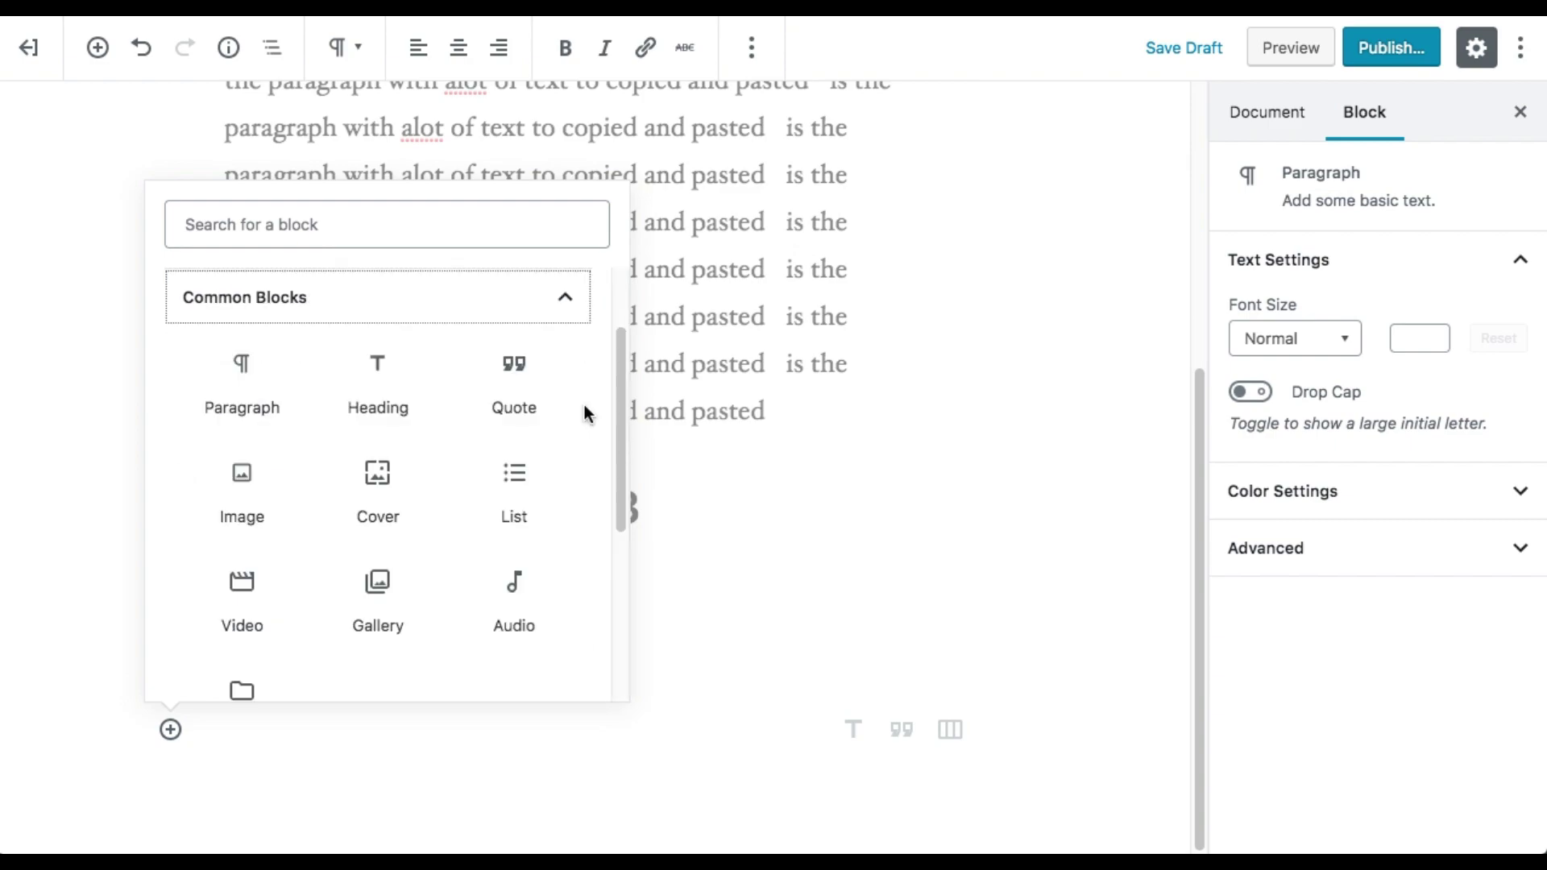
pyautogui.click(241, 496)
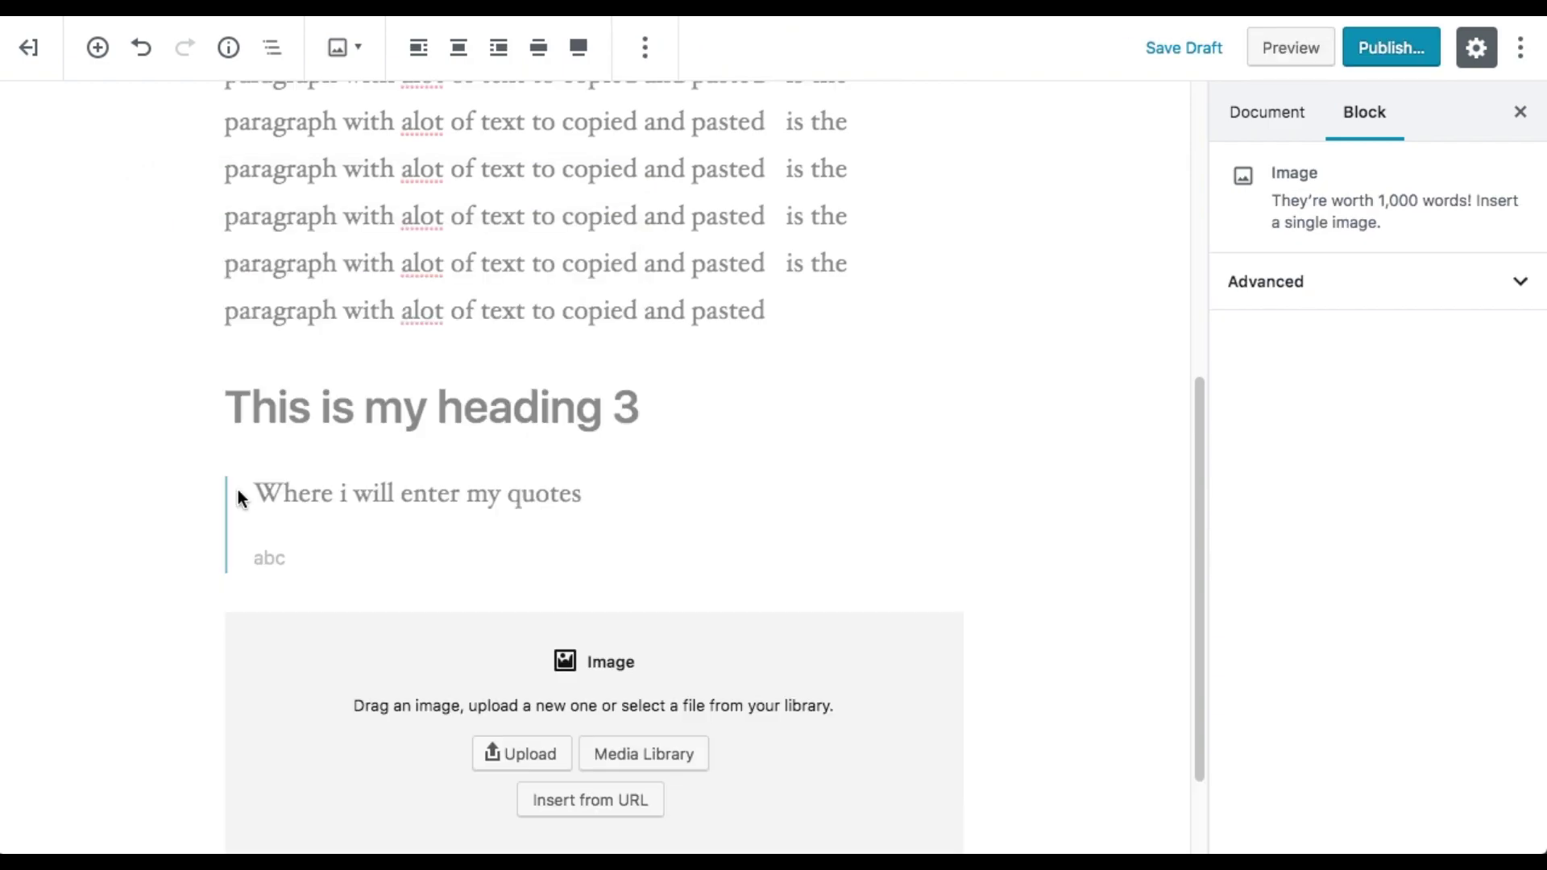
pyautogui.click(659, 754)
pyautogui.click(165, 330)
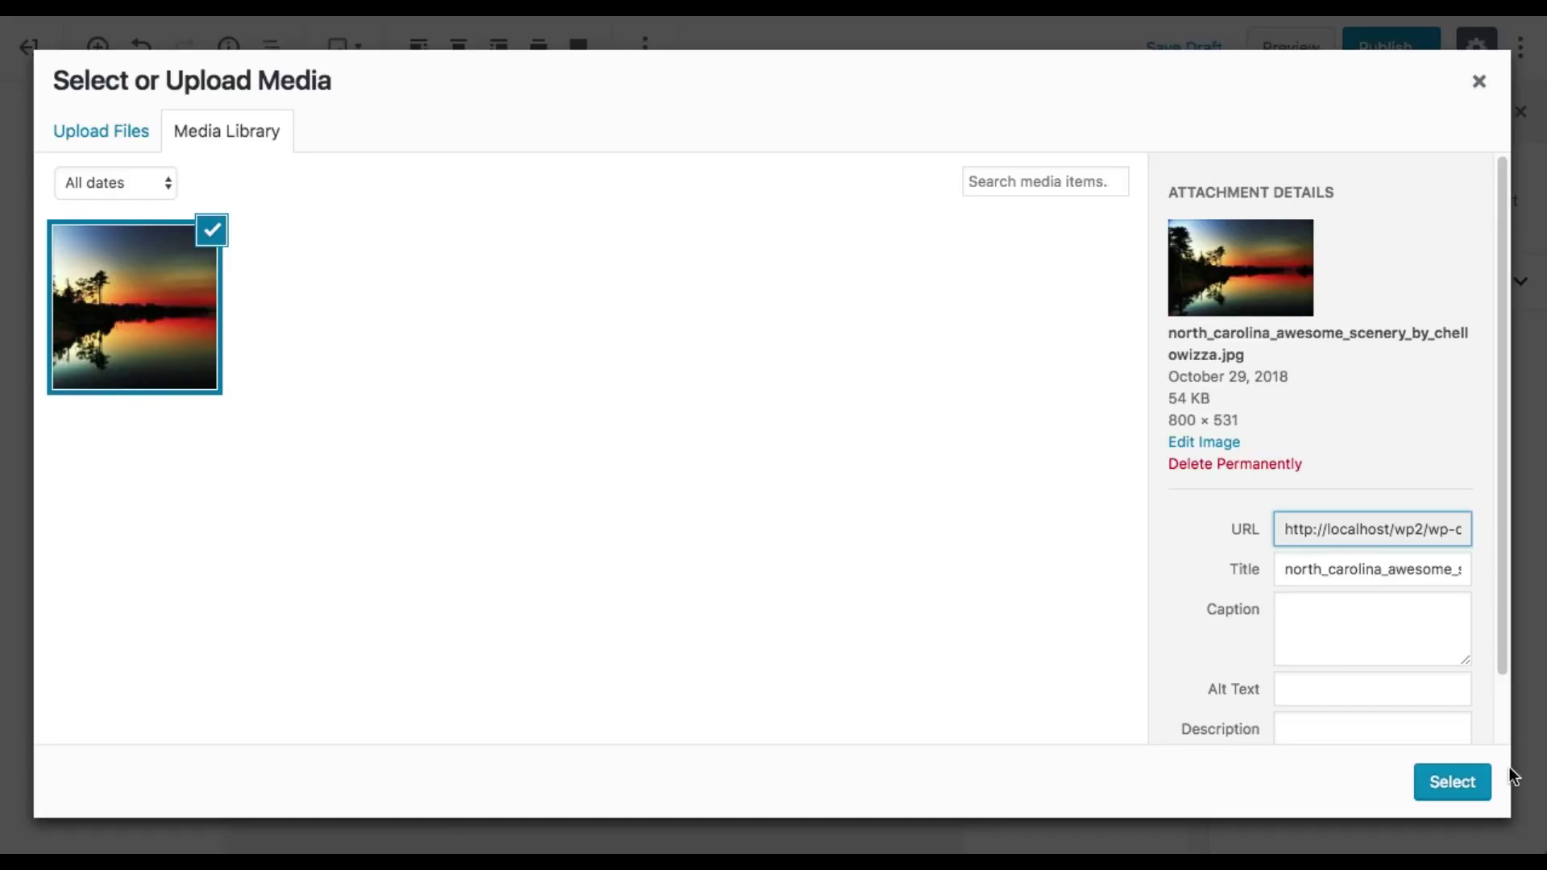
pyautogui.click(1474, 785)
pyautogui.scroll(-4, 698, 563)
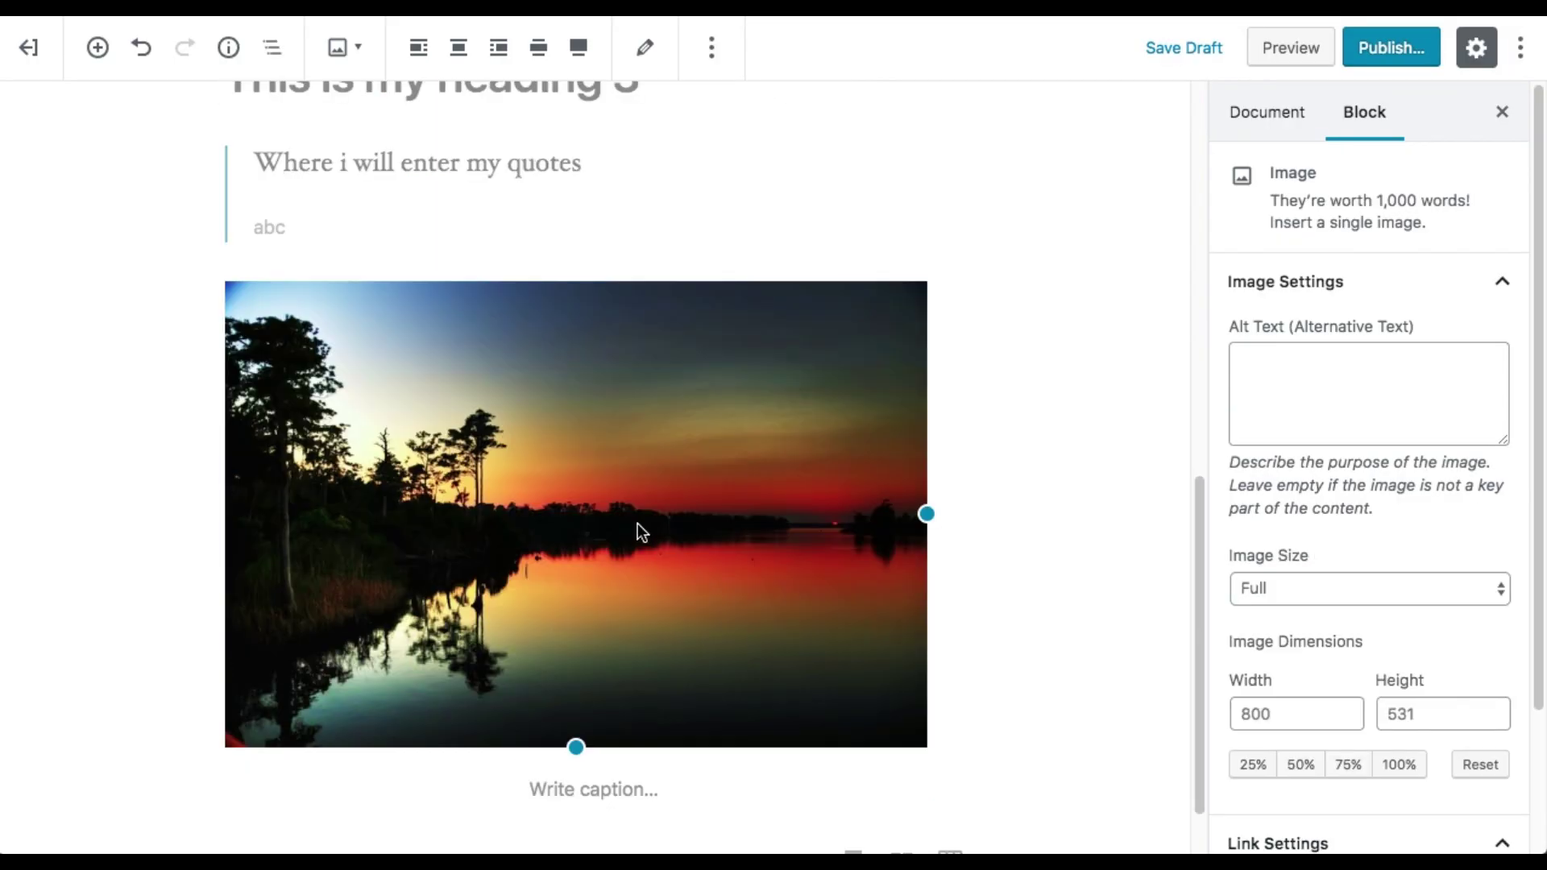
# - Transform the sunset image into a Cover block, title it "My Journey Begins" and start an empty block below
pyautogui.click(359, 61)
pyautogui.click(403, 171)
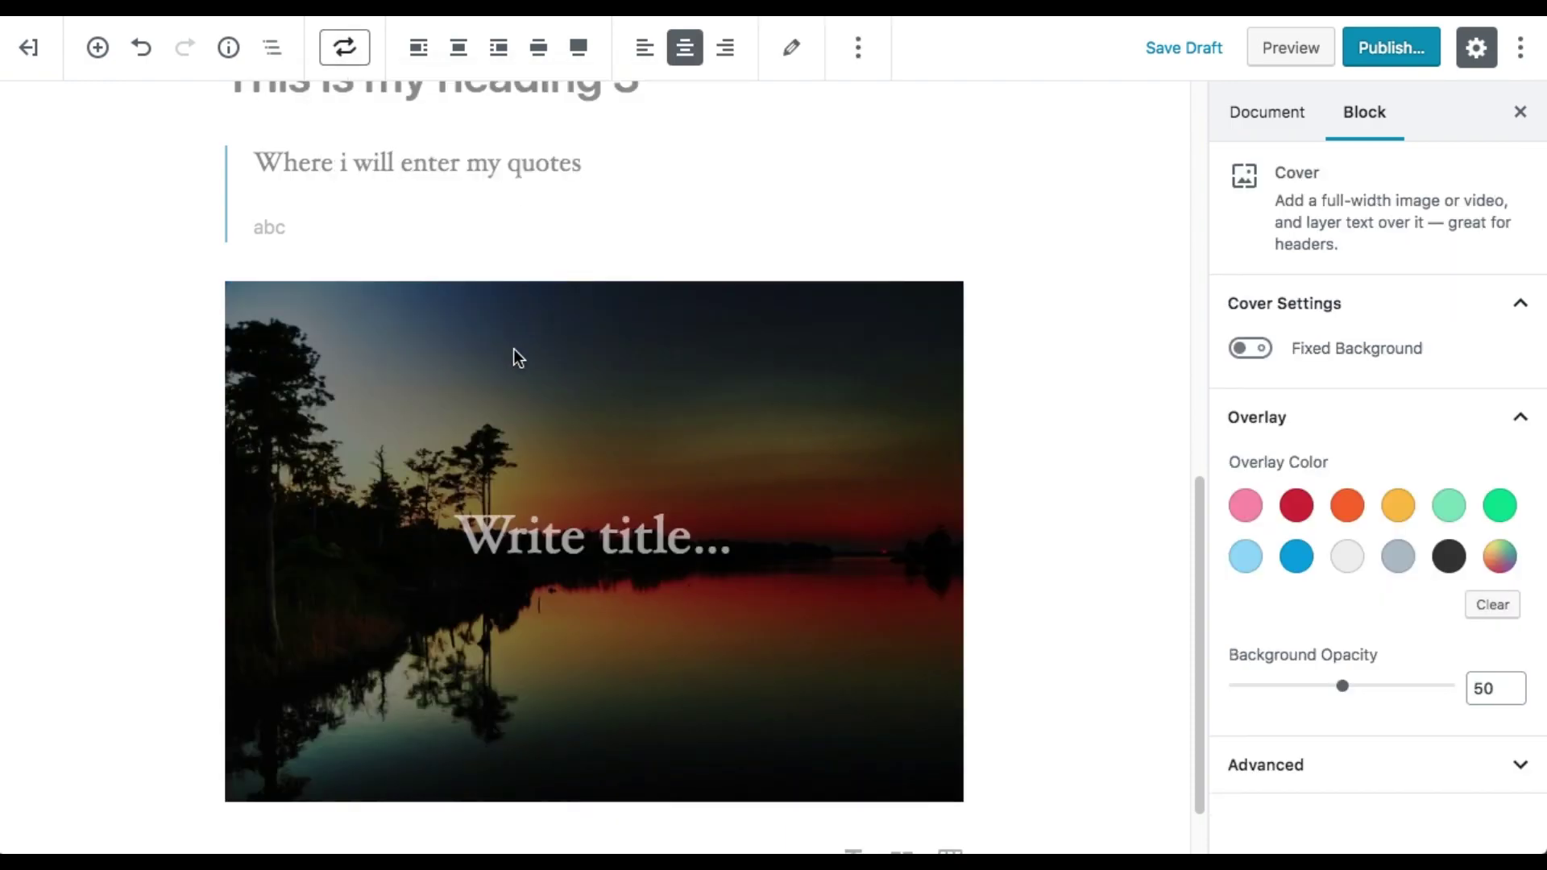
pyautogui.click(562, 513)
pyautogui.write('M')
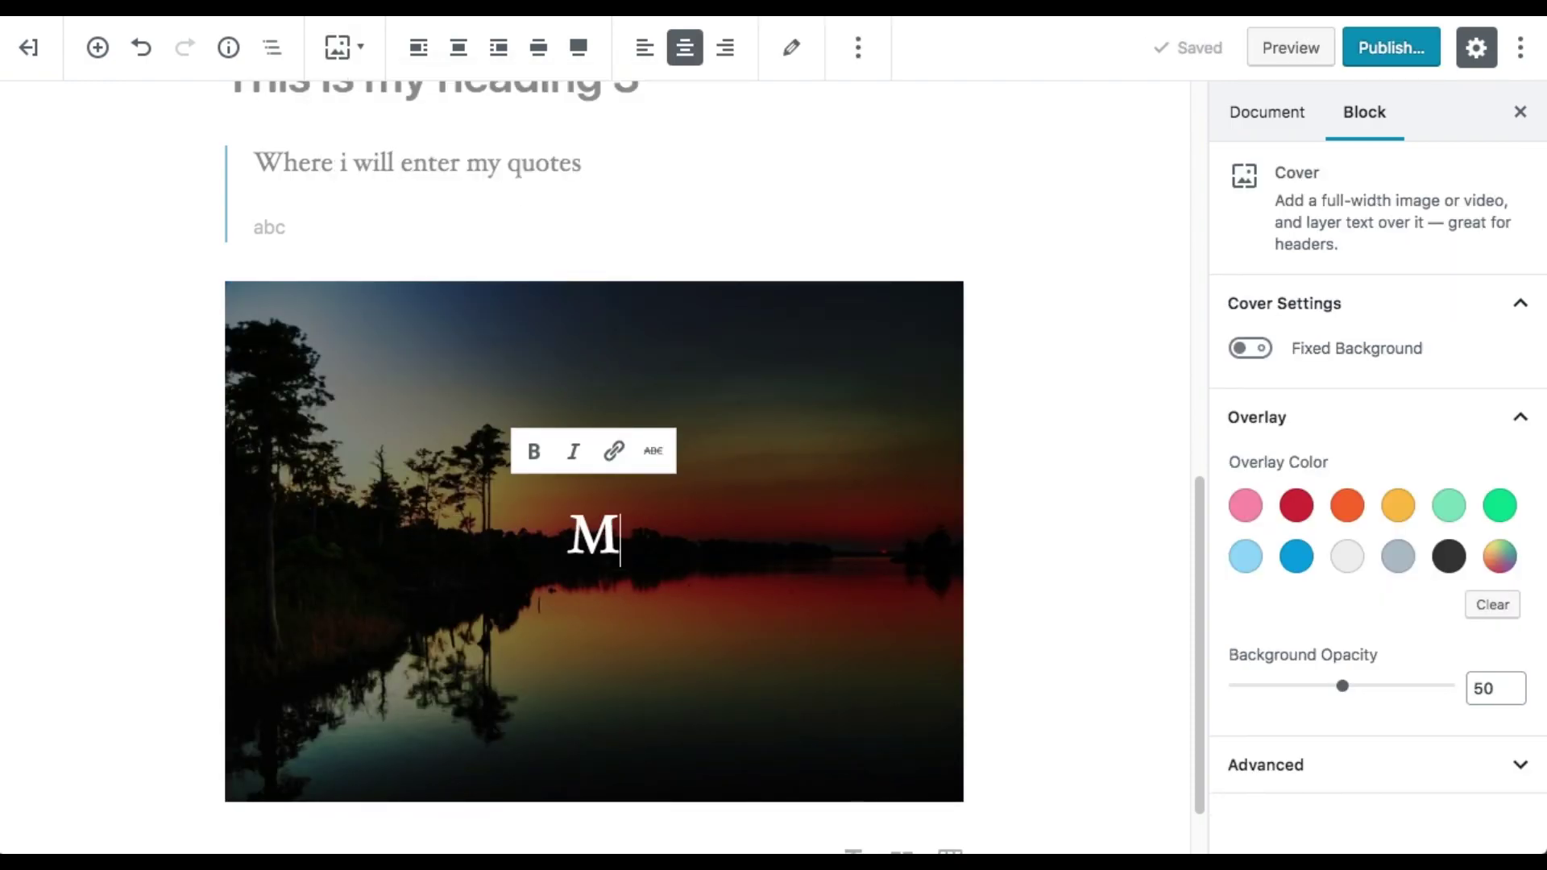
pyautogui.write('y Journ')
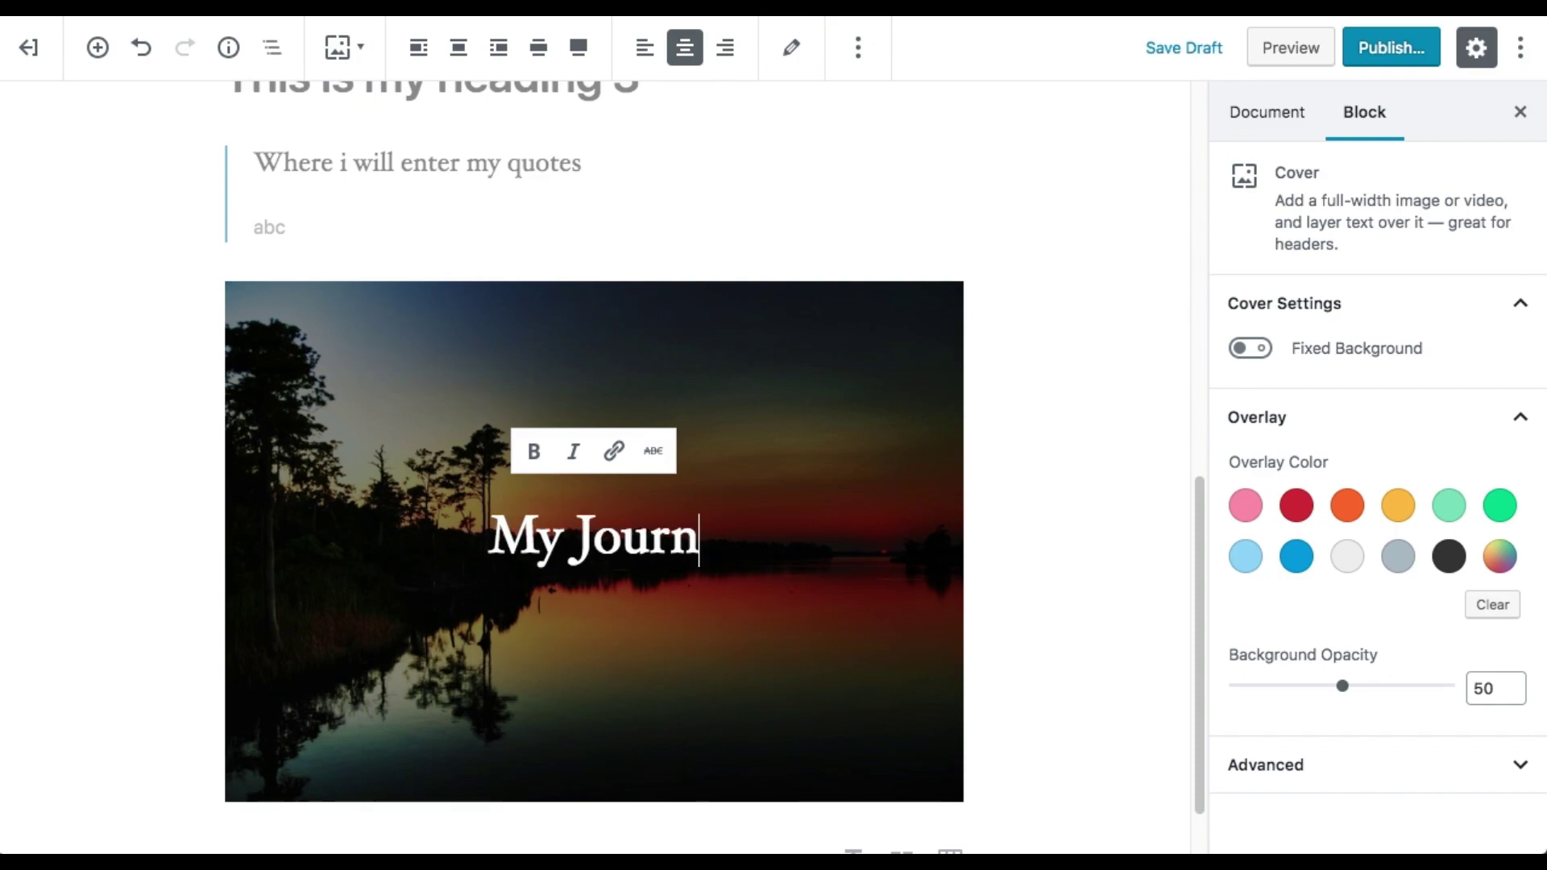
pyautogui.write('ey Begins')
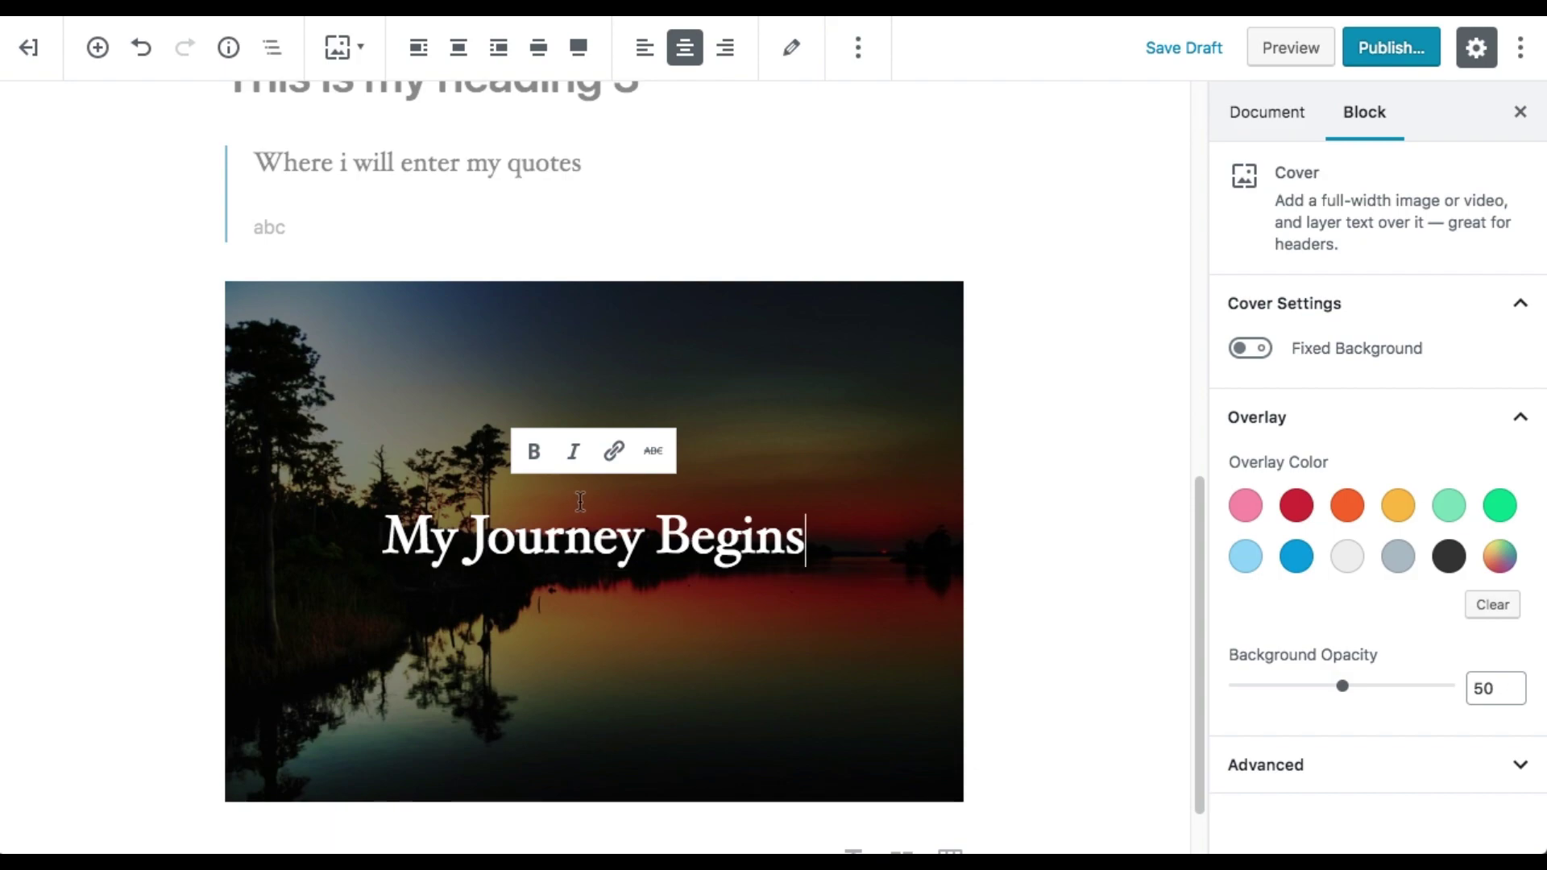
pyautogui.press('Return')
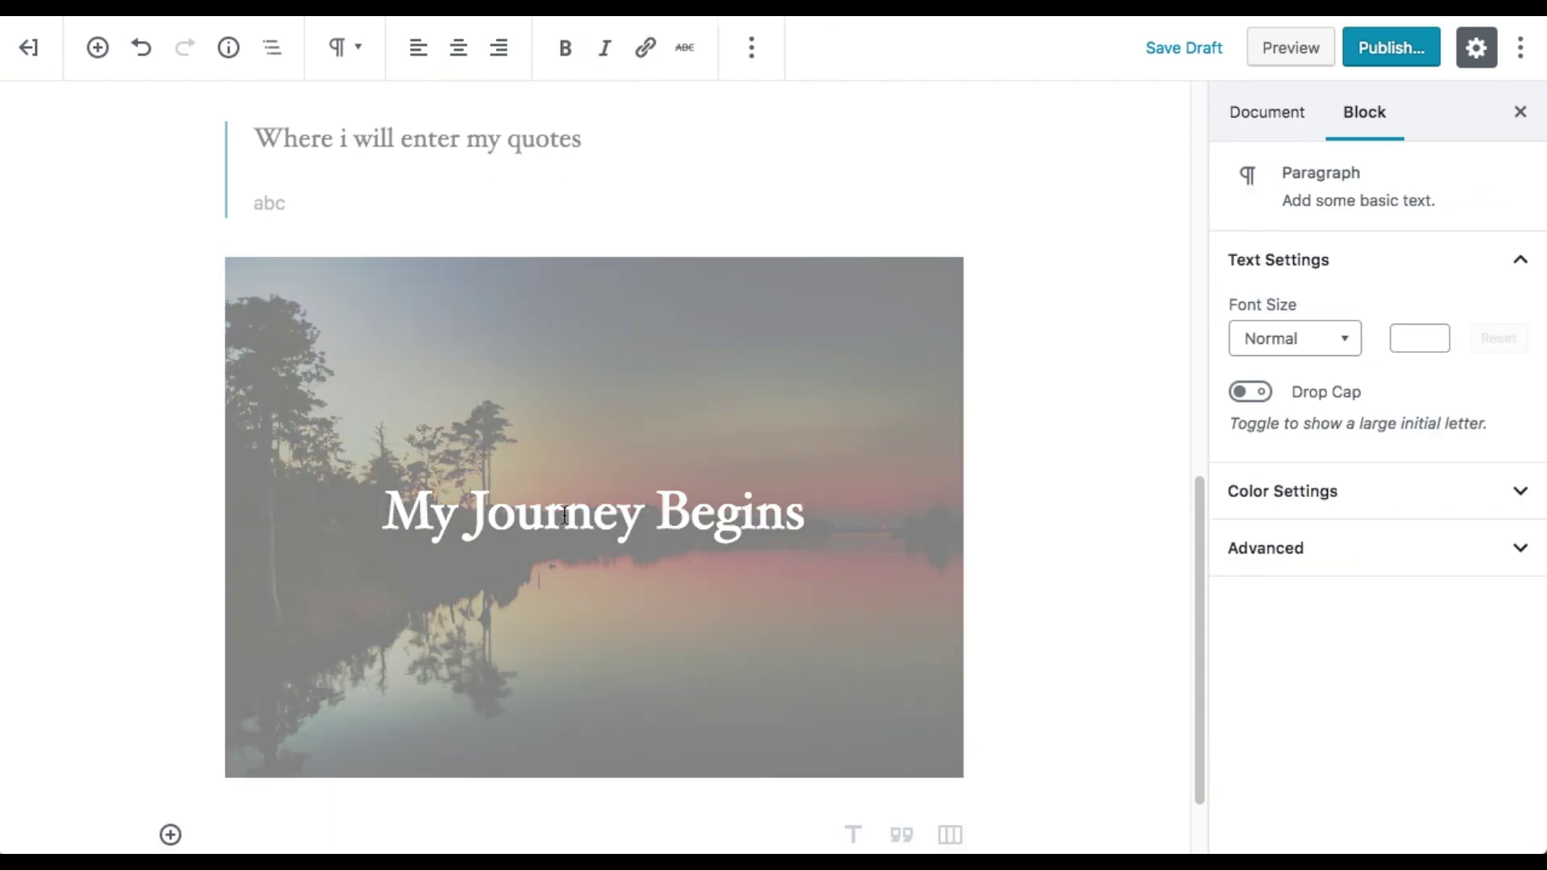
# - Try the cover image's full-width, wide-width, right, center and left block alignments in turn
pyautogui.click(486, 580)
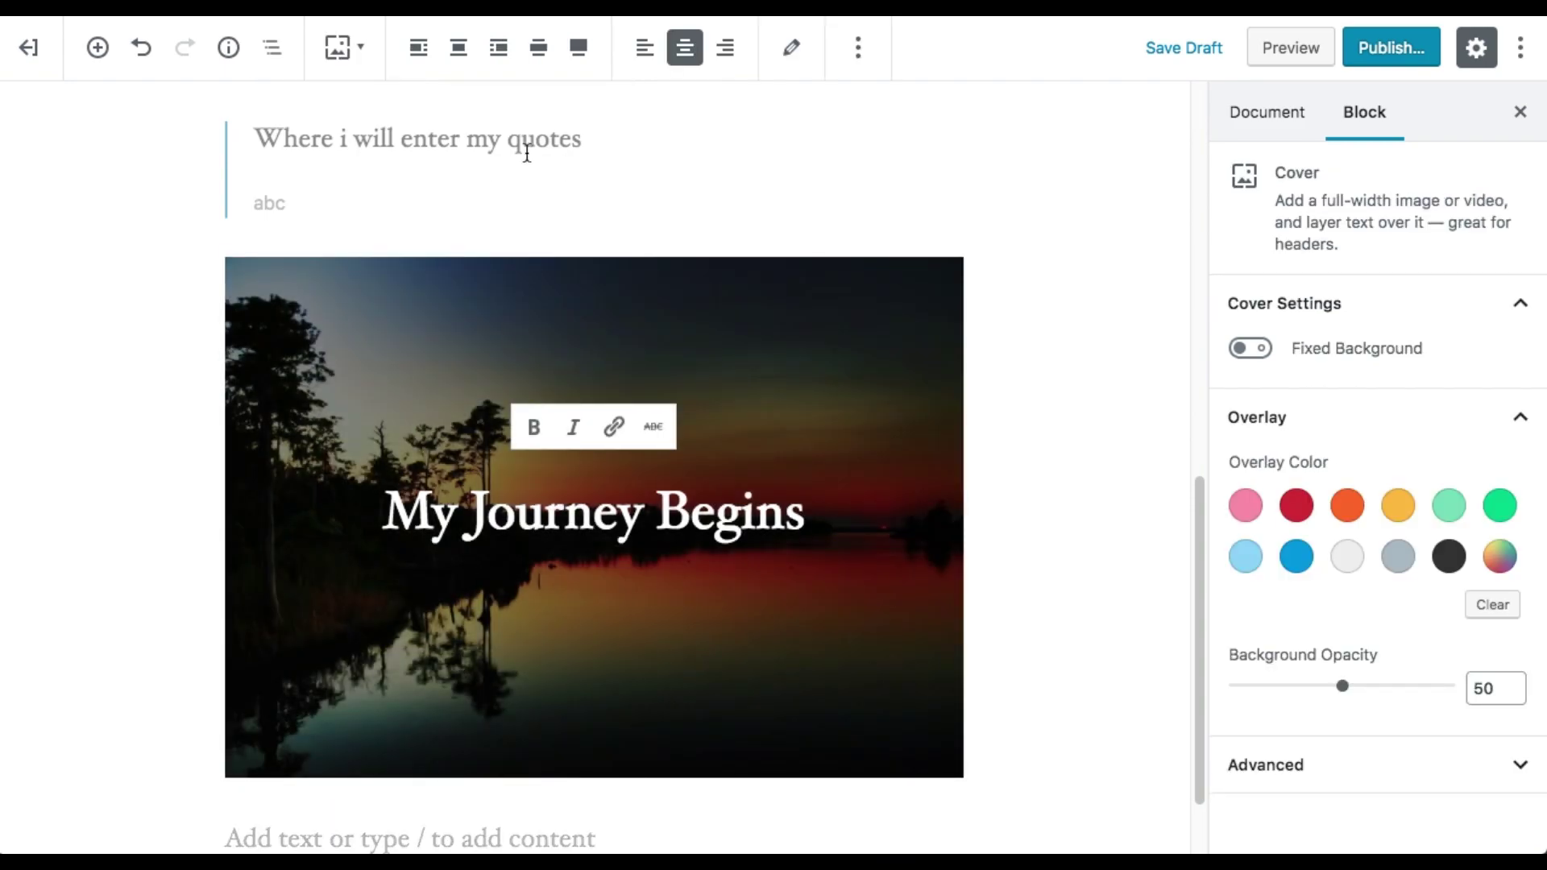
pyautogui.click(578, 50)
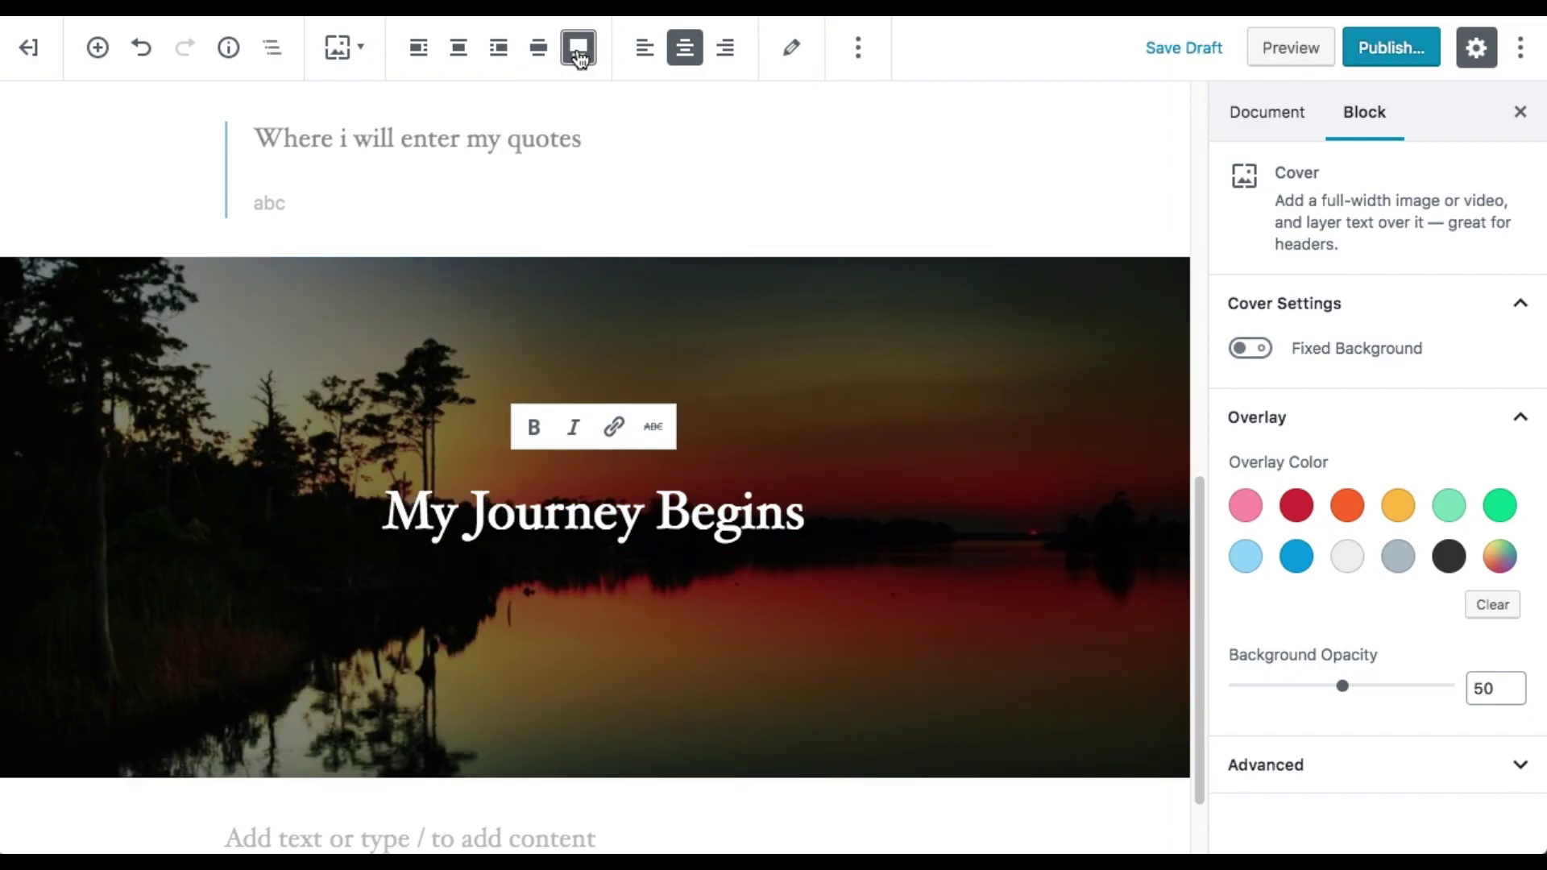
pyautogui.click(539, 48)
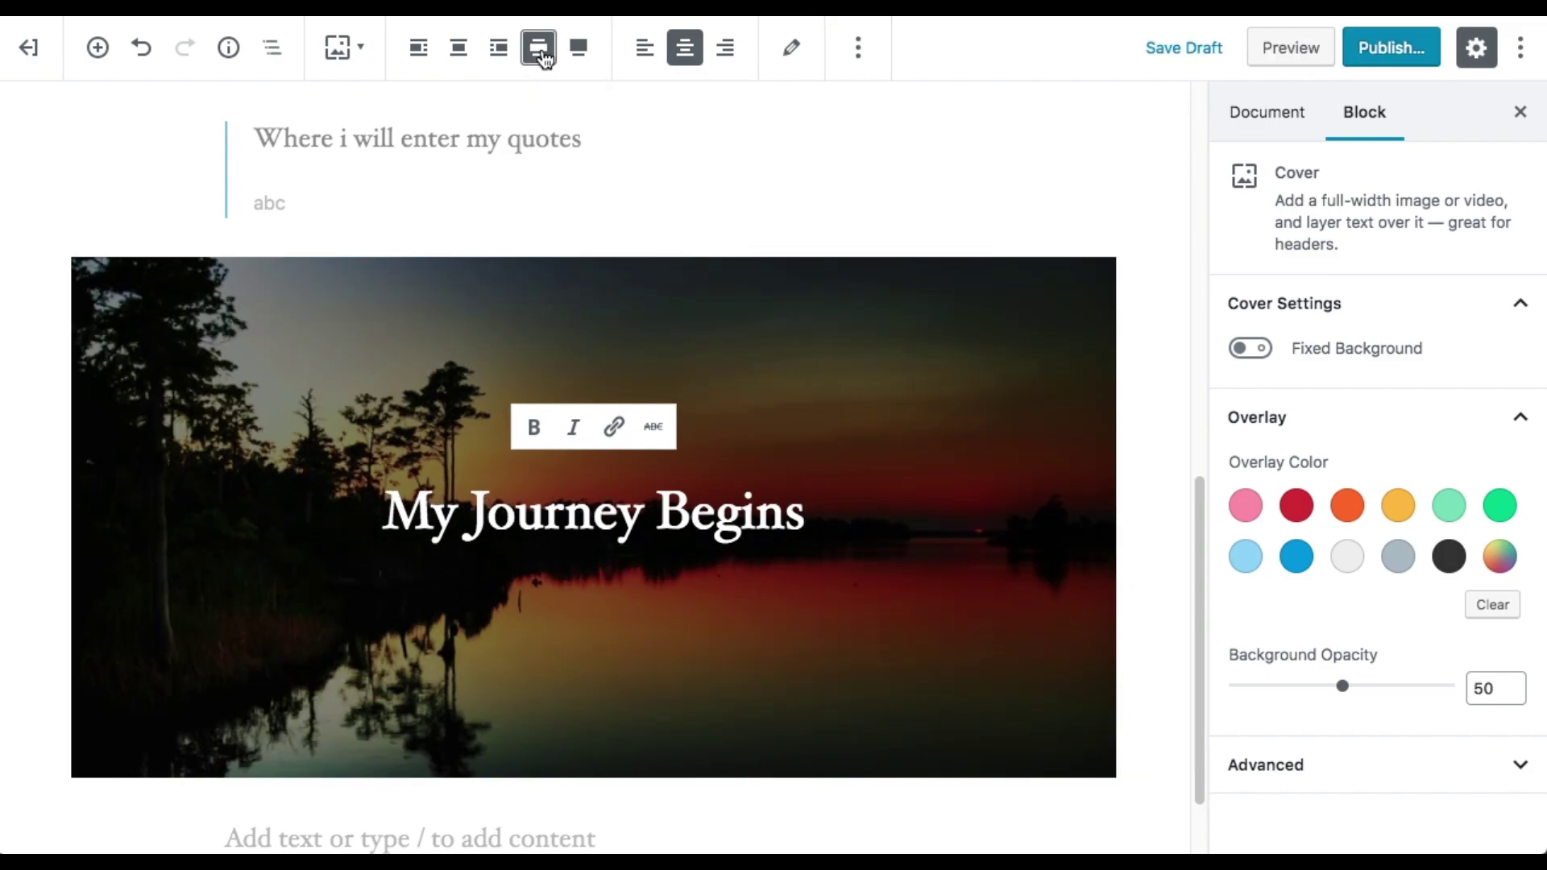
pyautogui.click(493, 52)
pyautogui.click(459, 50)
pyautogui.click(425, 52)
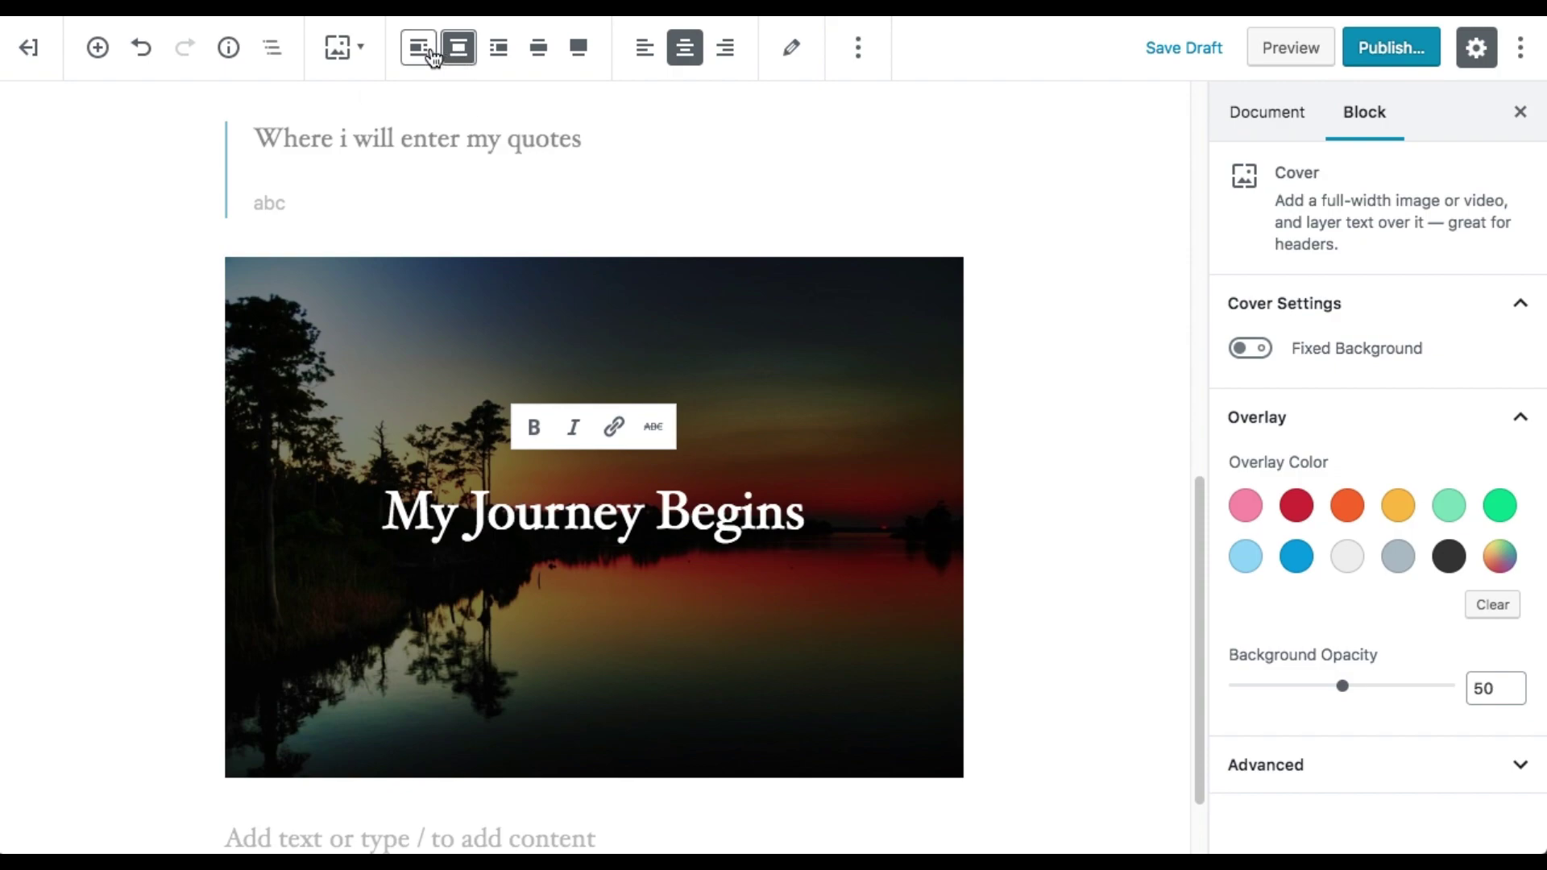
# - Set the sunset cover block to full width and add a List block in the empty block below it
pyautogui.click(579, 50)
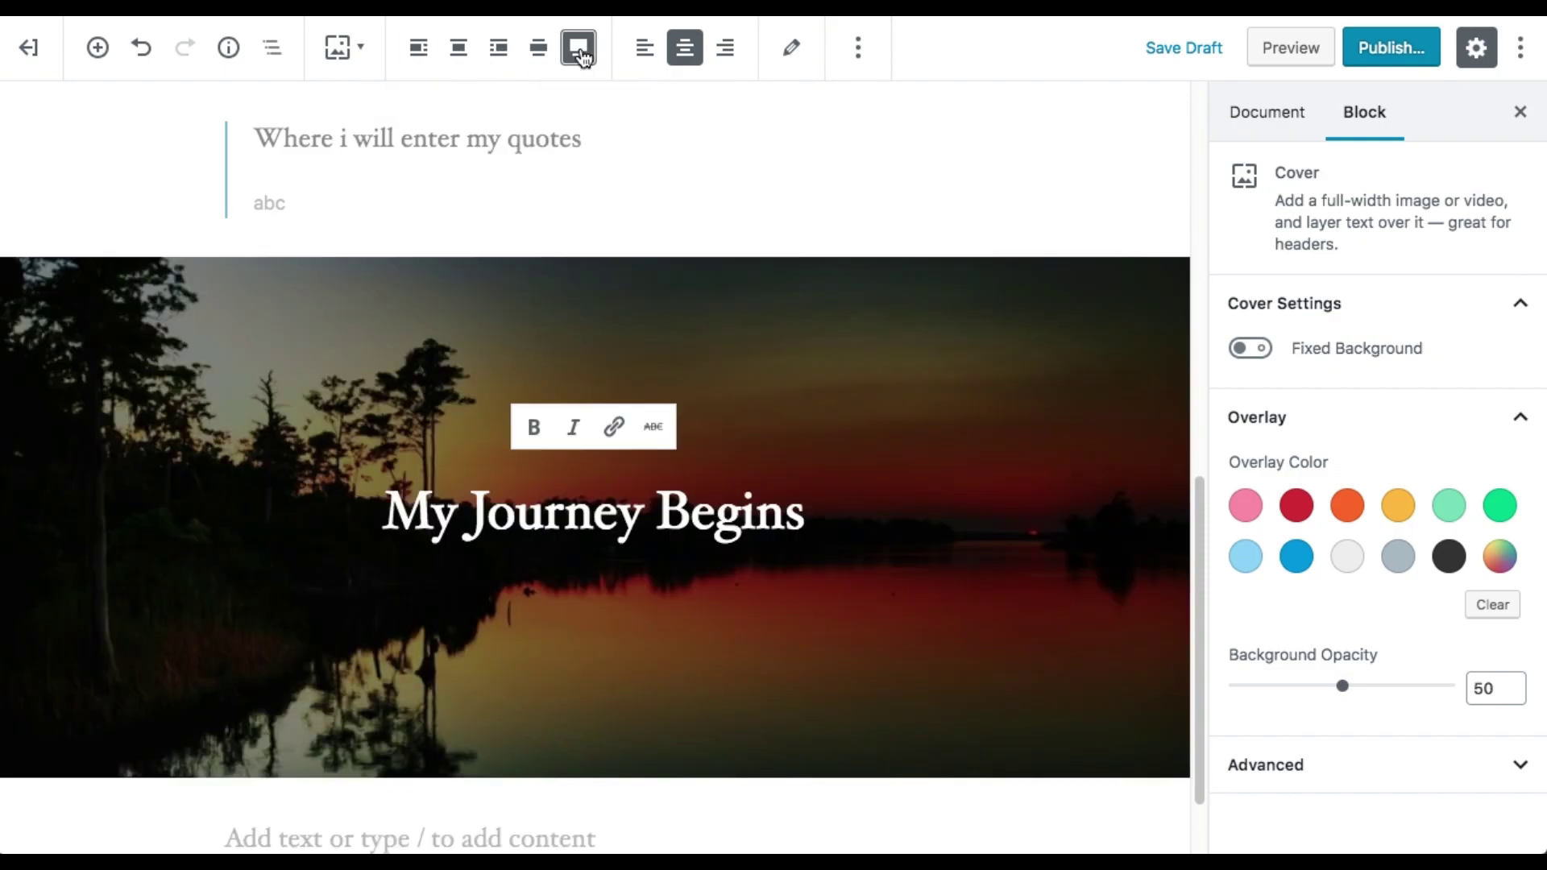
pyautogui.scroll(-2, 729, 491)
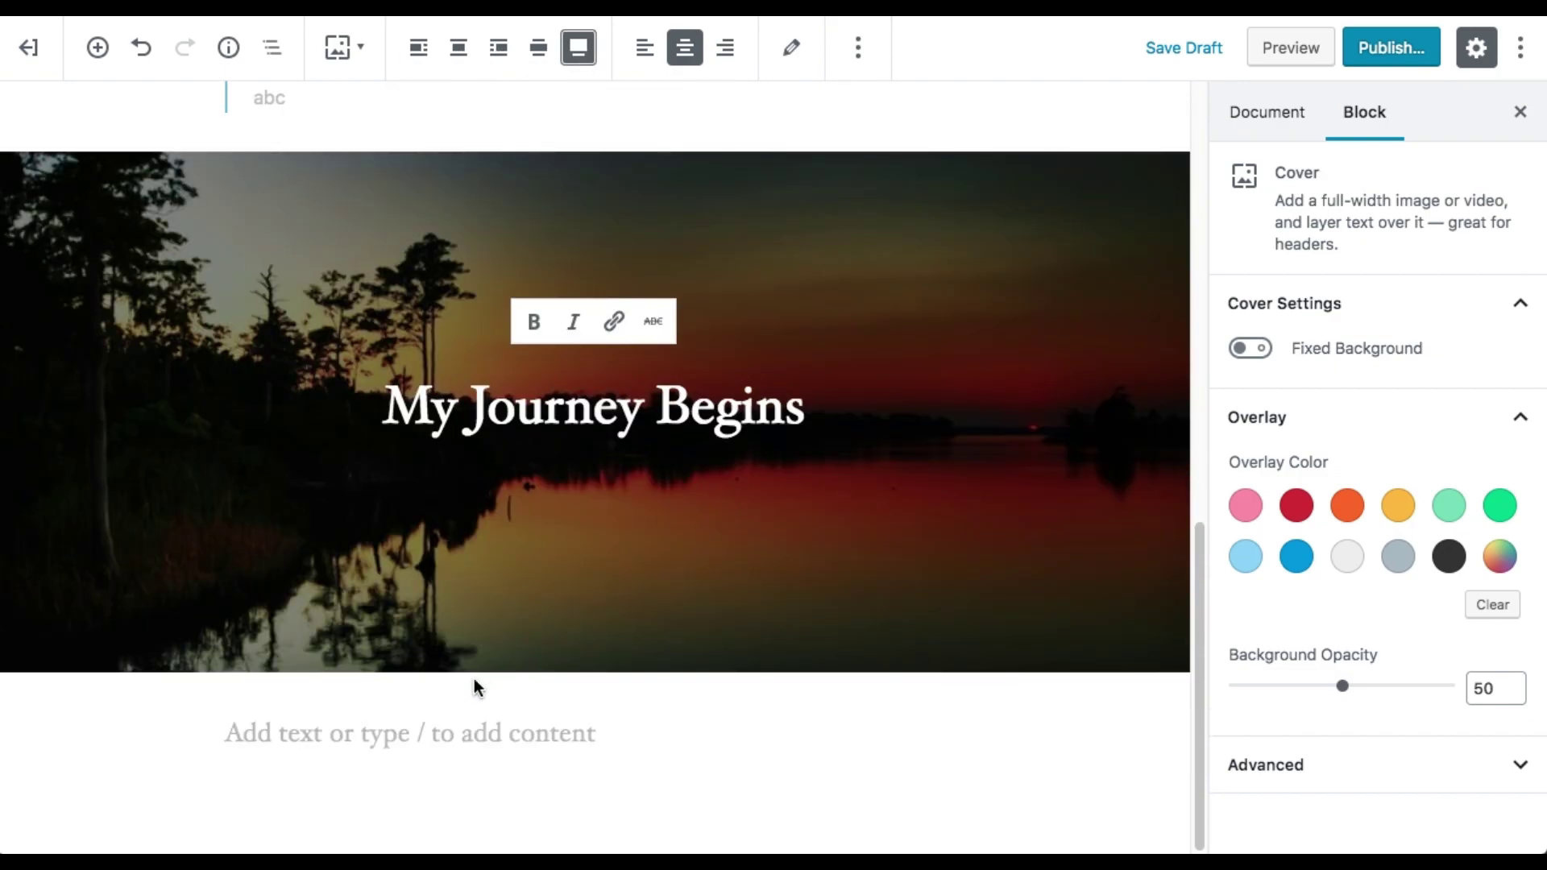
pyautogui.click(398, 729)
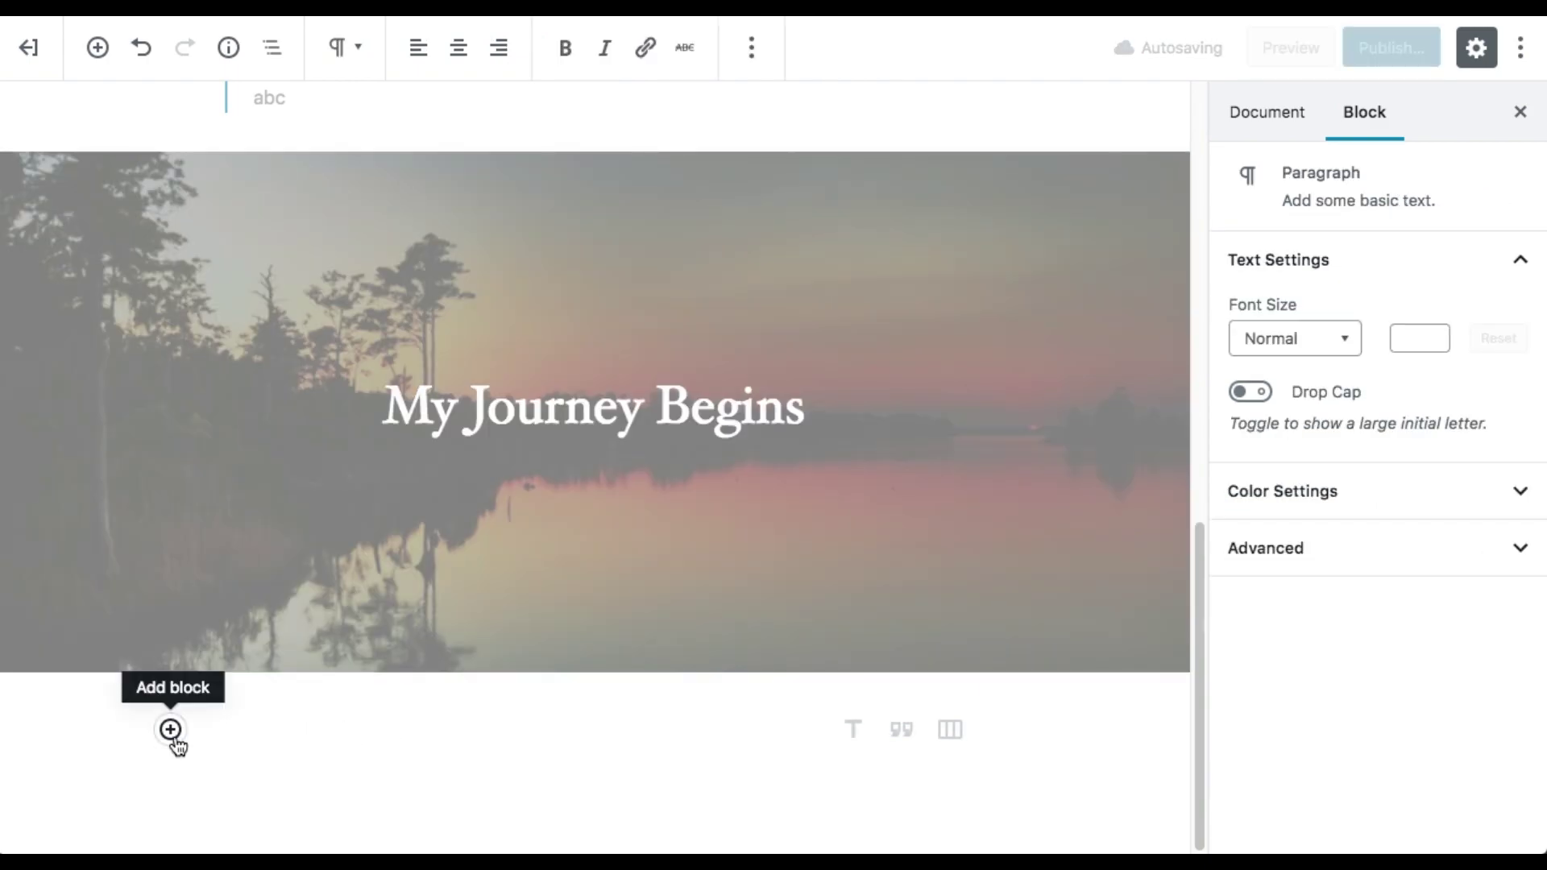
pyautogui.click(171, 730)
pyautogui.click(564, 303)
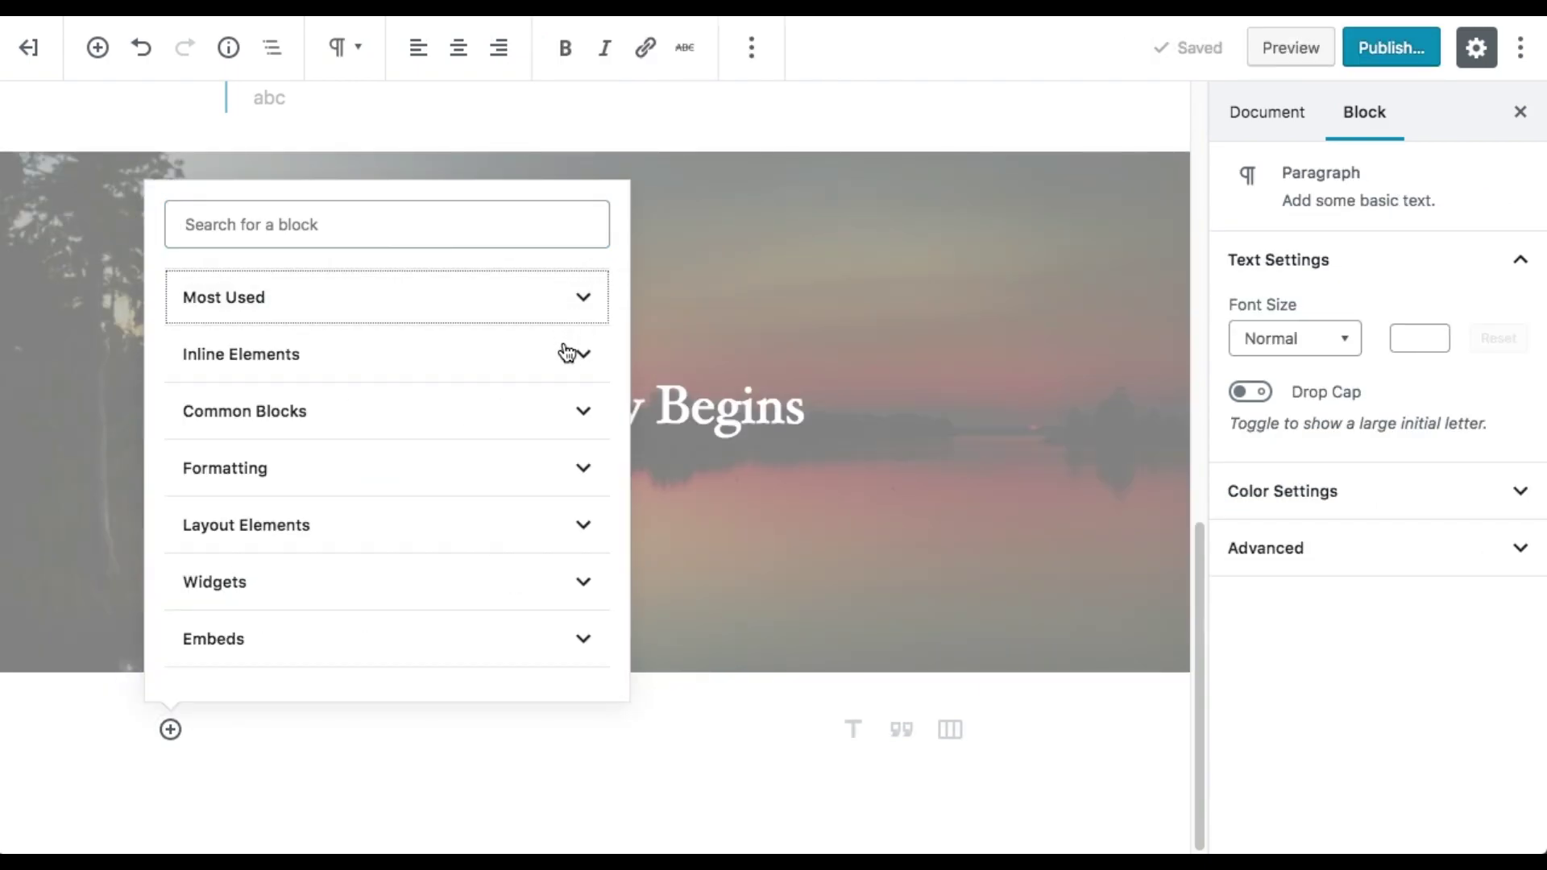
pyautogui.click(578, 412)
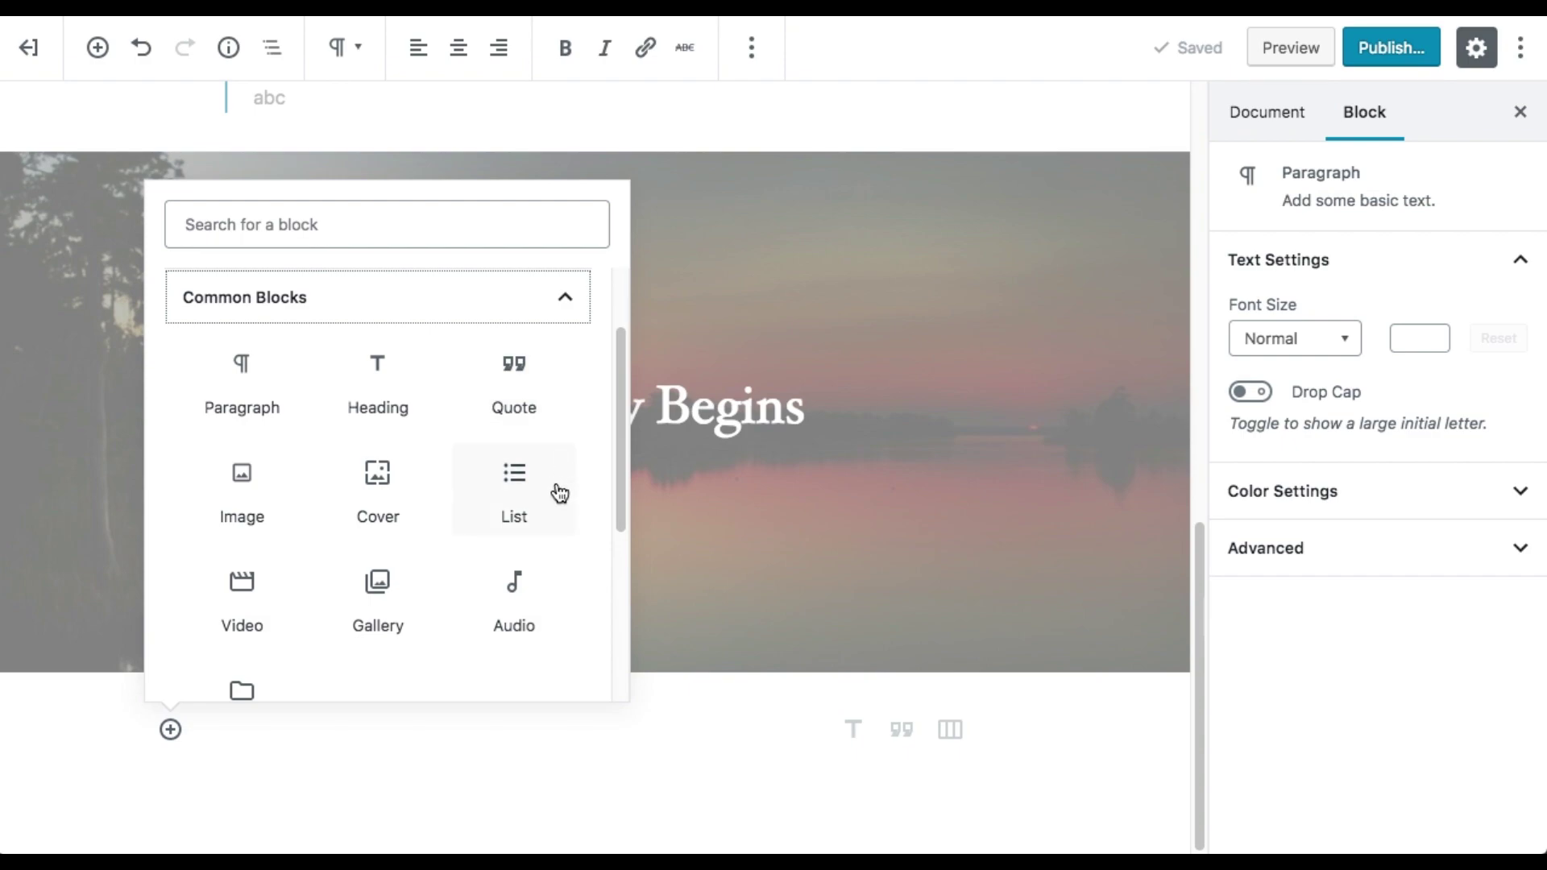
pyautogui.scroll(-2, 564, 507)
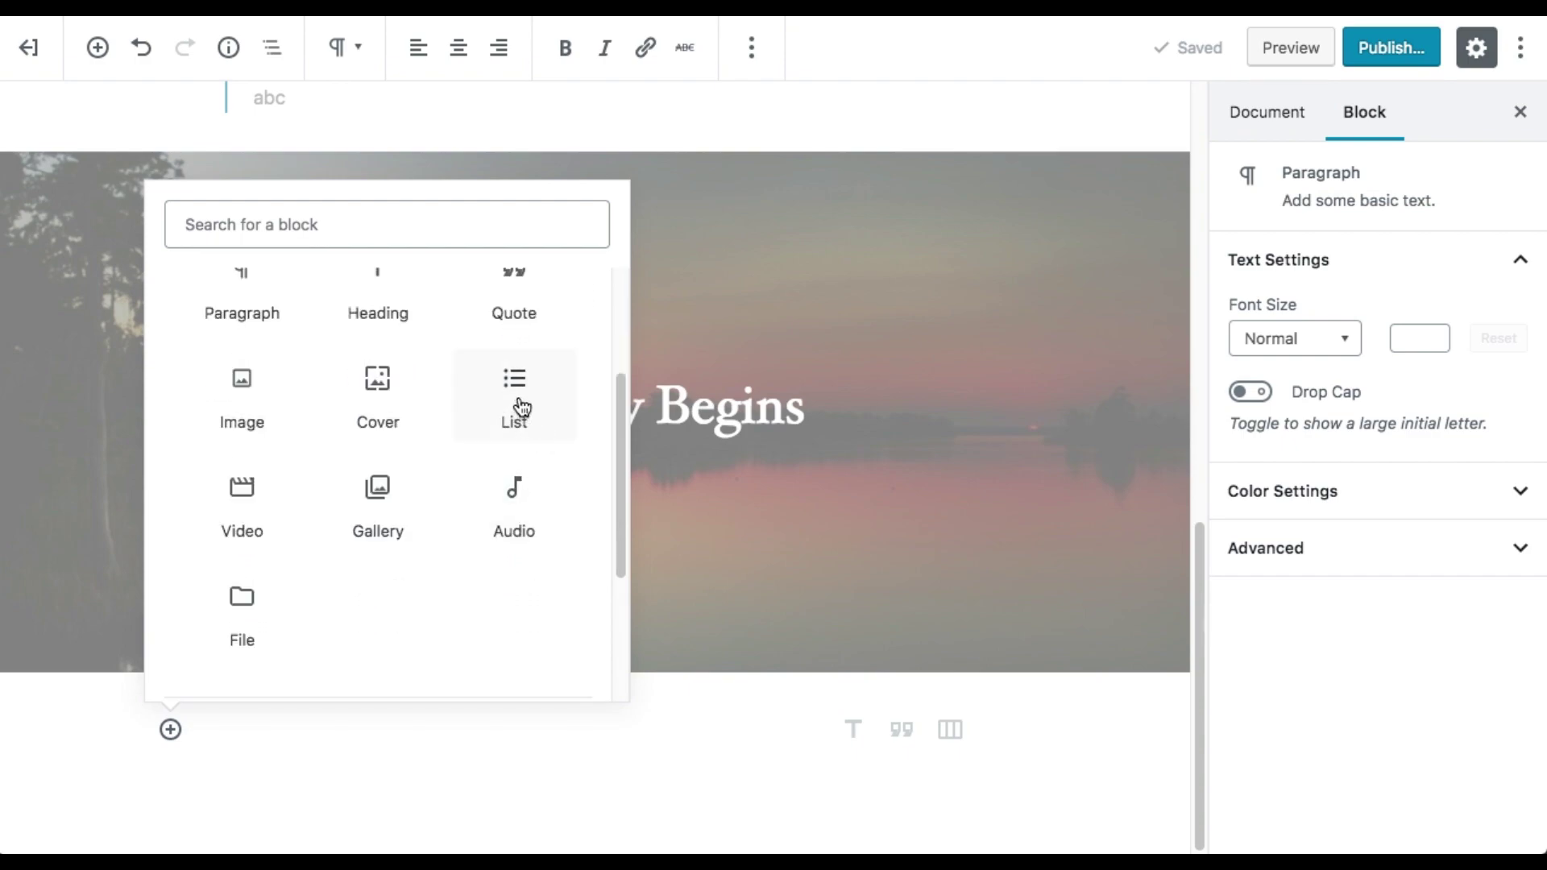
pyautogui.click(519, 402)
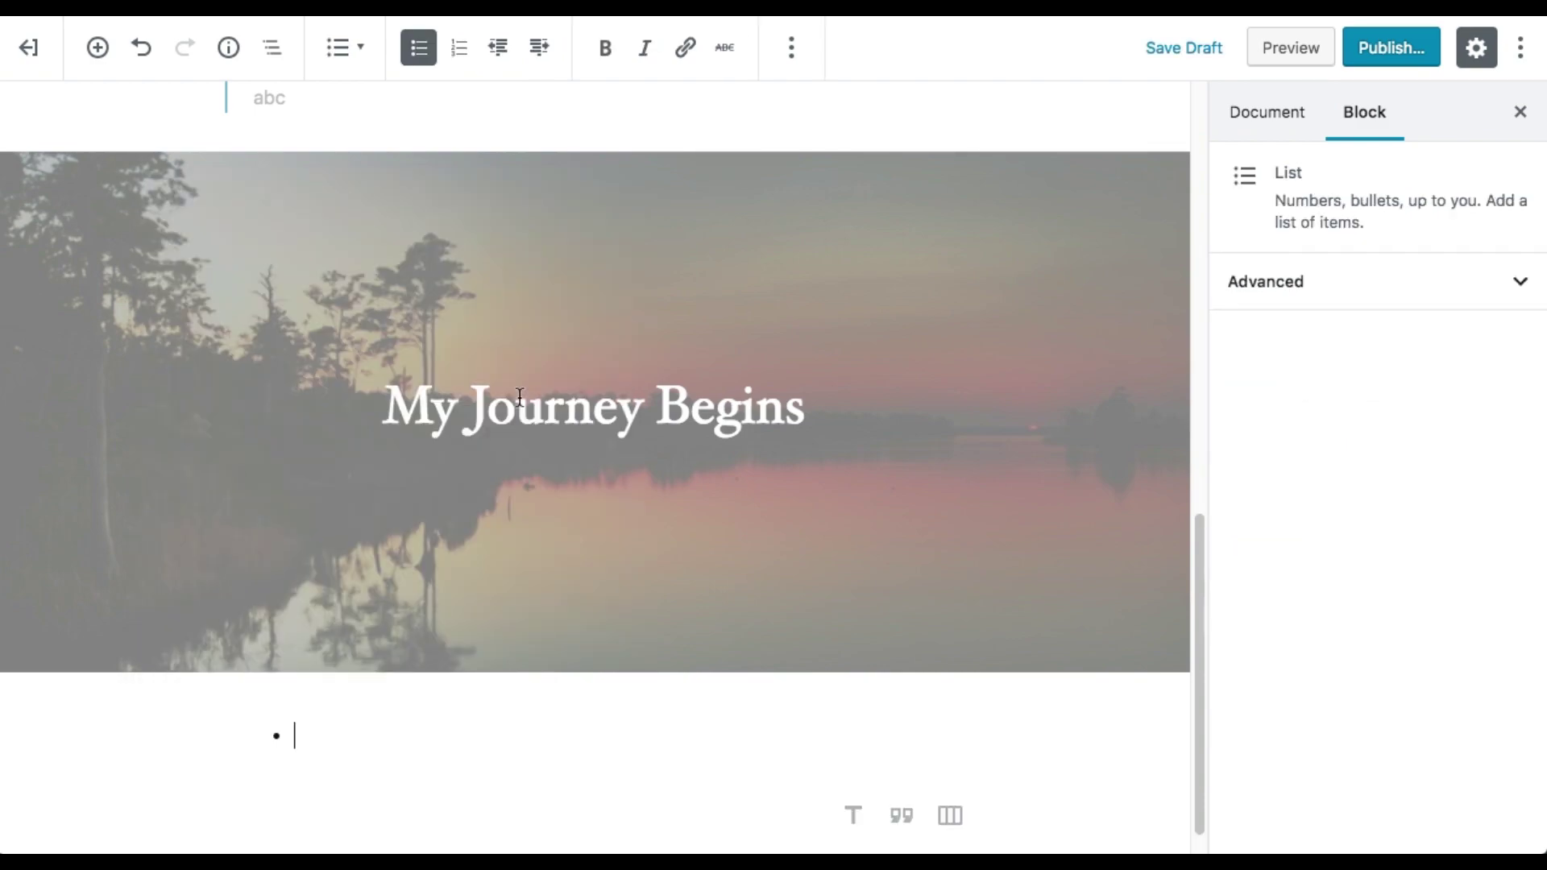
# - Fill the list with the items Camera, DSLR, TRIPOD and BATTERIES, and end it with an empty block below
pyautogui.write('Camera')
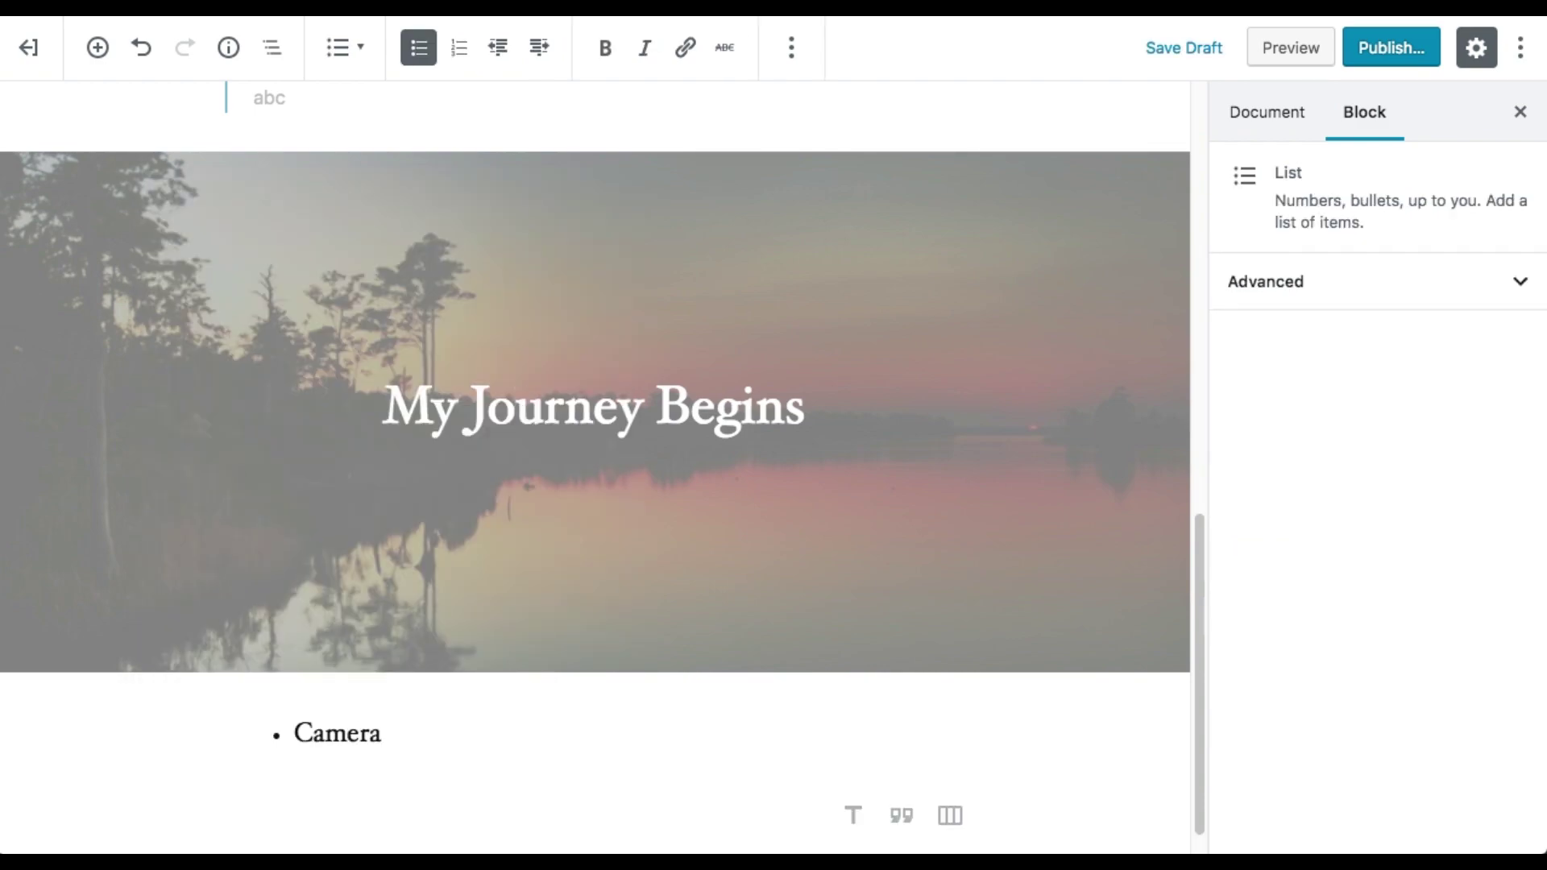
pyautogui.press('Return')
pyautogui.write('DS')
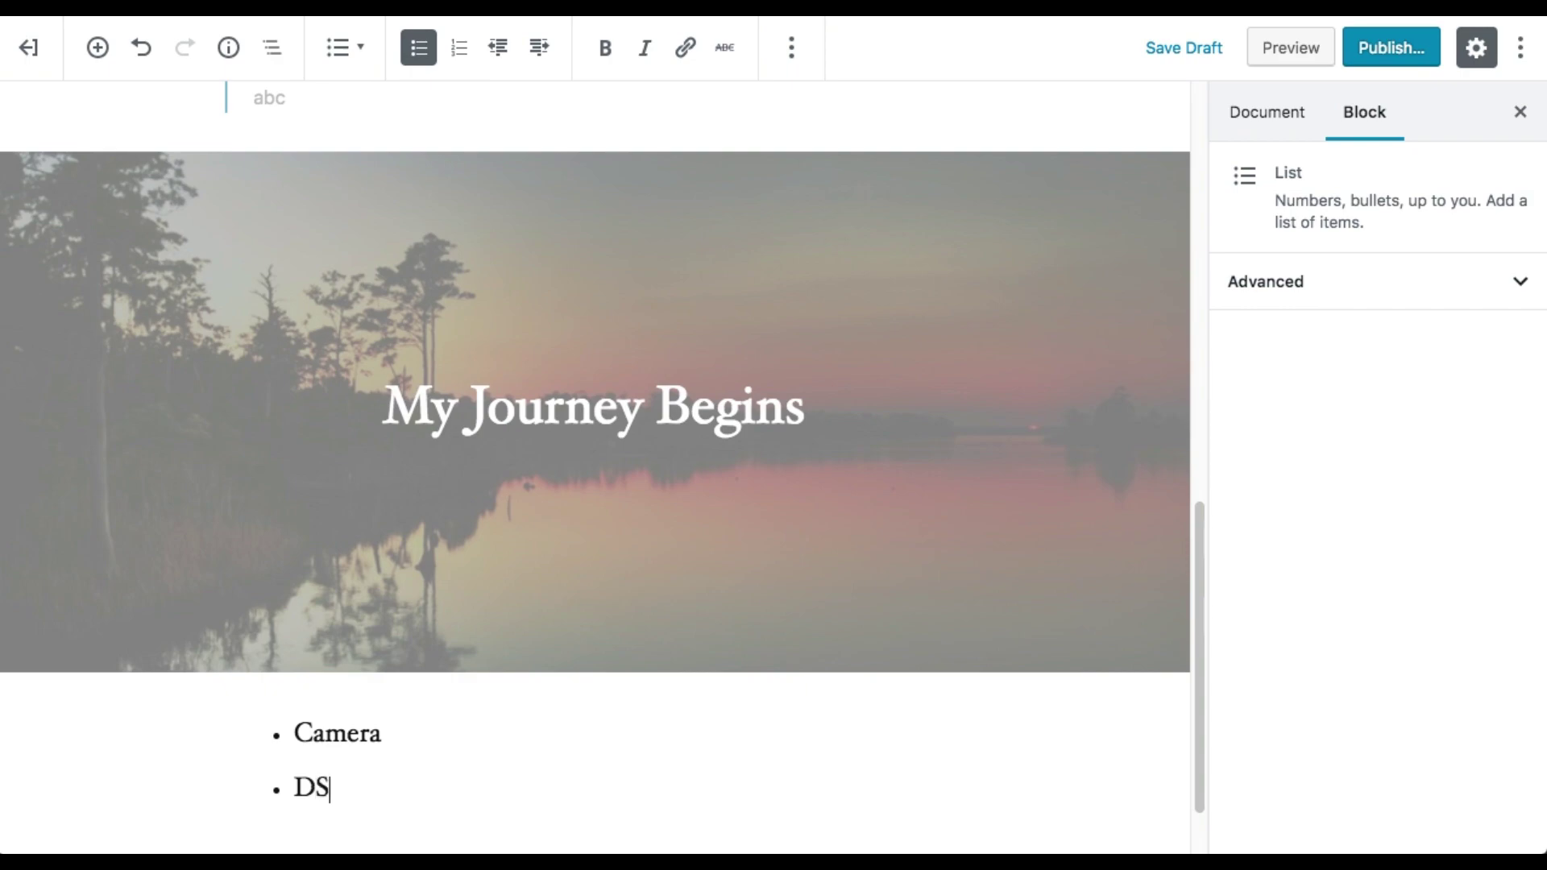
pyautogui.write('LR')
pyautogui.press('Return')
pyautogui.write('TRIPOD')
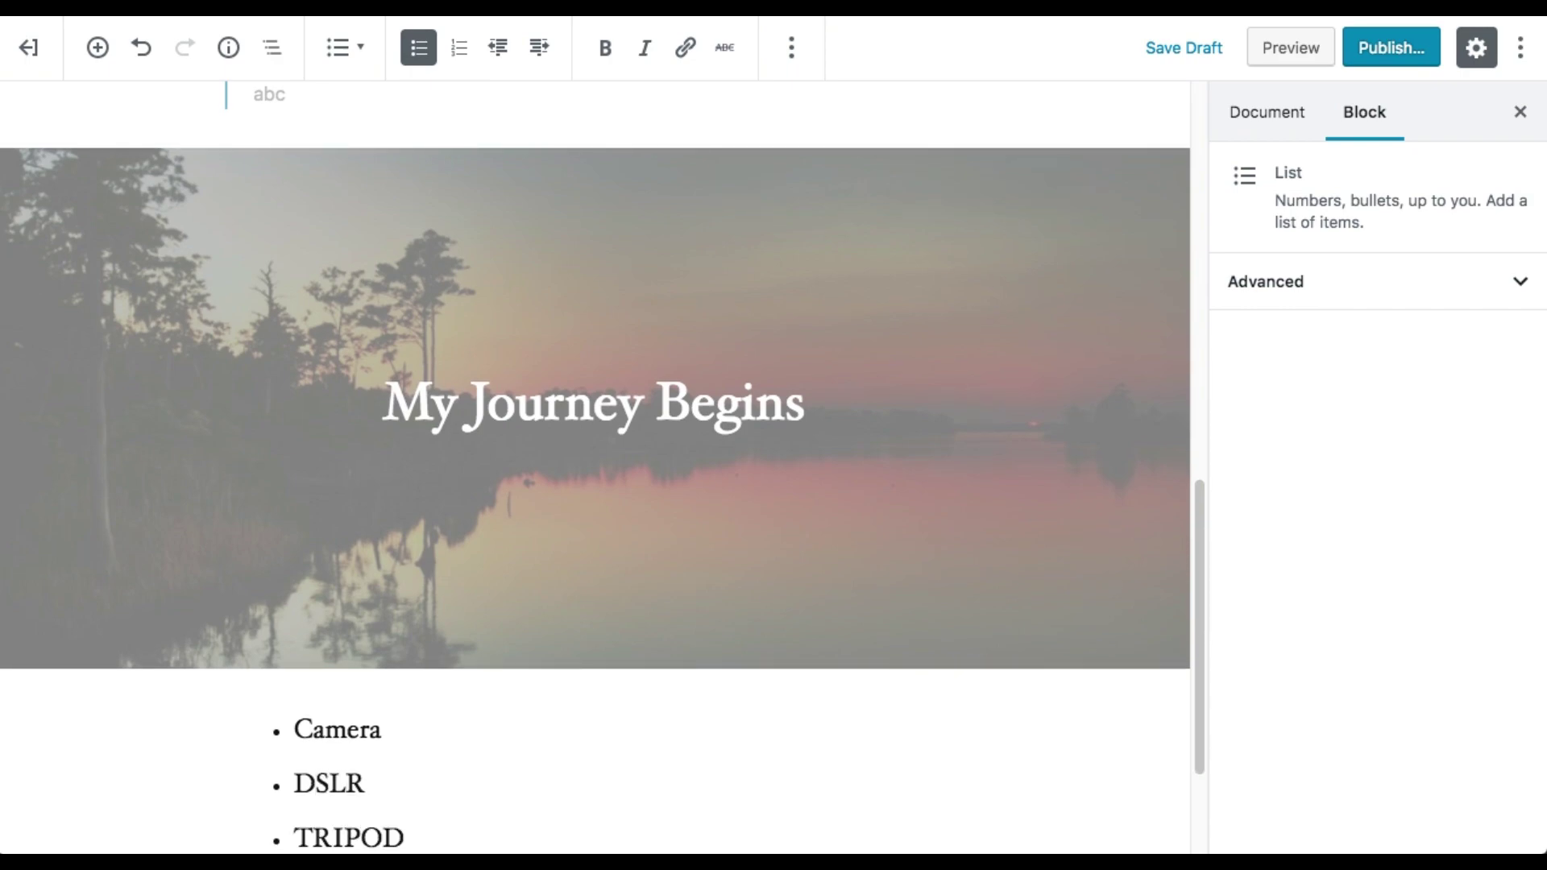
pyautogui.press('Return')
pyautogui.write('BATTERIES')
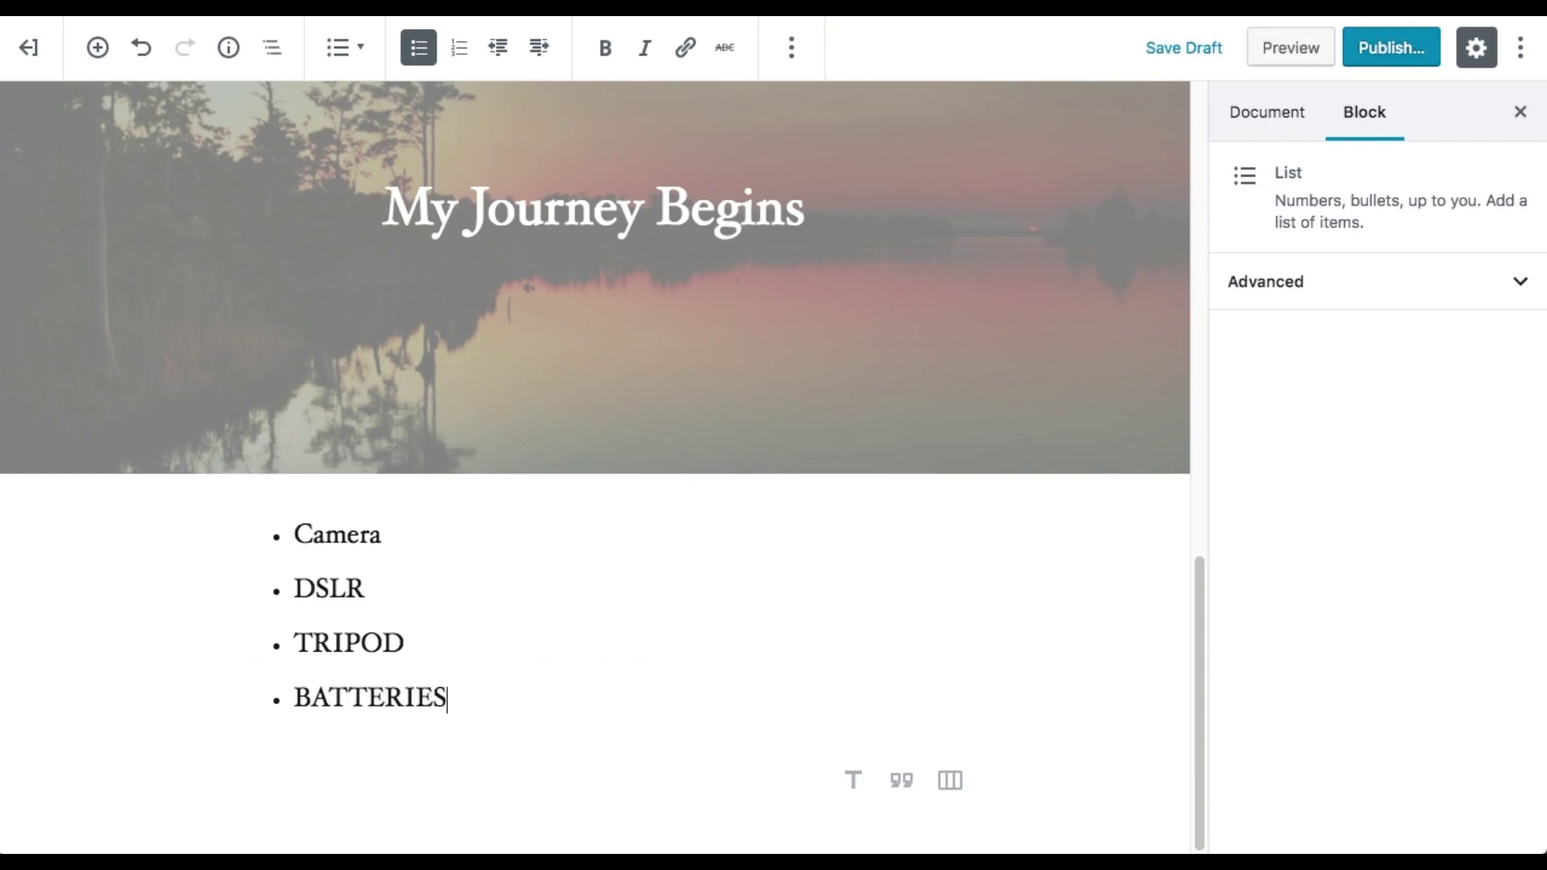
pyautogui.press('Return')
pyautogui.press('Return')
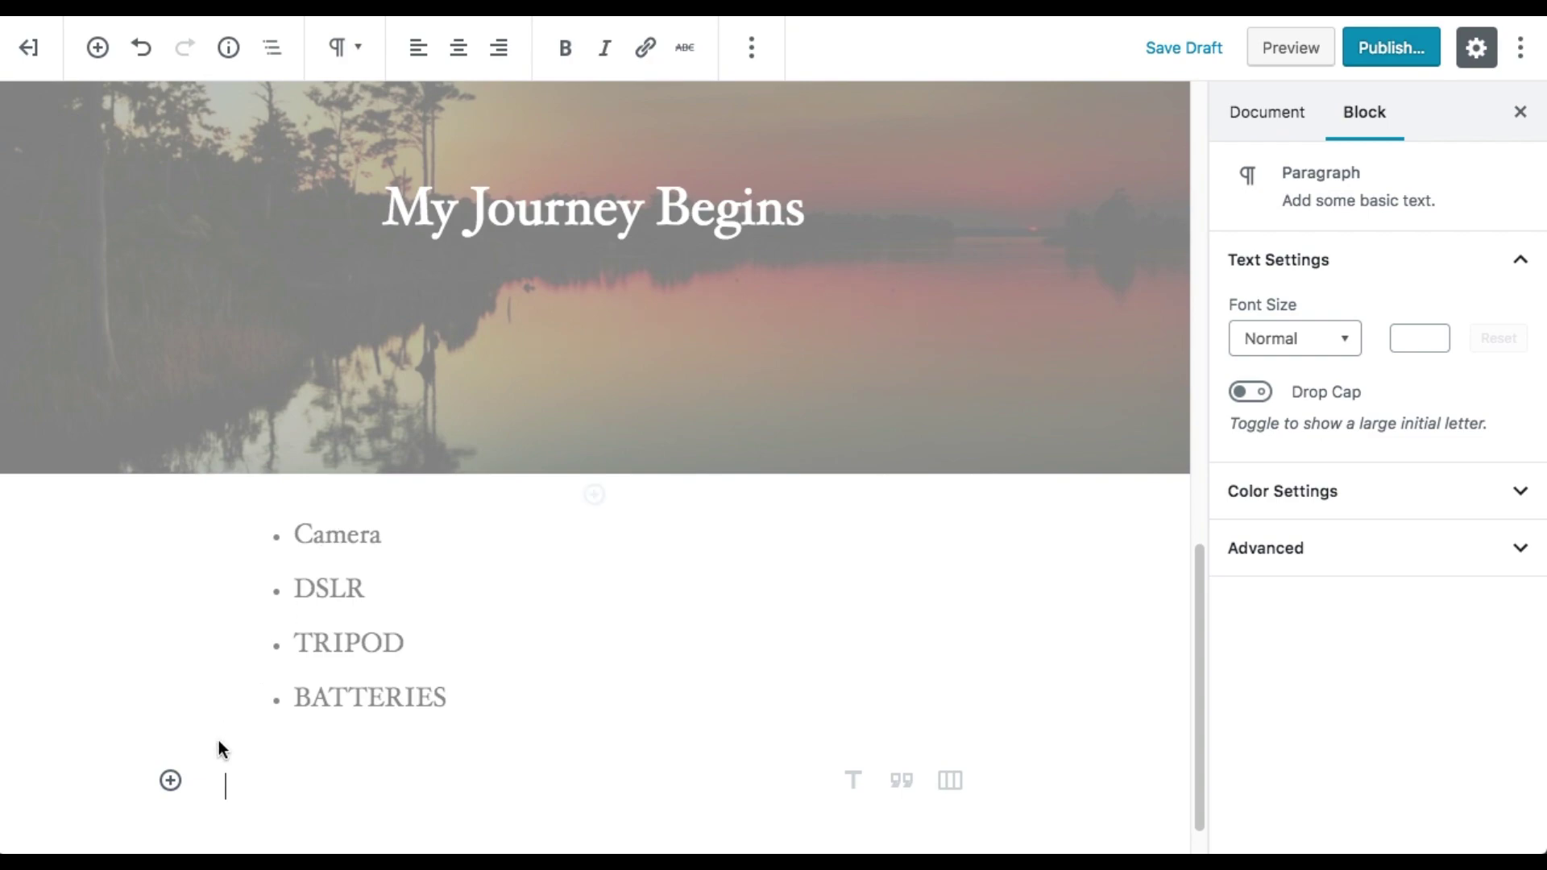
# - Add a Gallery block in the empty block below the equipment list
pyautogui.click(171, 780)
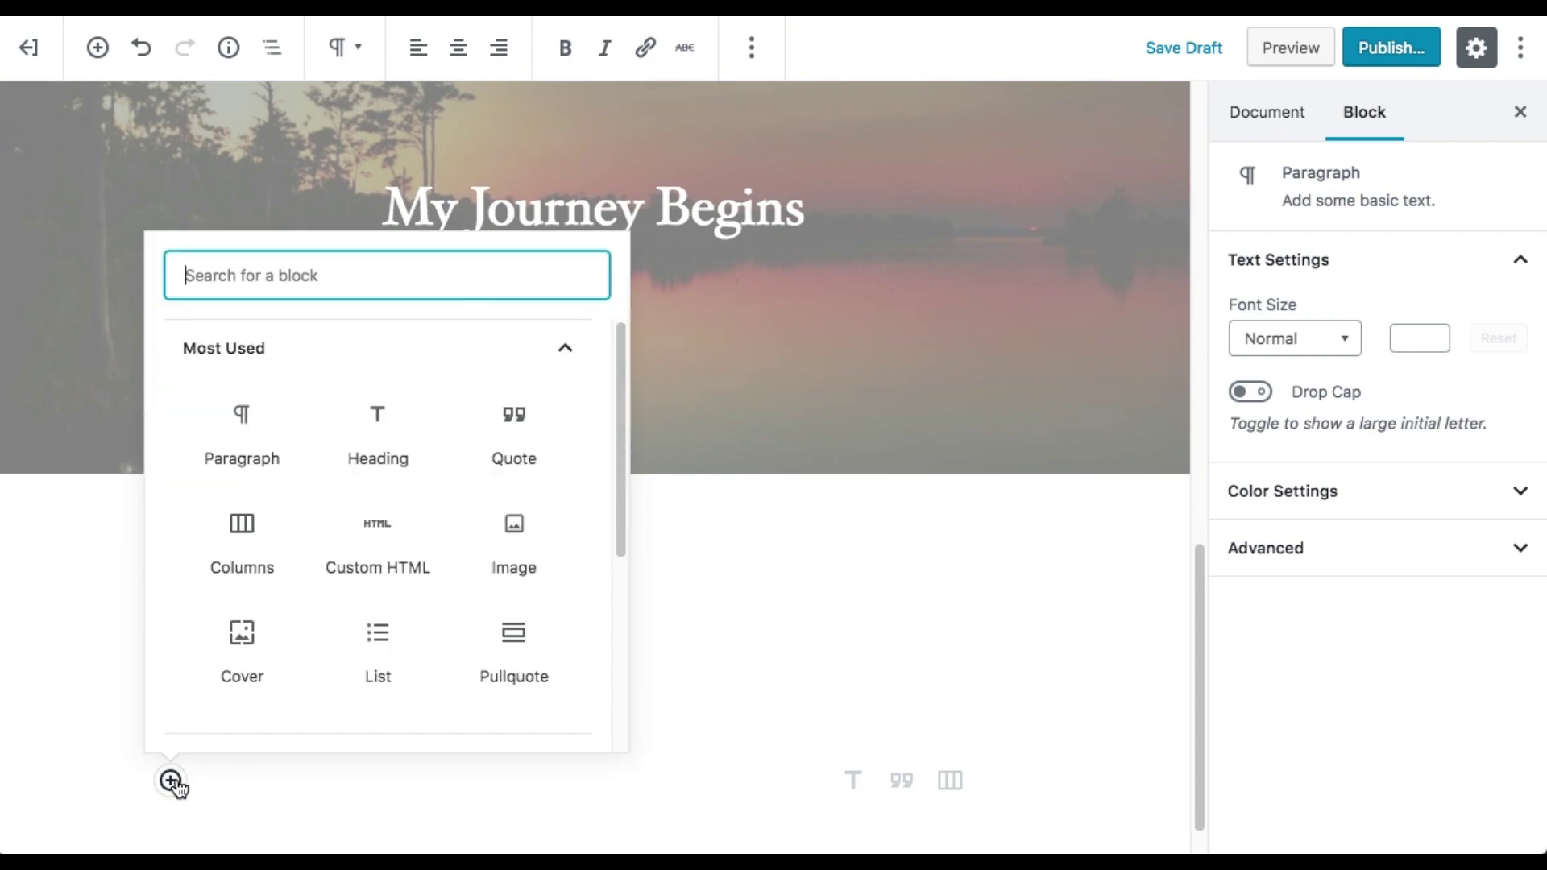
pyautogui.click(577, 367)
pyautogui.click(584, 466)
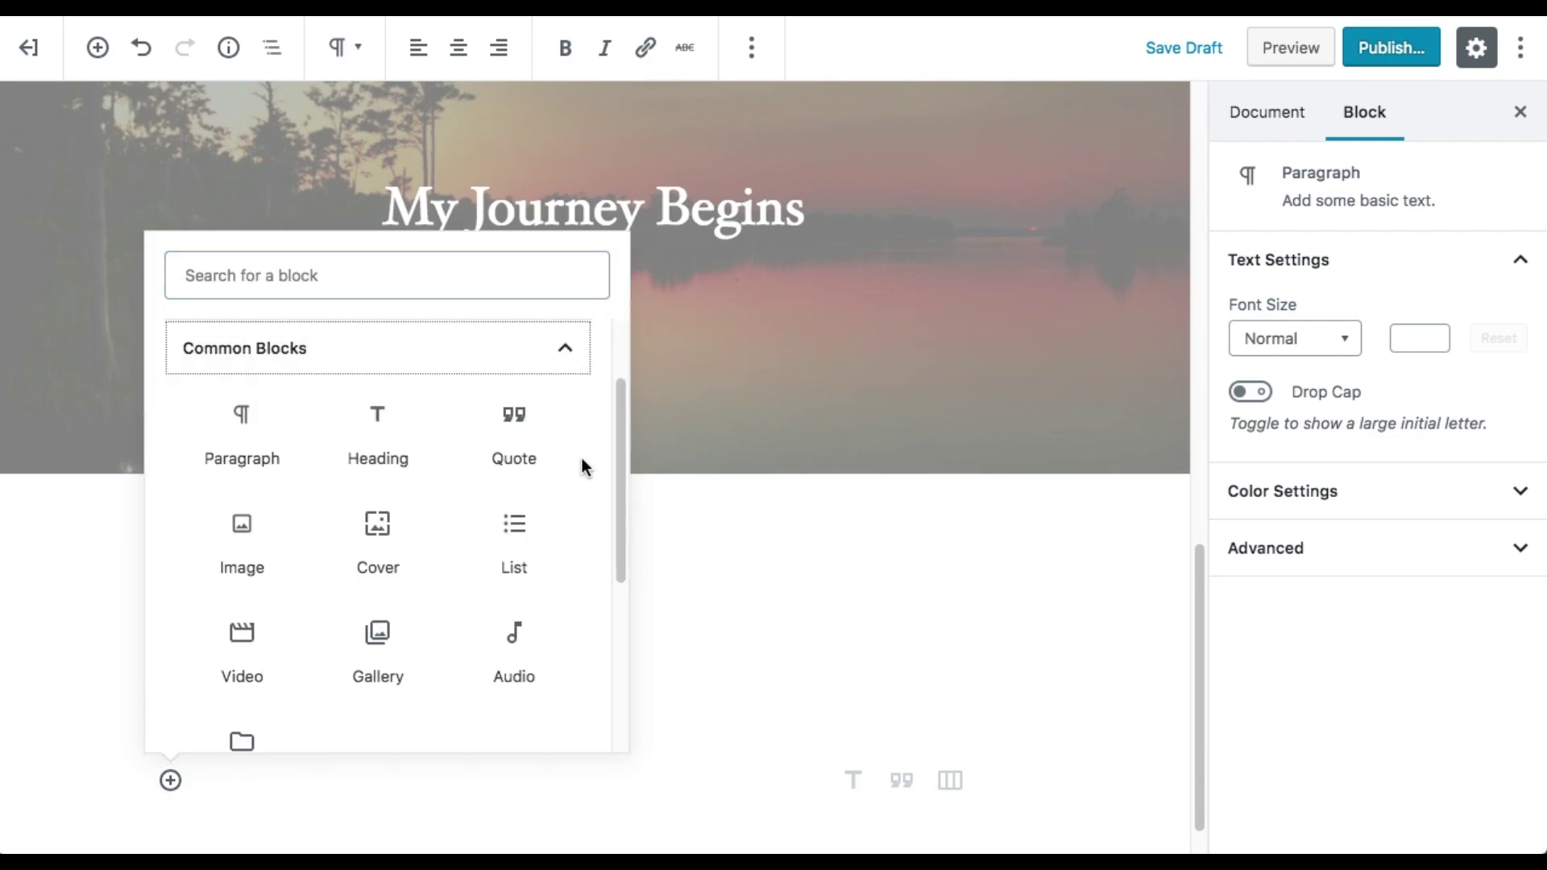
pyautogui.scroll(-2, 457, 625)
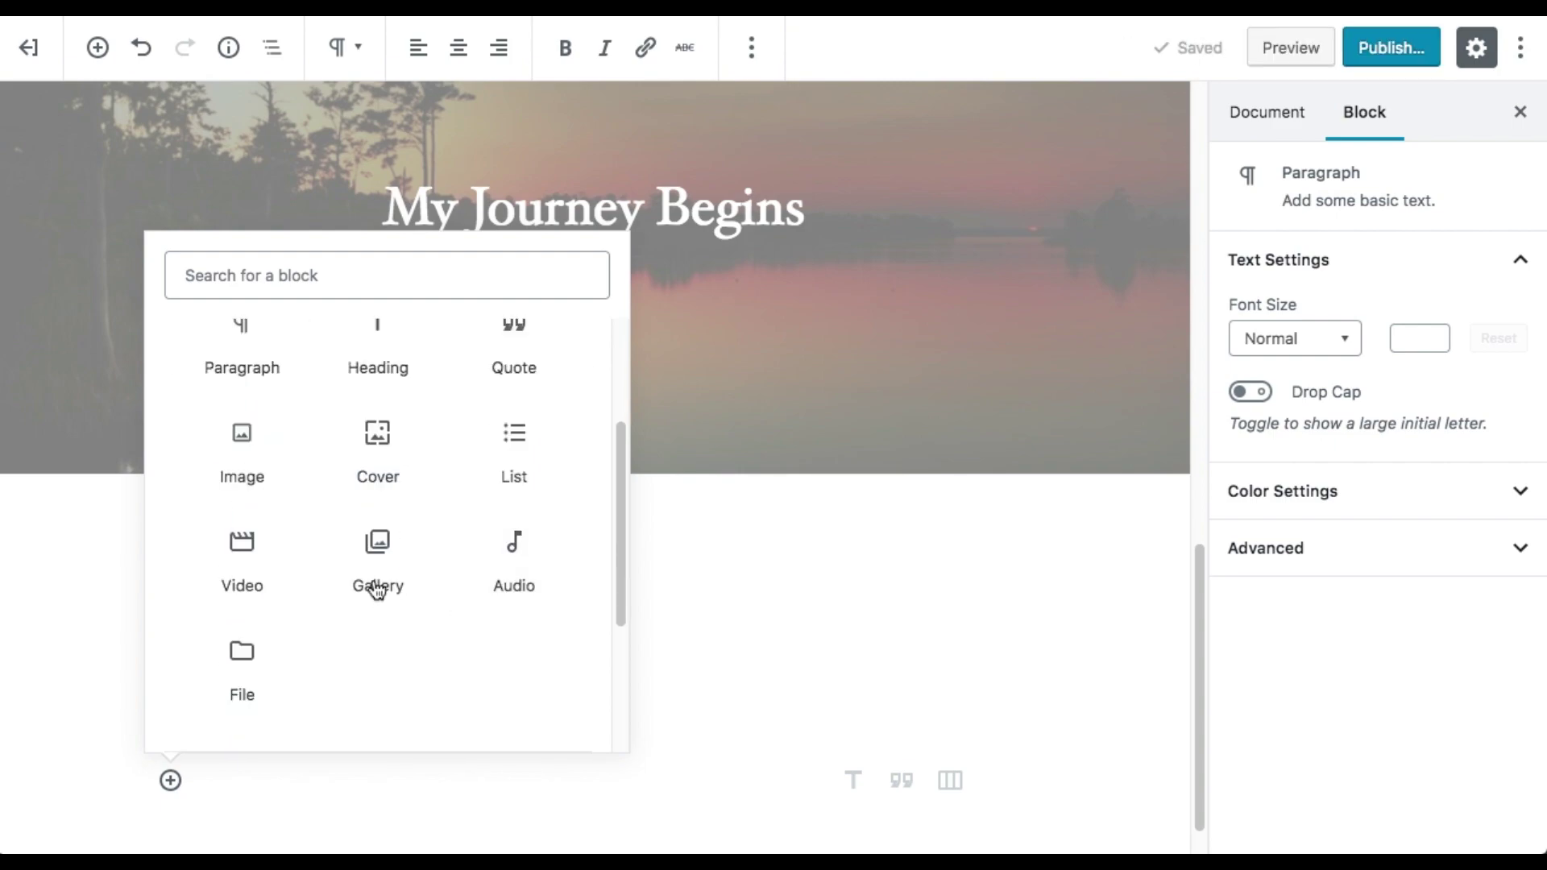
pyautogui.click(375, 544)
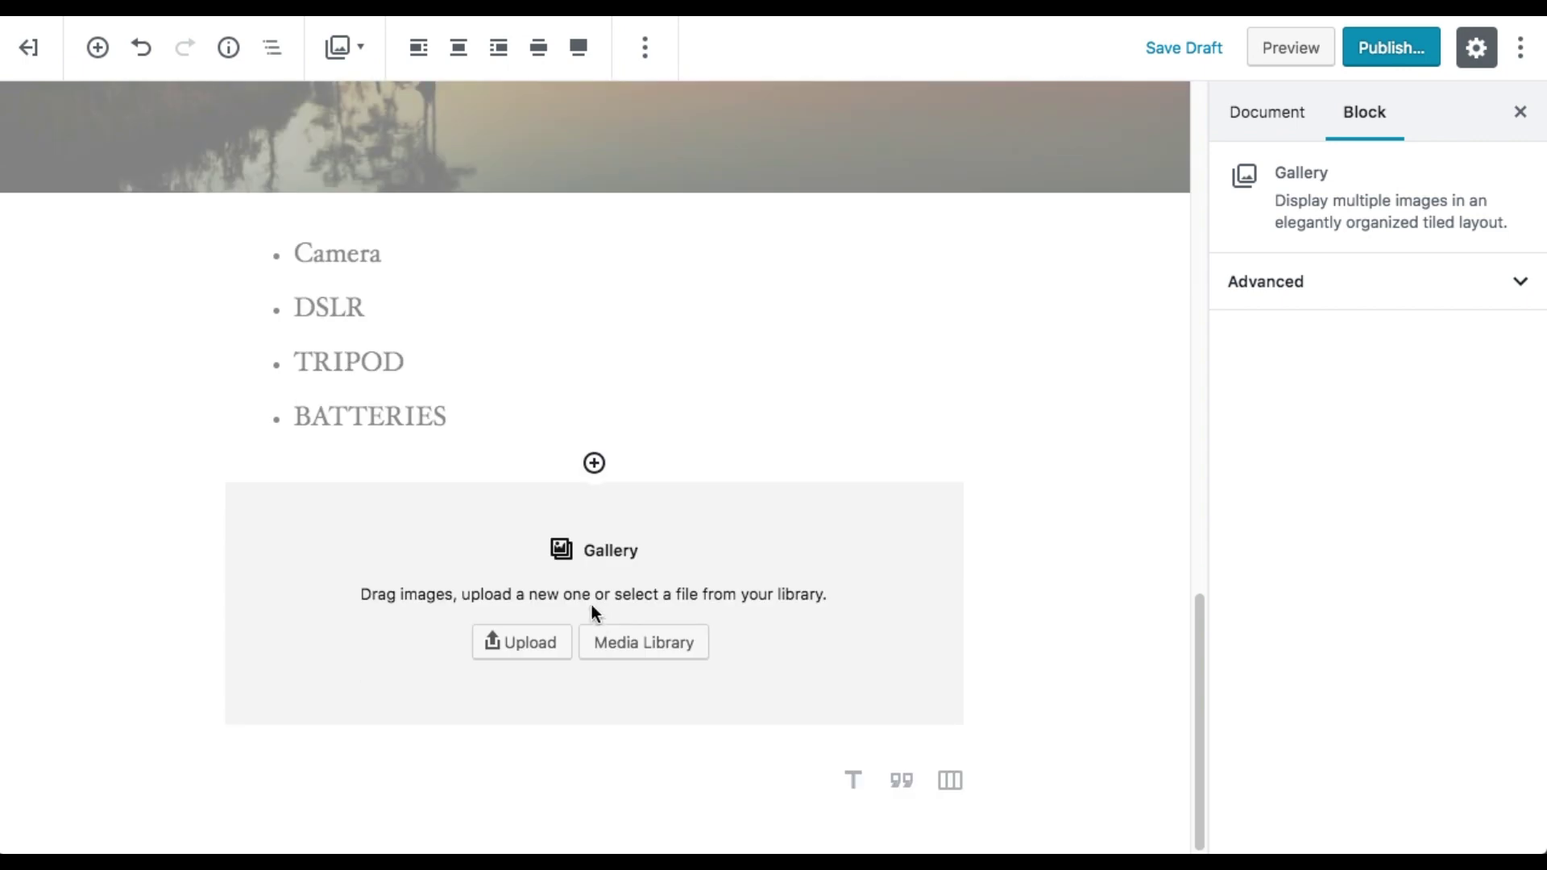
# - Create the gallery from the sunset image in the media library, caption it "Awesome" and insert it into the post
pyautogui.click(621, 642)
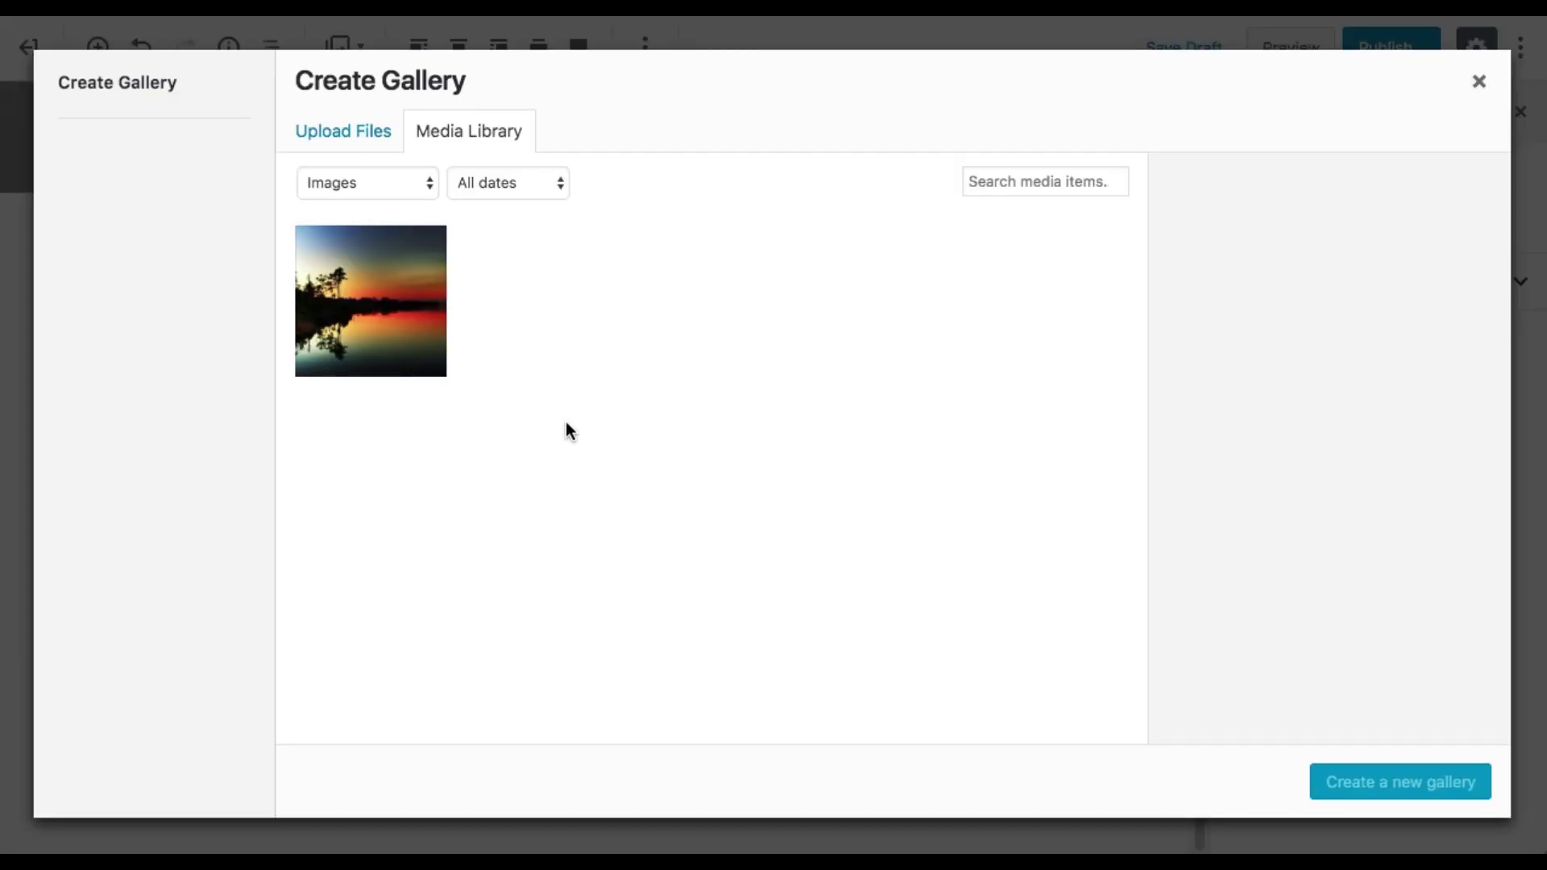
pyautogui.click(395, 319)
pyautogui.click(1422, 794)
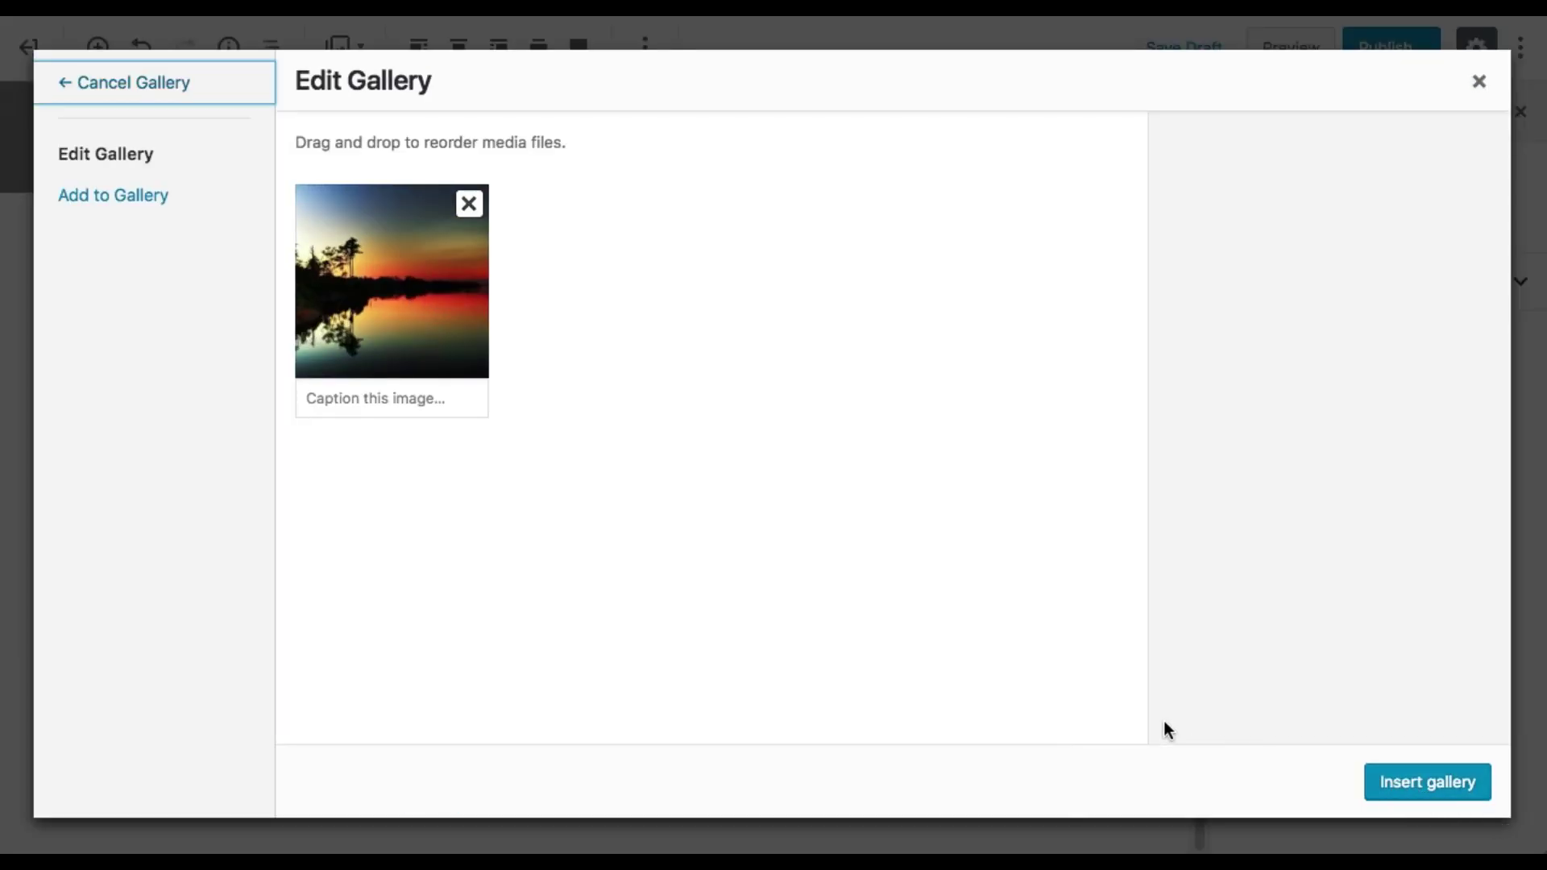
pyautogui.click(420, 411)
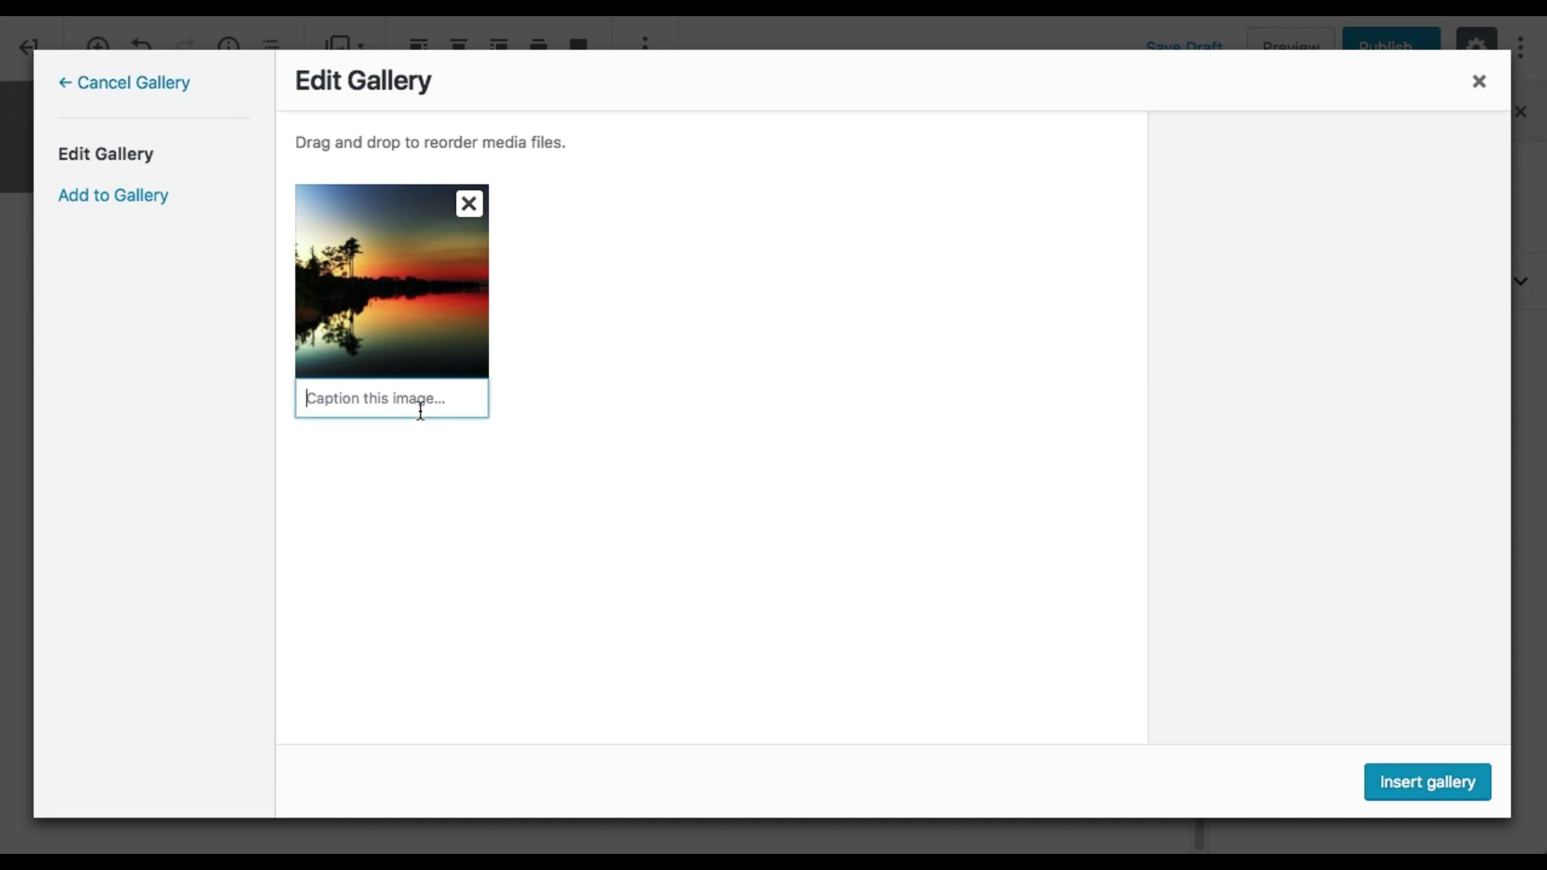
pyautogui.write('A')
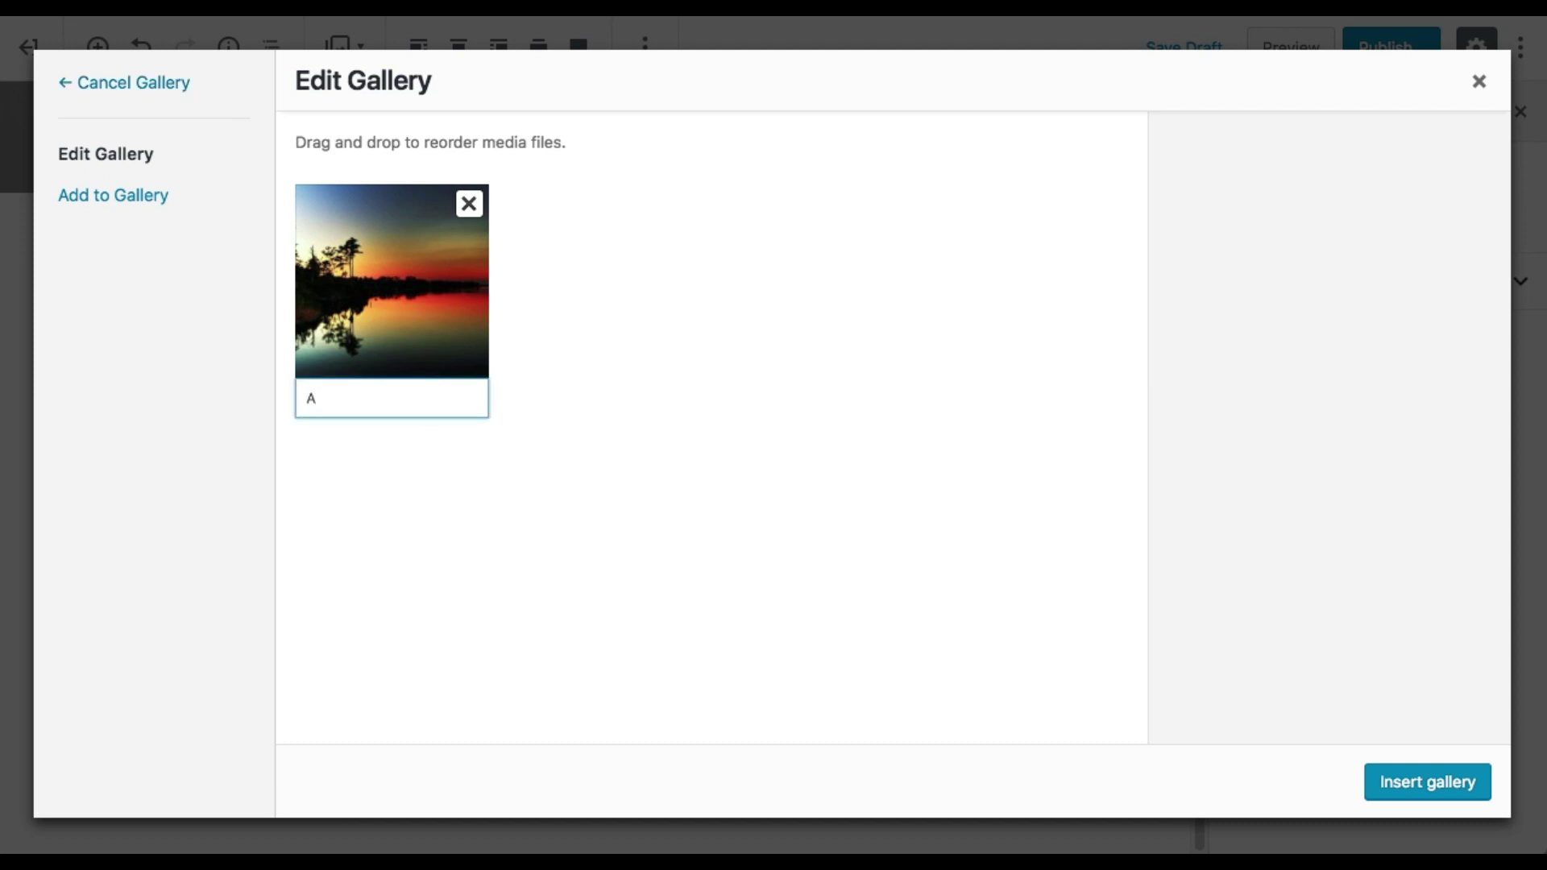
pyautogui.write('wesome')
pyautogui.click(1436, 796)
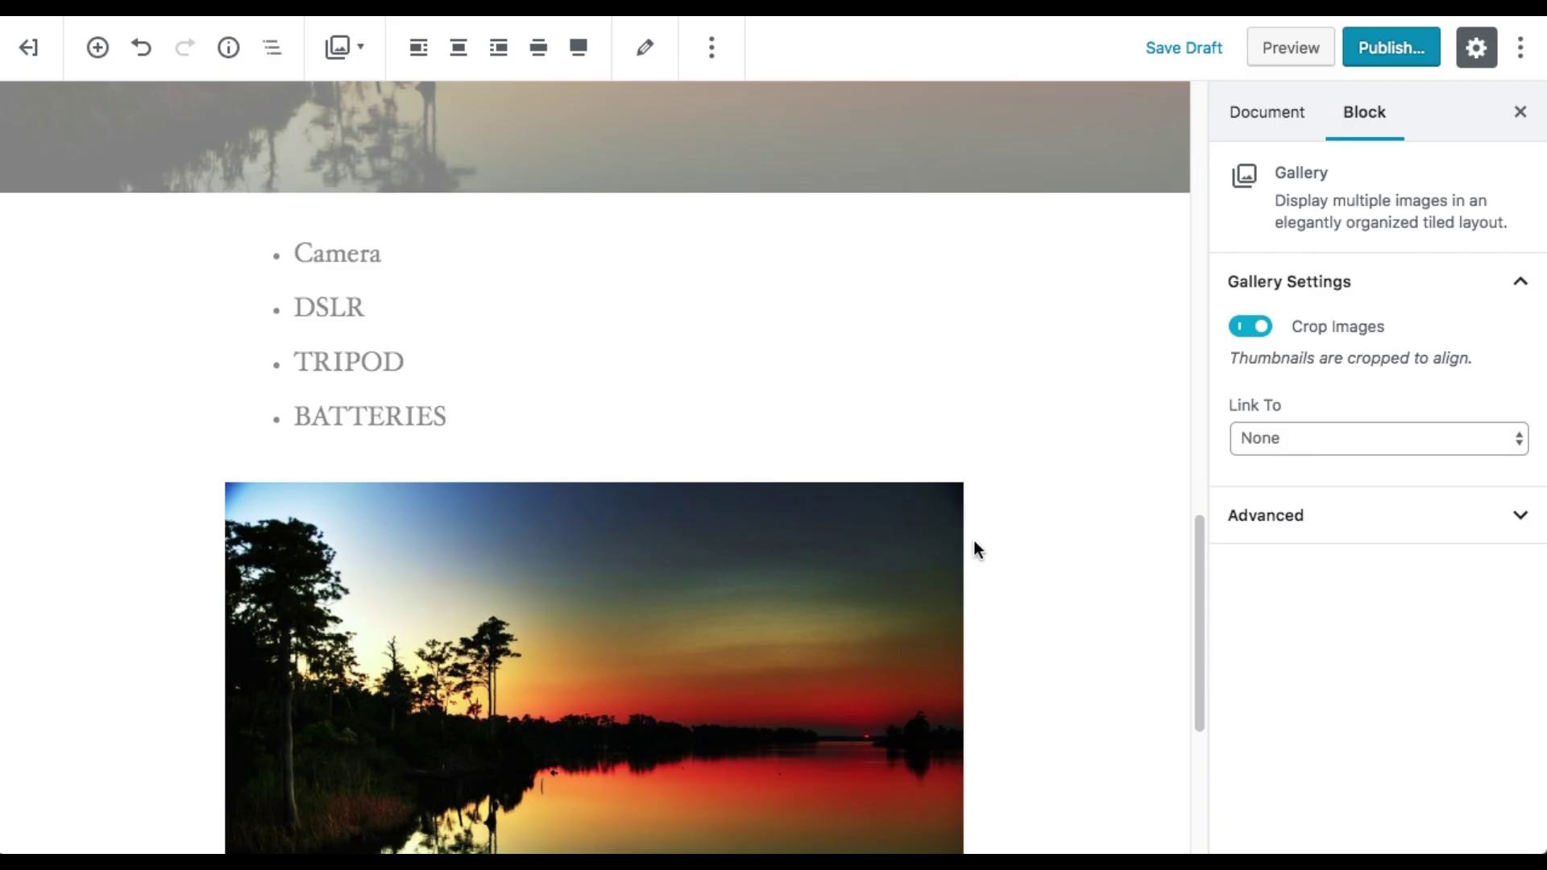
pyautogui.scroll(-5, 973, 549)
pyautogui.click(673, 385)
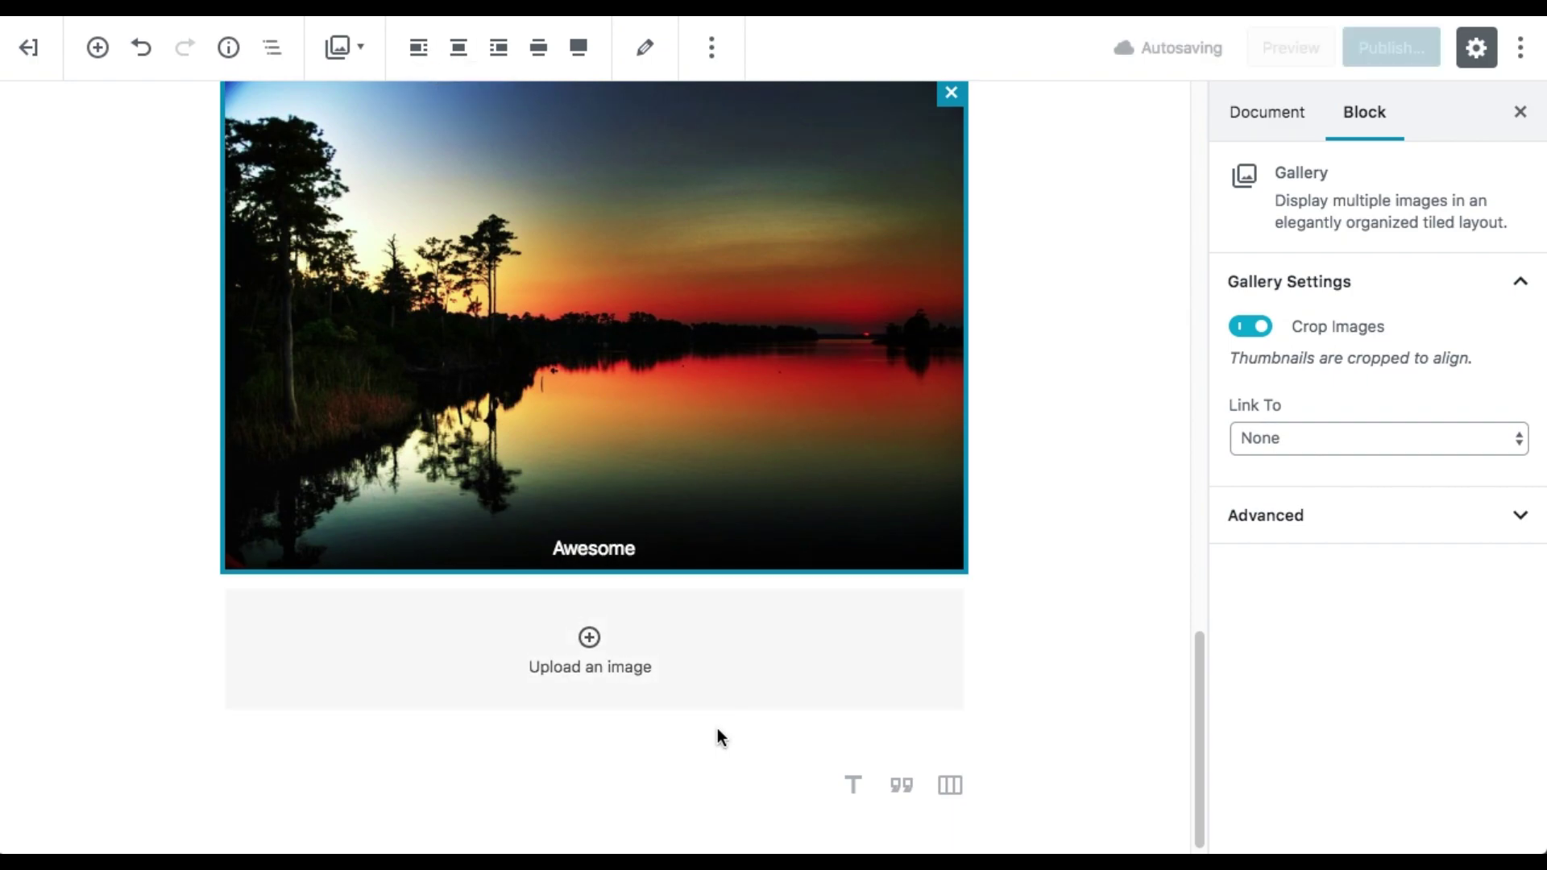
# - Add an Audio block below the gallery and remove it again
pyautogui.click(421, 760)
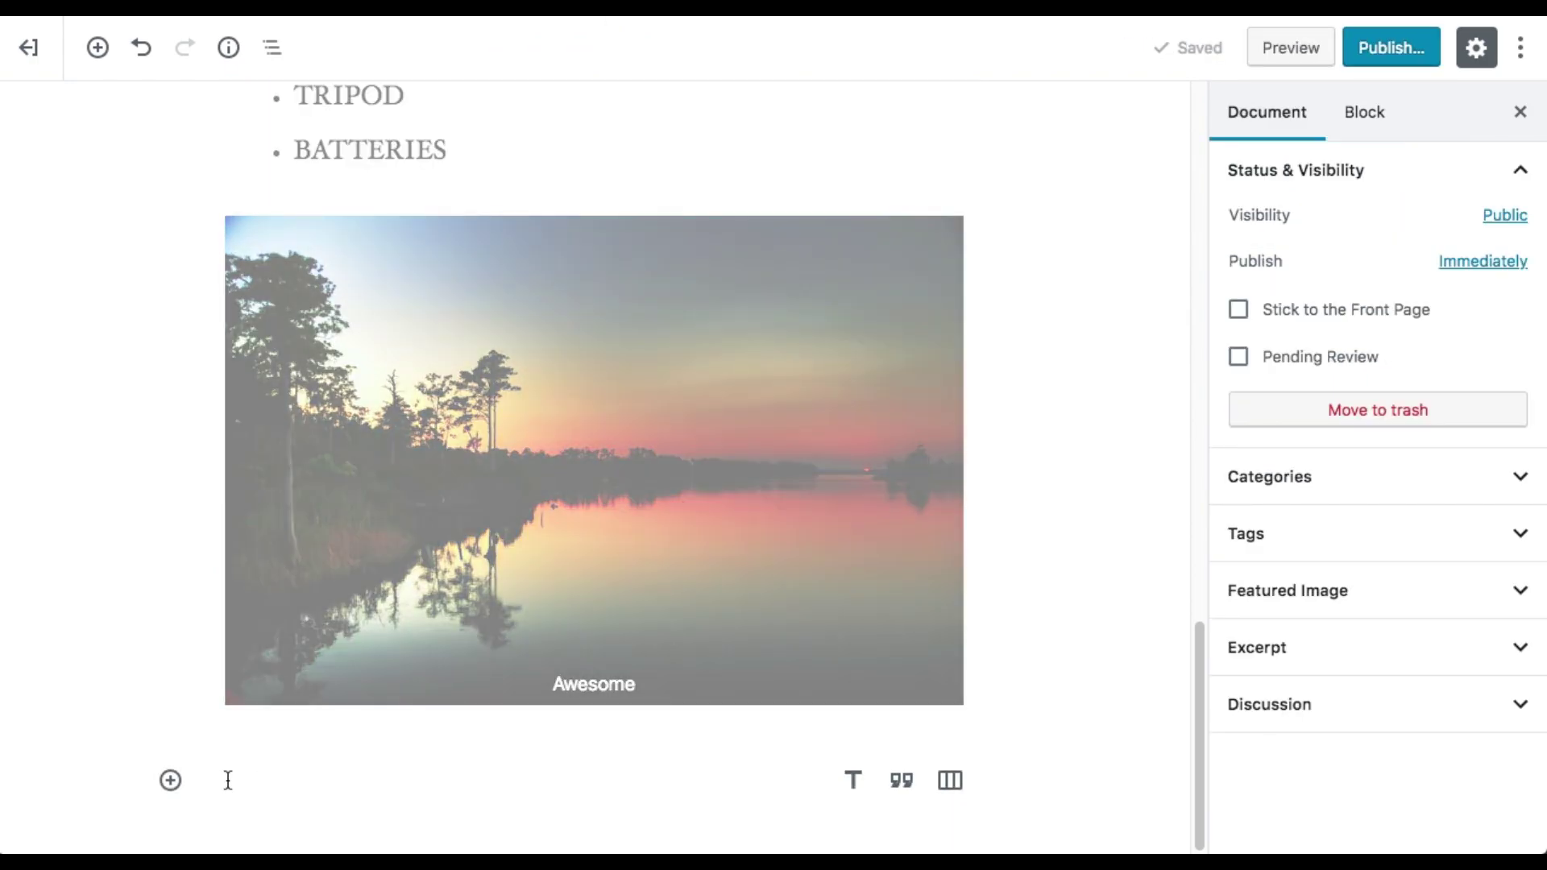
pyautogui.click(170, 780)
pyautogui.click(567, 353)
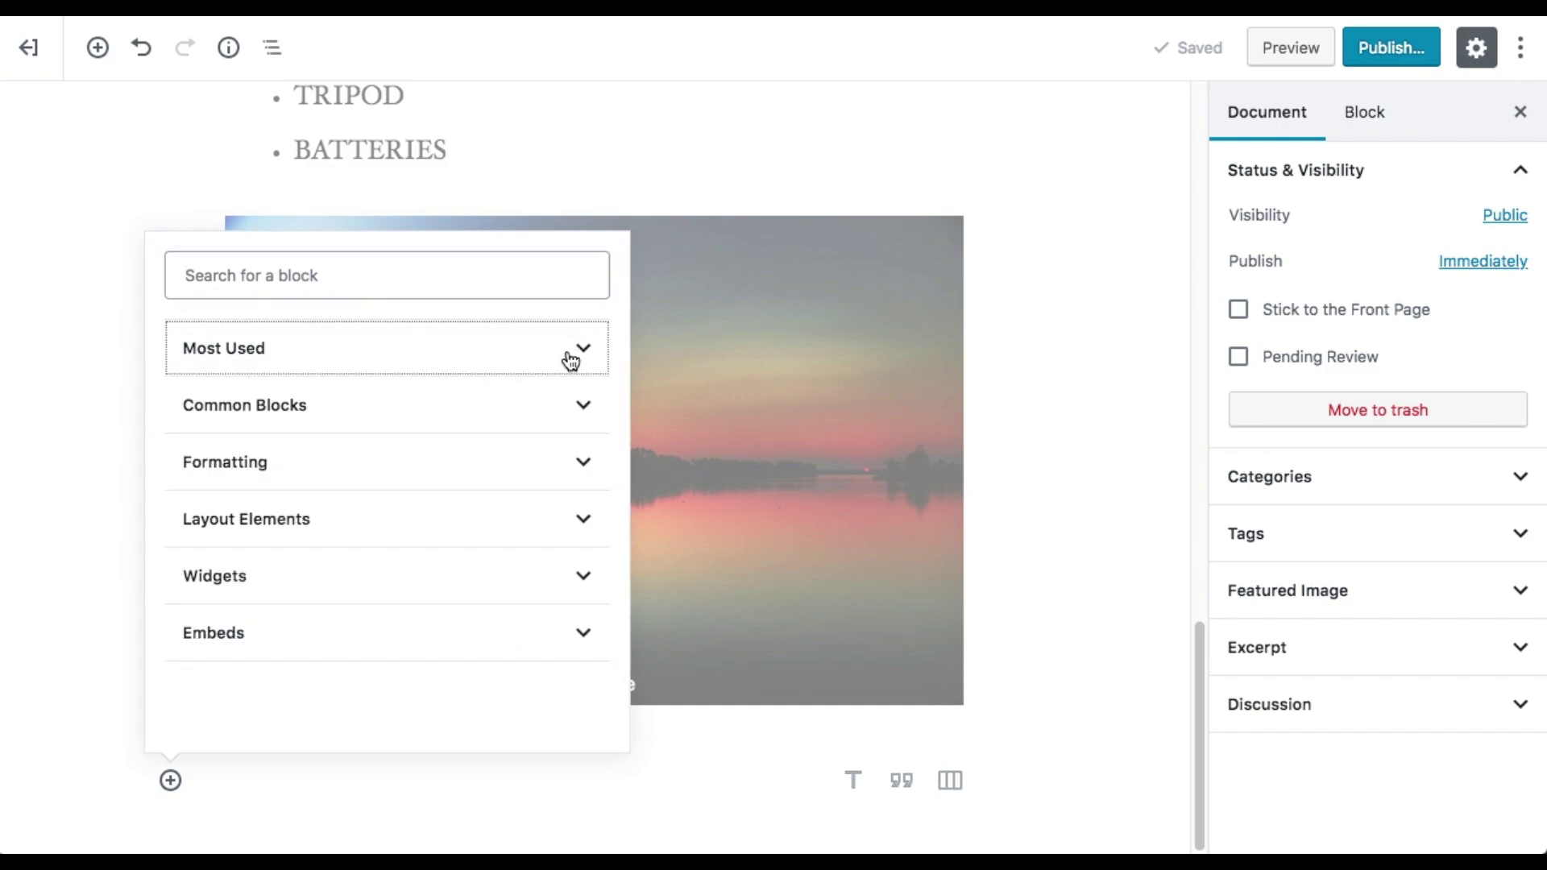
pyautogui.click(580, 425)
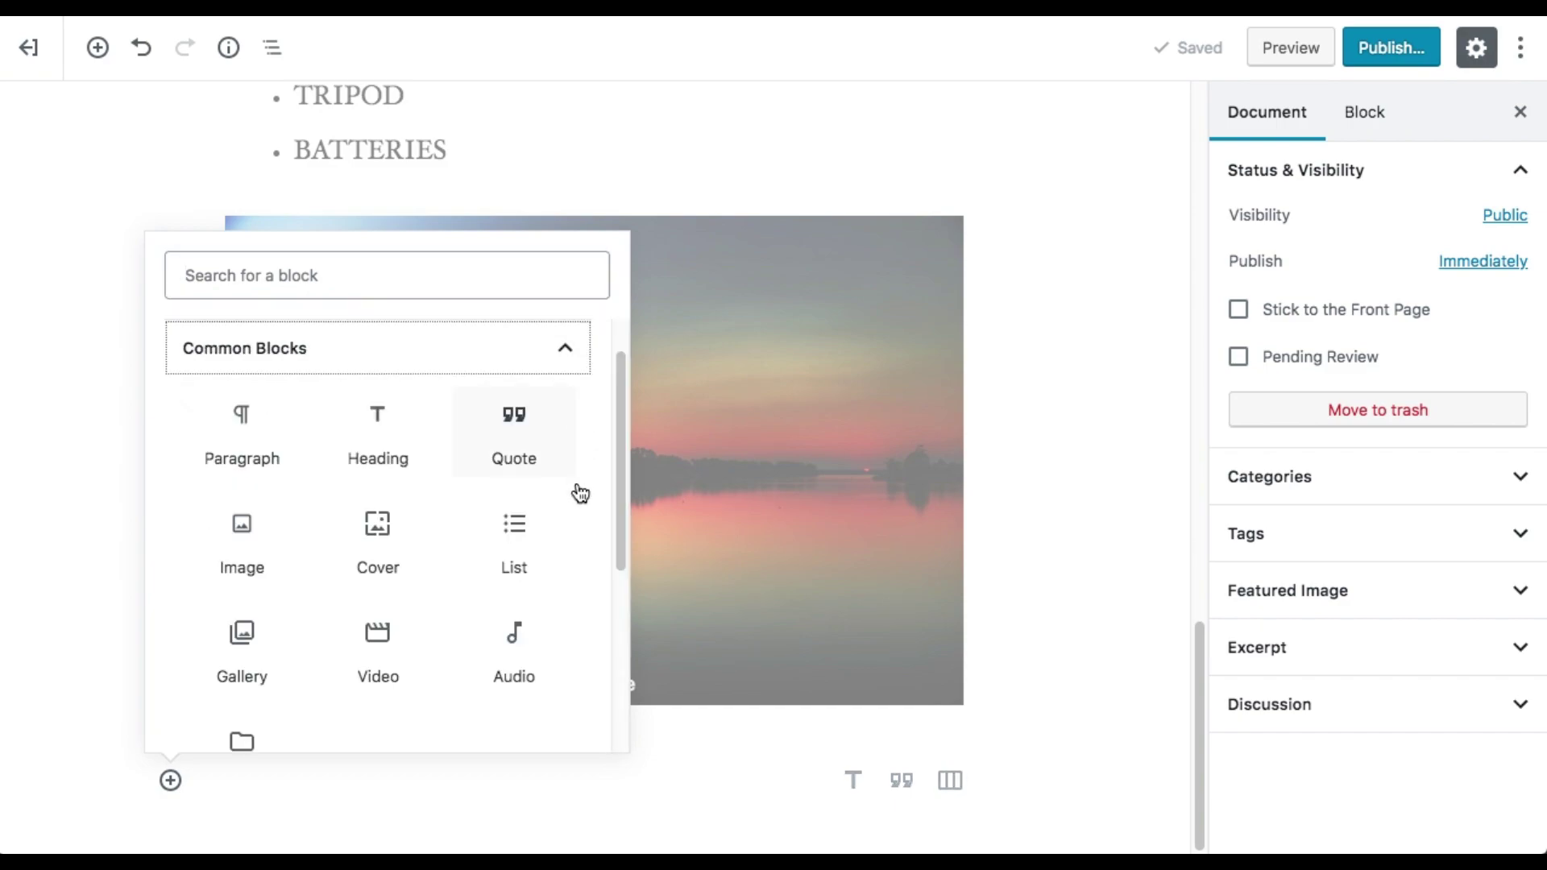
pyautogui.scroll(-2, 570, 609)
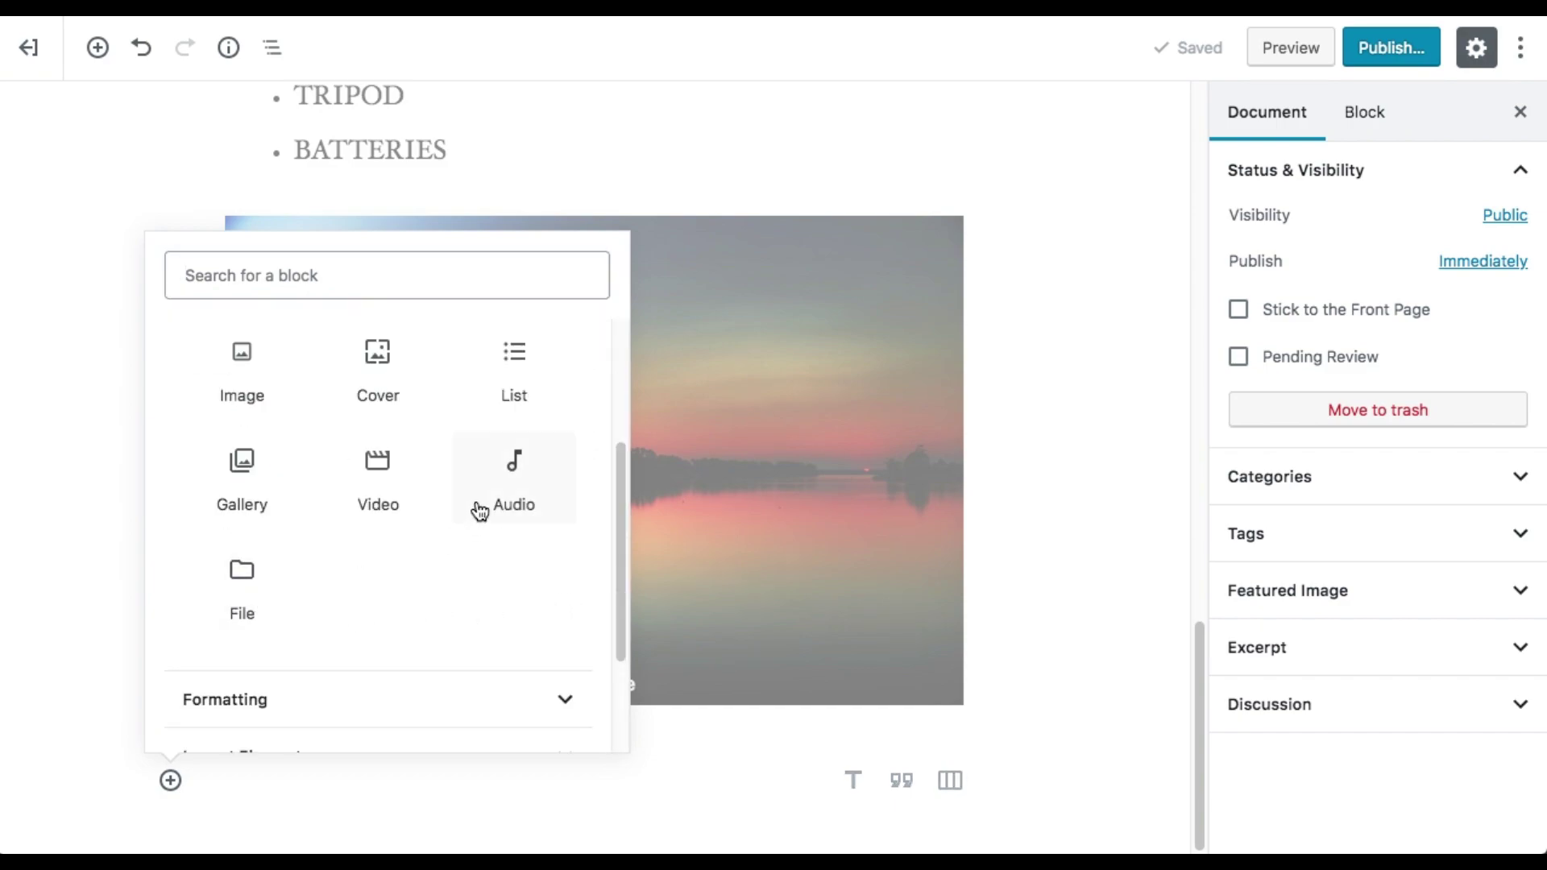
pyautogui.click(500, 487)
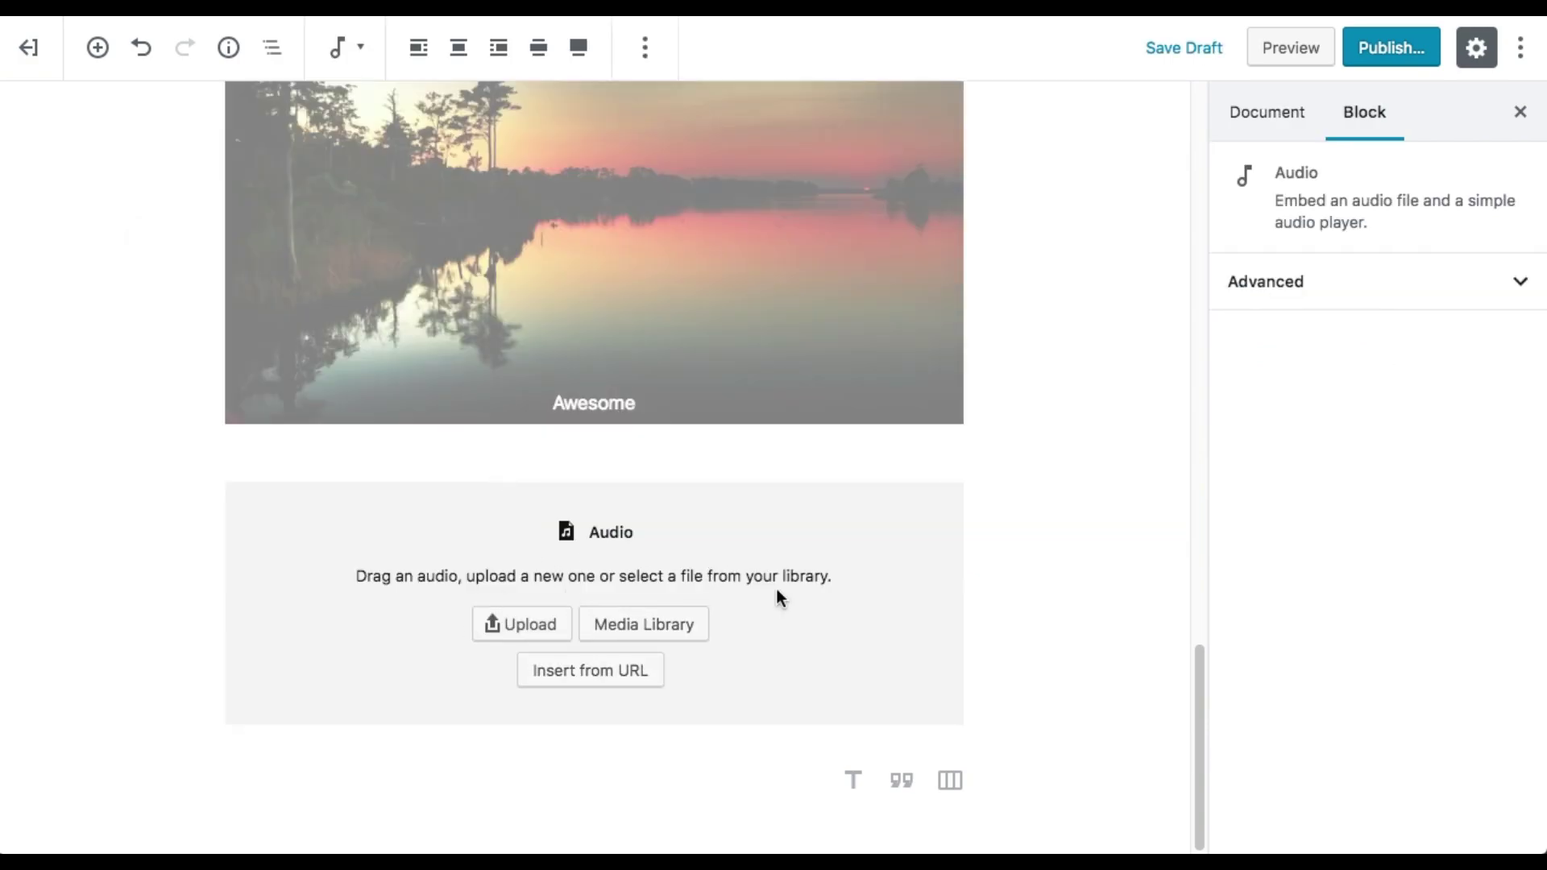
pyautogui.click(644, 48)
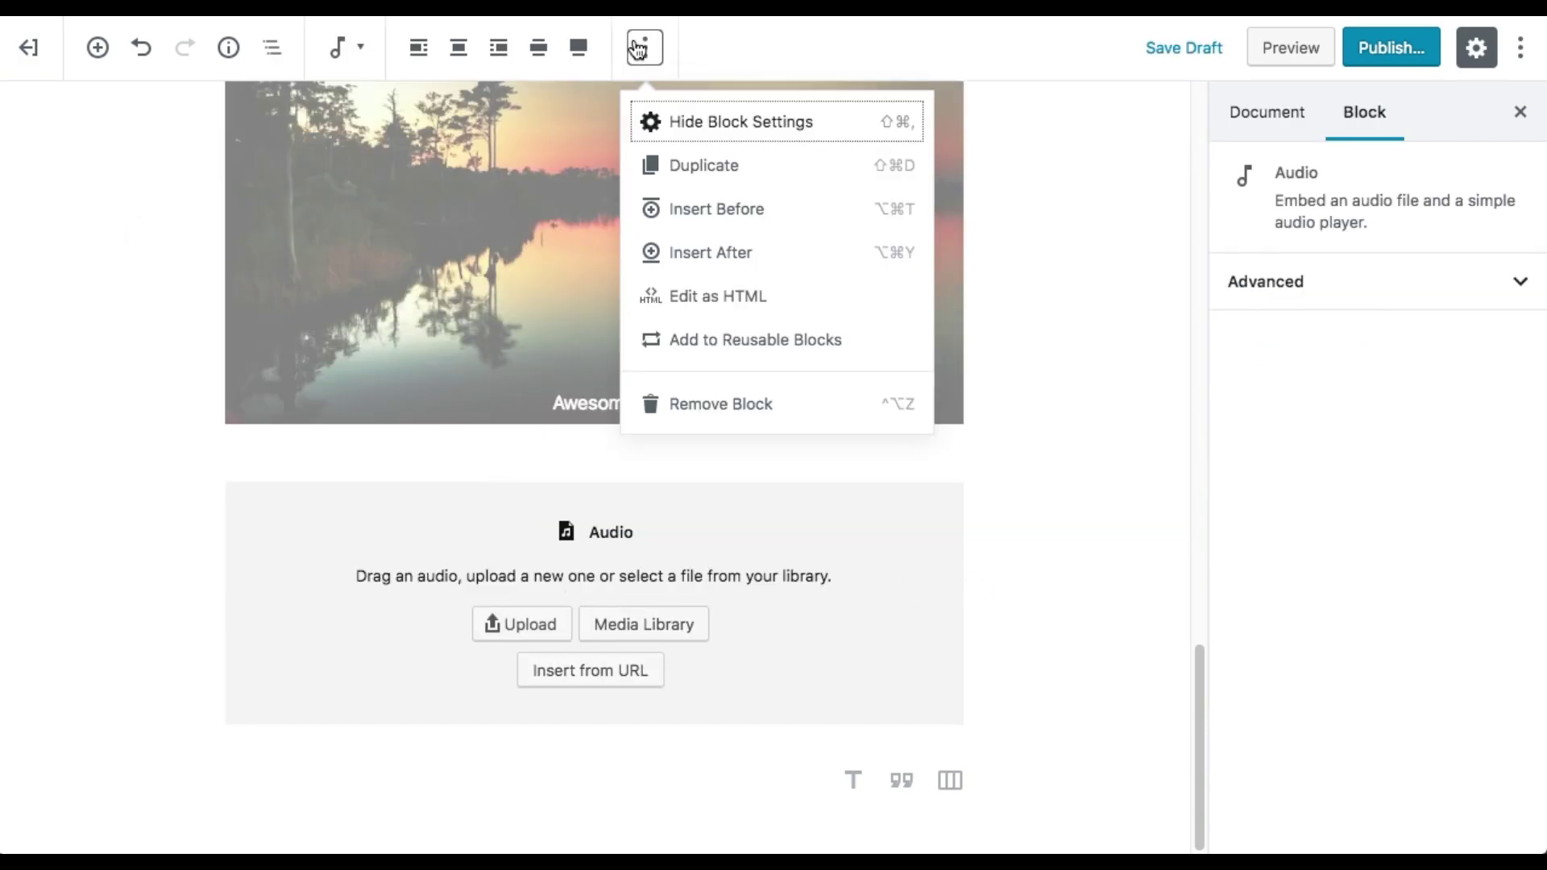
pyautogui.click(739, 407)
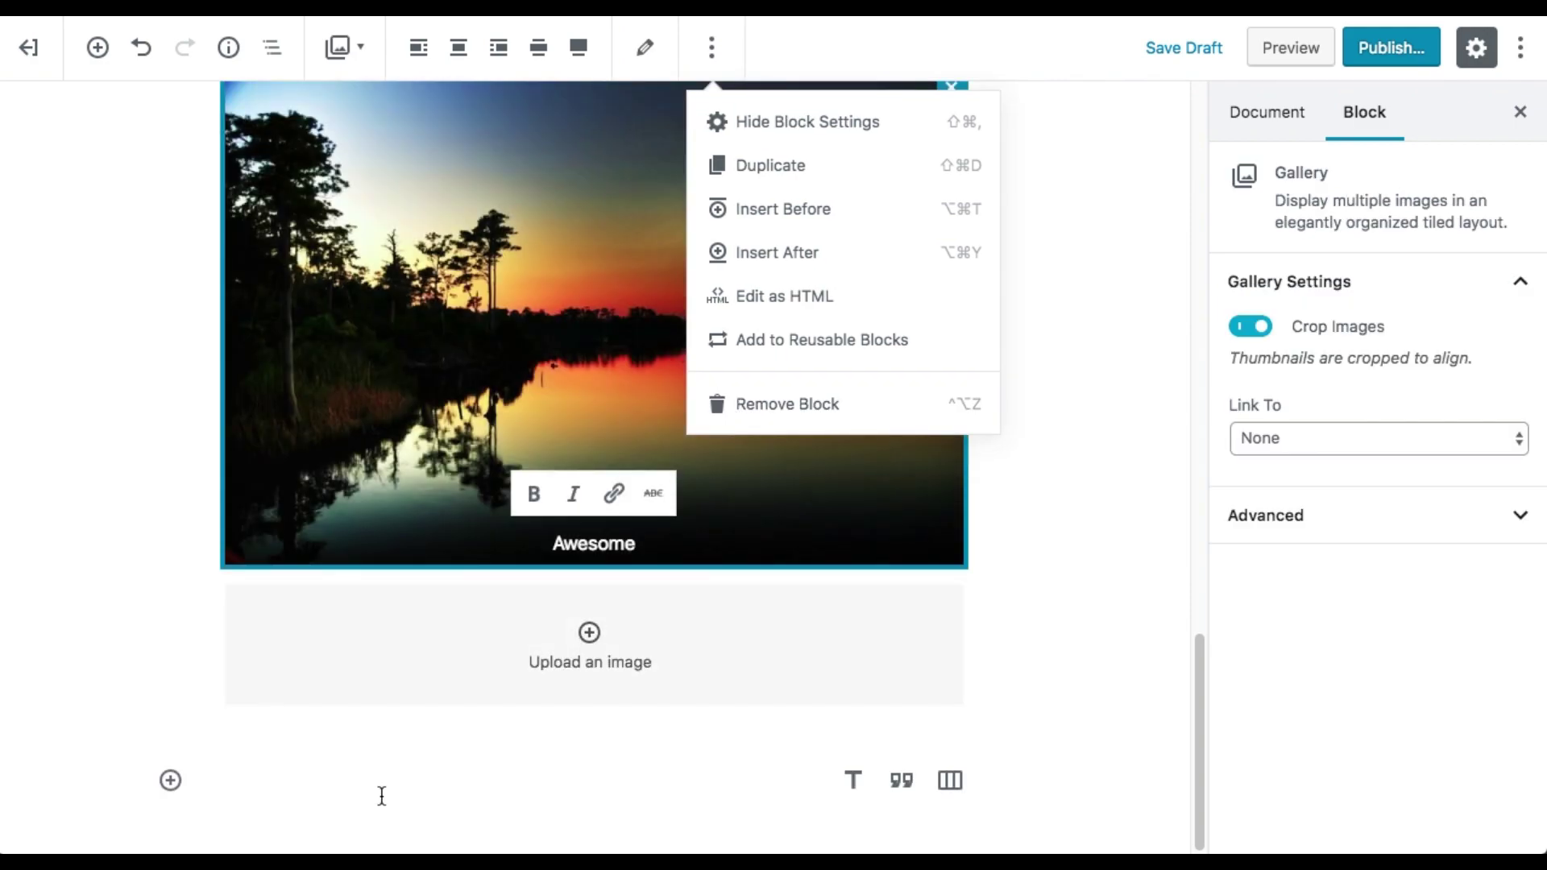
# - Add a Custom HTML block from the Formatting blocks in the empty block below the gallery
pyautogui.click(170, 780)
pyautogui.click(556, 351)
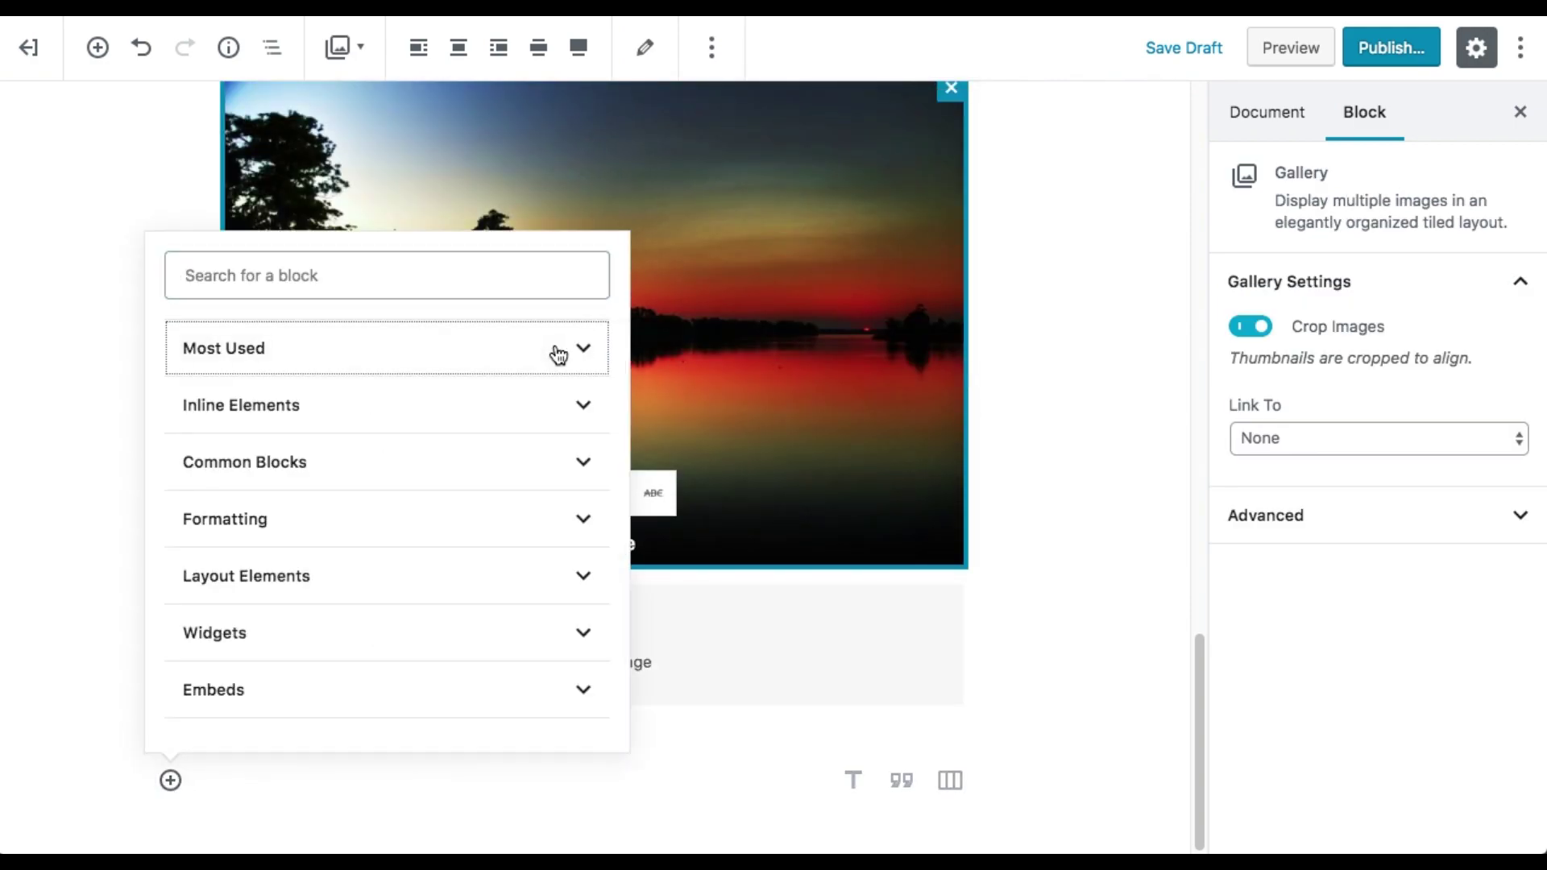
pyautogui.click(577, 463)
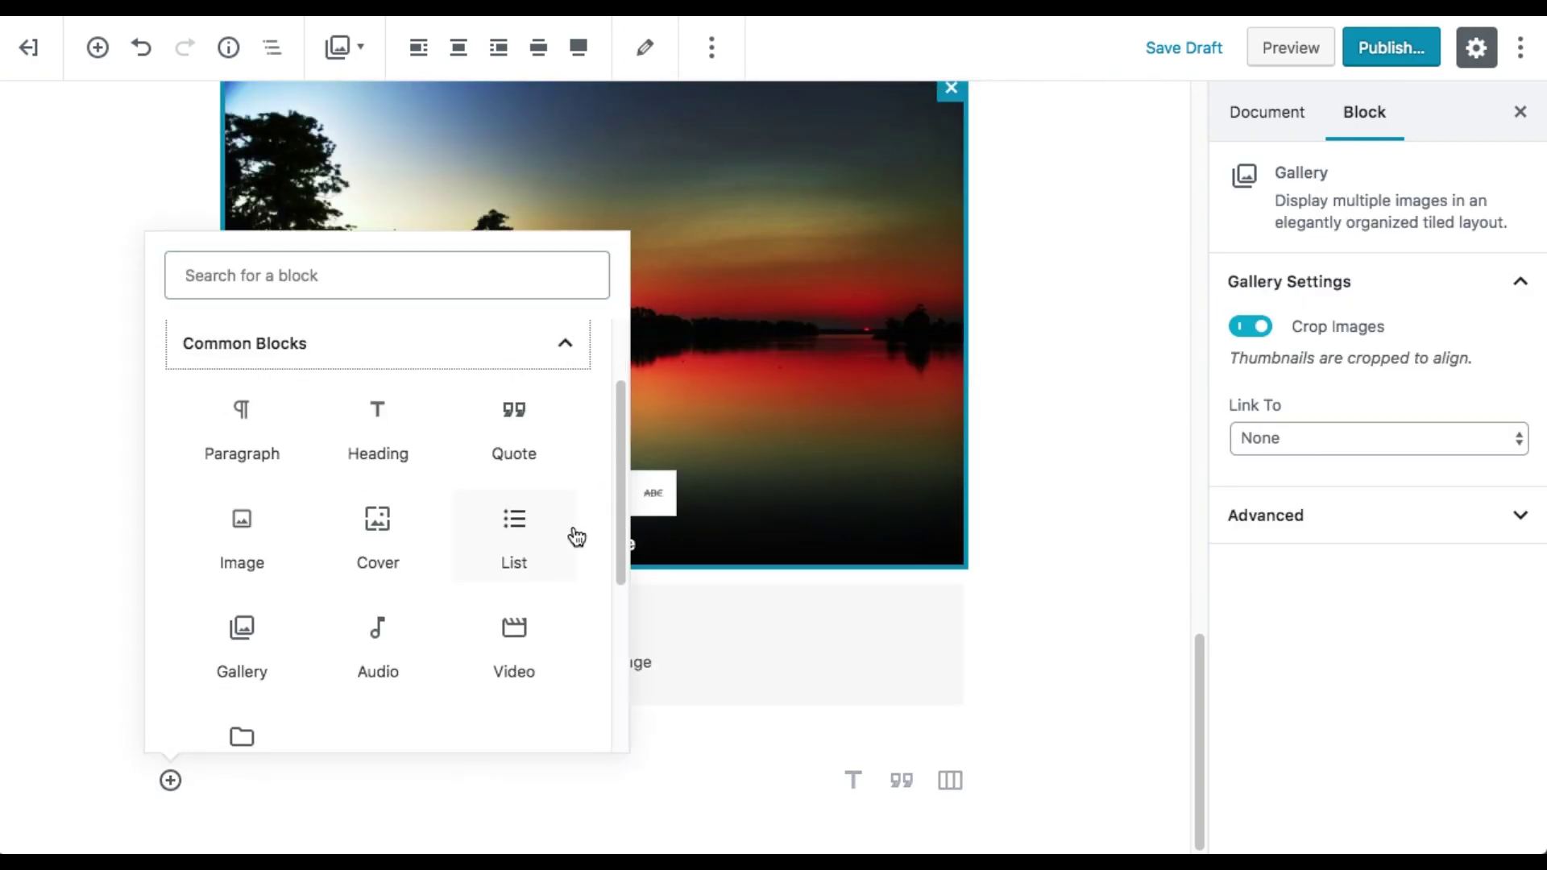
pyautogui.scroll(-1, 573, 597)
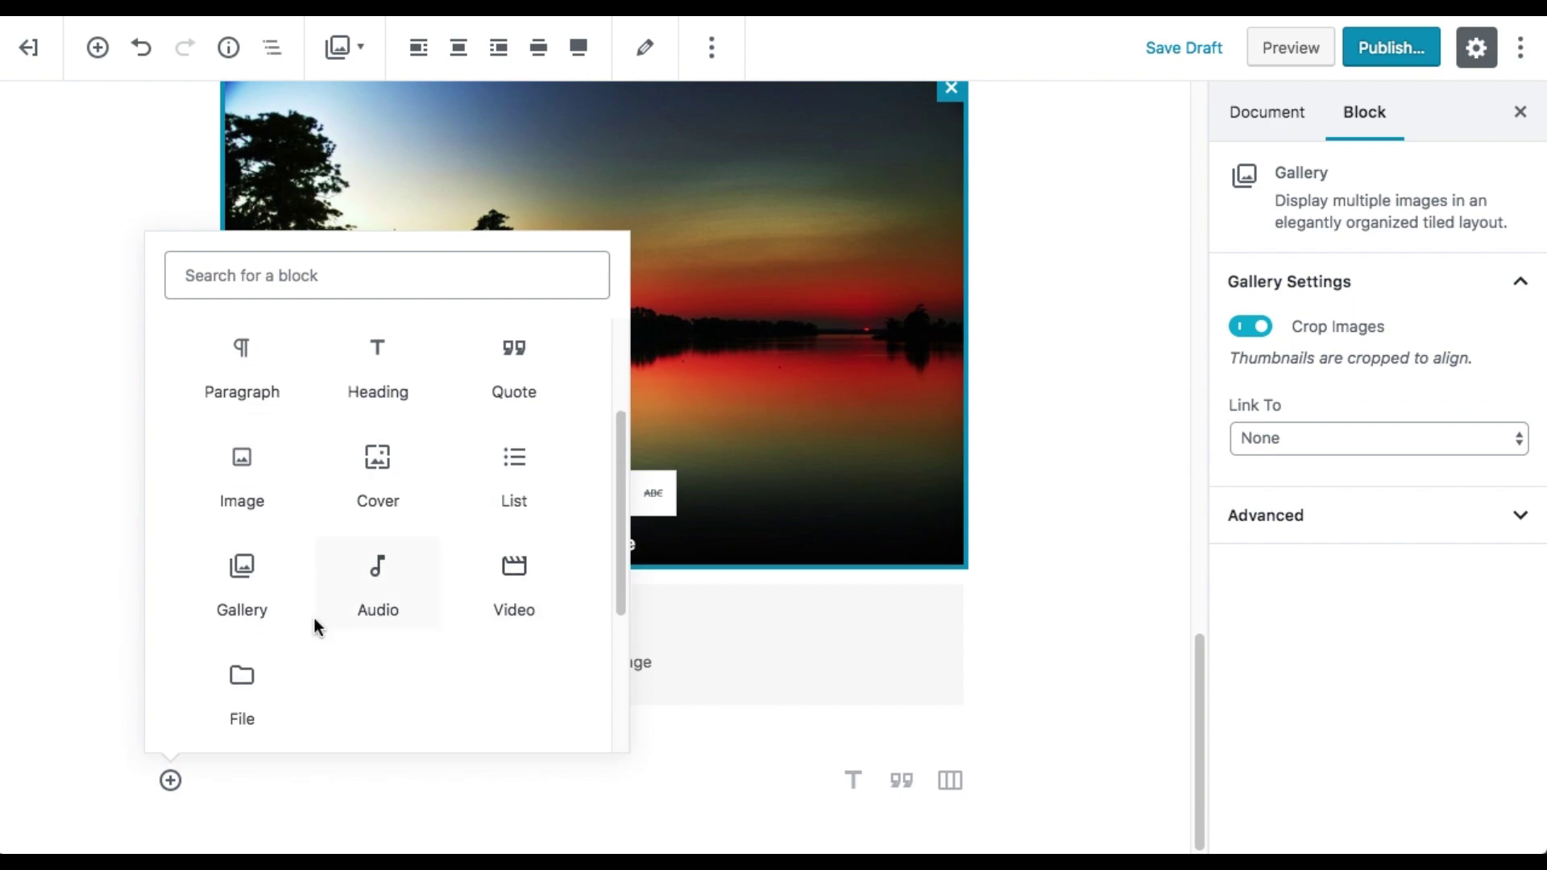
pyautogui.scroll(-3, 322, 649)
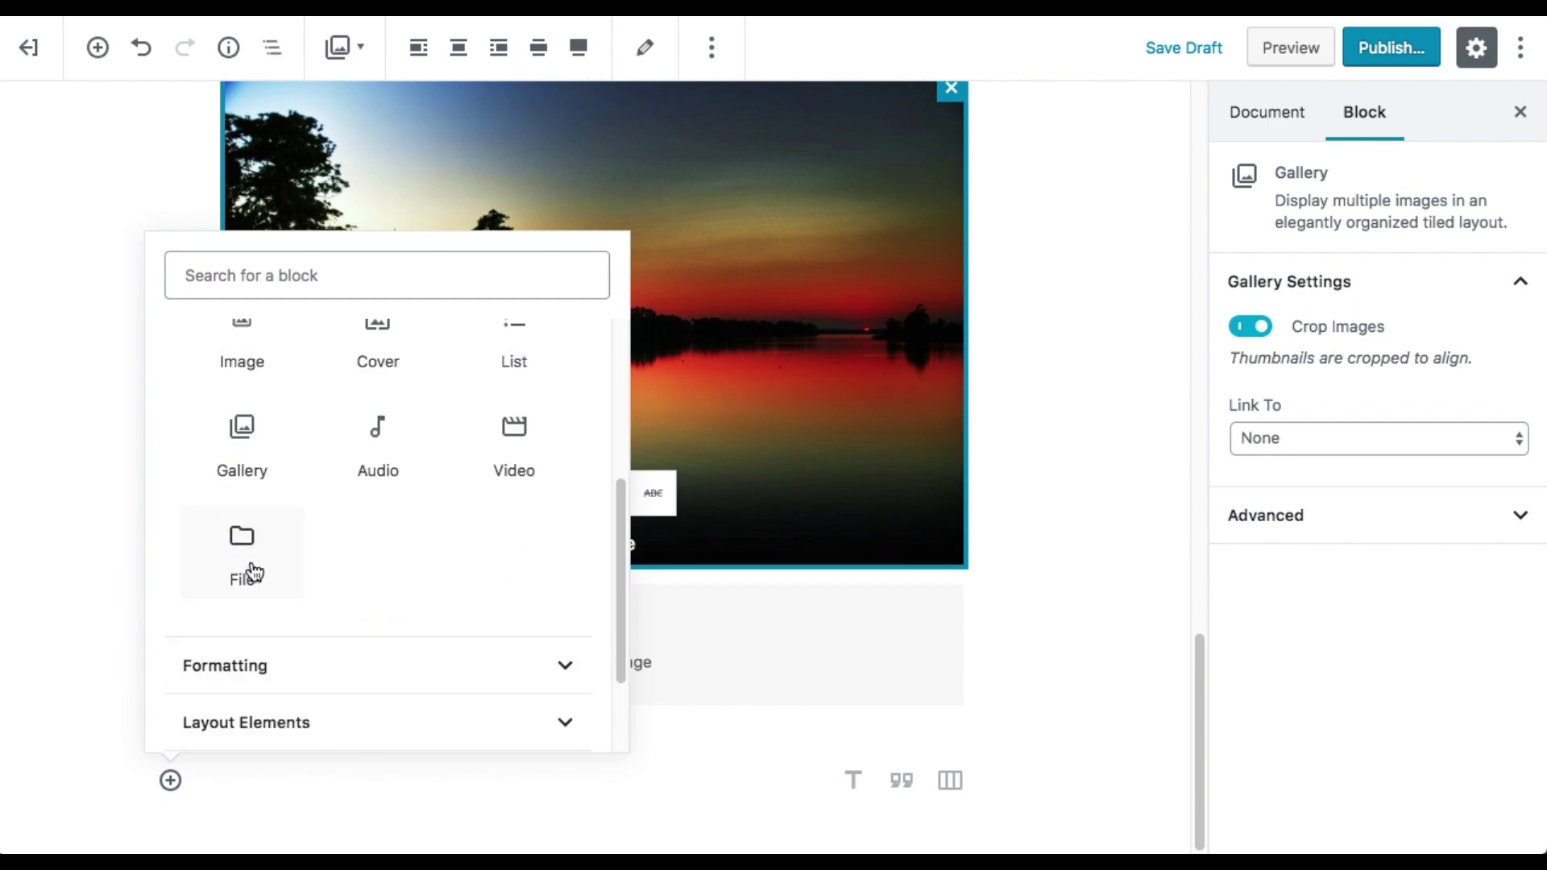
pyautogui.scroll(-3, 511, 553)
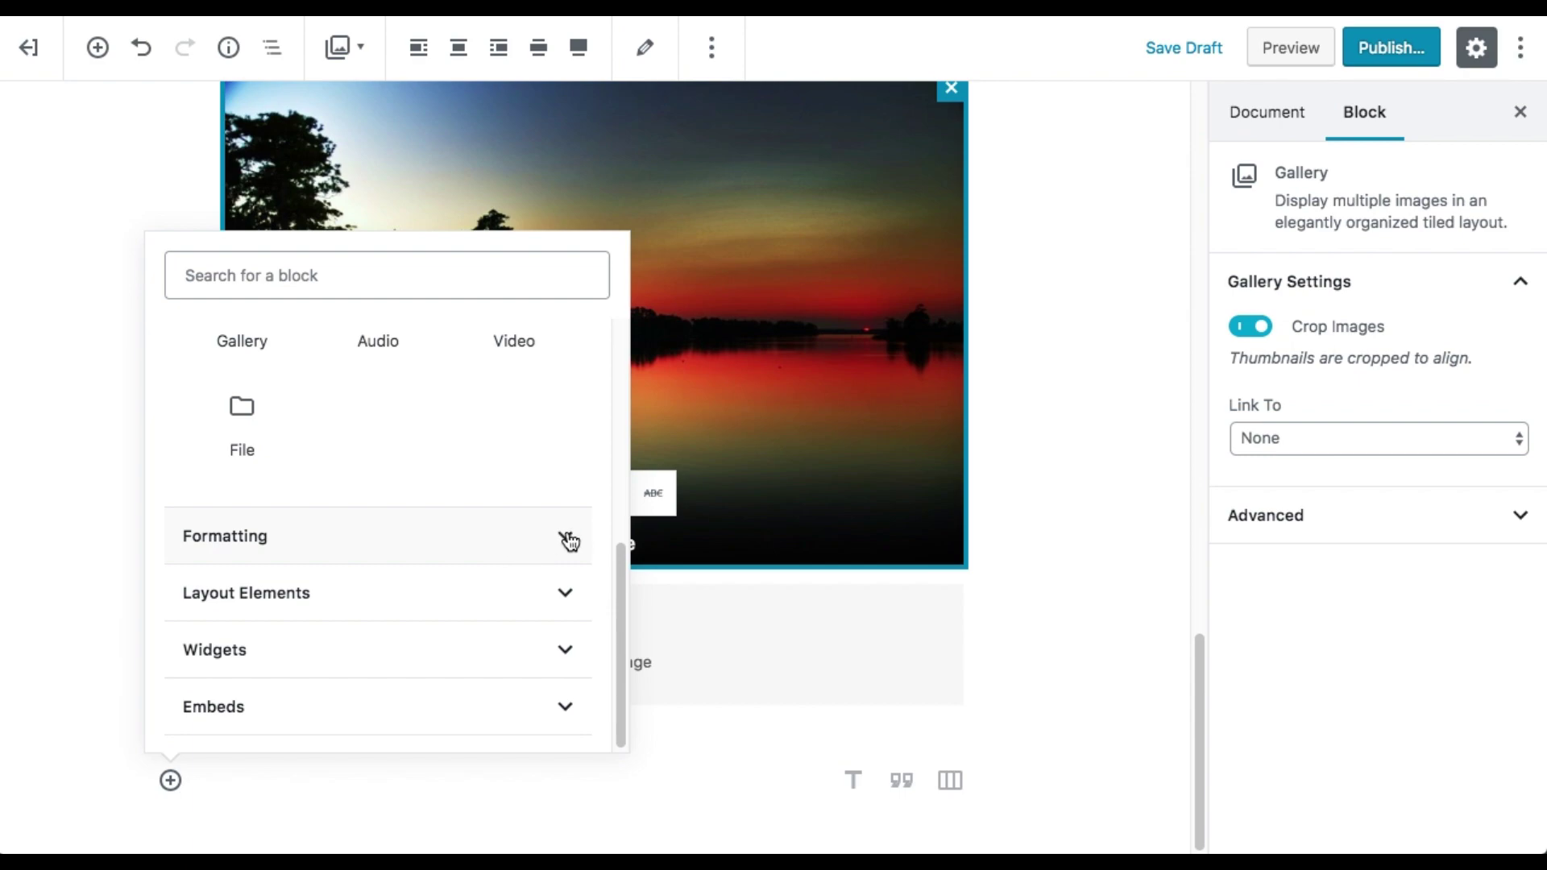
pyautogui.click(568, 538)
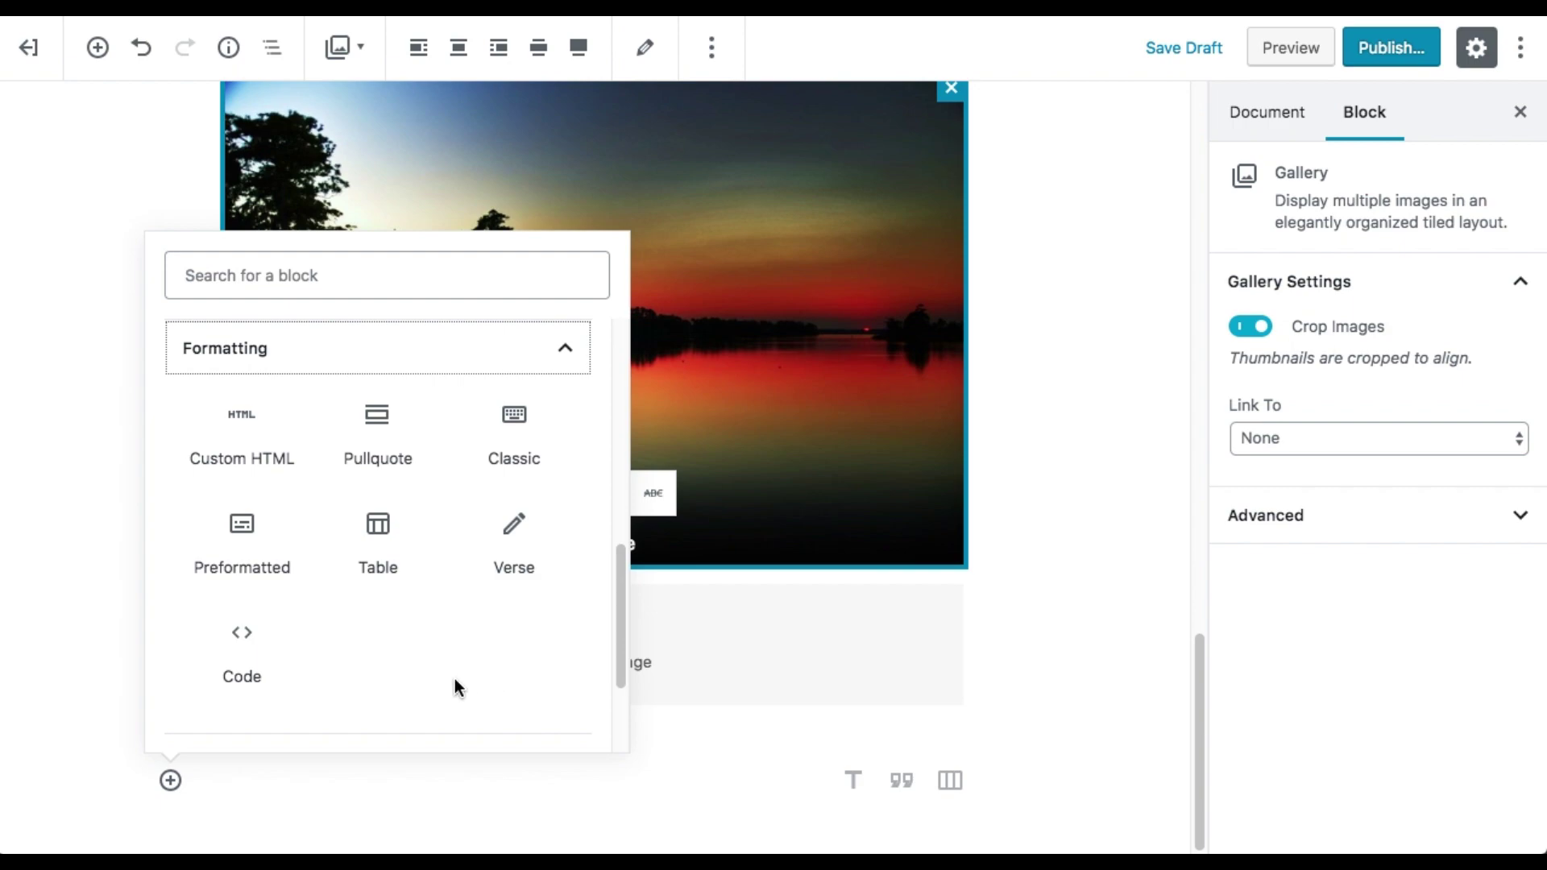
pyautogui.click(240, 430)
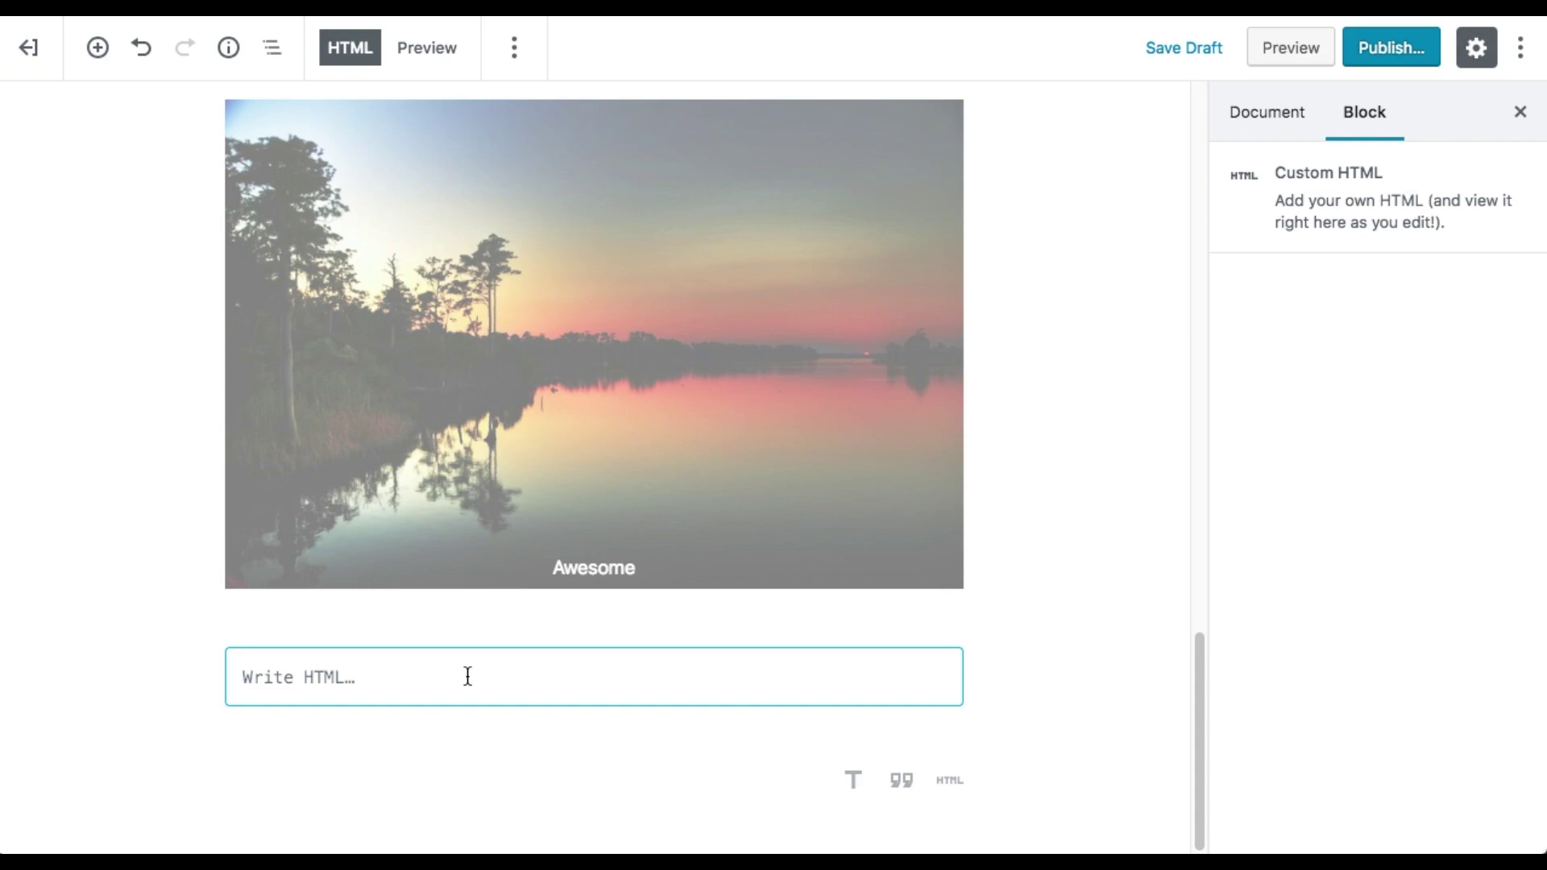
# - Write the code <small>My Custom HTML Block</small> in the Custom HTML block
pyautogui.write('<small>')
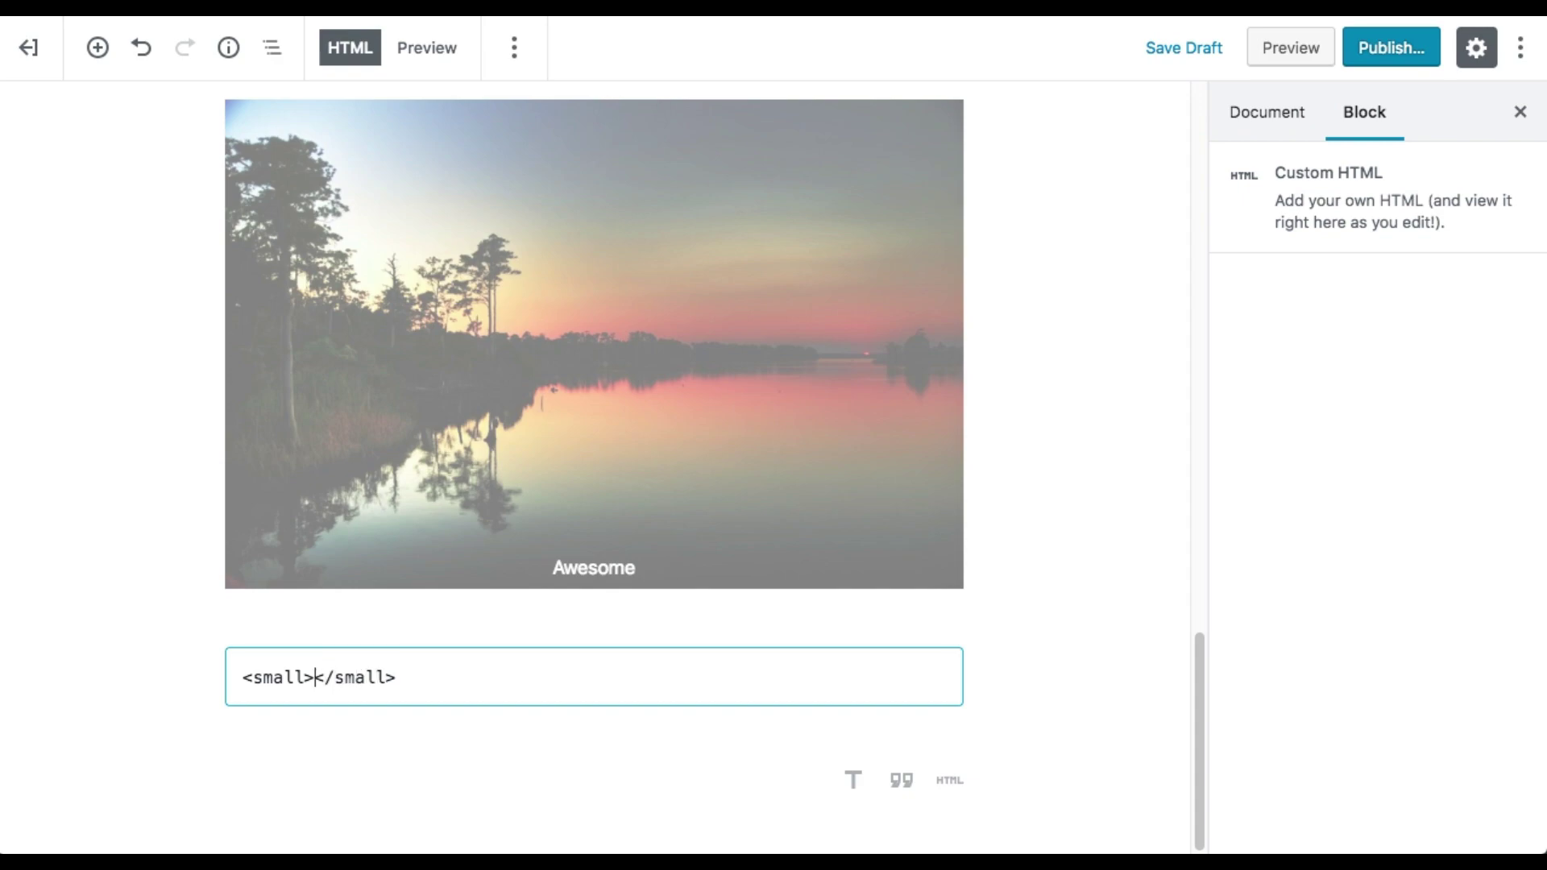
pyautogui.write('My Custom ')
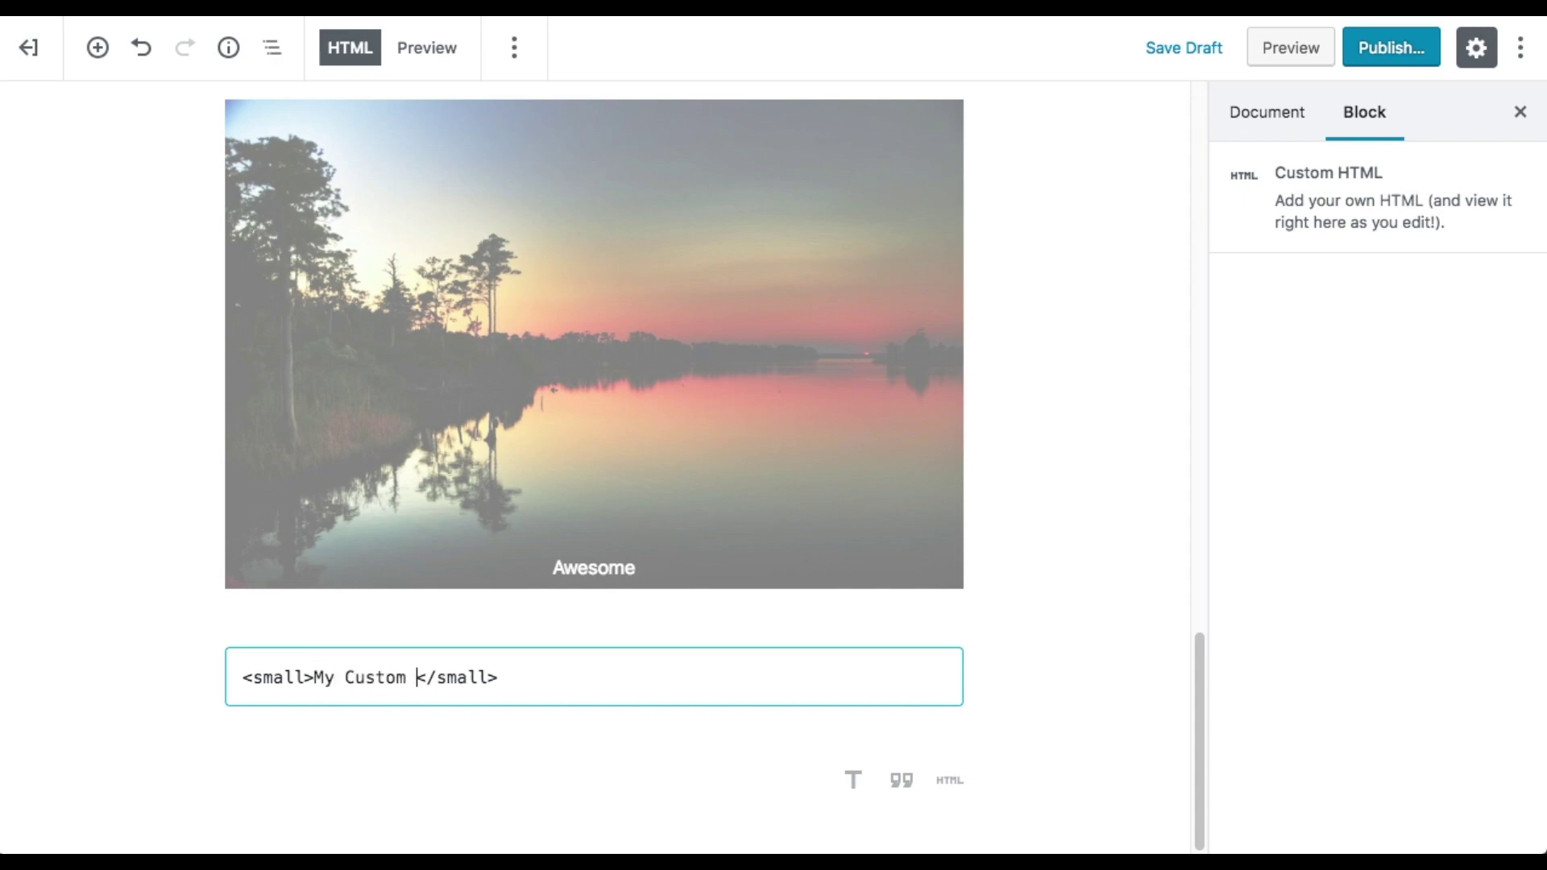
pyautogui.write('HTML Block')
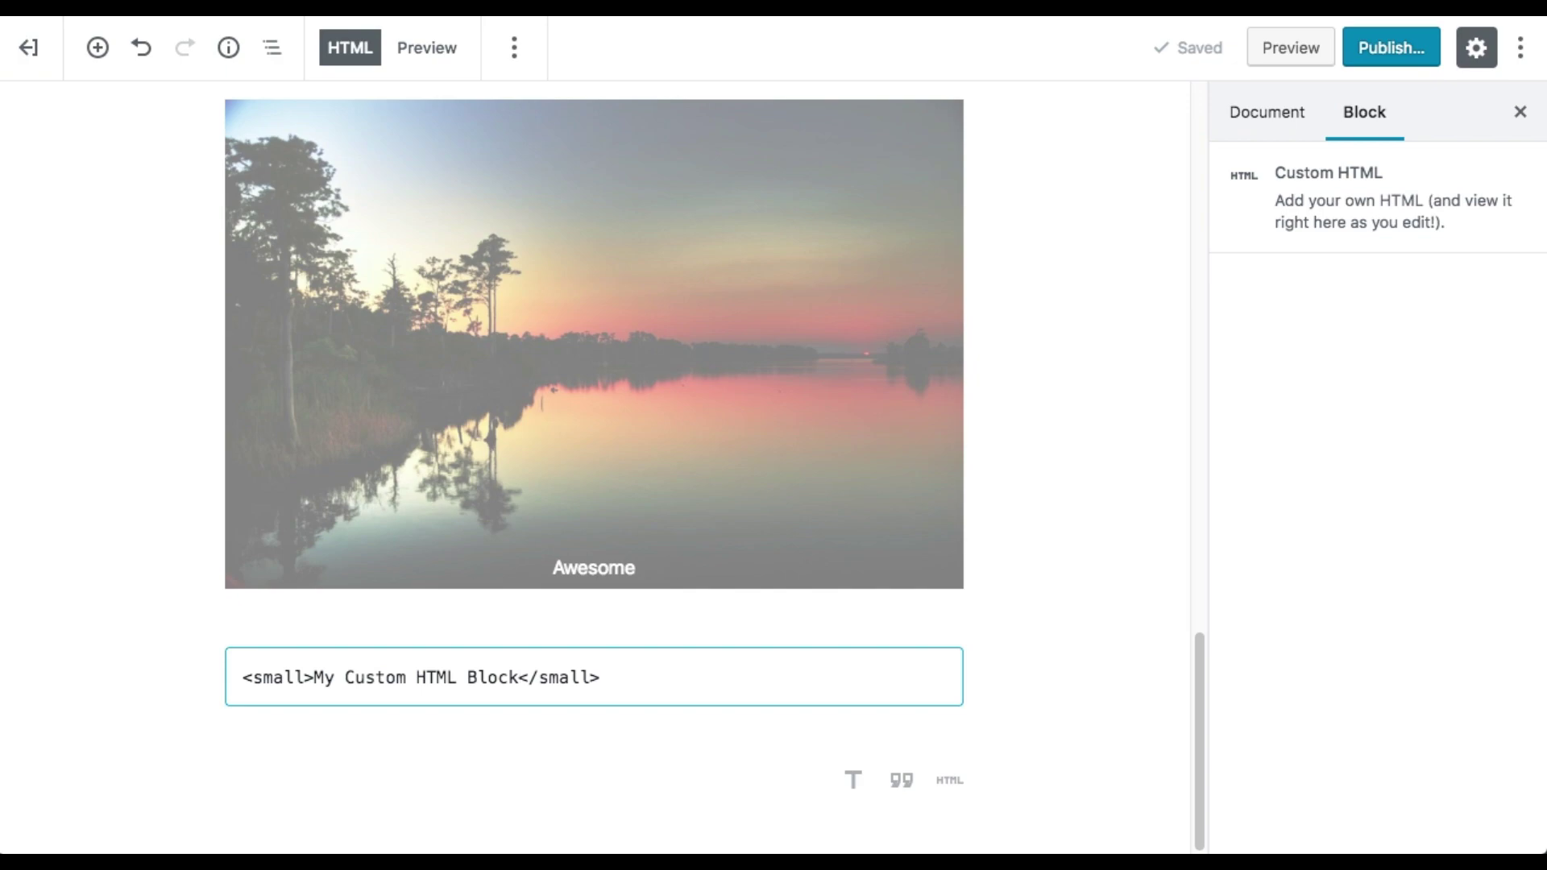
# - Add a Pullquote block from the Formatting blocks below the Custom HTML block
pyautogui.click(322, 780)
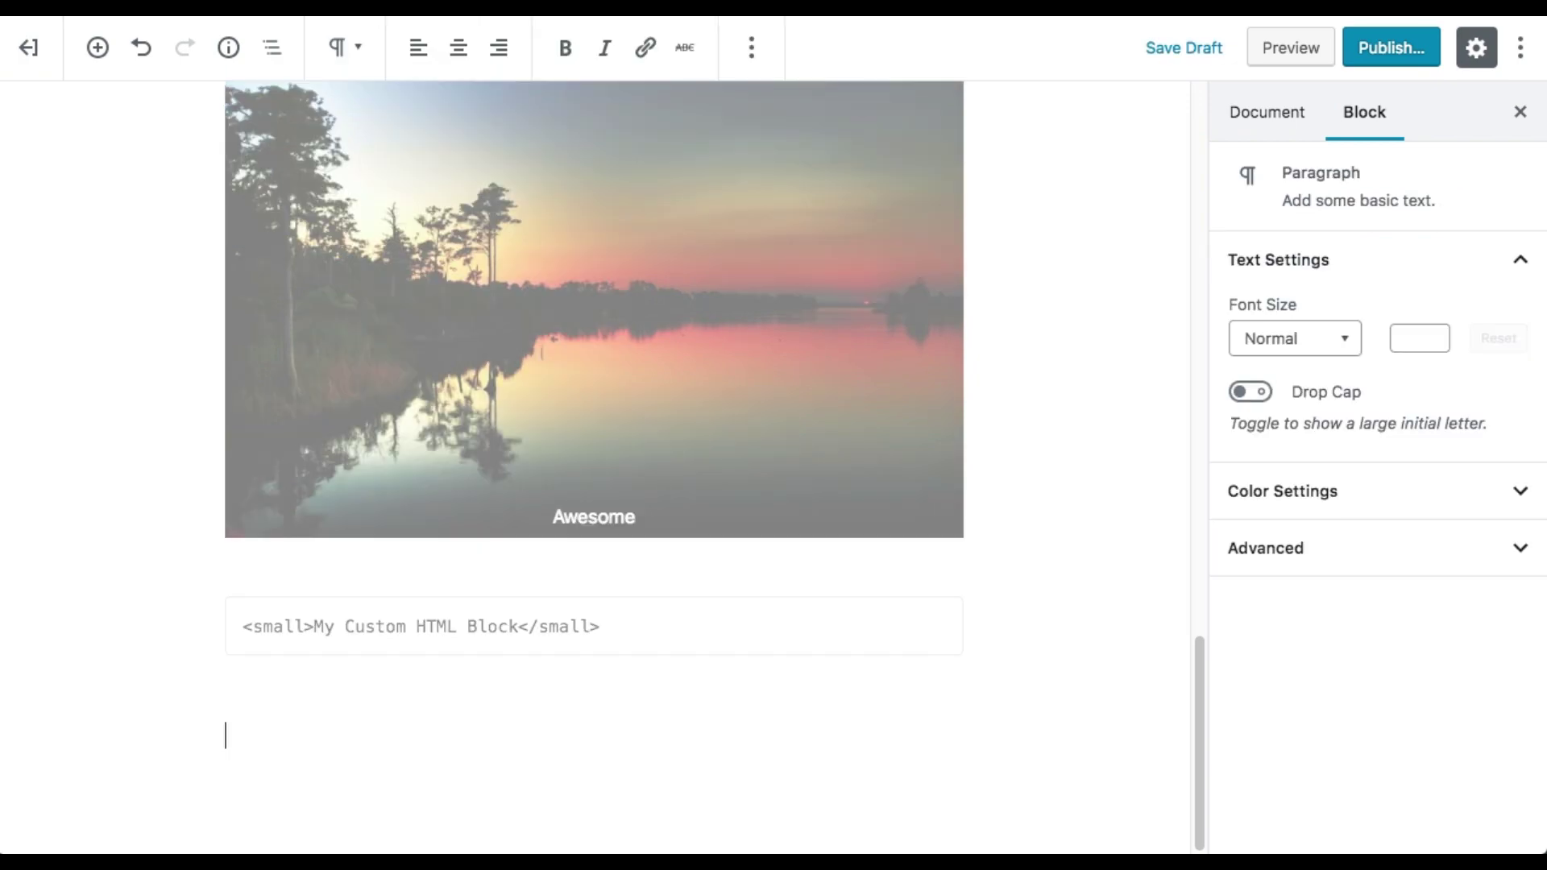
pyautogui.click(171, 730)
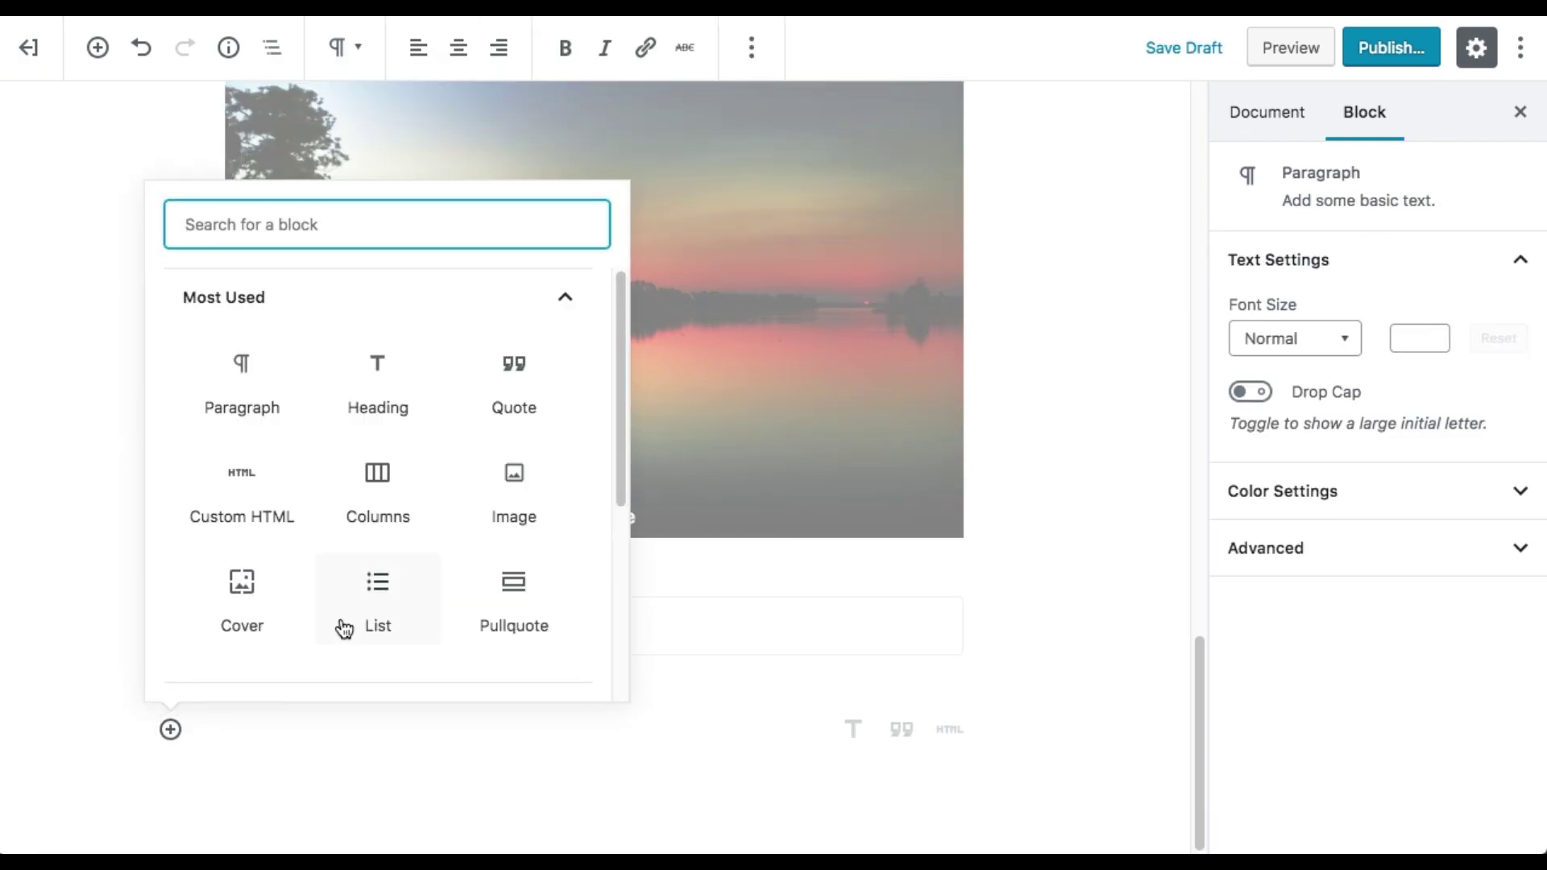
pyautogui.click(552, 314)
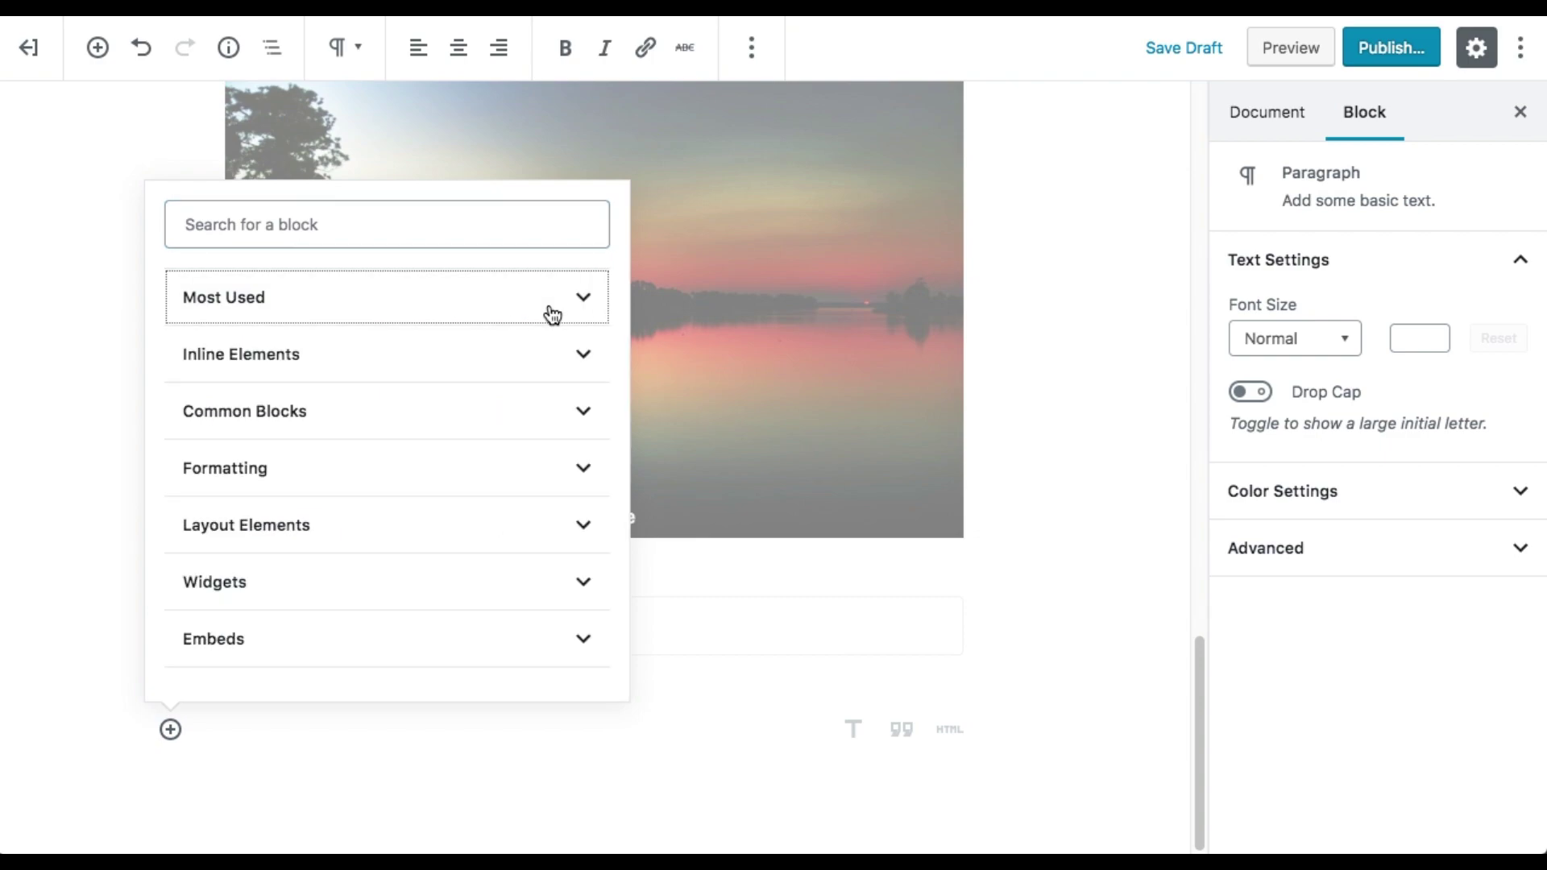
pyautogui.click(591, 483)
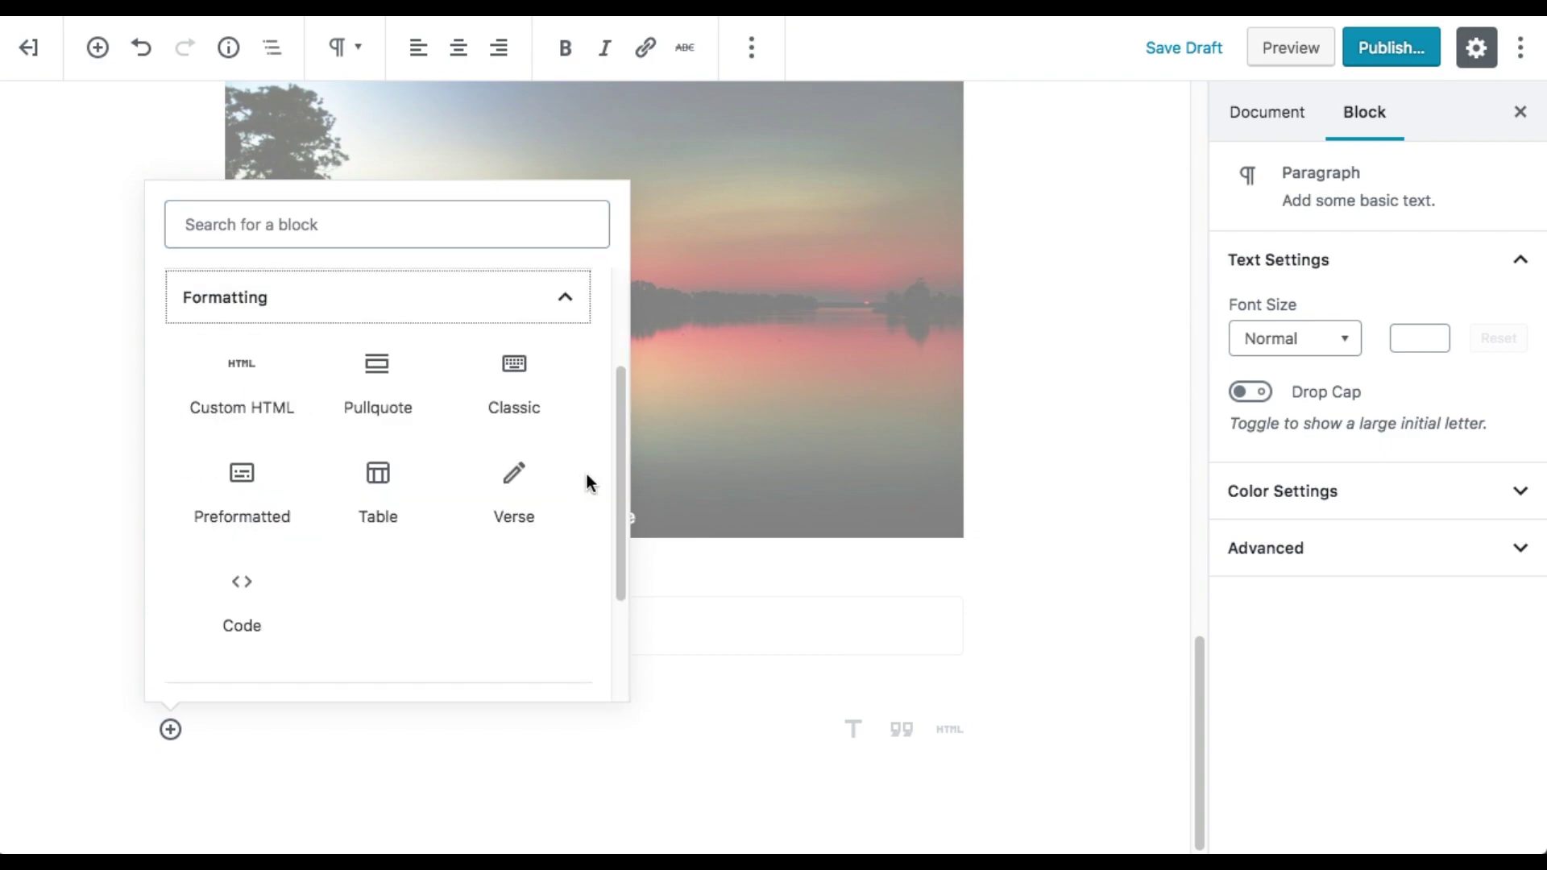
pyautogui.click(398, 397)
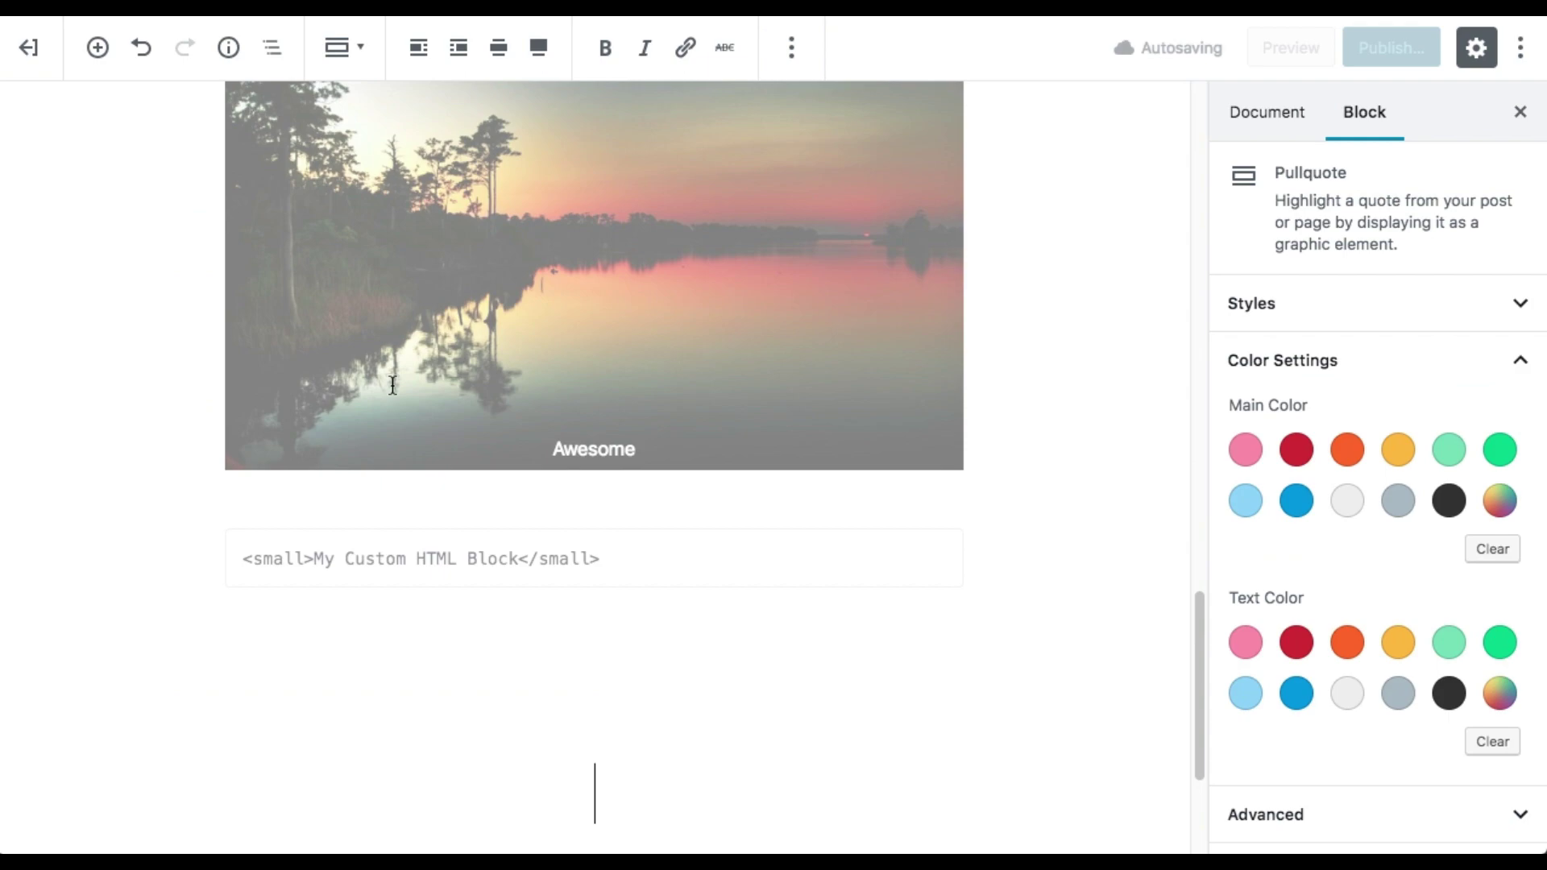
# - Enter "my complete pullquote with citation" as the text of the pullquote
pyautogui.write('my com')
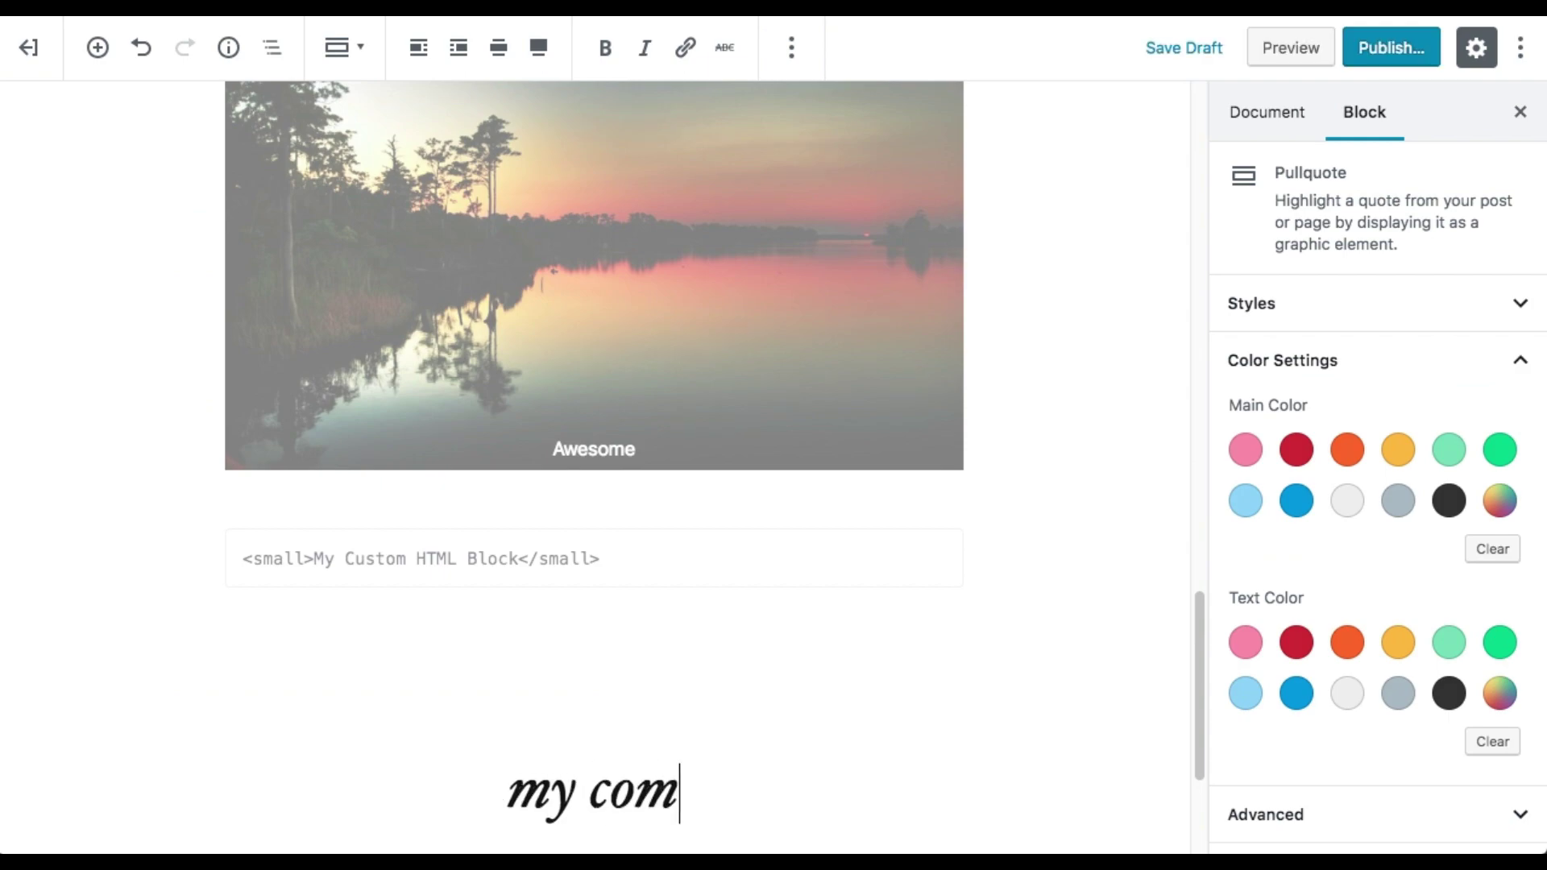
pyautogui.write('plete pullq')
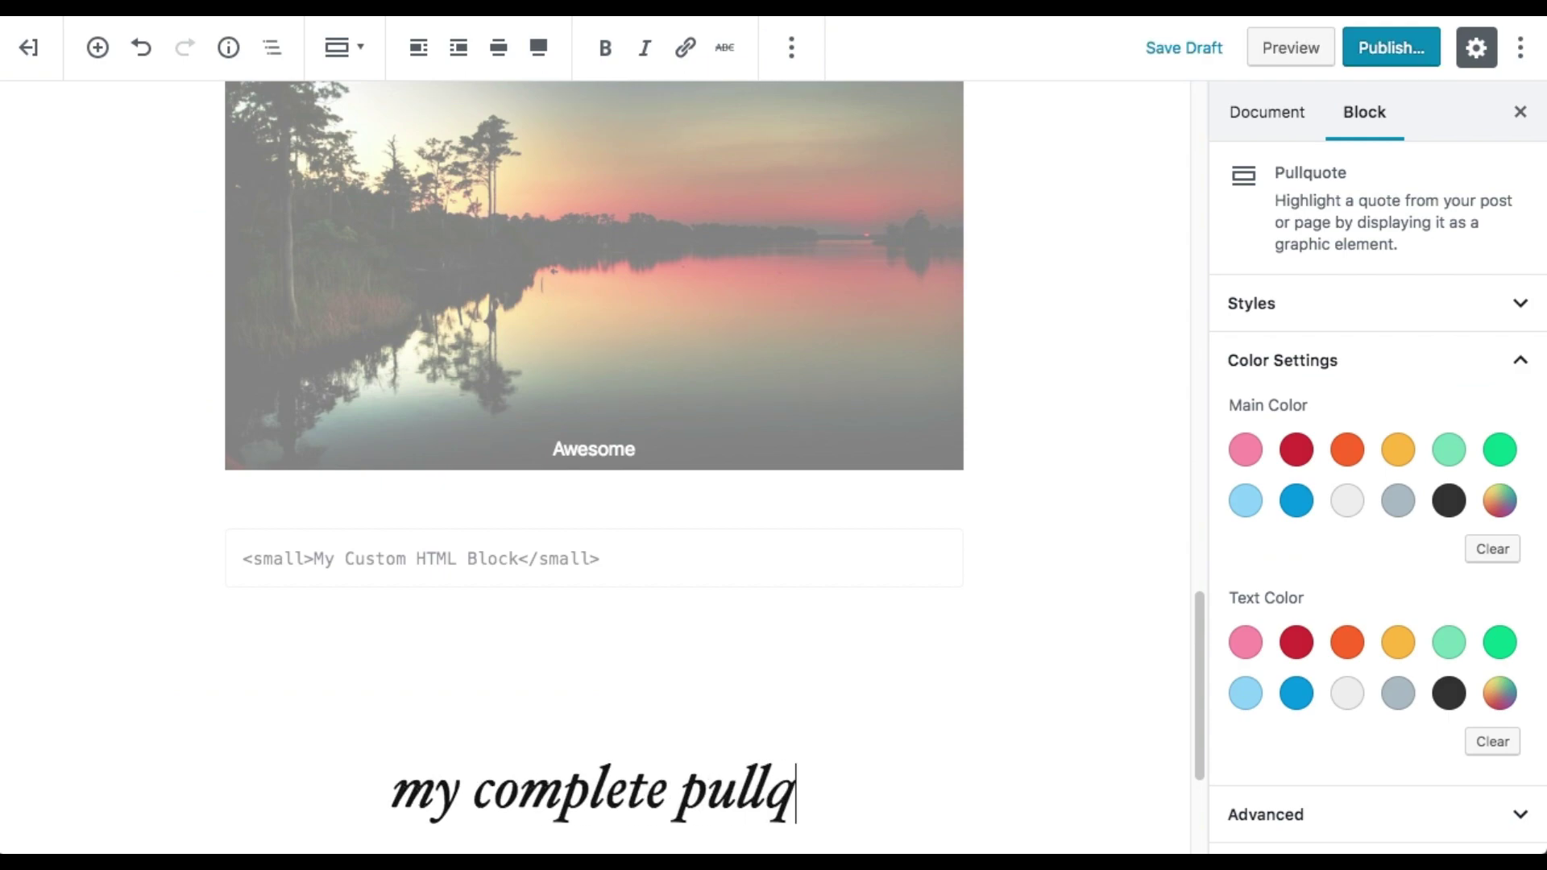
pyautogui.write('uote with the')
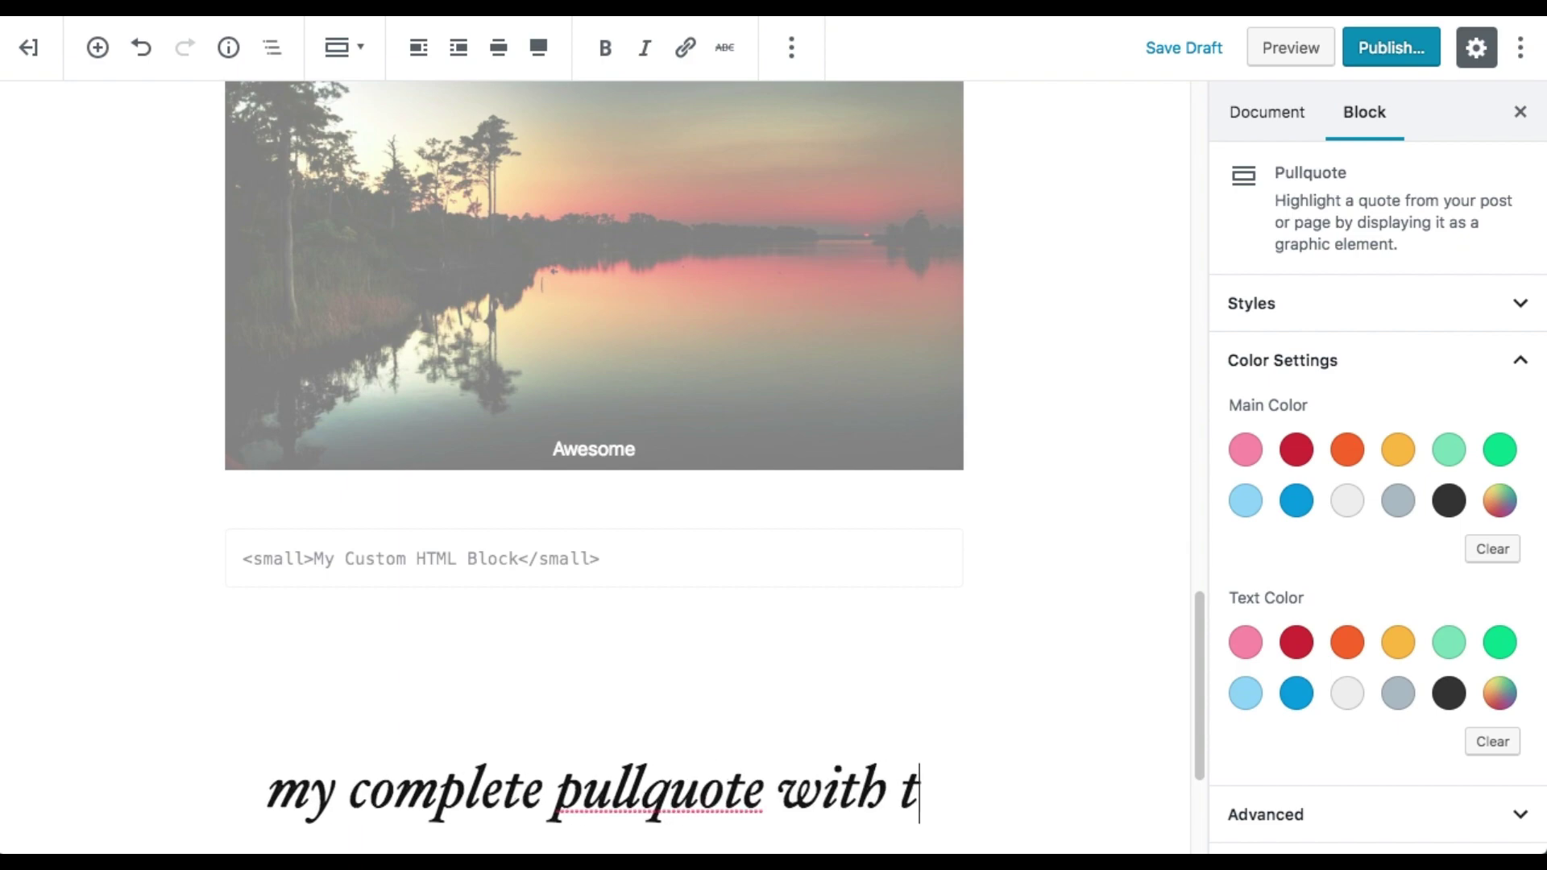
pyautogui.press('BackSpace')
pyautogui.press('BackSpace')
pyautogui.press('BackSpace')
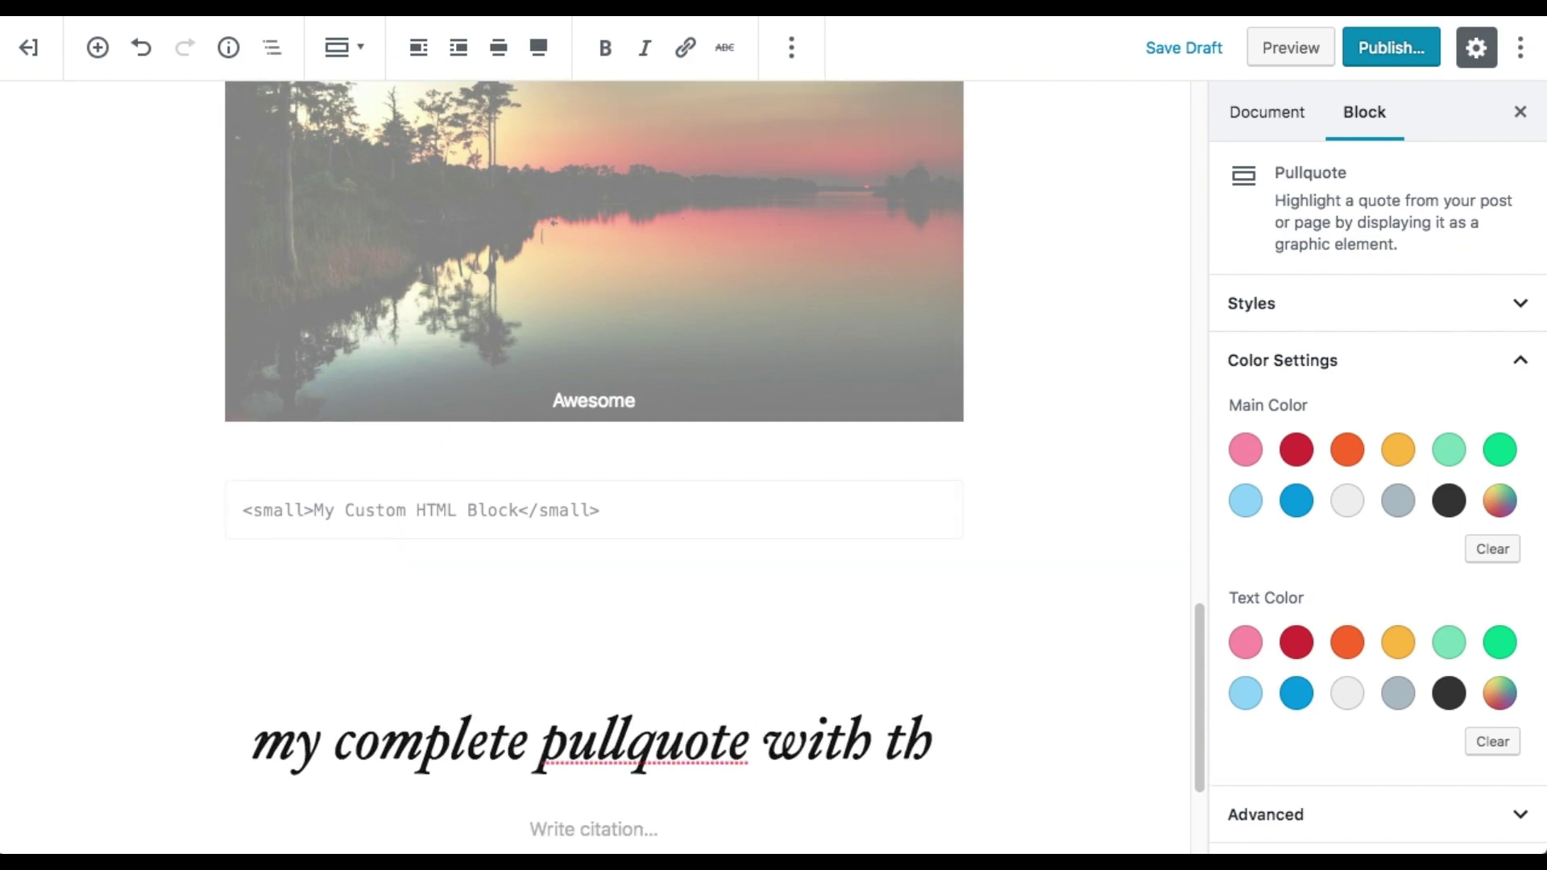
pyautogui.write('citation')
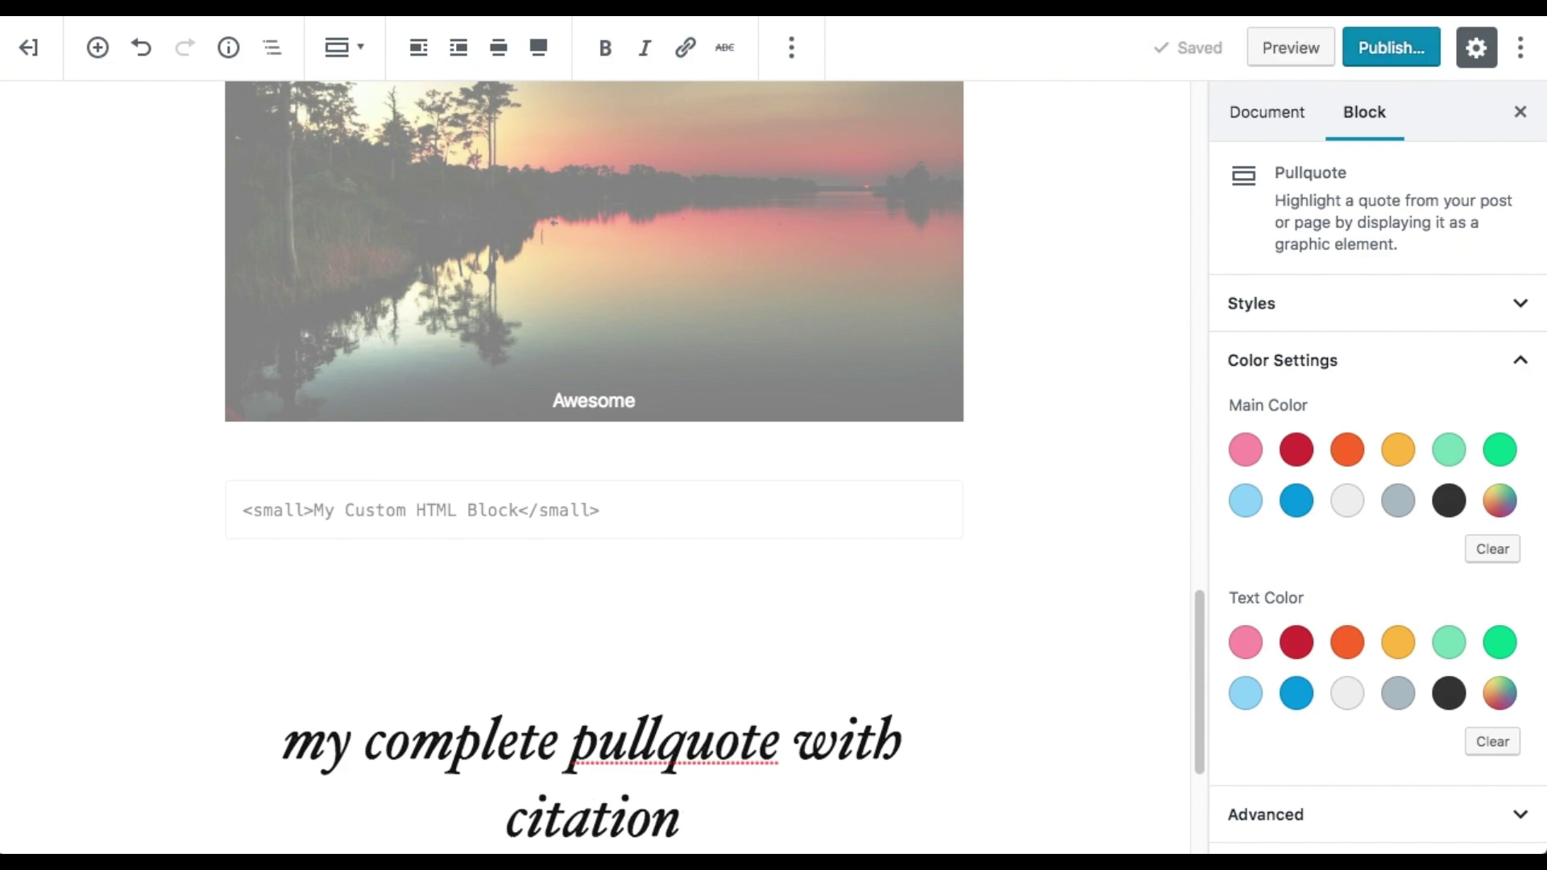
# - Give the pullquote the citation "xyaz"
pyautogui.scroll(-2, 501, 485)
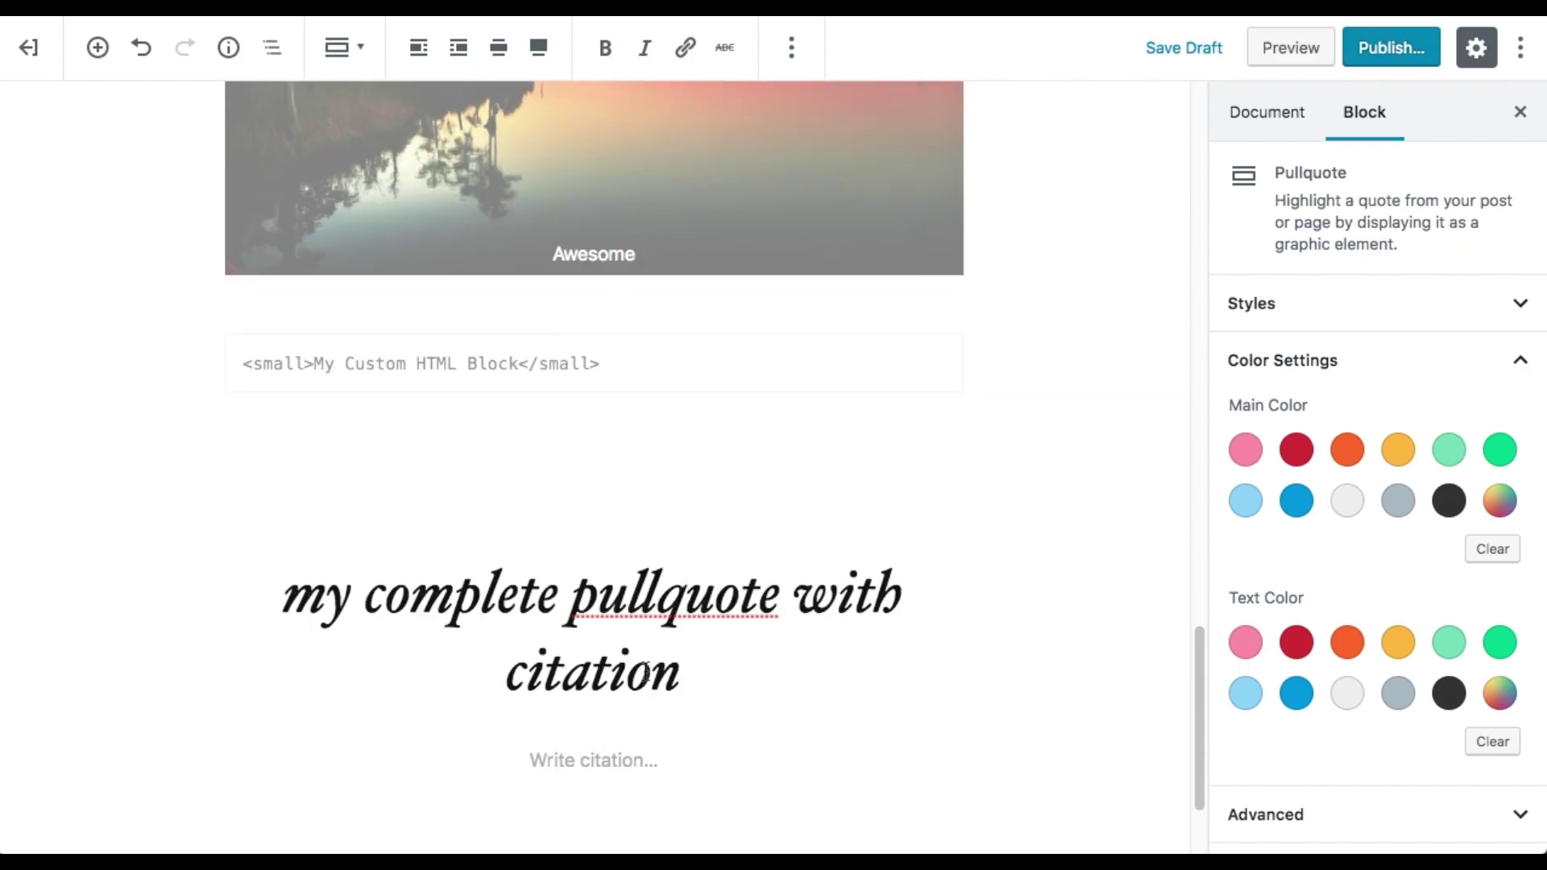
pyautogui.click(623, 748)
pyautogui.write('xy')
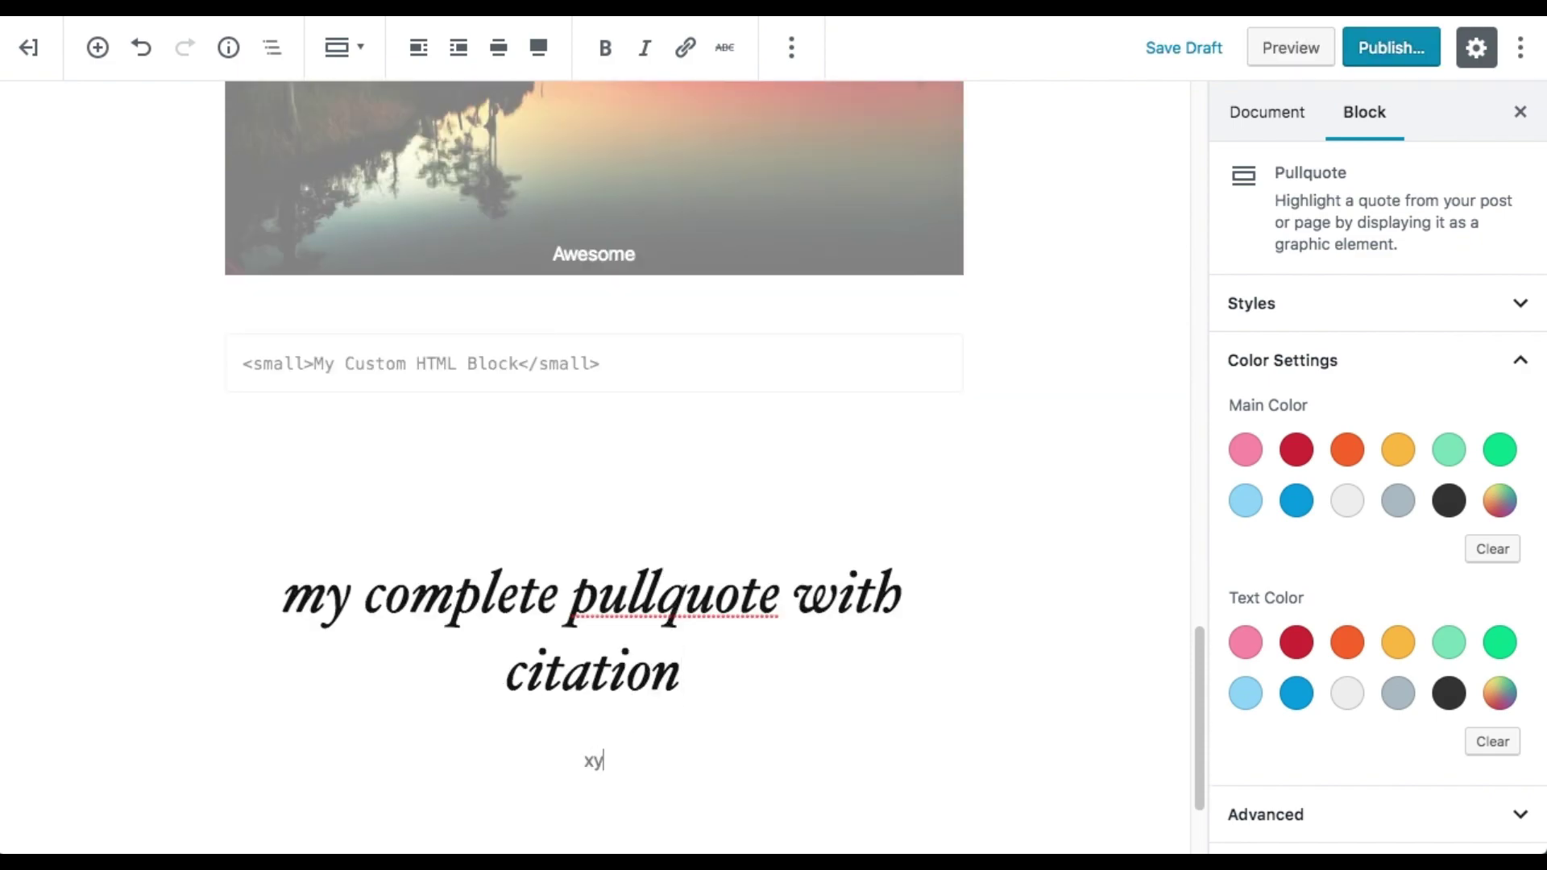
pyautogui.write('az')
# - Add a Classic block from the Formatting blocks below the pullquote
pyautogui.scroll(-2, 756, 725)
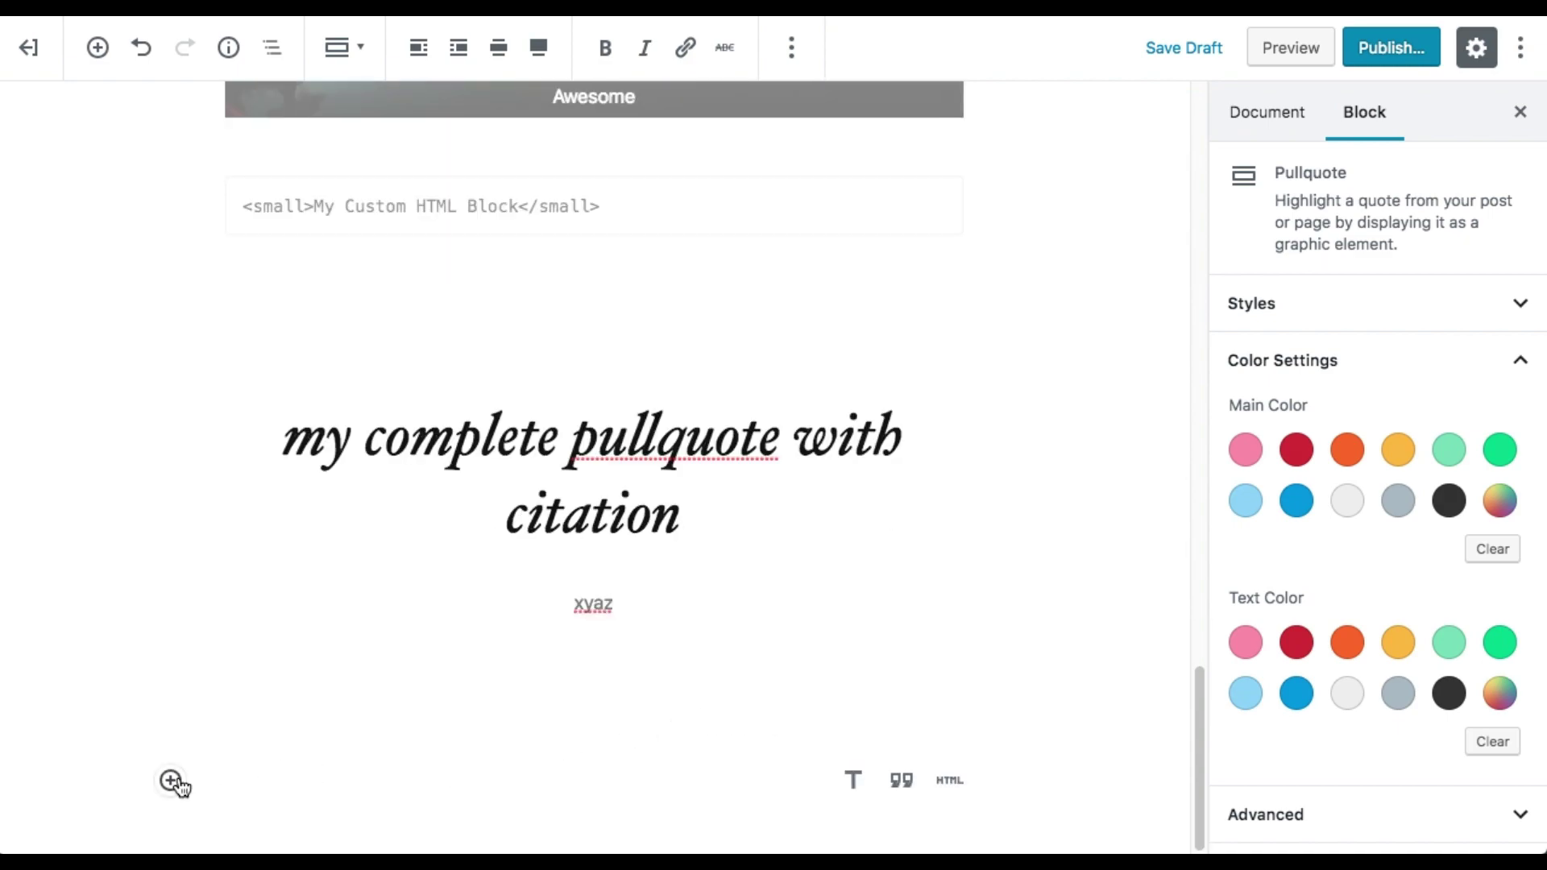
pyautogui.click(171, 780)
pyautogui.click(566, 360)
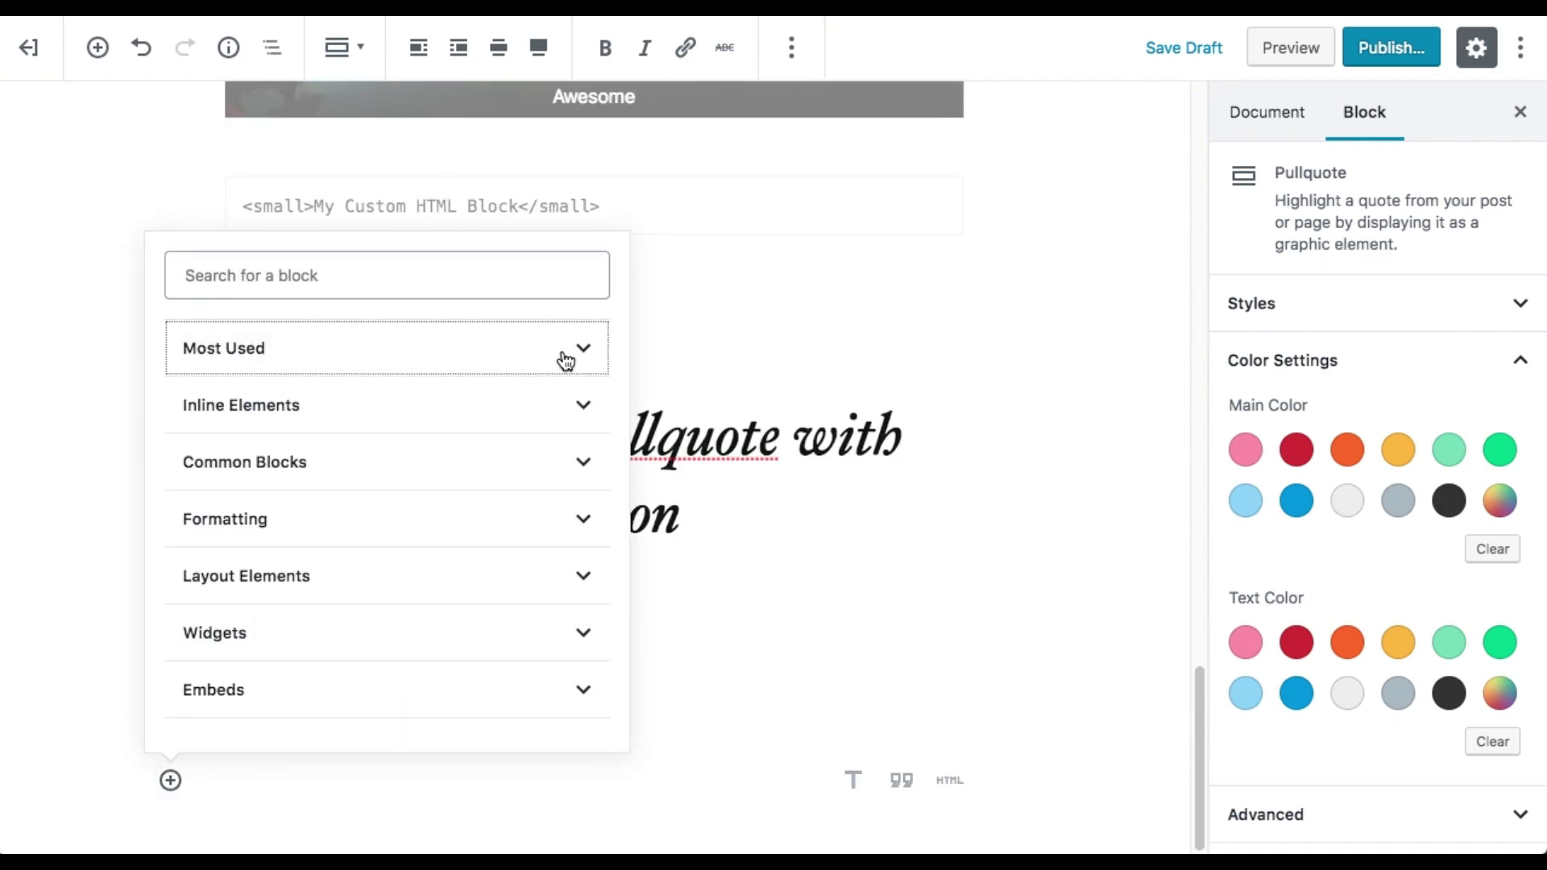
pyautogui.click(581, 520)
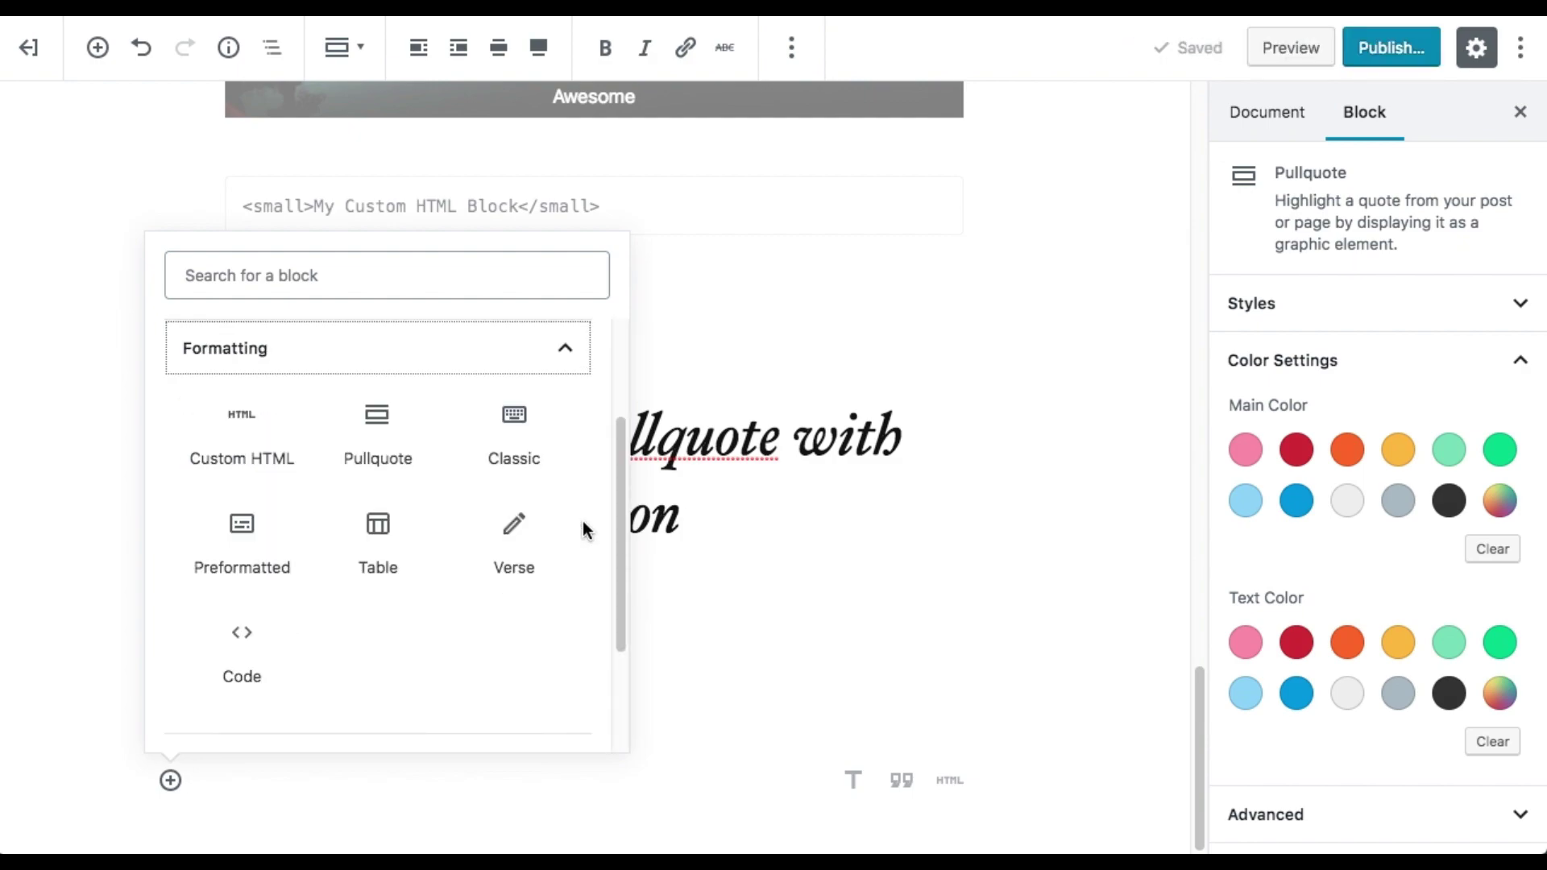
pyautogui.click(534, 439)
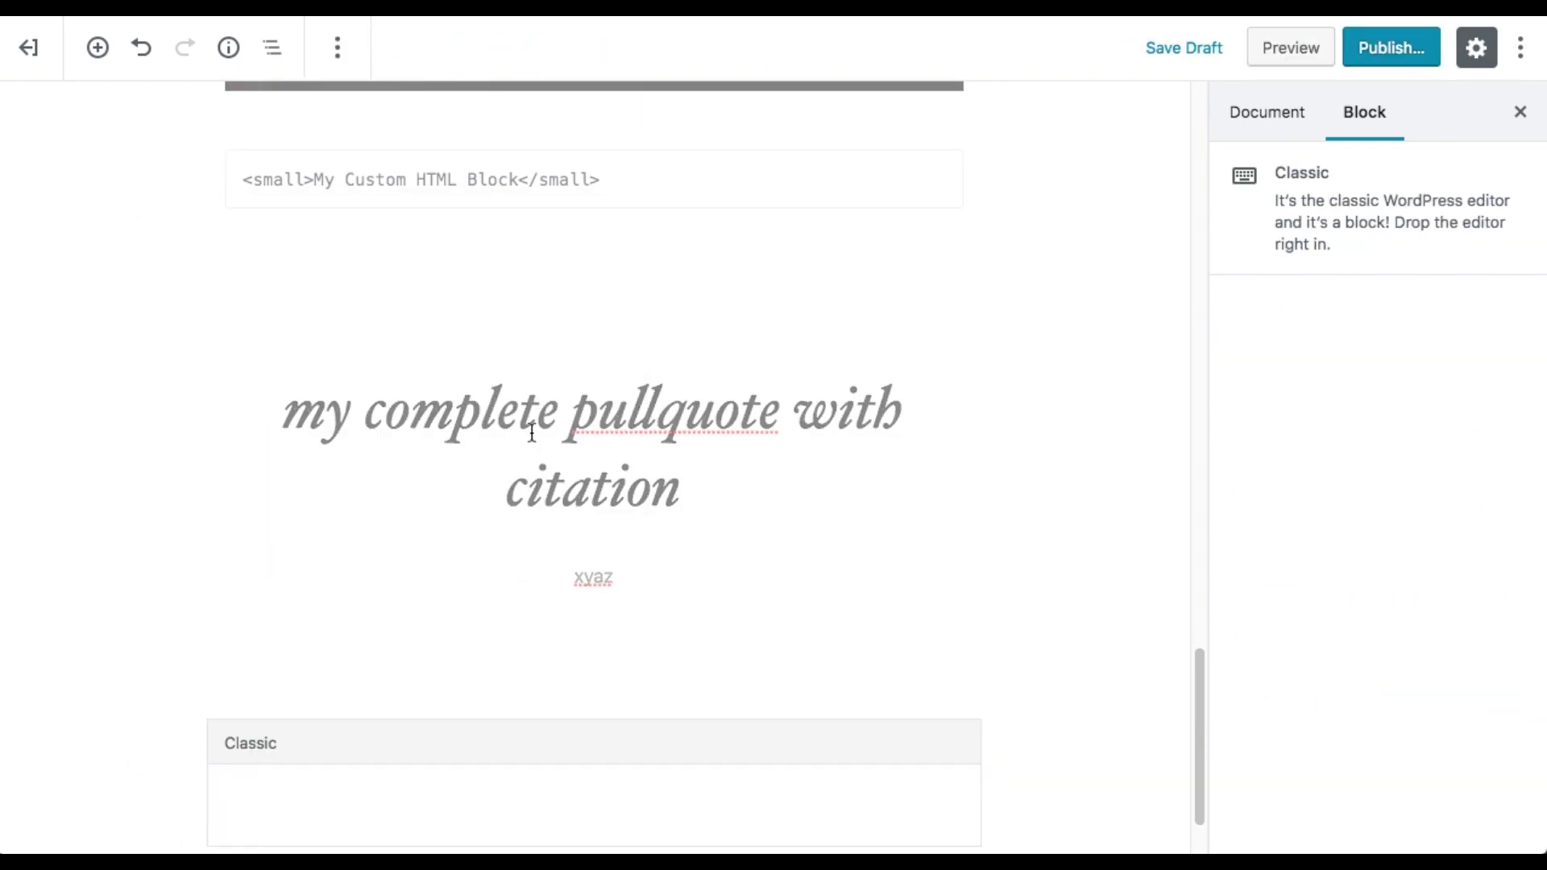
# - Write "The Classic Text Editor," in the Classic block
pyautogui.click(468, 779)
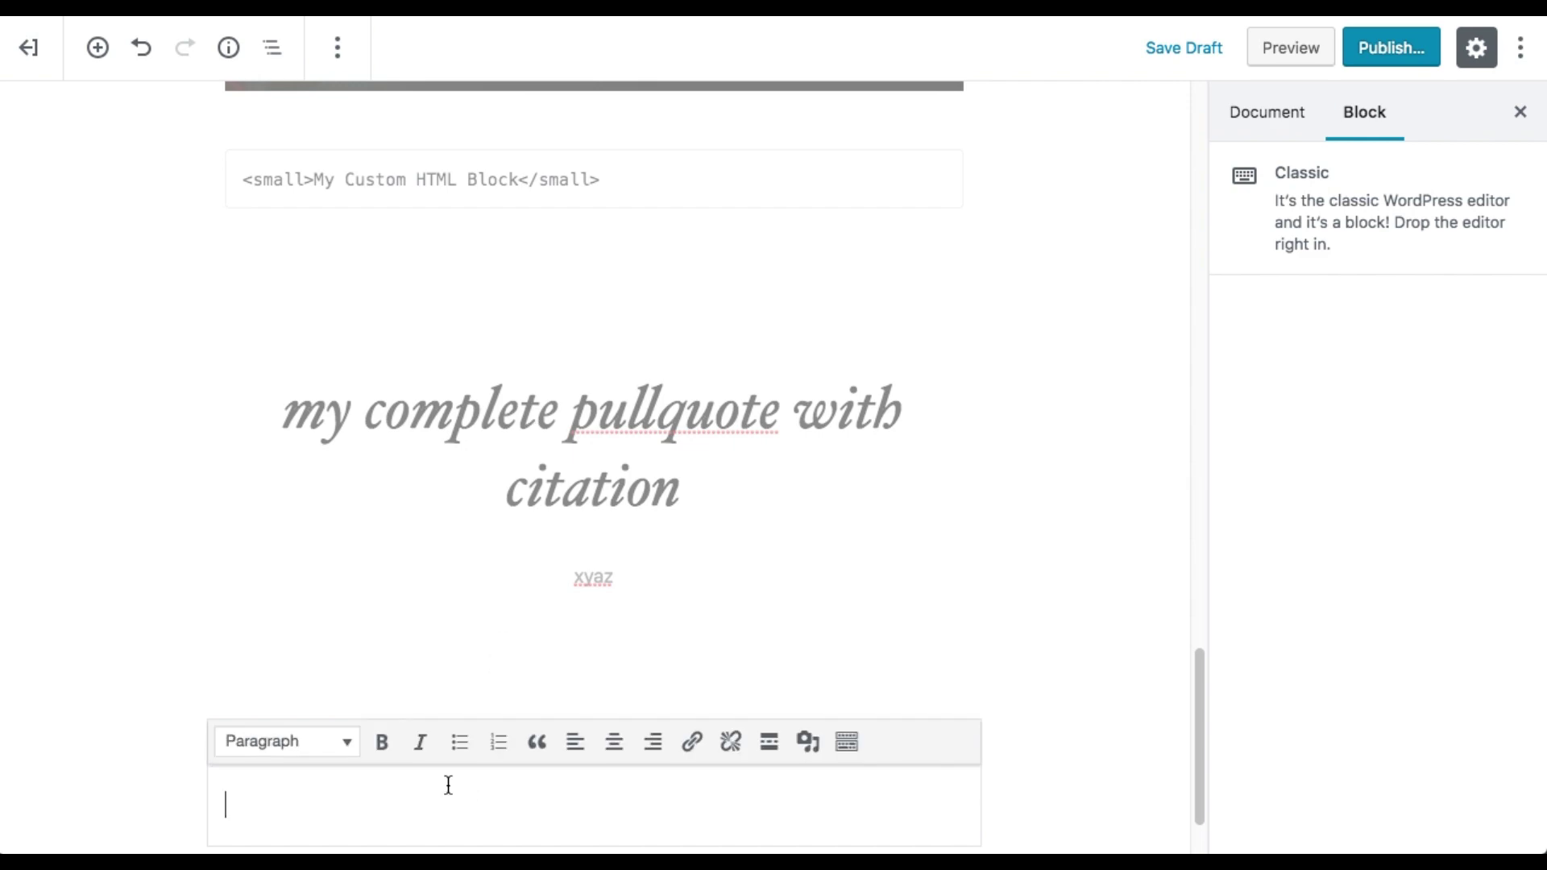
pyautogui.write('The Classi')
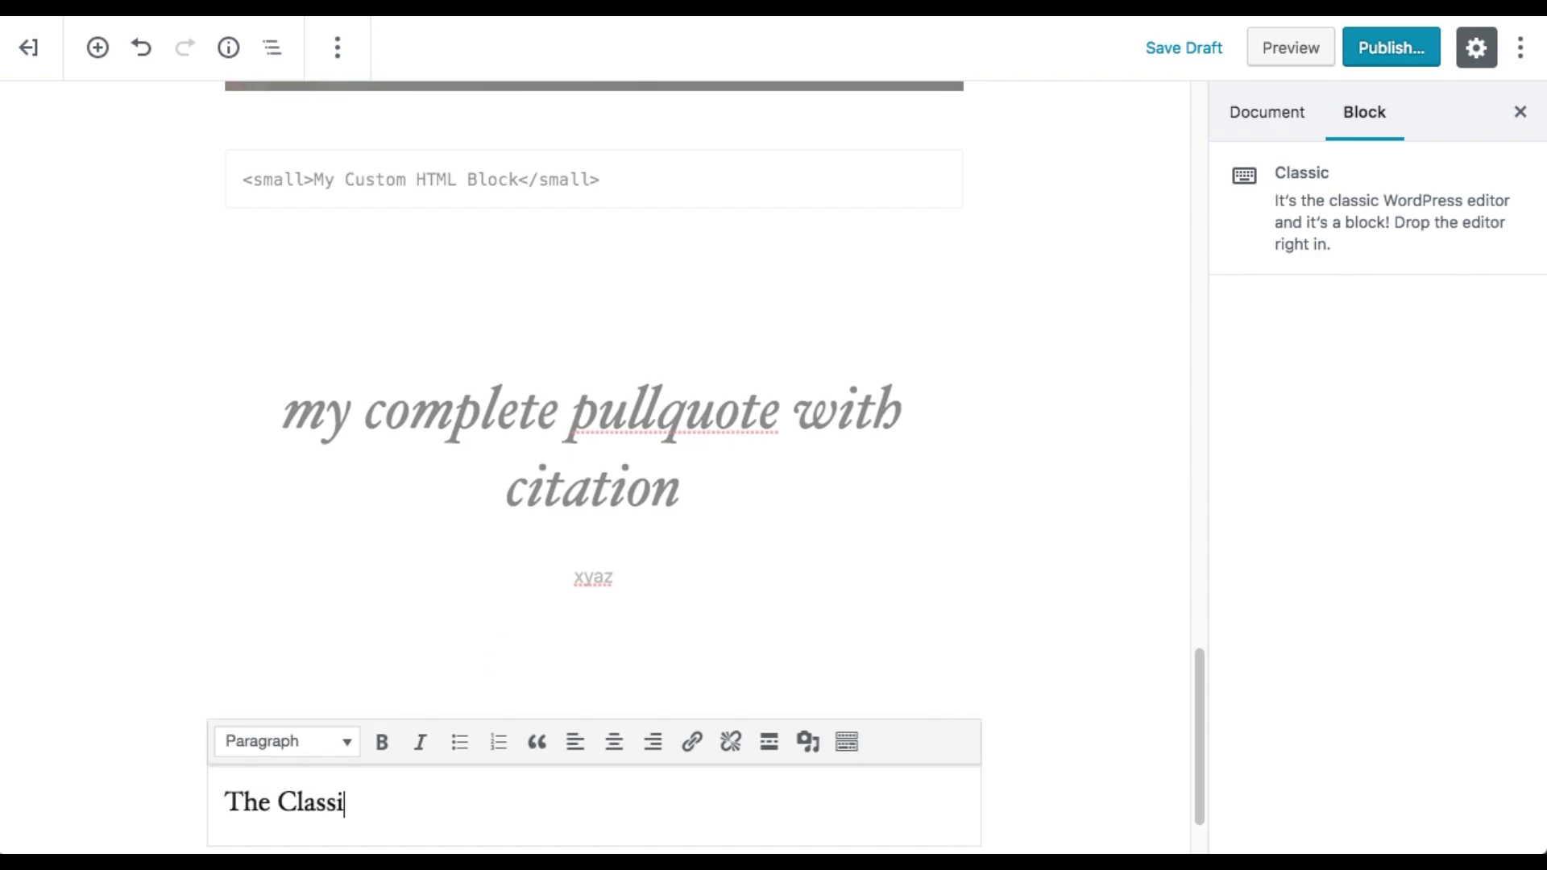
pyautogui.write('c Text Edito')
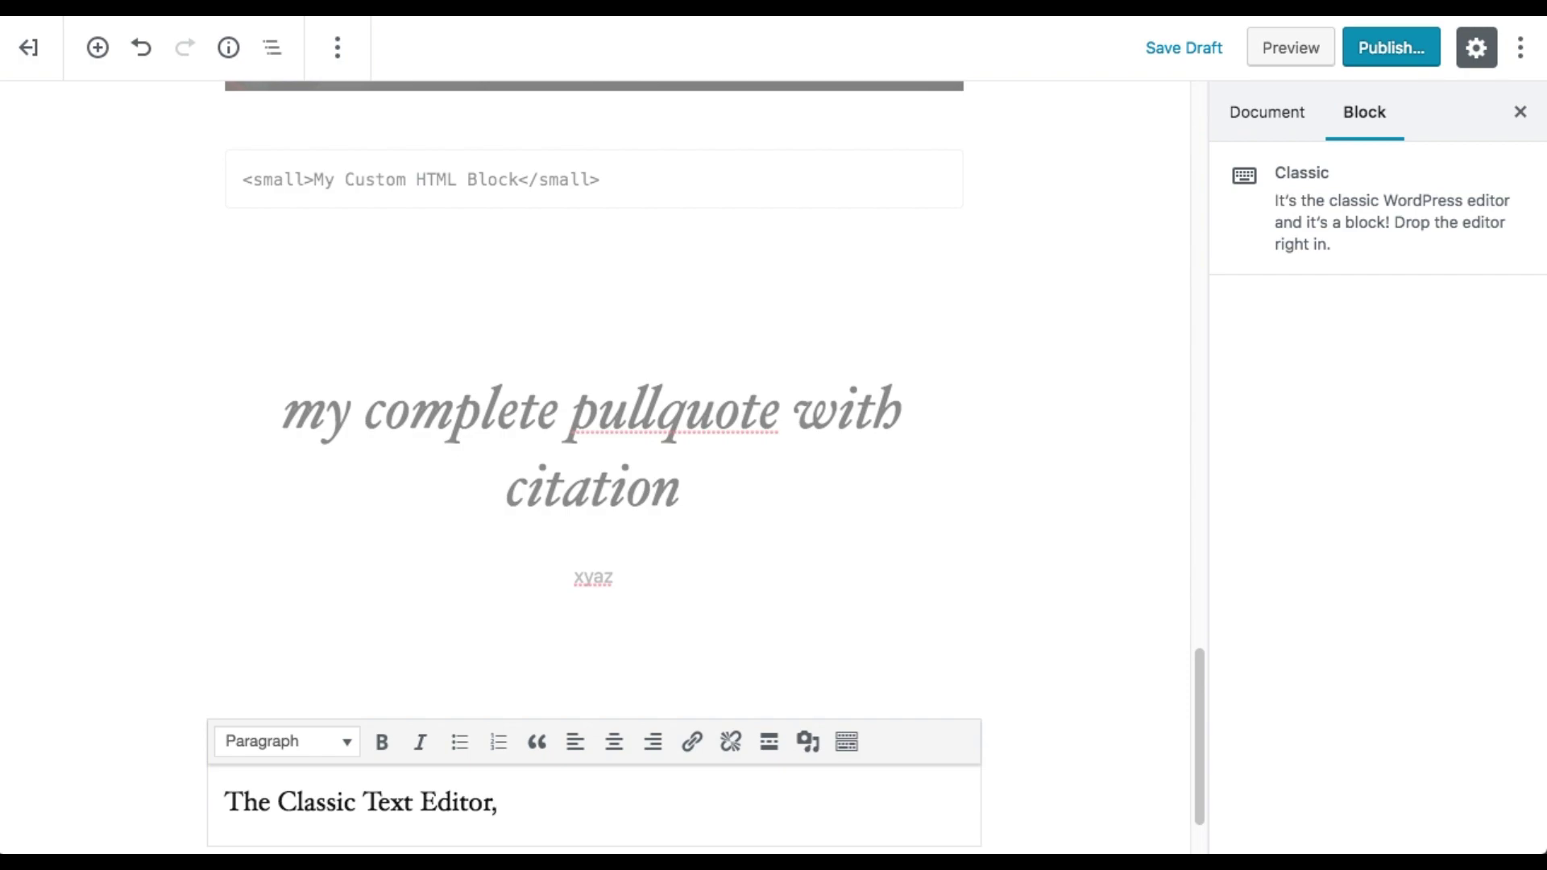
pyautogui.write('r,')
# - Add a Code block from the Formatting blocks below the Classic block
pyautogui.scroll(-2, 631, 749)
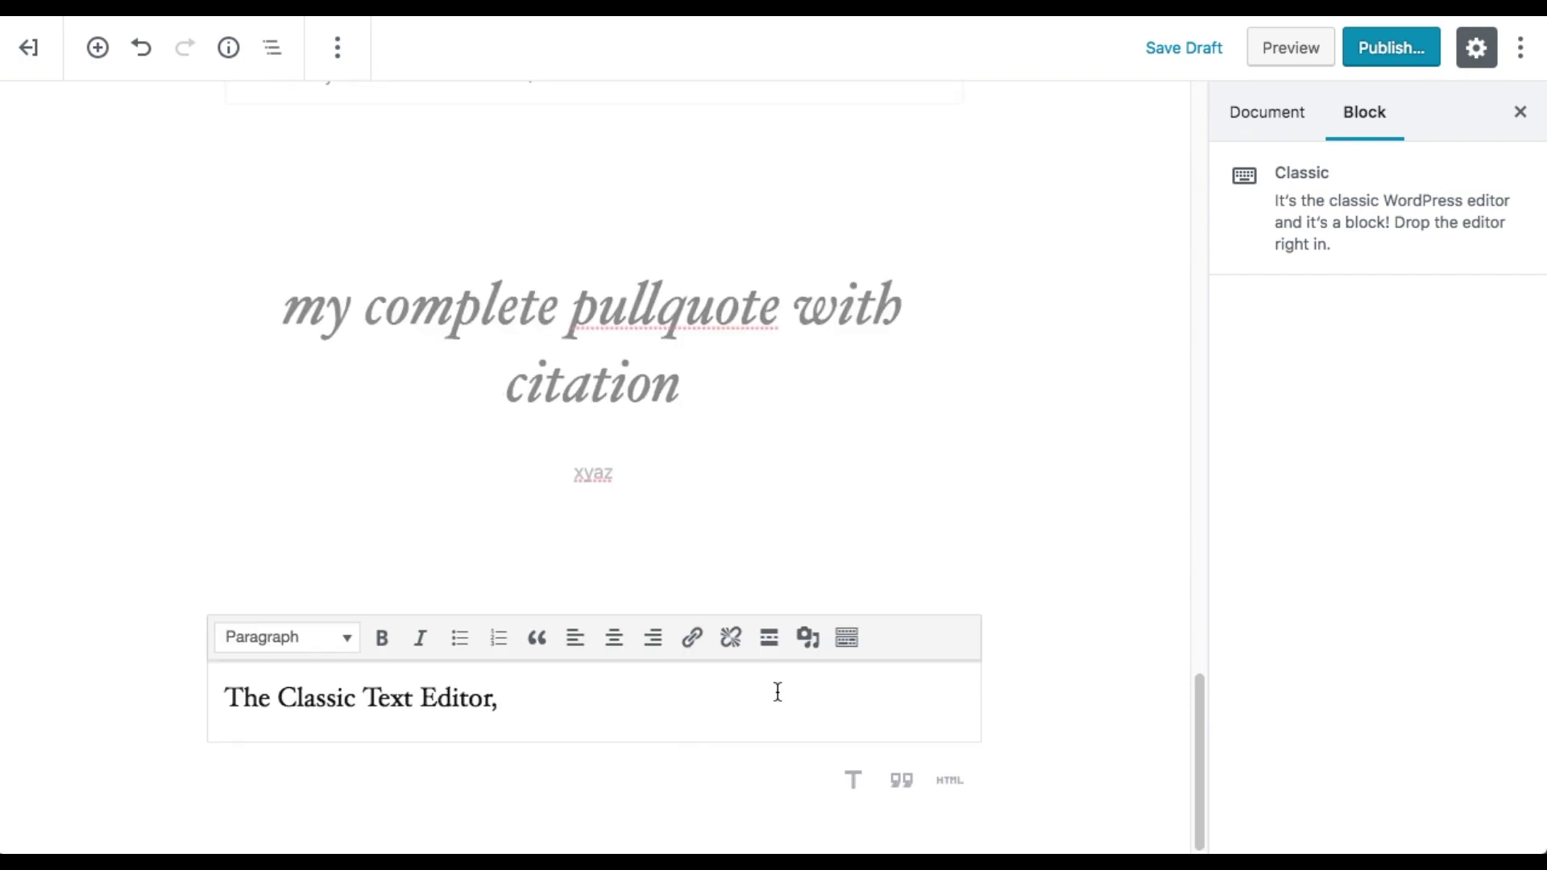
pyautogui.click(391, 776)
pyautogui.click(170, 780)
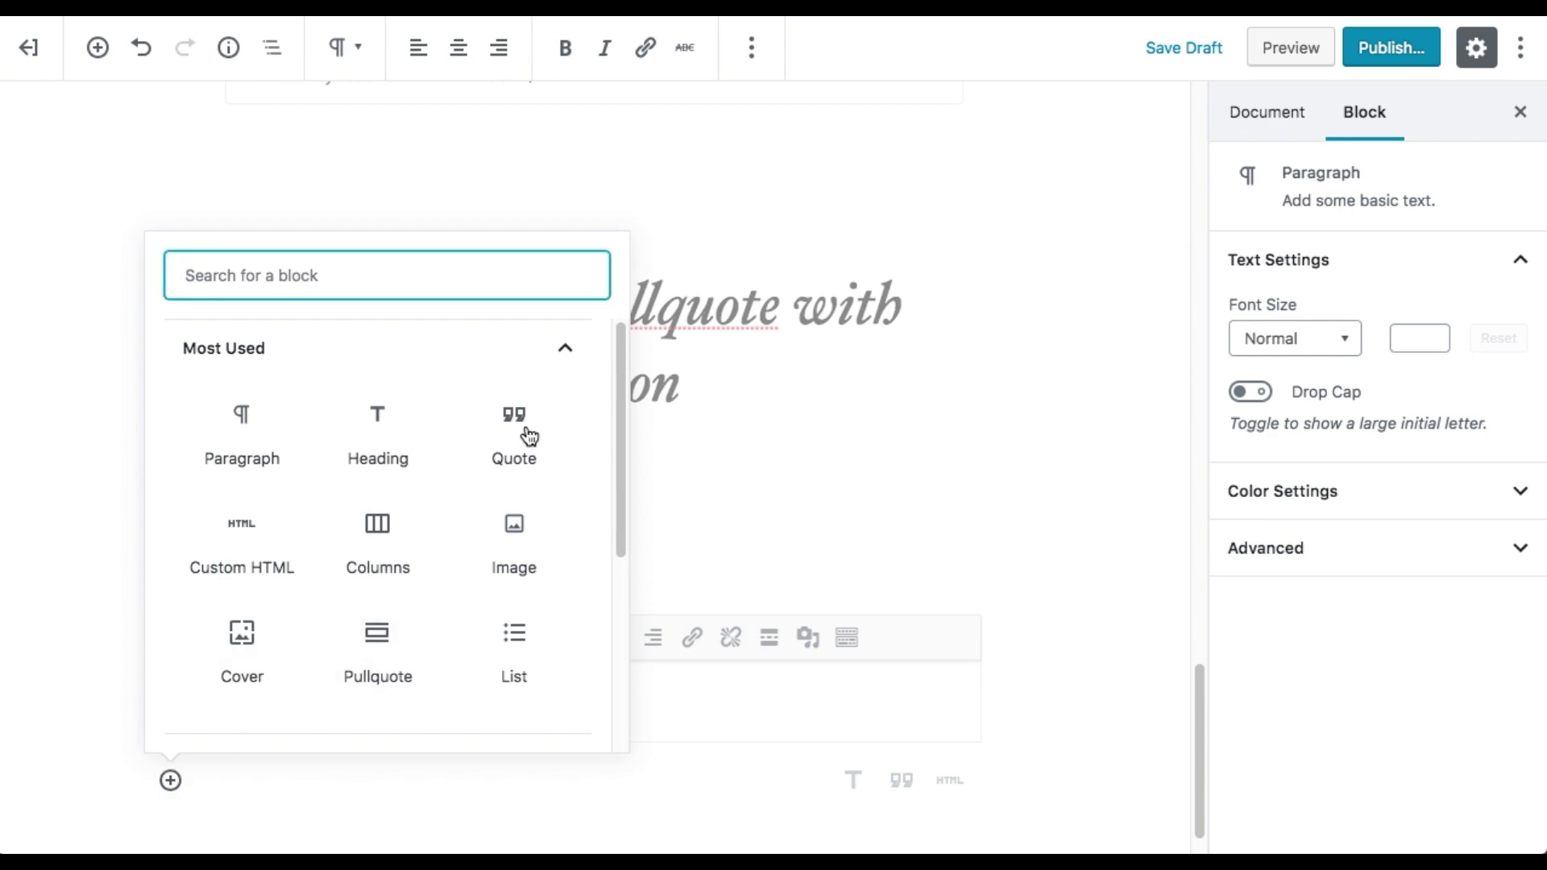
pyautogui.click(568, 350)
pyautogui.click(582, 520)
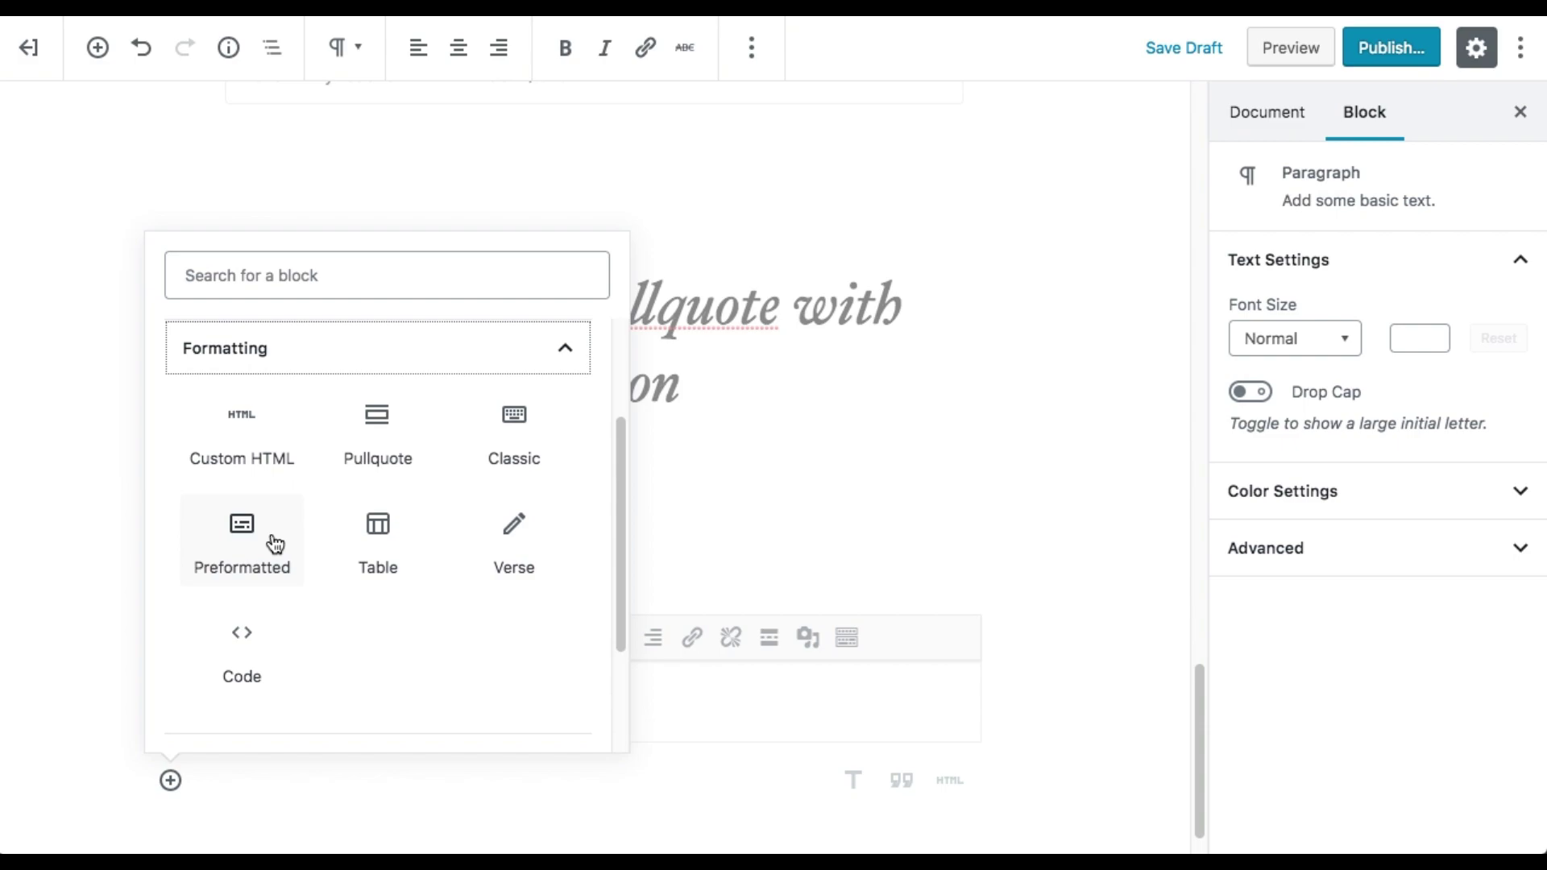
pyautogui.click(265, 633)
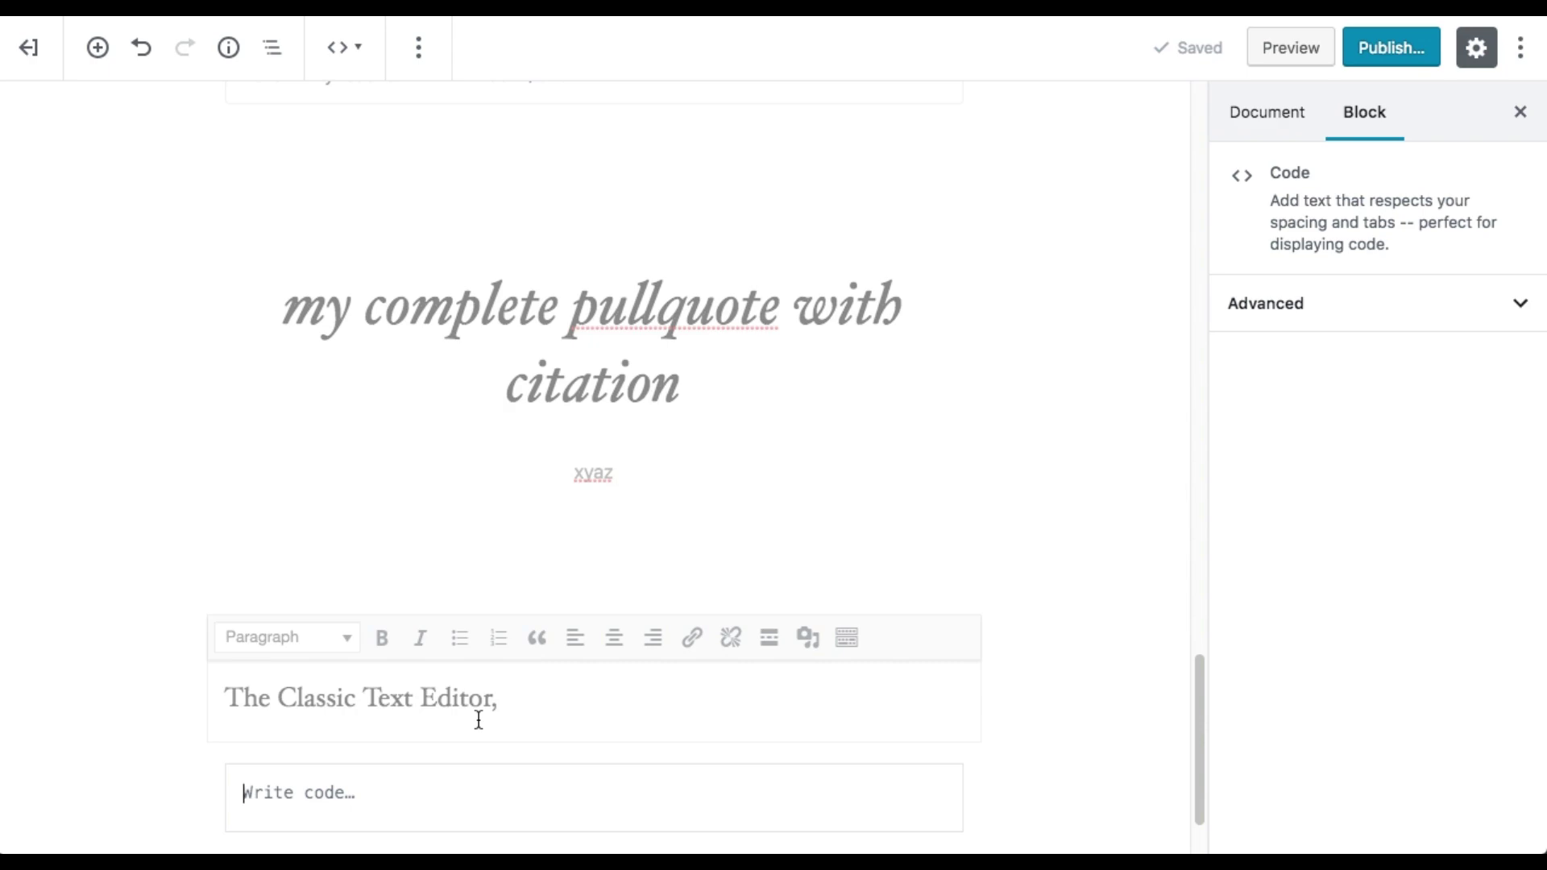
# - Write the line <?php mycode(); ?> in the Code block and start an empty paragraph below it
pyautogui.write('<?php my')
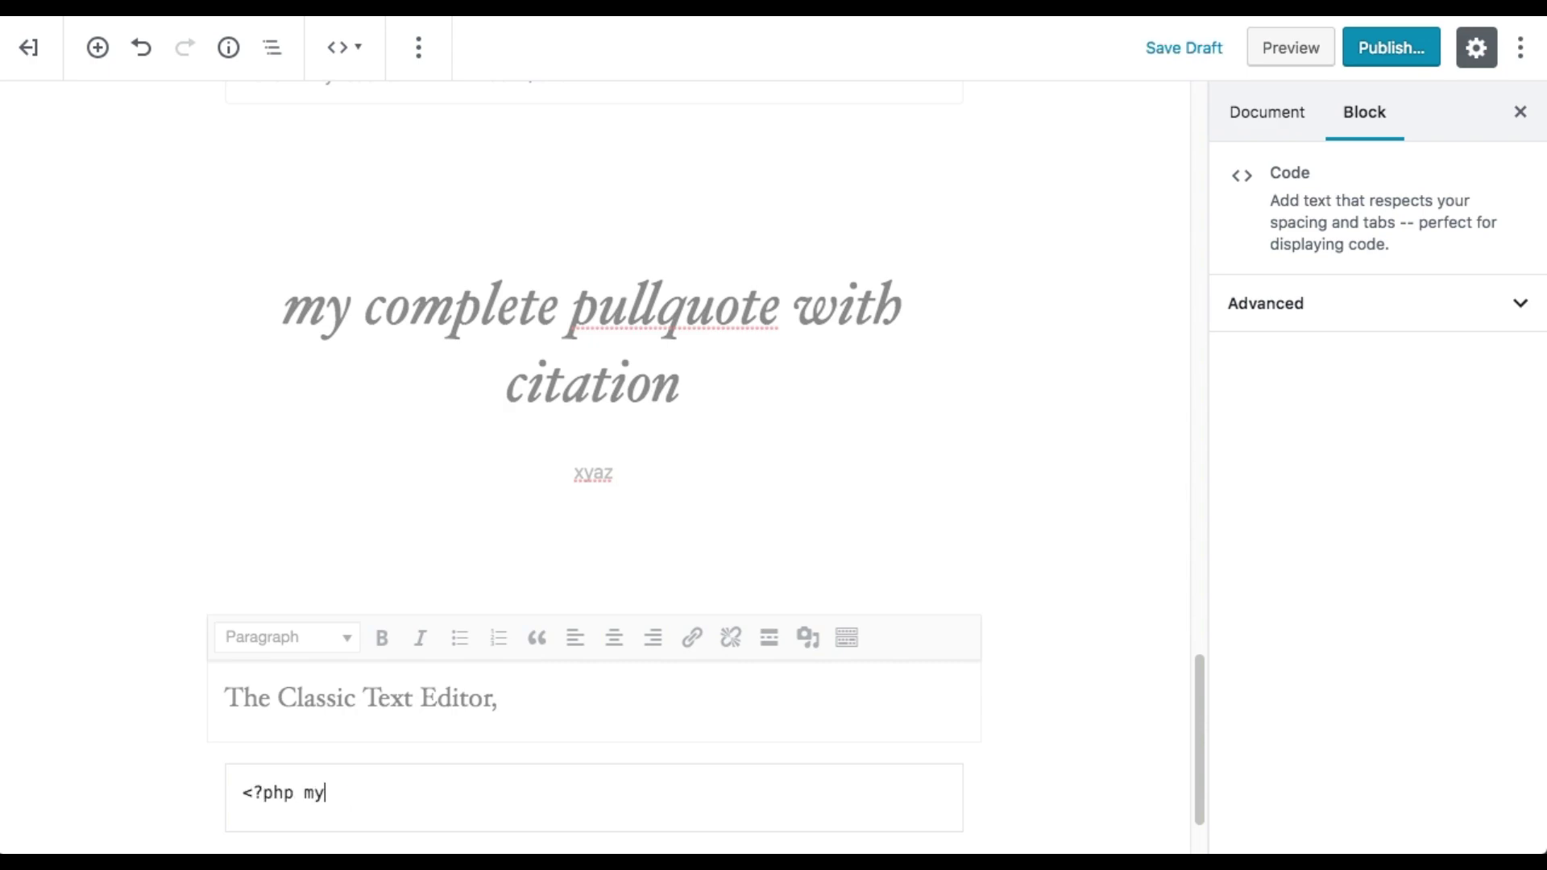
pyautogui.write('code() ?>;')
pyautogui.click(507, 845)
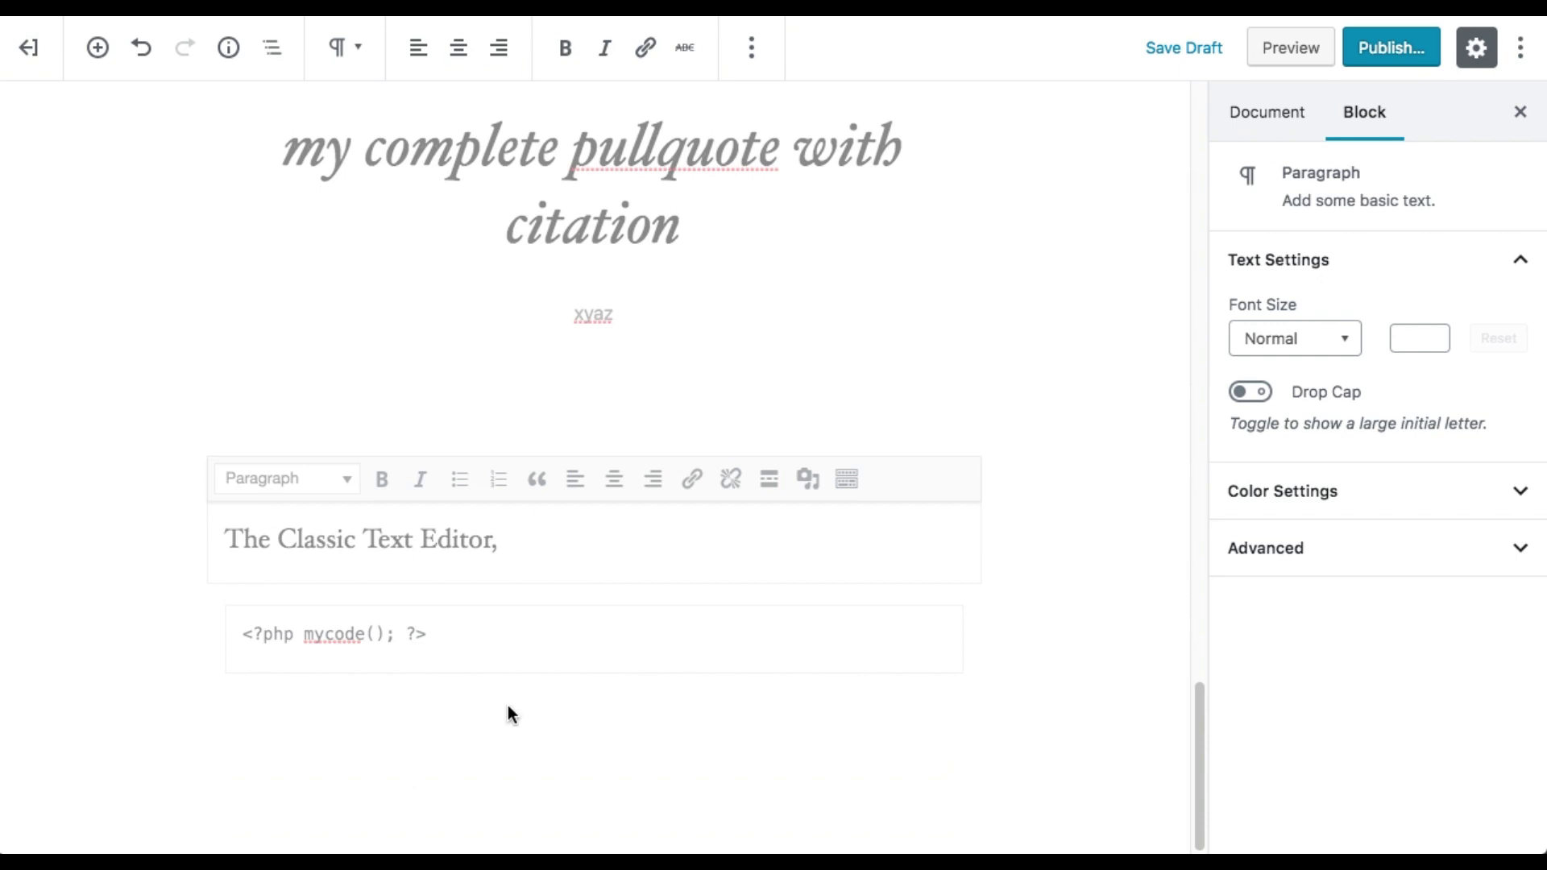
# - Insert a table with 3 columns and 2 rows from the Formatting blocks below the Code block
pyautogui.click(169, 732)
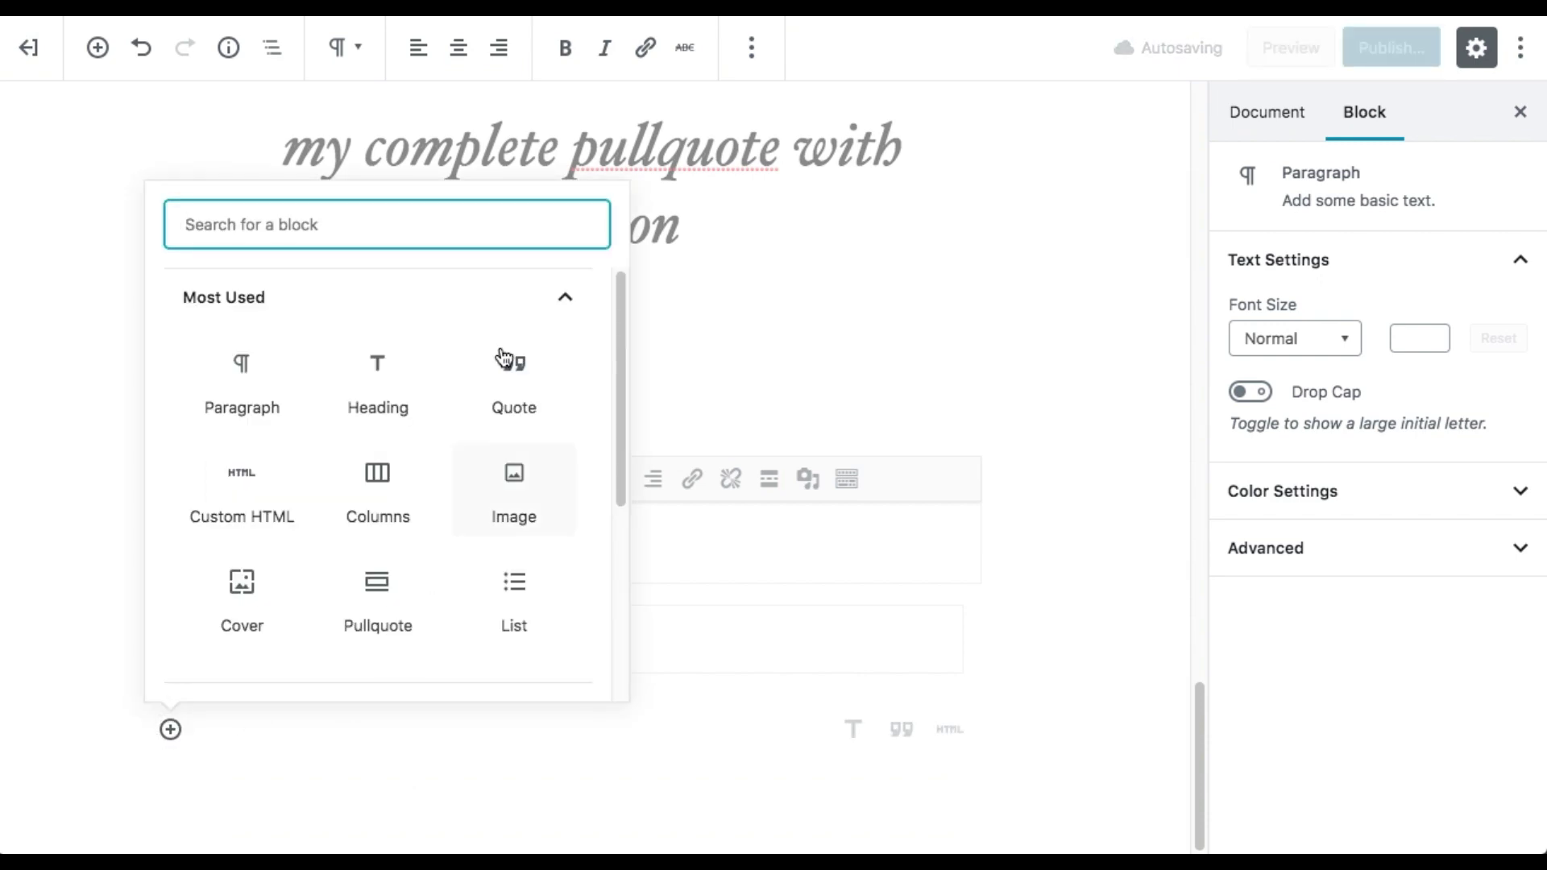
pyautogui.click(578, 300)
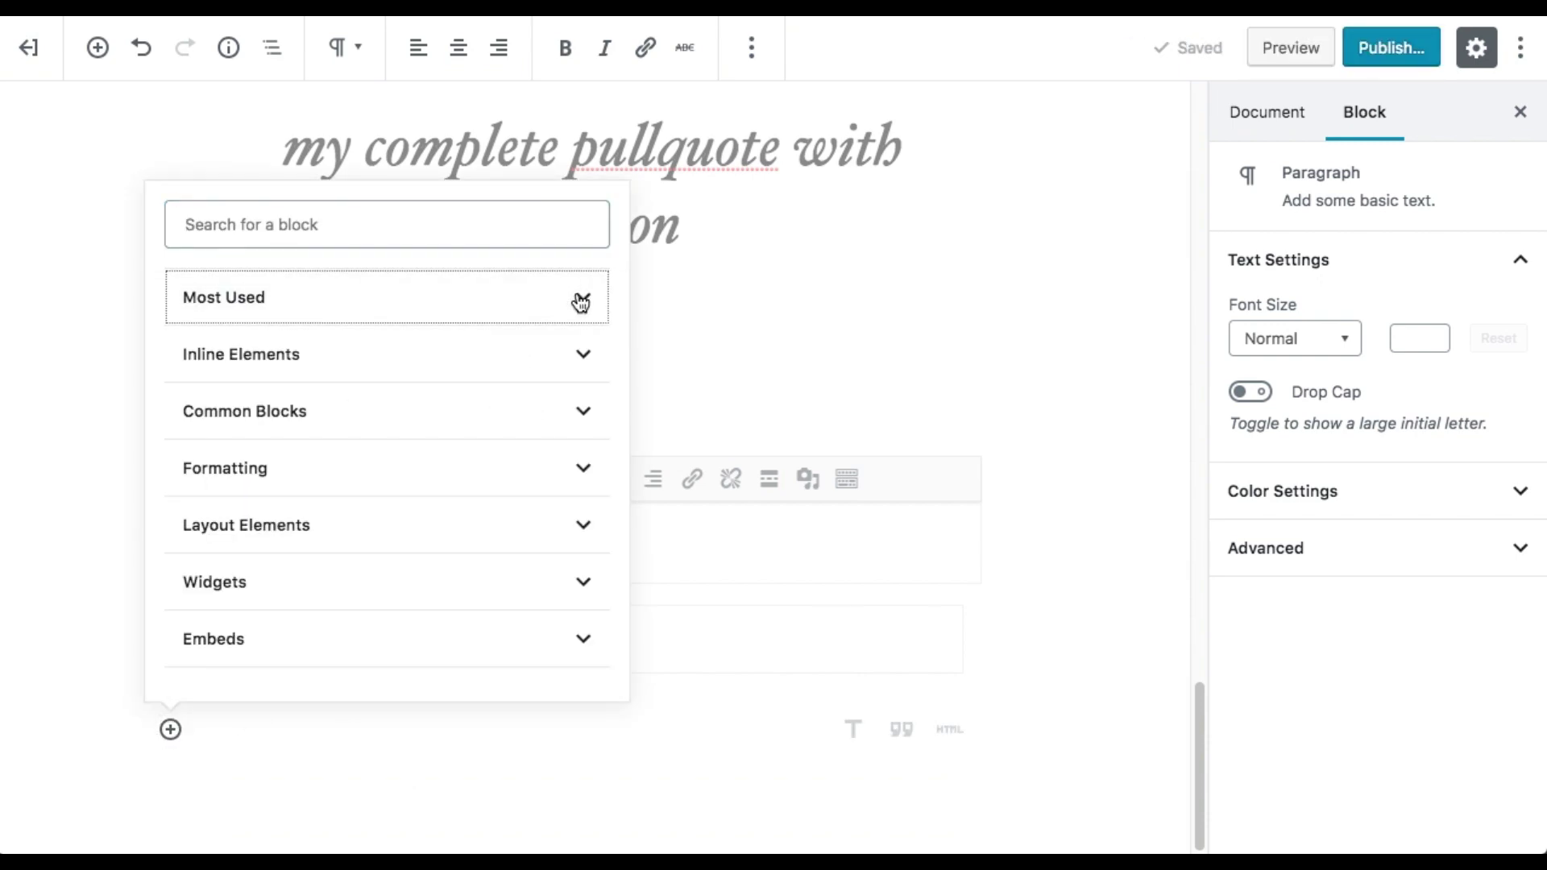
pyautogui.click(584, 484)
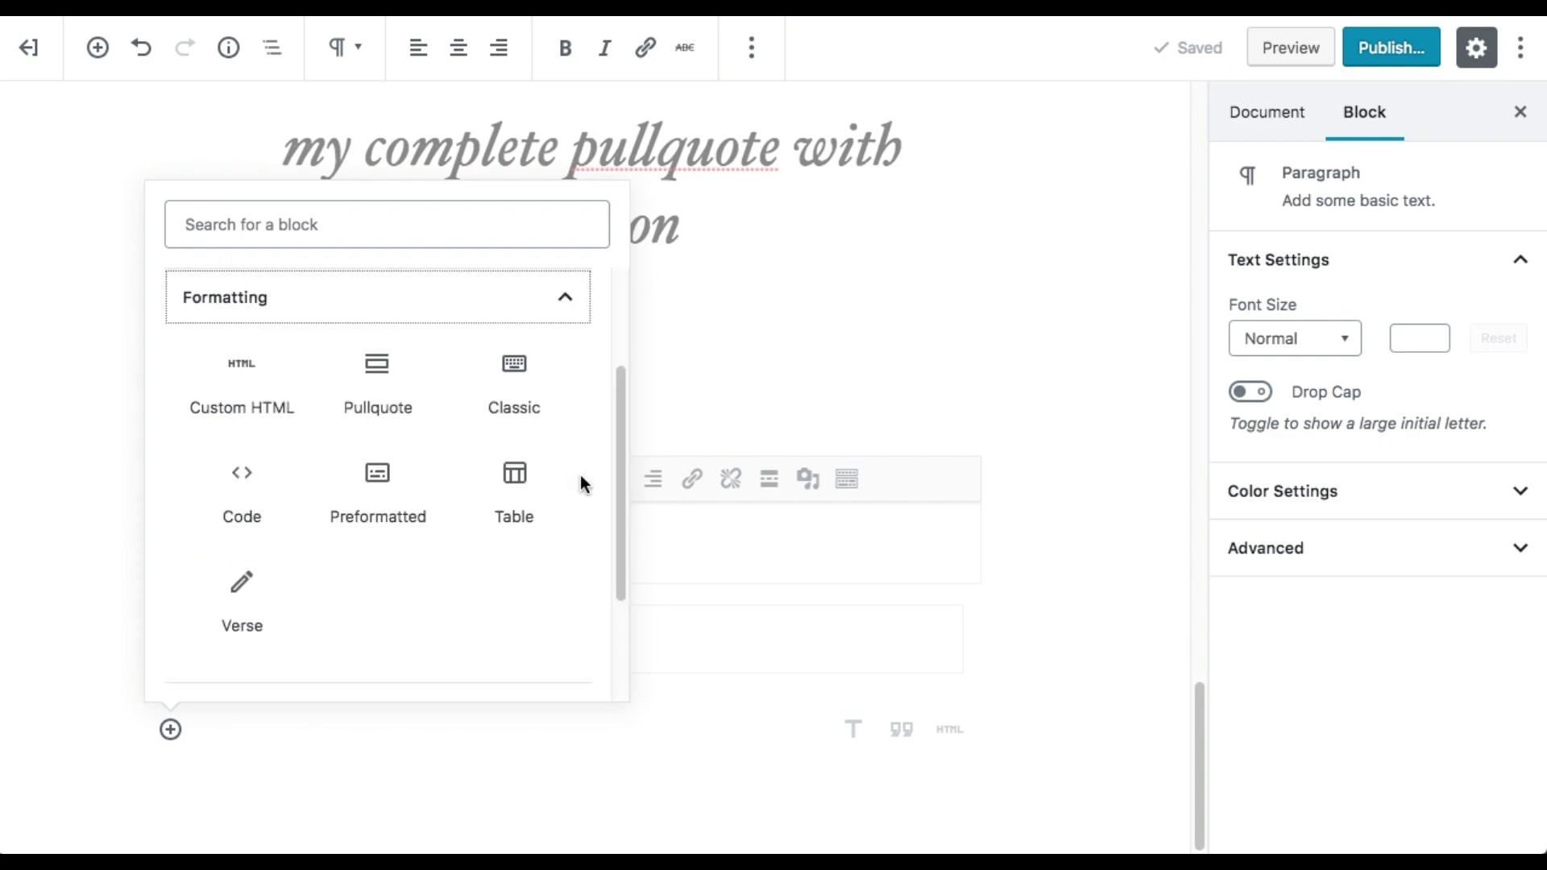
pyautogui.click(528, 483)
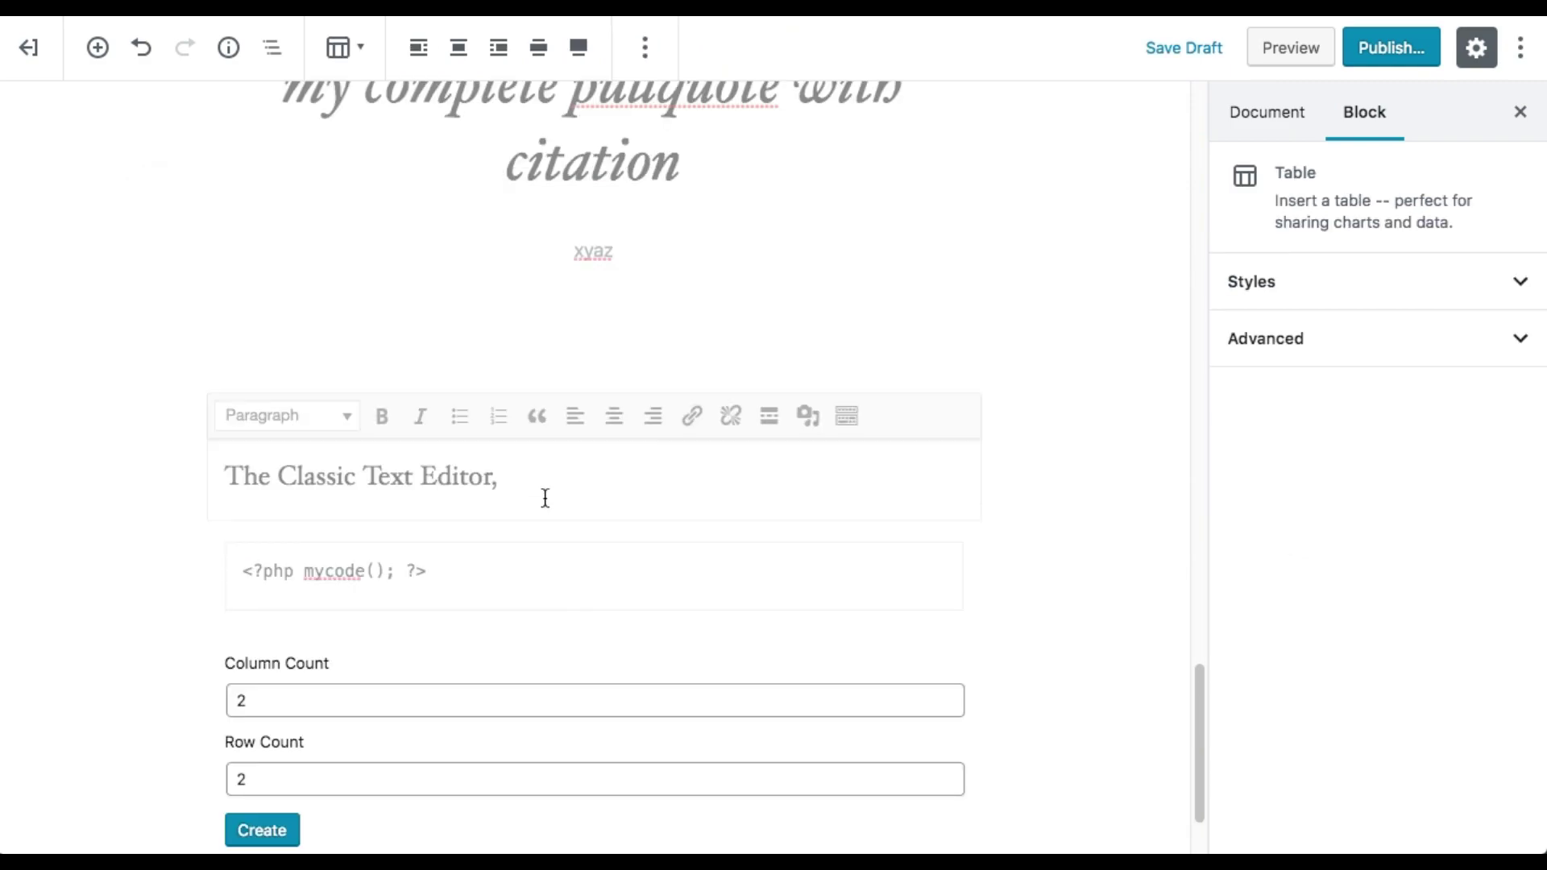
pyautogui.click(298, 696)
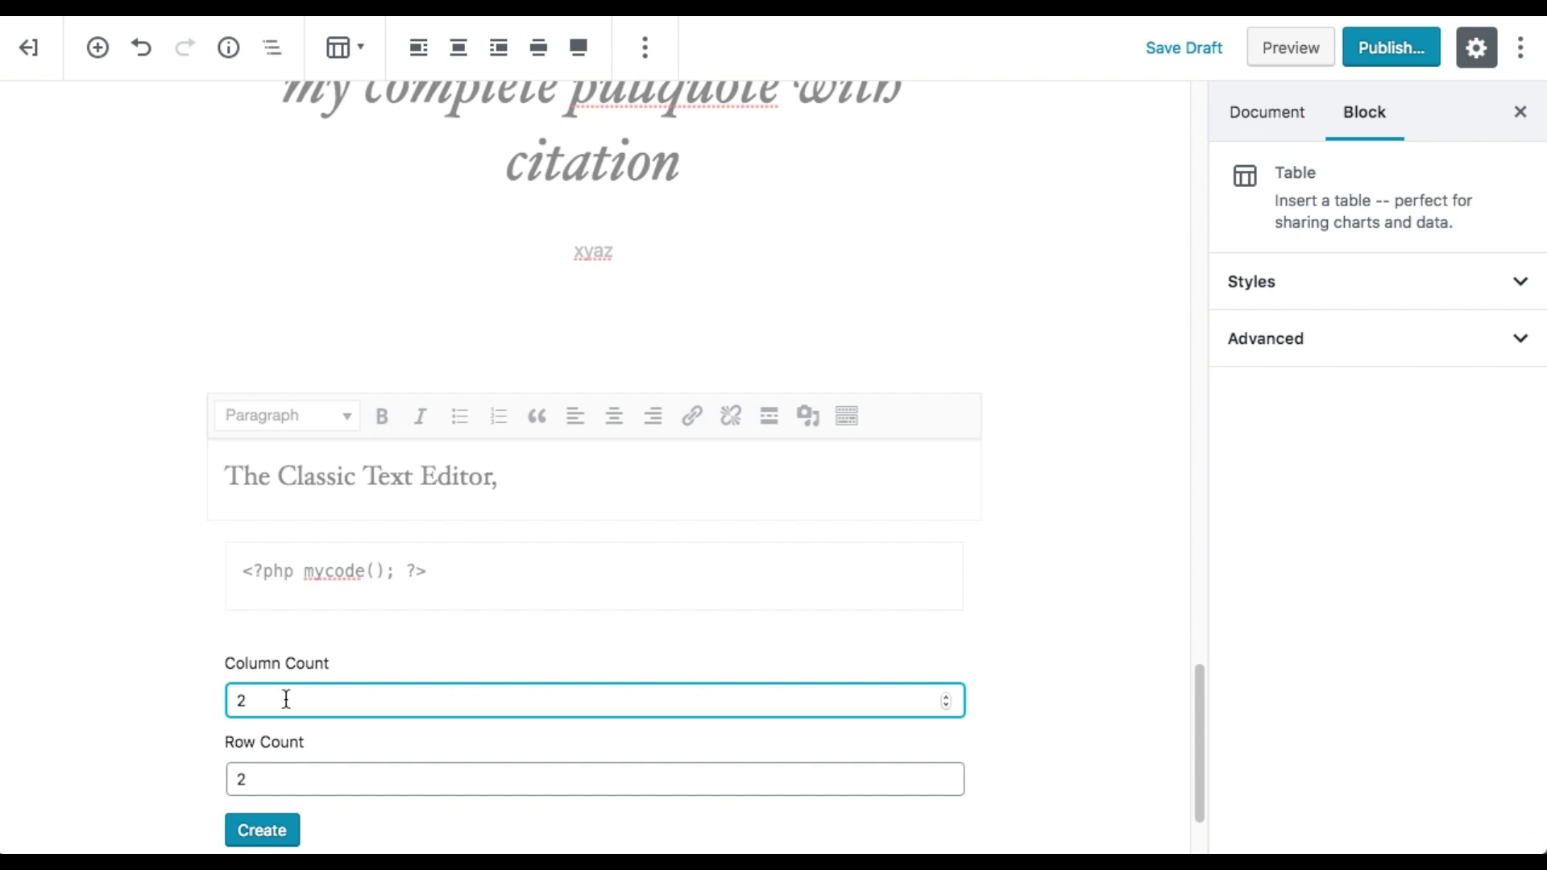
pyautogui.click(946, 696)
pyautogui.click(278, 826)
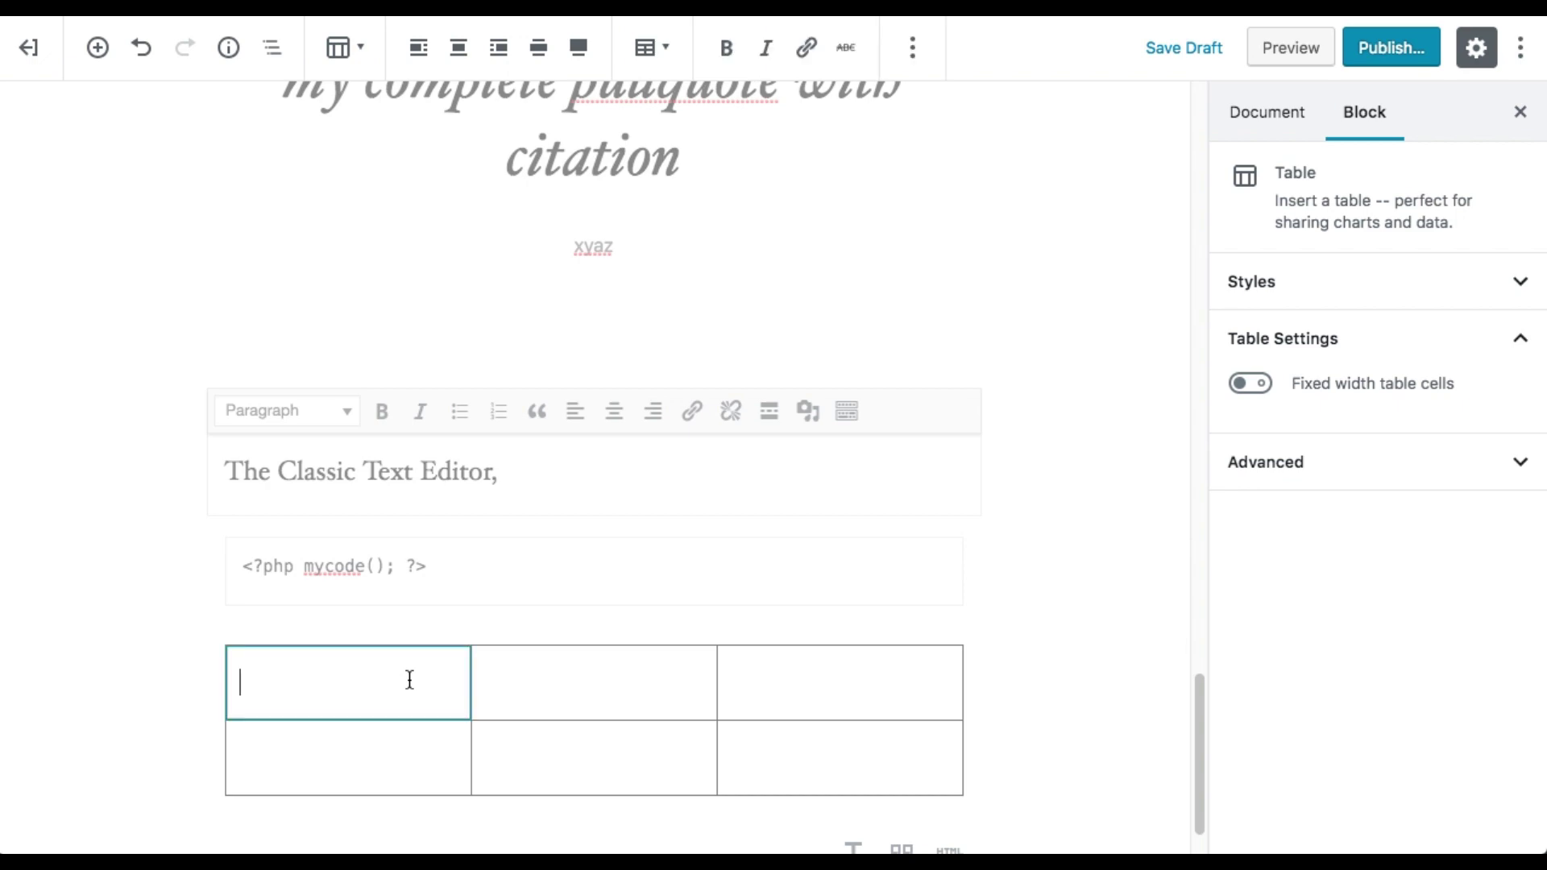
# - Fill the table's first row with "Table Head", "Head2" and "Head3"
pyautogui.write('Table')
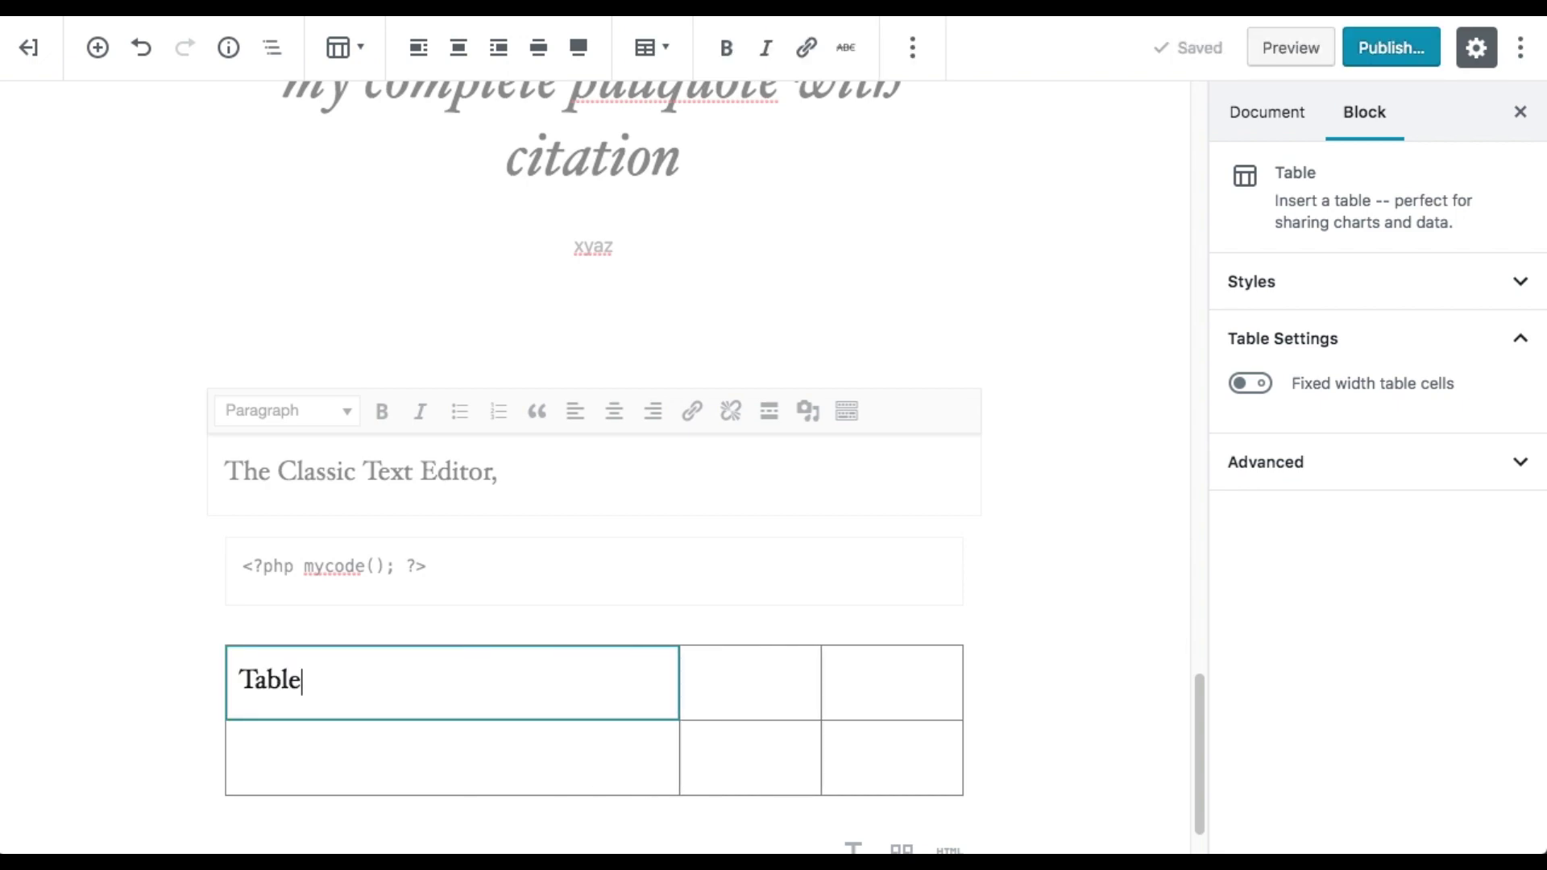
pyautogui.write(' Head')
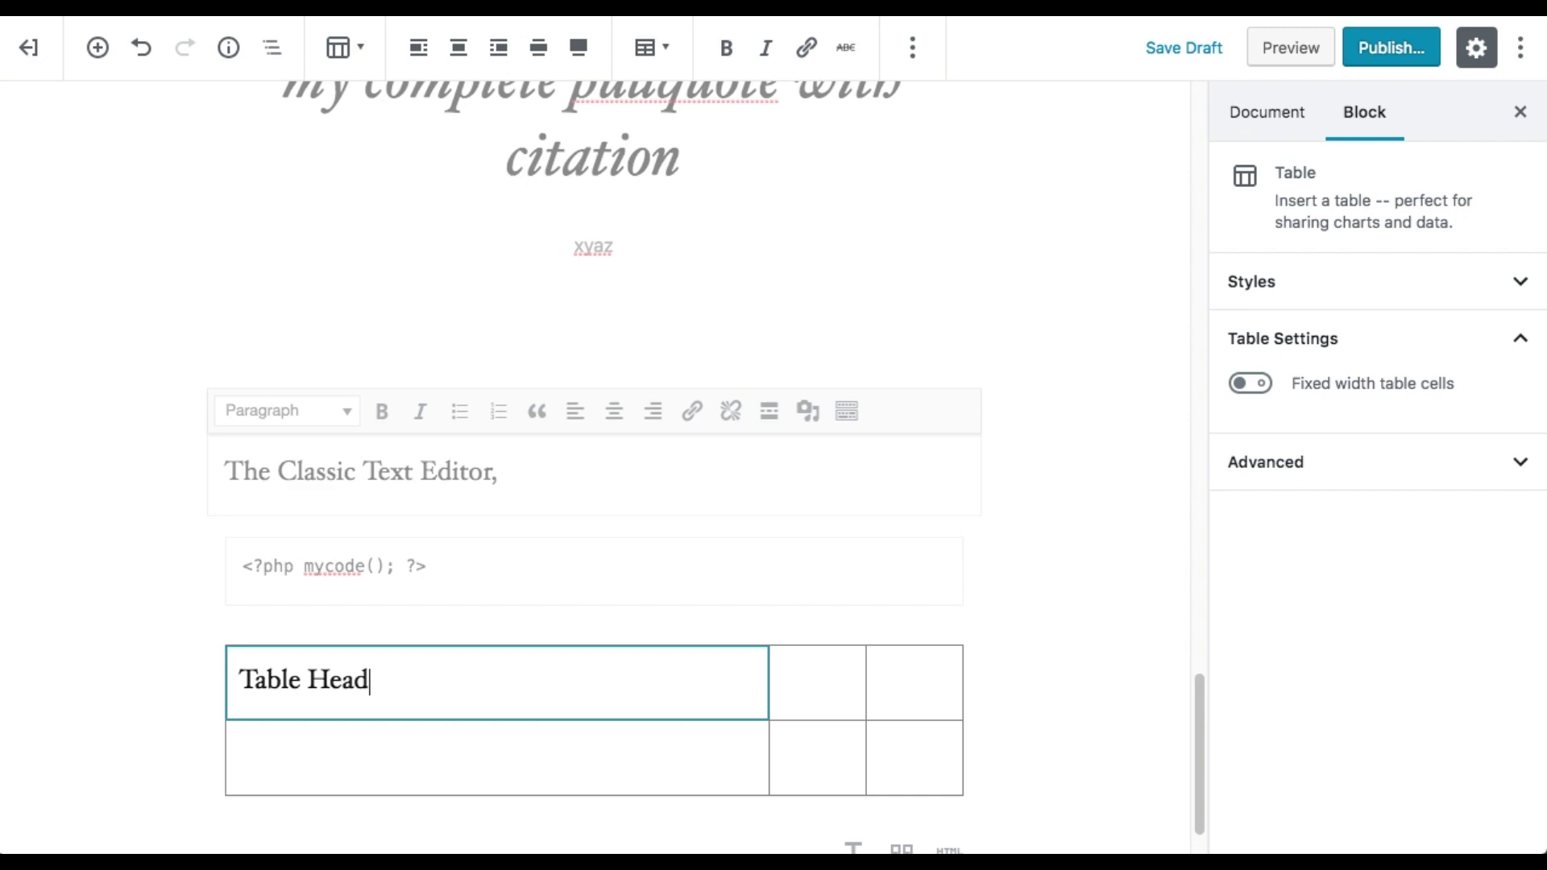
pyautogui.click(817, 682)
pyautogui.write('Head2')
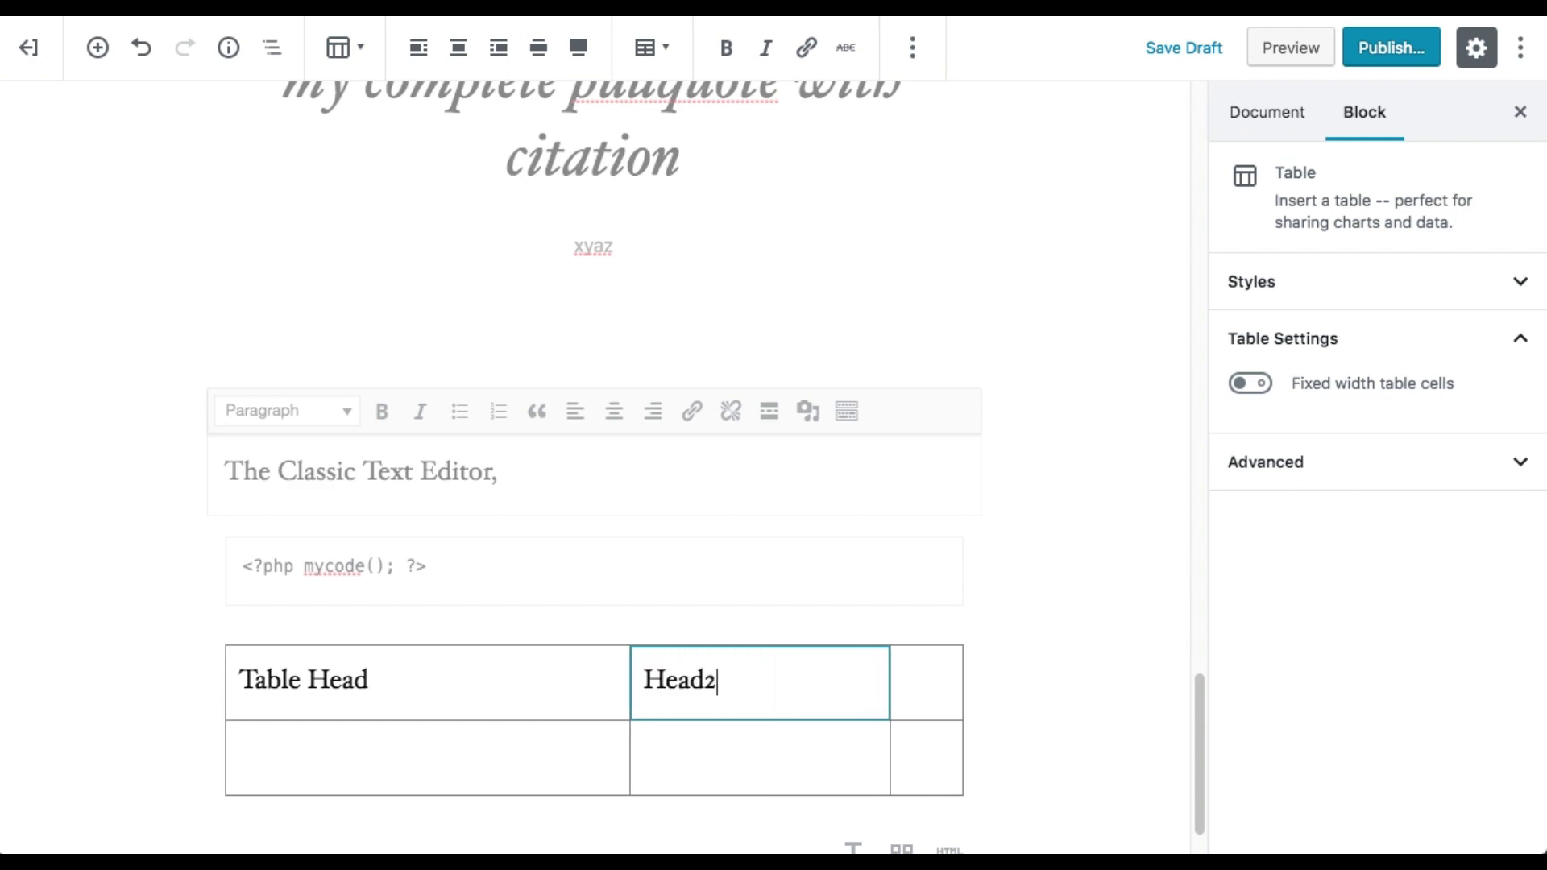
pyautogui.click(910, 682)
pyautogui.write('Head3')
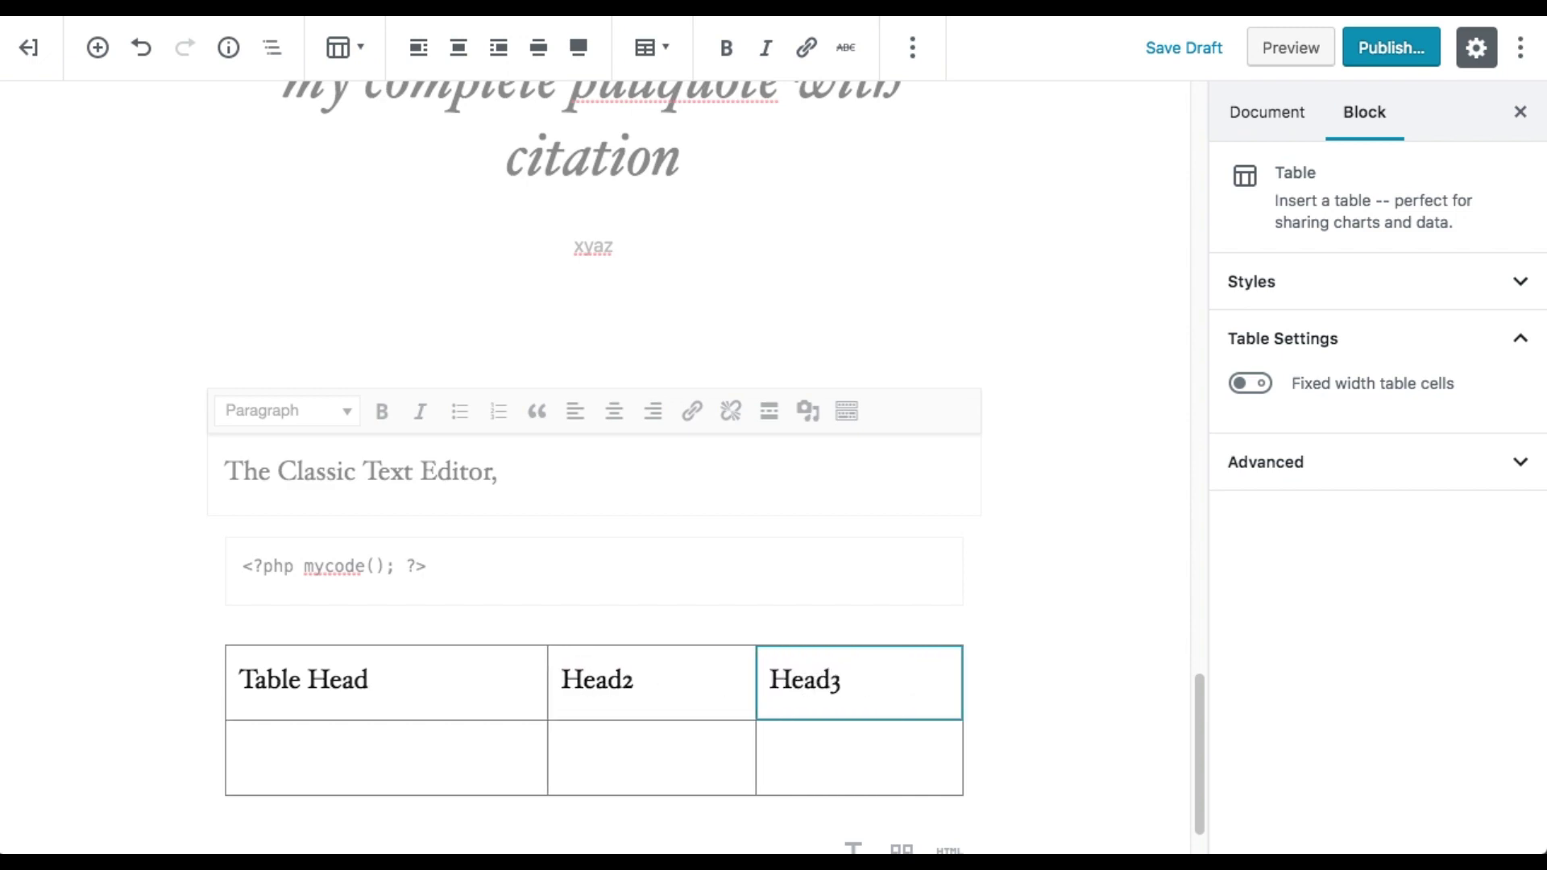
# - Fill the table's second row with "Text goes here", "My other text" and "and so on...."
pyautogui.click(266, 757)
pyautogui.write('Text ')
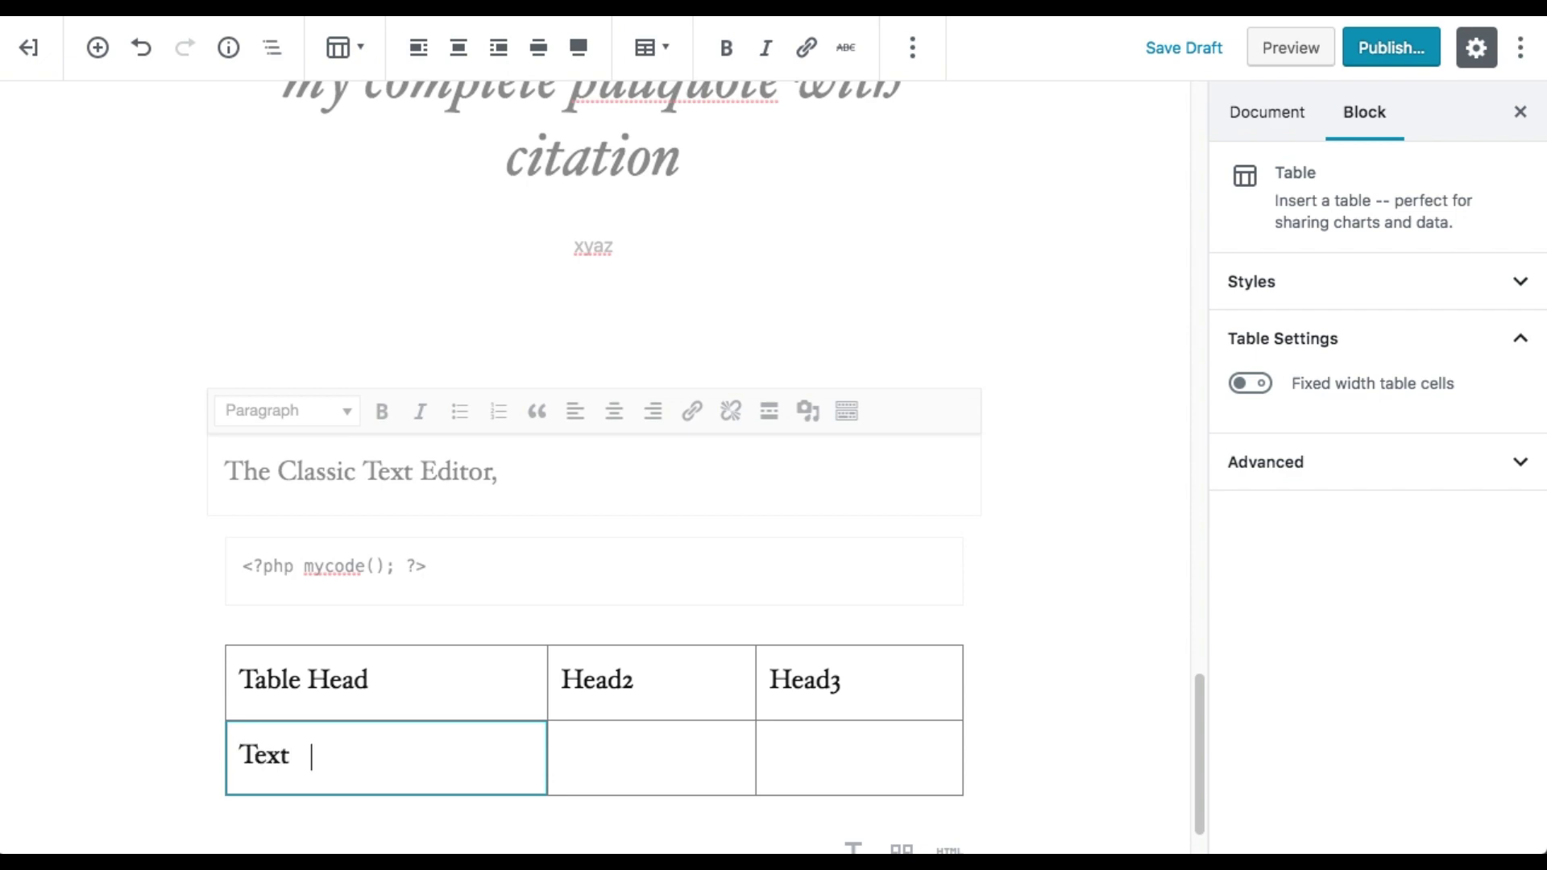
pyautogui.write('goest here')
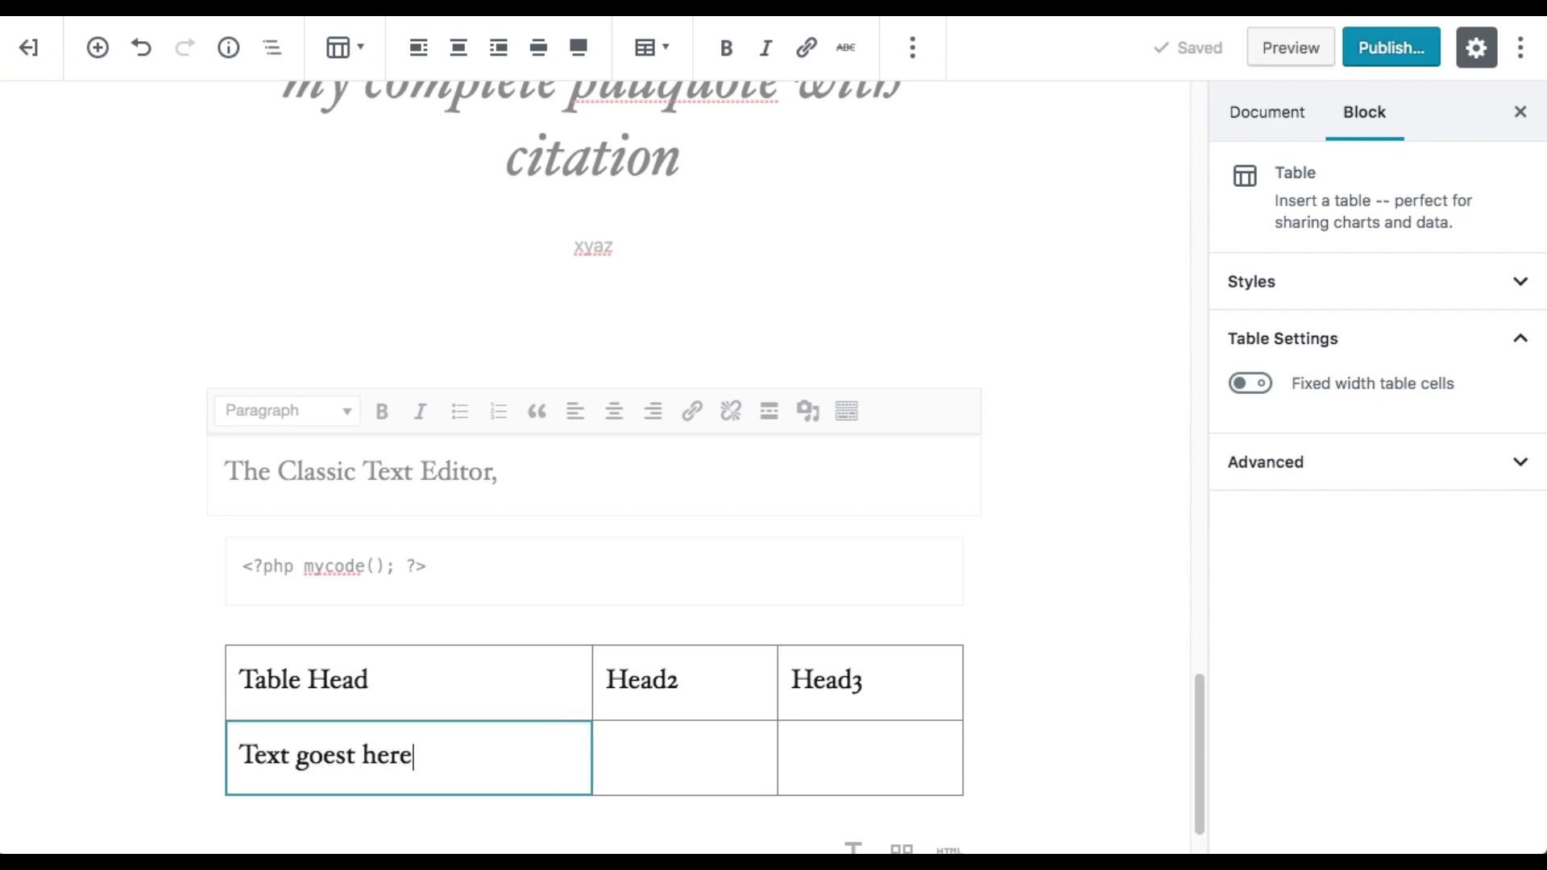
pyautogui.press('BackSpace')
pyautogui.press('BackSpace')
pyautogui.press('BackSpace')
pyautogui.press('BackSpace')
pyautogui.press('BackSpace')
pyautogui.write('here')
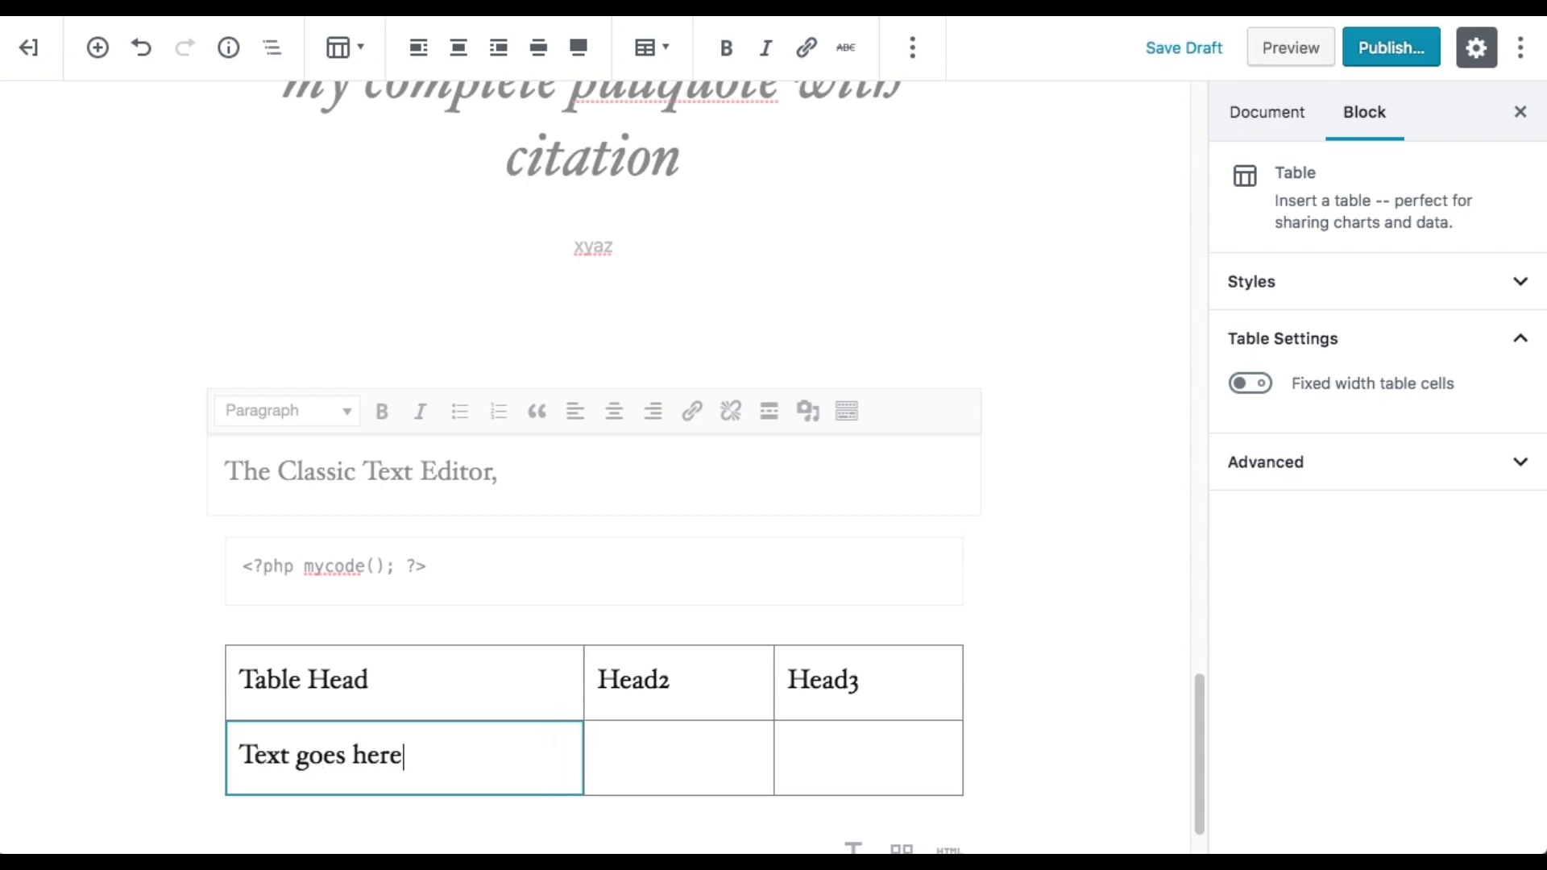
pyautogui.click(612, 756)
pyautogui.write('My ')
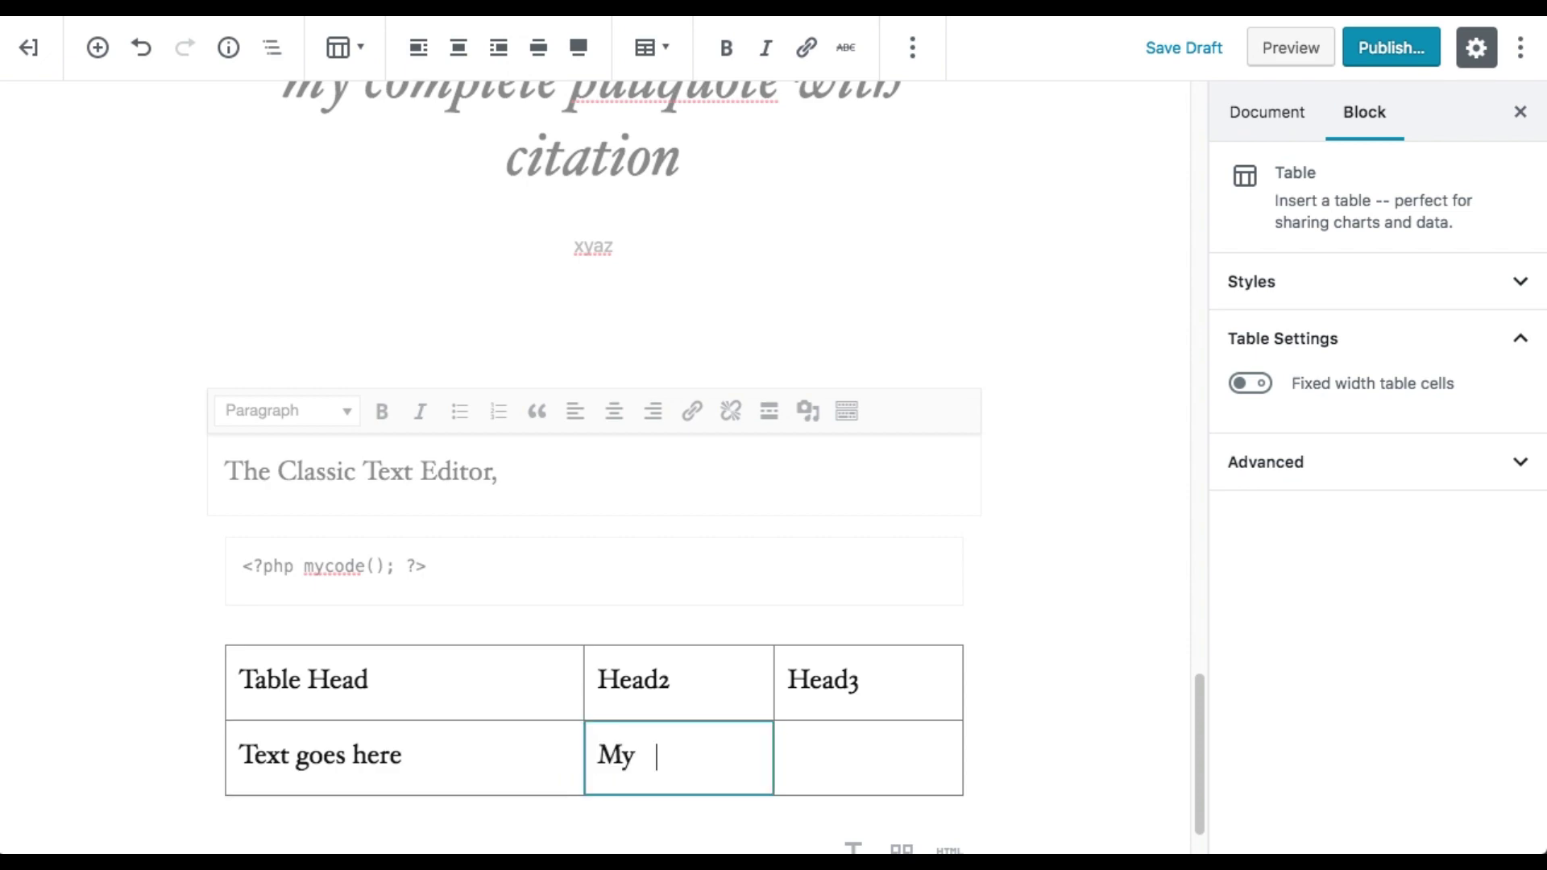
pyautogui.write('another text')
pyautogui.click(854, 757)
pyautogui.write('a')
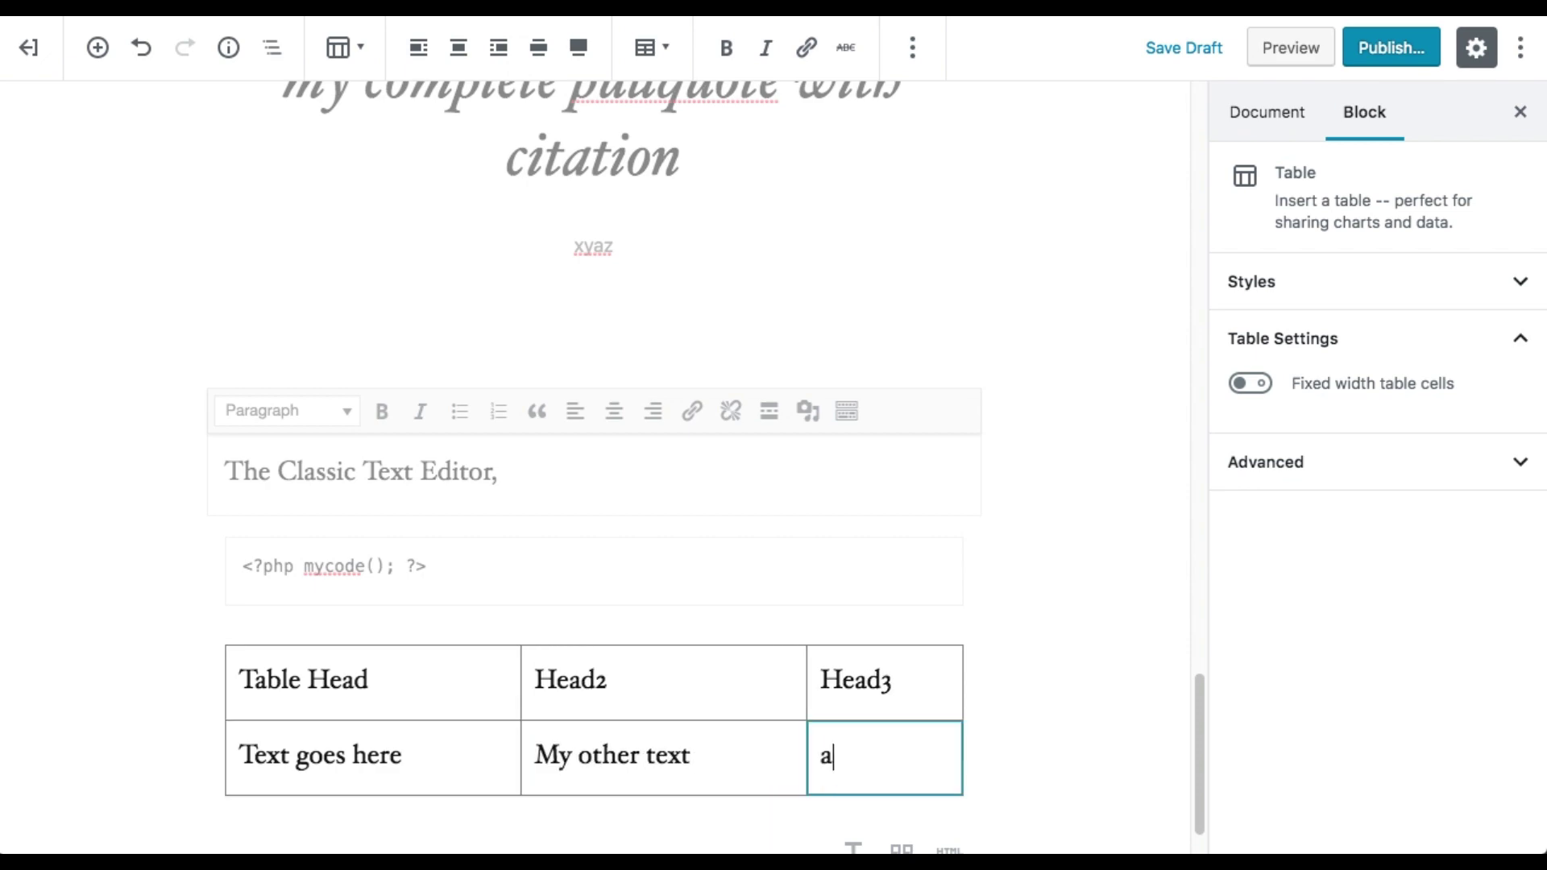
pyautogui.write('nd so on....')
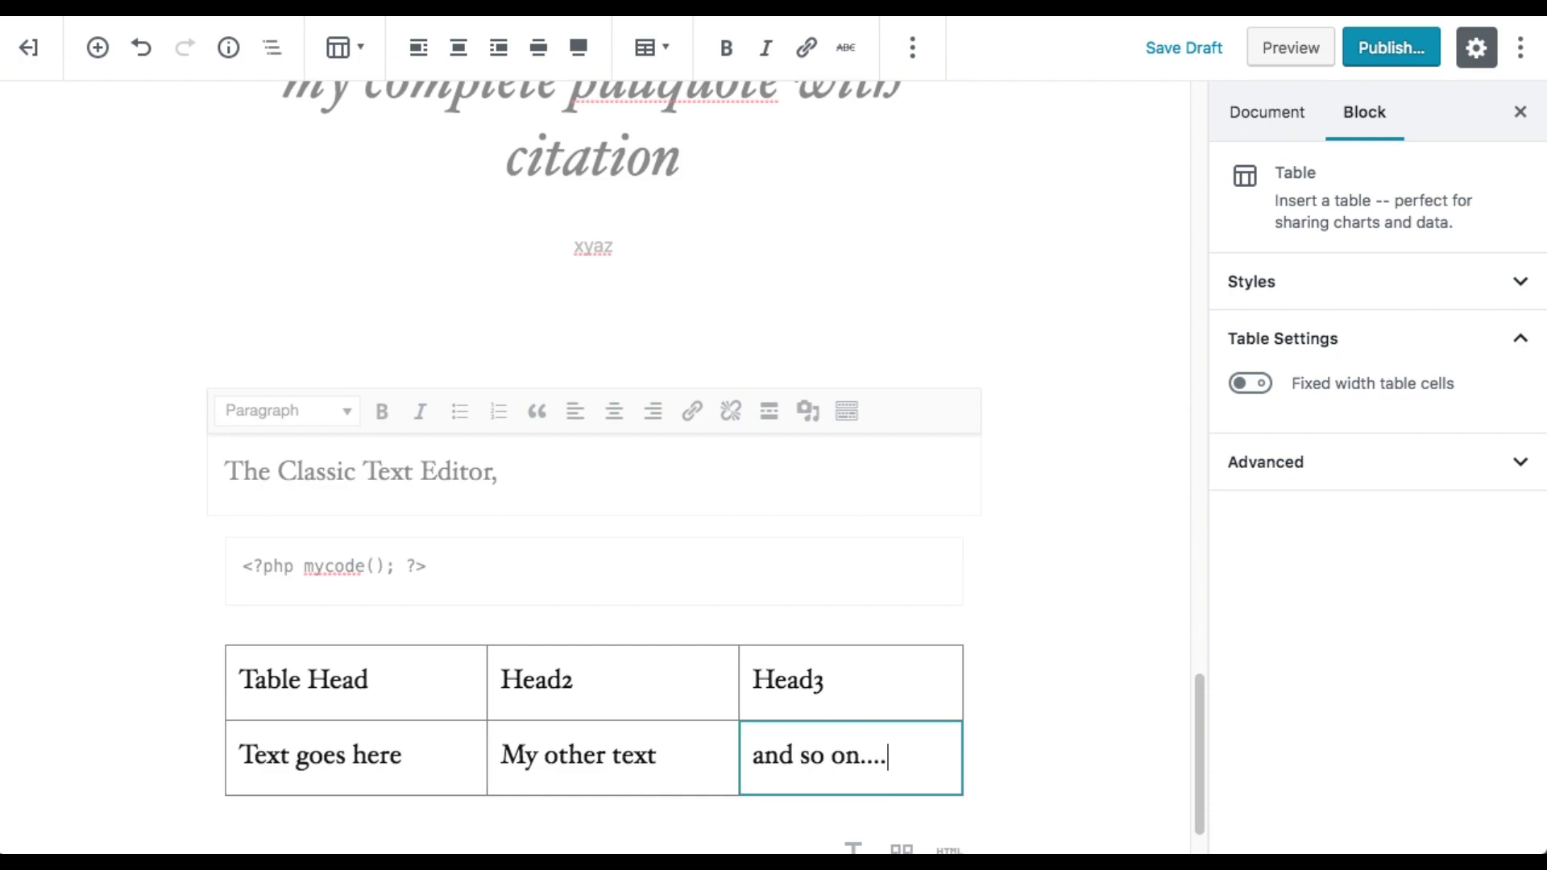
# - Add a Verse block from the Formatting blocks below the table and write "Verses Here" in it
pyautogui.scroll(-2, 476, 572)
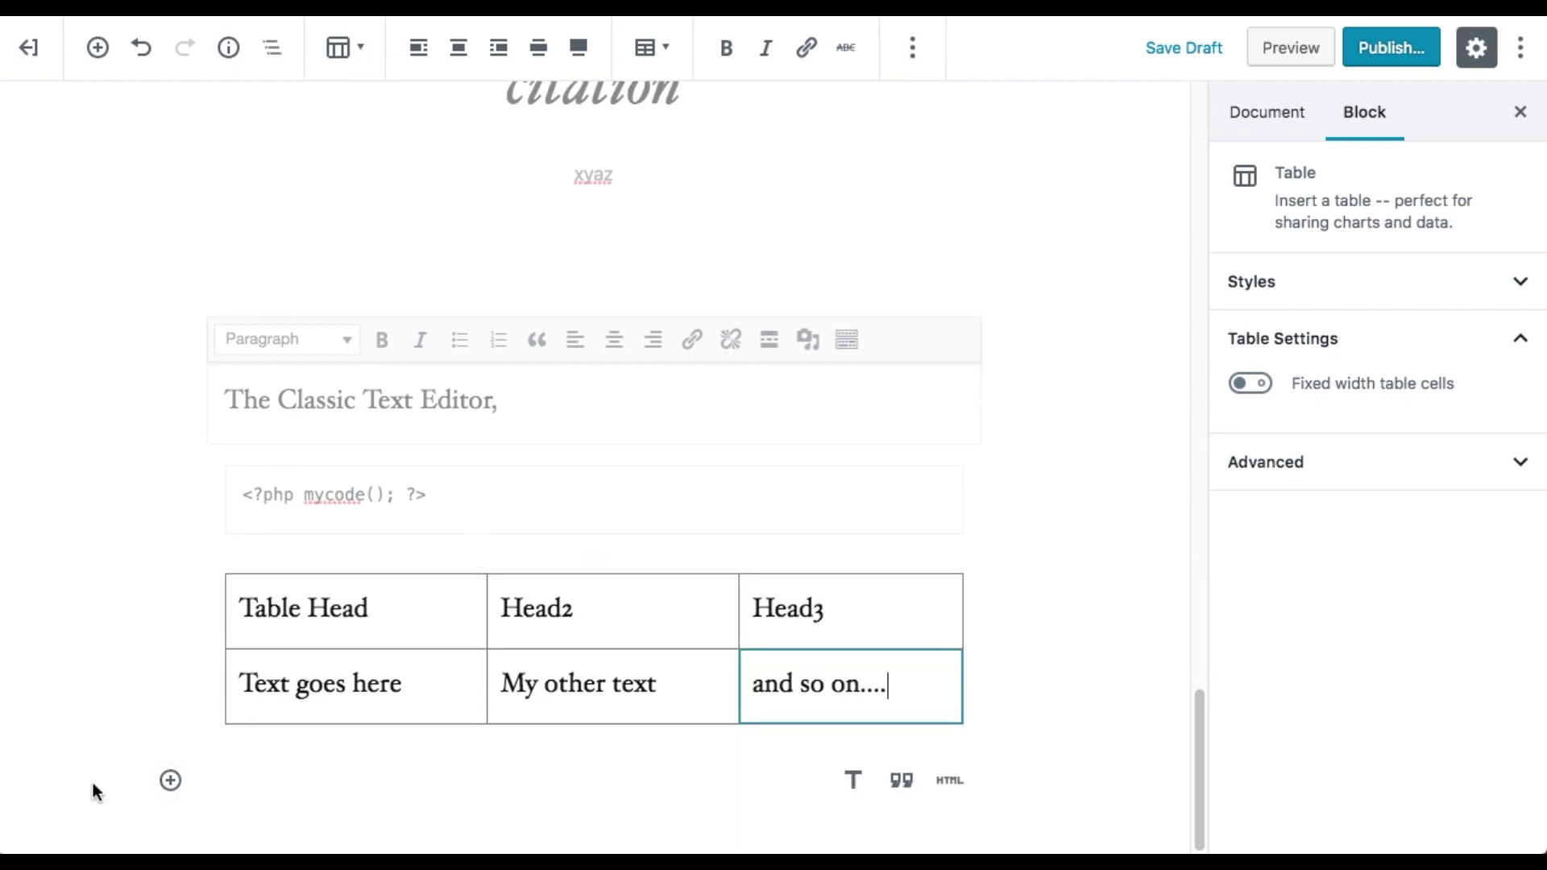
pyautogui.click(170, 780)
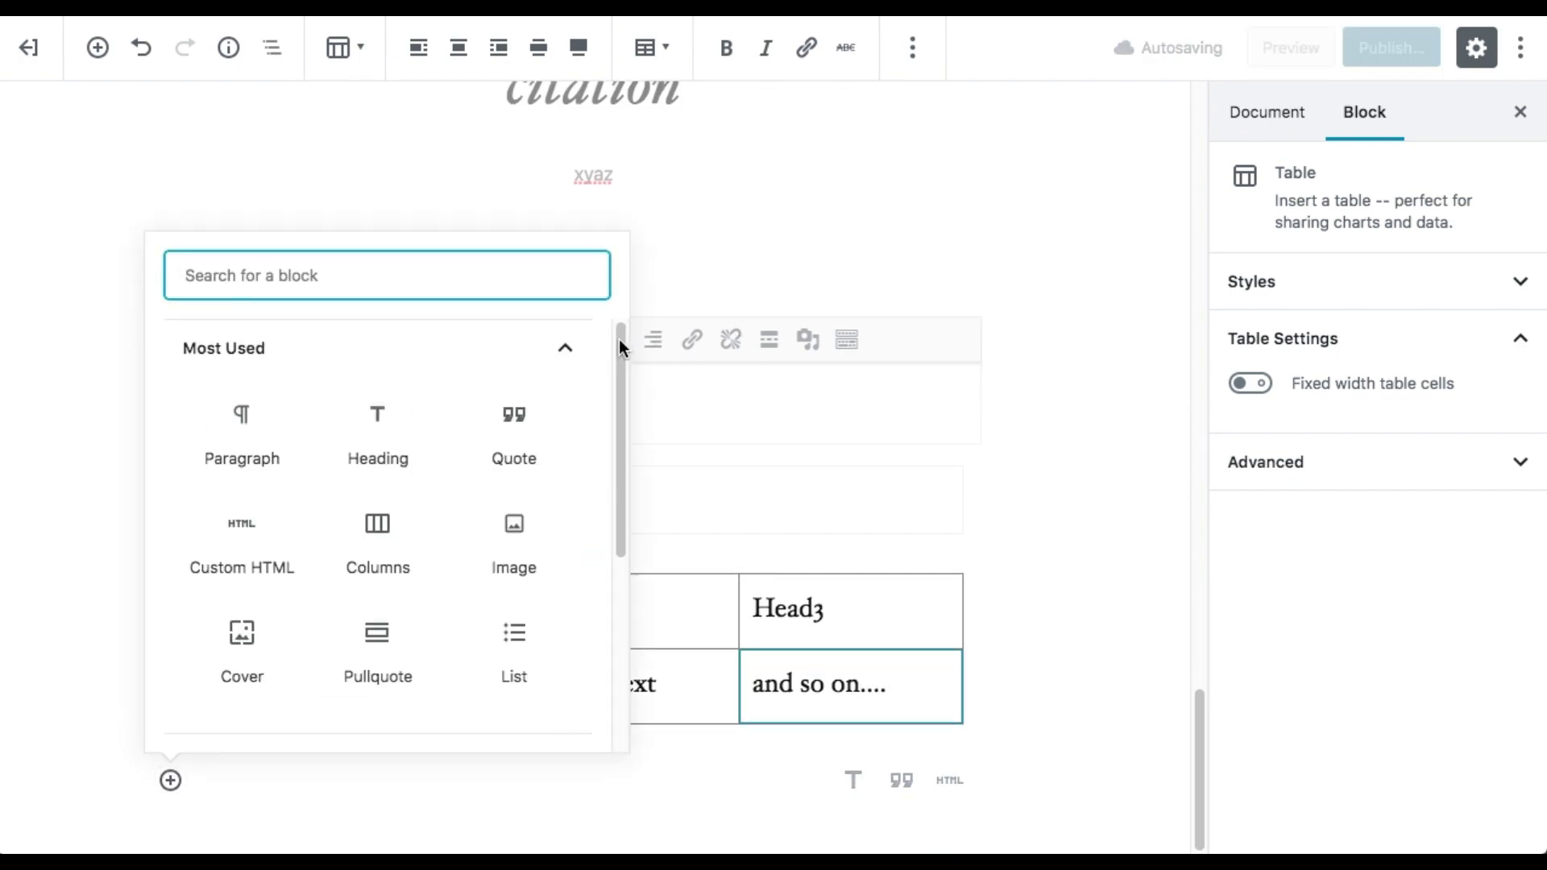
pyautogui.click(571, 356)
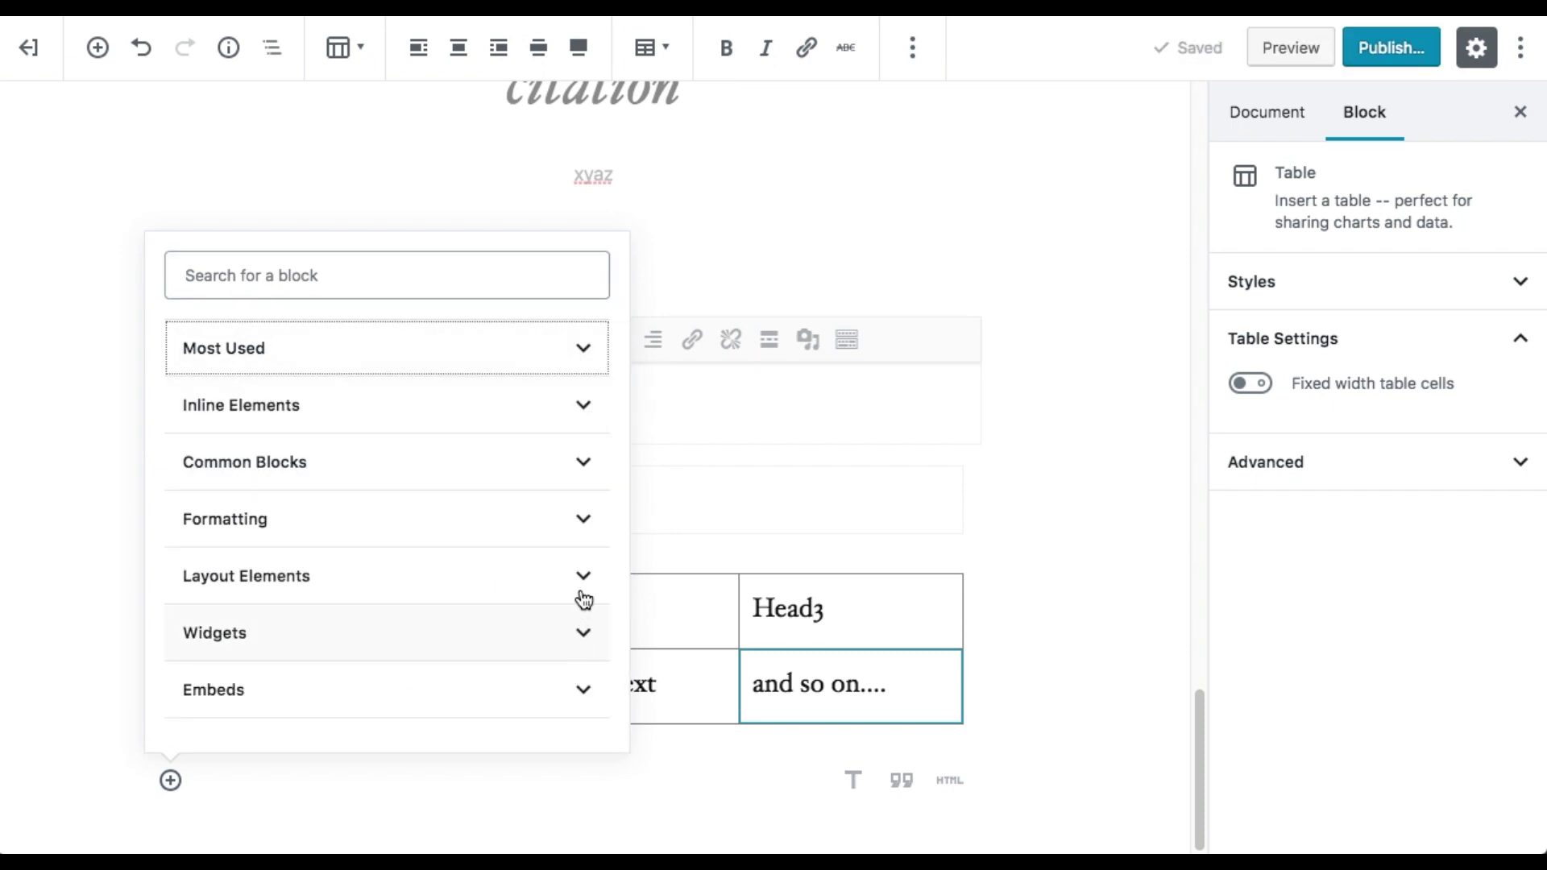
pyautogui.click(586, 532)
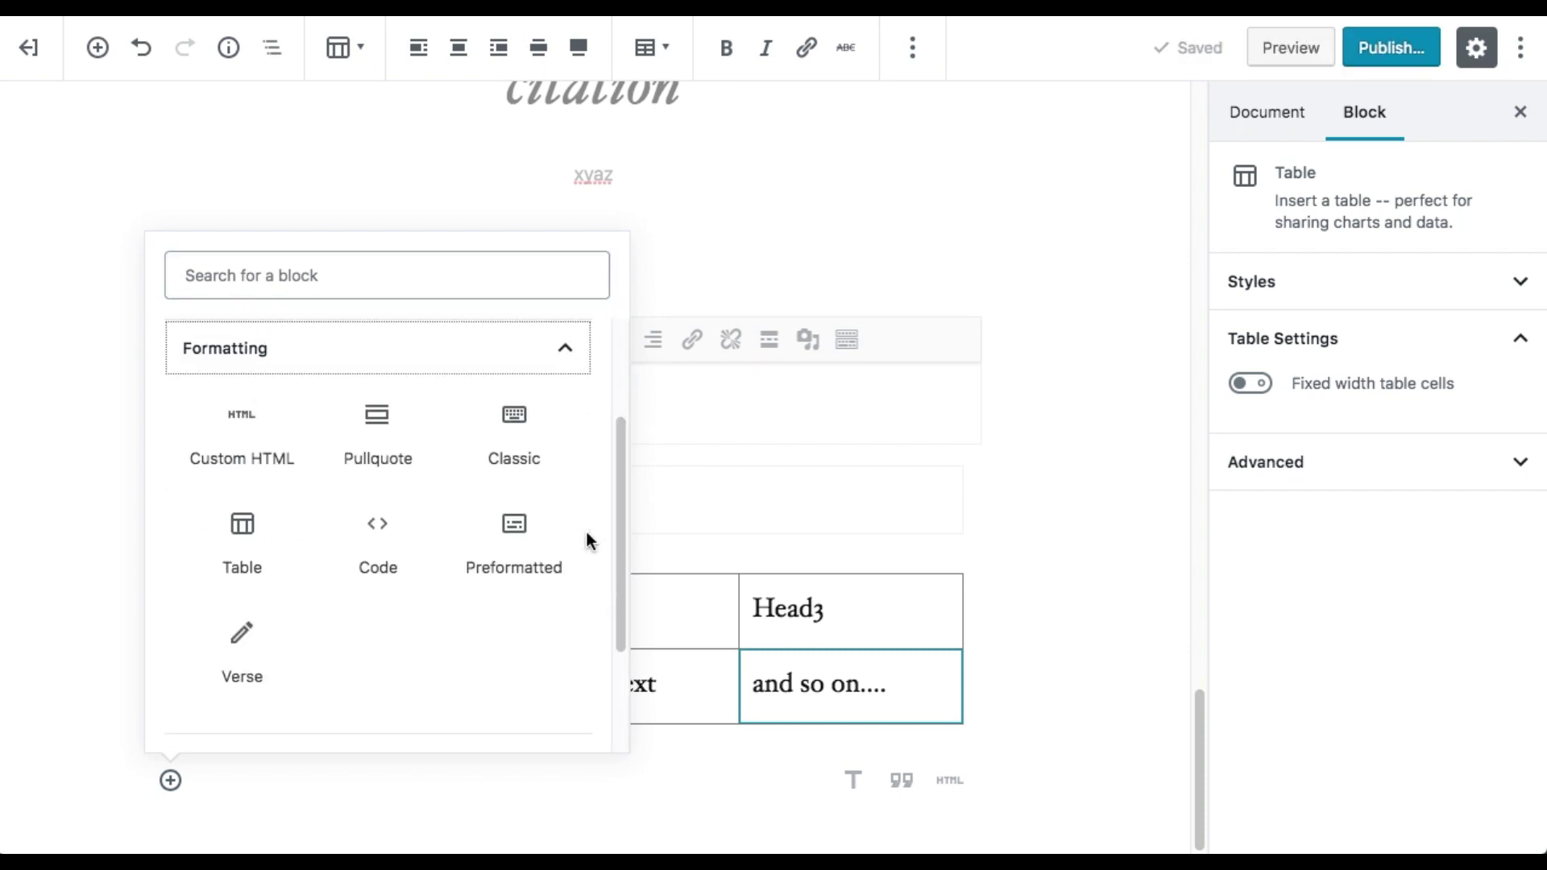
pyautogui.click(242, 642)
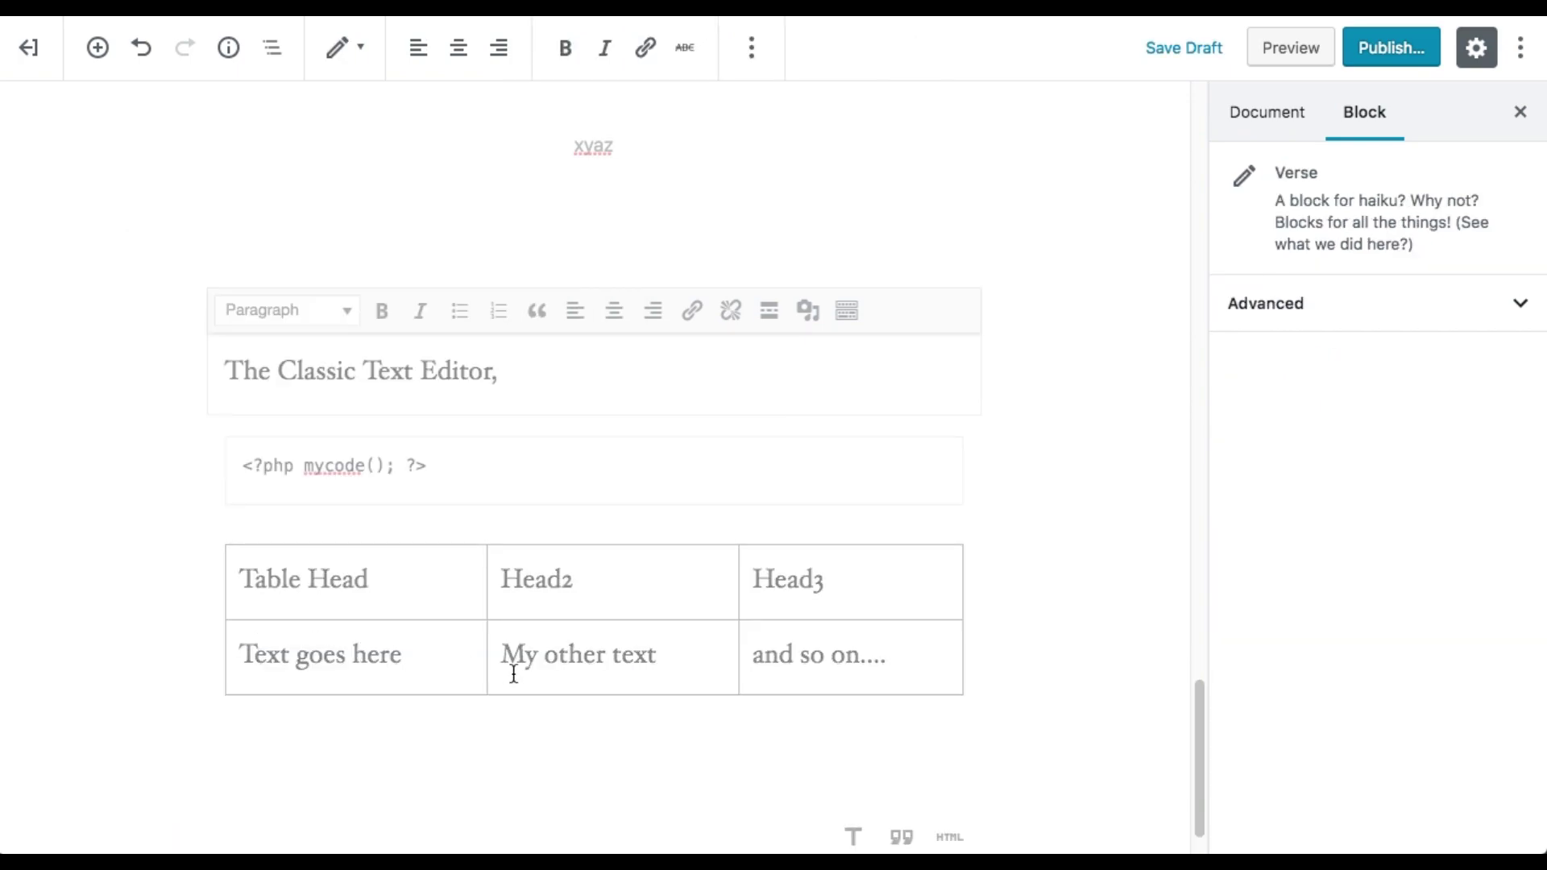
pyautogui.write('Verses Here')
pyautogui.scroll(-1, 492, 694)
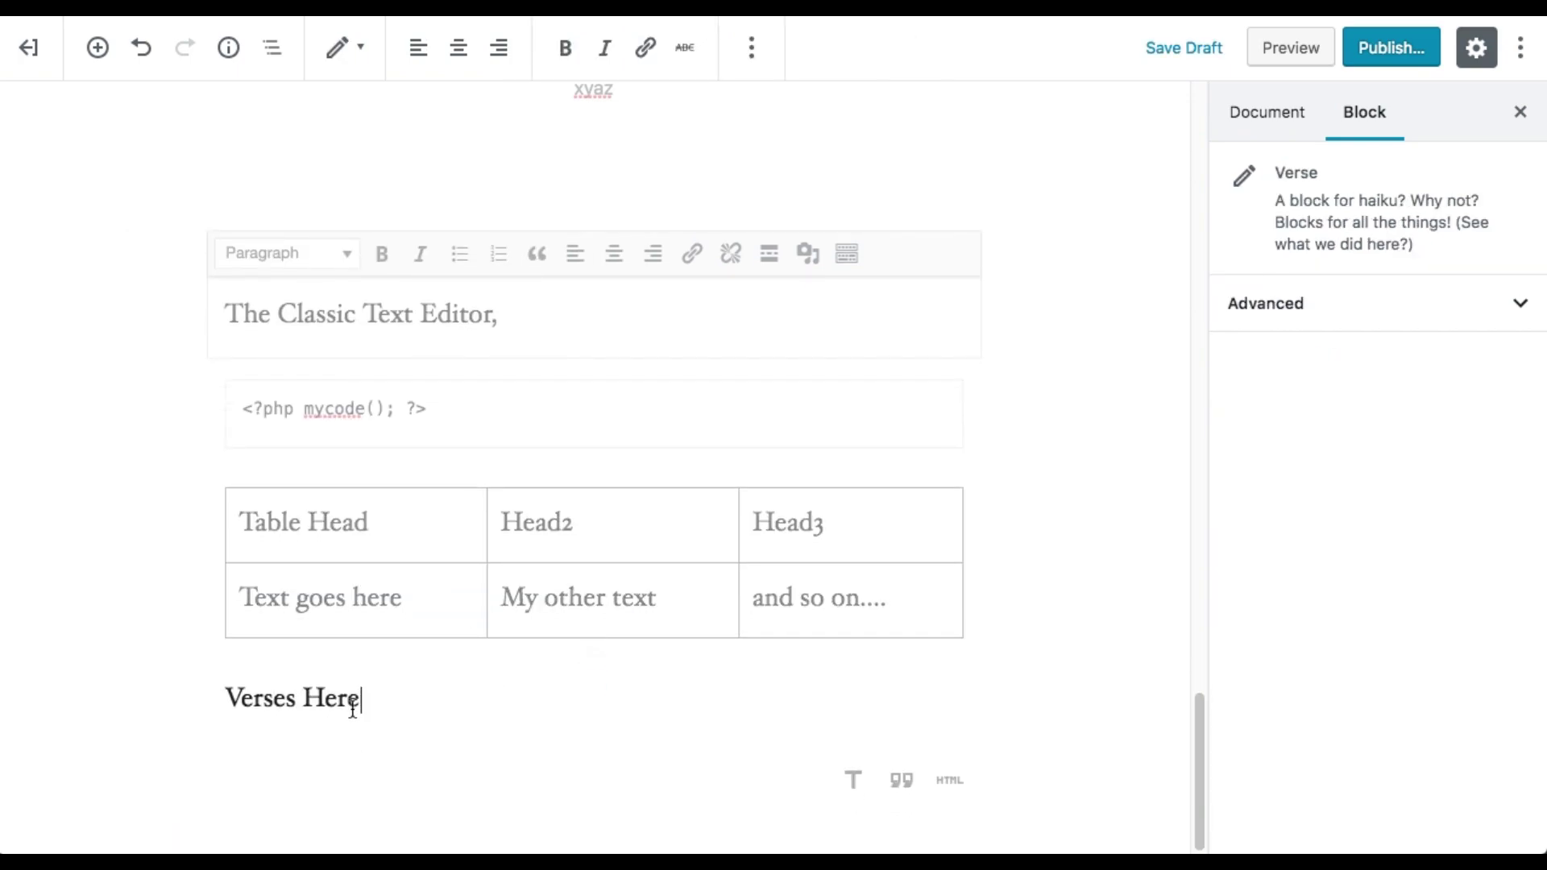
# - Examine the Verse block's advanced settings and the block types it can be transformed to
pyautogui.click(1413, 302)
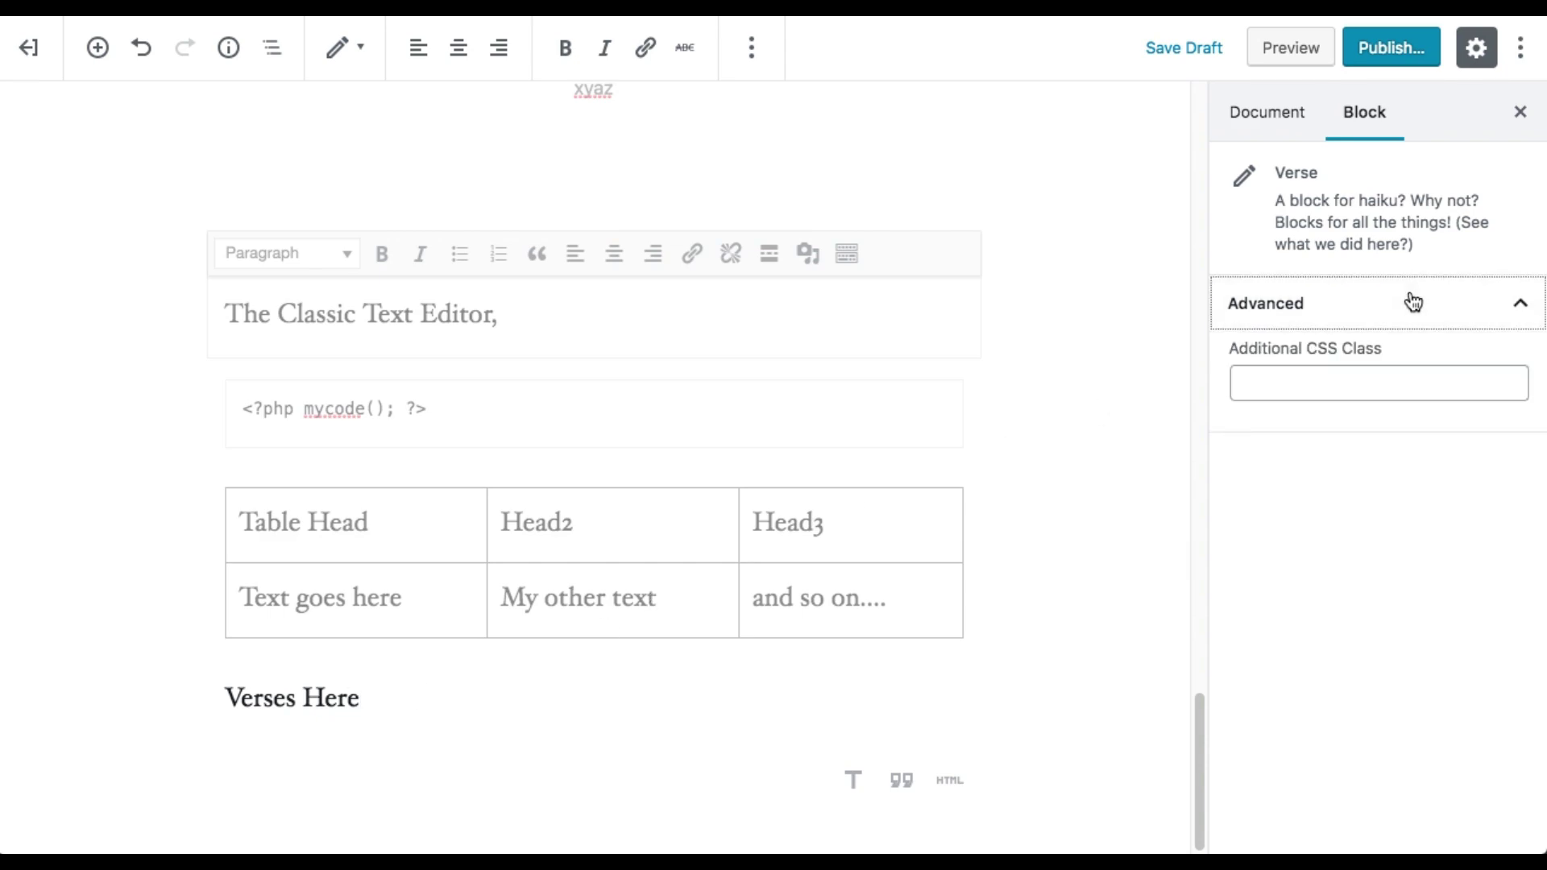
pyautogui.click(1413, 302)
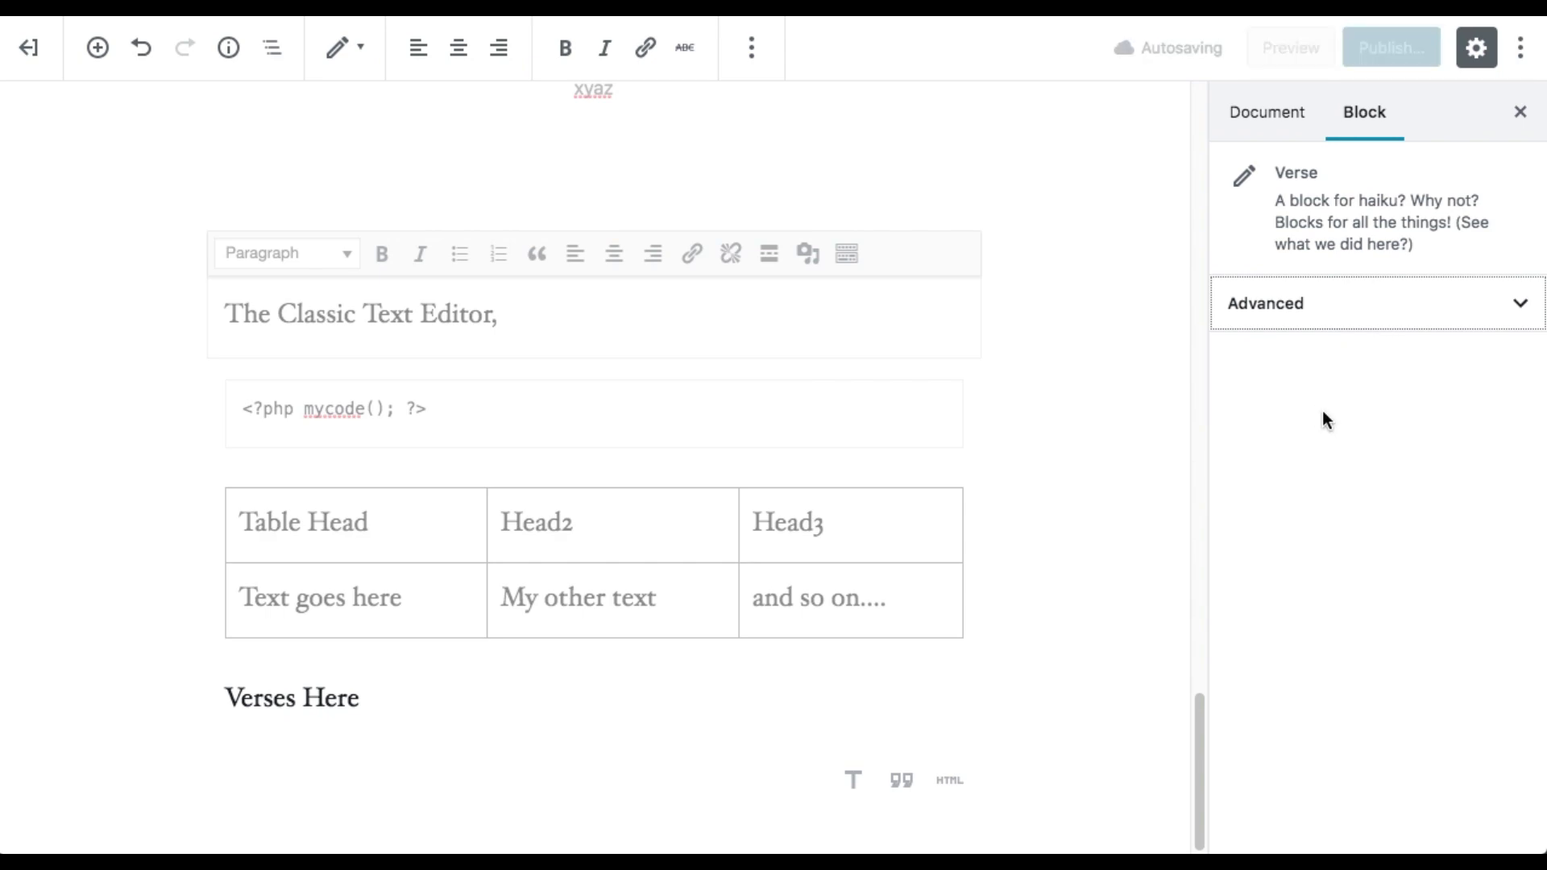
pyautogui.click(336, 709)
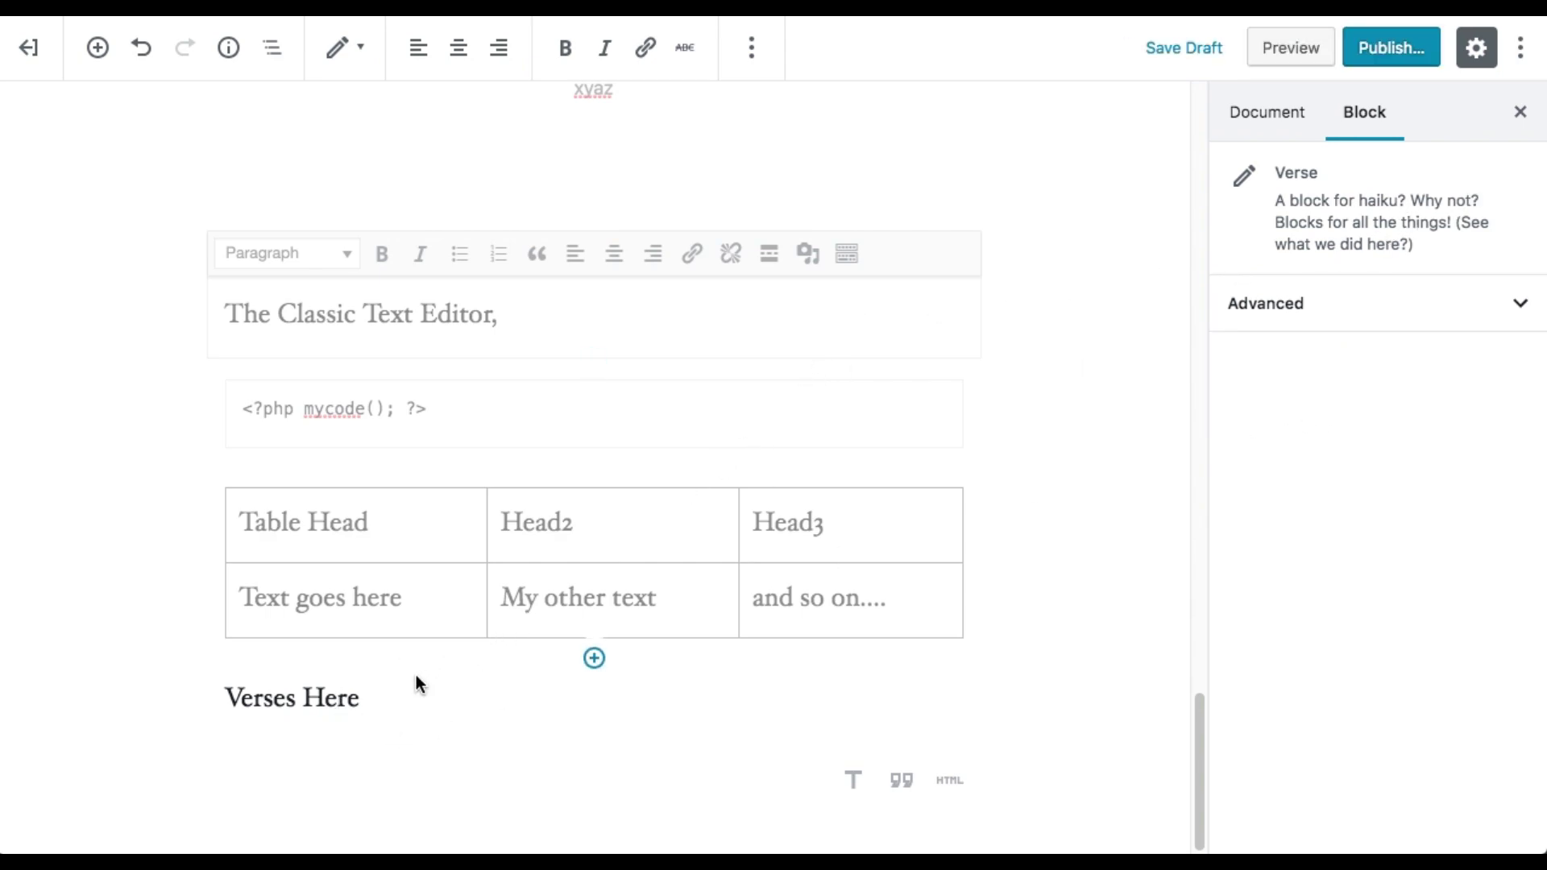
pyautogui.tripleClick(354, 693)
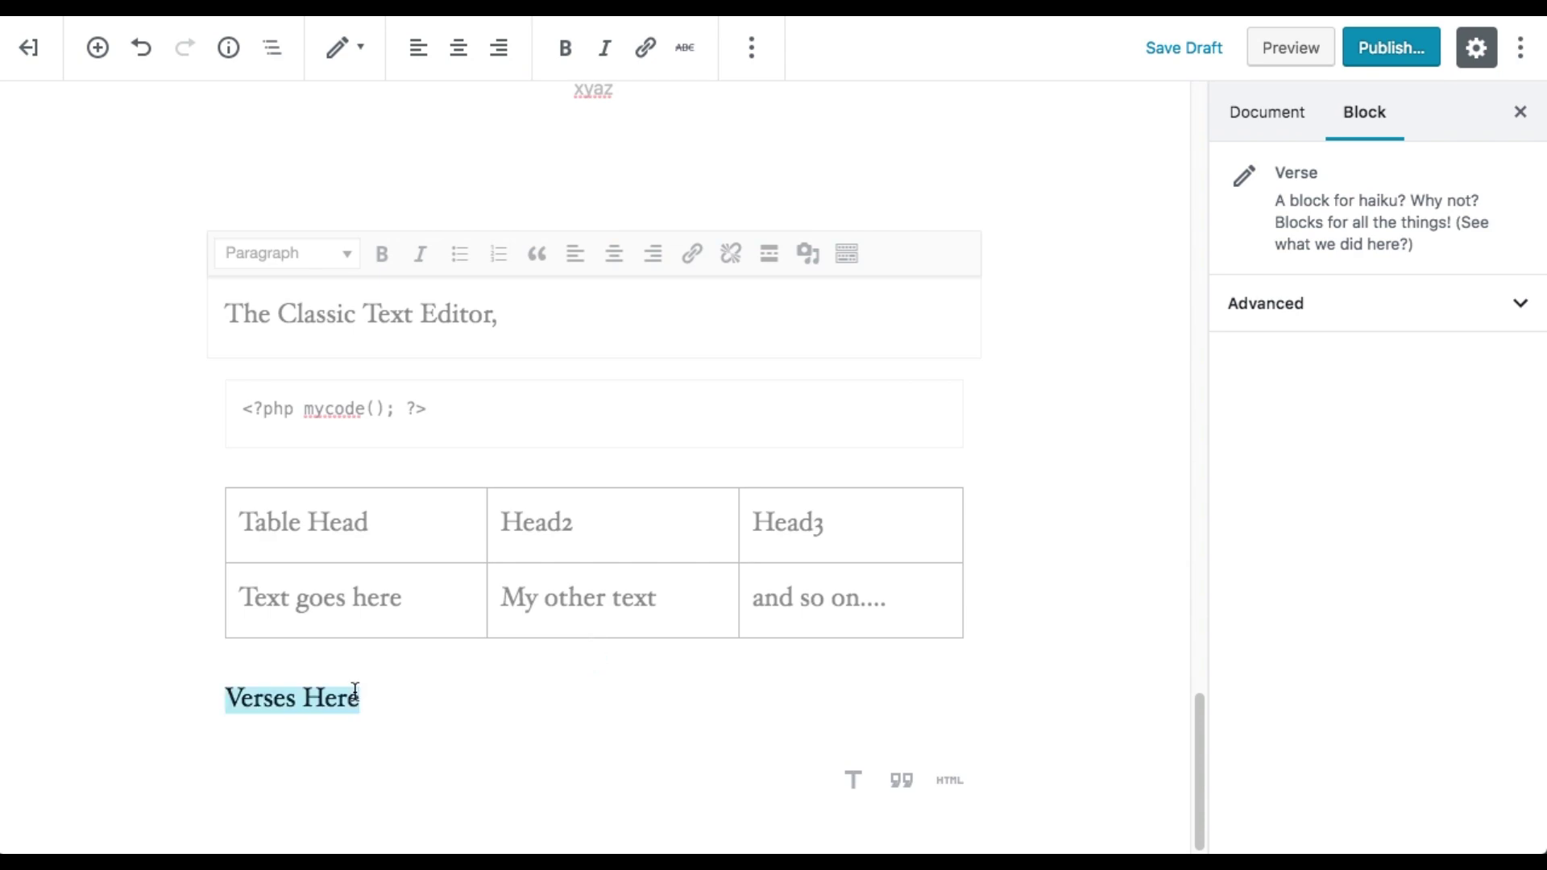
pyautogui.click(363, 696)
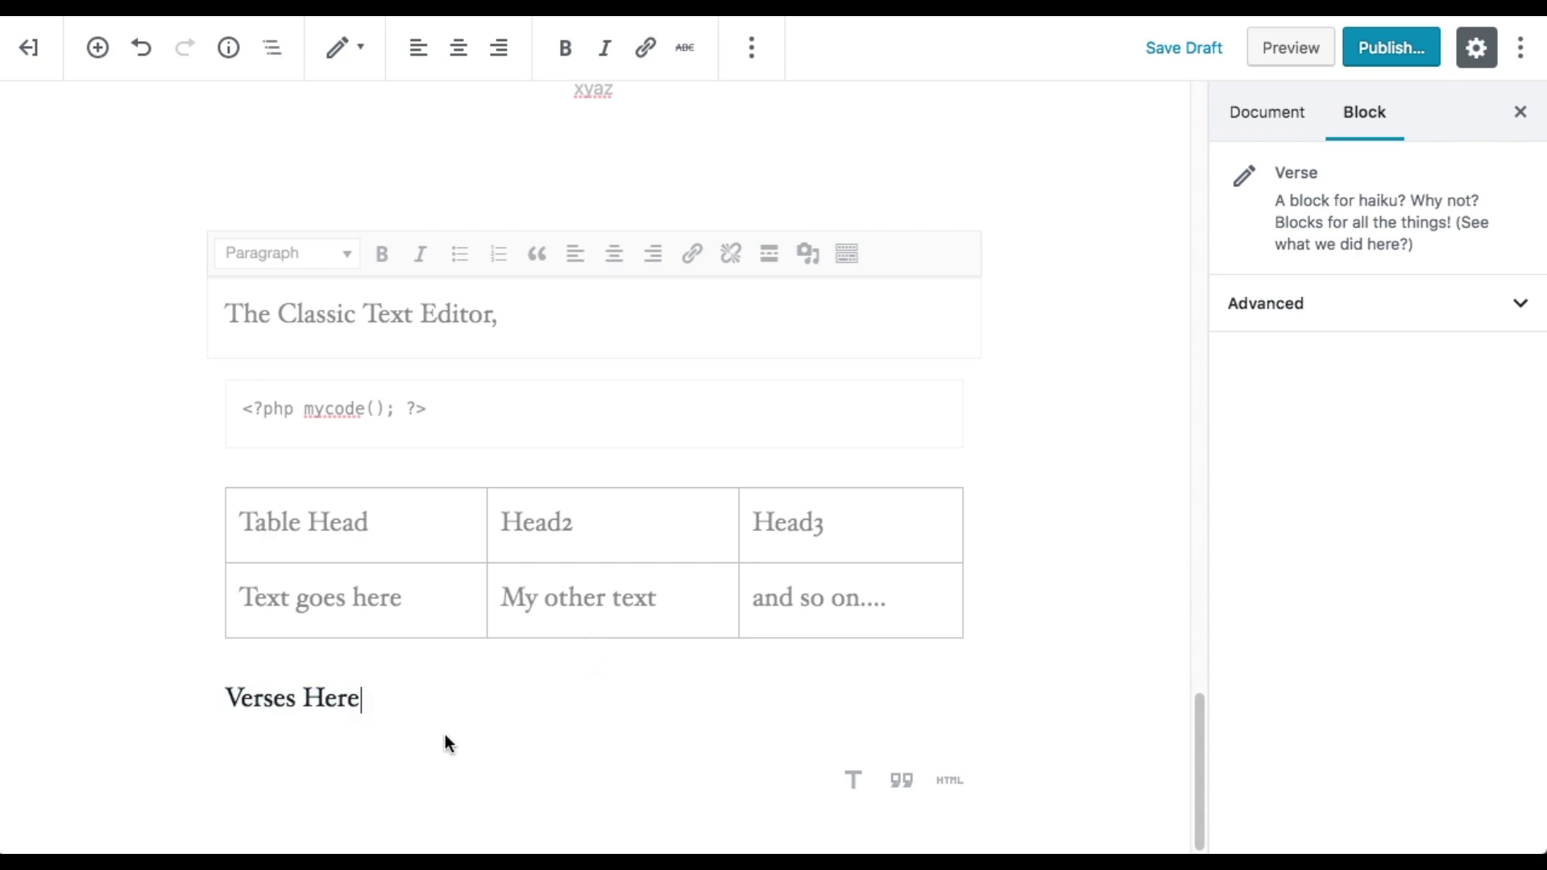
pyautogui.click(363, 55)
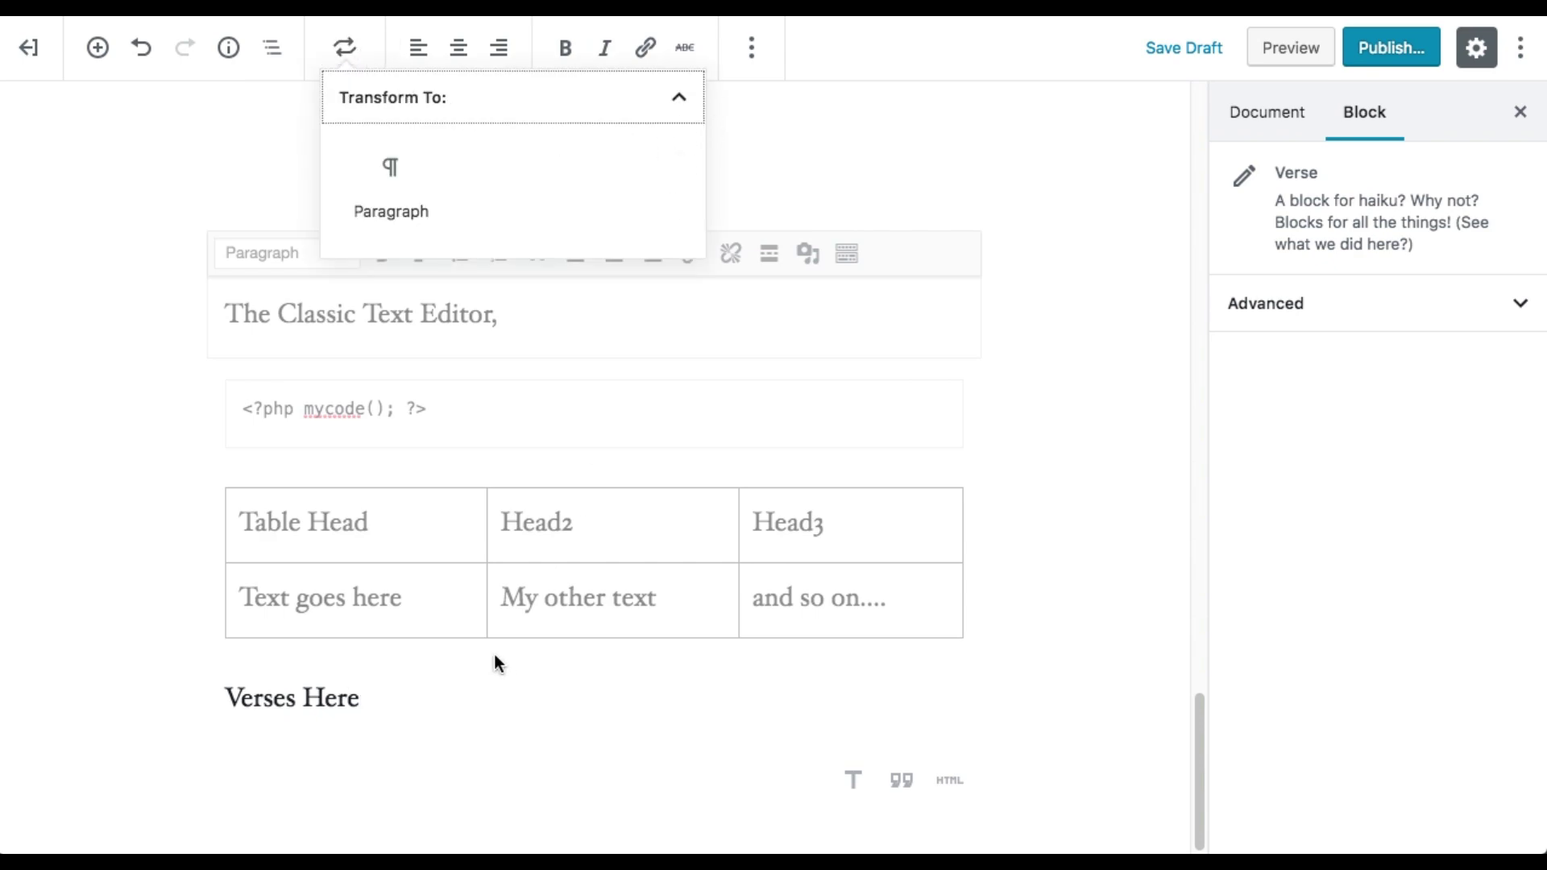
# - Add a Spacer block from the Layout Elements below the verse and stretch its height to about 207 pixels
pyautogui.click(419, 771)
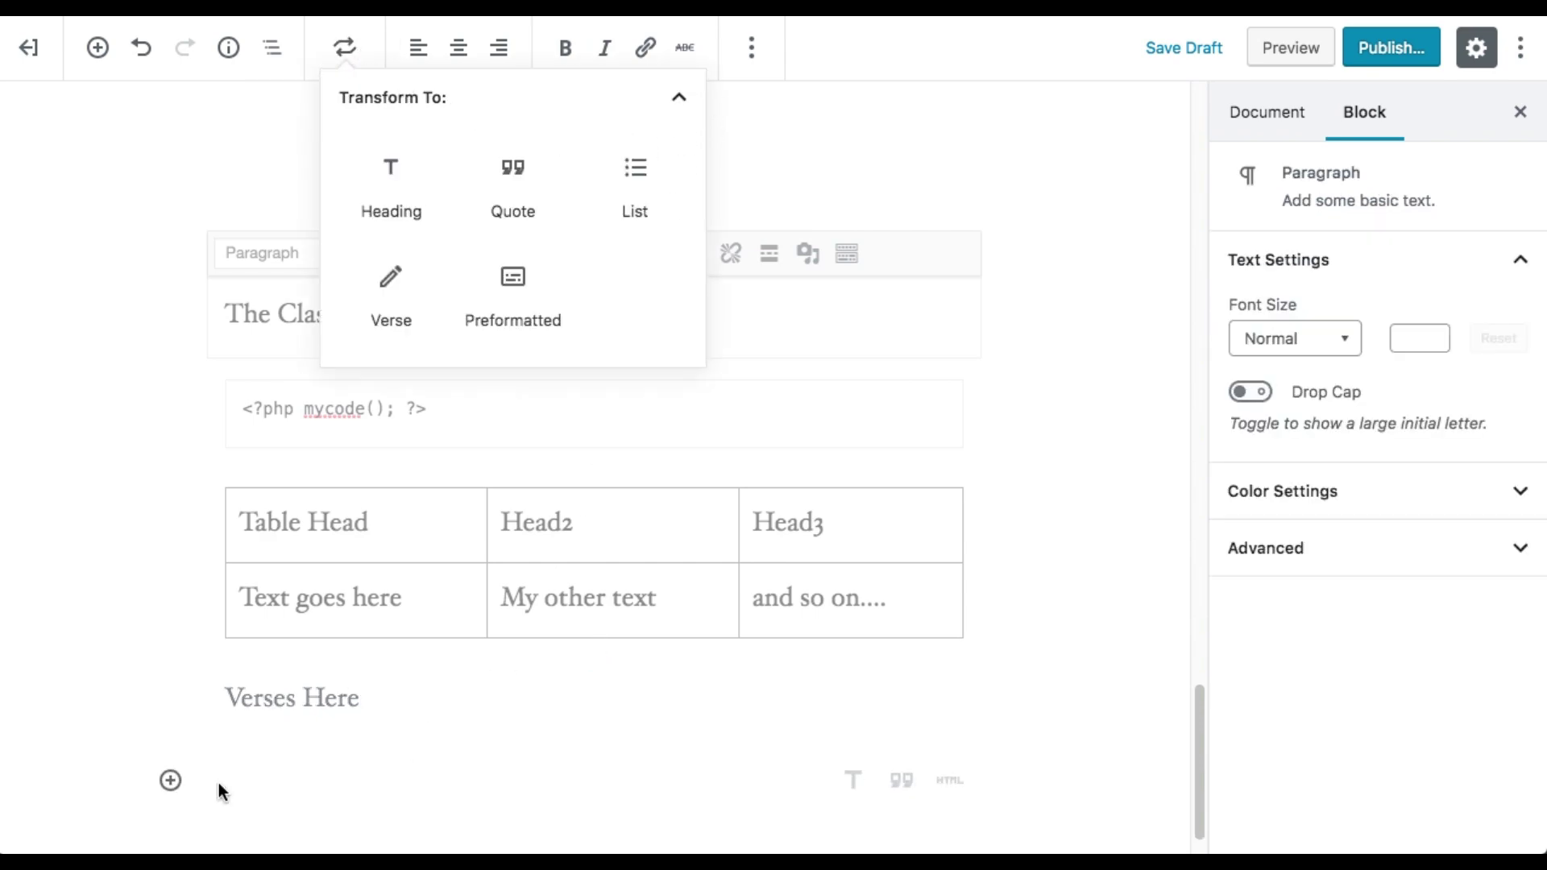
pyautogui.click(171, 779)
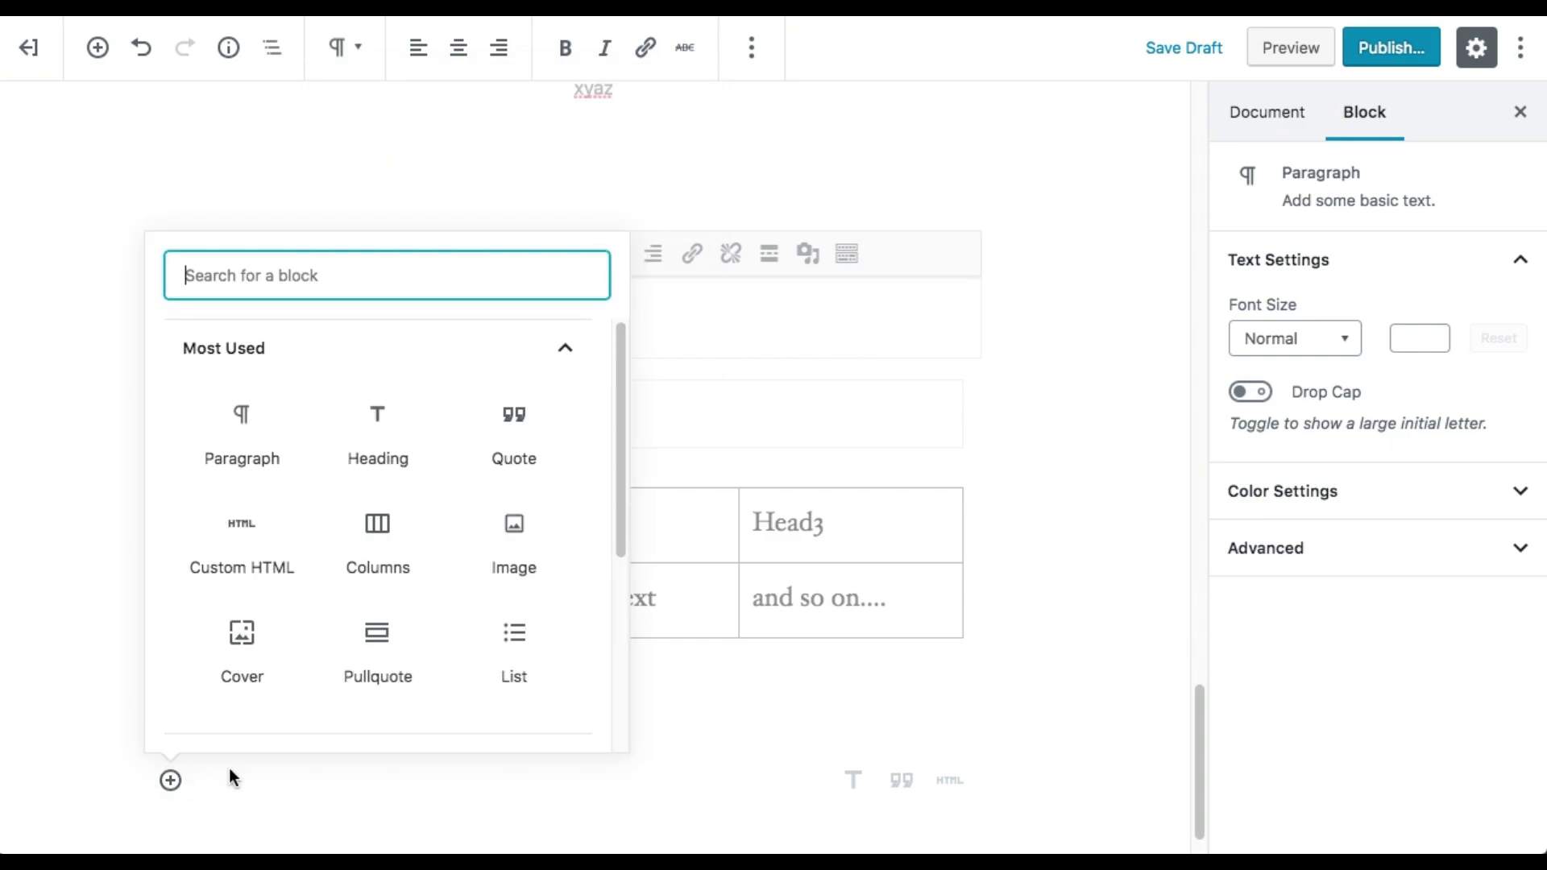
pyautogui.click(566, 359)
pyautogui.click(572, 522)
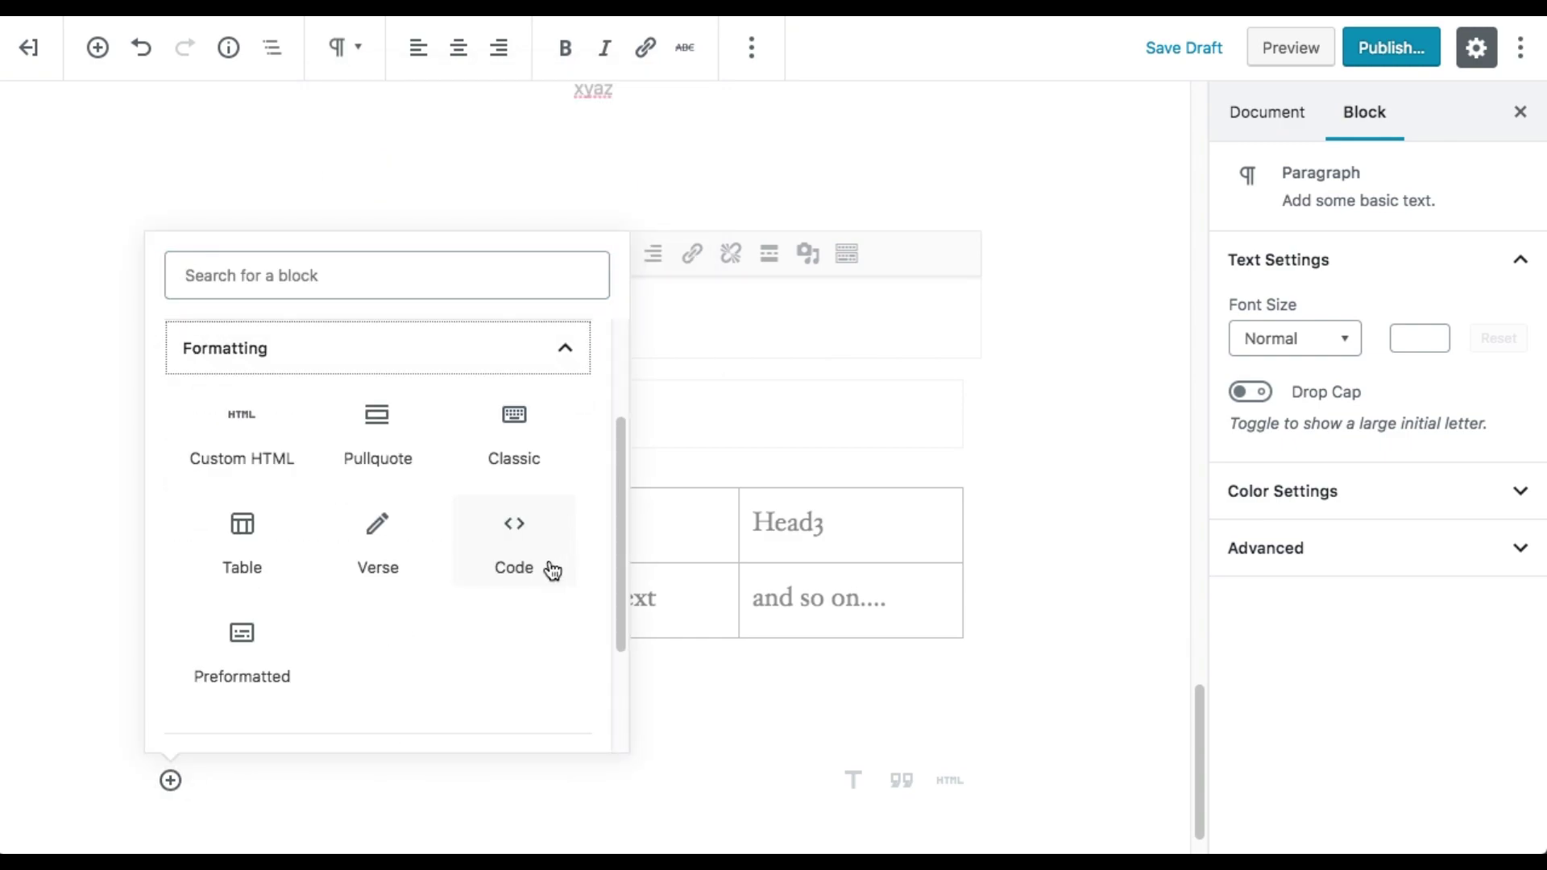
pyautogui.click(578, 353)
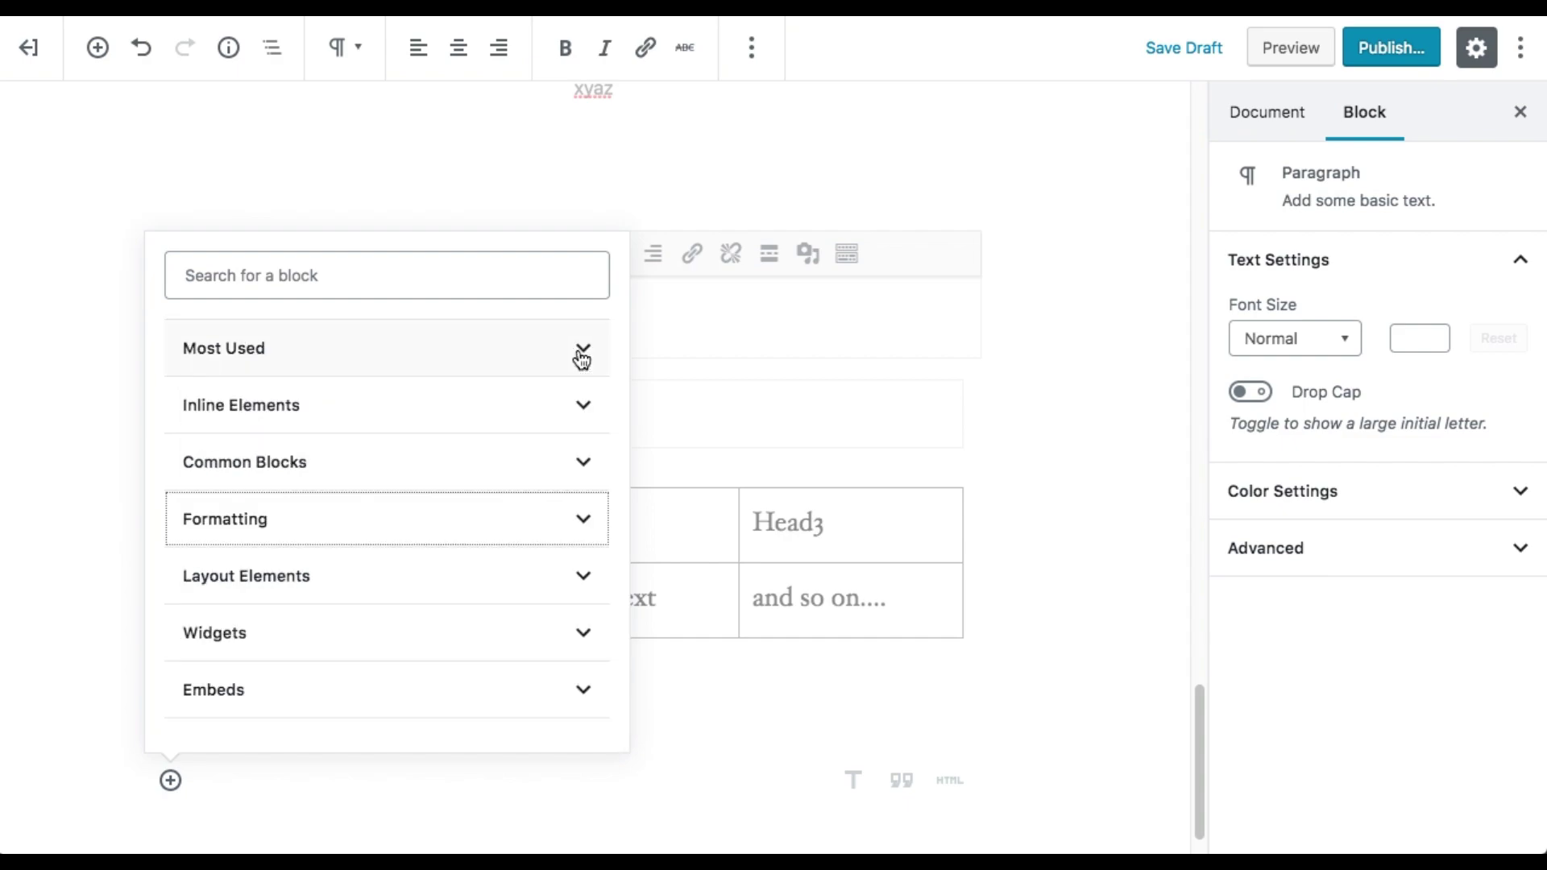
pyautogui.click(582, 580)
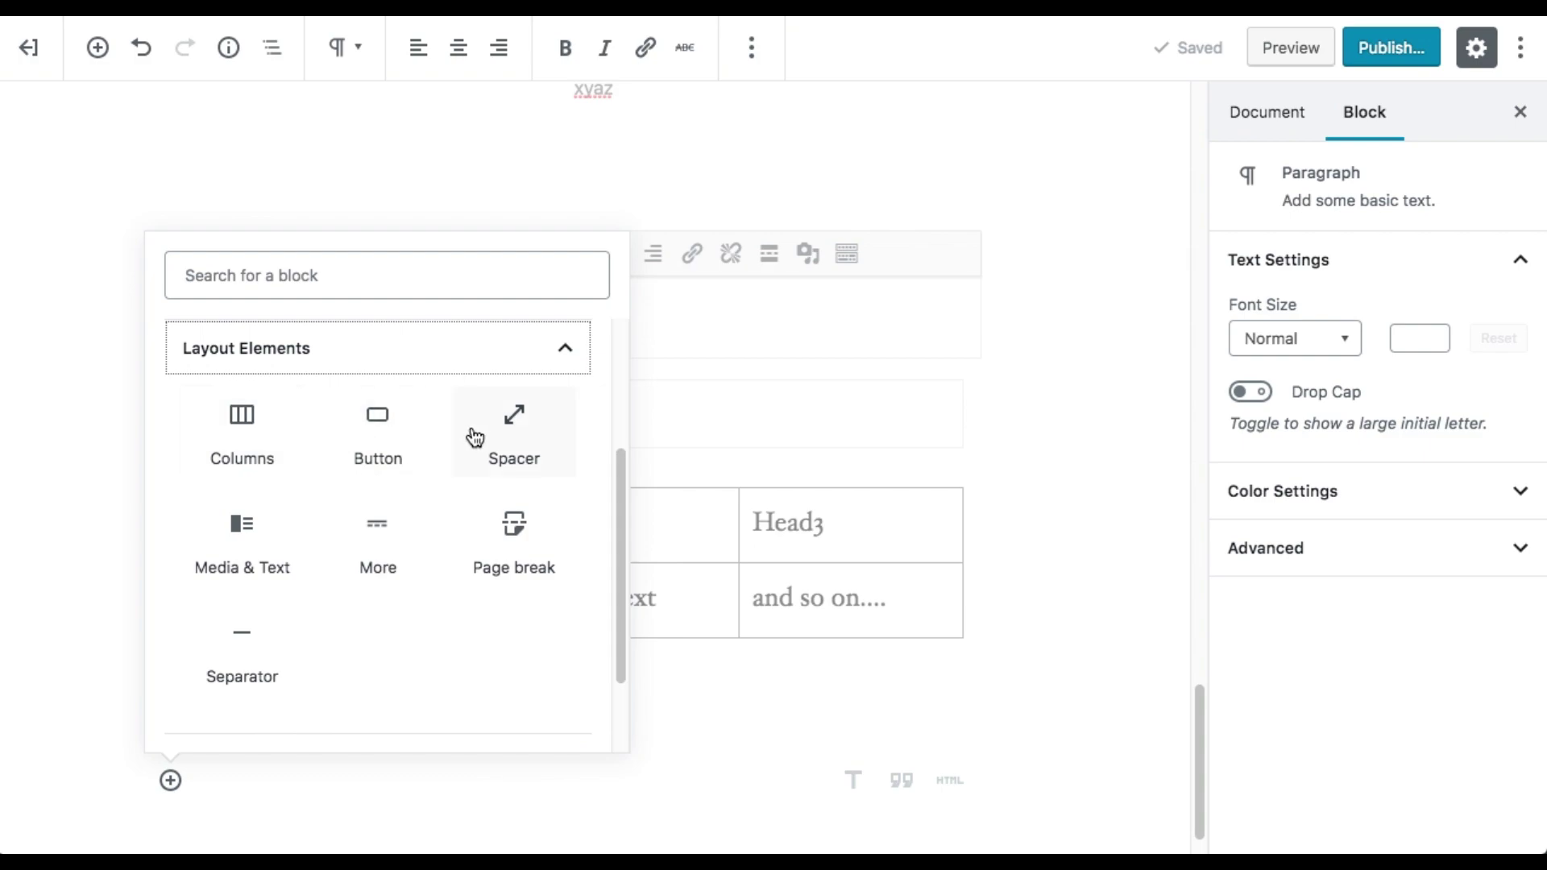
pyautogui.click(497, 437)
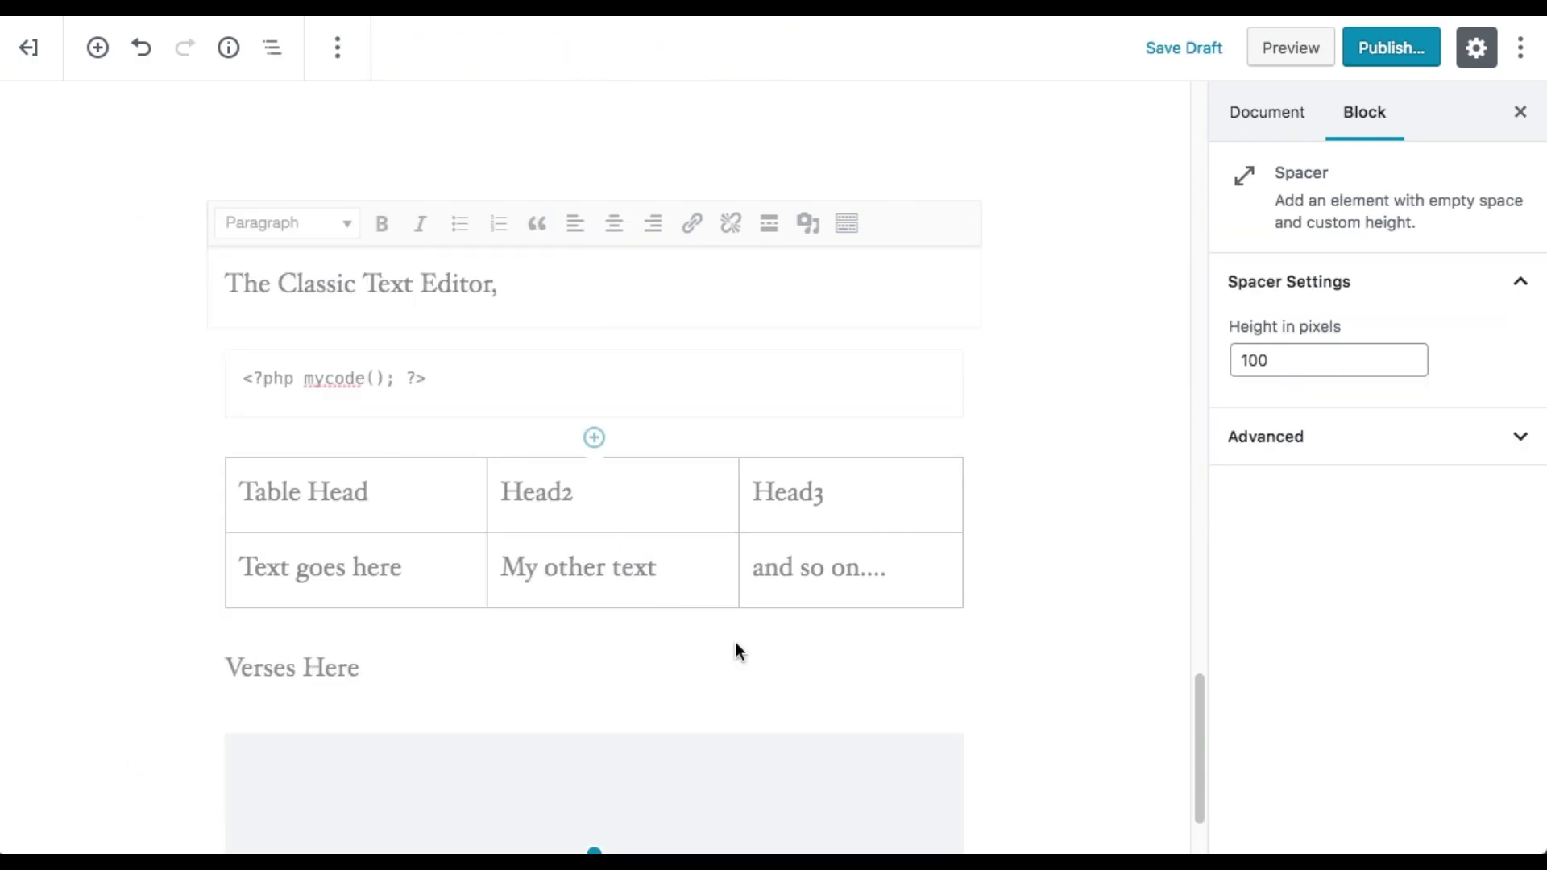
pyautogui.moveTo(600, 722); pyautogui.dragTo(597, 848)
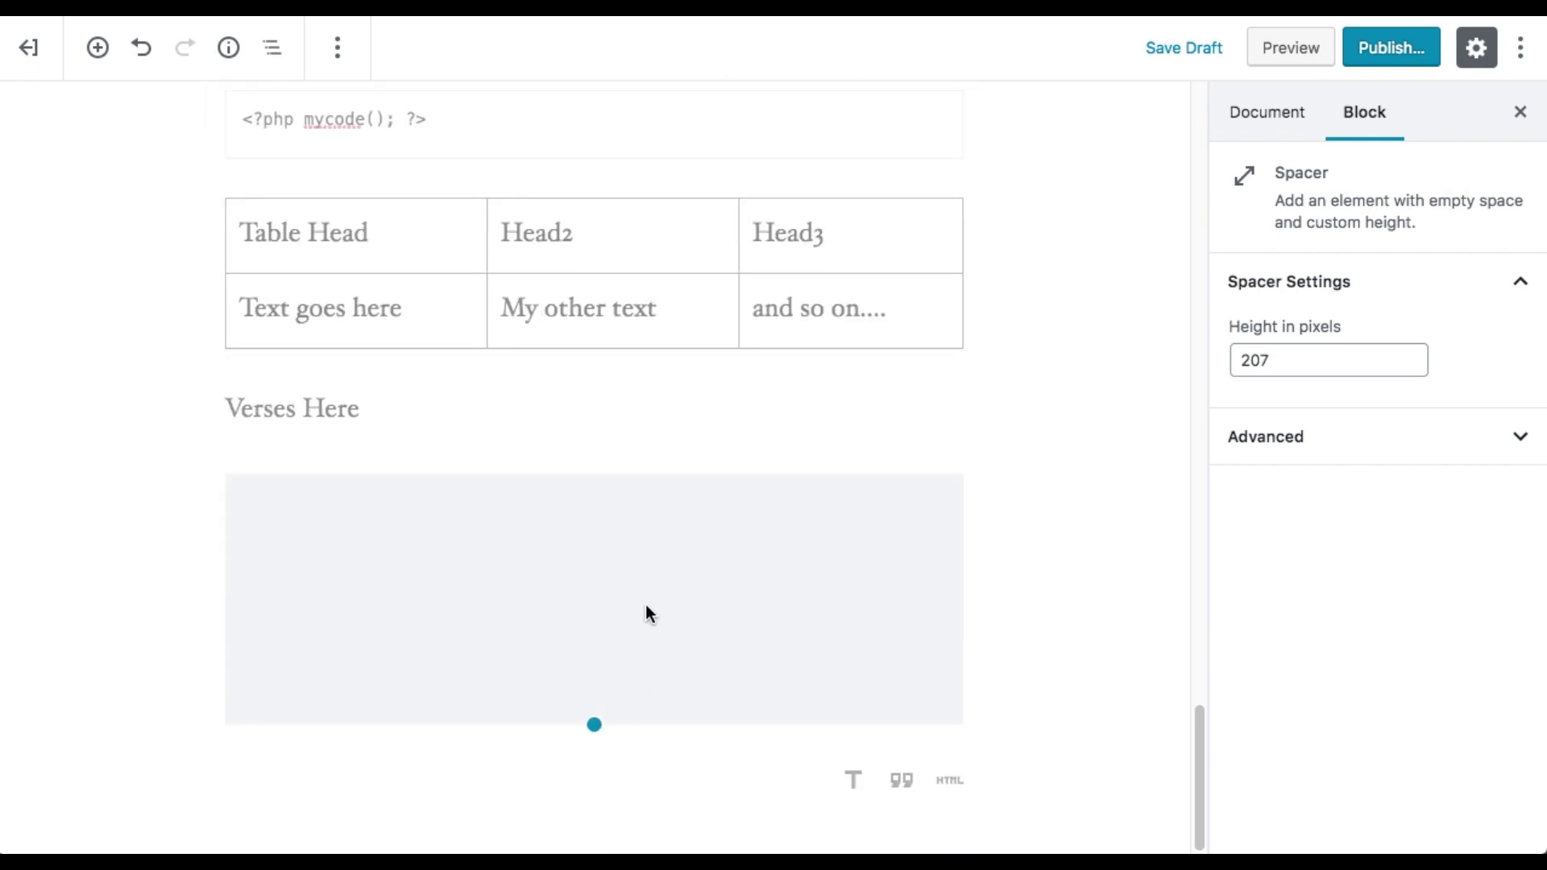
# - Stretch the spacer's height to about 246 pixels and add a Columns block from the Layout Elements below it
pyautogui.moveTo(597, 721); pyautogui.dragTo(597, 770)
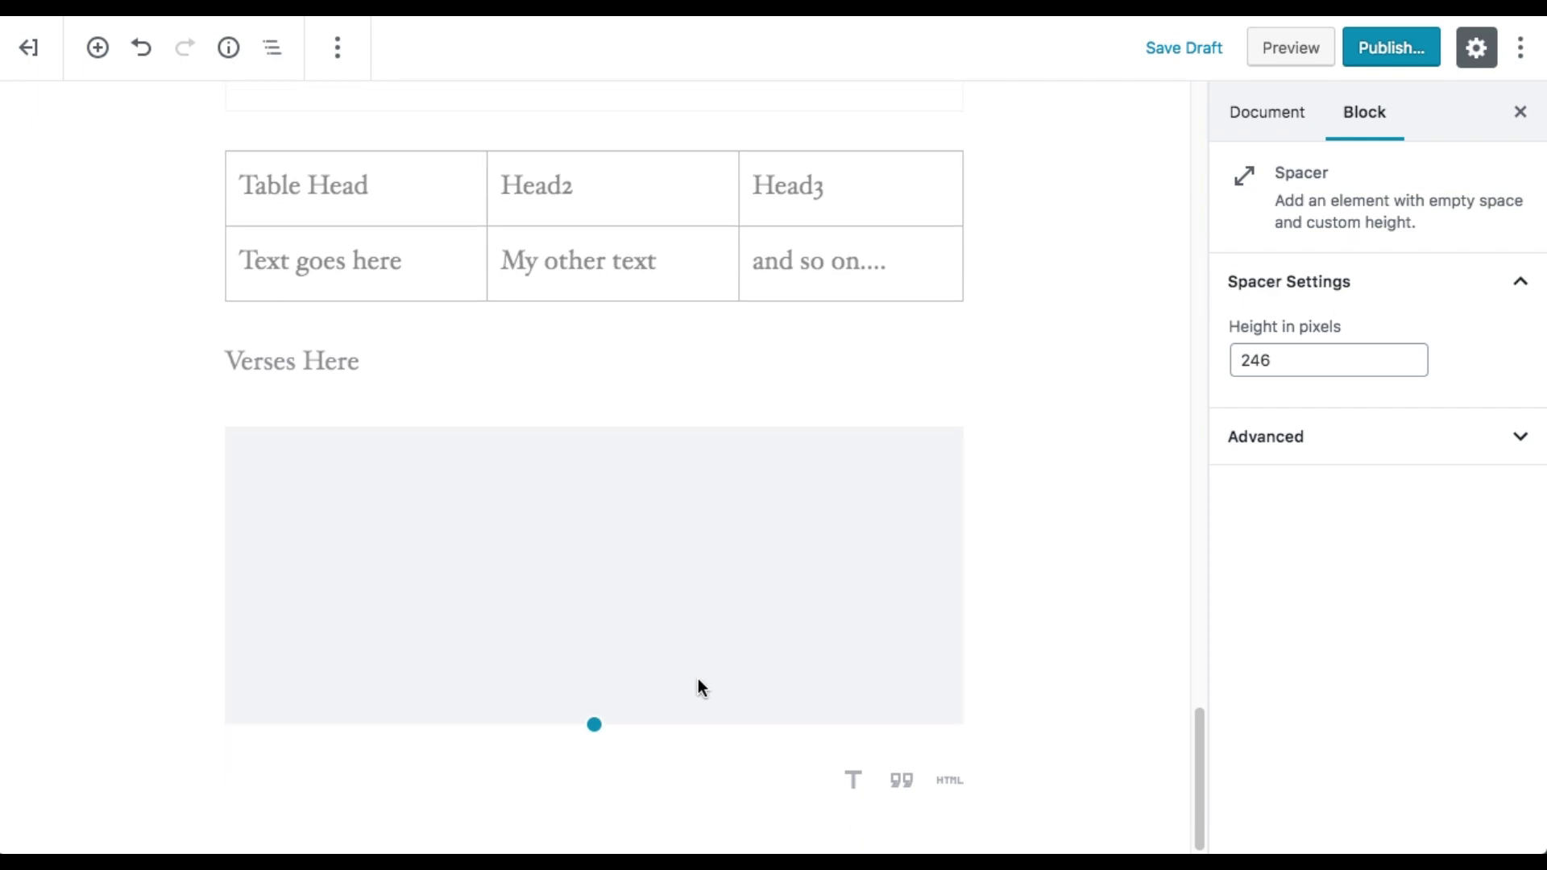
pyautogui.click(614, 785)
pyautogui.click(172, 780)
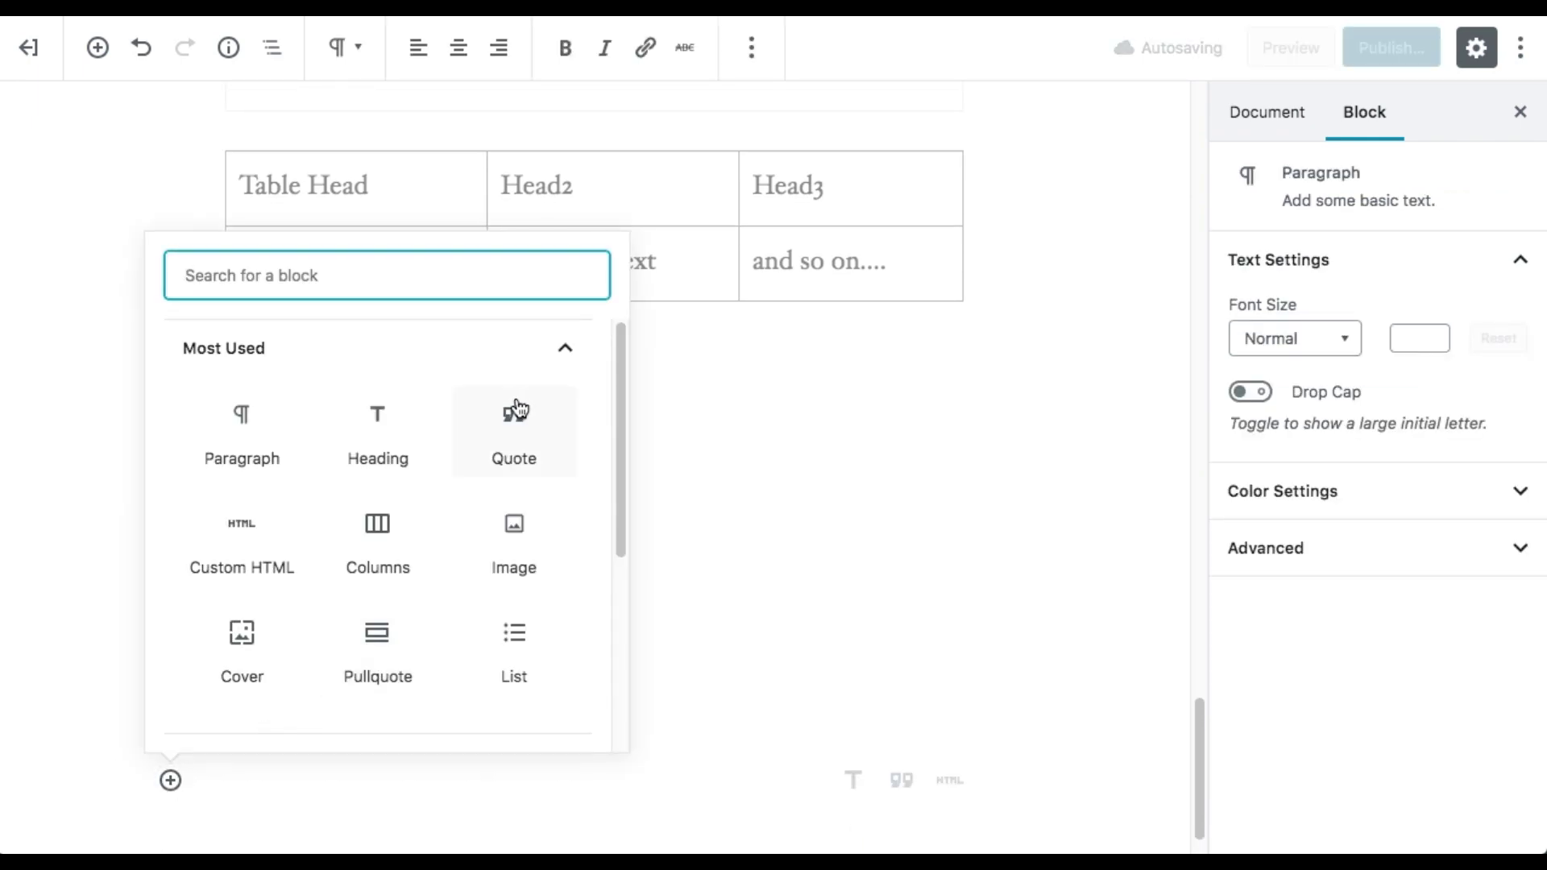
pyautogui.click(555, 352)
pyautogui.click(582, 587)
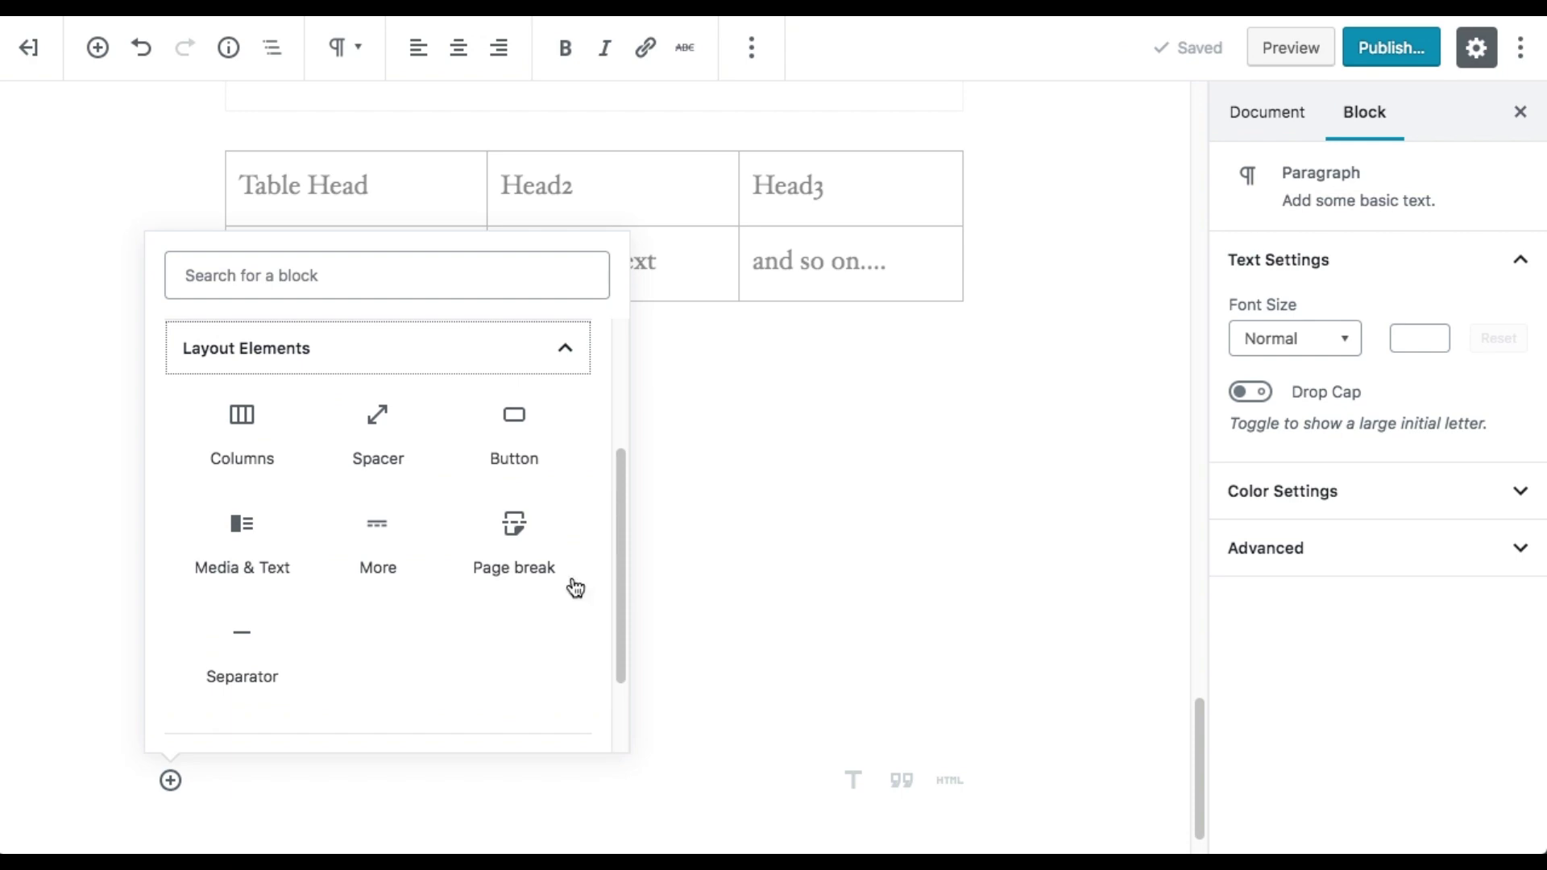
pyautogui.click(265, 436)
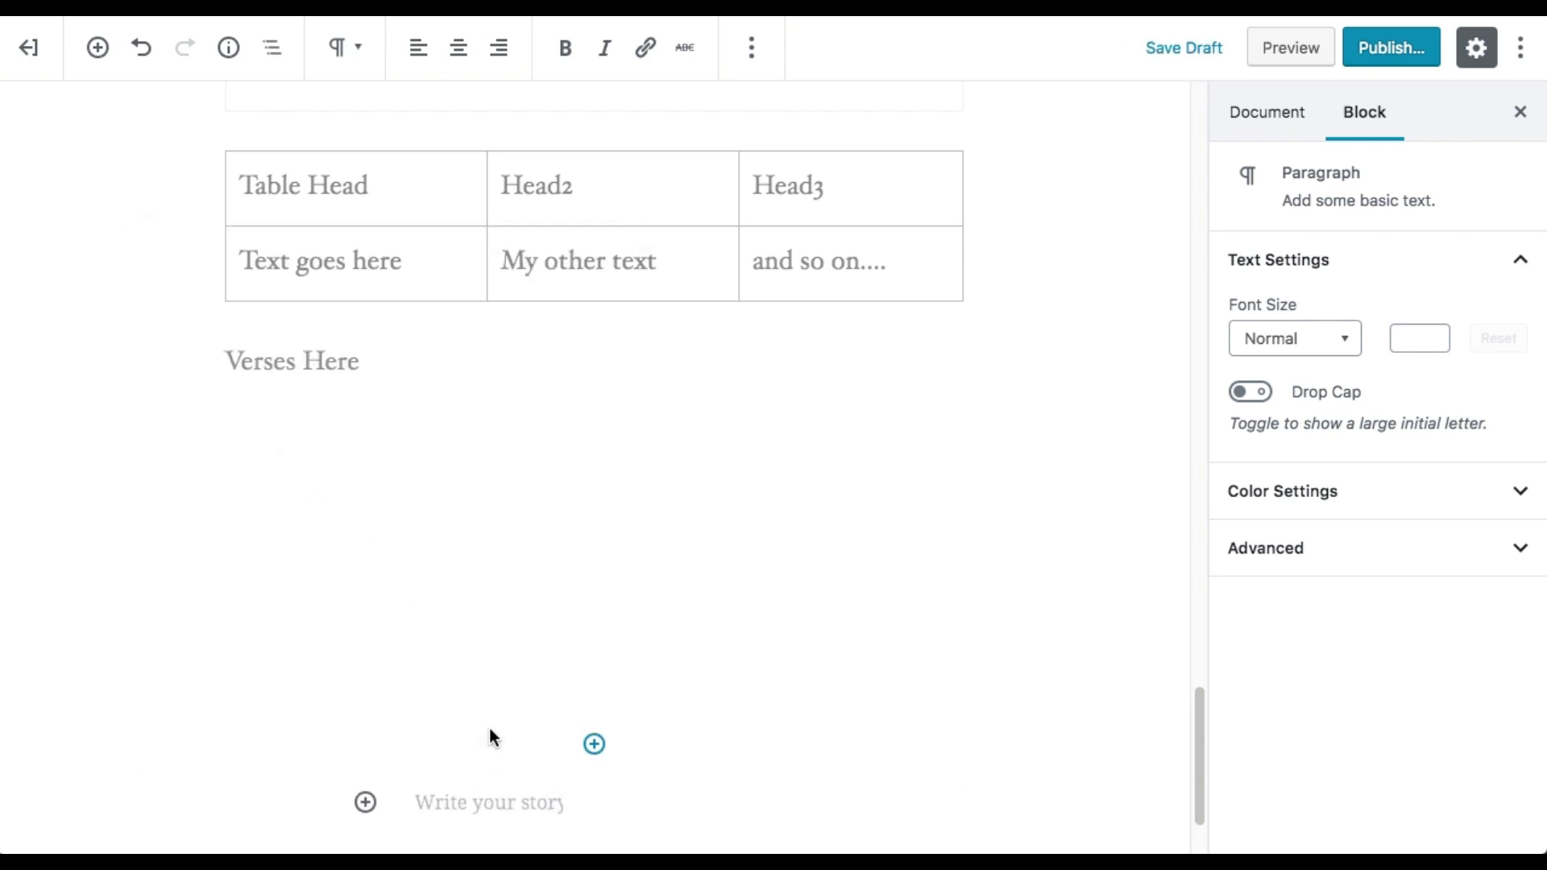
# - Write "We Can Add Columns" in the first column and "And Rows as well" in the second column
pyautogui.write('We Ca')
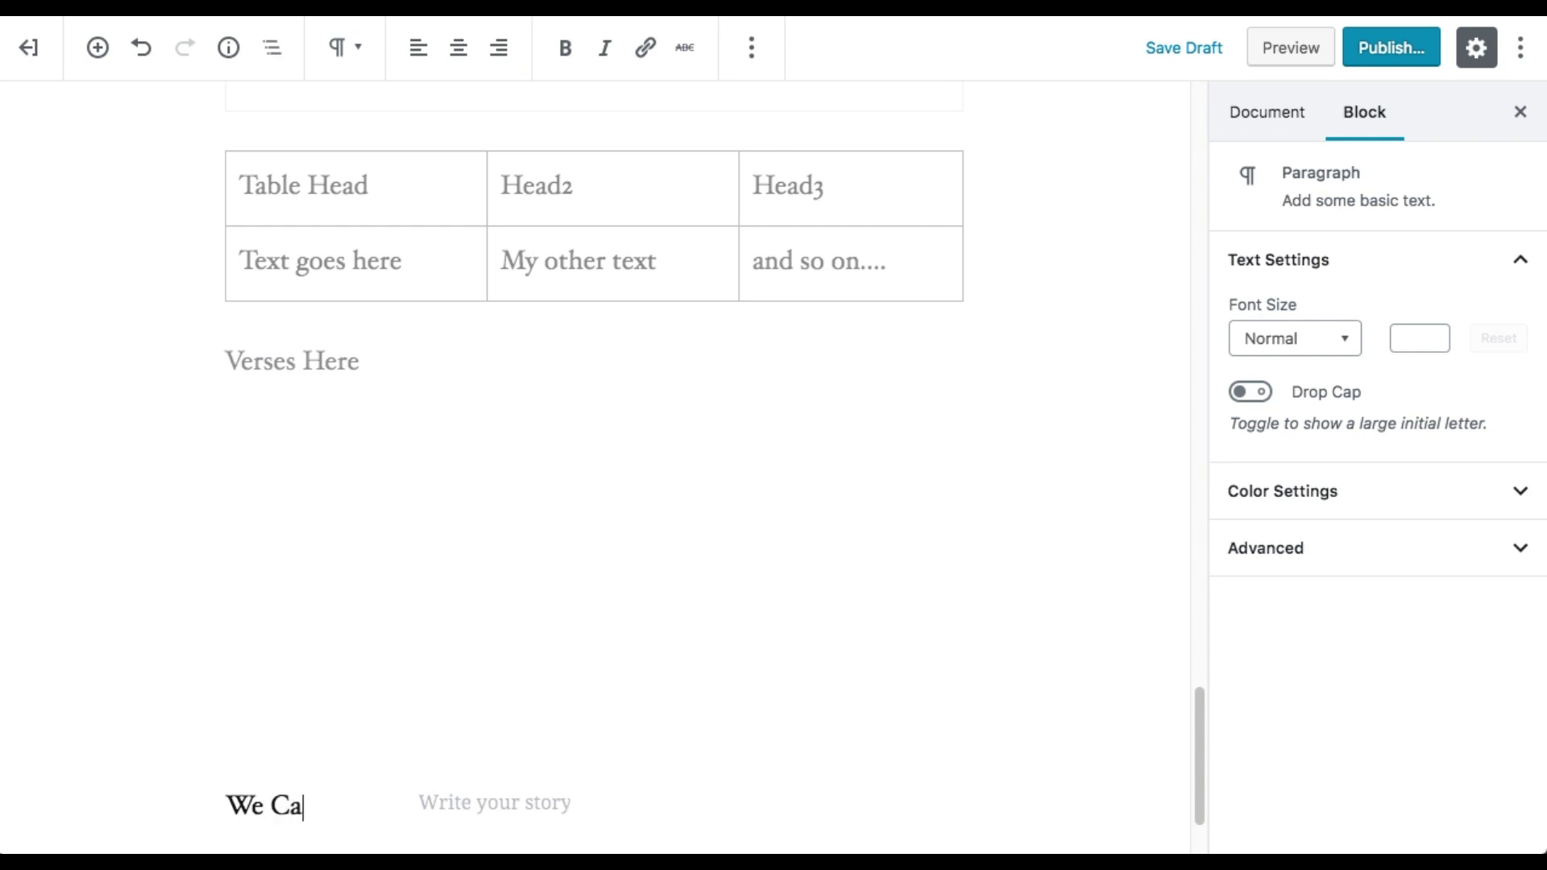
pyautogui.write('n Add Columns')
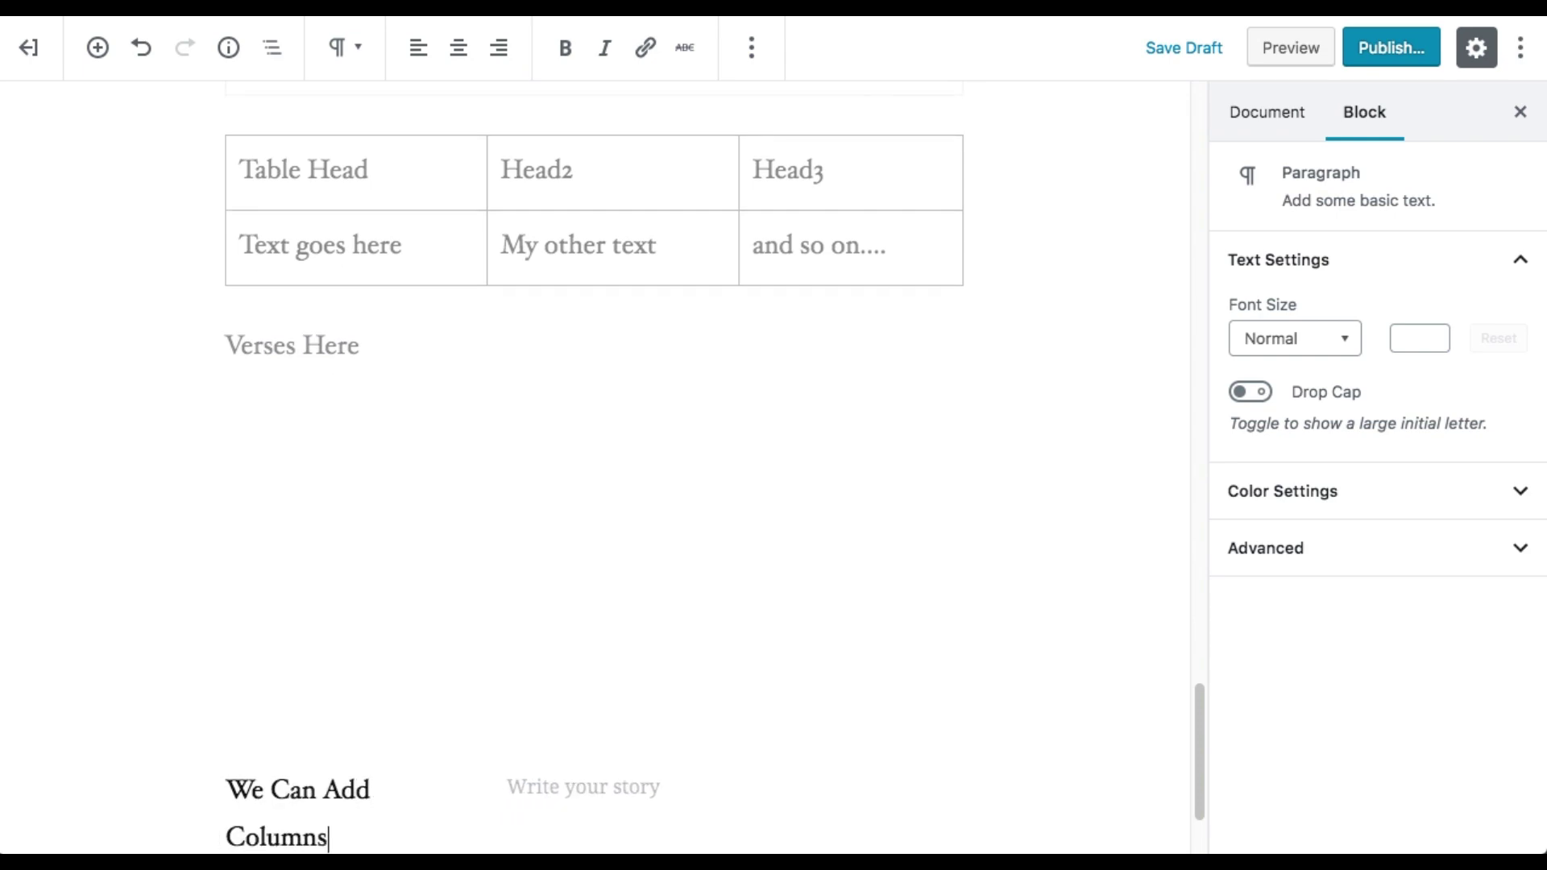
pyautogui.press('Escape')
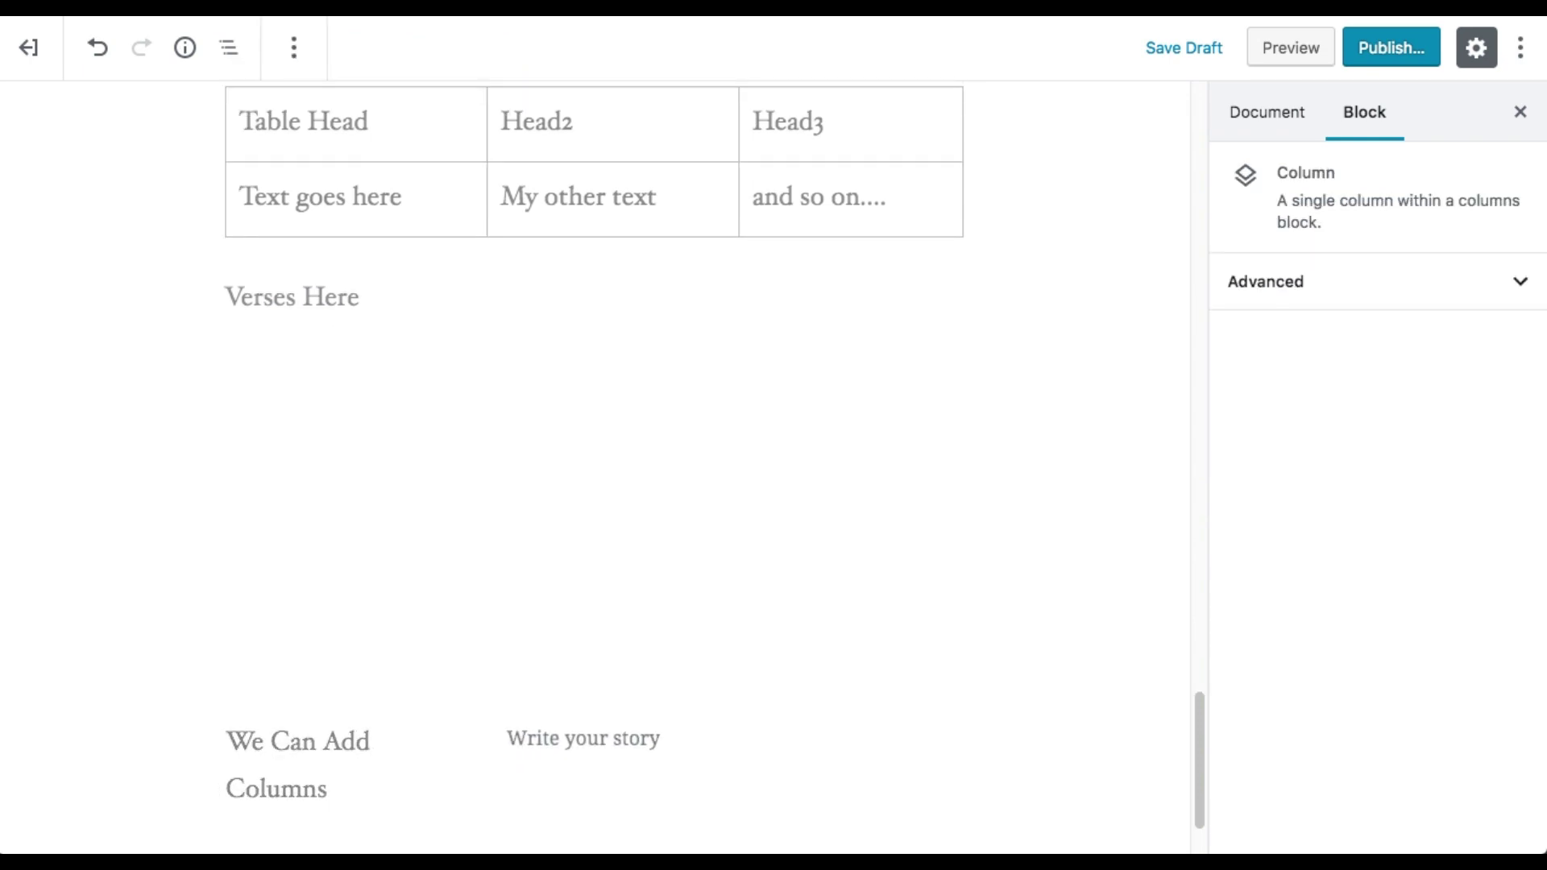
pyautogui.click(556, 729)
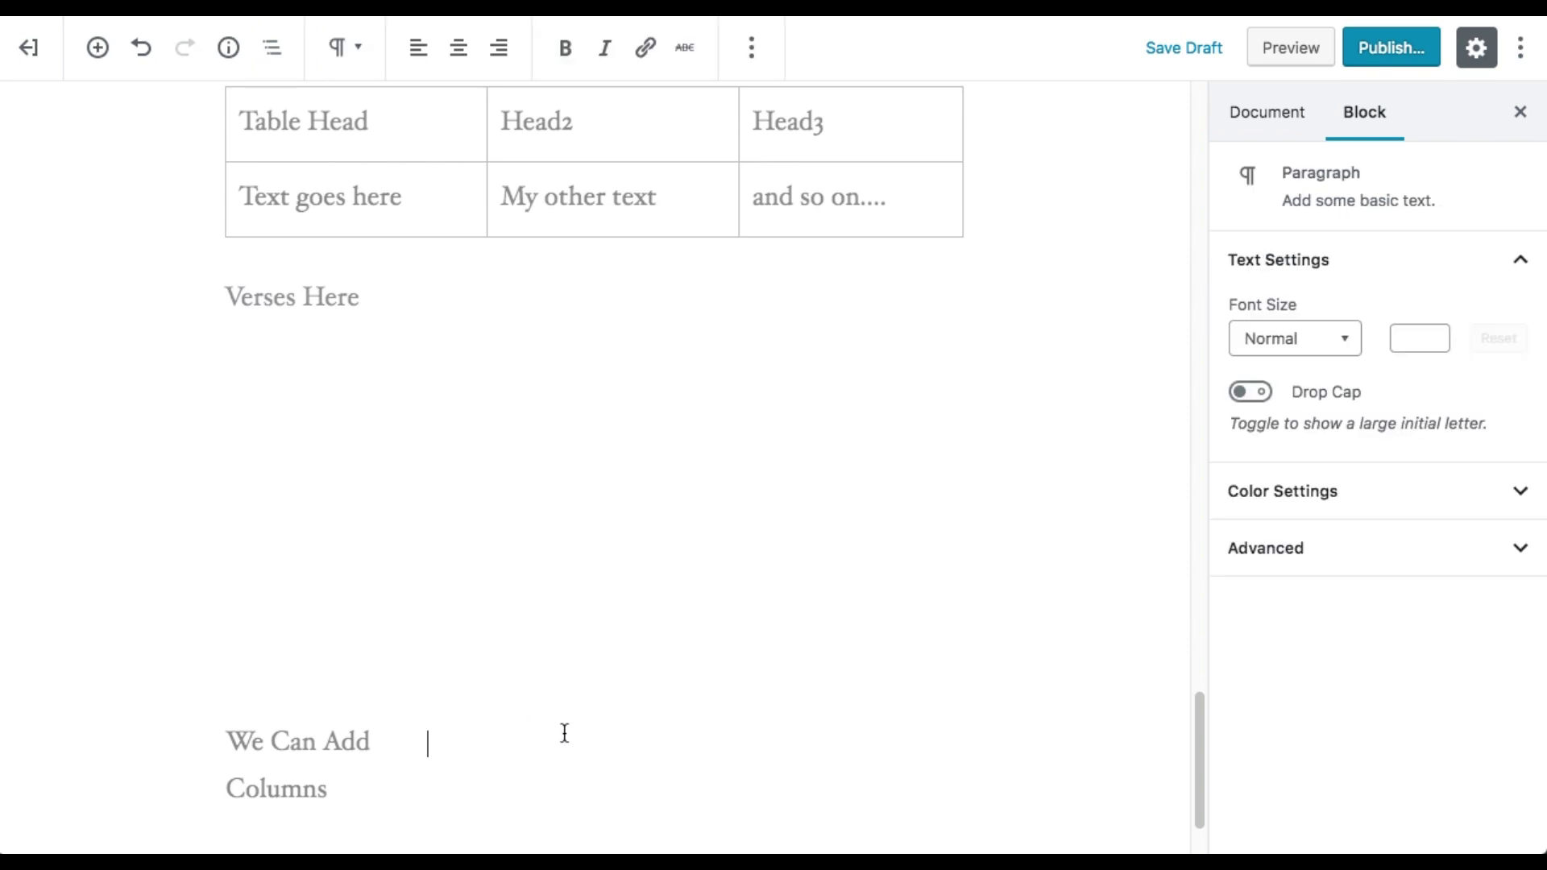
pyautogui.write('And Rows ')
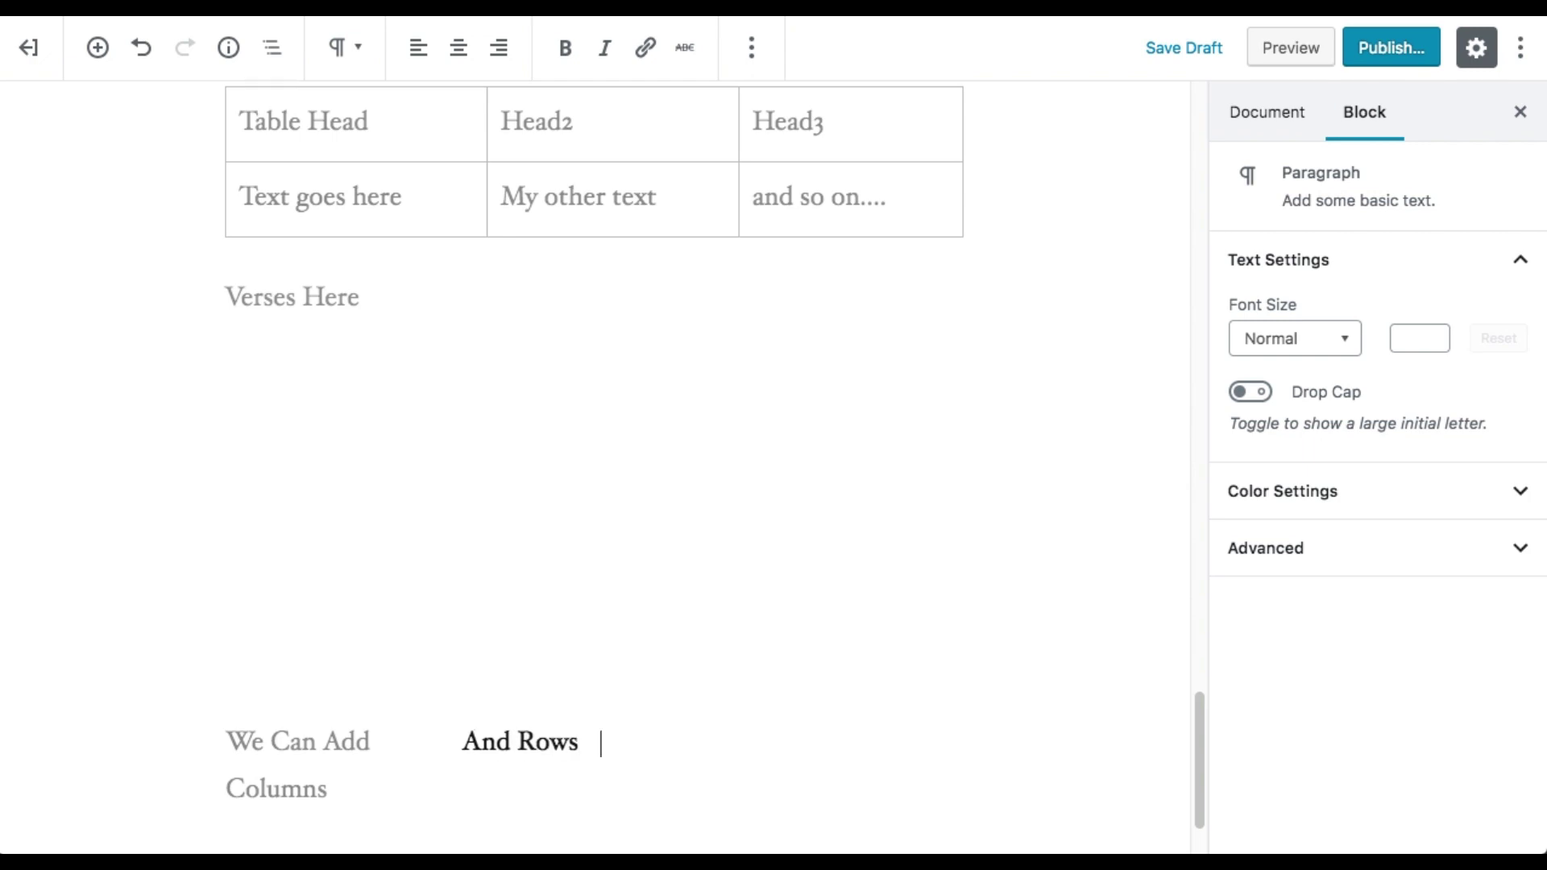
pyautogui.write('as well')
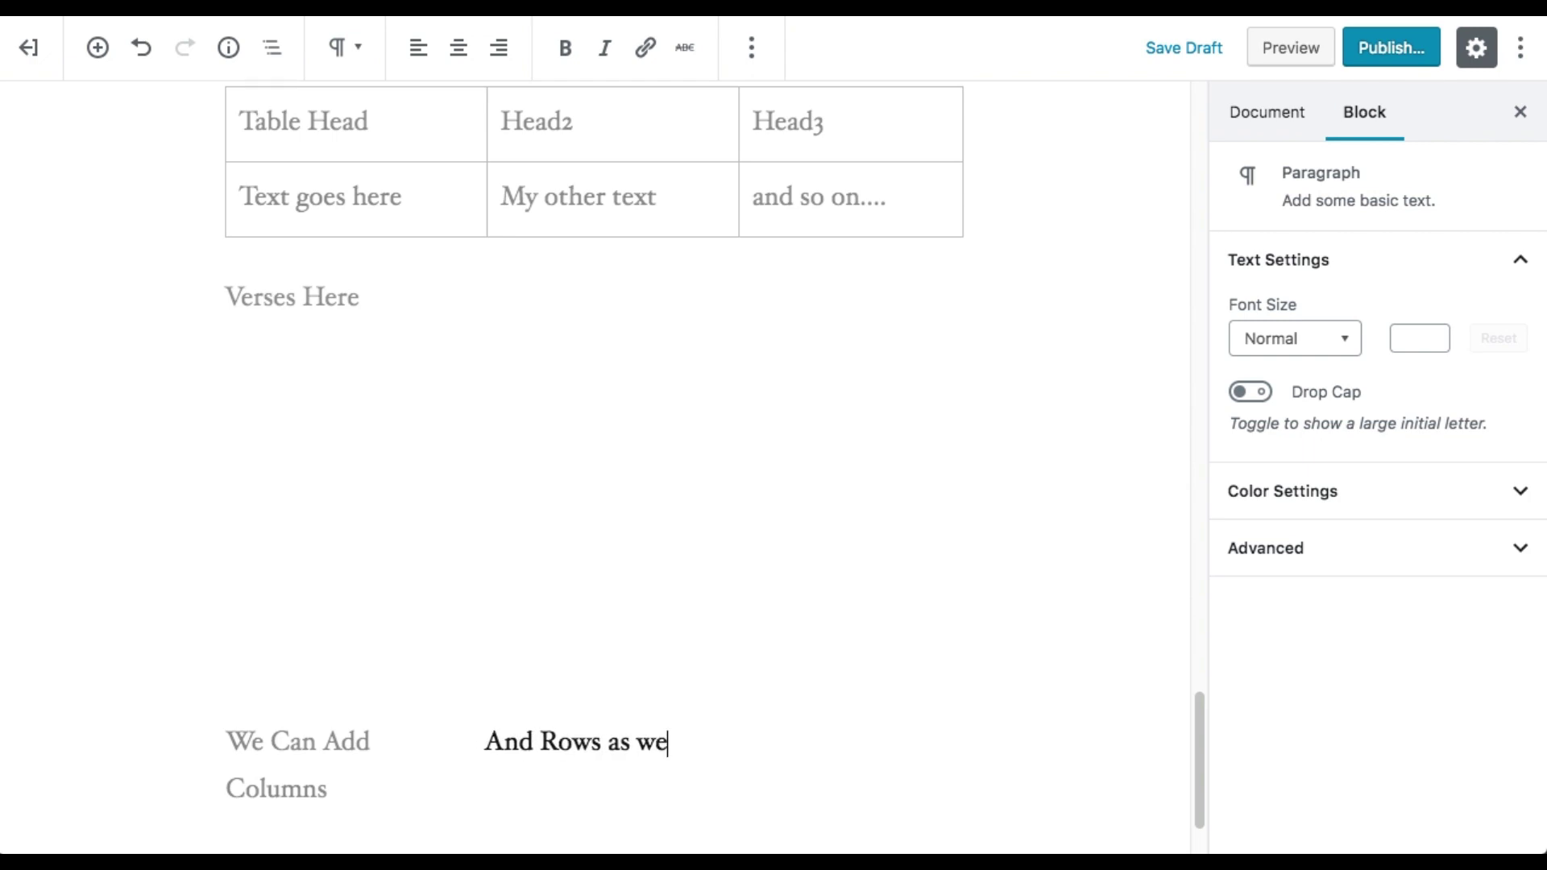
# - Set the whole Columns block to 3 columns
pyautogui.click(161, 731)
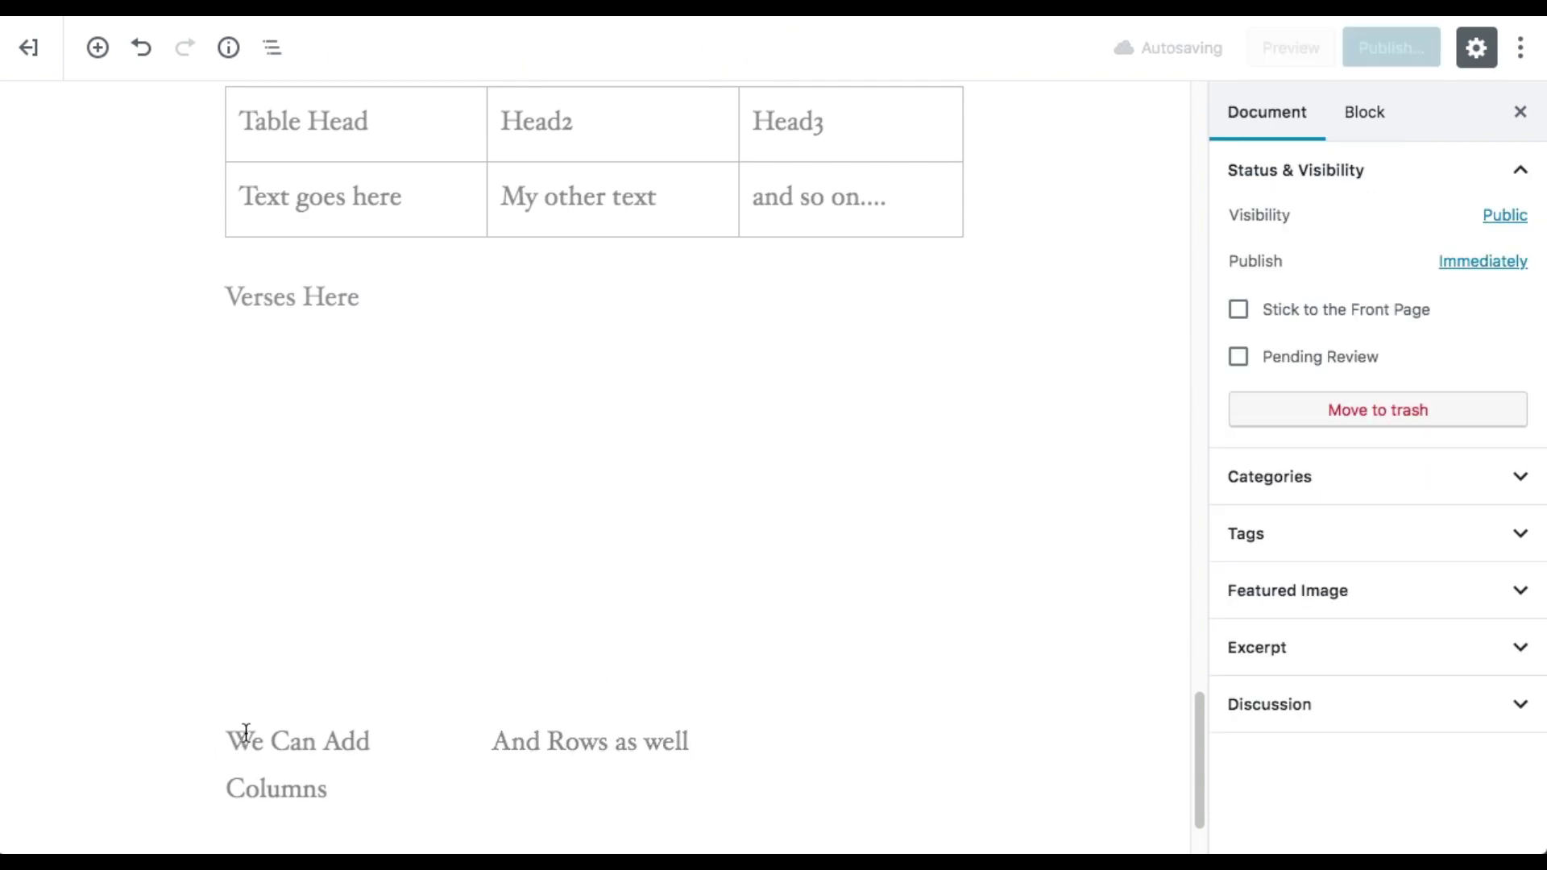
pyautogui.click(242, 738)
pyautogui.click(182, 756)
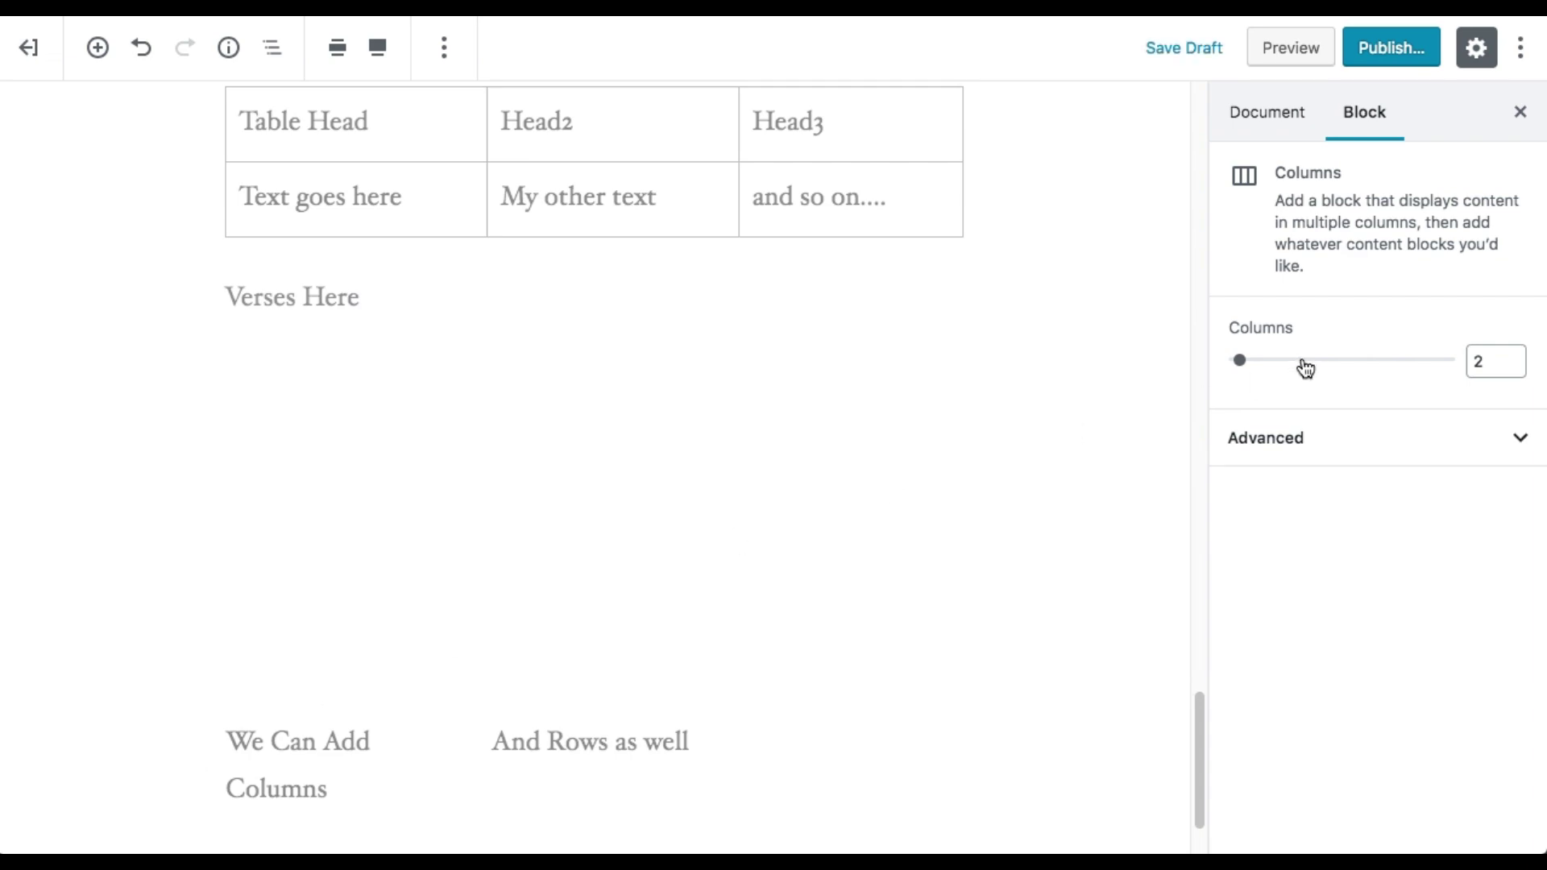
pyautogui.moveTo(1240, 362); pyautogui.dragTo(1302, 364)
pyautogui.click(1326, 364)
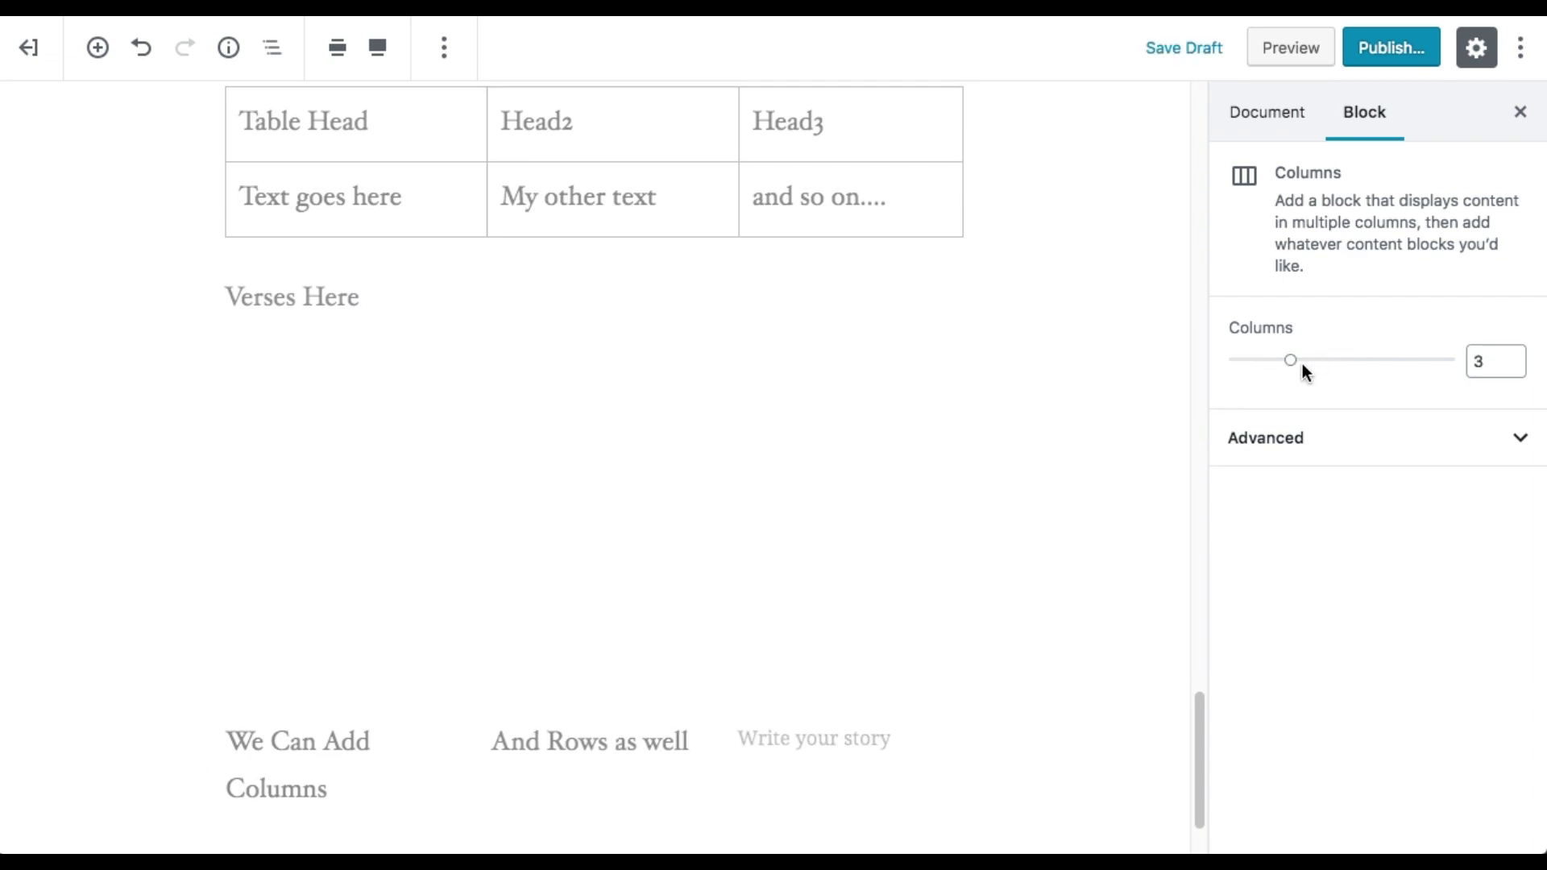
# - Write "This is 3rd Column" in the third column, followed by a second paragraph reading "Press Enter to create a row"
pyautogui.click(850, 748)
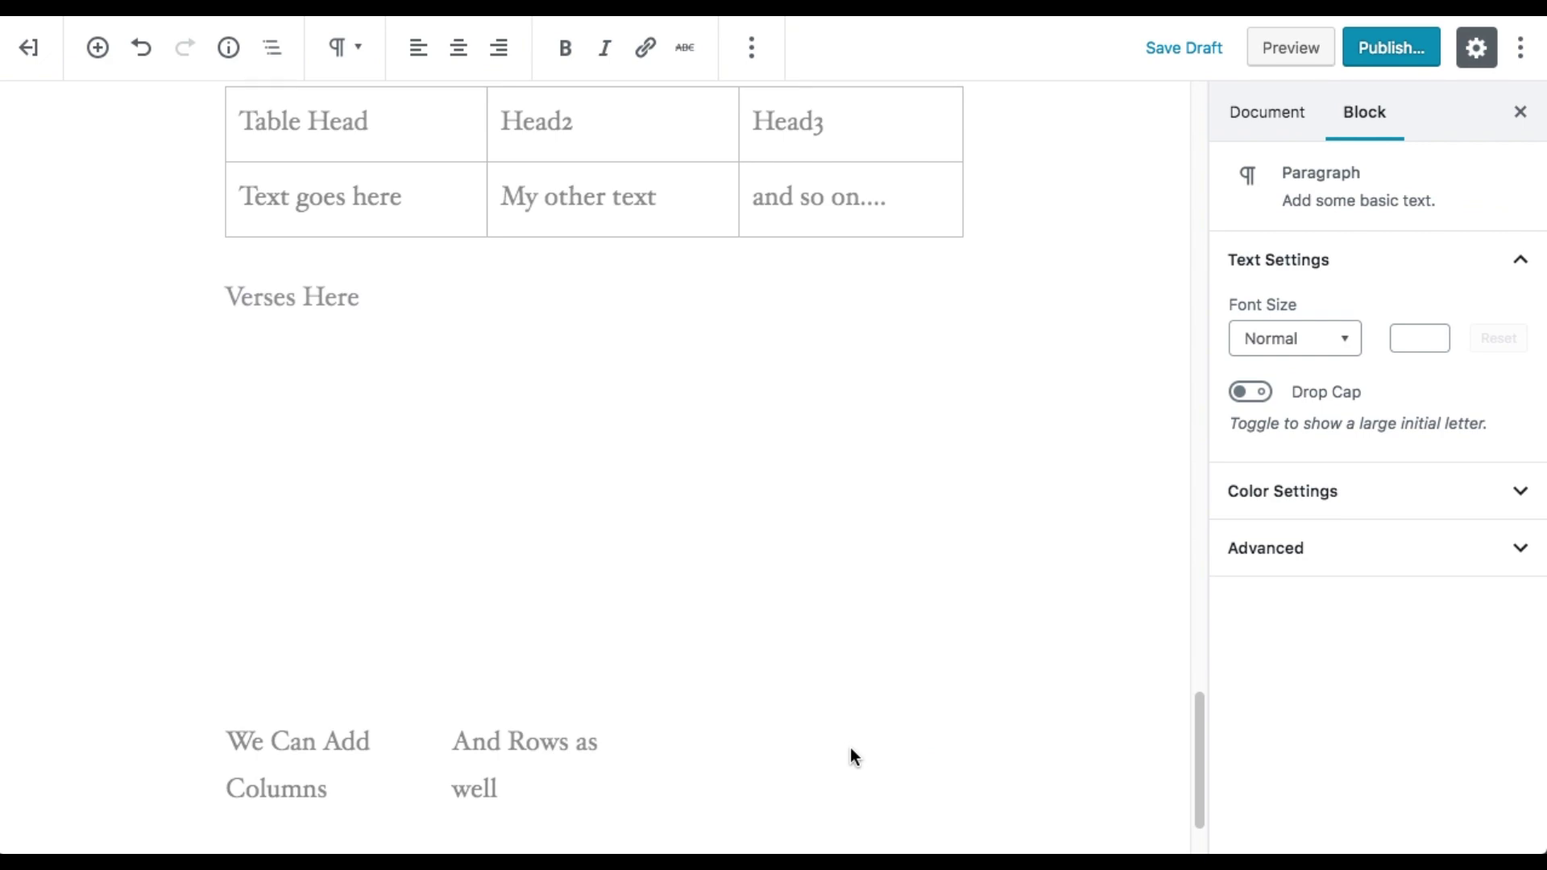
pyautogui.write('This is ')
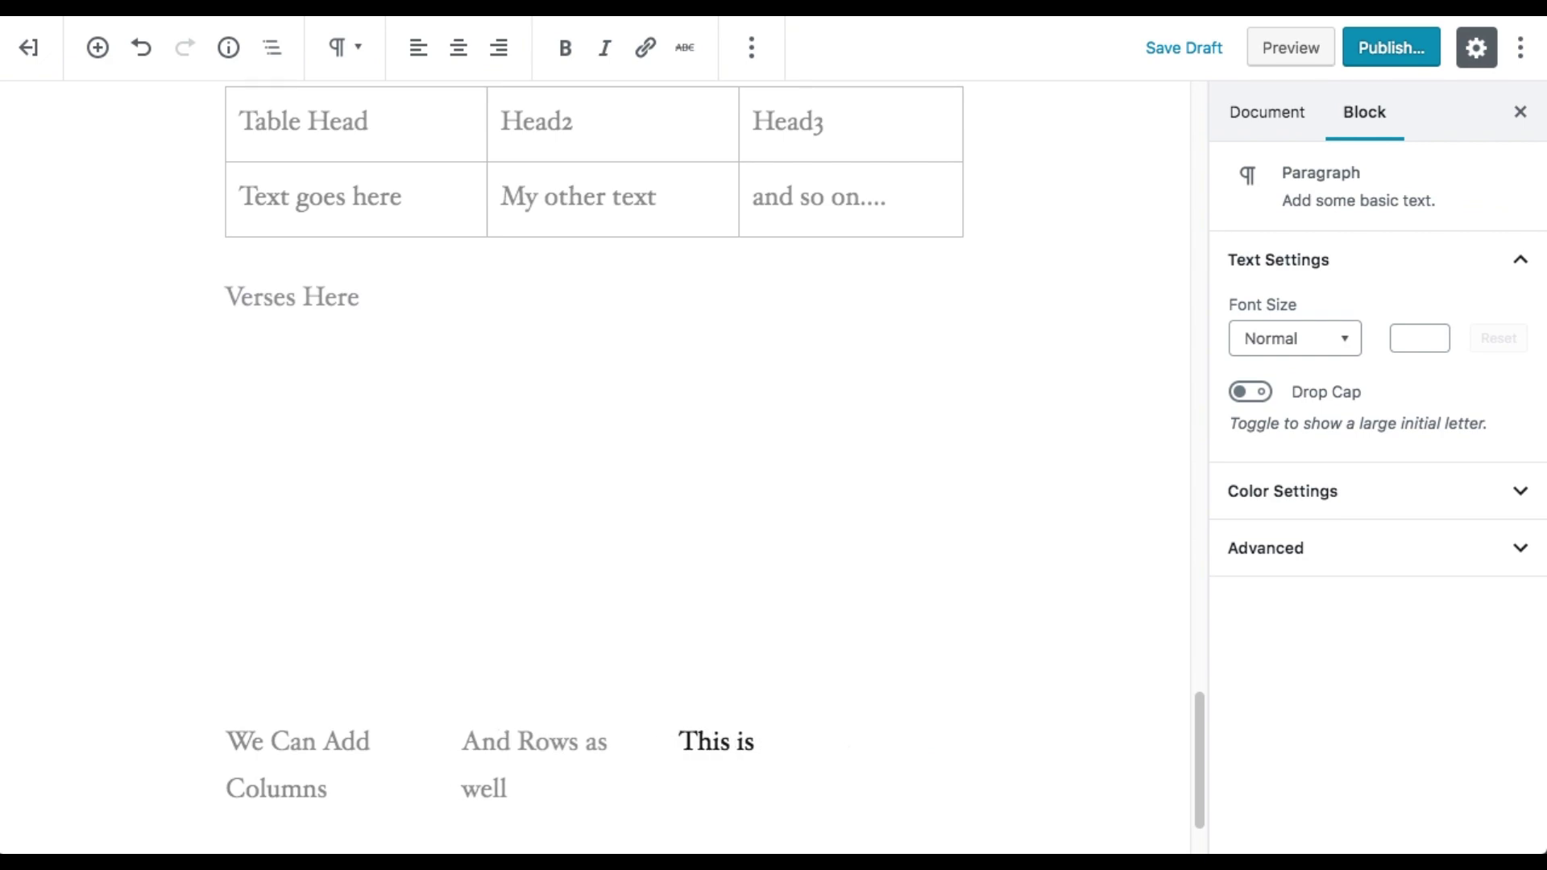
pyautogui.write('3rd Col')
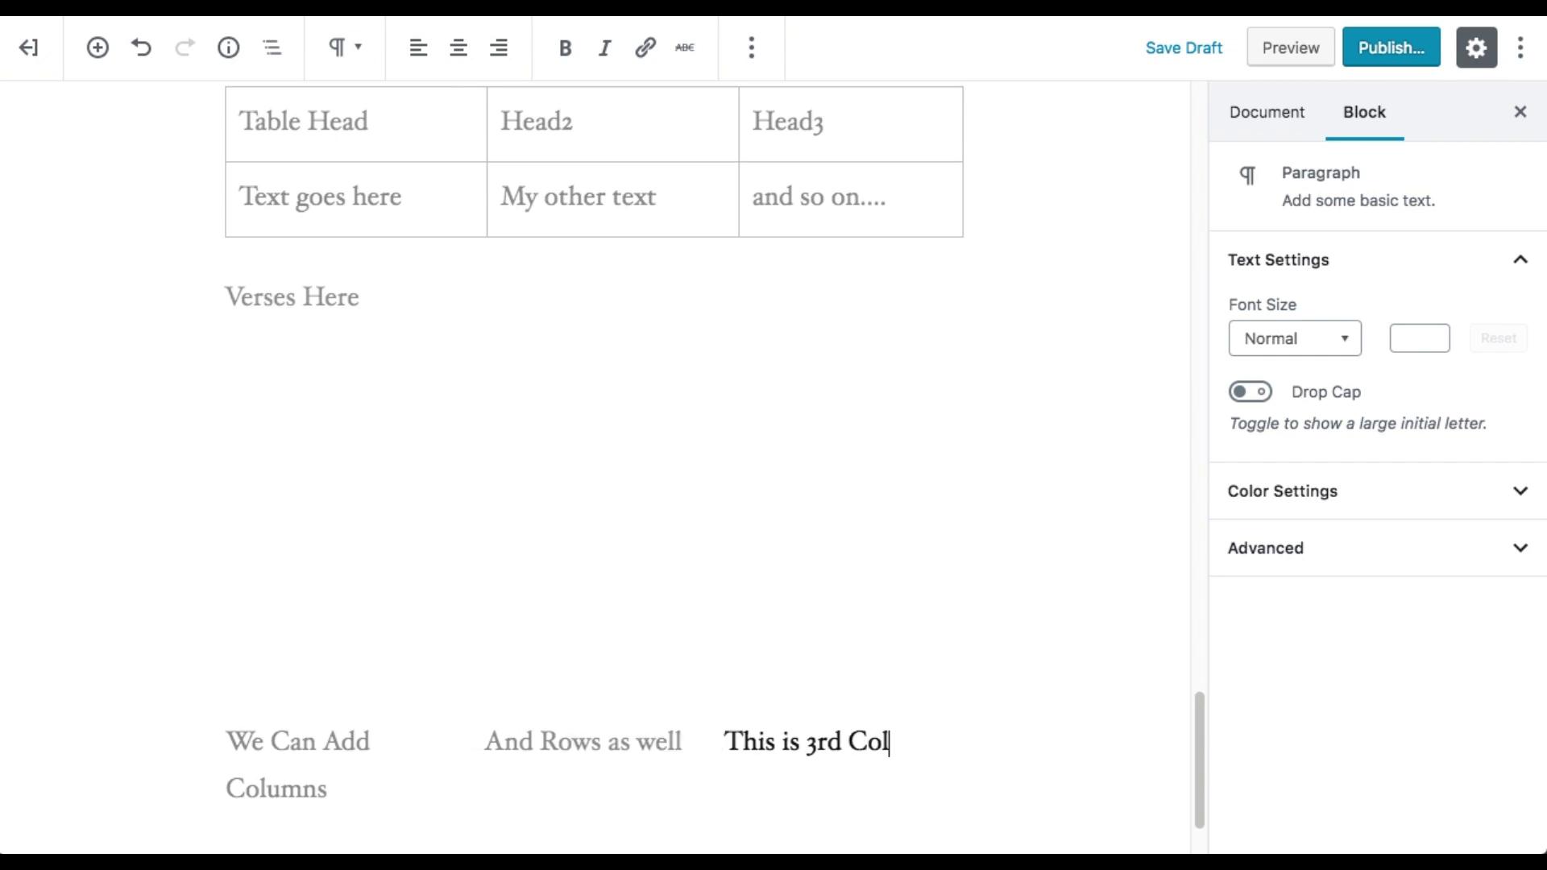
pyautogui.write('umn')
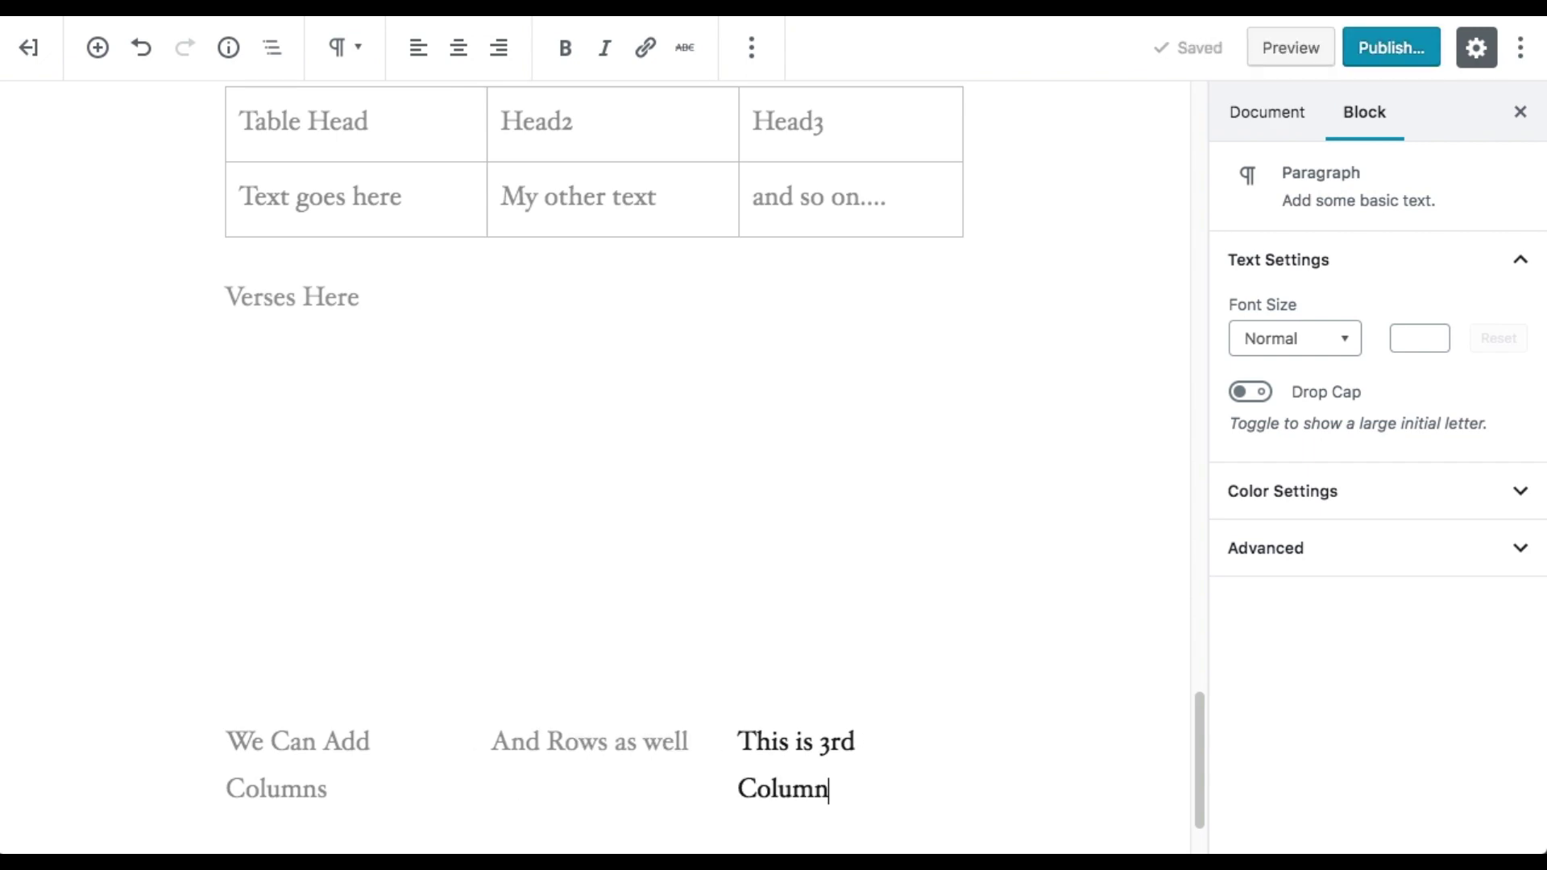
pyautogui.press('Return')
pyautogui.write('Press')
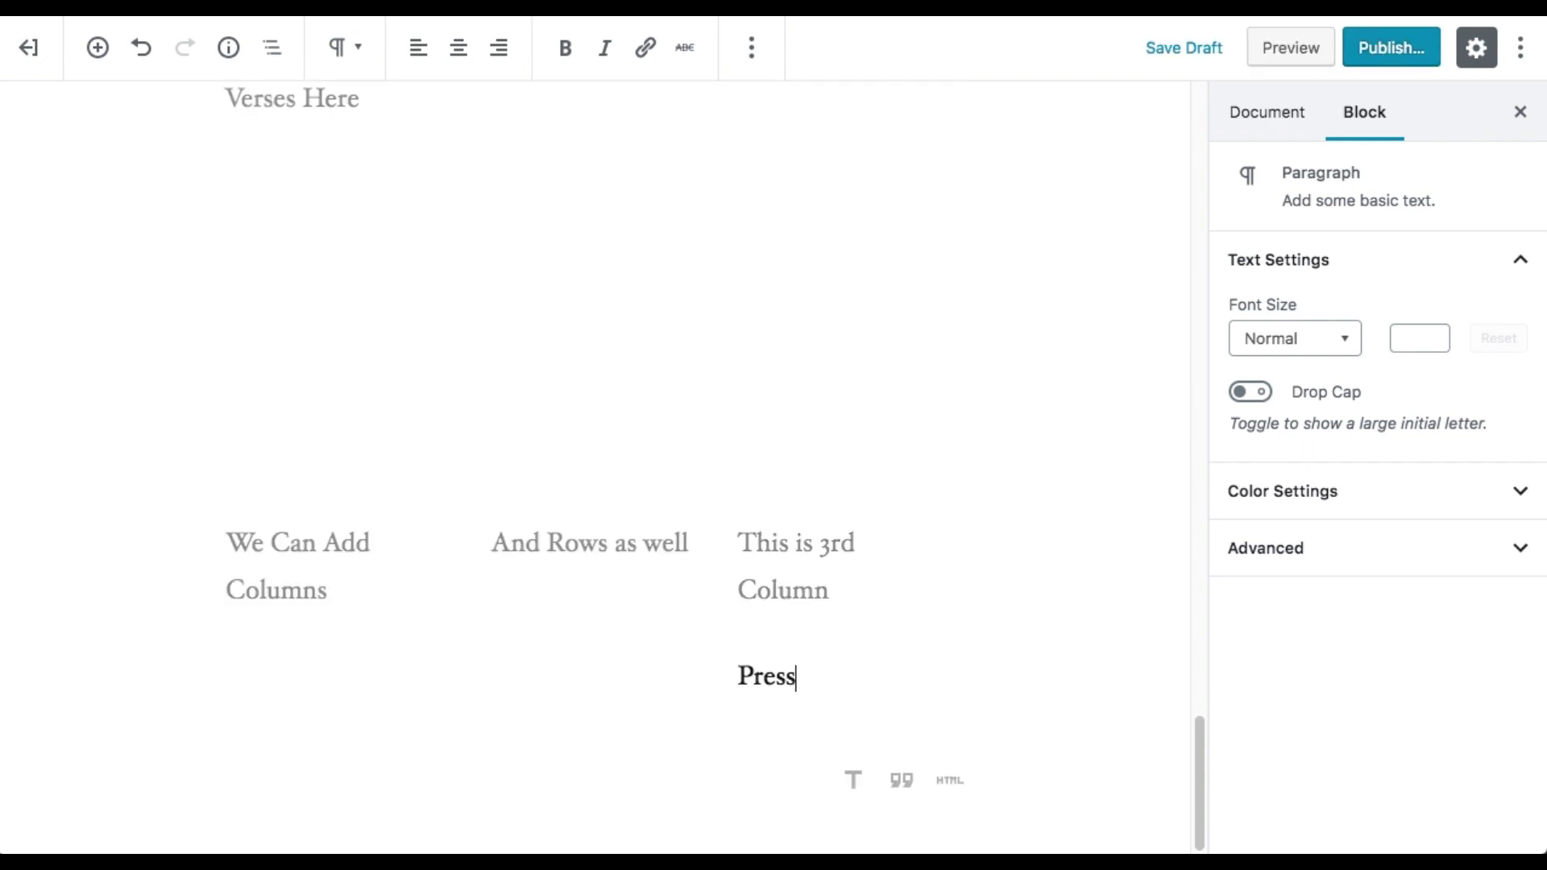
pyautogui.write(' Enter to cr')
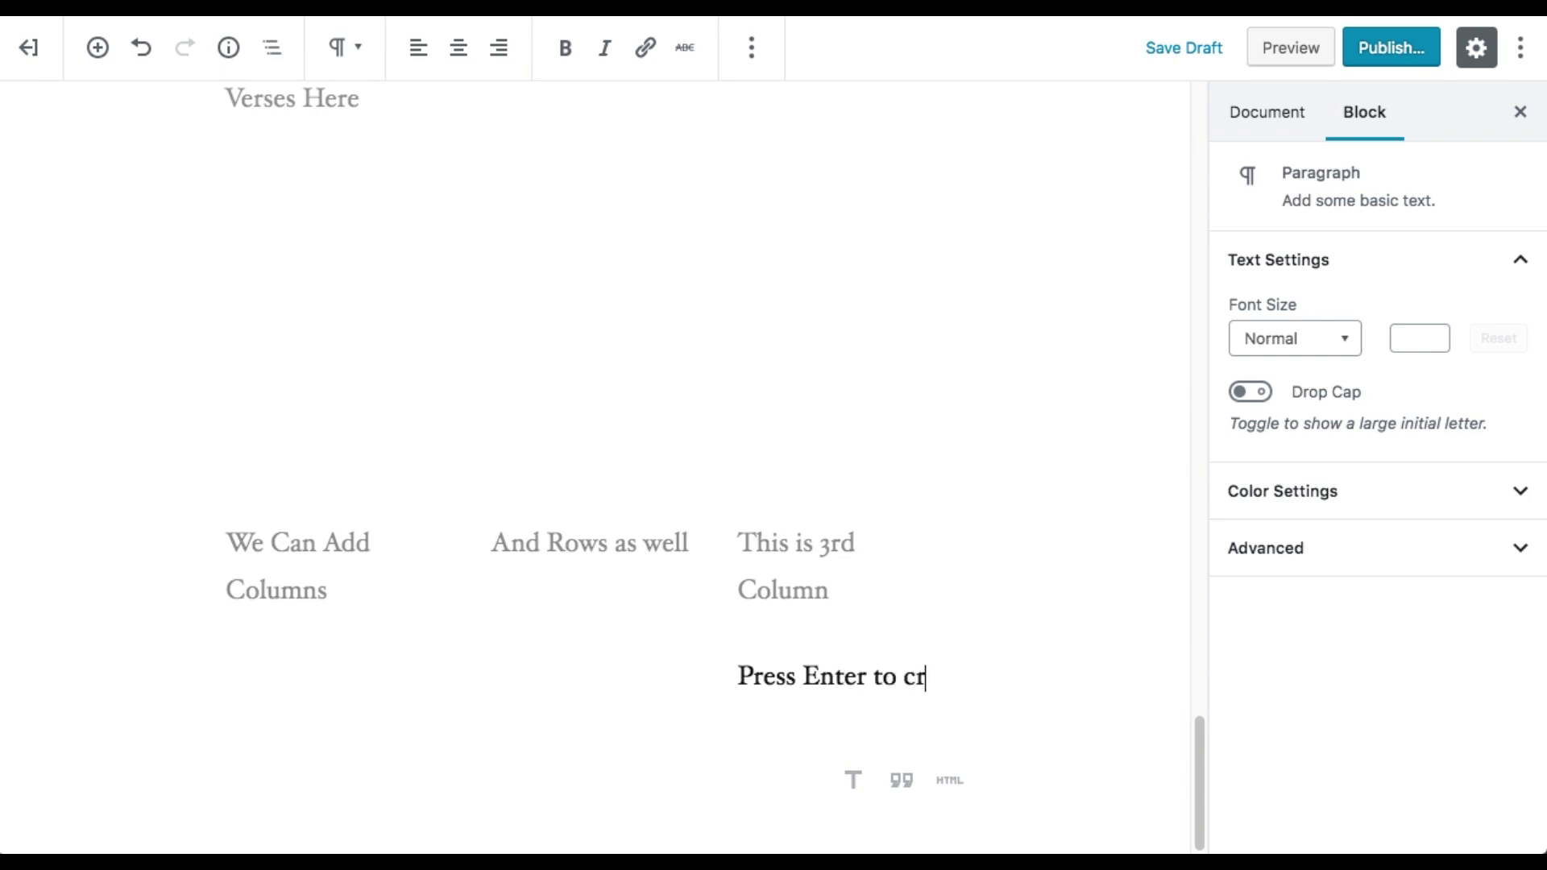
pyautogui.write('eate a row')
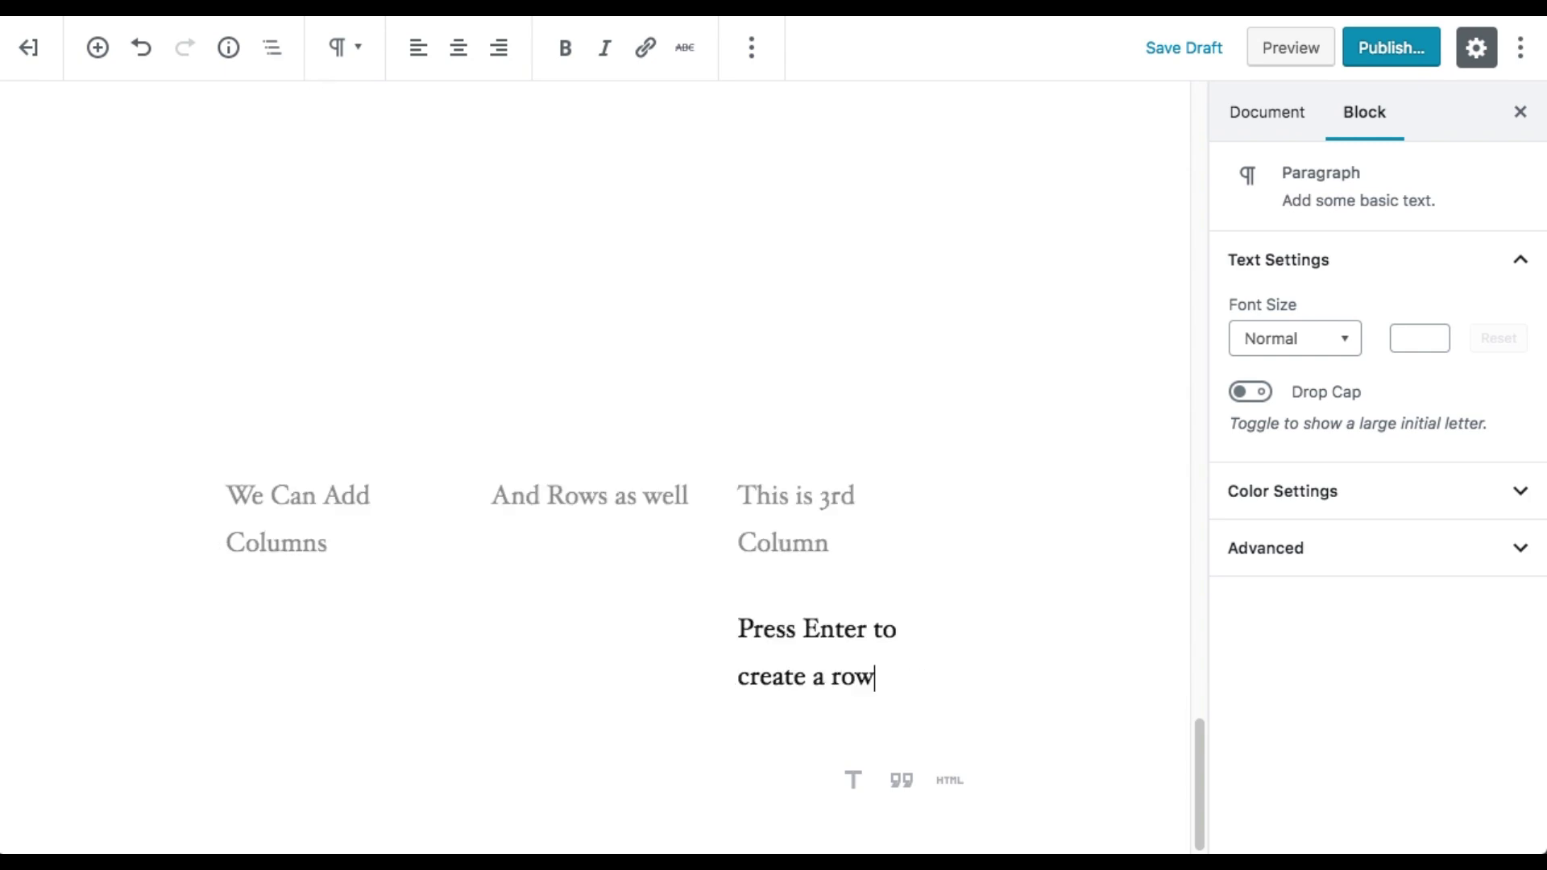
# - Add a second paragraph "Here" in the middle column and another one, "And Here", in the first column
pyautogui.click(652, 632)
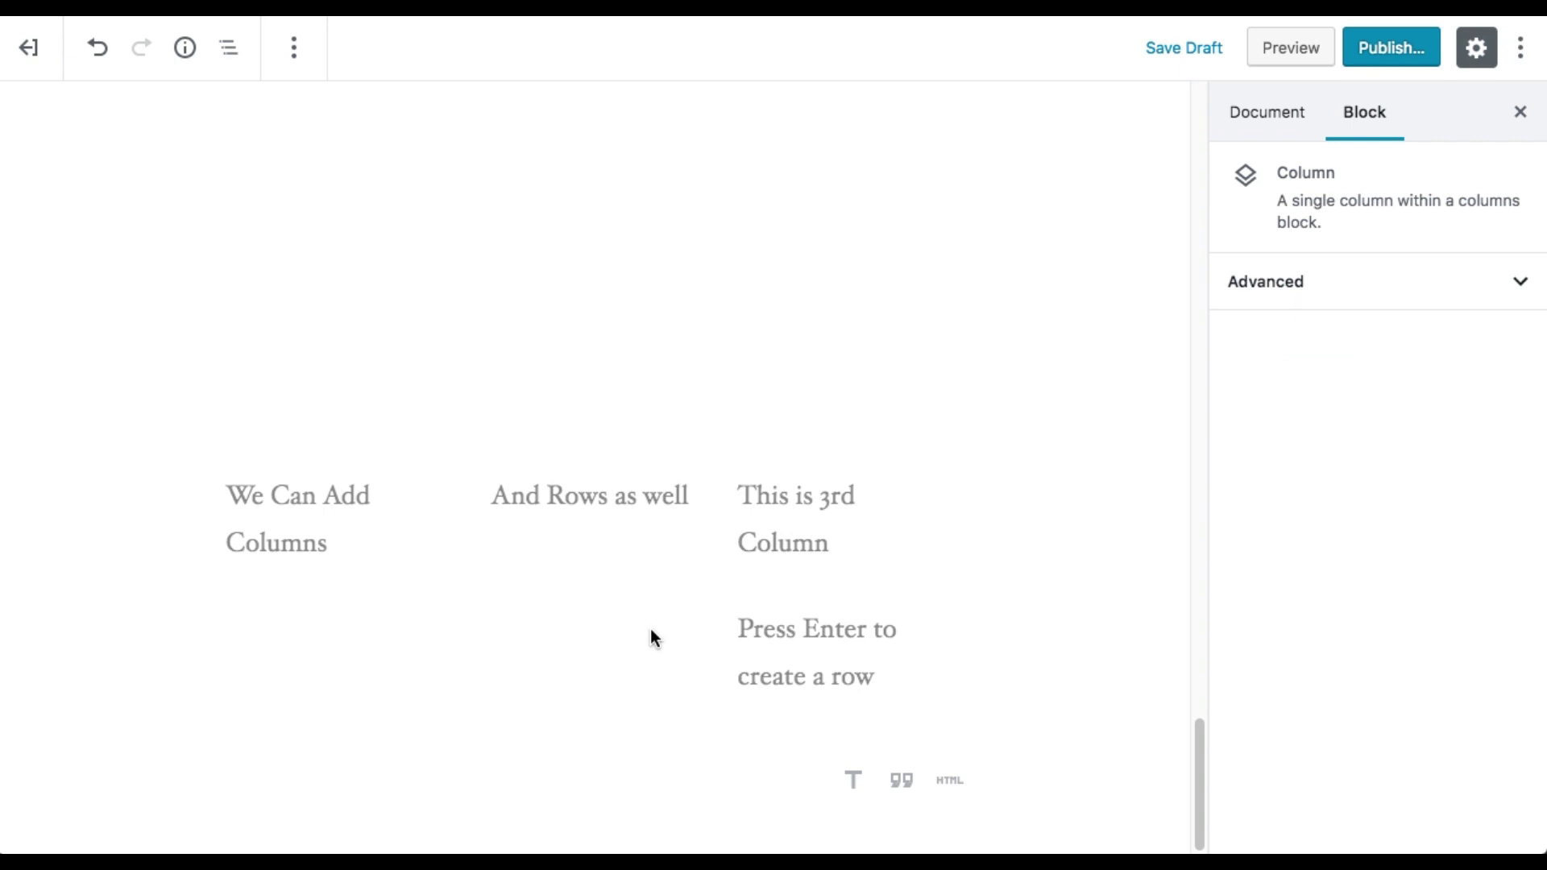
pyautogui.click(671, 511)
pyautogui.press('Return')
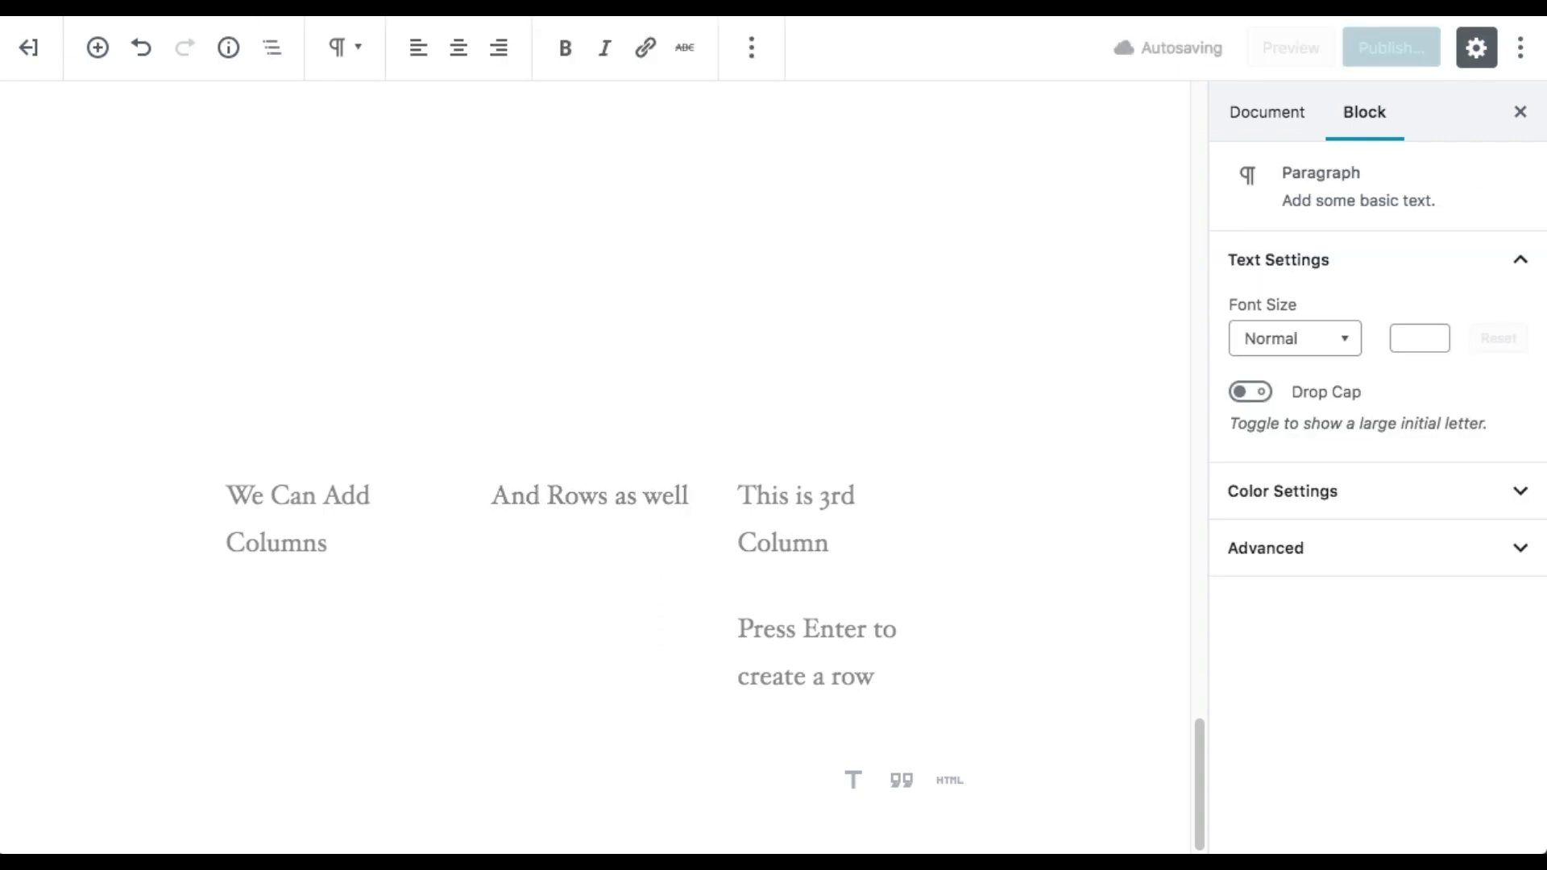
pyautogui.write('Here')
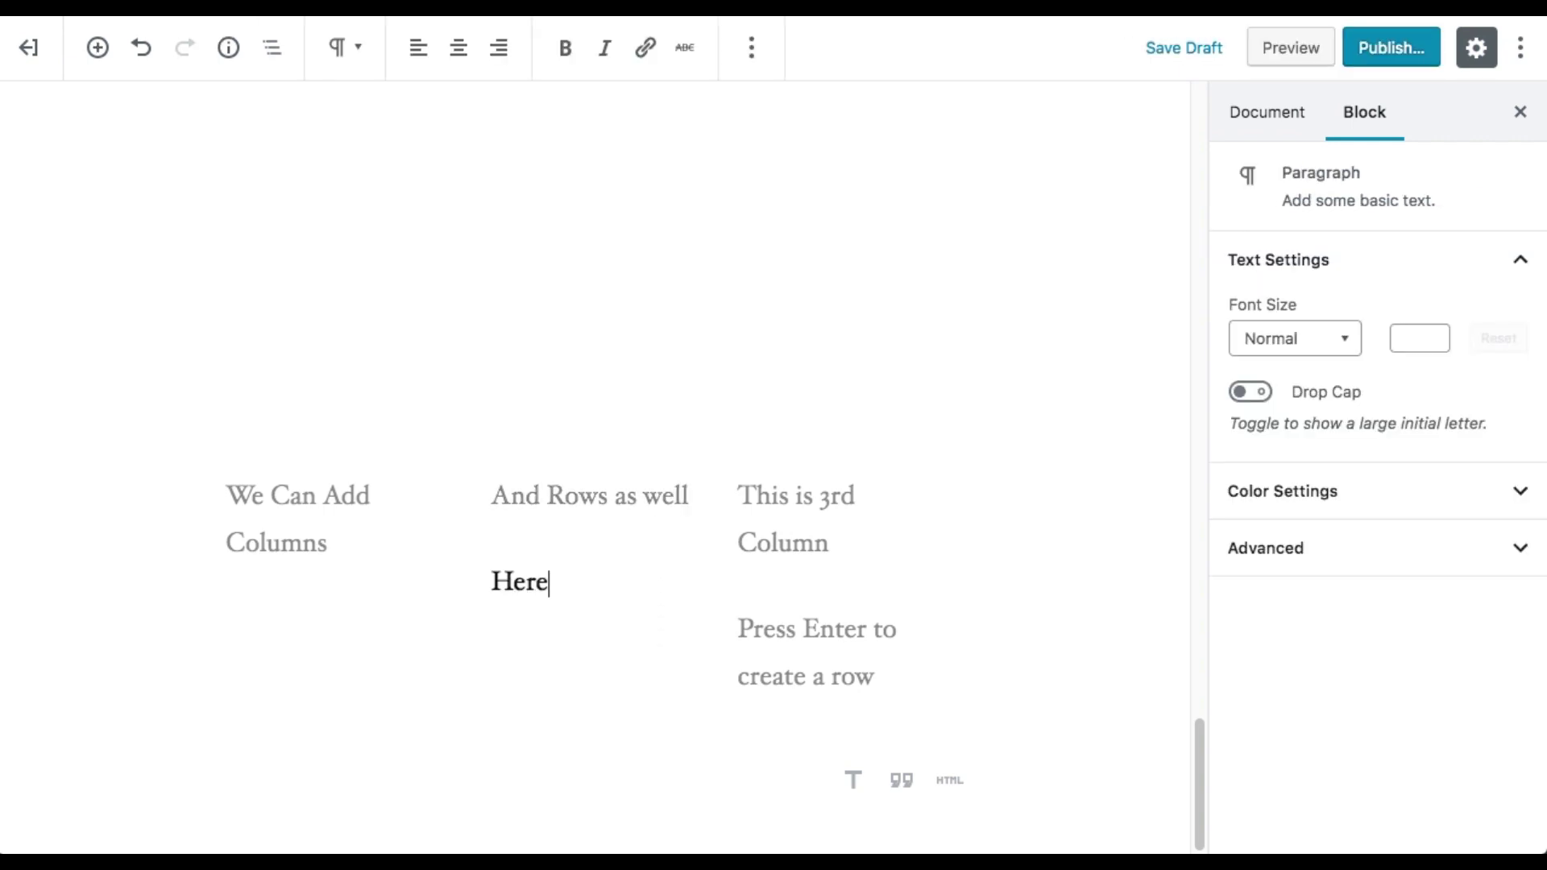
pyautogui.click(365, 534)
pyautogui.press('Return')
pyautogui.write('And Here')
# - Insert an empty paragraph block between the two paragraphs of the third column
pyautogui.click(337, 522)
pyautogui.click(341, 627)
pyautogui.click(495, 581)
pyautogui.click(801, 621)
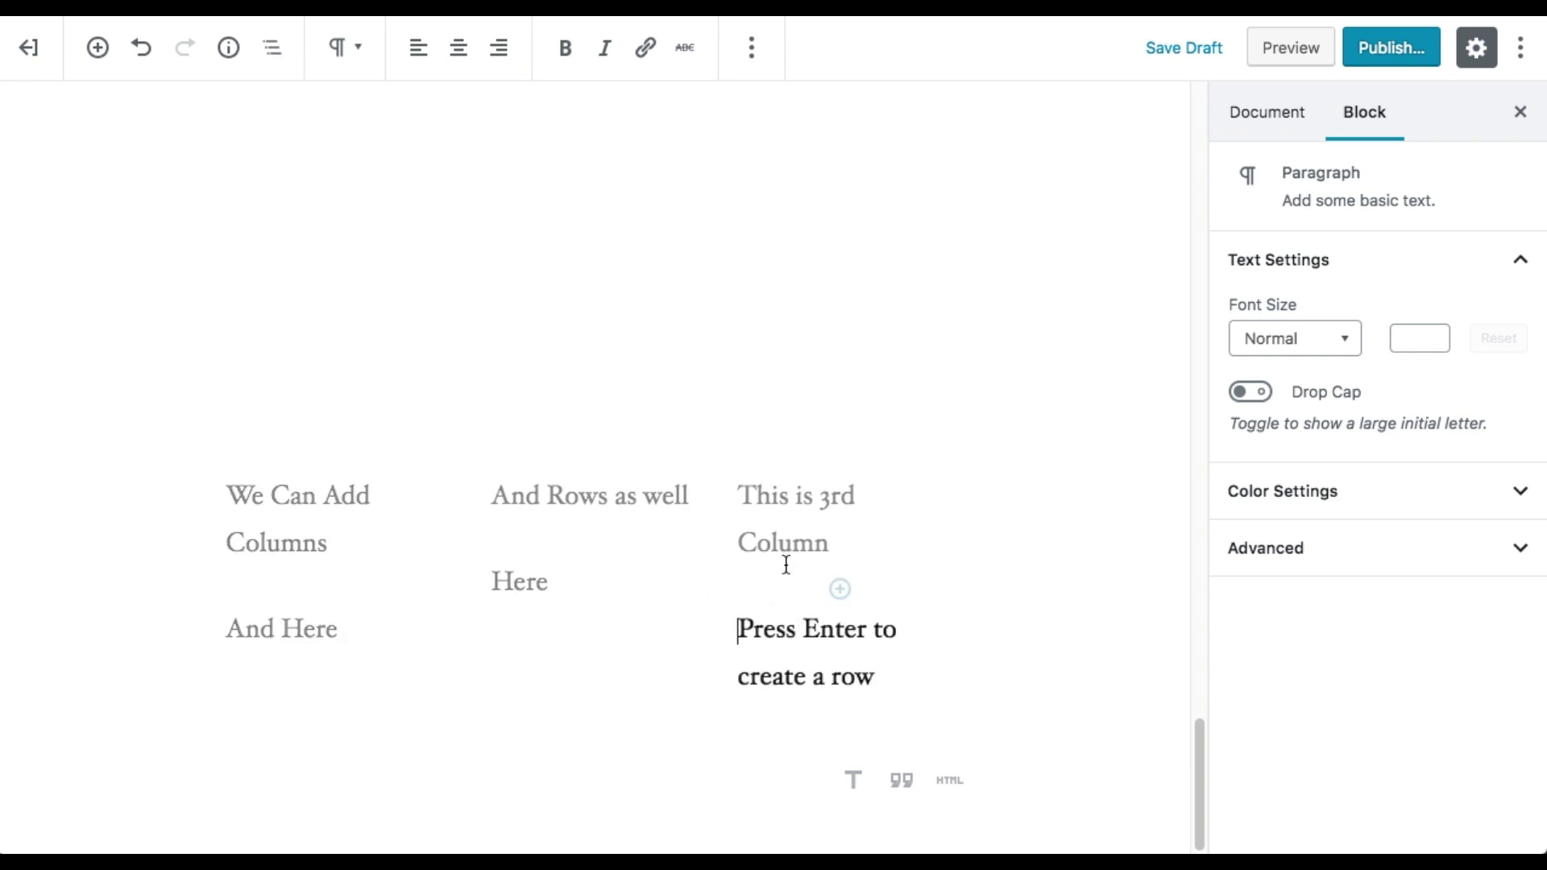
pyautogui.click(786, 562)
pyautogui.click(566, 496)
pyautogui.click(815, 543)
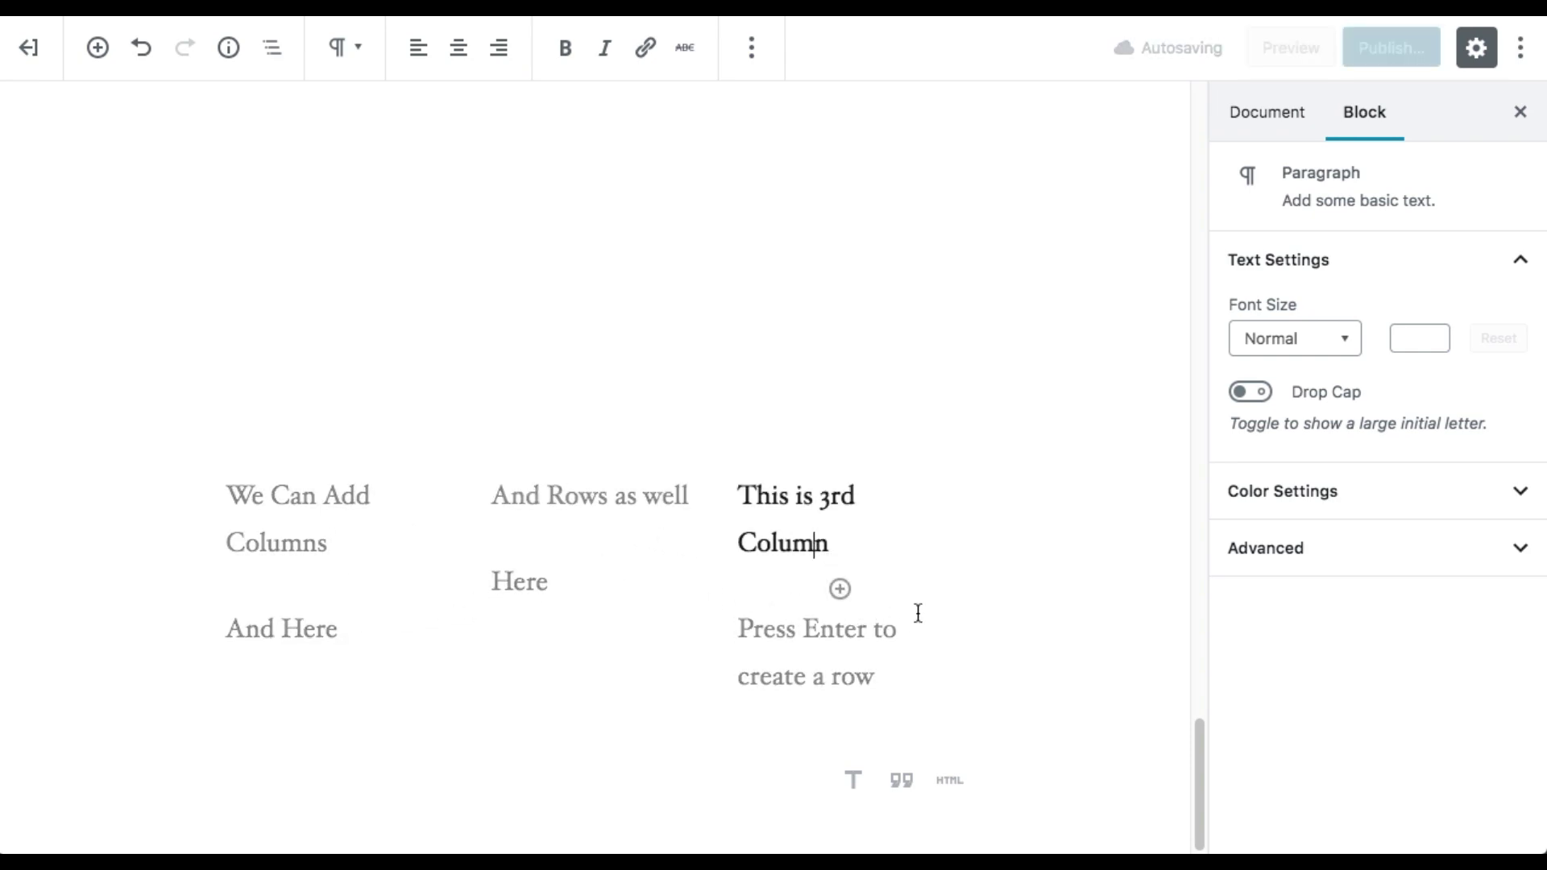
pyautogui.click(840, 589)
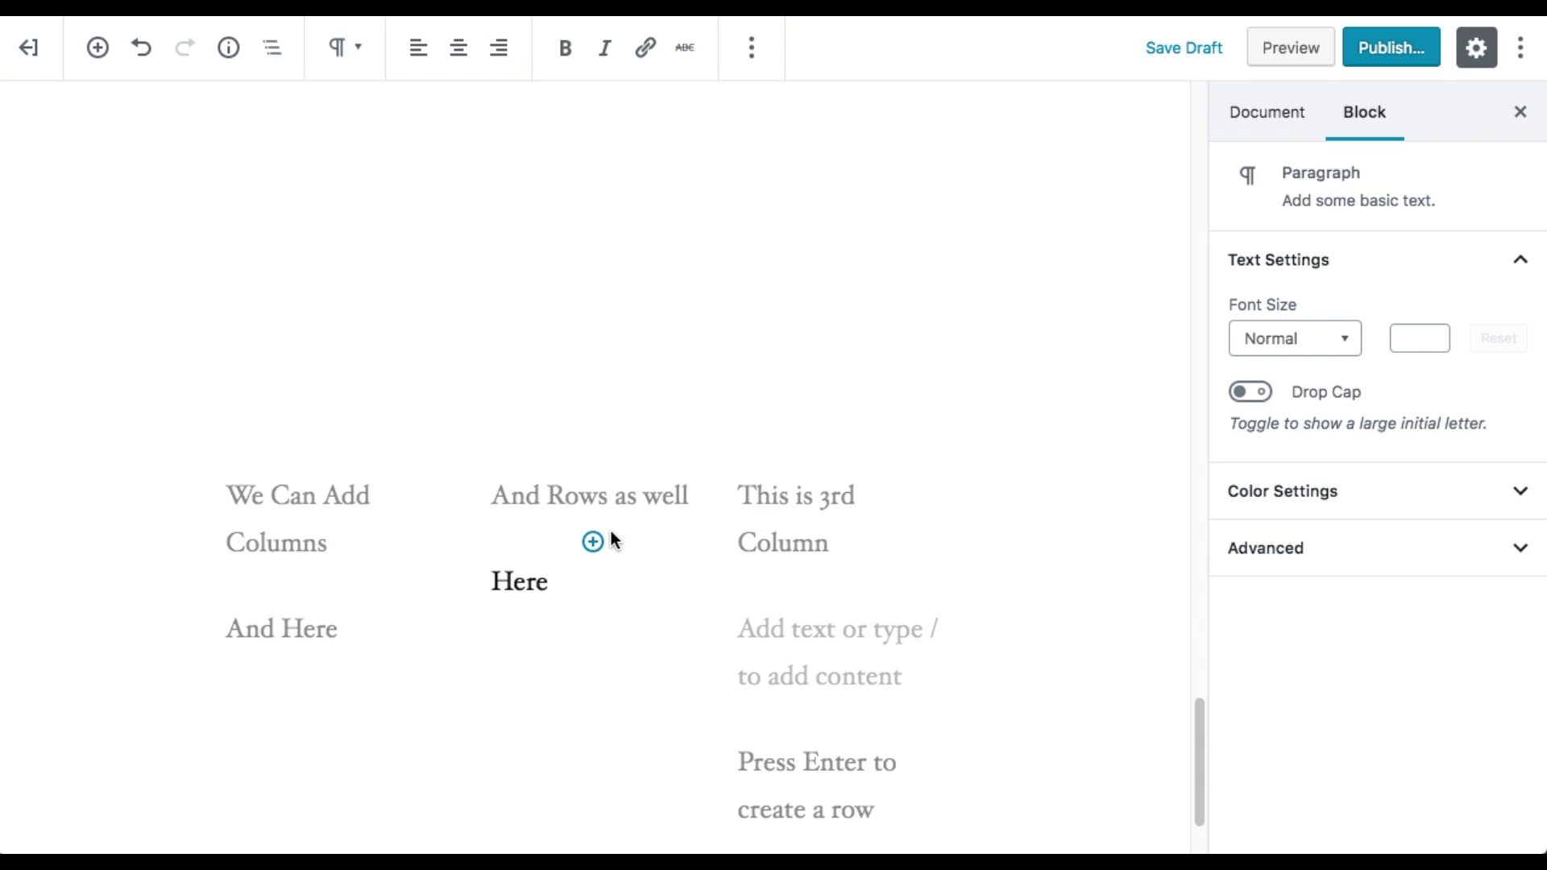
pyautogui.click(318, 628)
pyautogui.click(330, 551)
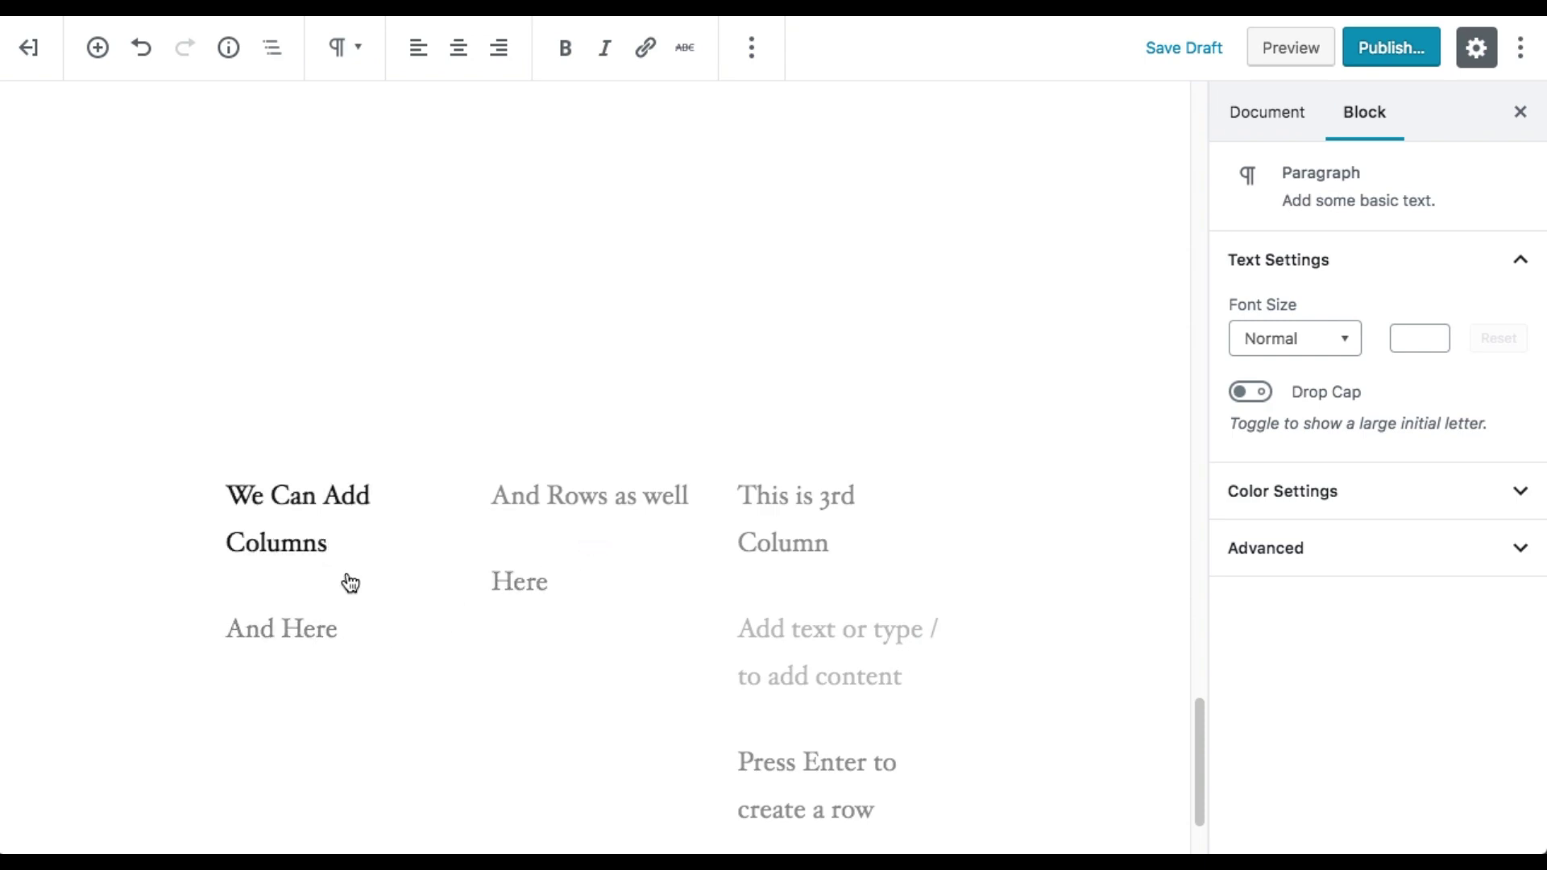
pyautogui.click(326, 632)
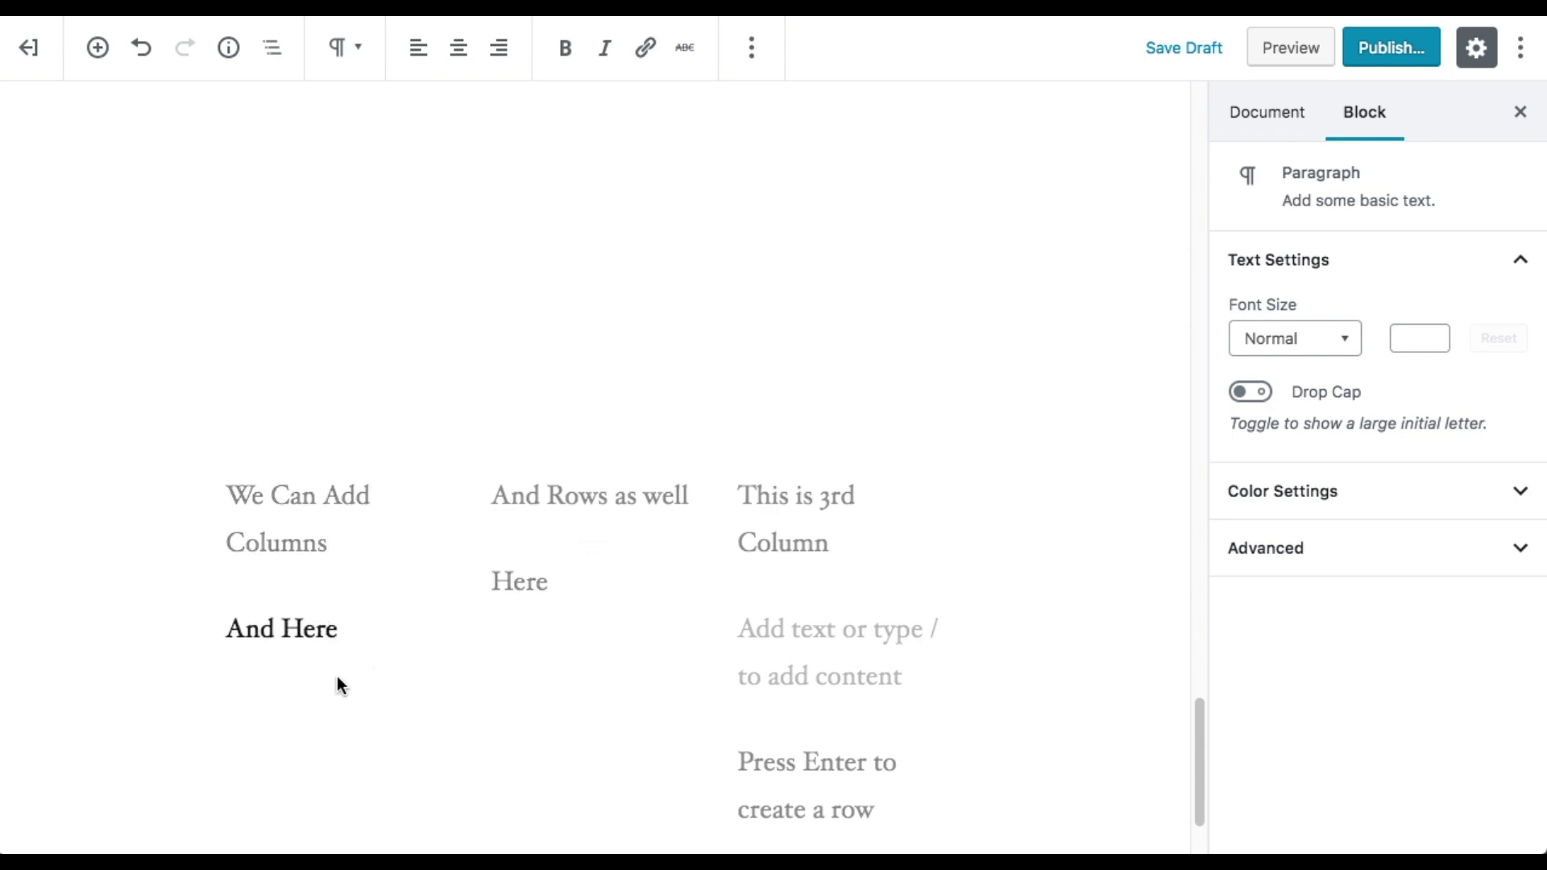
# - Add a Media & Text block from the Layout Elements below the columns
pyautogui.scroll(-2, 665, 713)
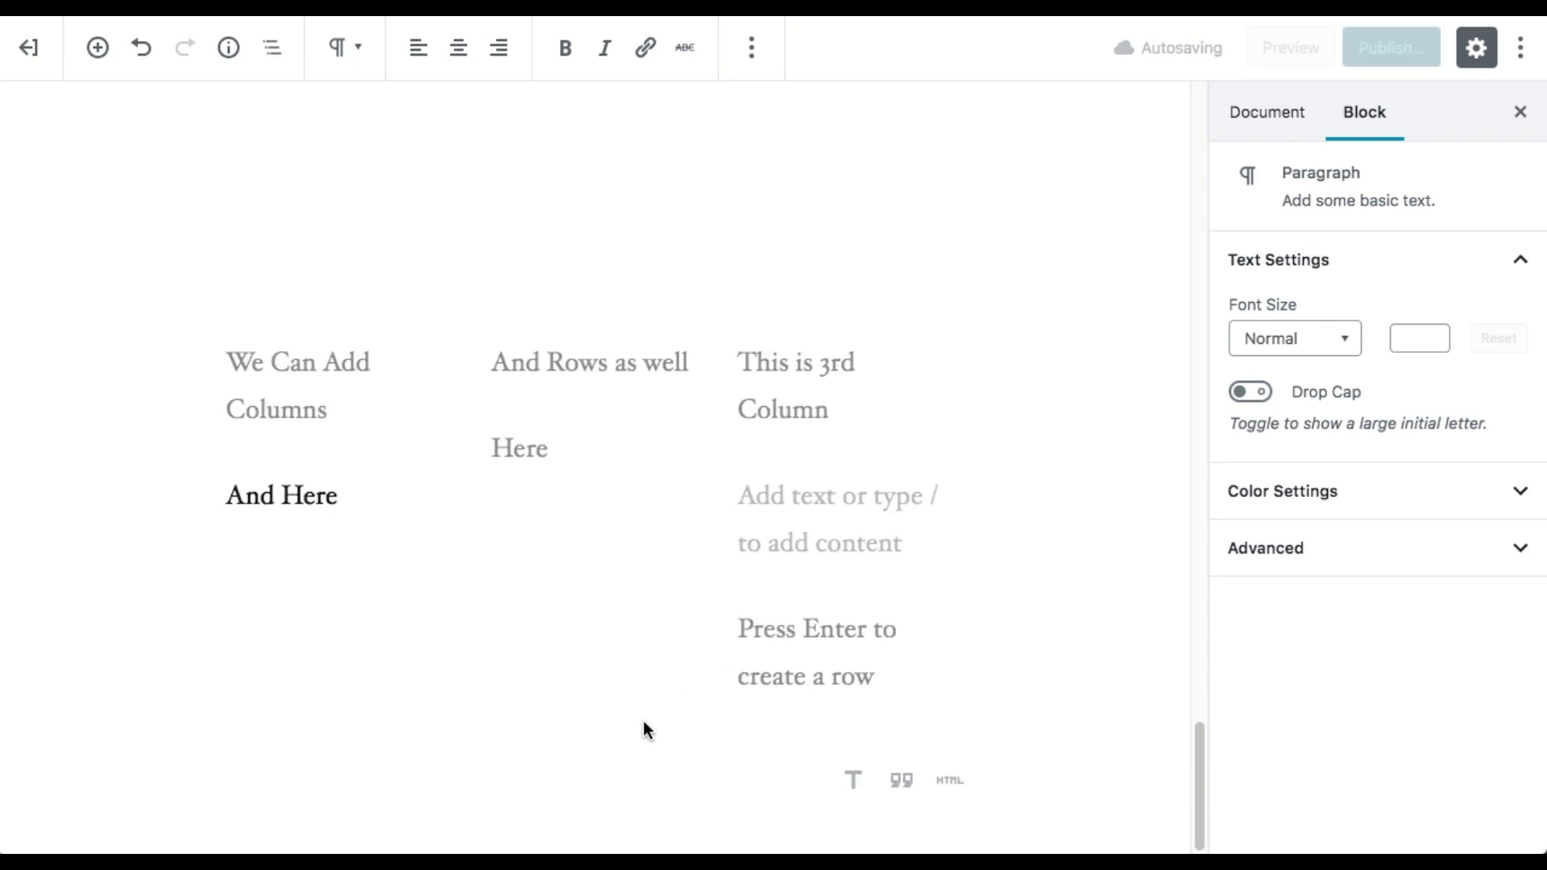
pyautogui.click(170, 781)
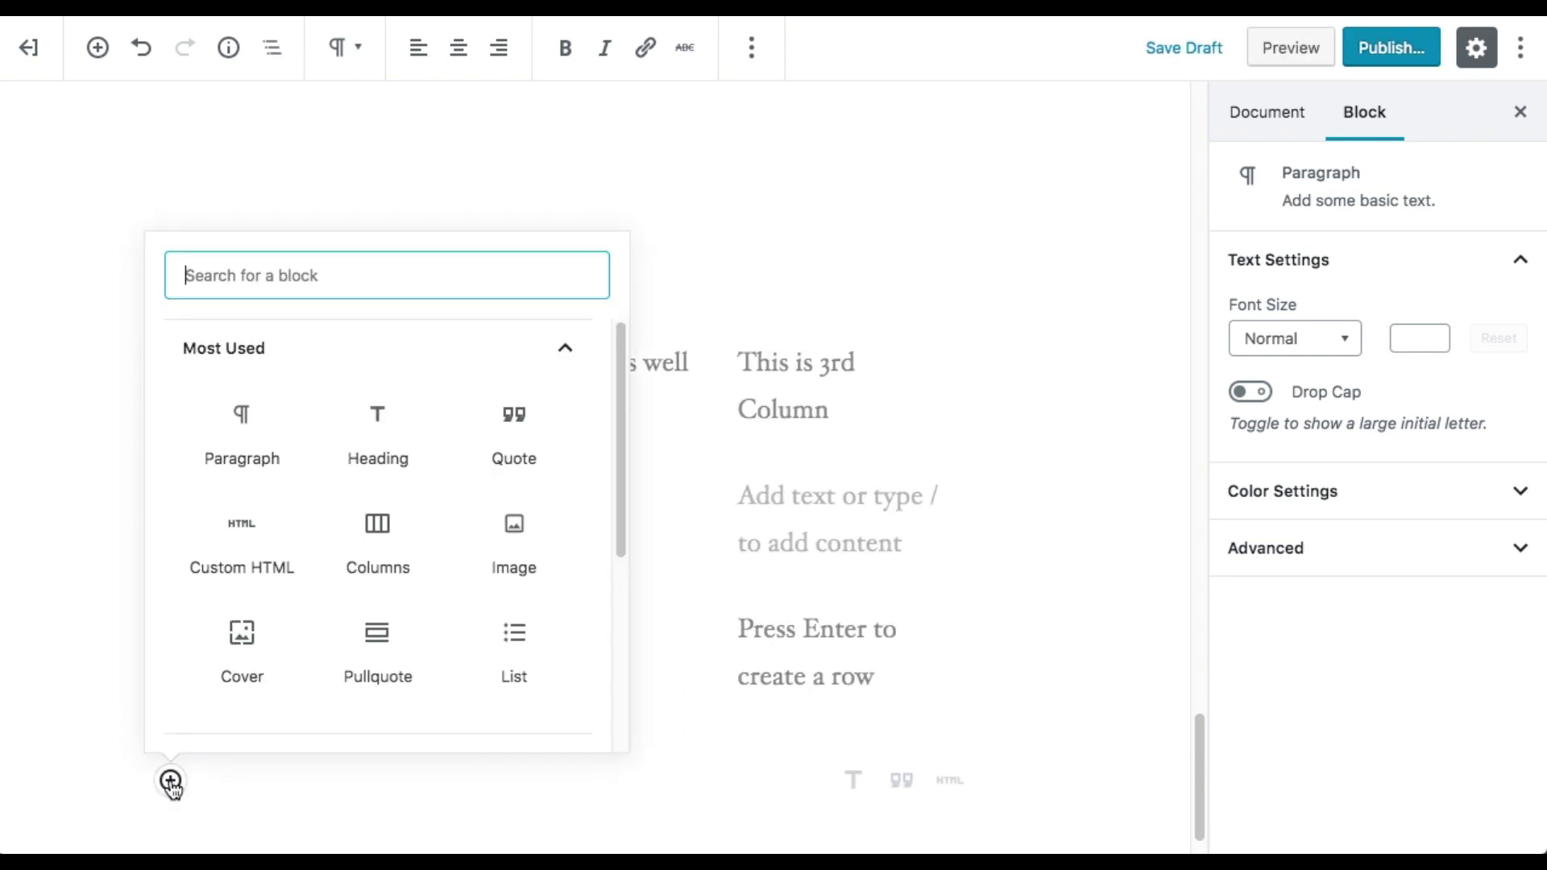
pyautogui.click(562, 364)
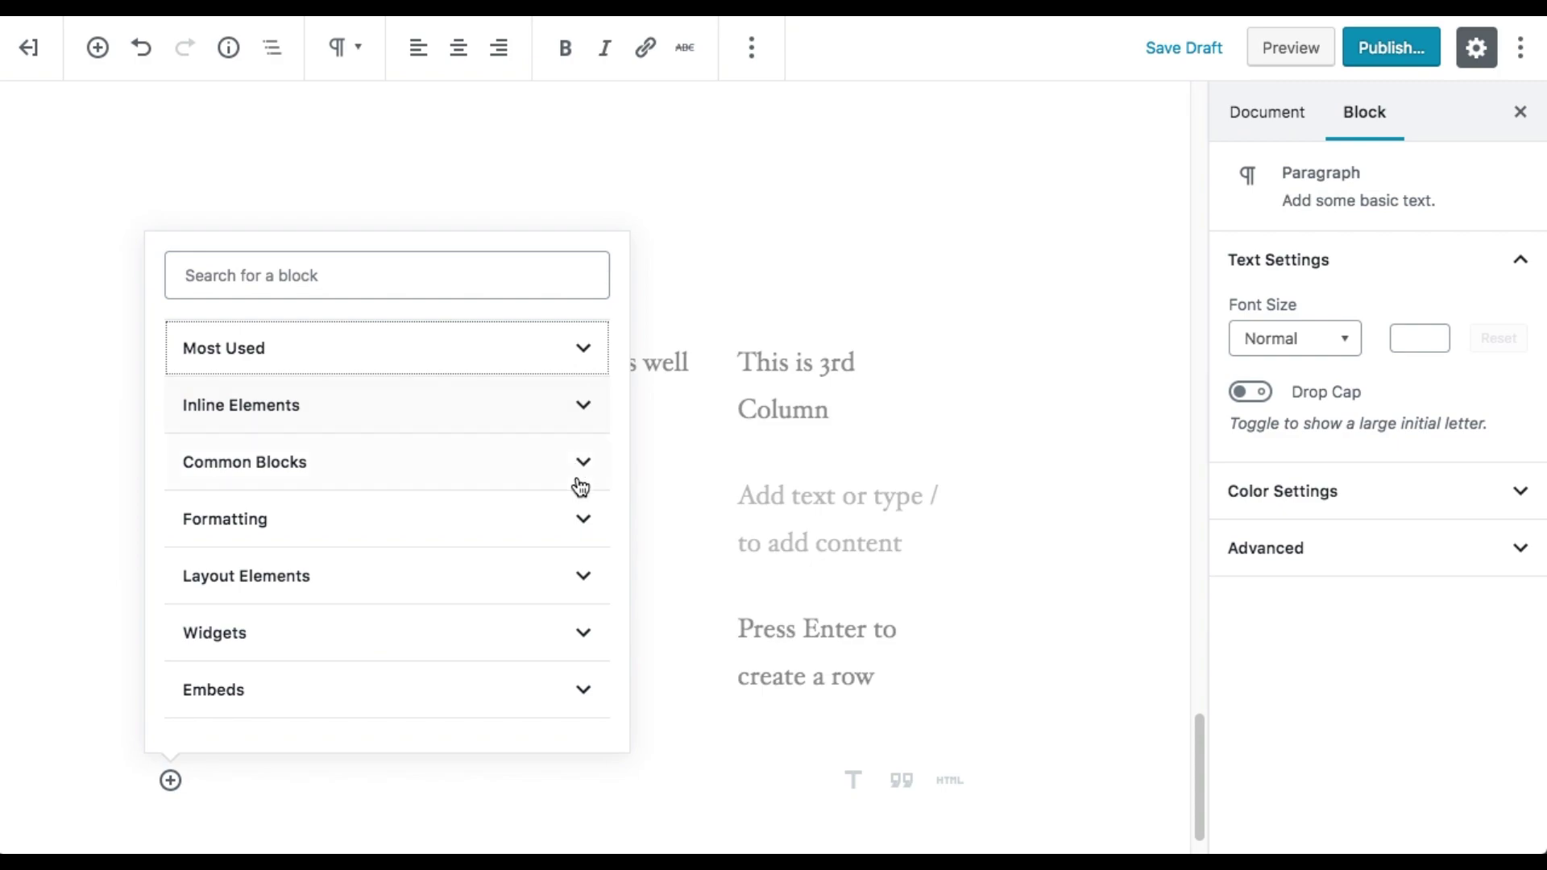
pyautogui.click(588, 577)
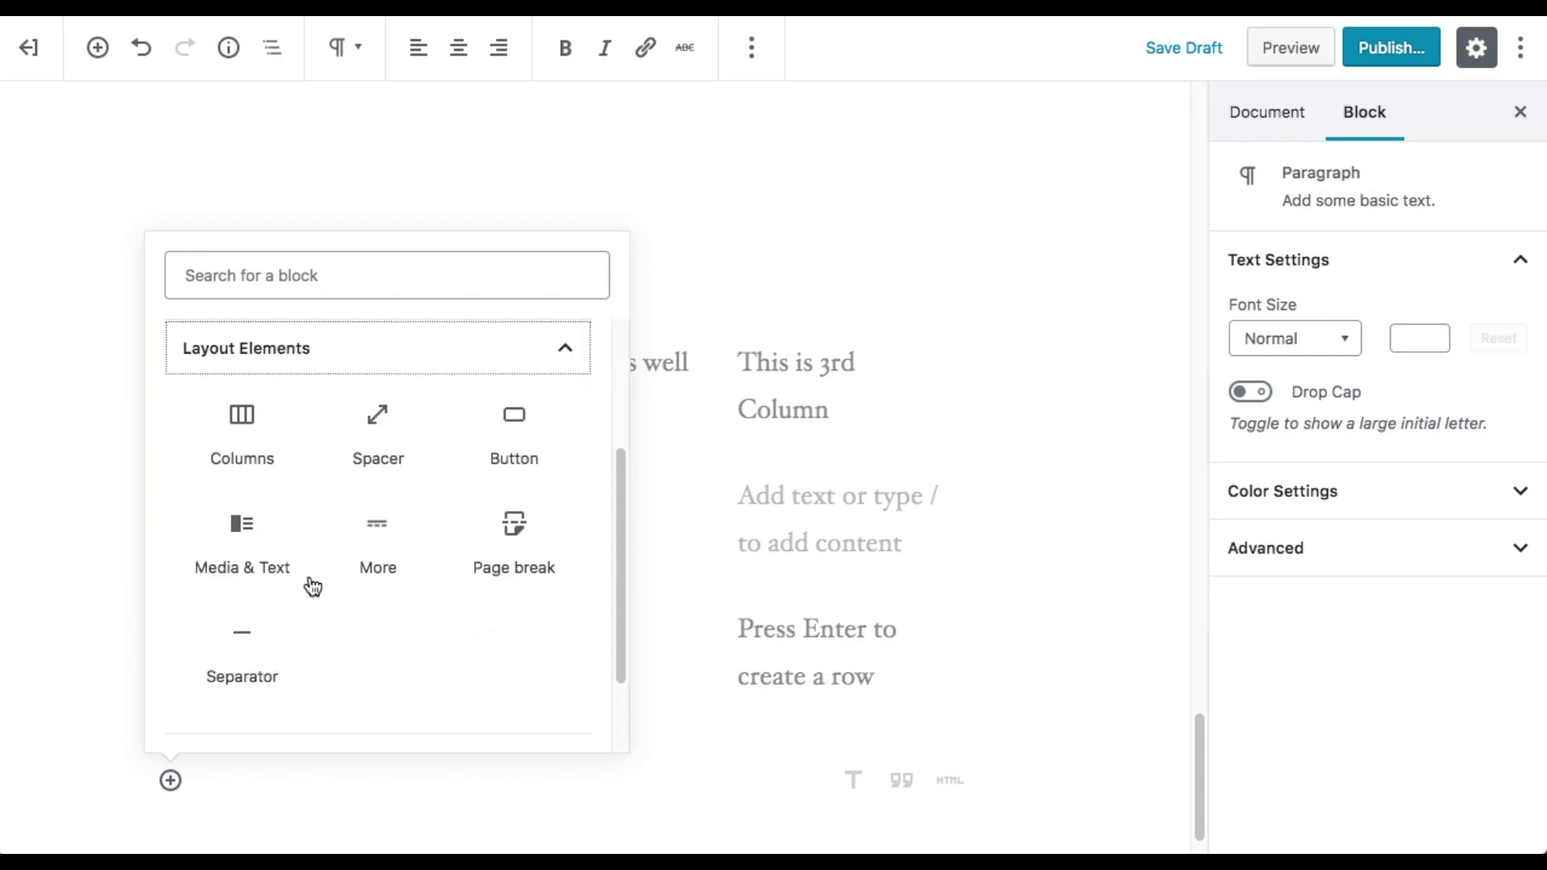
pyautogui.click(247, 542)
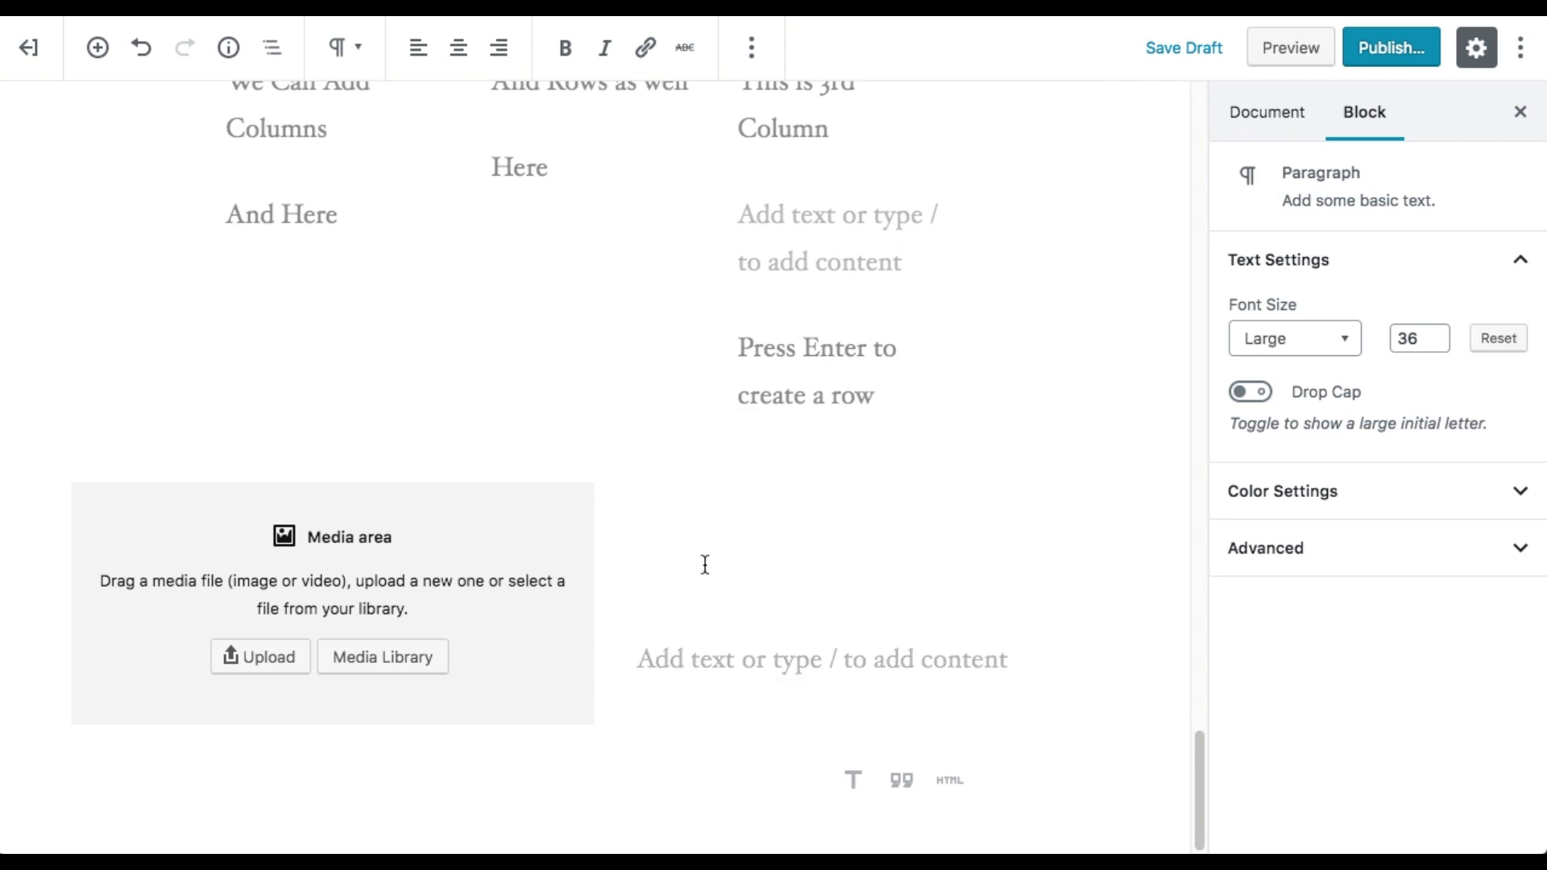
# - Write "Awesome Photo" as the large text of the Media & Text block, followed by a paragraph reading "My Photography Samples"
pyautogui.write('Heading')
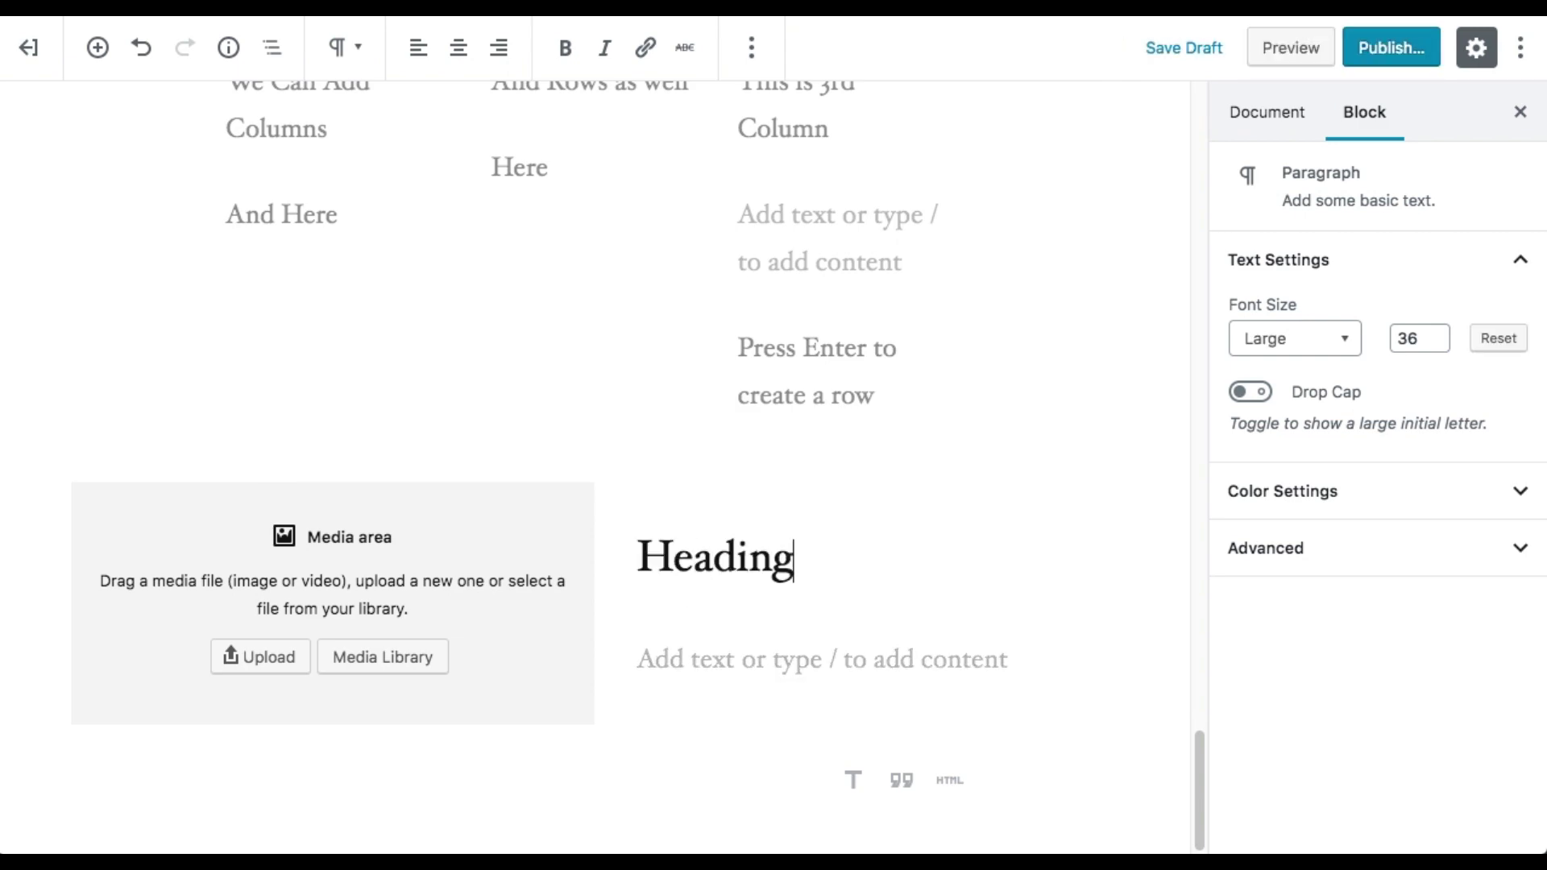
pyautogui.hotkey('ctrl', 'a')
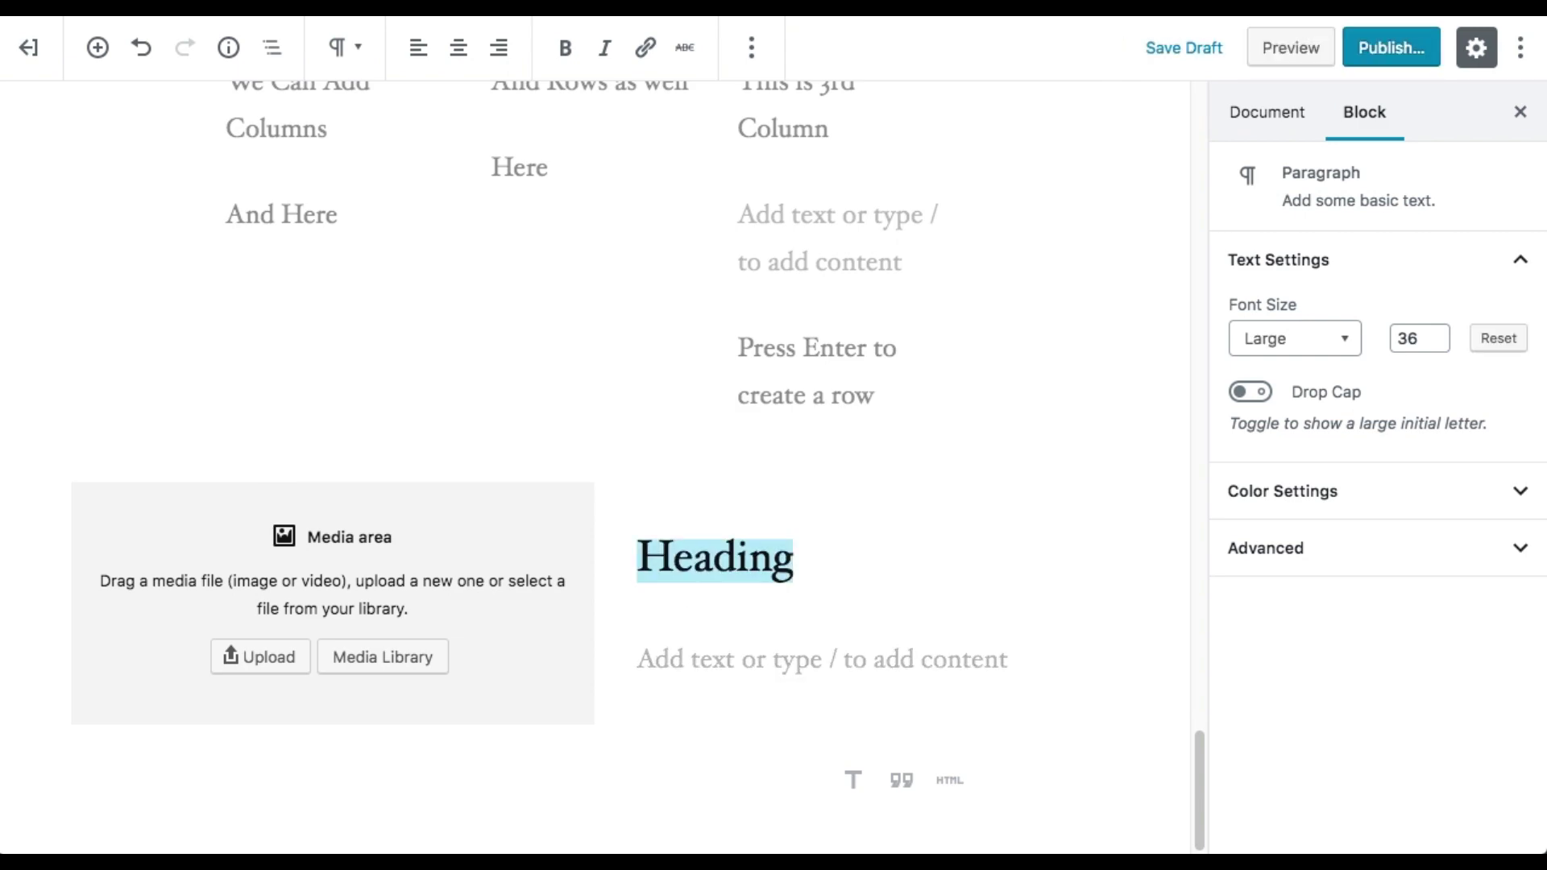
pyautogui.write('Awesome Photo')
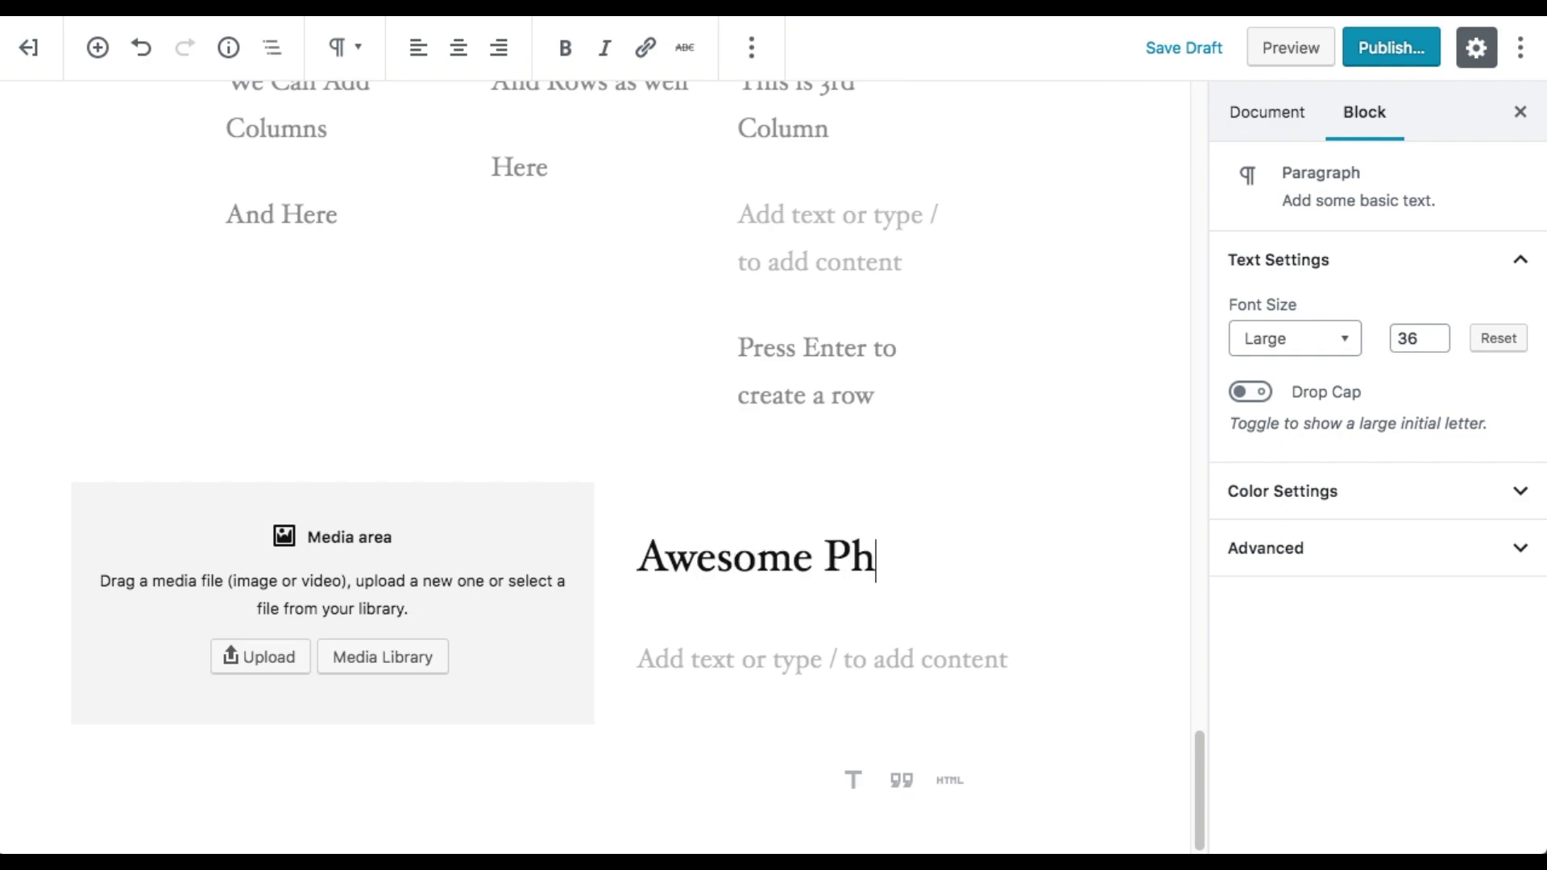
pyautogui.press('Return')
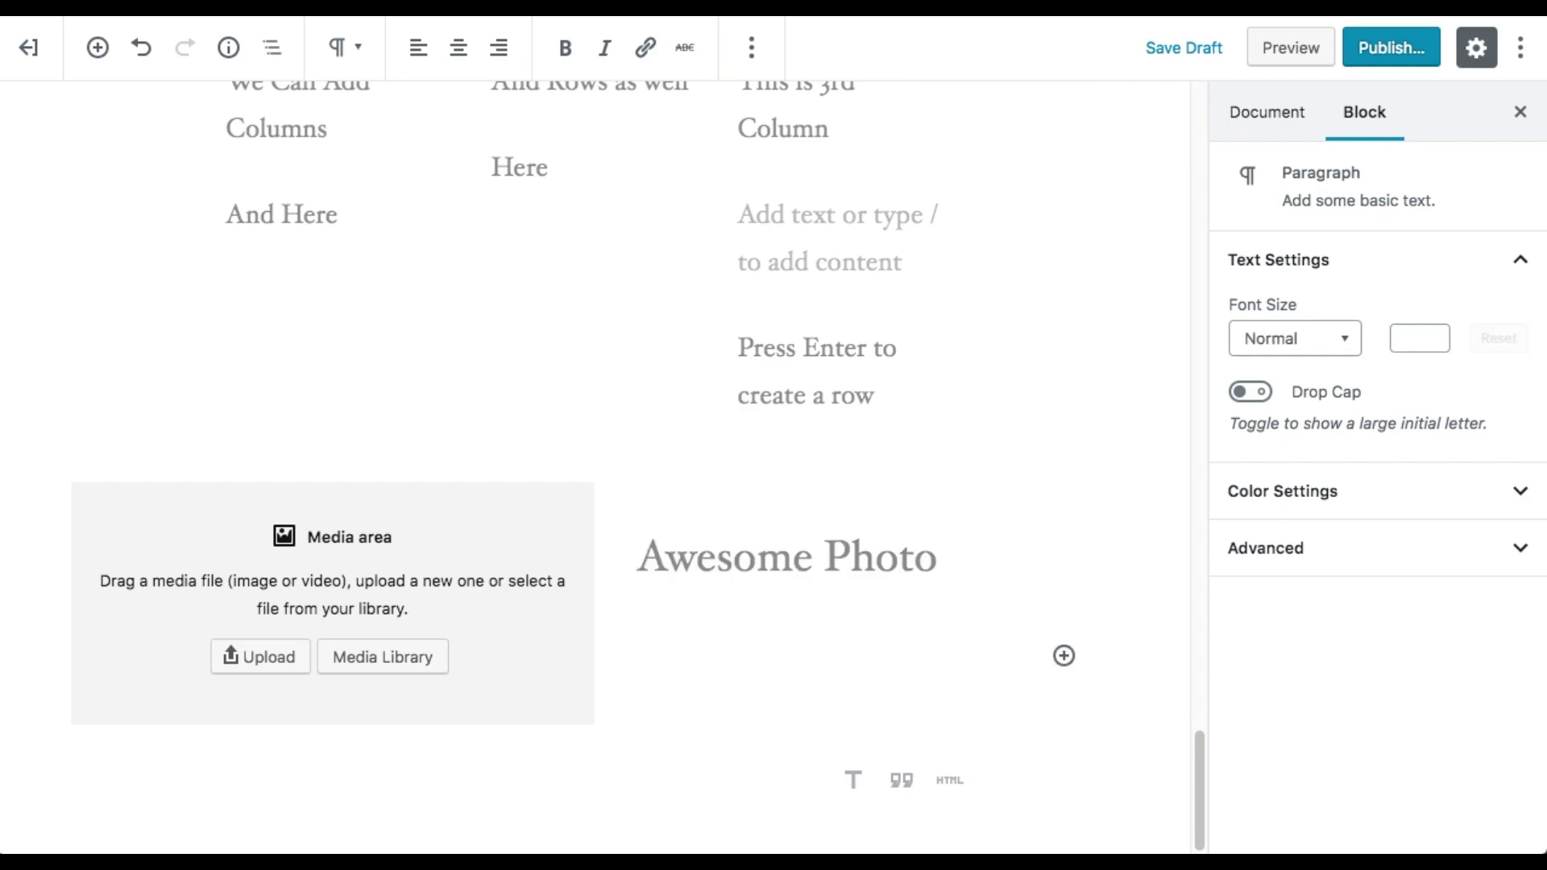
pyautogui.write('My Phot')
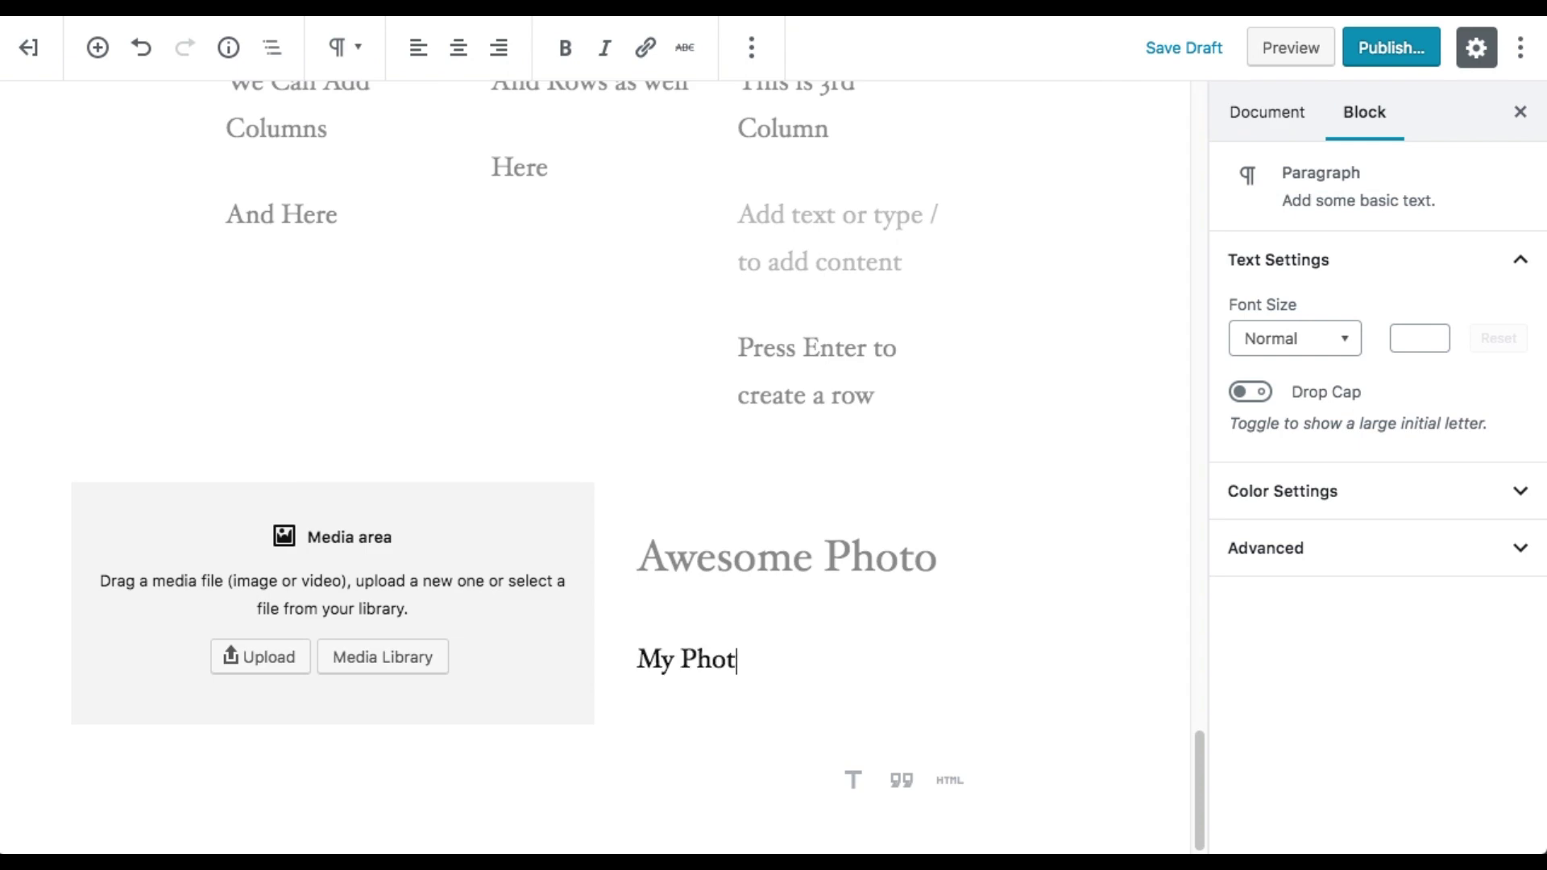
pyautogui.write('ography Sam')
pyautogui.press('BackSpace')
pyautogui.write('a')
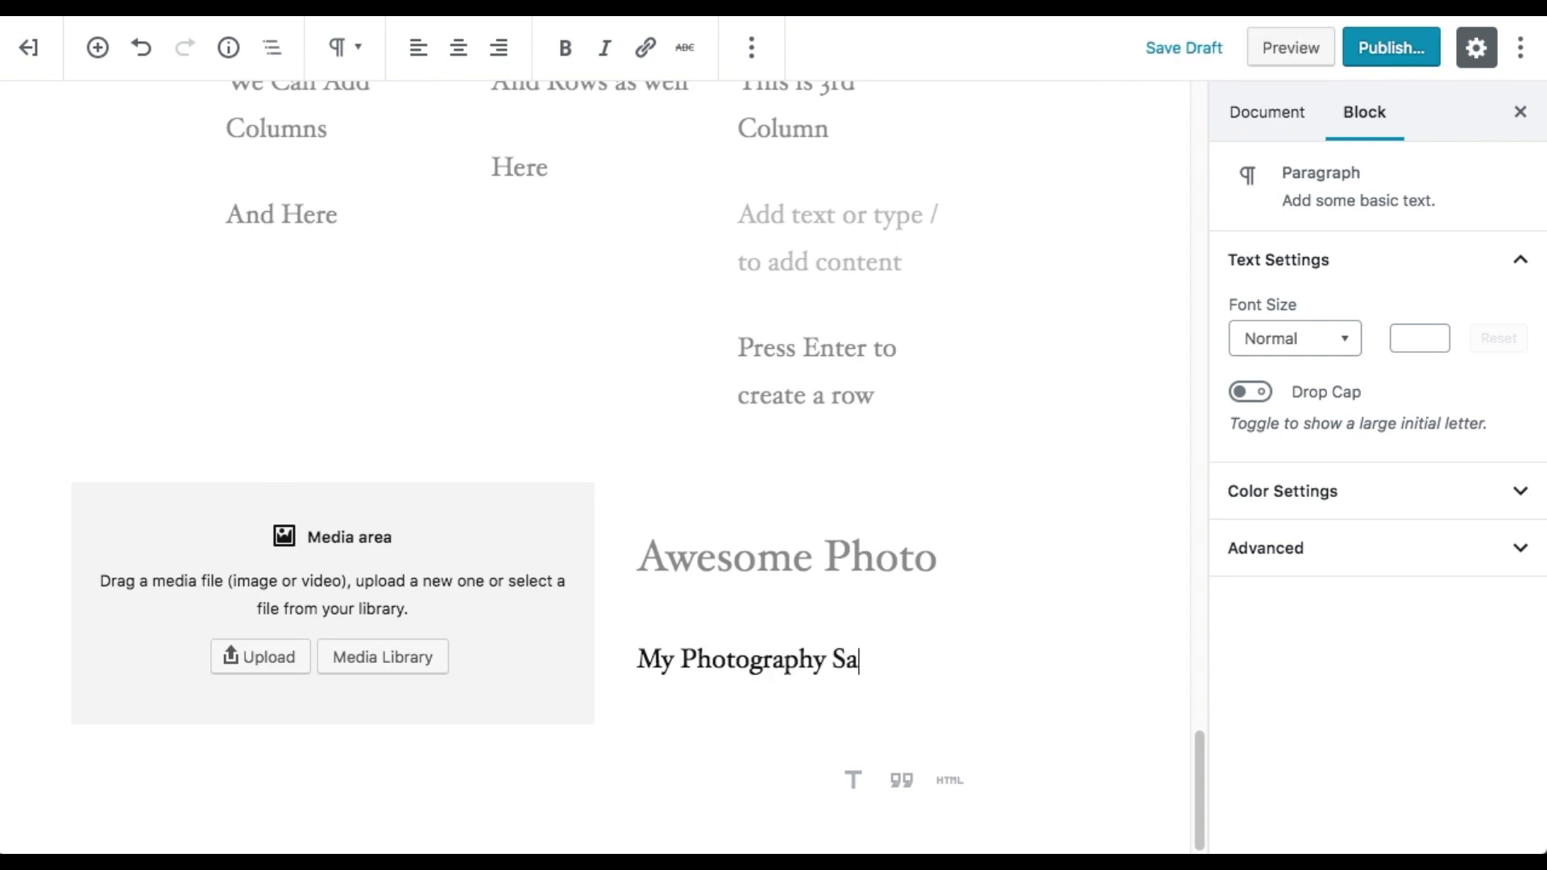
pyautogui.write('mples')
# - Fill the media area with the sunset lake photo from the Media Library
pyautogui.click(381, 667)
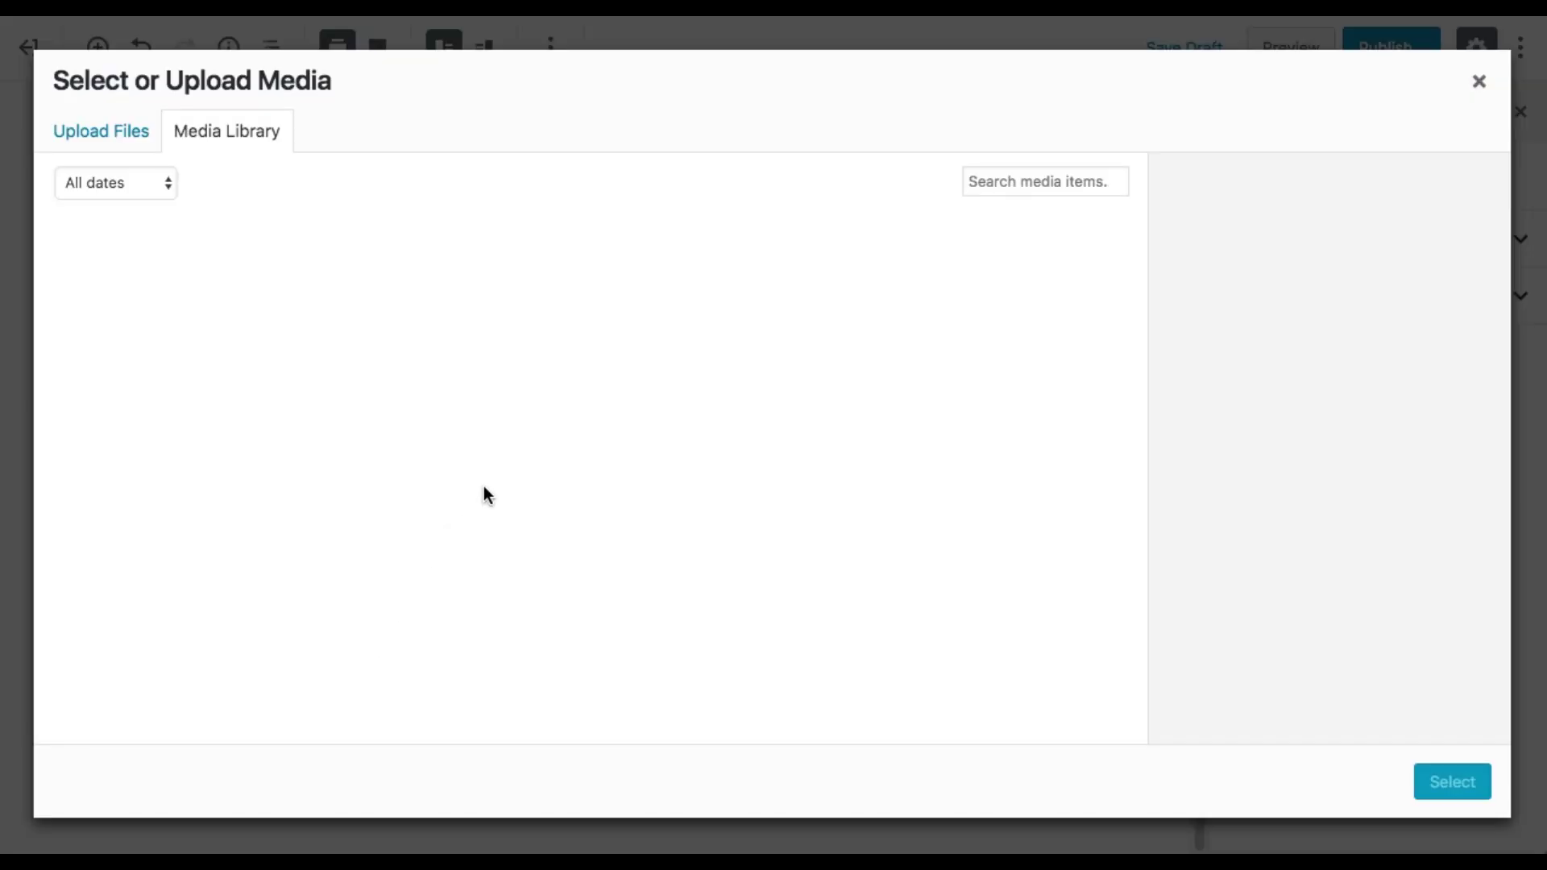
pyautogui.click(159, 328)
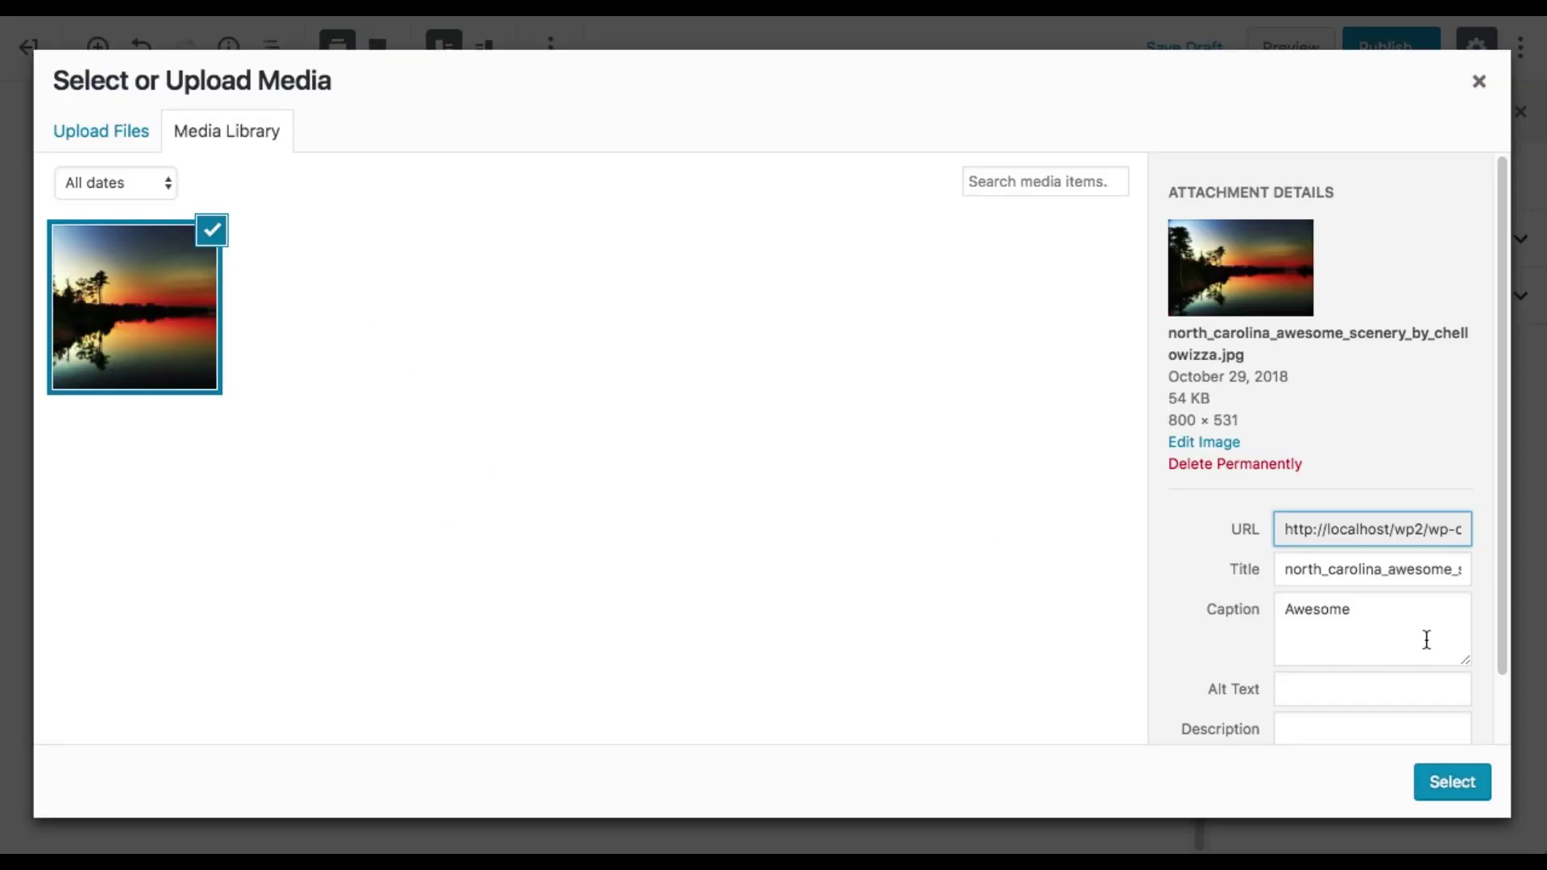
pyautogui.click(1458, 781)
# - Add a More block from the Layout Elements below the Media & Text block
pyautogui.scroll(-2, 830, 580)
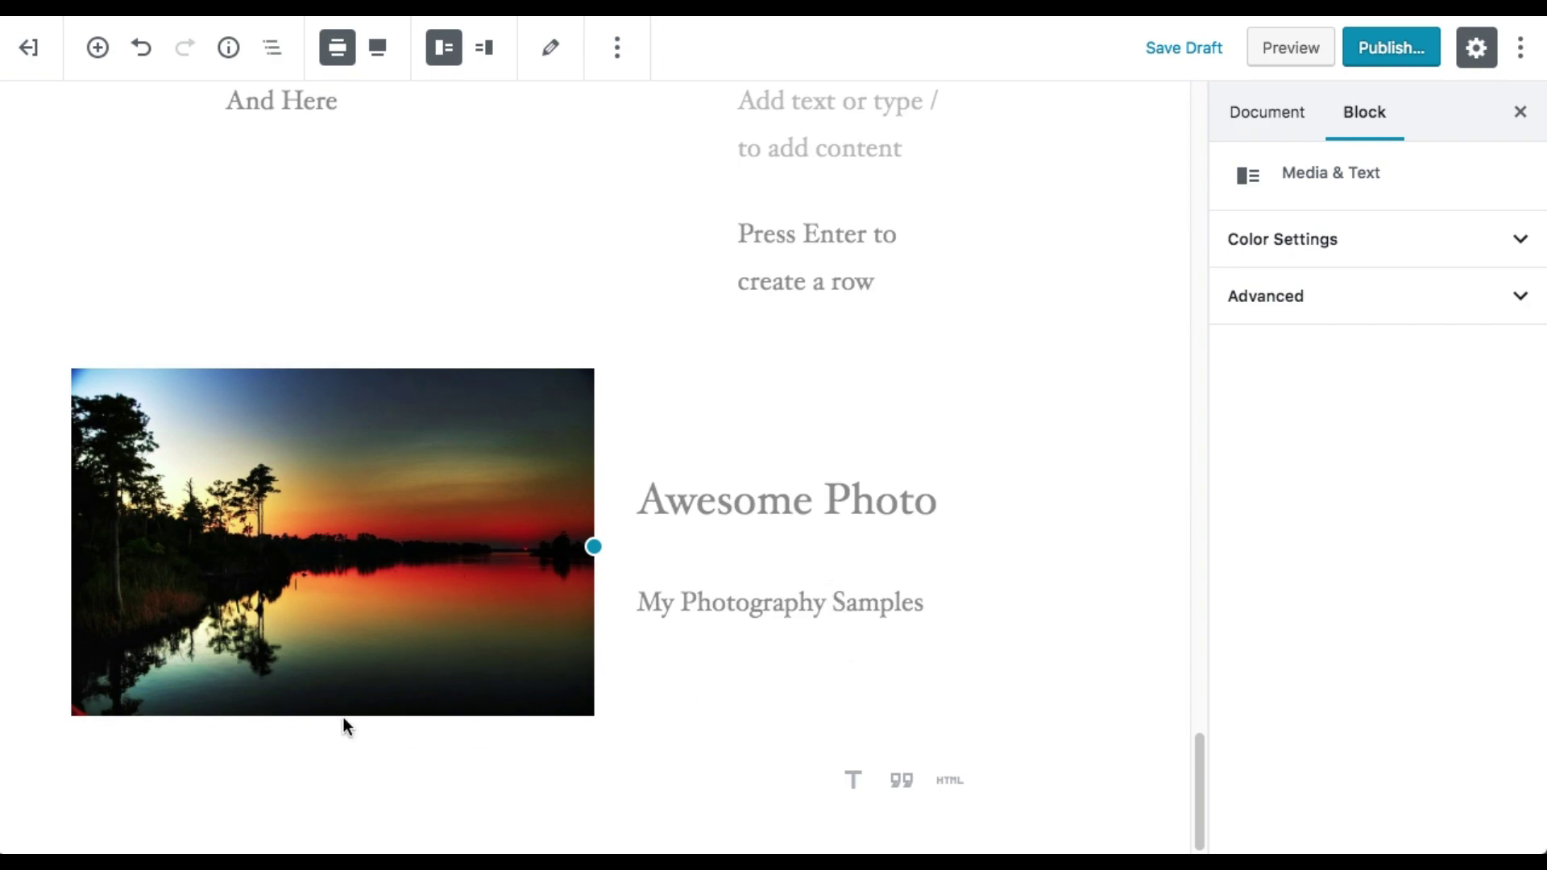
pyautogui.click(342, 804)
pyautogui.click(170, 780)
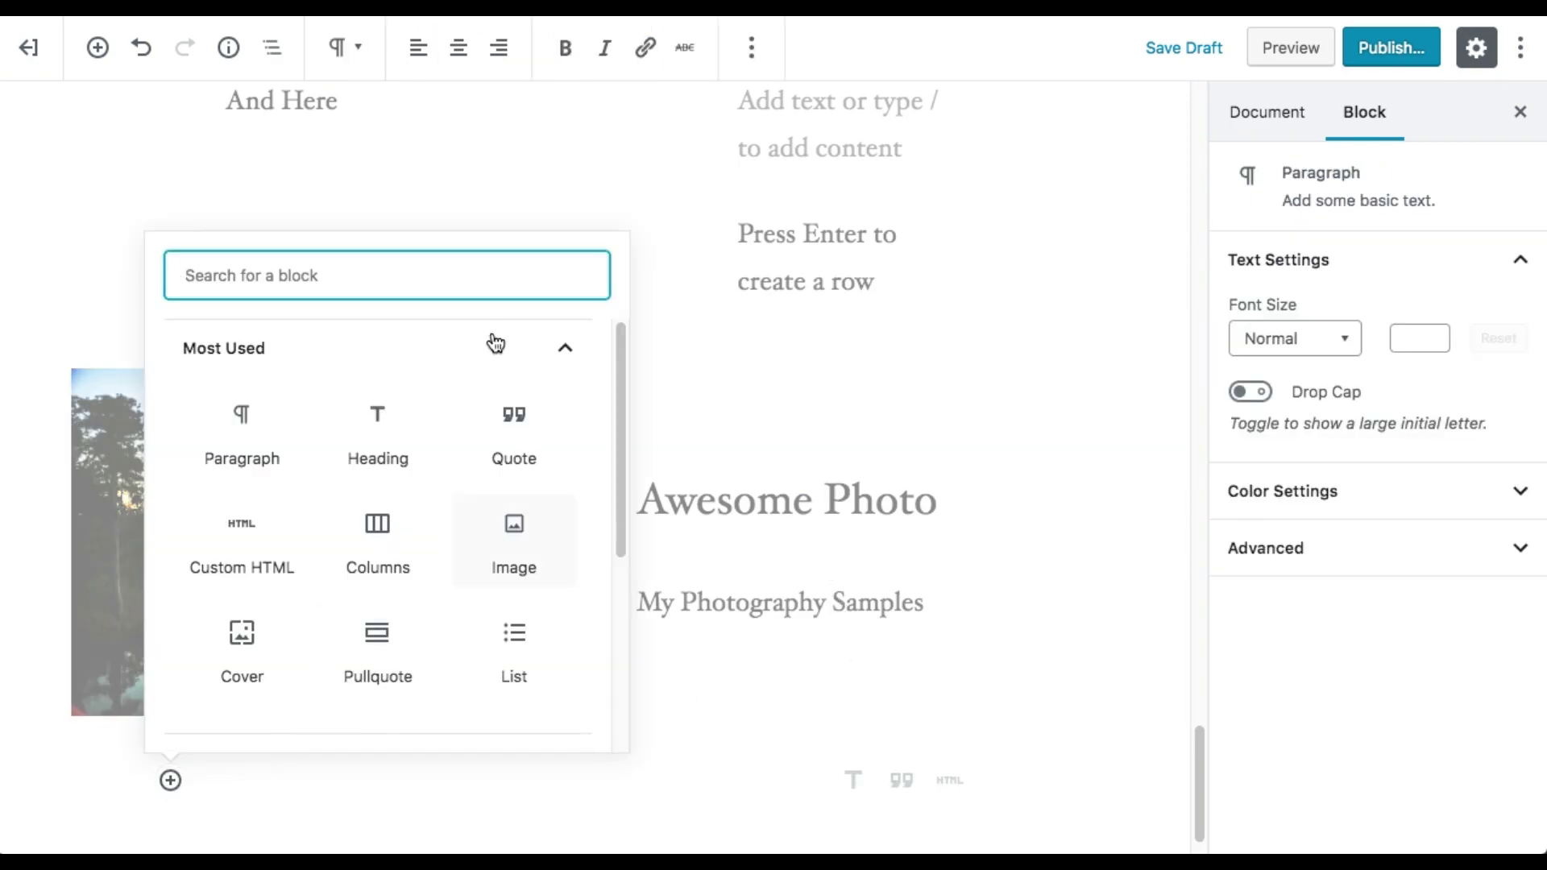
pyautogui.click(575, 368)
pyautogui.click(581, 576)
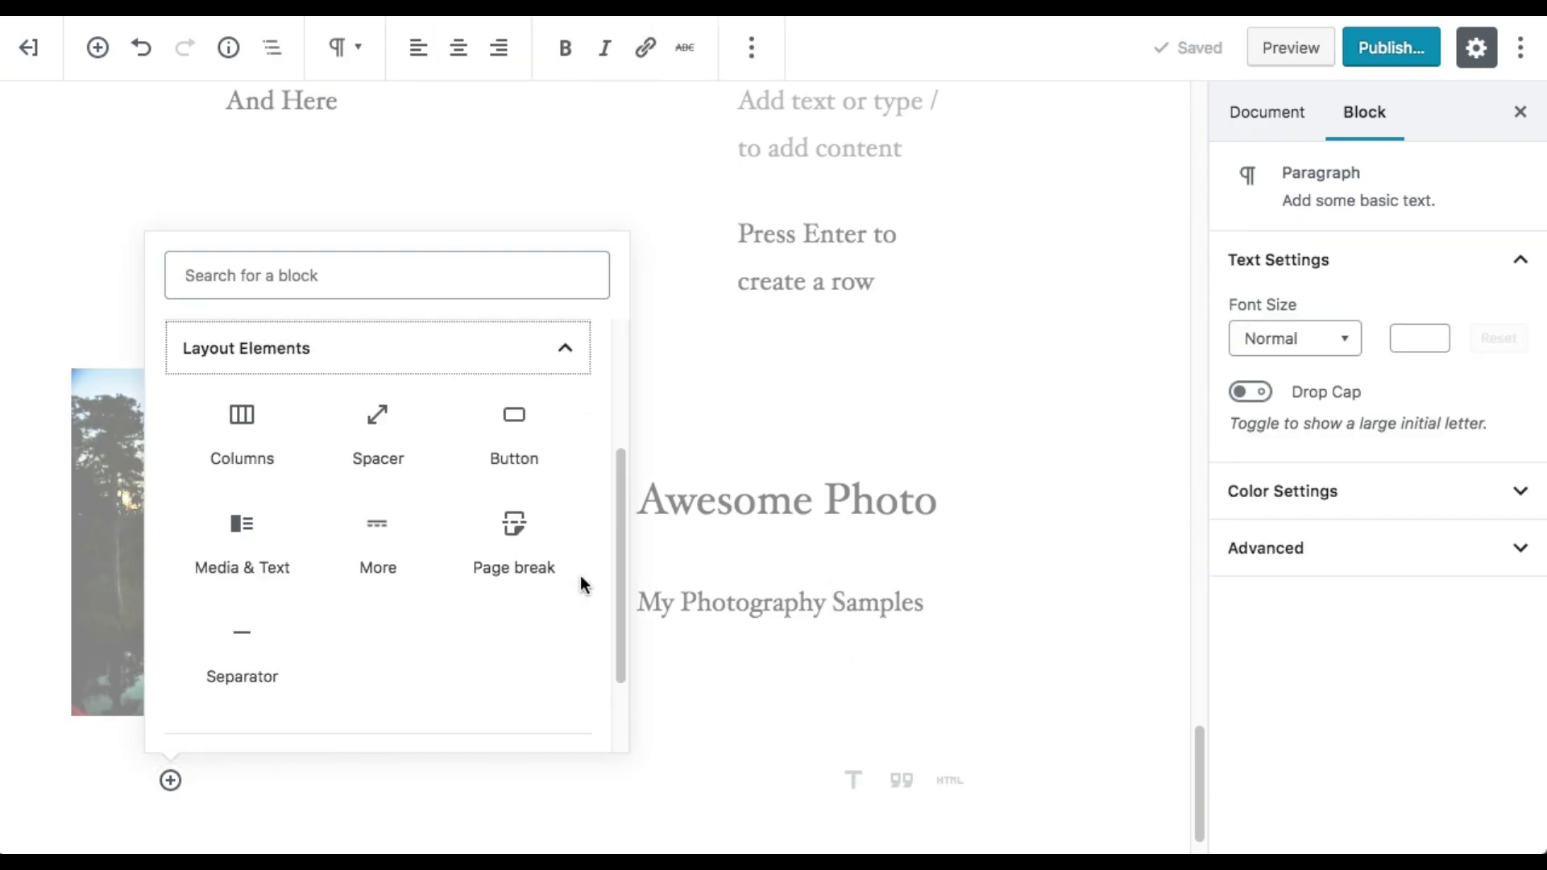
pyautogui.click(405, 547)
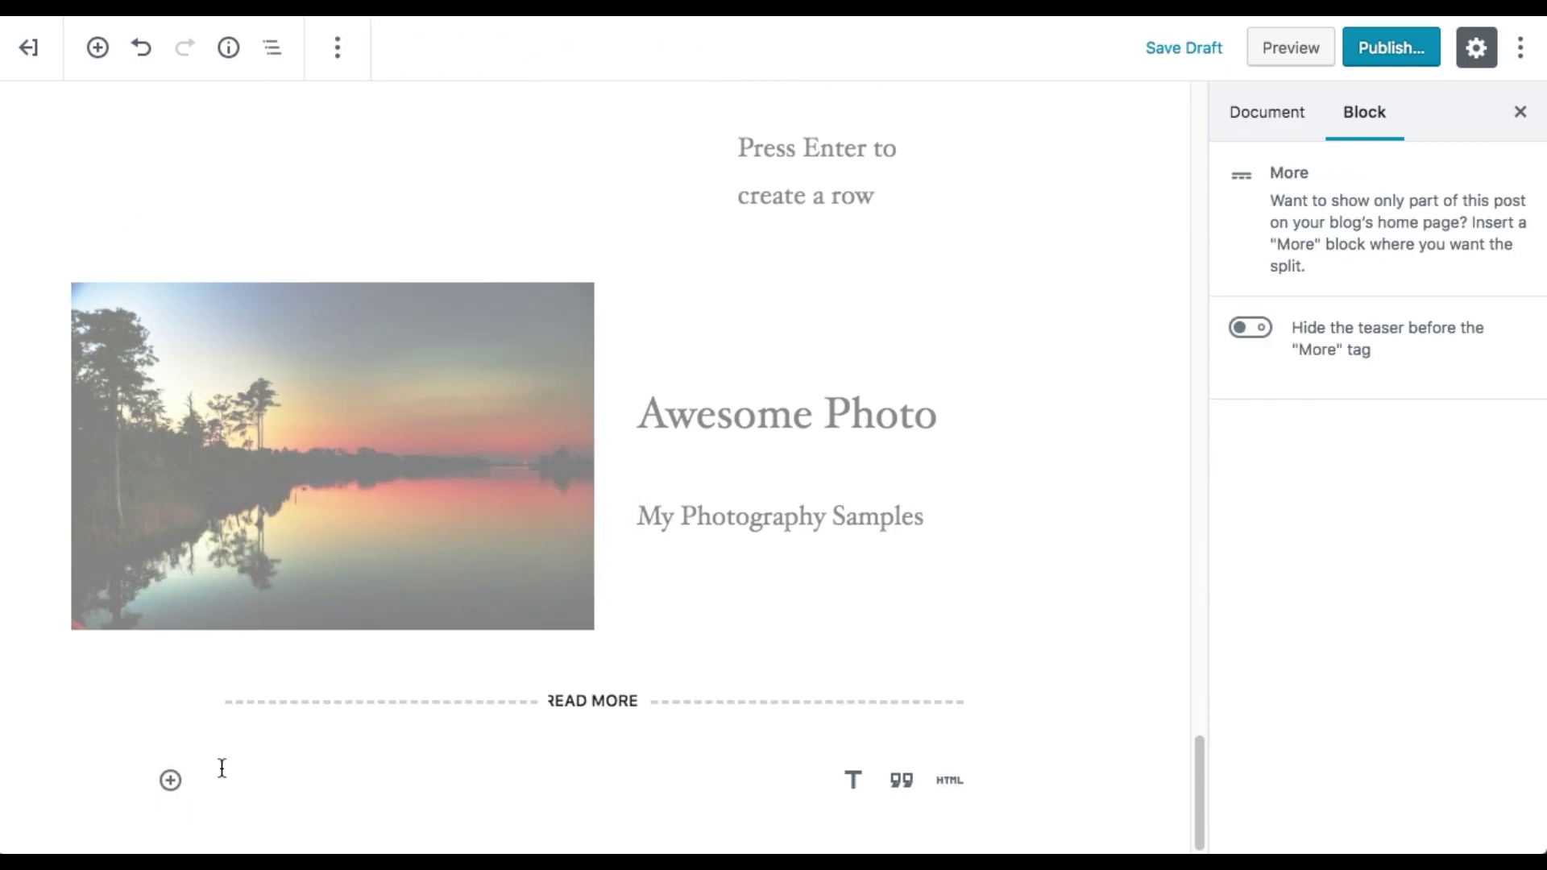
# - Add a Page break block from the Layout Elements below the More block
pyautogui.click(170, 780)
pyautogui.click(581, 348)
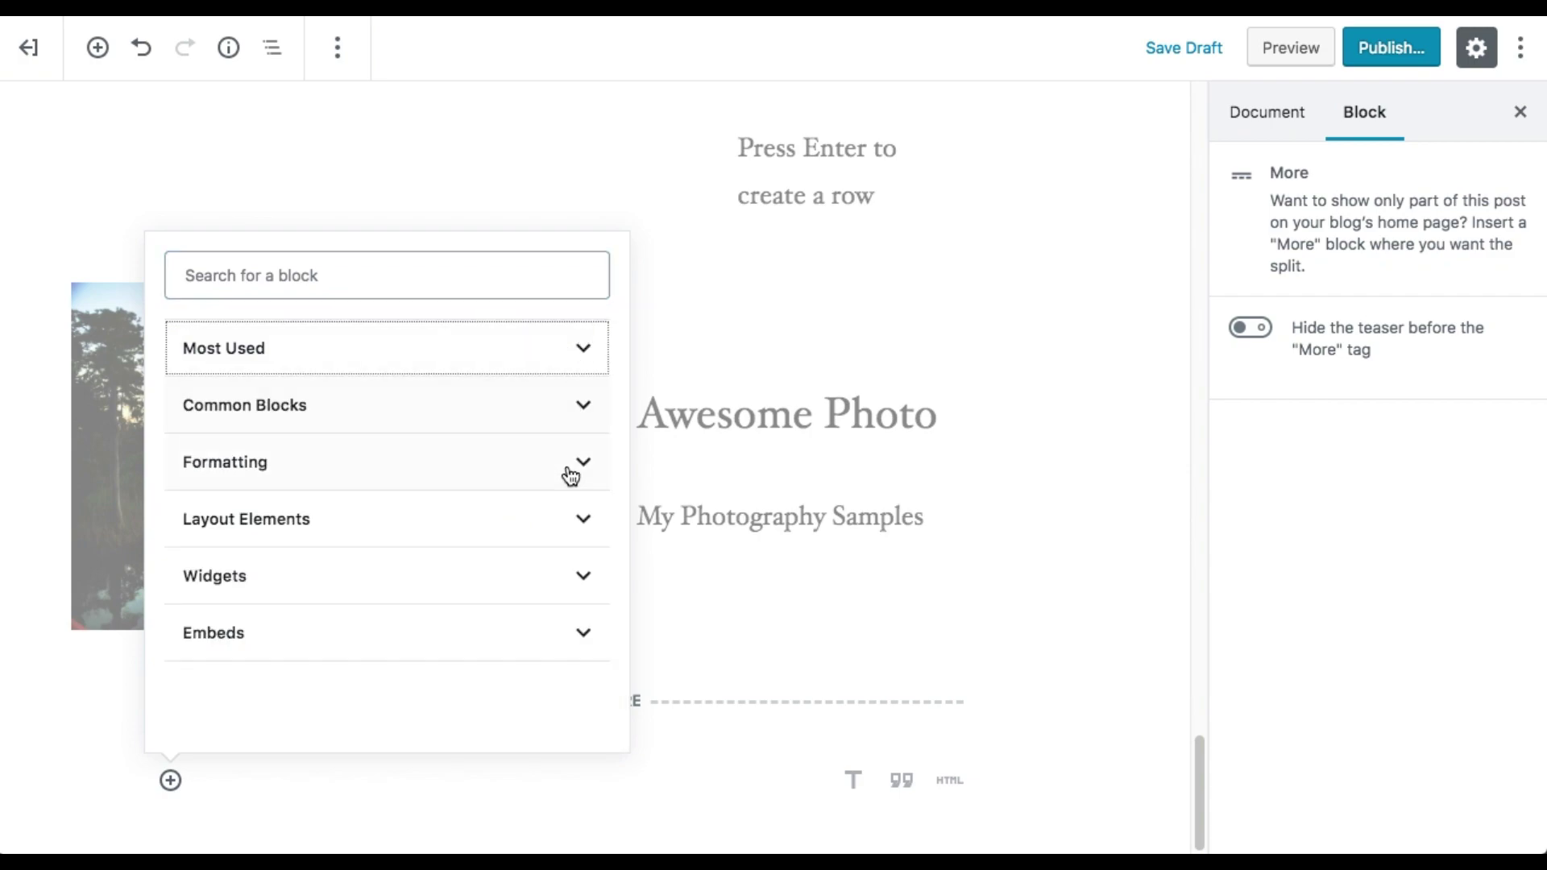
pyautogui.click(584, 520)
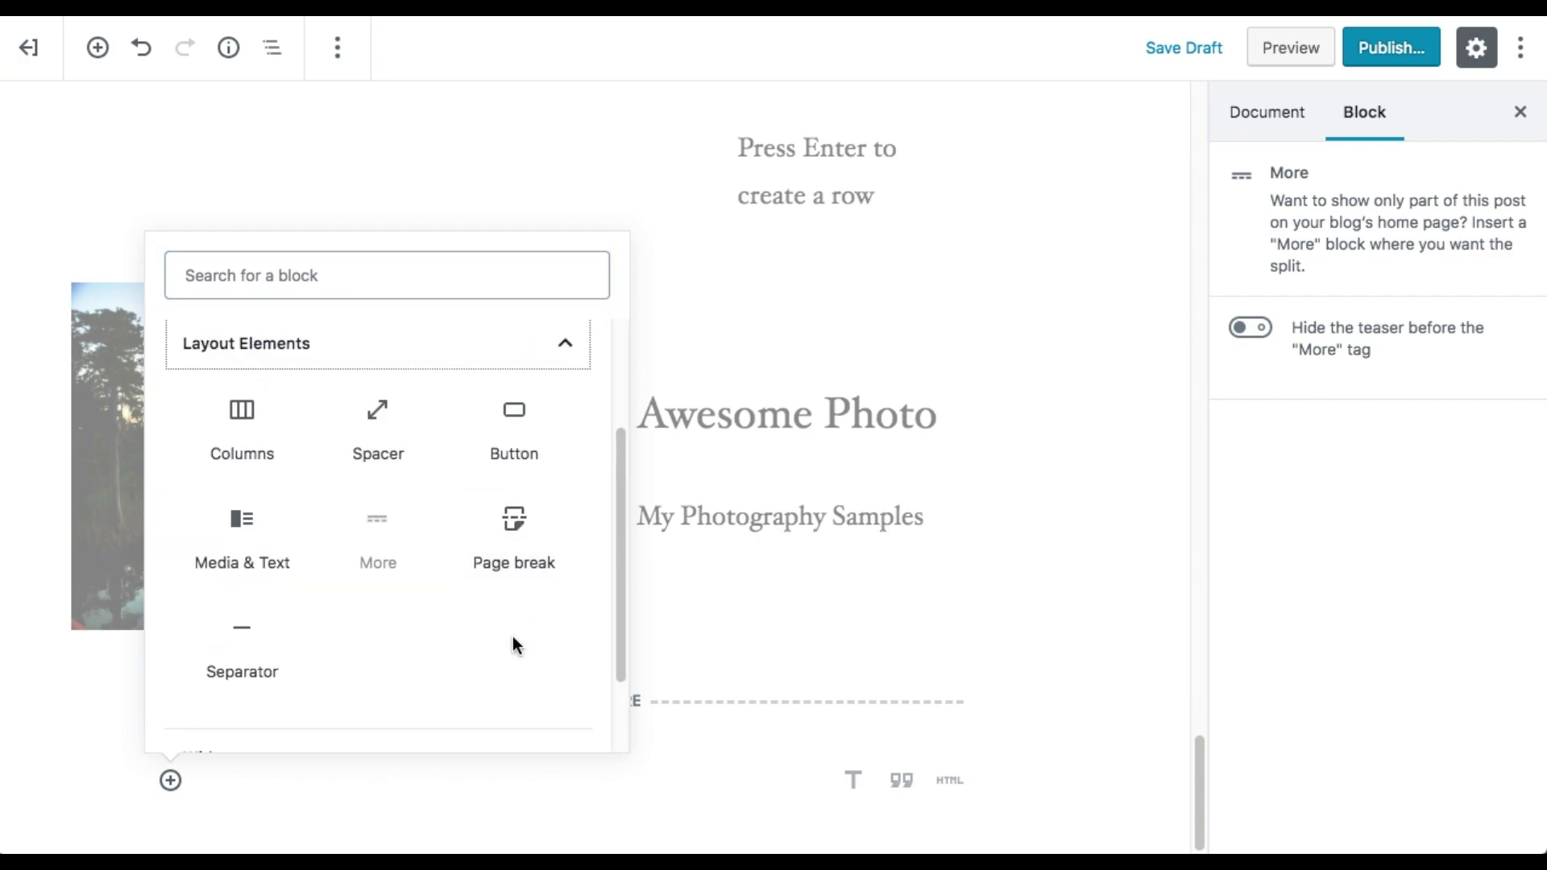
pyautogui.click(513, 556)
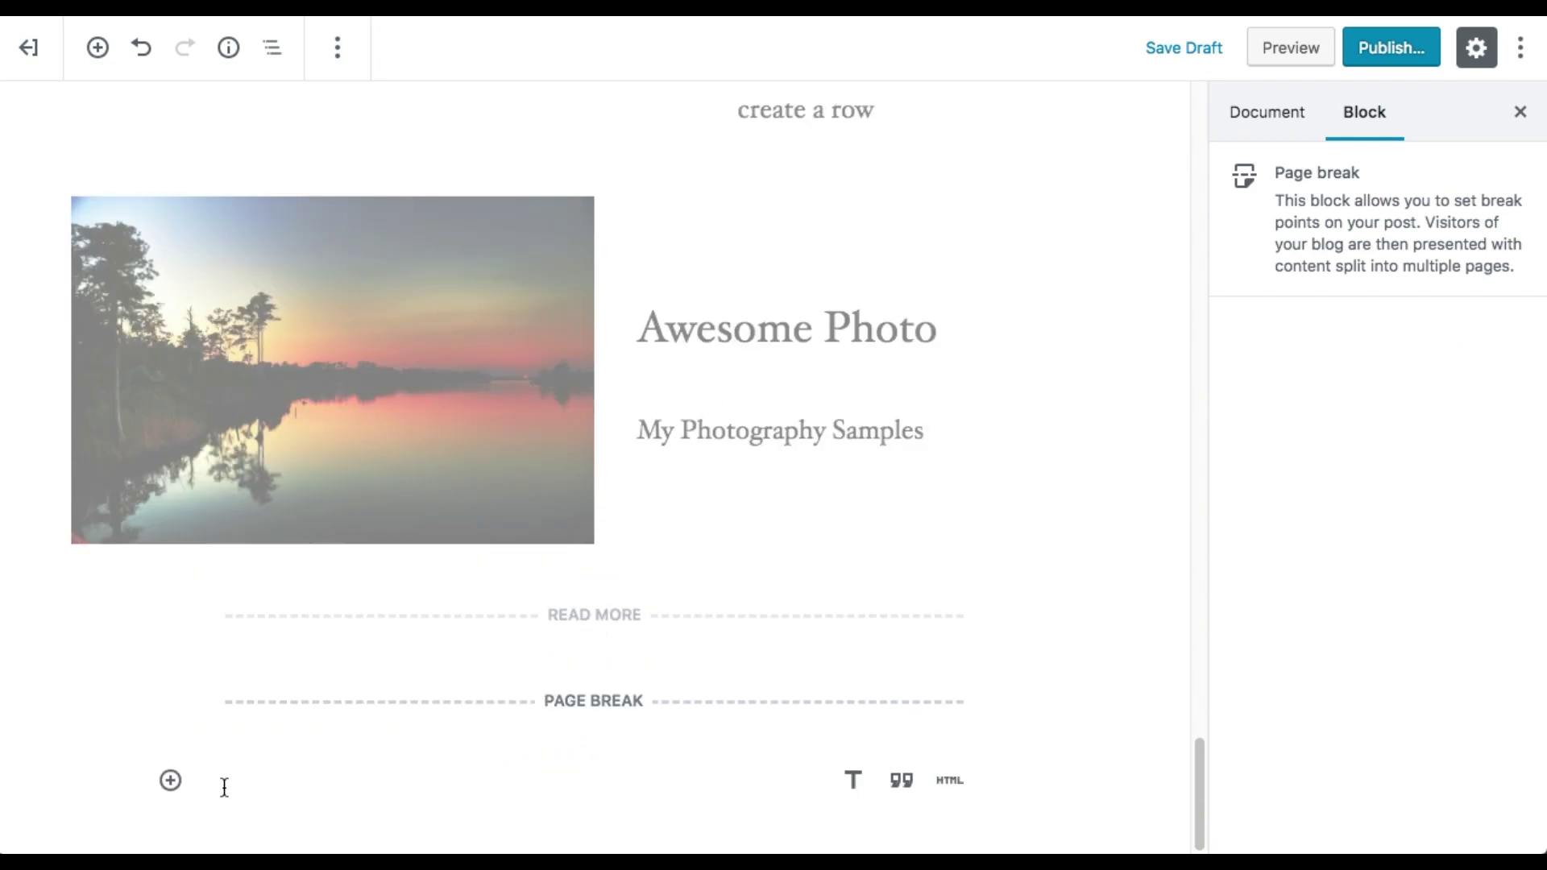
# - Add a Button block from the Layout Elements below the page break and label it "Delete this!"
pyautogui.click(187, 787)
pyautogui.click(171, 781)
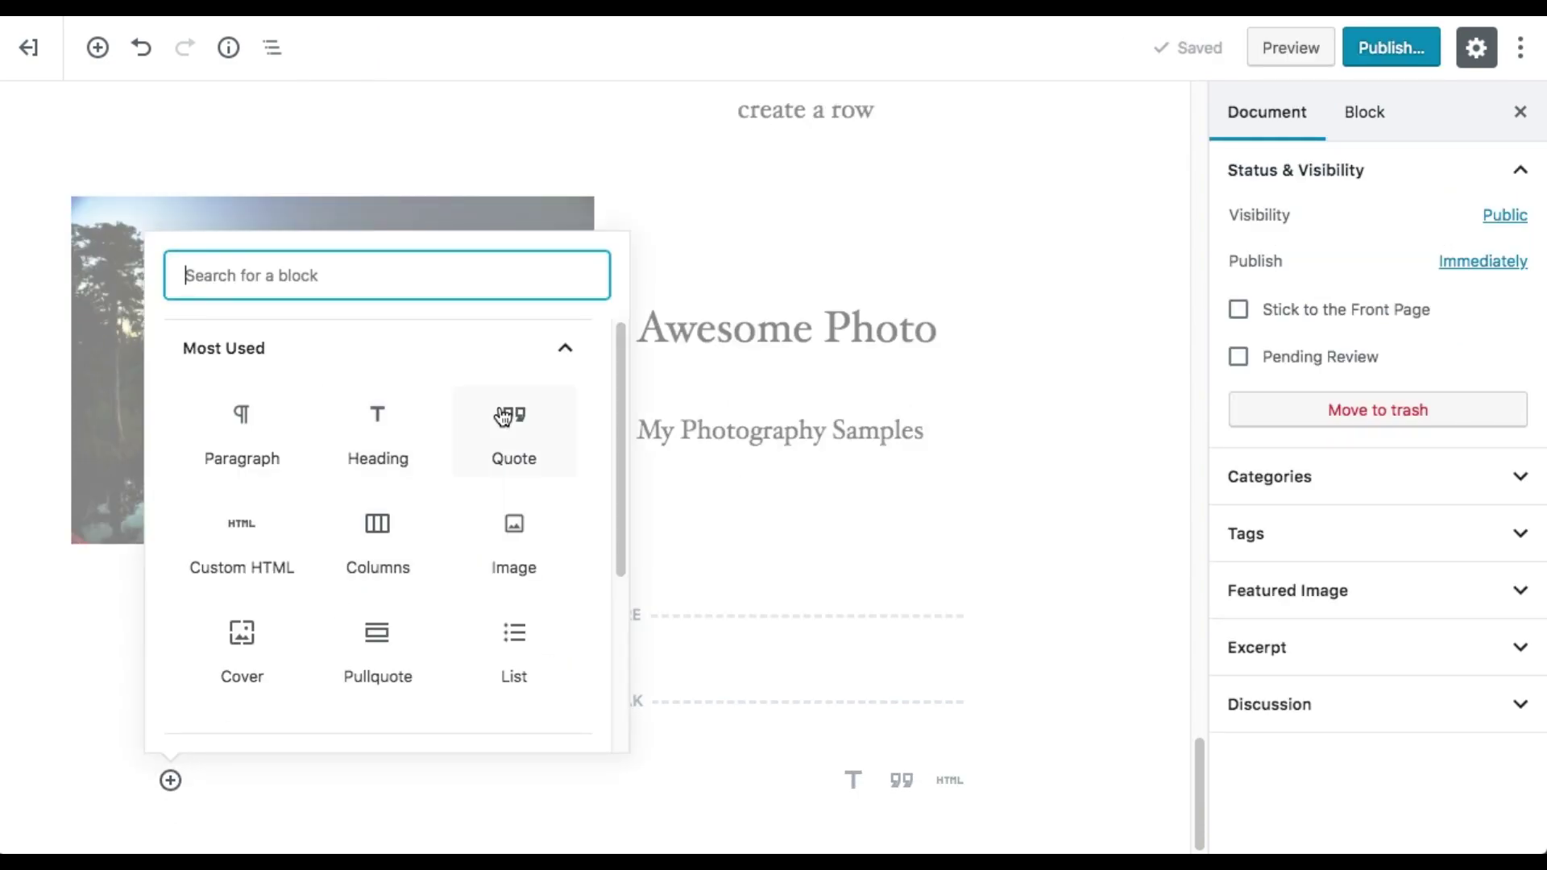
pyautogui.click(568, 363)
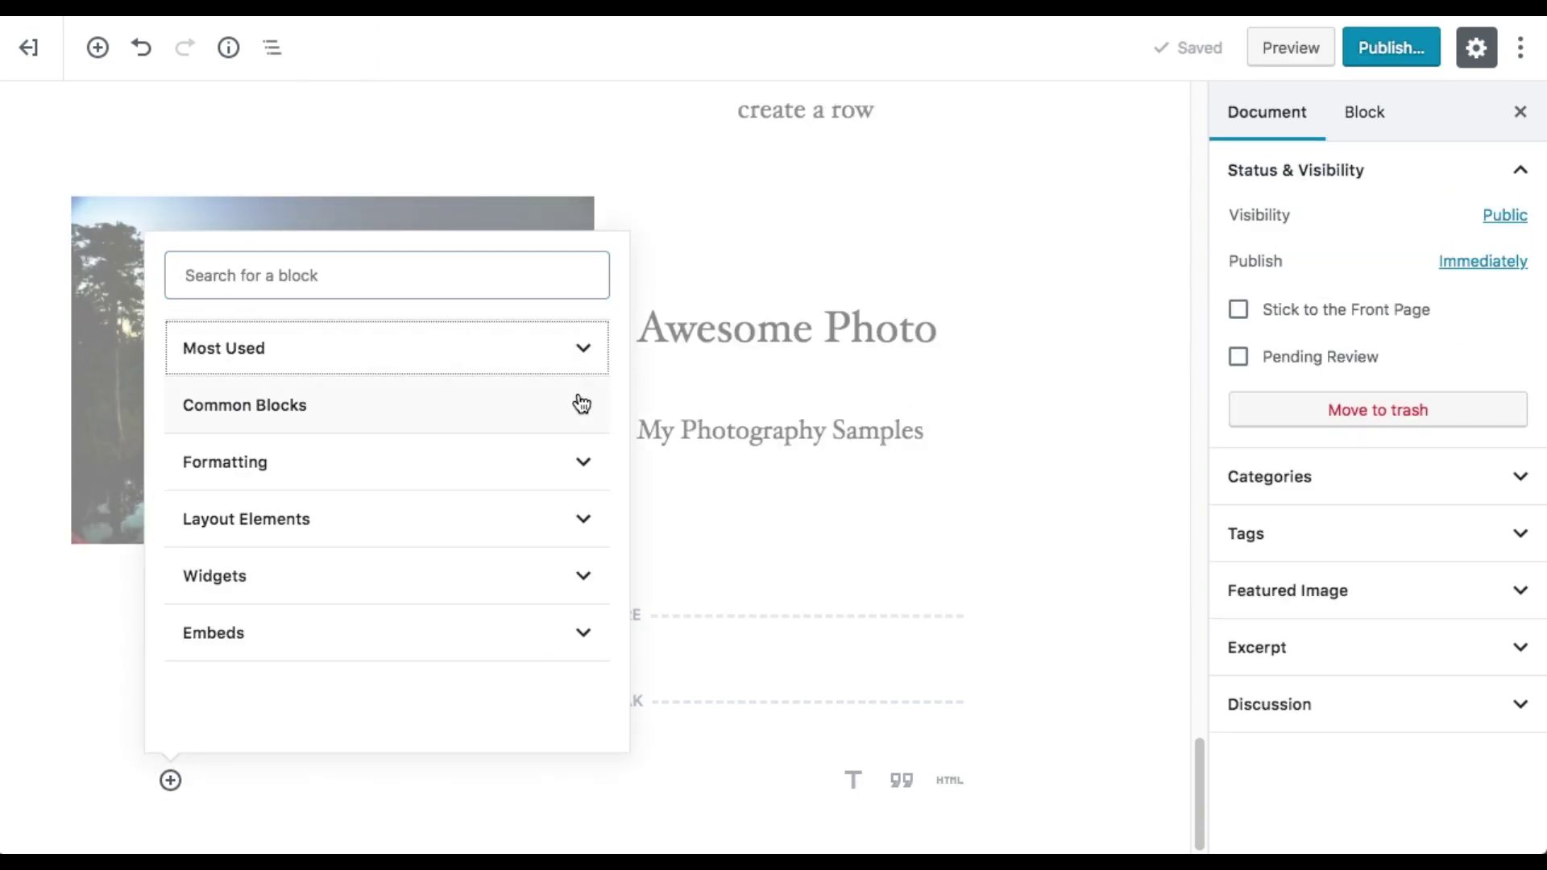
pyautogui.click(586, 510)
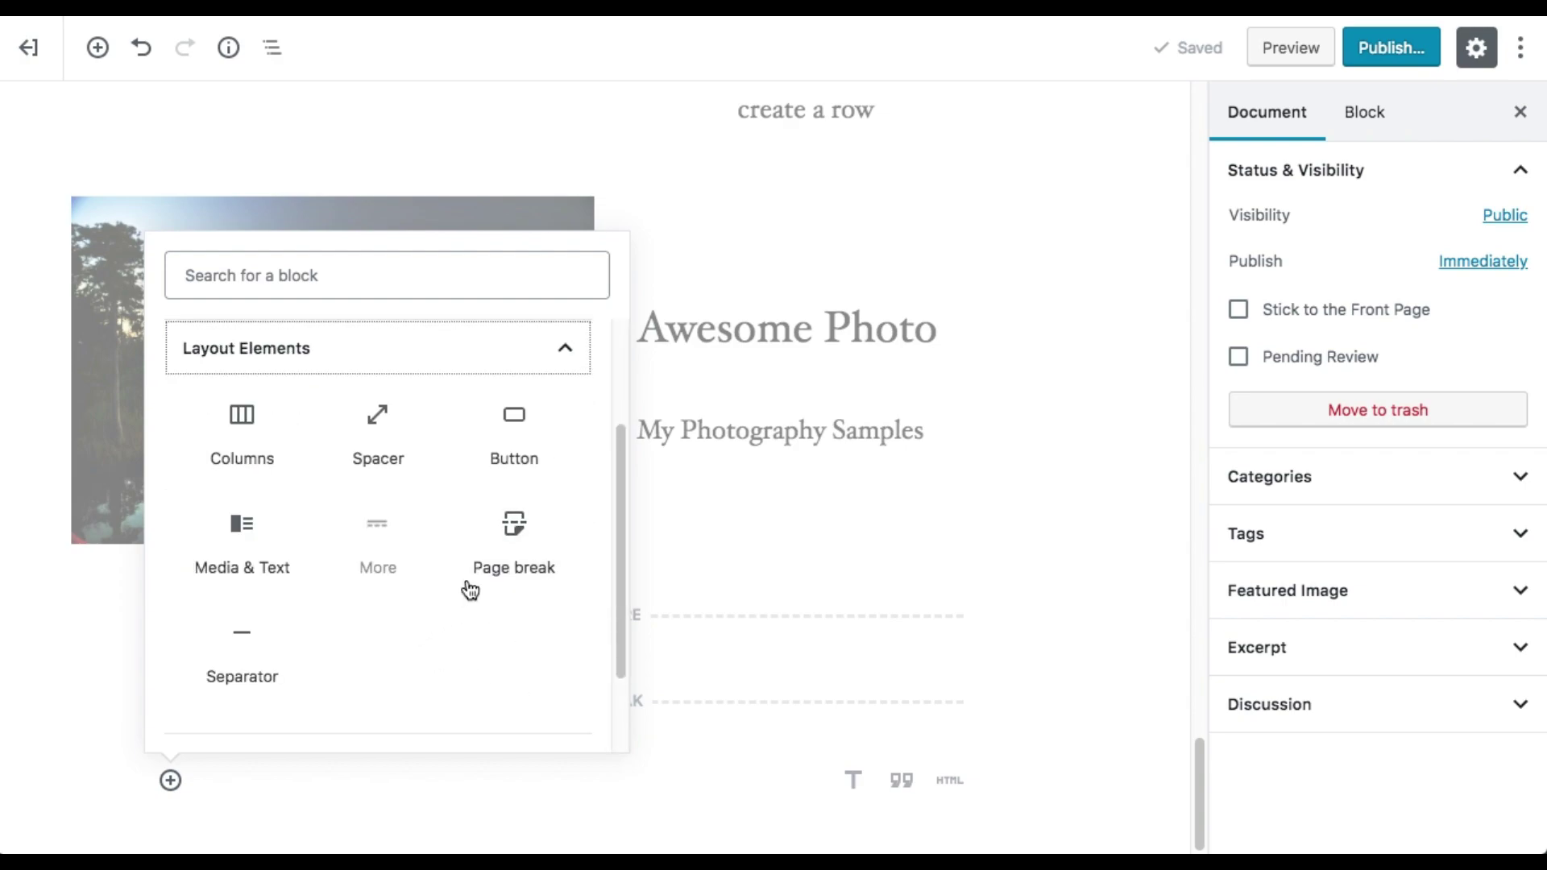
pyautogui.click(542, 435)
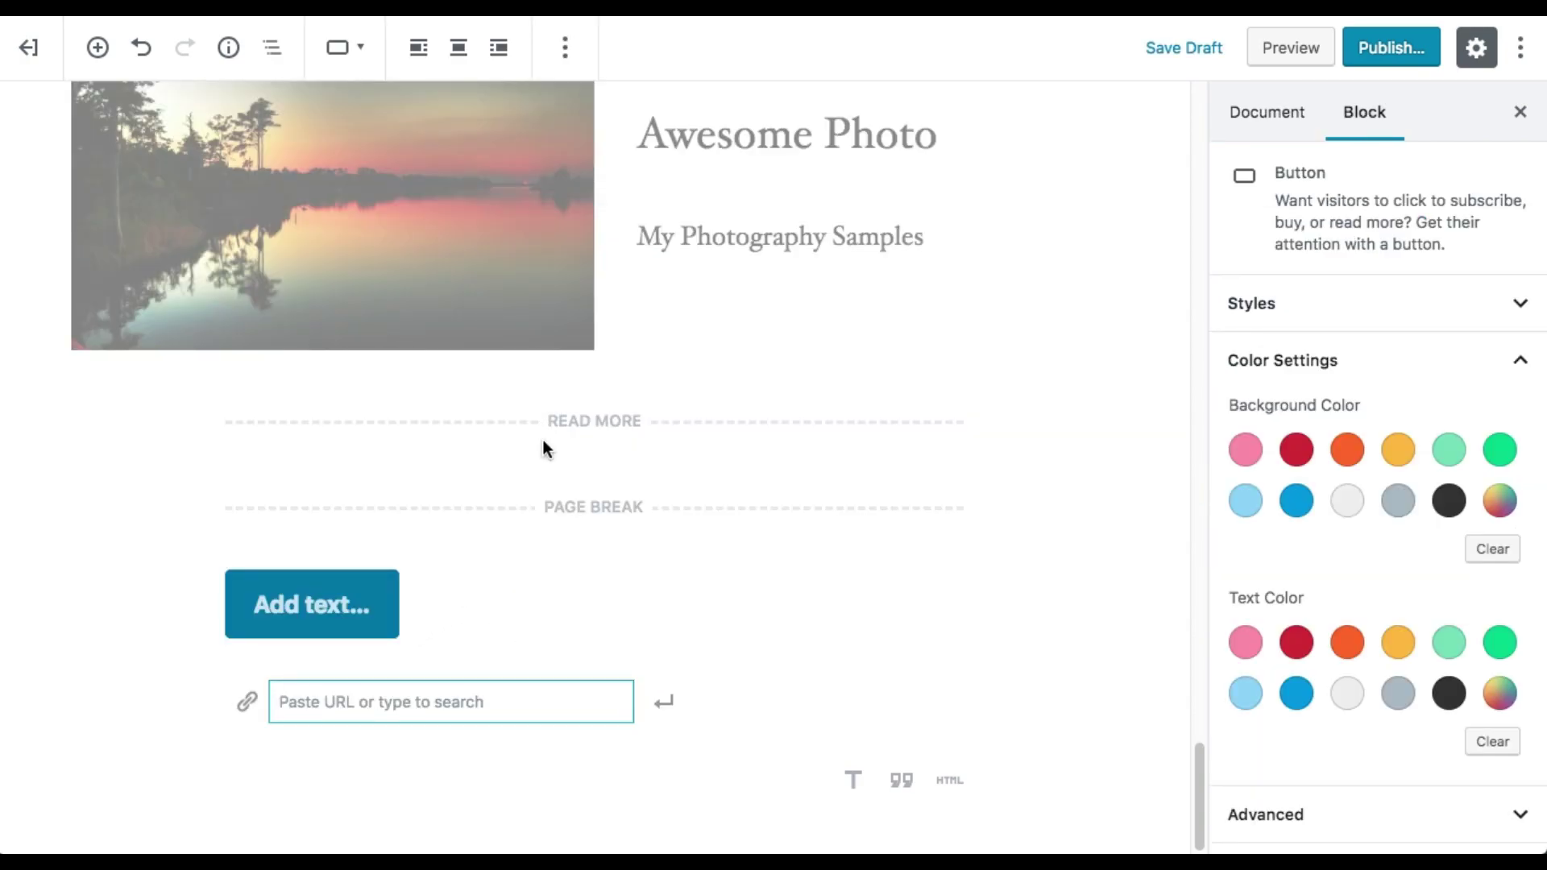
pyautogui.click(335, 594)
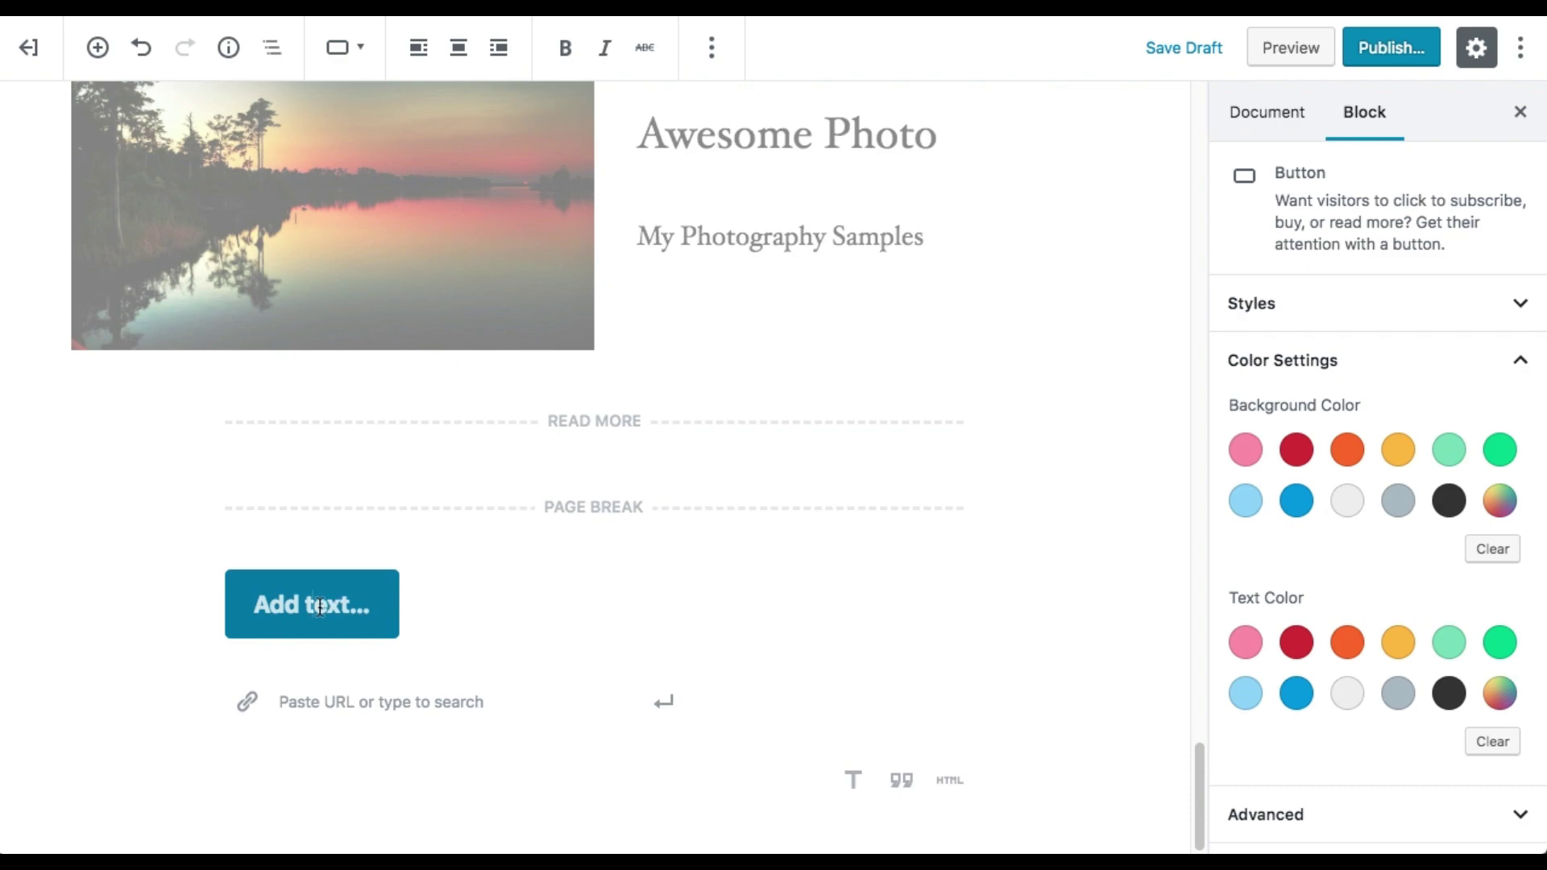
pyautogui.write('D')
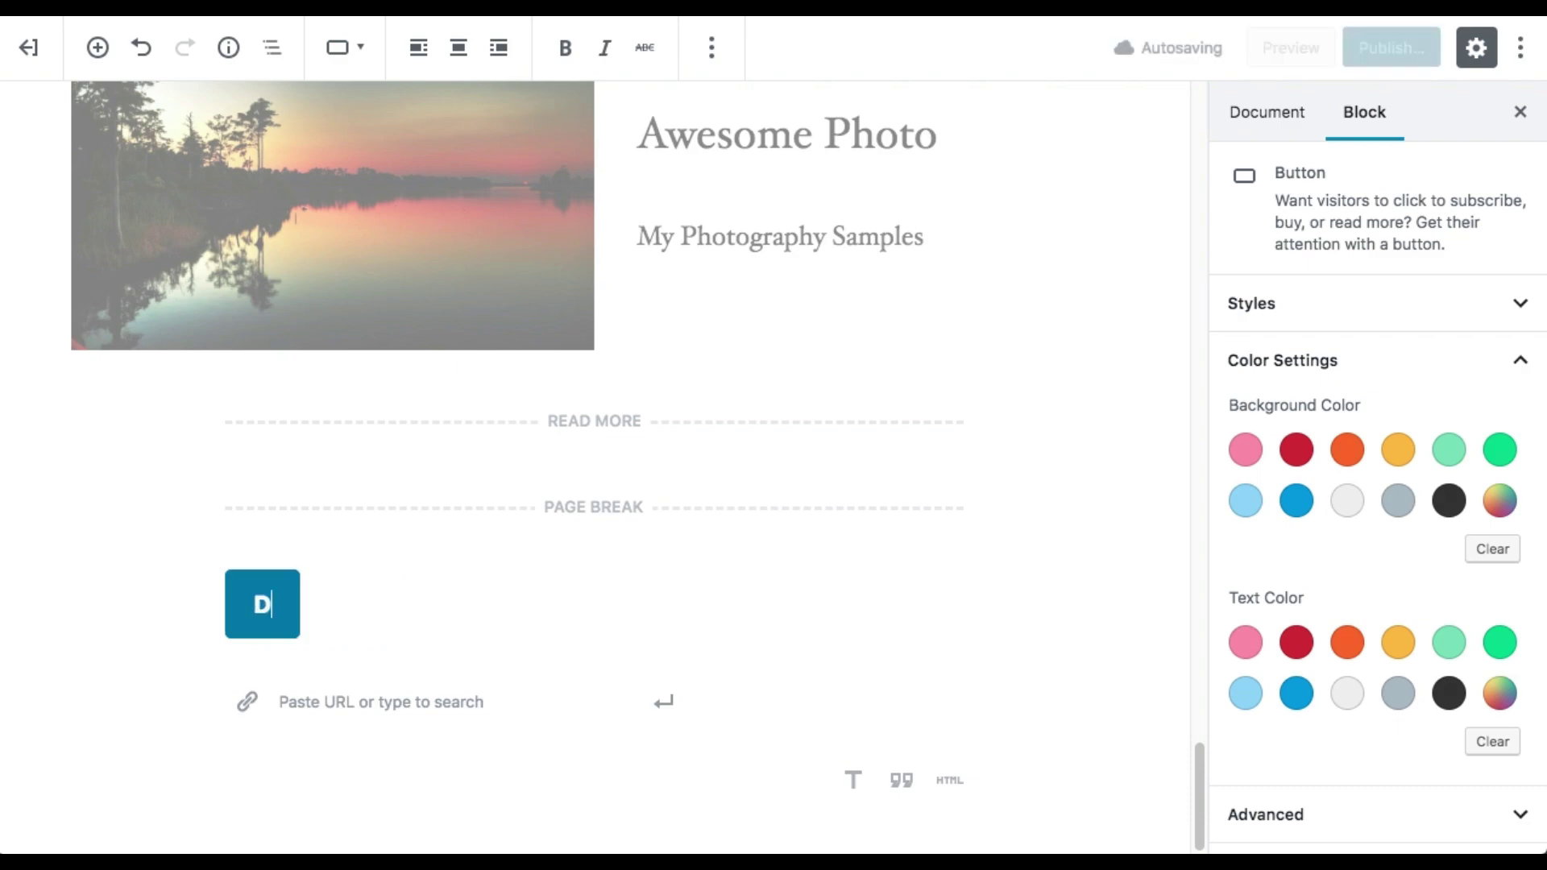
pyautogui.write('elete this')
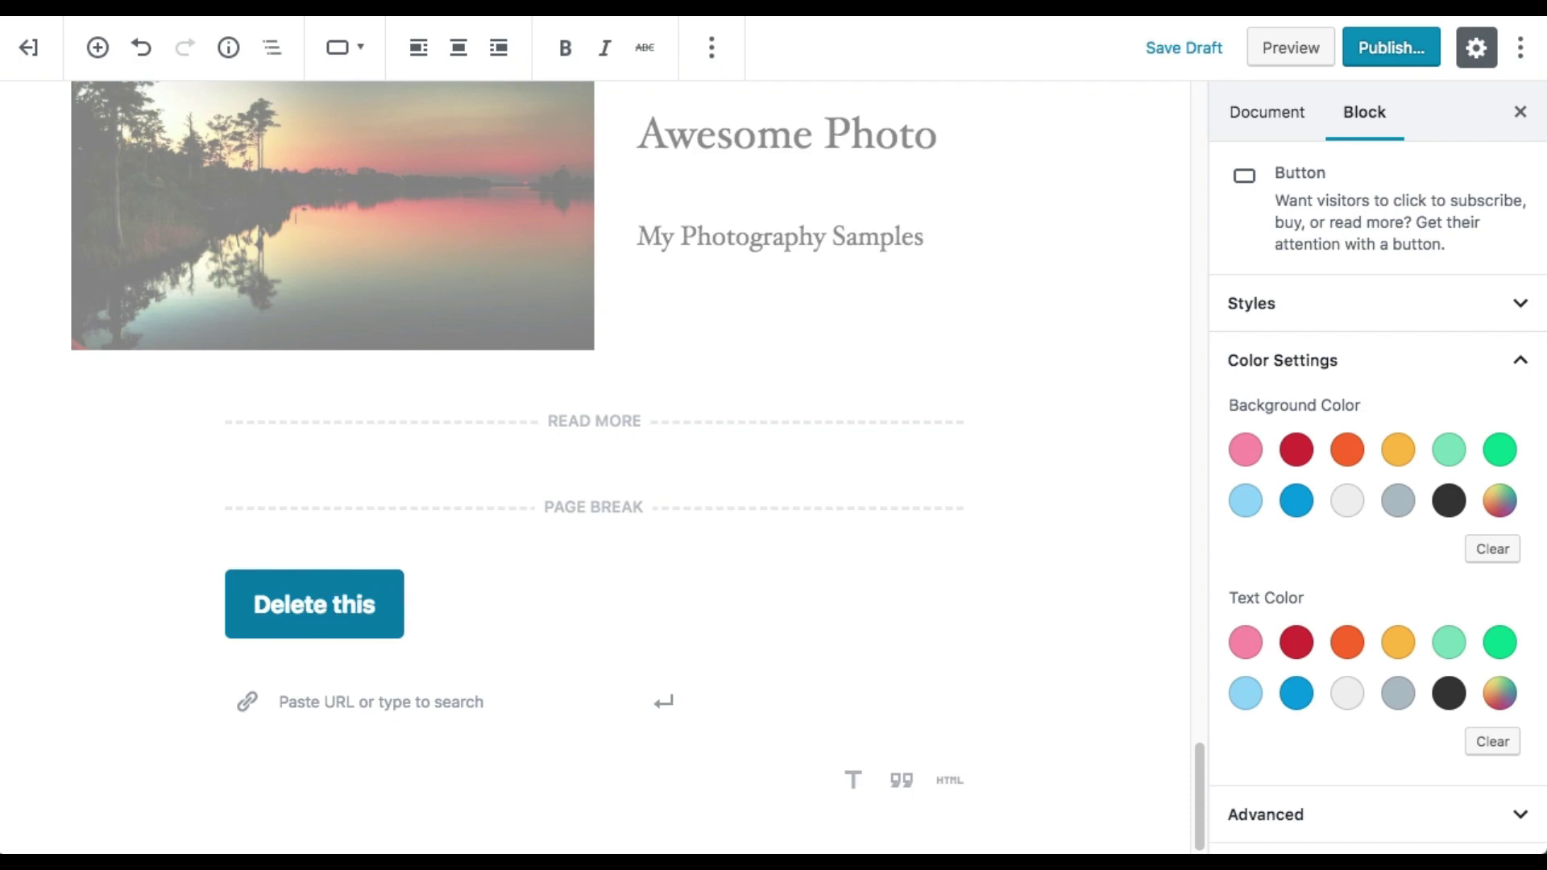
pyautogui.write('!')
# - Give the button a red background color and enter # as its link URL
pyautogui.click(1305, 455)
pyautogui.click(425, 706)
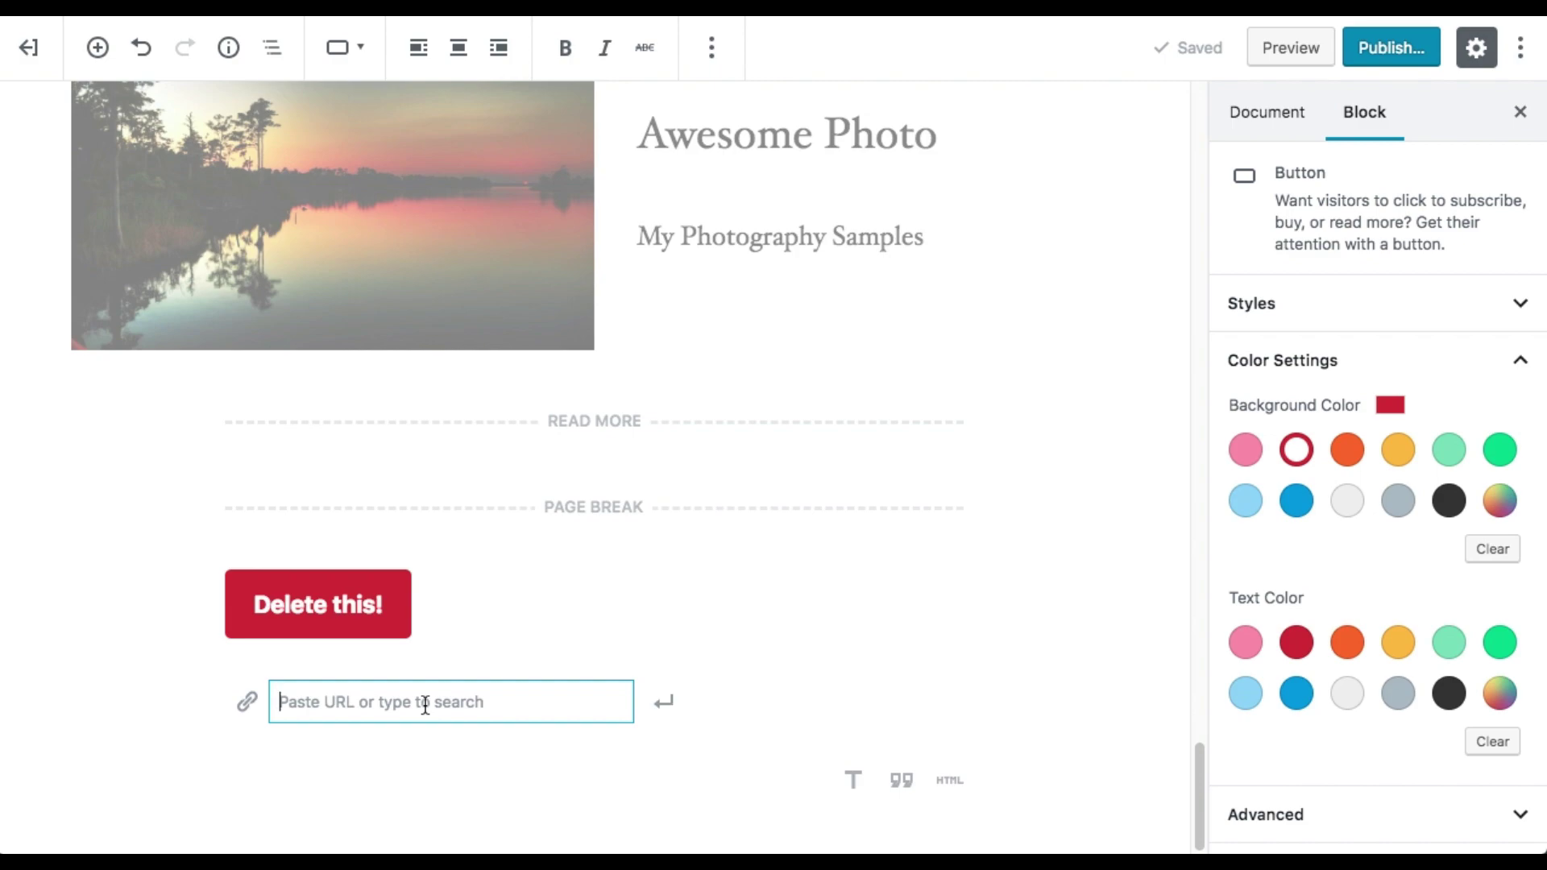
pyautogui.write('#')
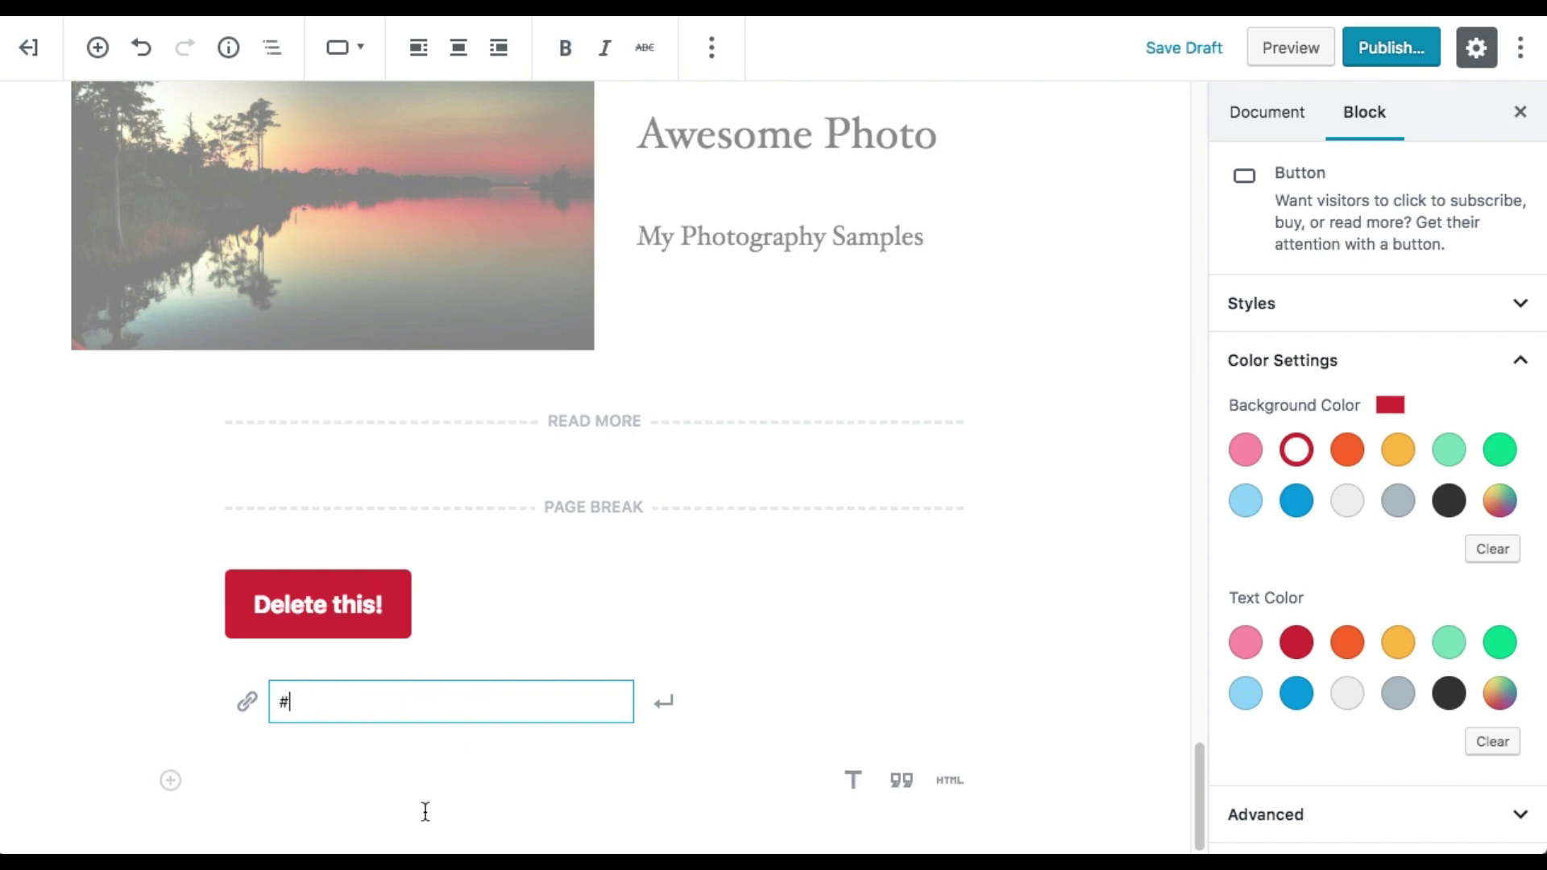
# - Add a Latest Posts block from the Widgets category below the button
pyautogui.click(235, 790)
pyautogui.click(169, 735)
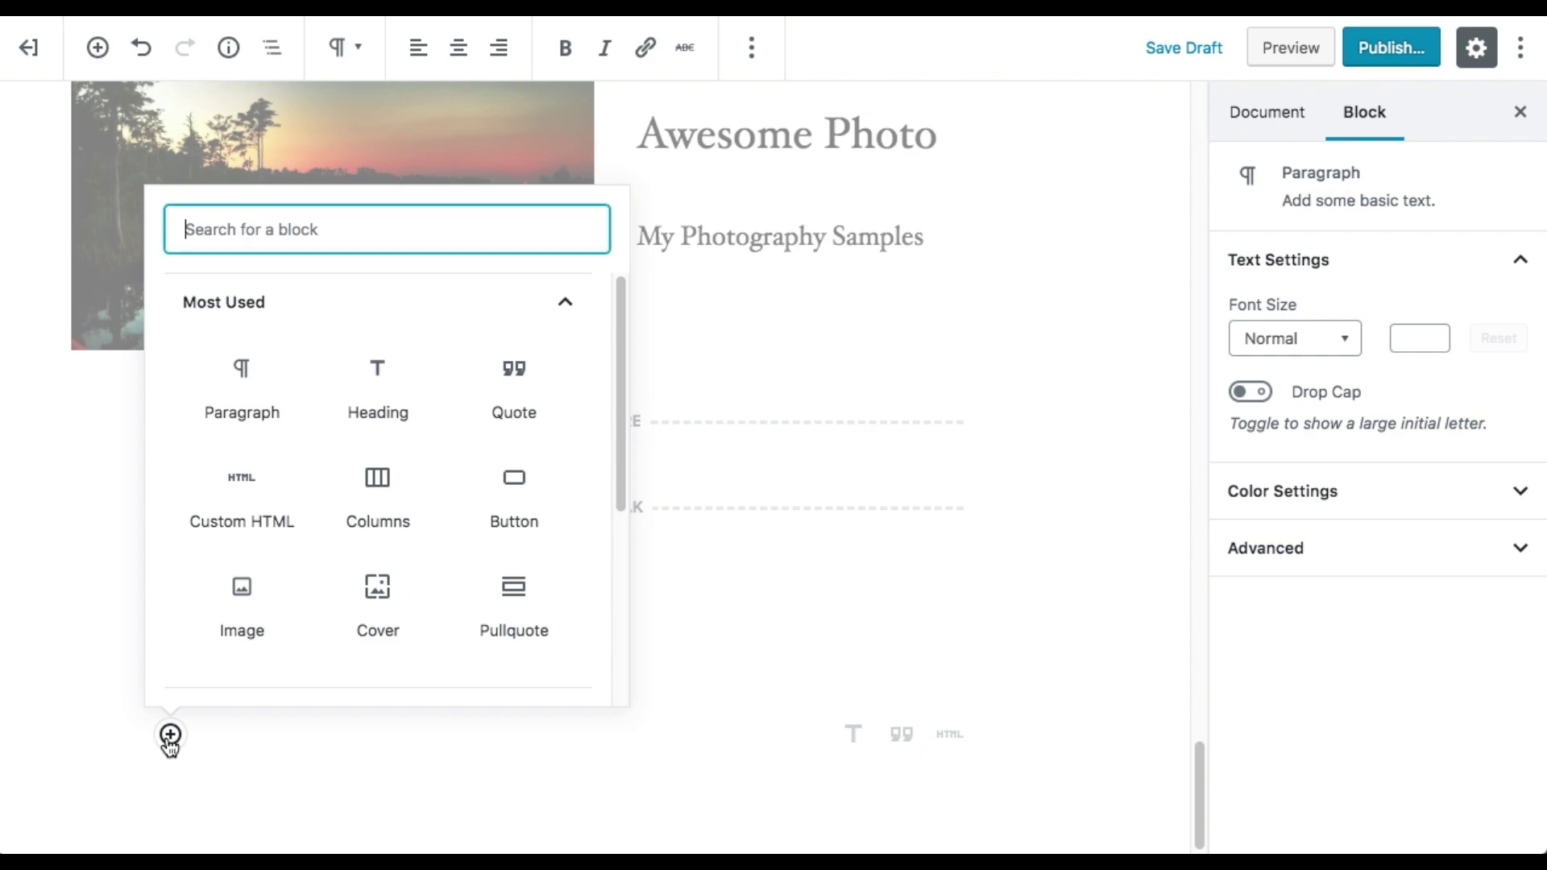
pyautogui.click(558, 327)
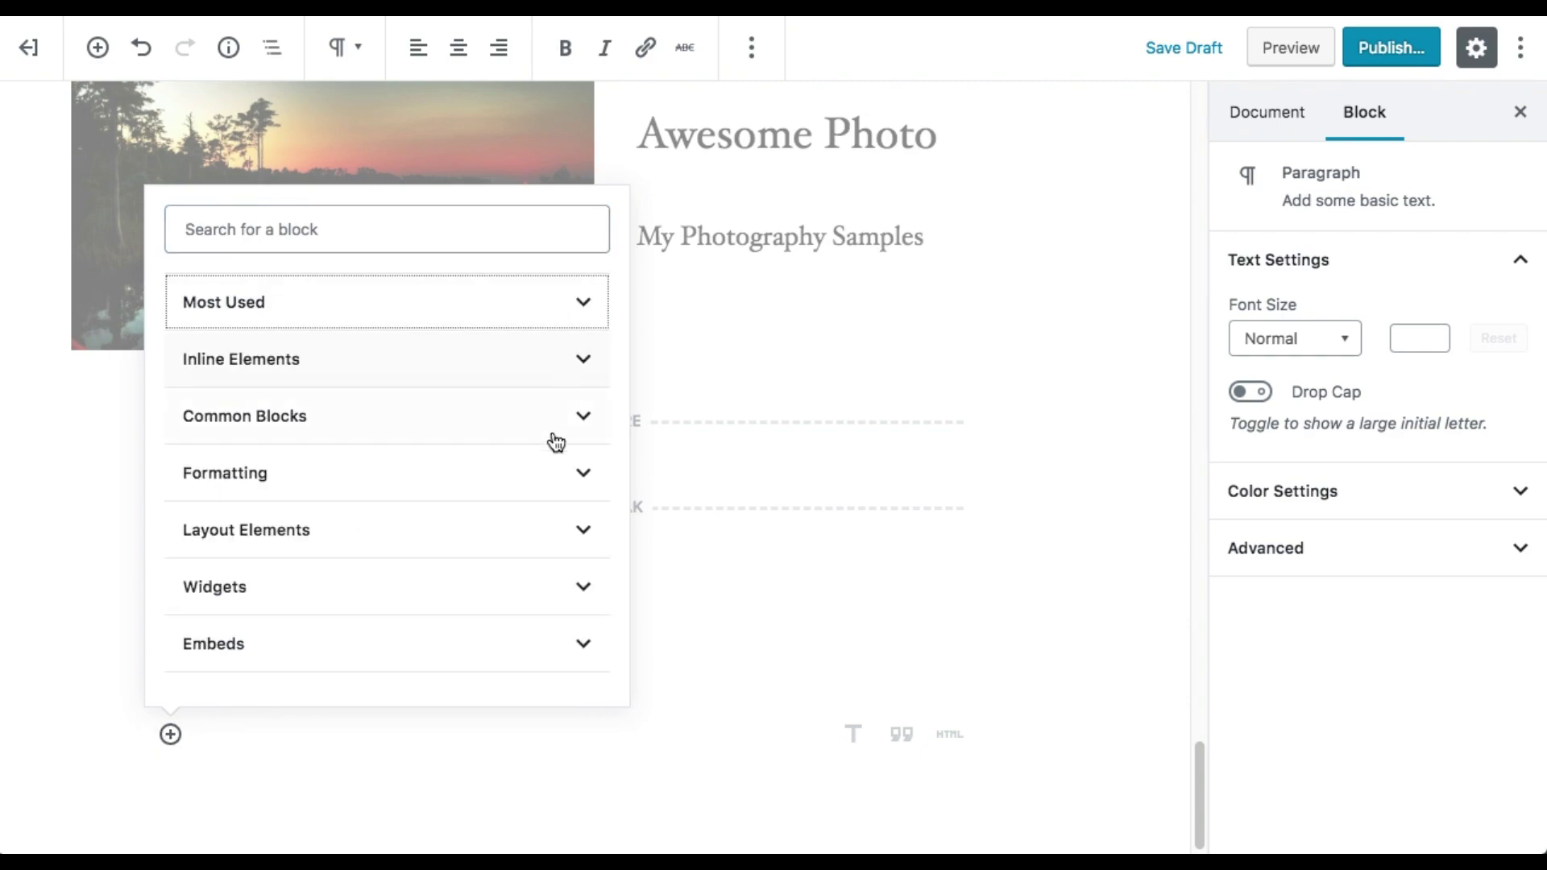
pyautogui.click(580, 533)
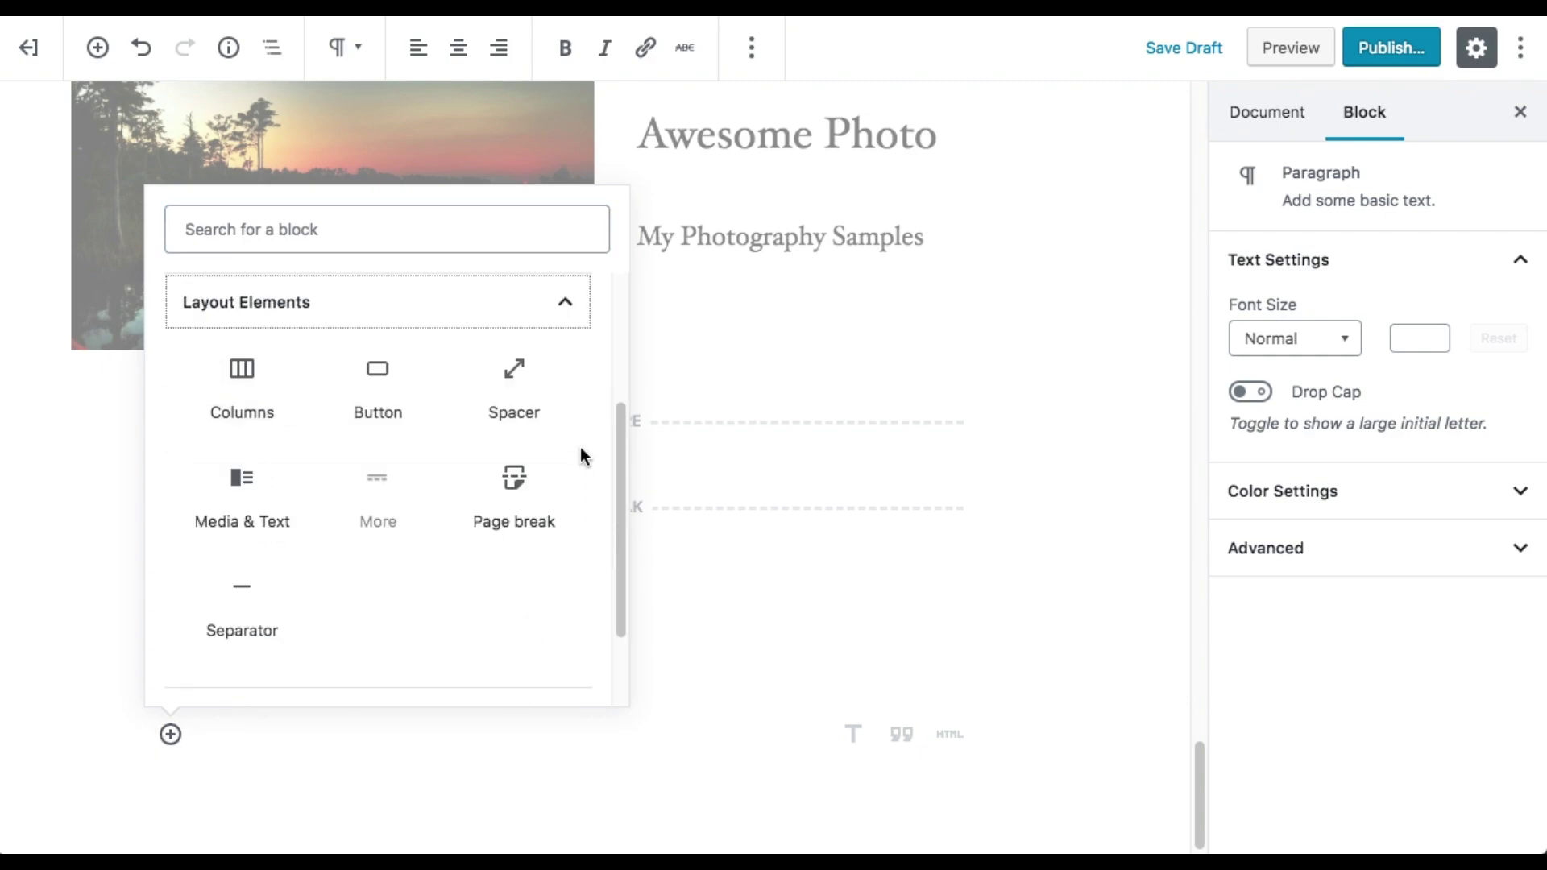
pyautogui.click(563, 323)
pyautogui.click(572, 596)
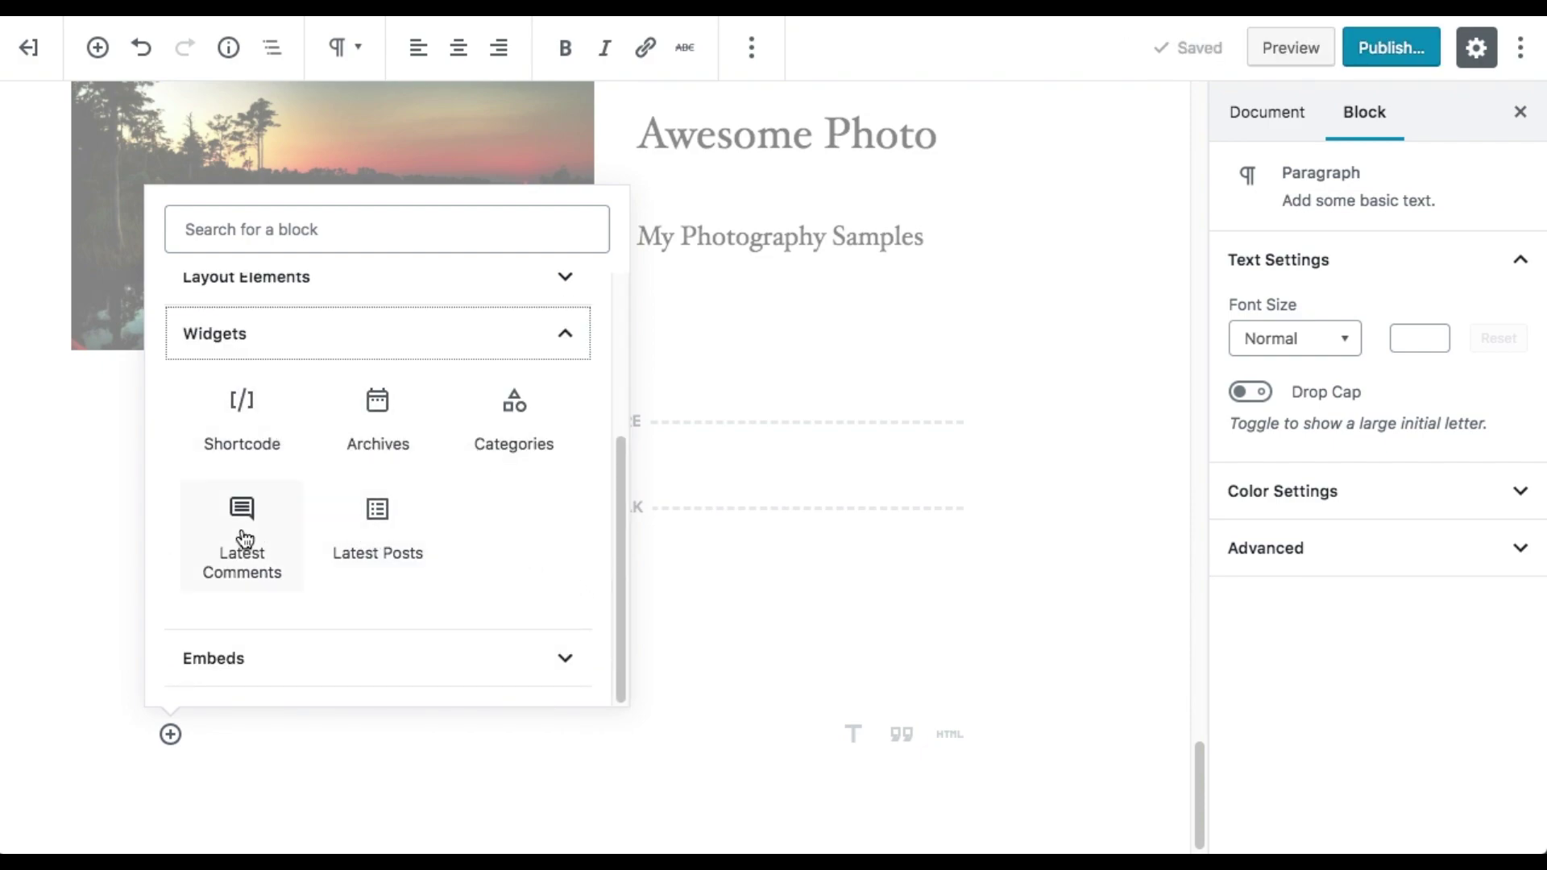
pyautogui.click(391, 530)
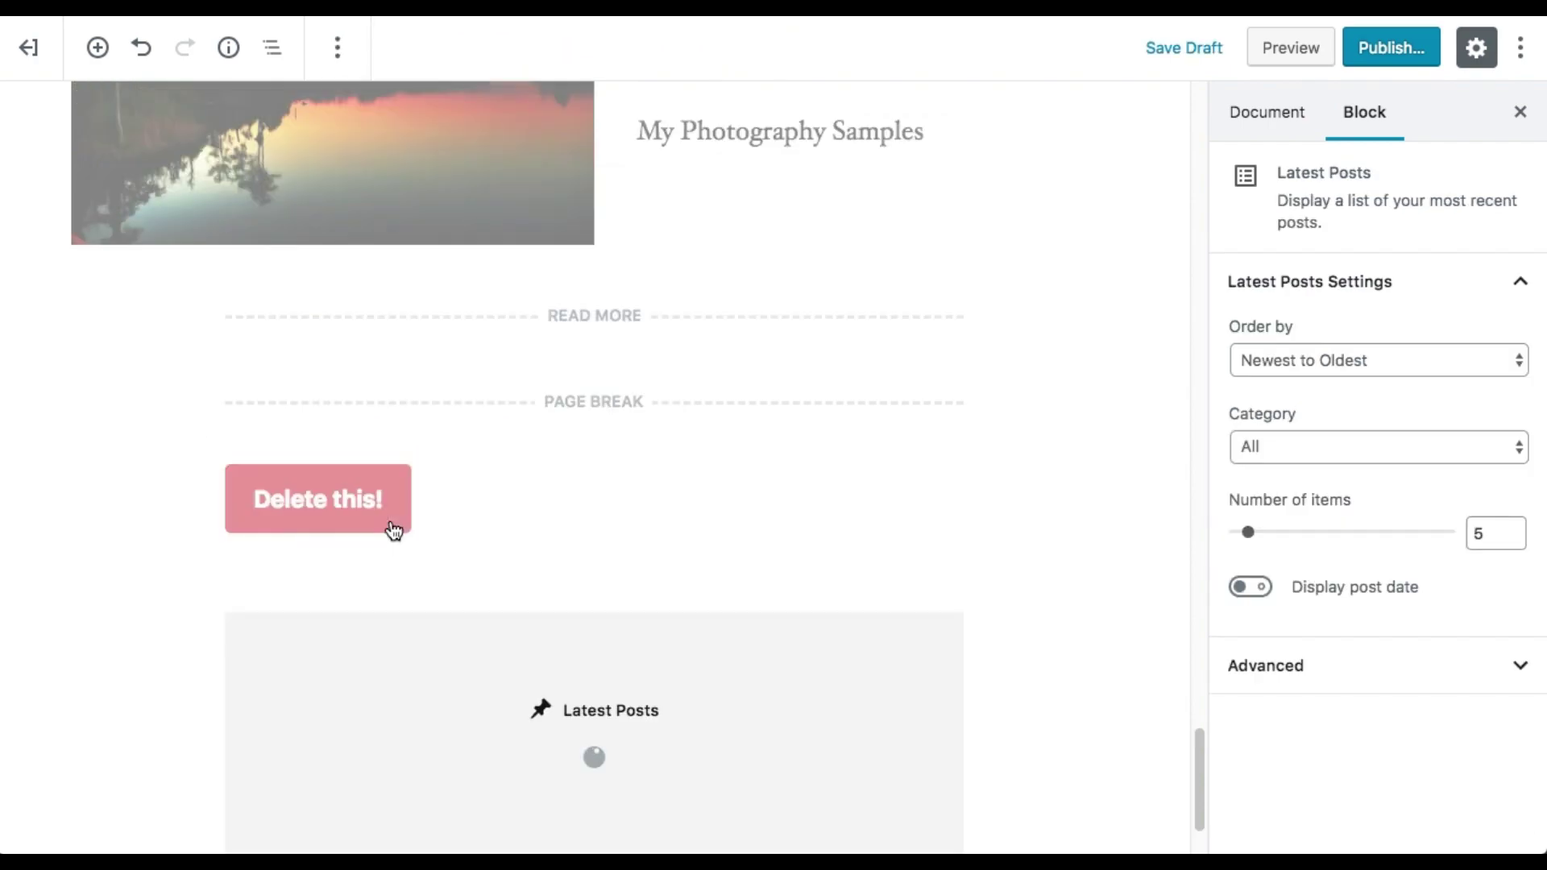
pyautogui.scroll(-2, 698, 739)
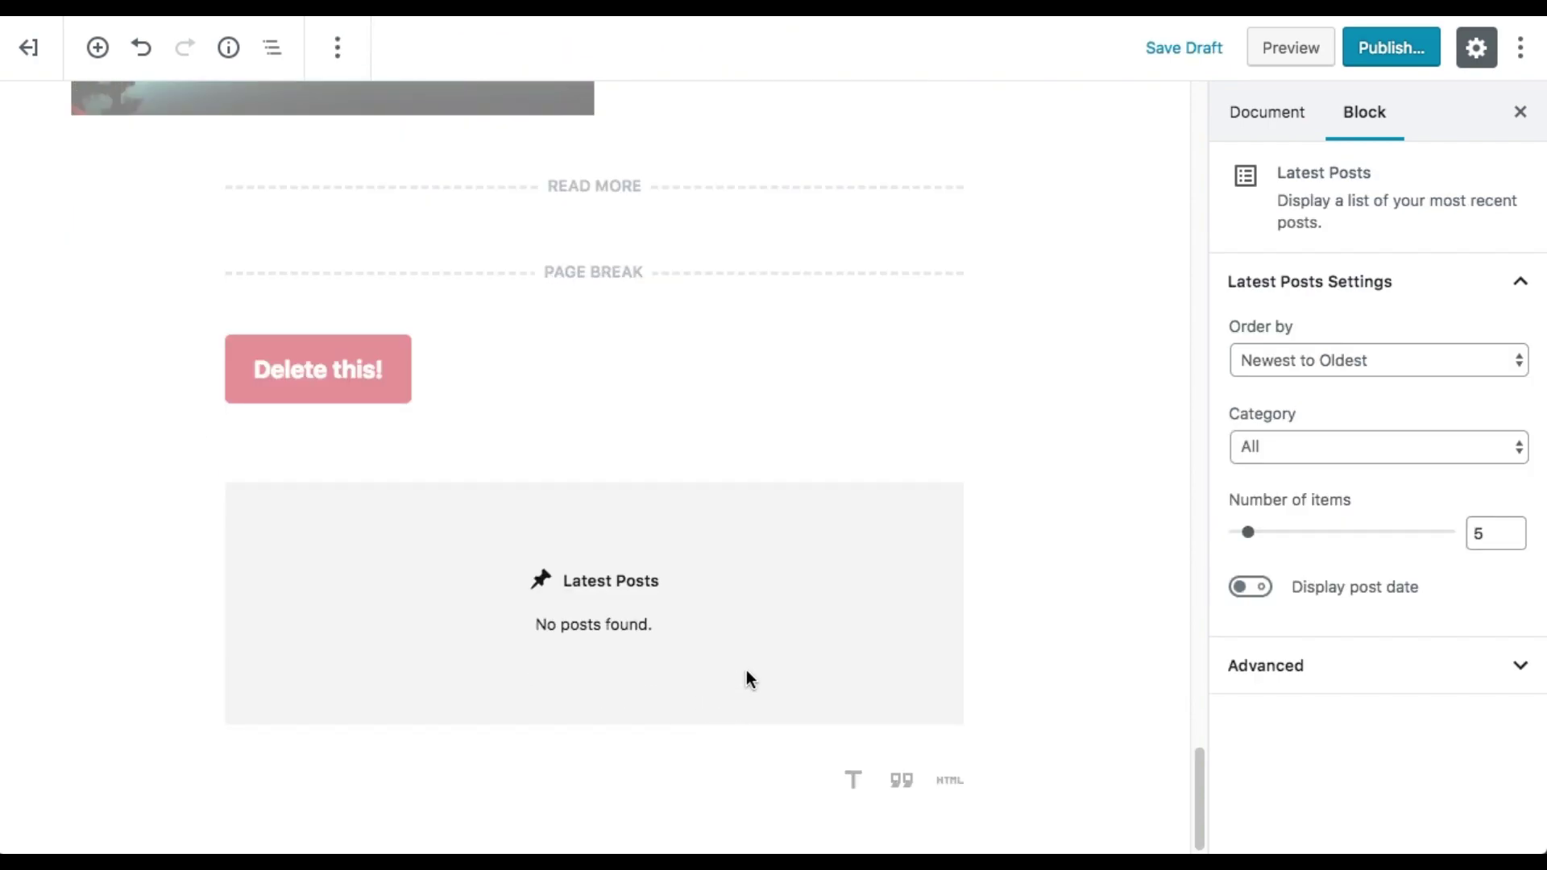
# - Remove the Latest Posts block from the post
pyautogui.click(341, 55)
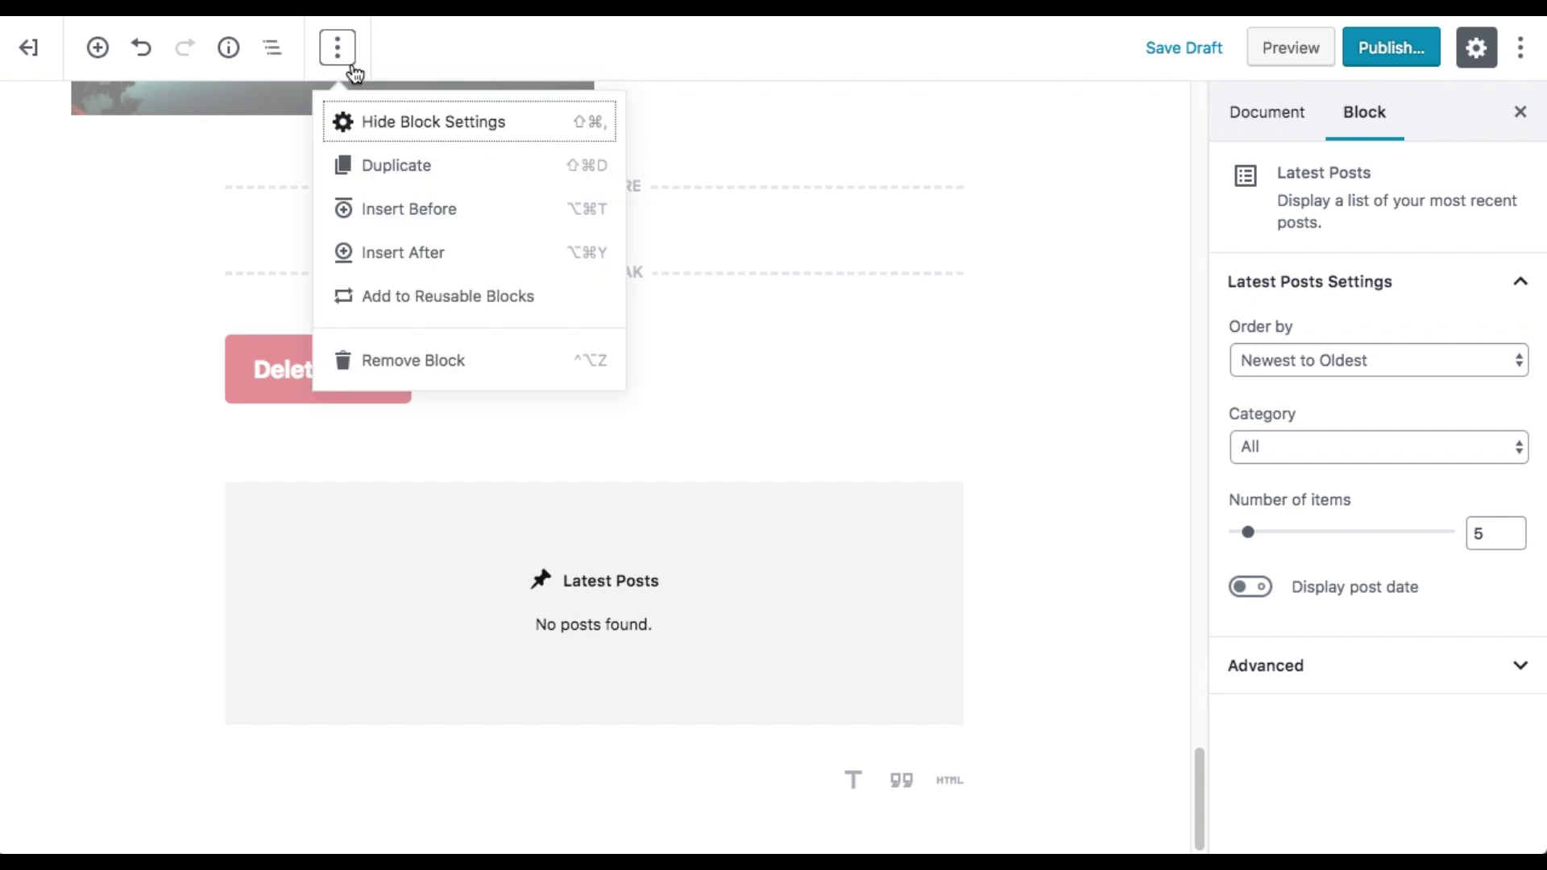
pyautogui.click(439, 359)
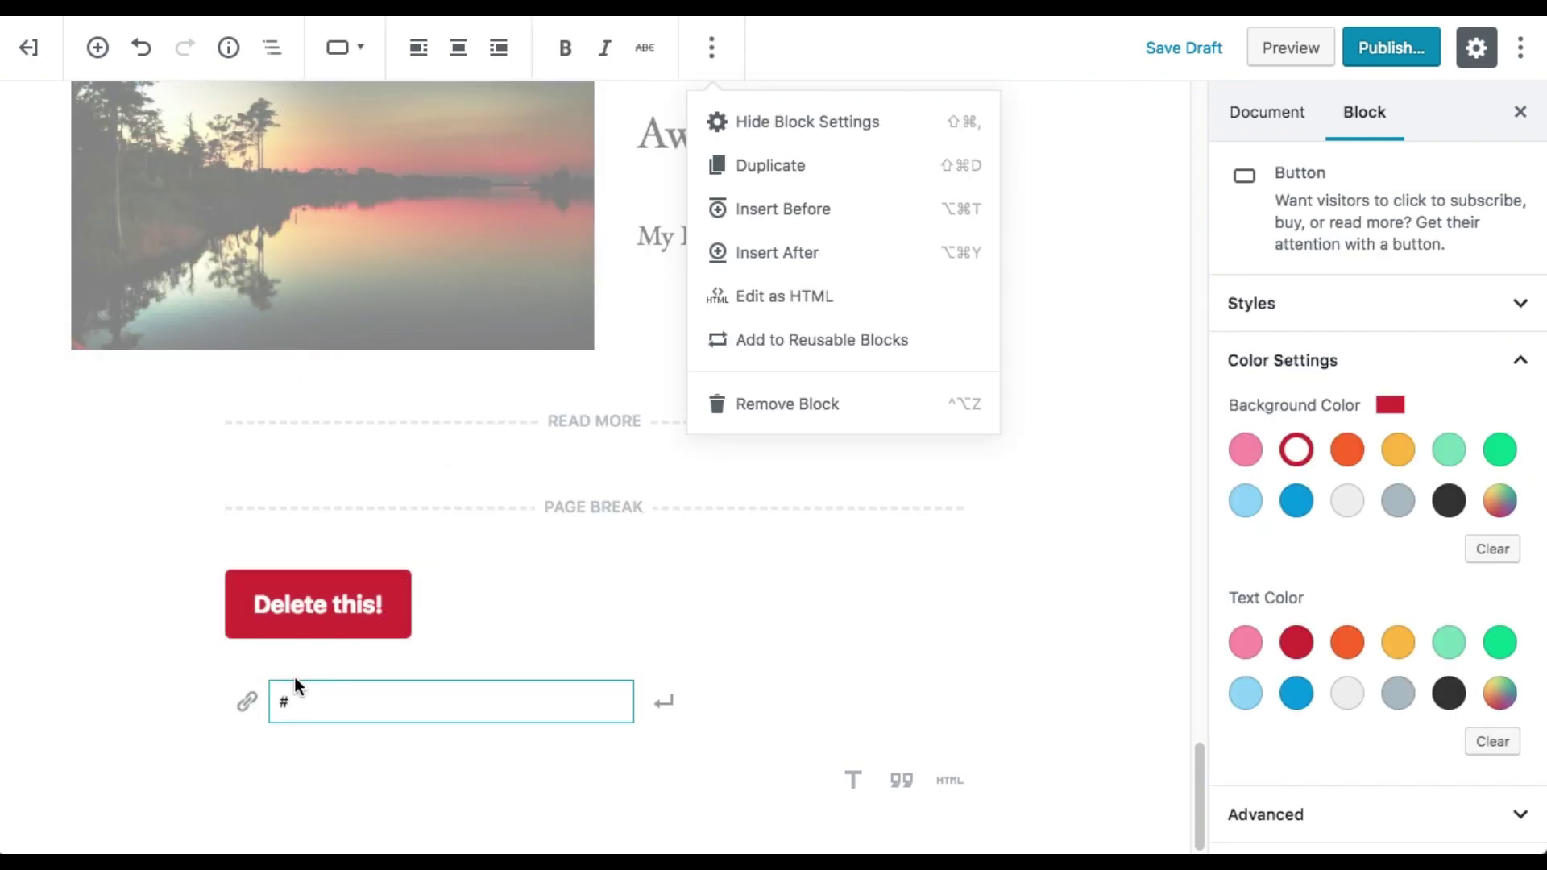
# - Add a YouTube block from the Embeds category below the "Delete this!" button
pyautogui.click(170, 780)
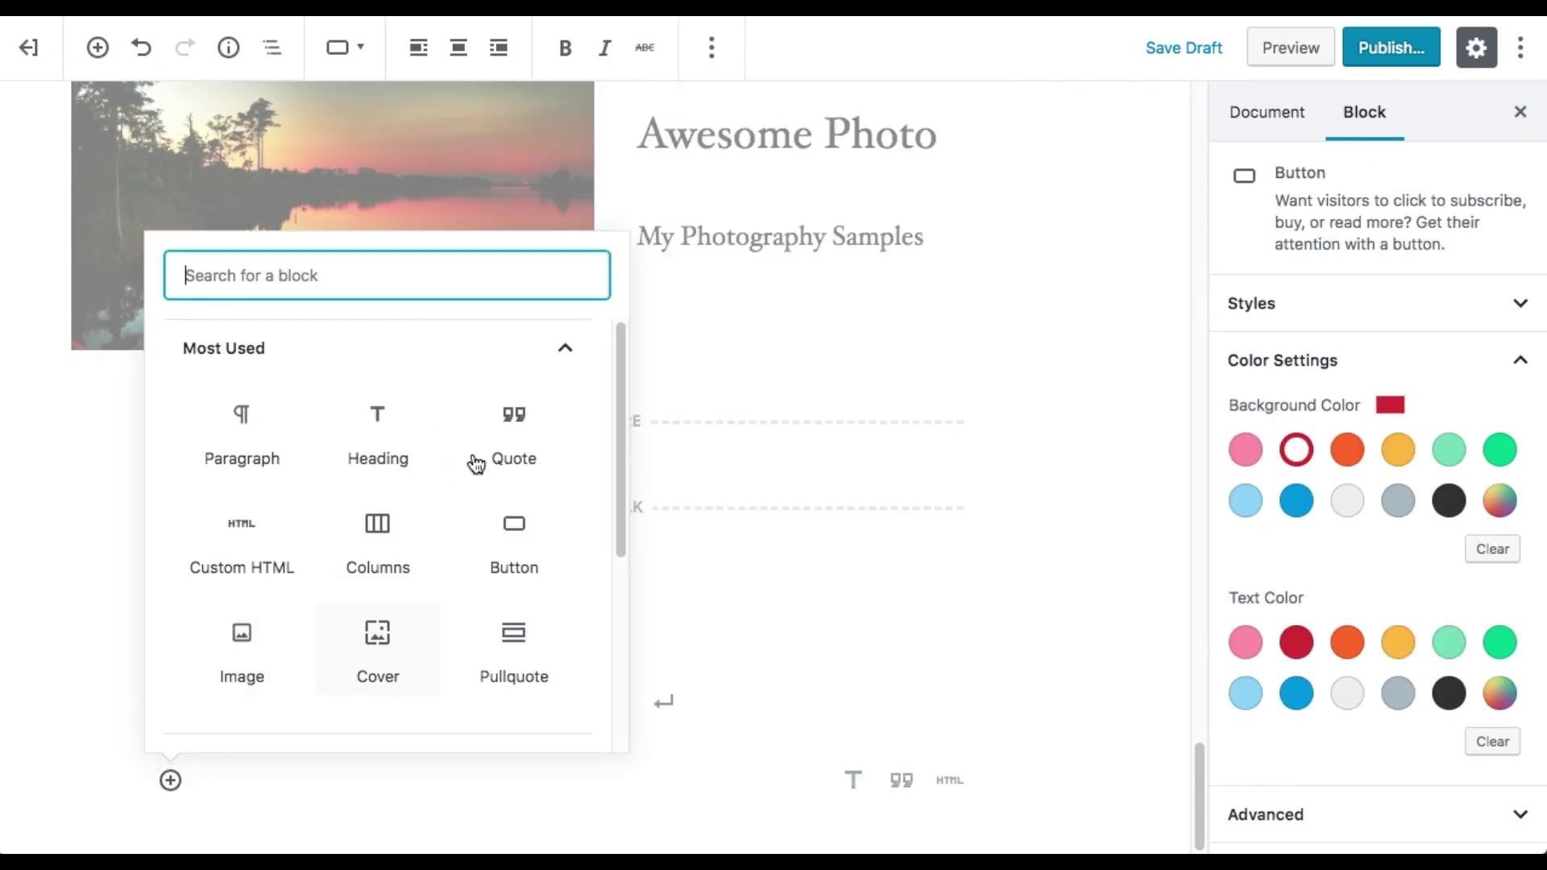
pyautogui.click(580, 352)
pyautogui.click(554, 594)
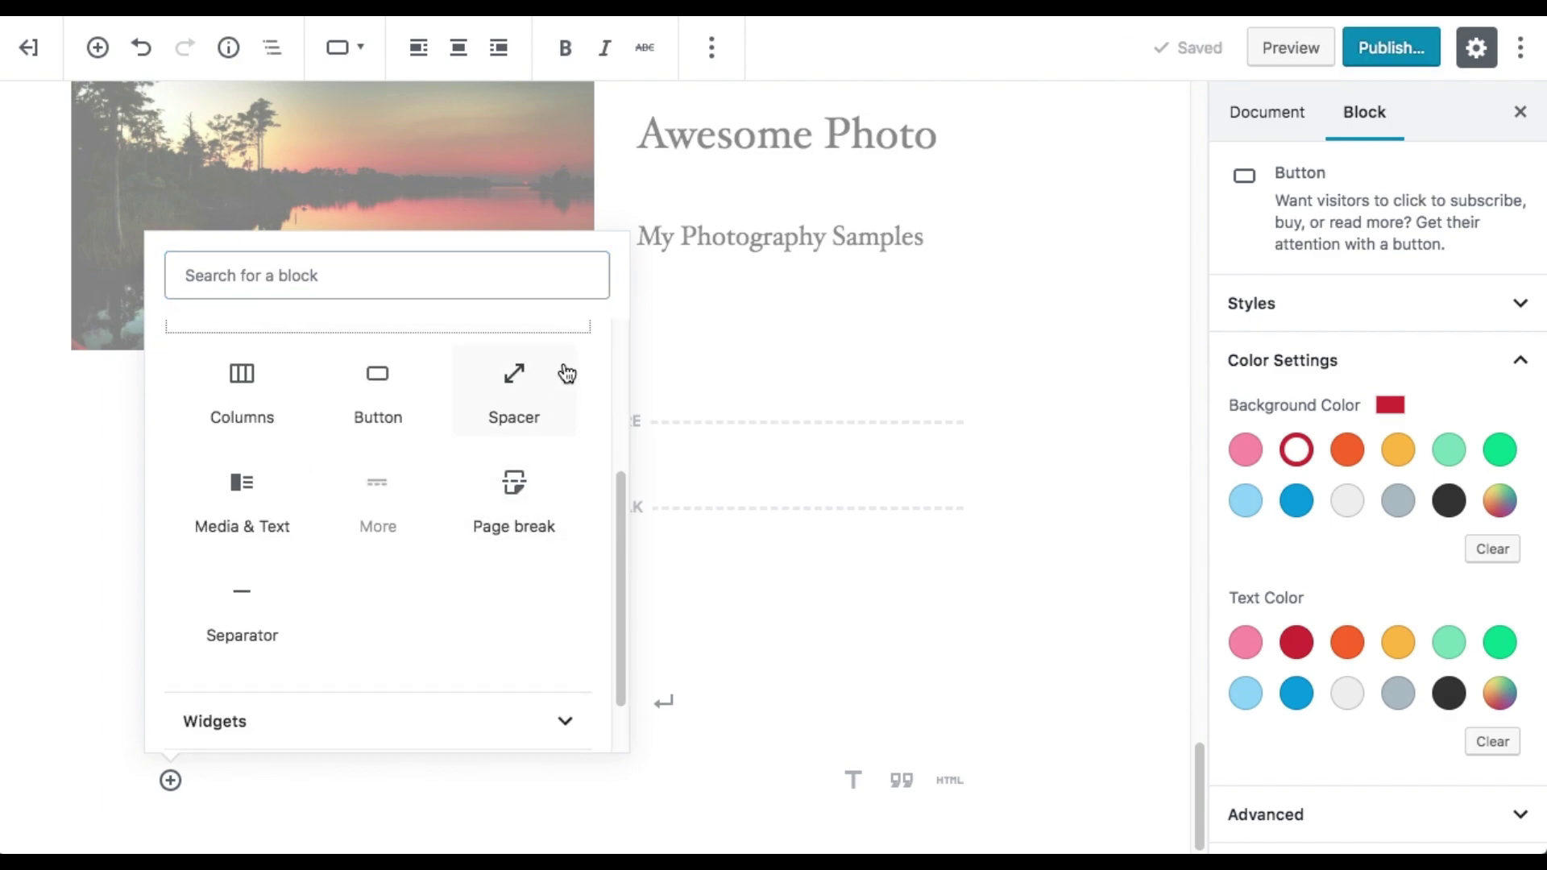
pyautogui.click(572, 336)
pyautogui.click(544, 640)
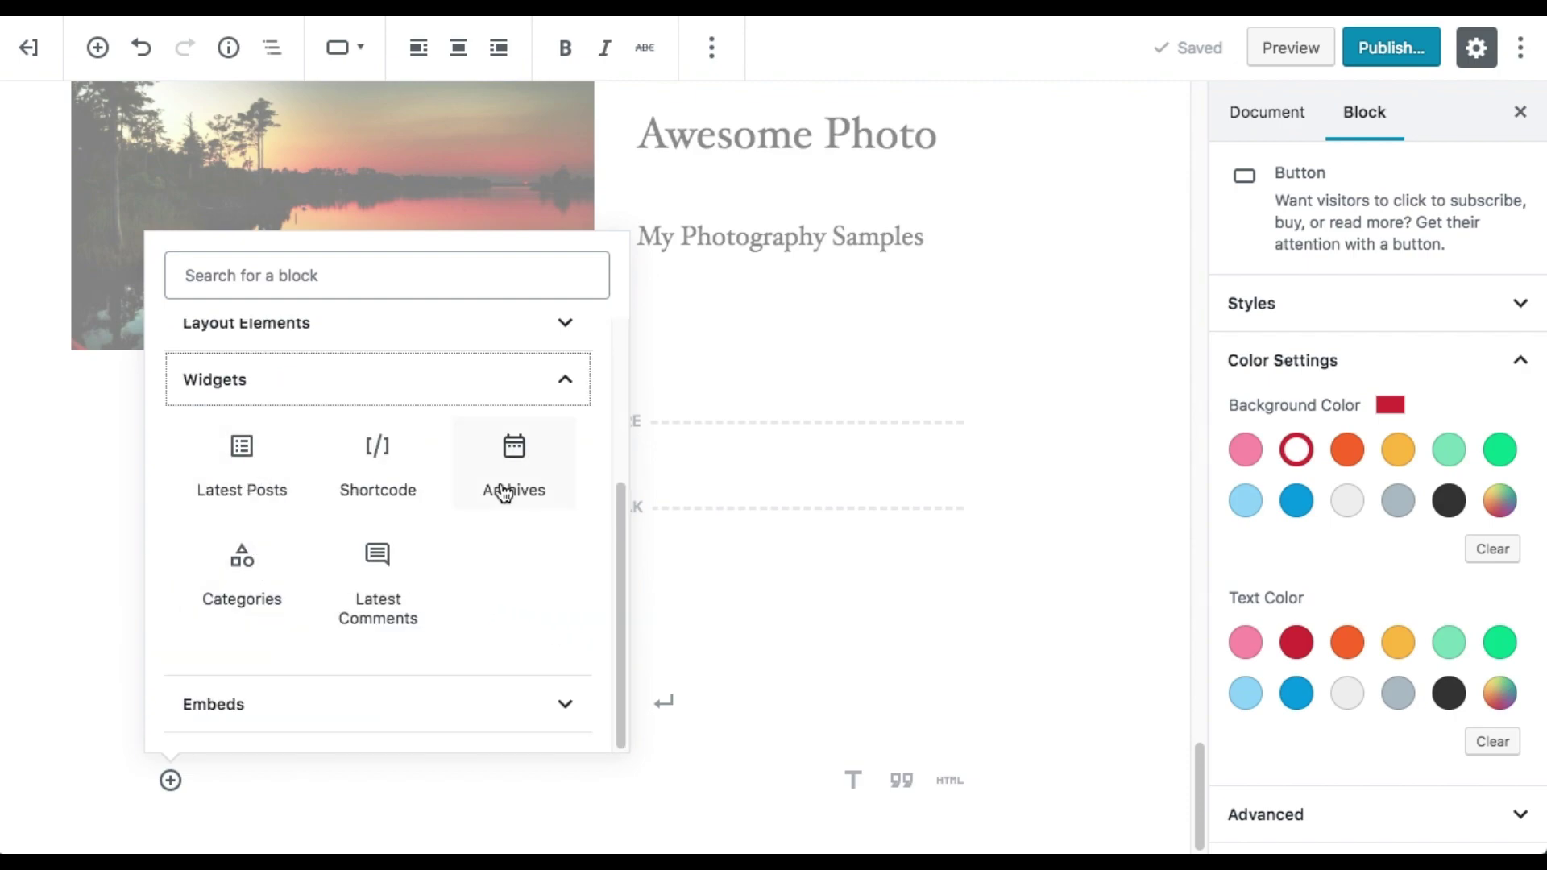
pyautogui.click(555, 399)
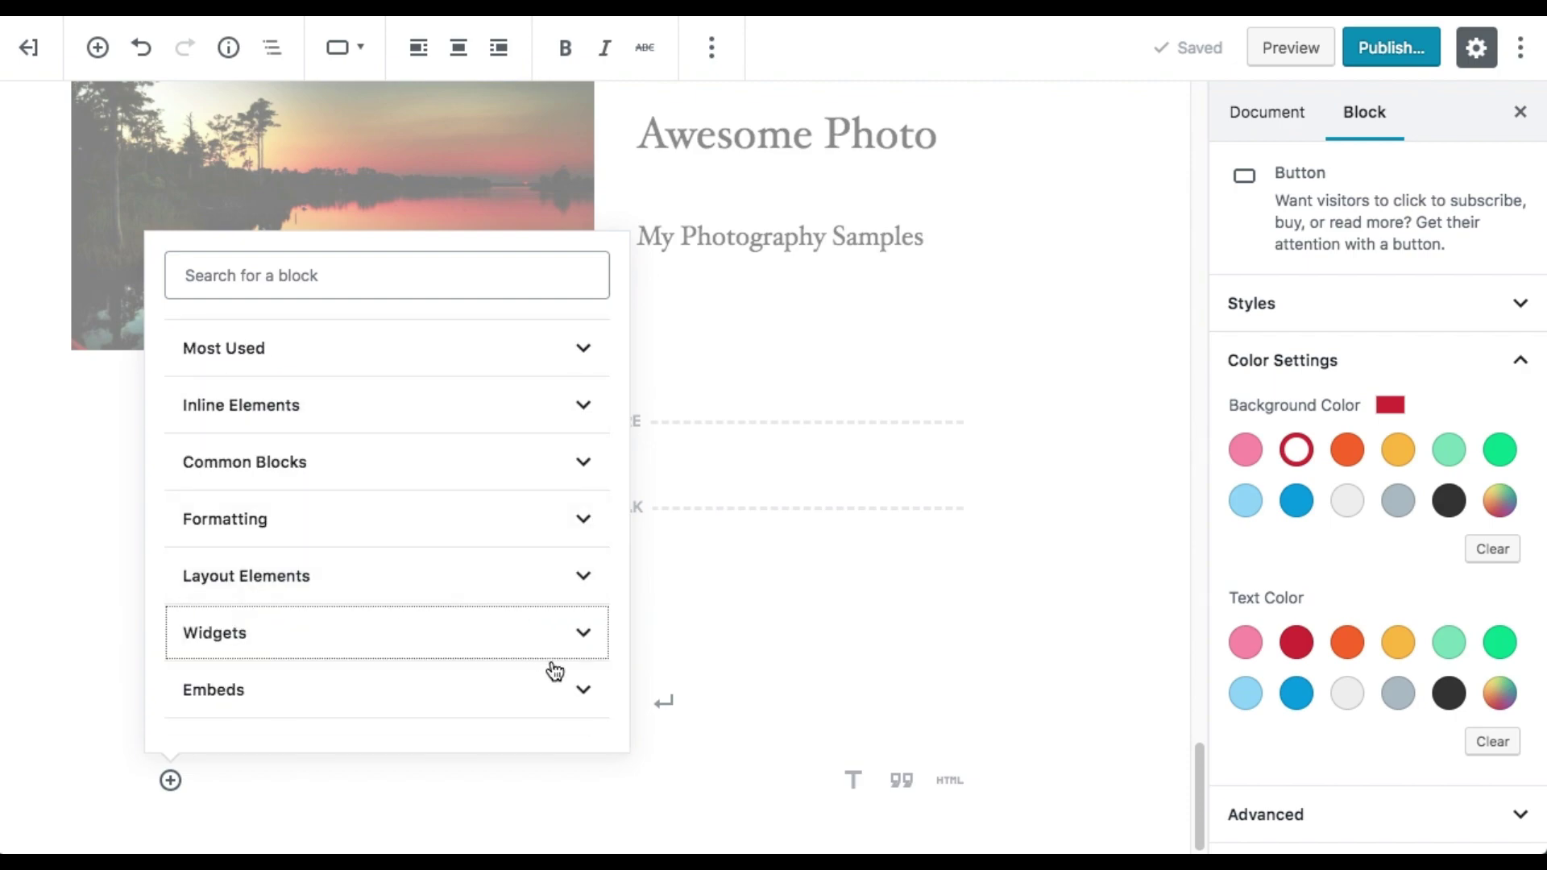
pyautogui.click(578, 691)
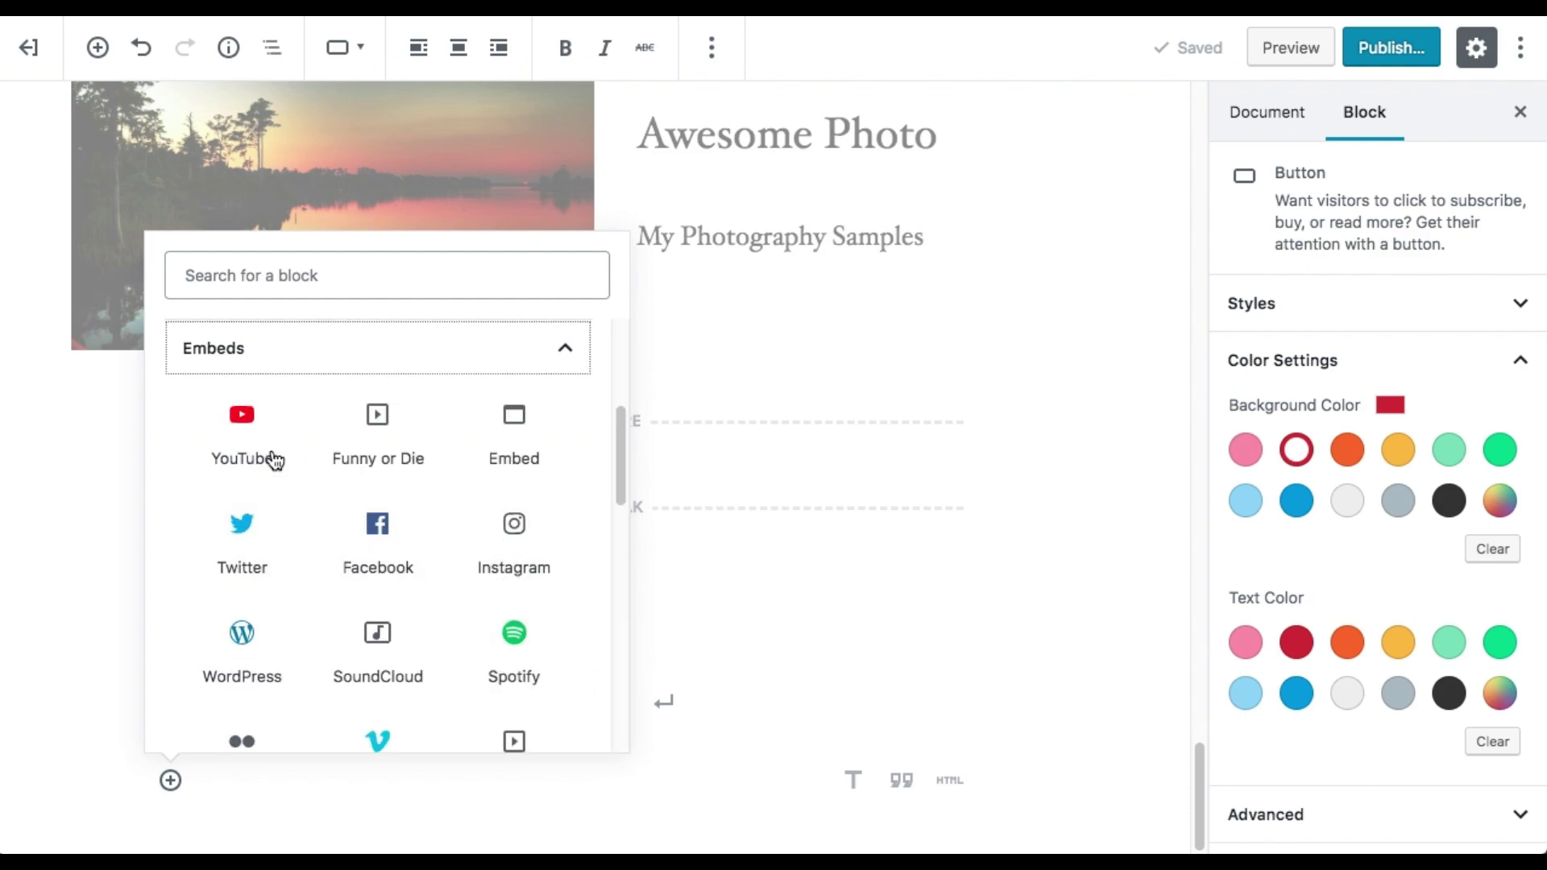
pyautogui.click(242, 431)
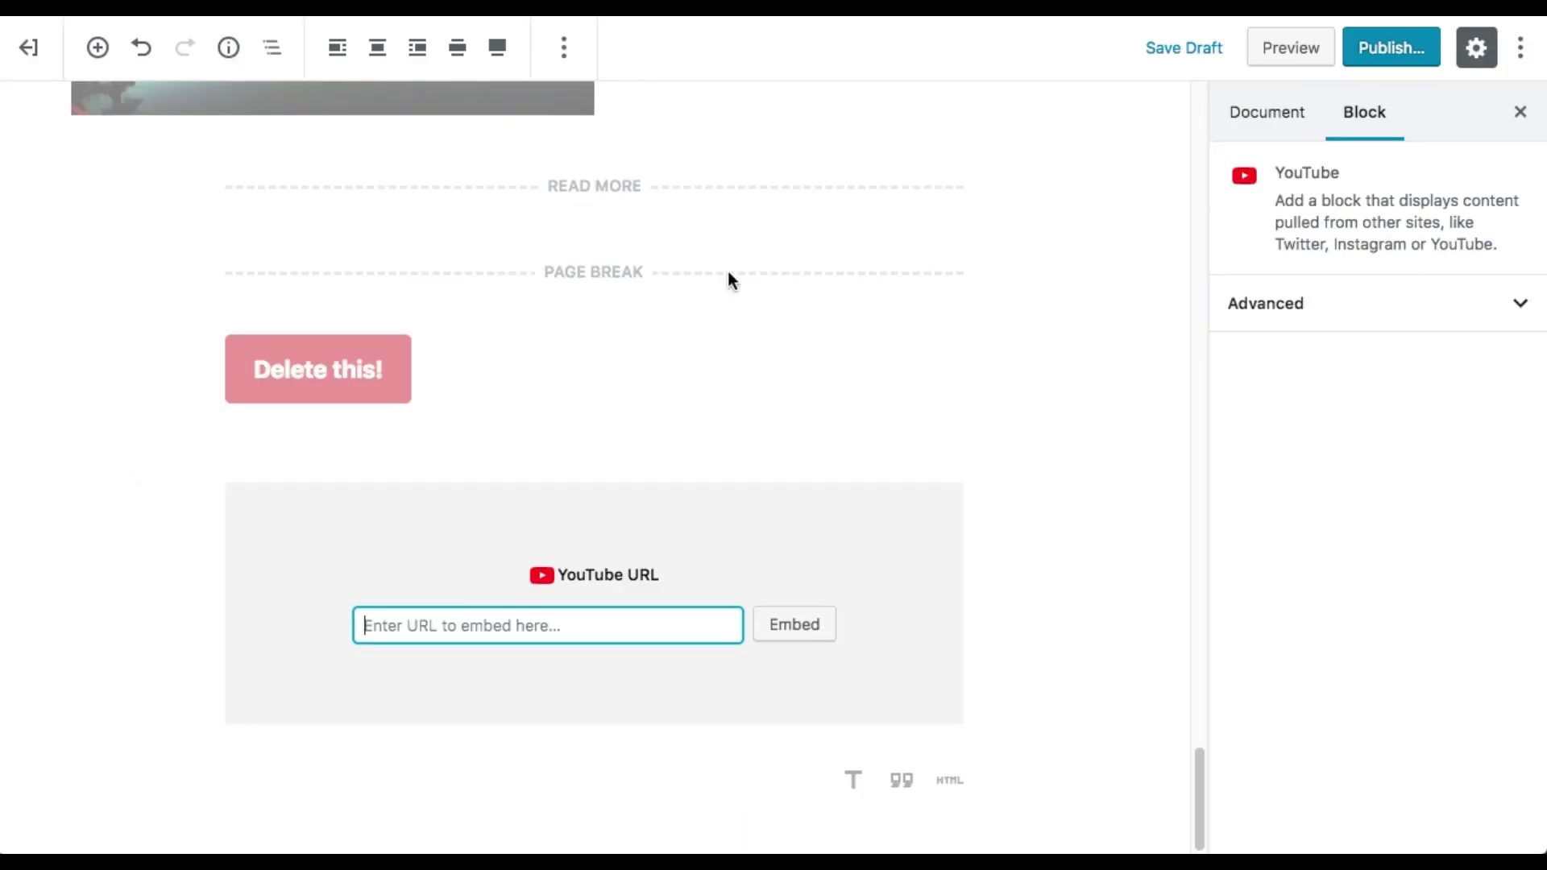
pyautogui.press('super+v')
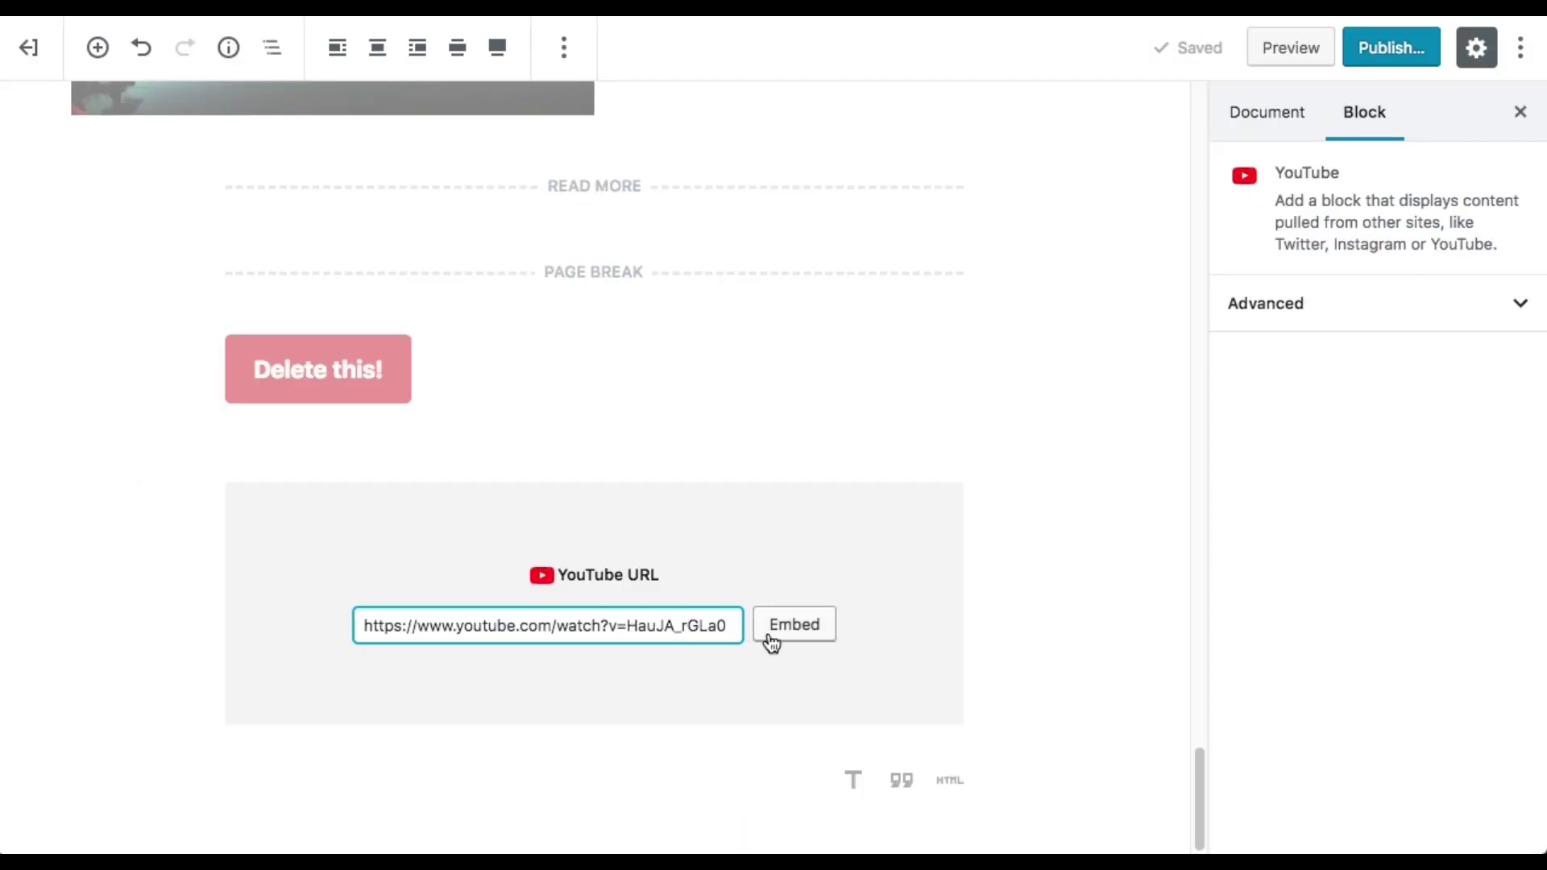
pyautogui.click(789, 627)
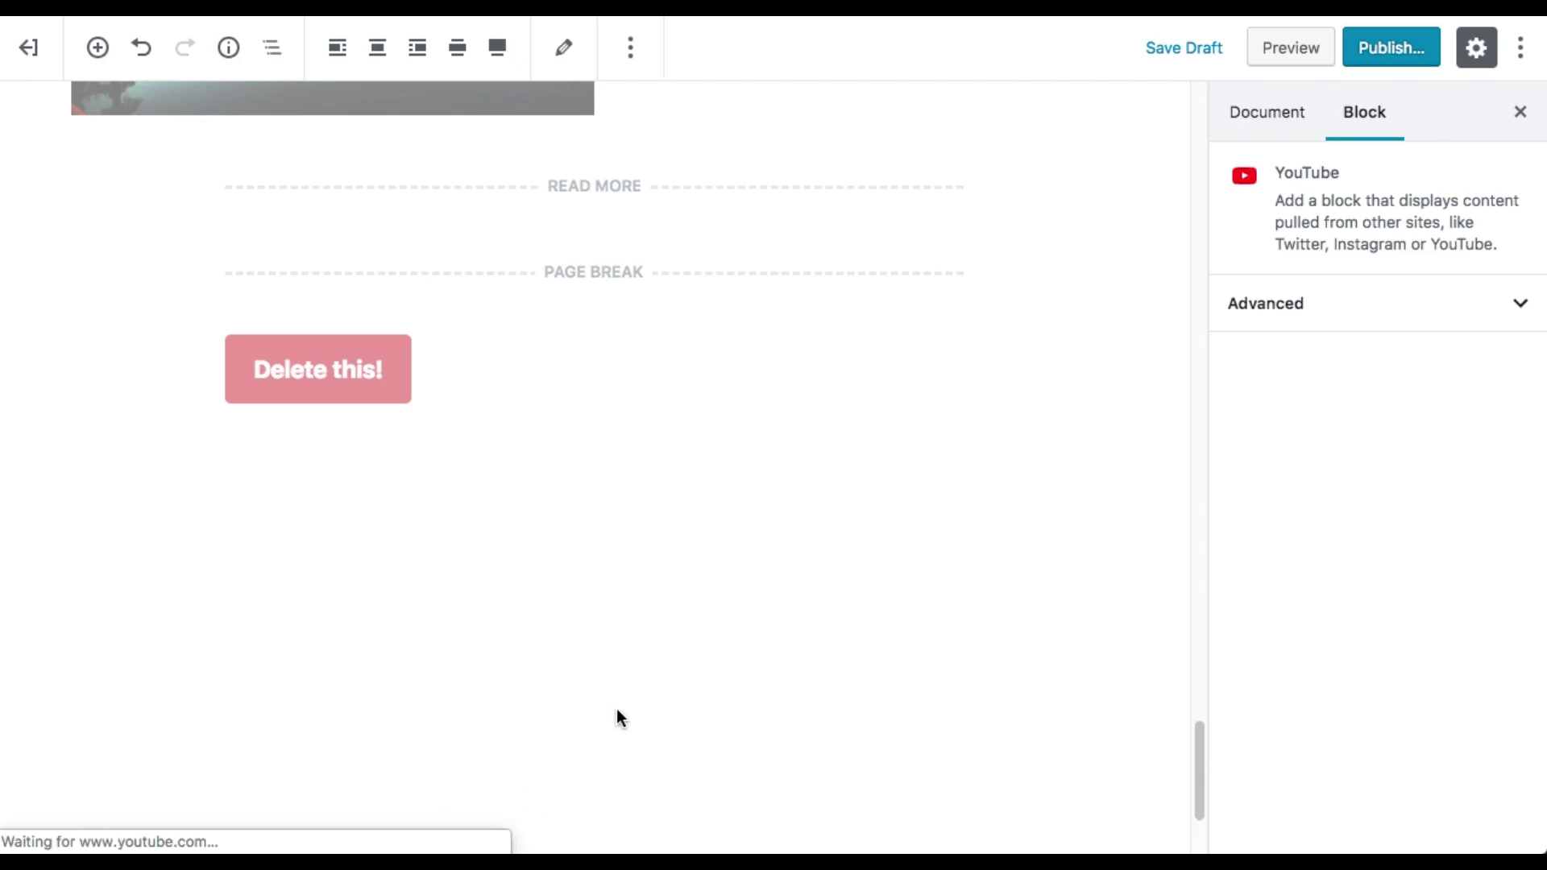
pyautogui.scroll(-3, 725, 684)
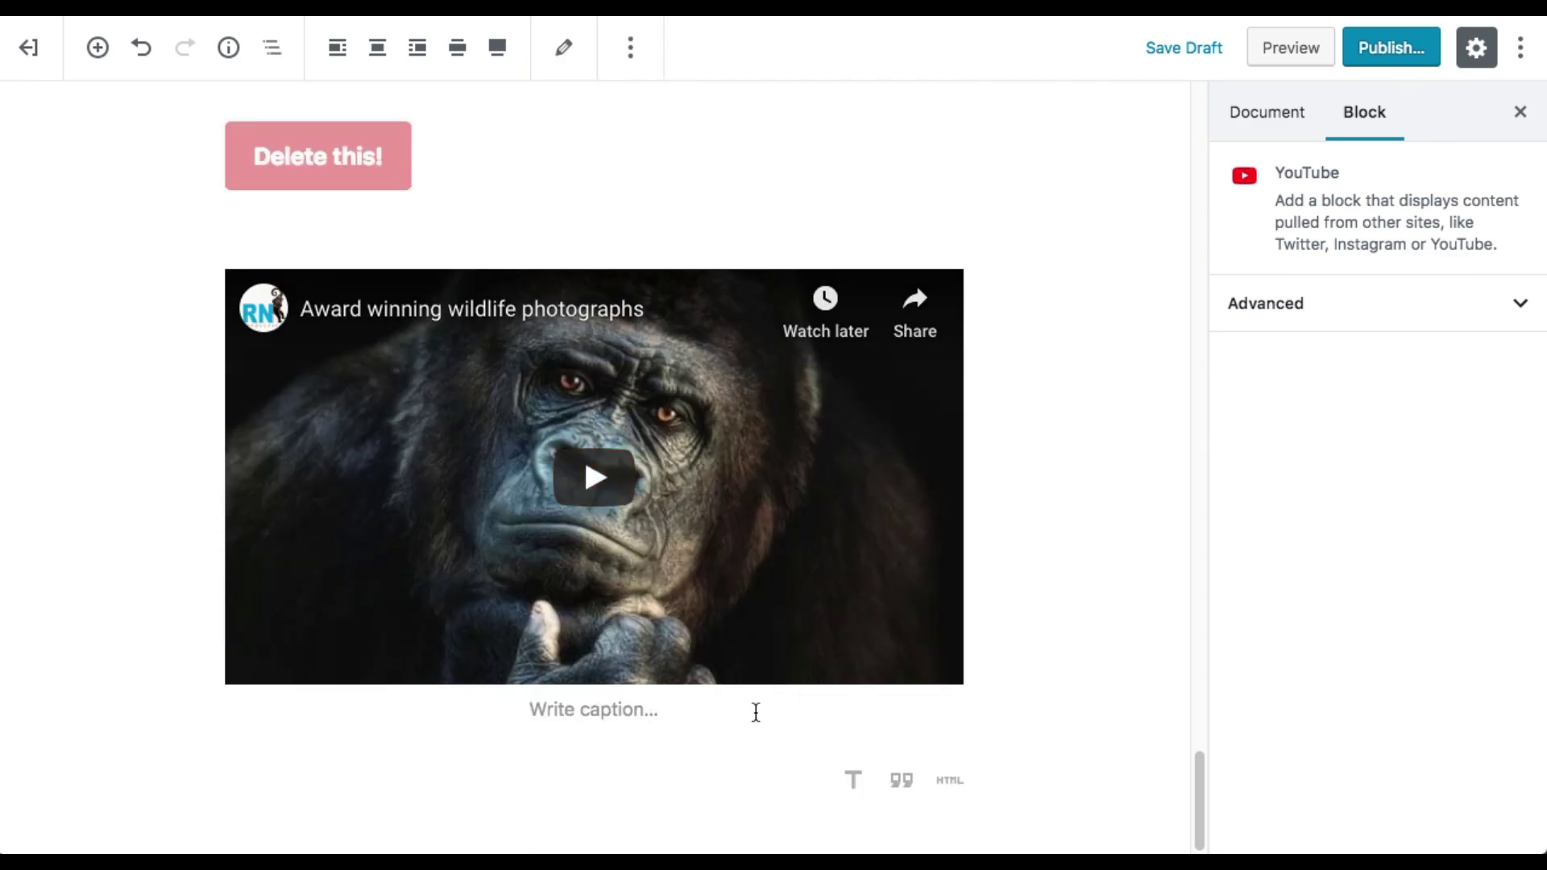
# - Start an empty paragraph below the video, and briefly play and pause the embedded YouTube video
pyautogui.click(540, 777)
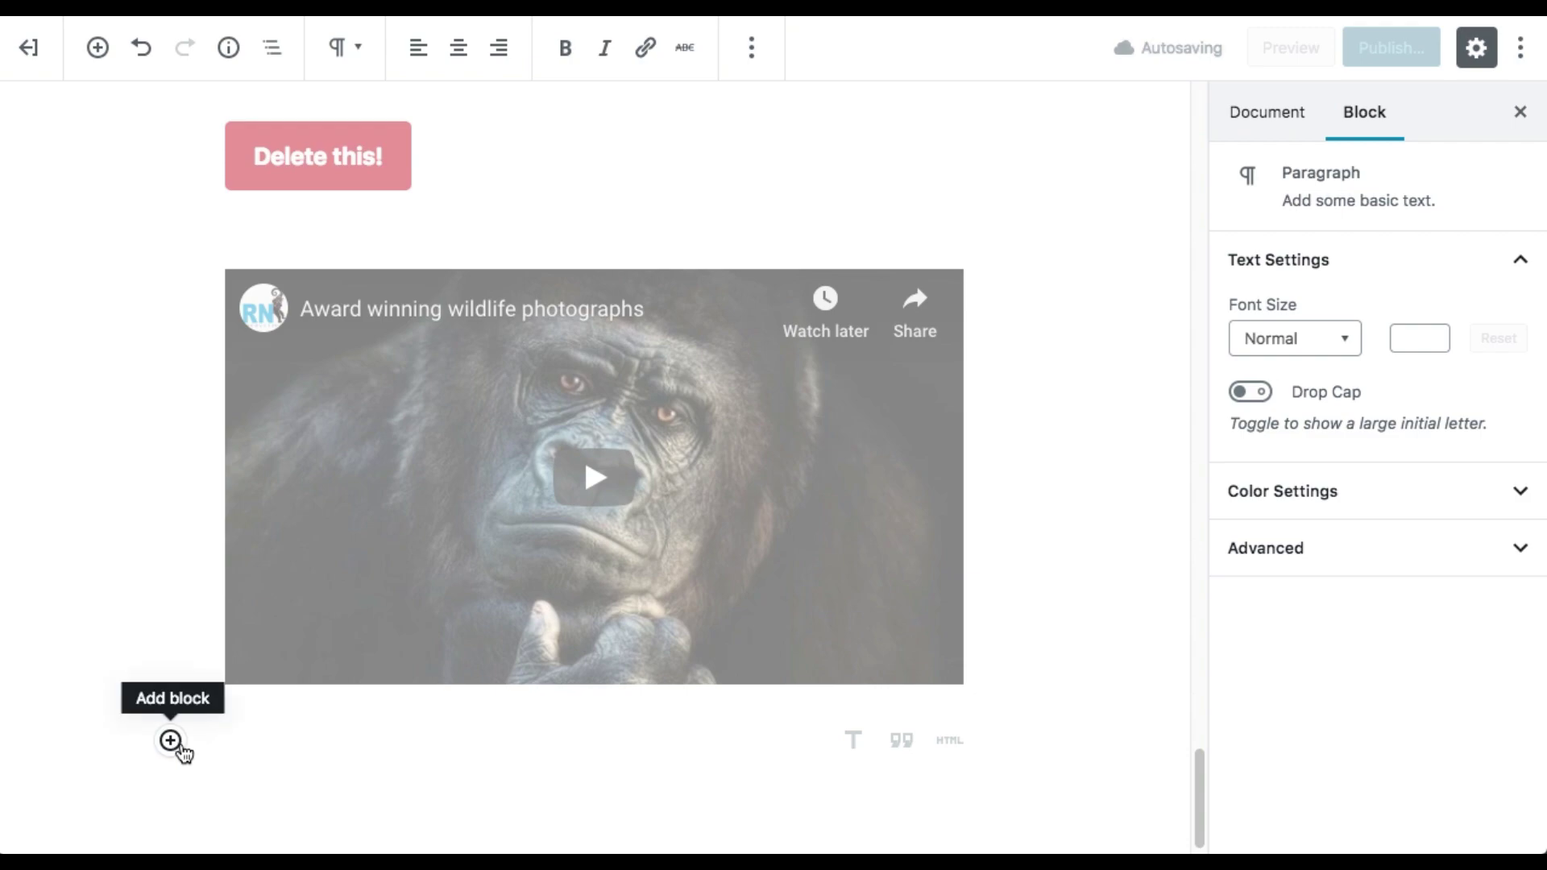
pyautogui.click(269, 601)
pyautogui.click(269, 601)
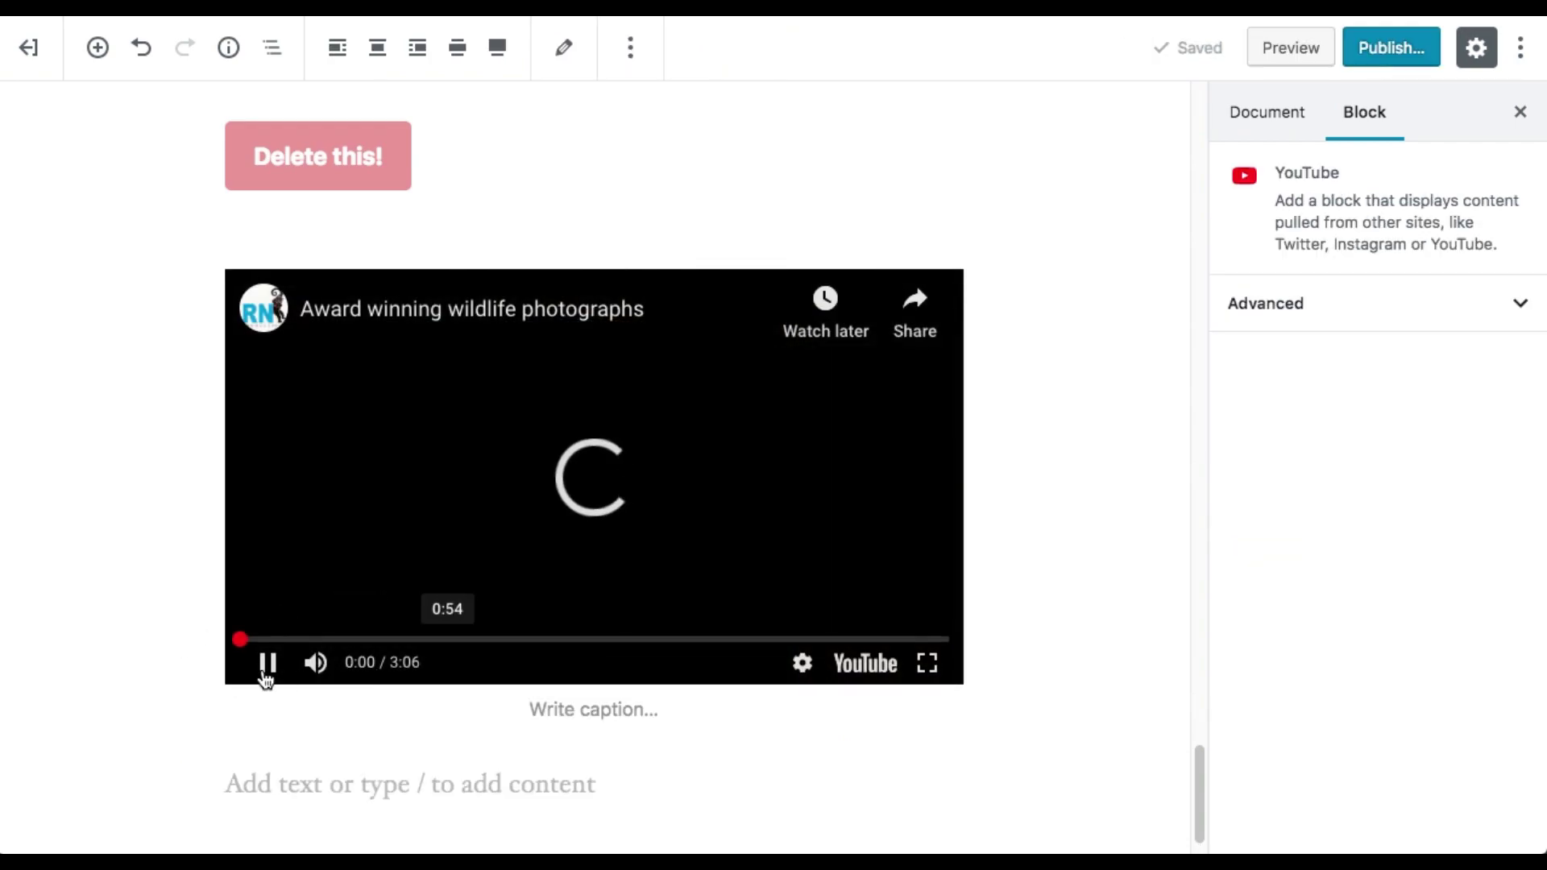
# - Give the embedded video the caption "Caption Goes here"
pyautogui.click(548, 710)
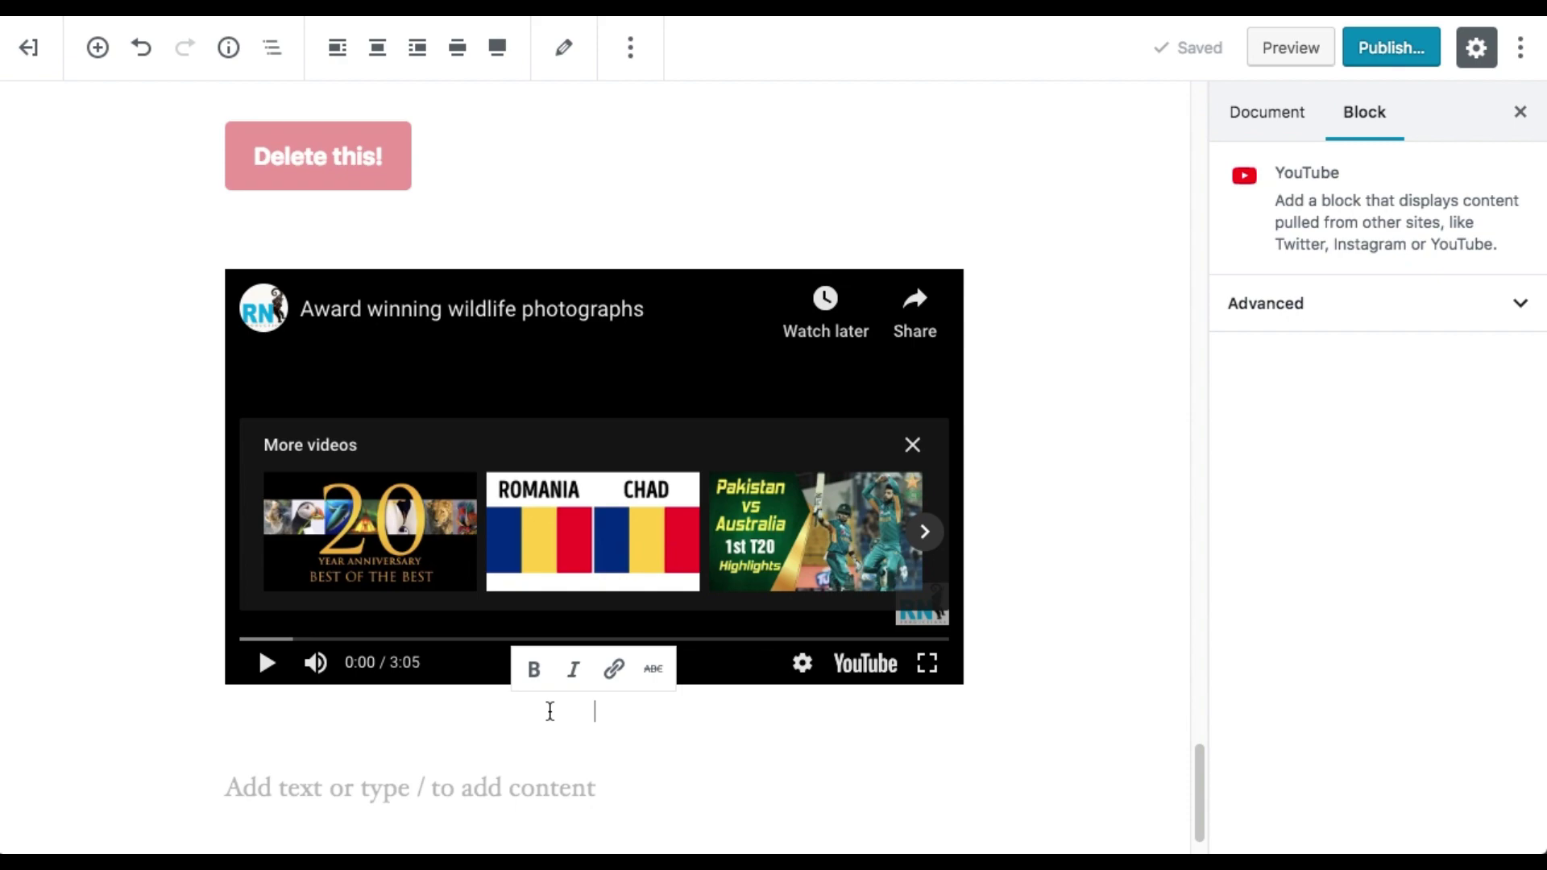
pyautogui.write('Capt')
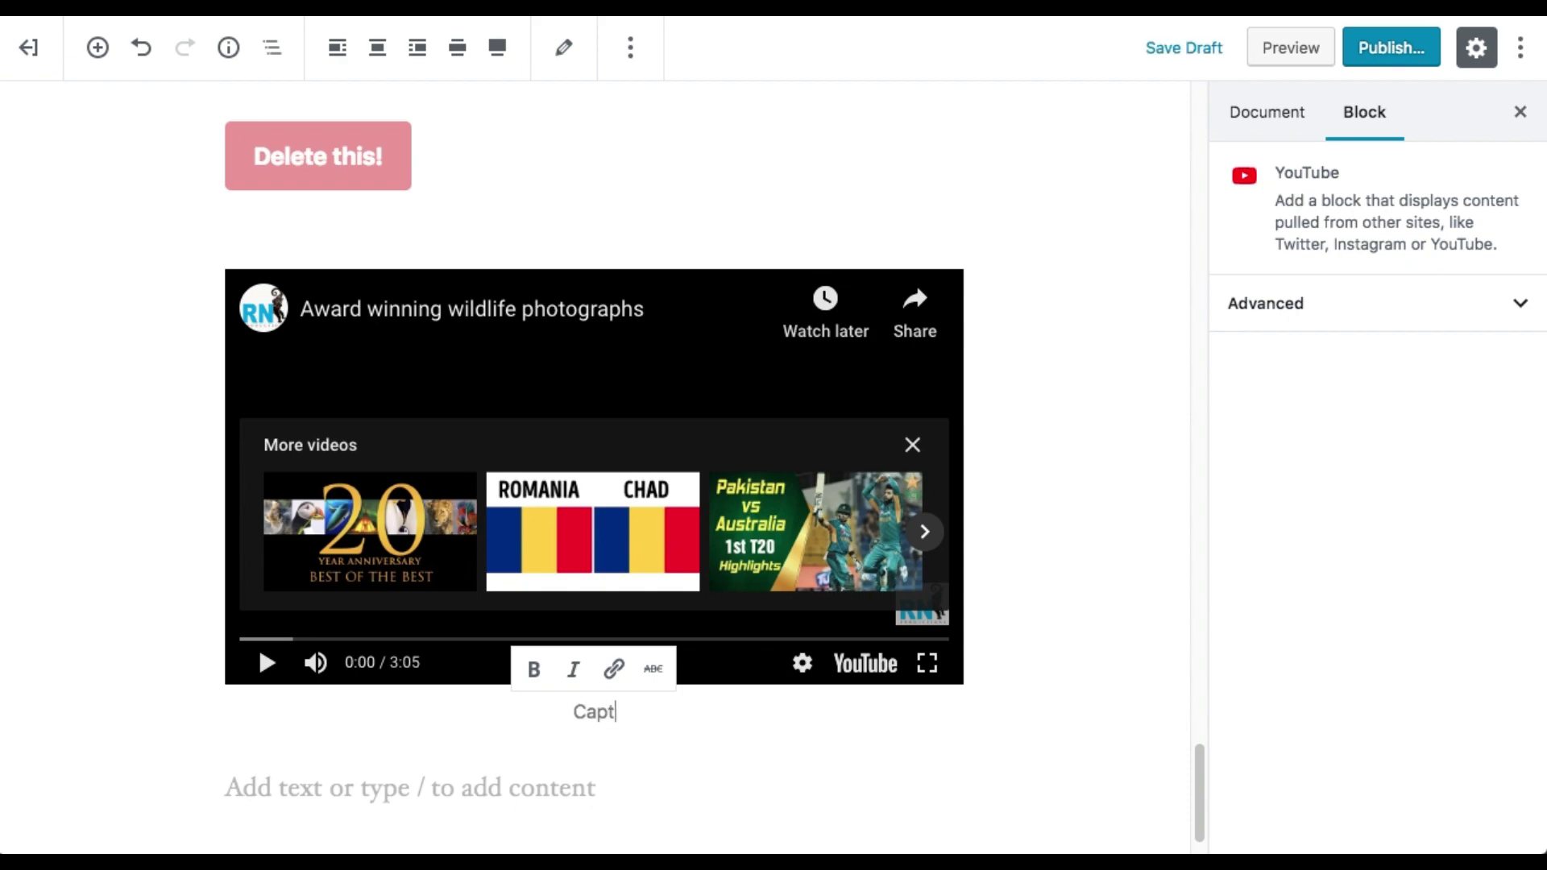
pyautogui.write('ion Goest Her')
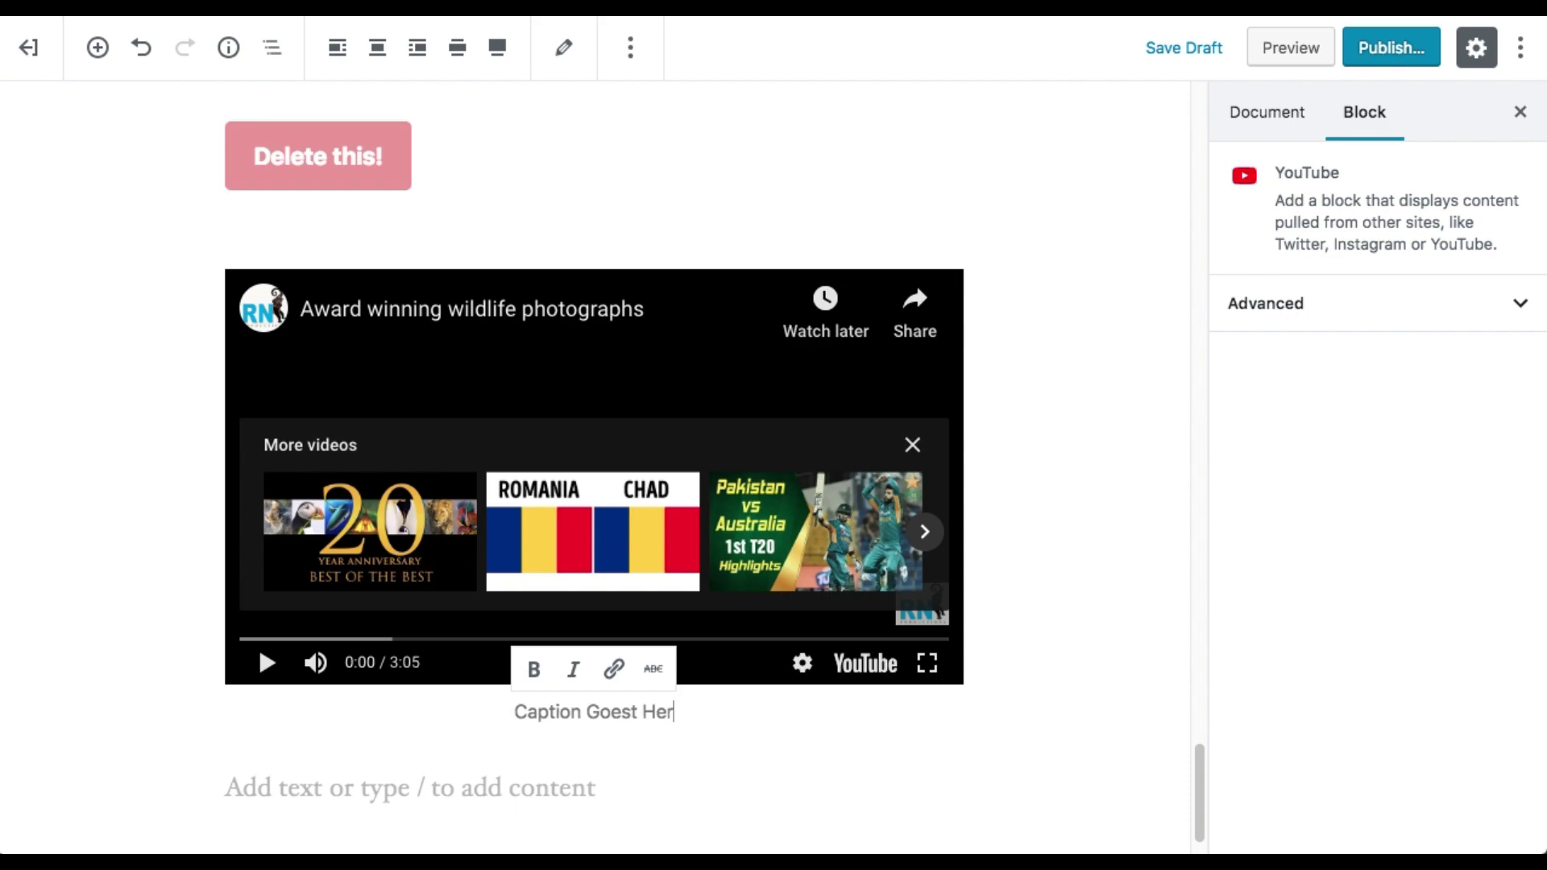
pyautogui.press('BackSpace')
pyautogui.press('BackSpace')
pyautogui.press('BackSpace')
pyautogui.press('BackSpace')
pyautogui.press('BackSpace')
pyautogui.write('here')
# - Browse the services offered in the Embeds block category from the empty paragraph below the video
pyautogui.click(487, 788)
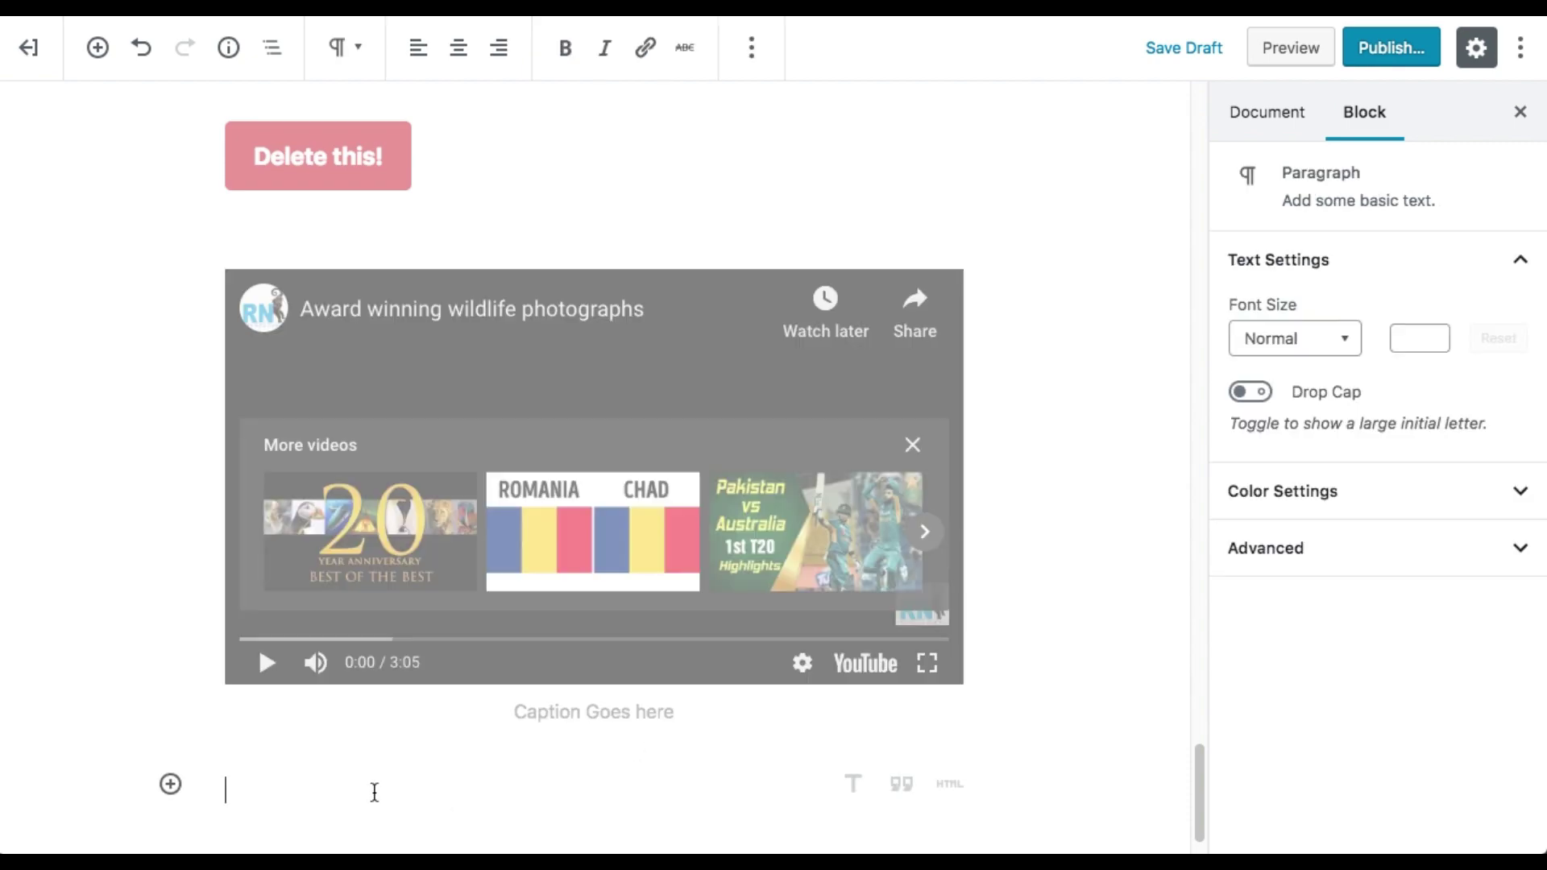
pyautogui.click(170, 784)
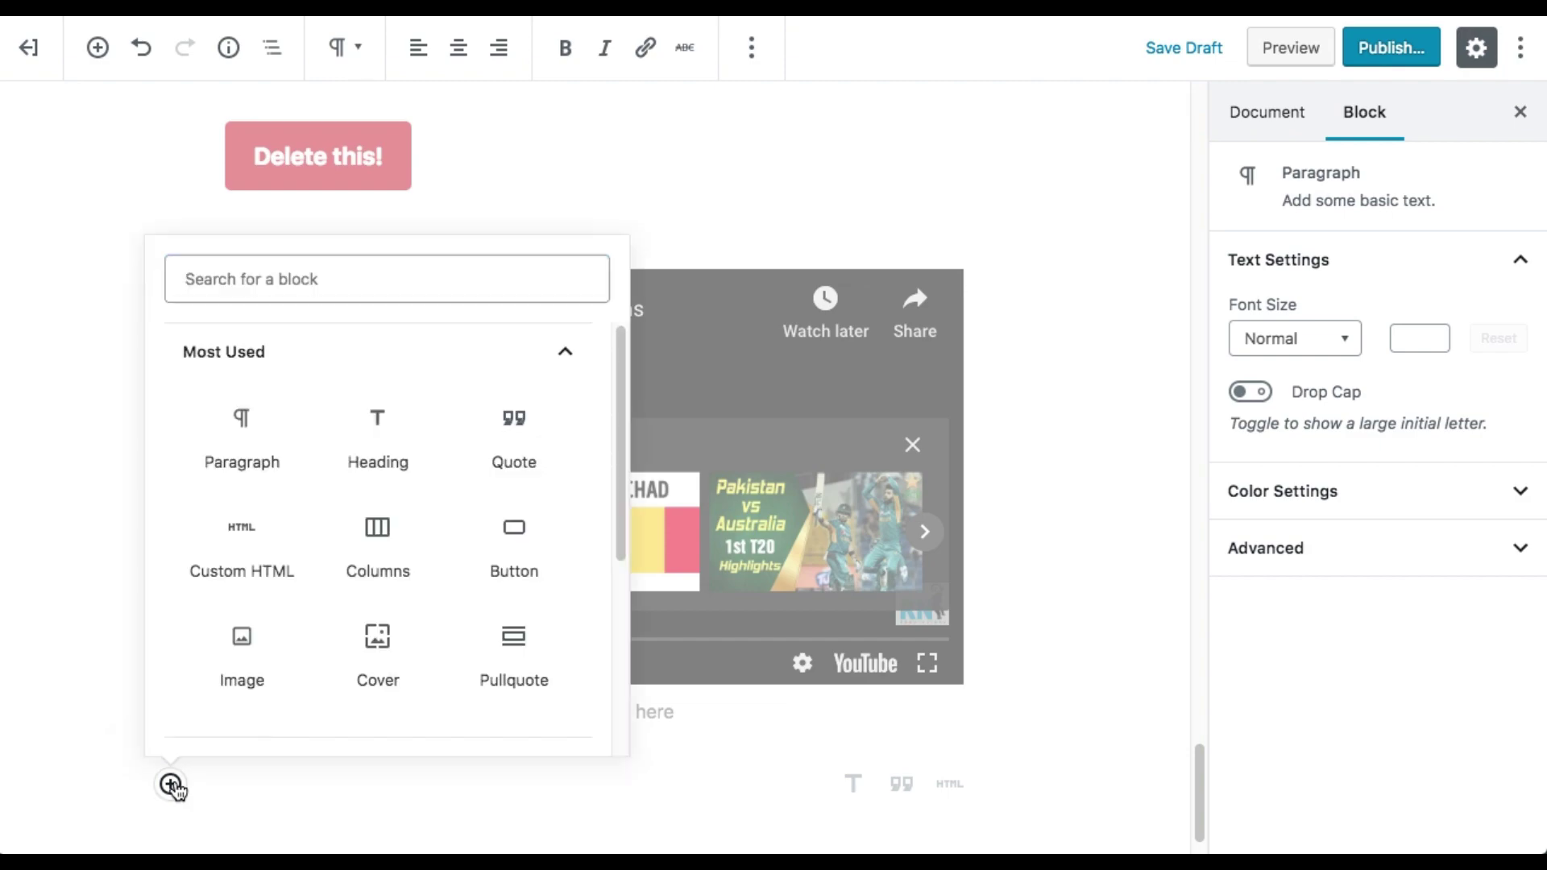
pyautogui.click(576, 358)
pyautogui.click(576, 681)
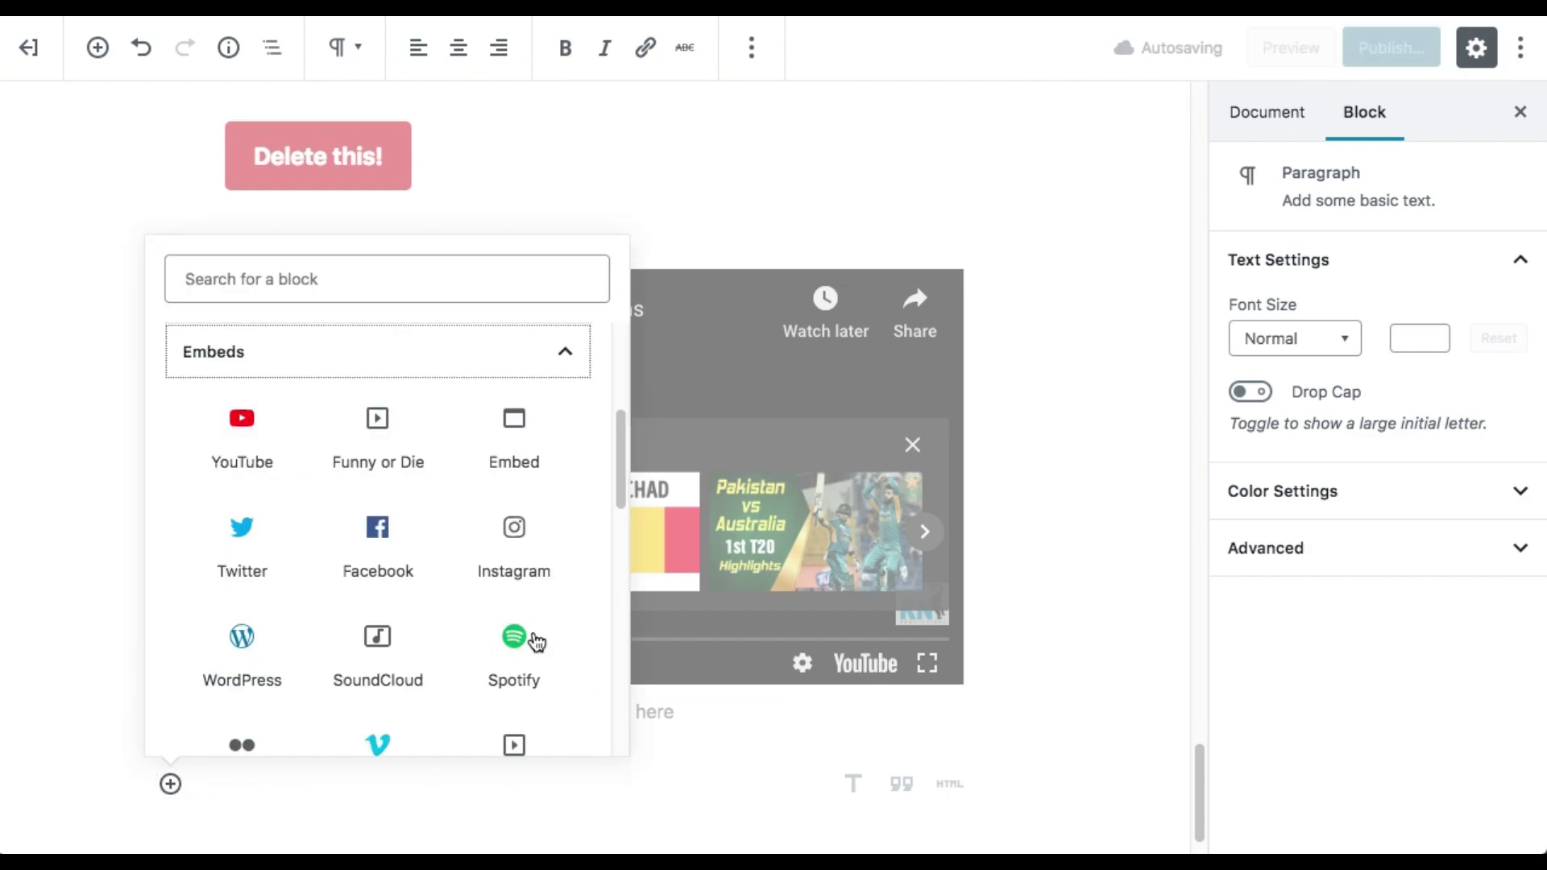
pyautogui.scroll(-5, 447, 617)
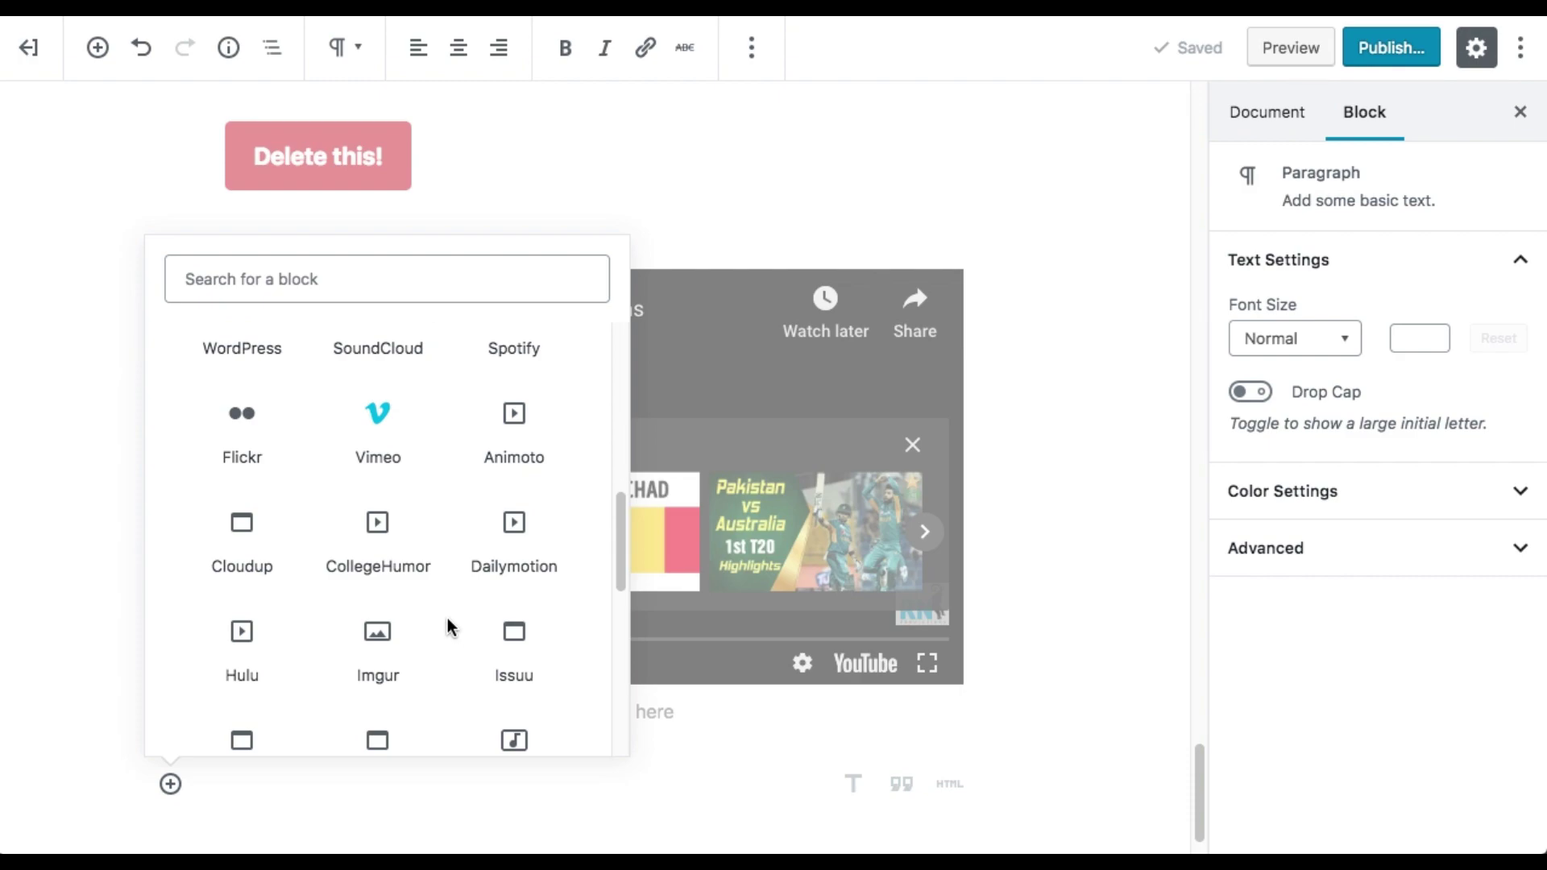
pyautogui.scroll(-8, 447, 620)
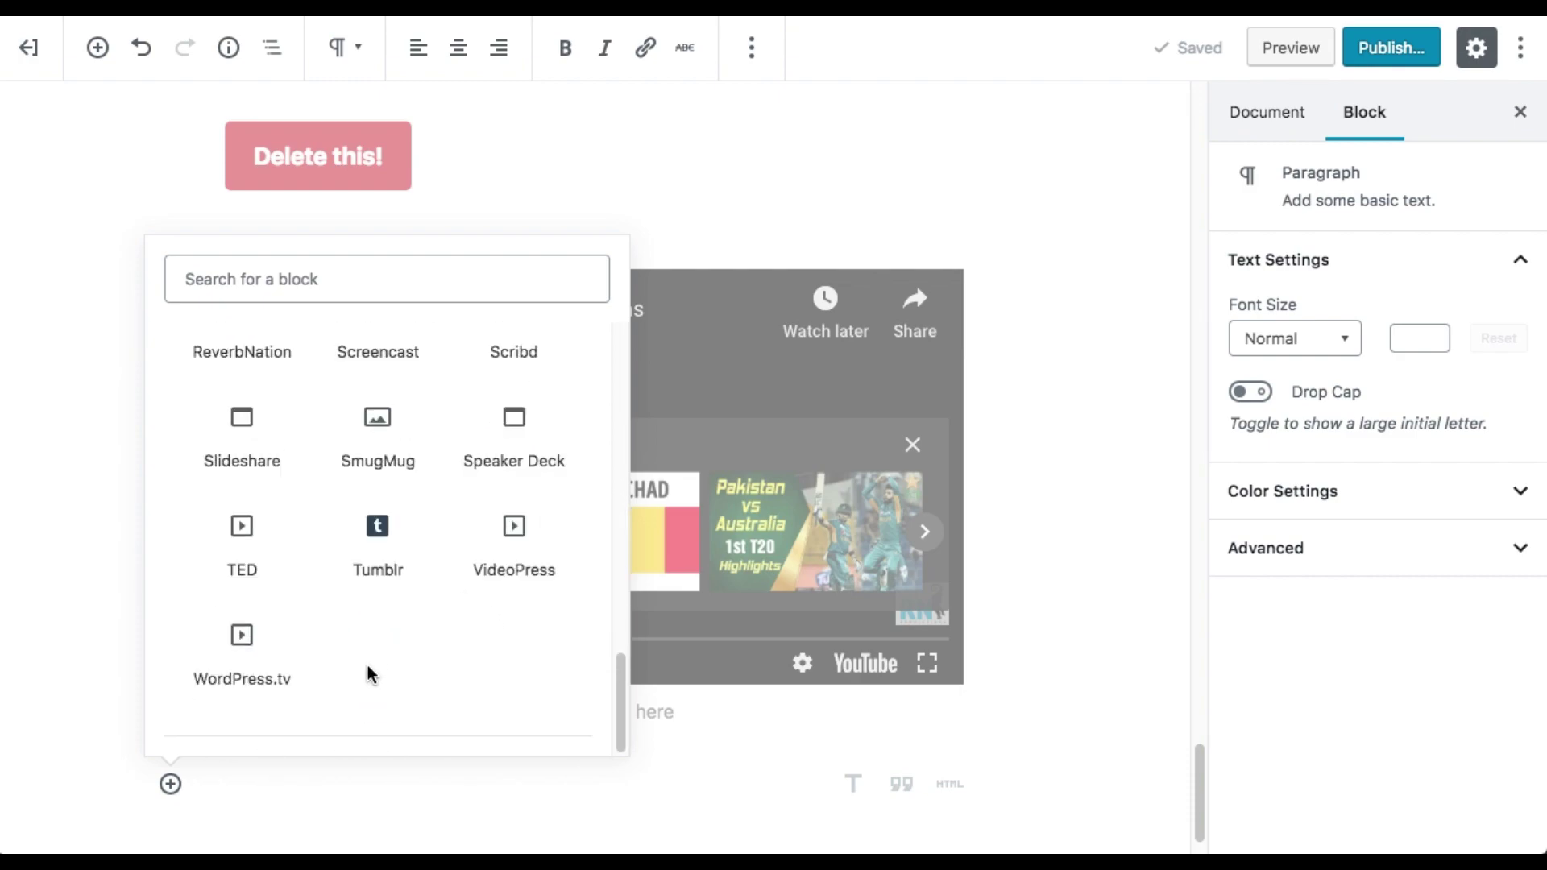
pyautogui.scroll(2, 328, 518)
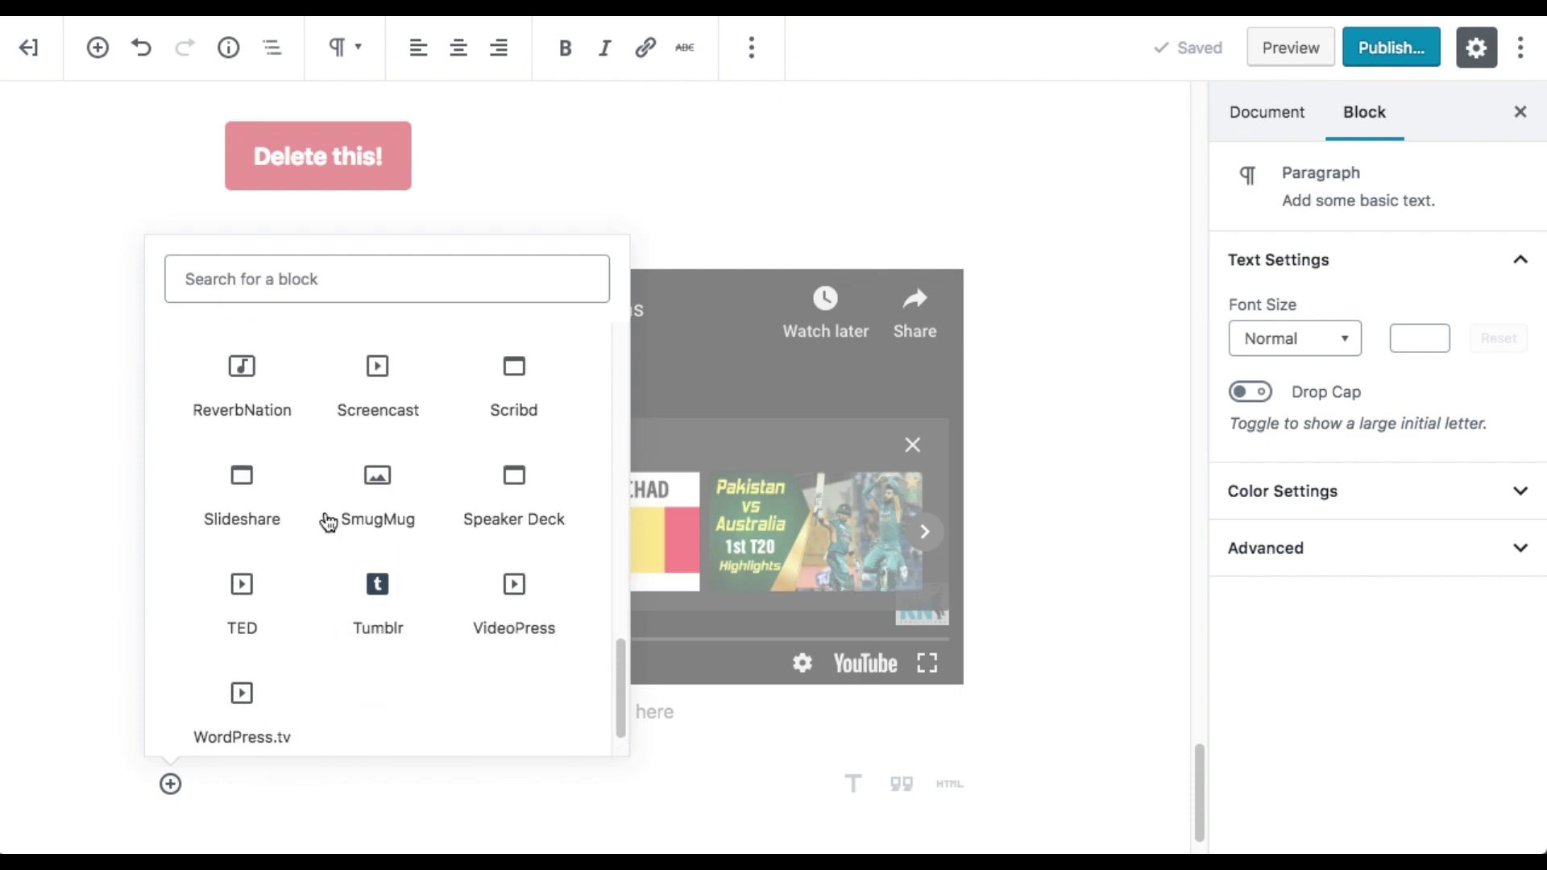
pyautogui.scroll(8, 342, 505)
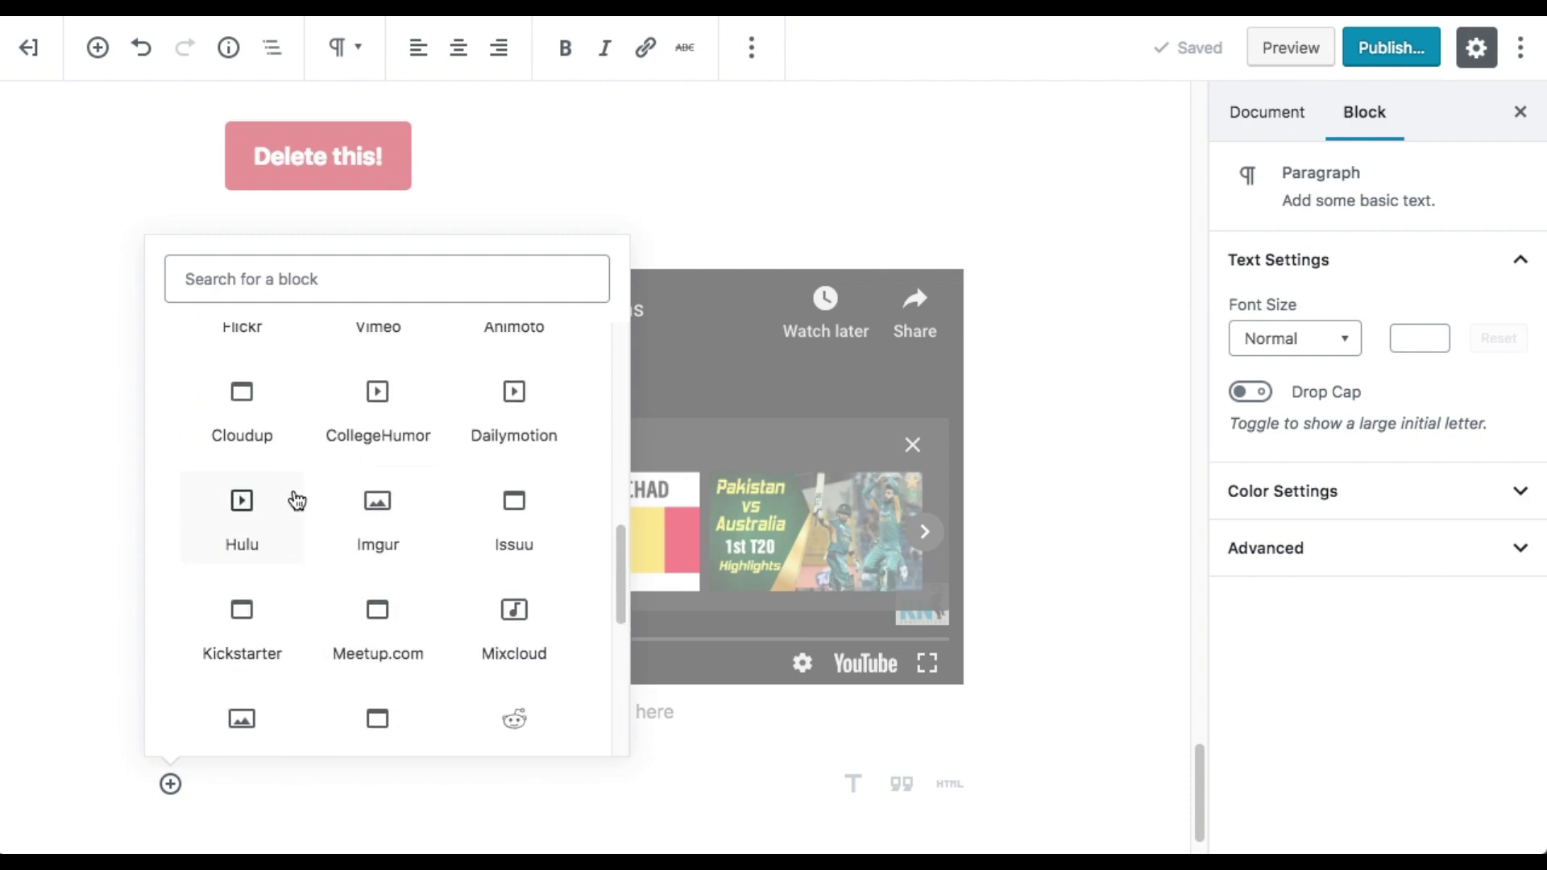
pyautogui.scroll(4, 450, 516)
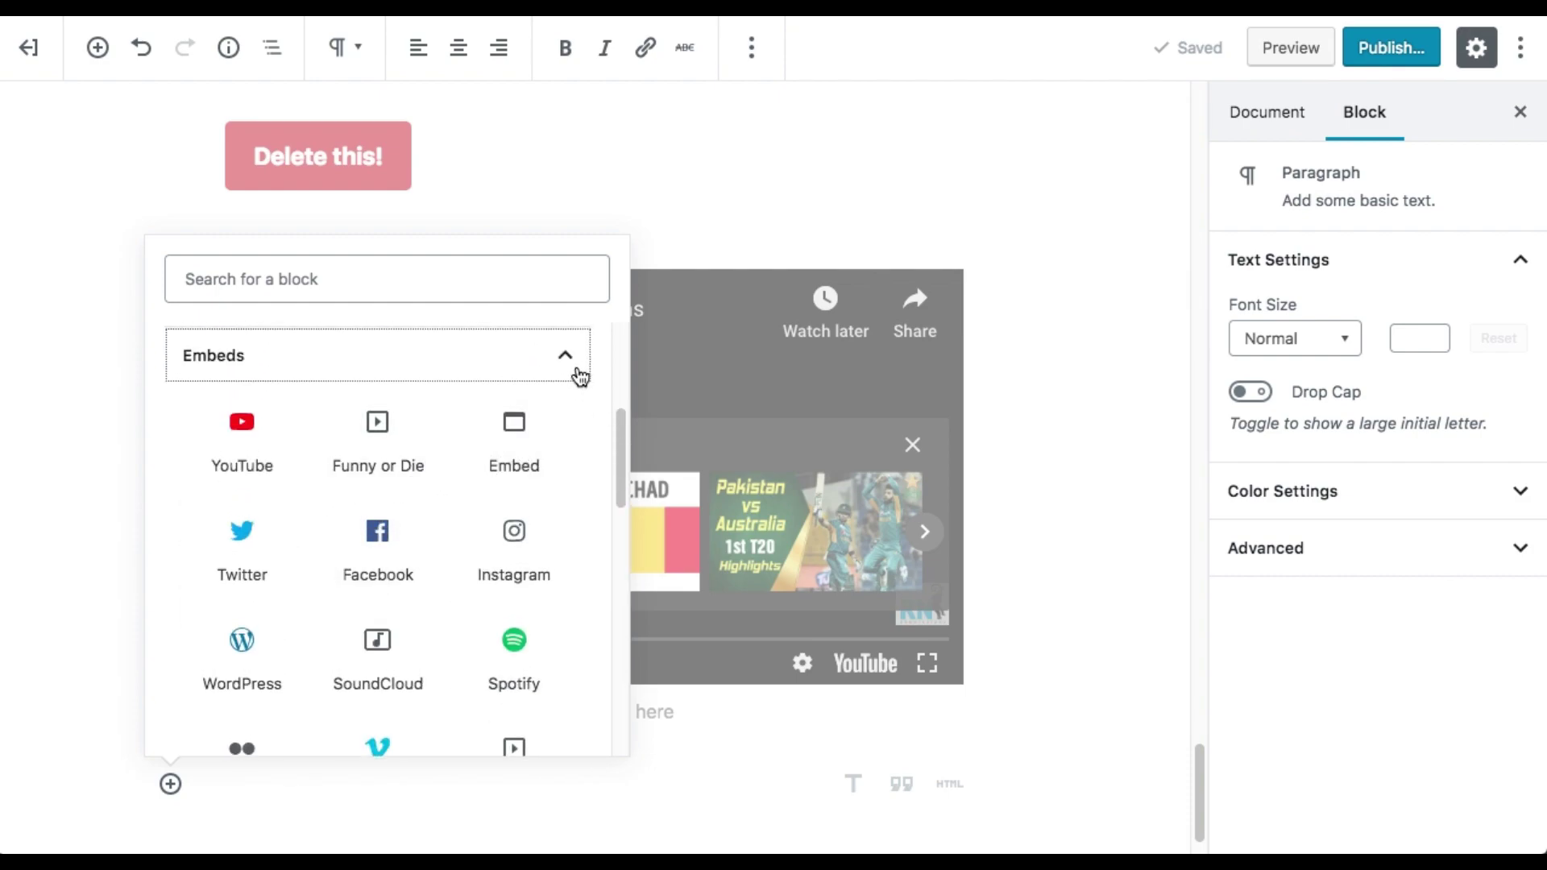
# - Insert a generic Embed block below the captioned video and remove it again
pyautogui.click(536, 437)
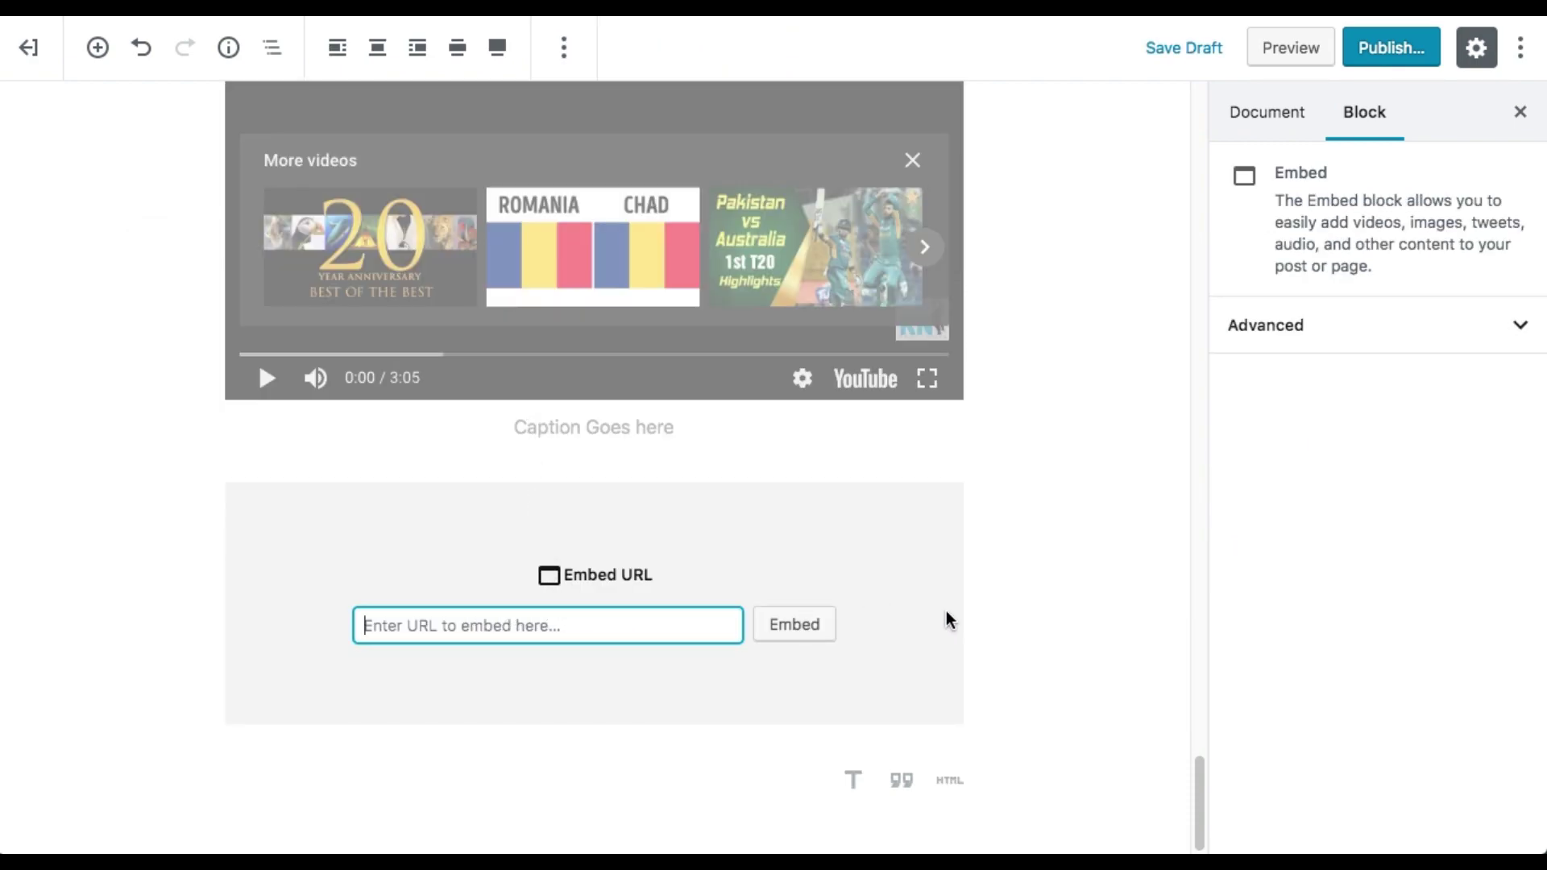
pyautogui.click(568, 53)
pyautogui.click(659, 413)
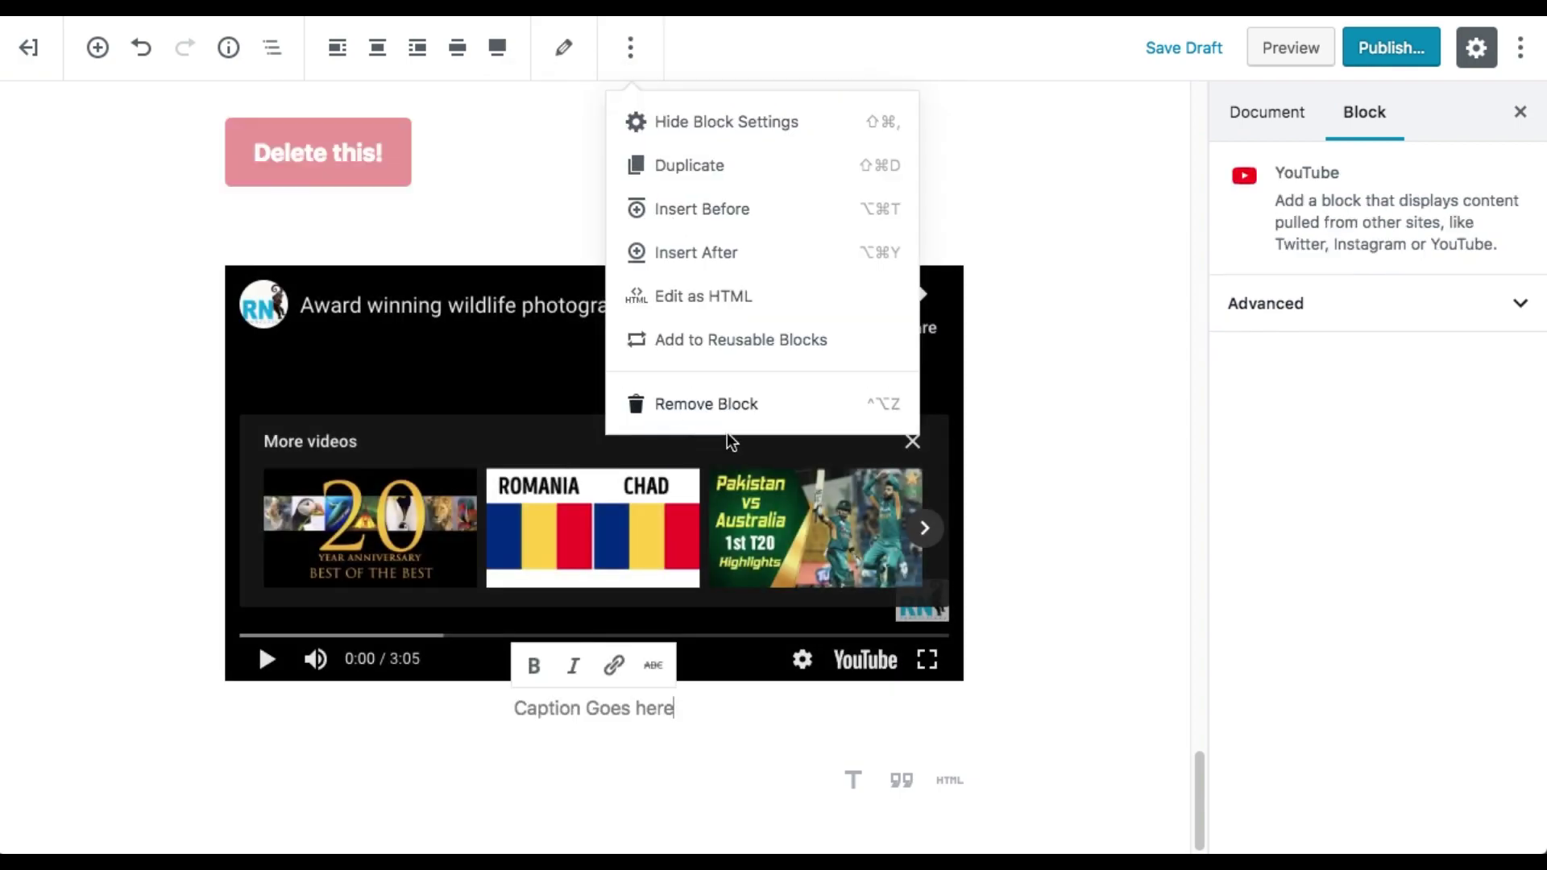
# - Publish the post with its current publishing settings and open its live page
pyautogui.click(1398, 50)
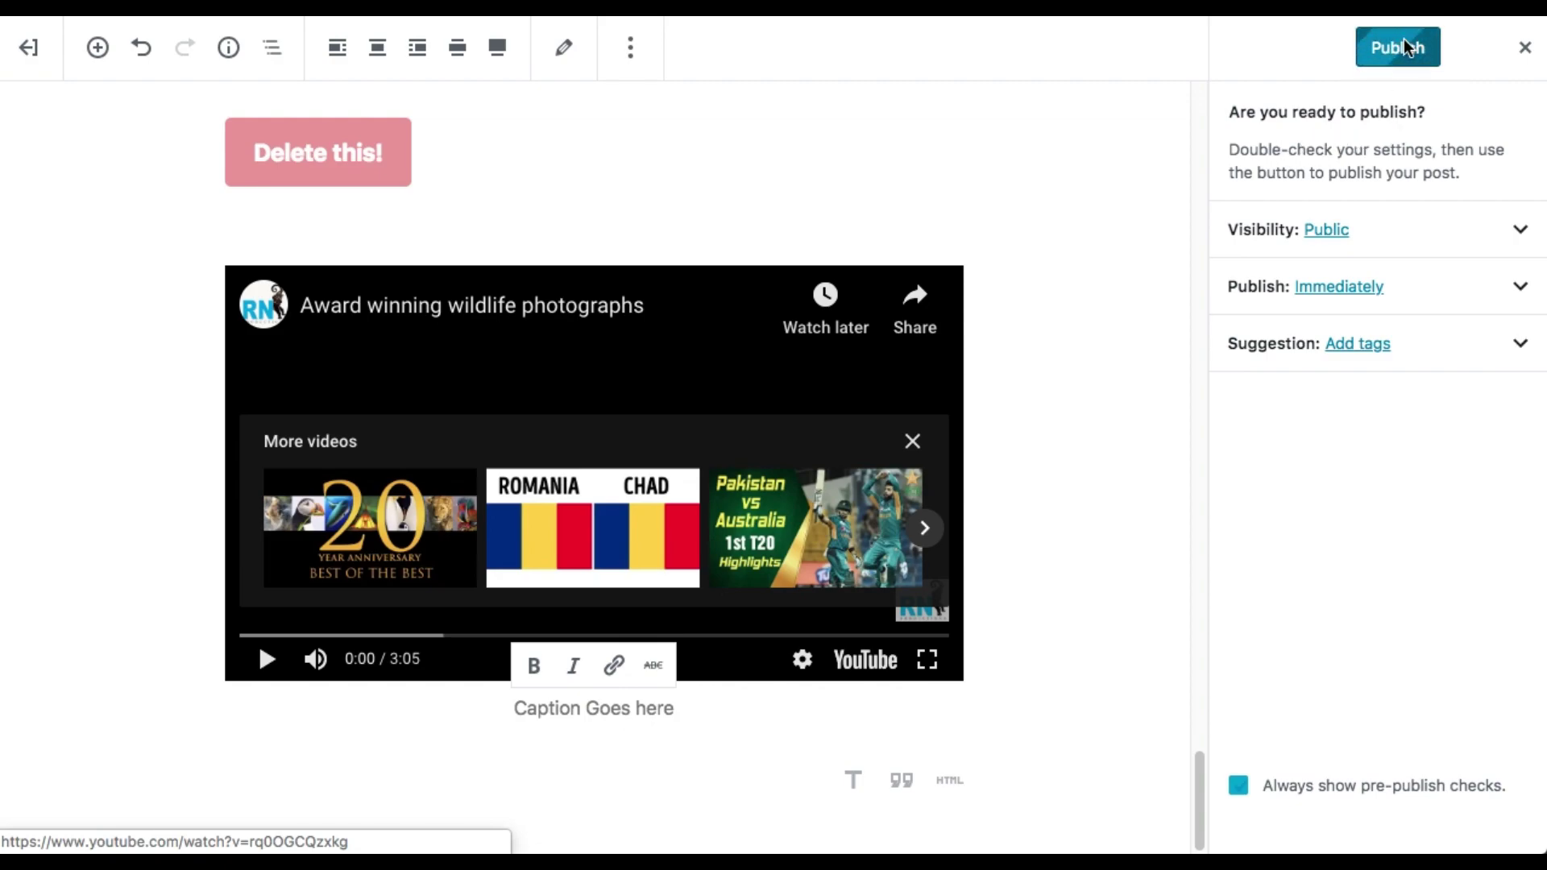
pyautogui.click(1402, 49)
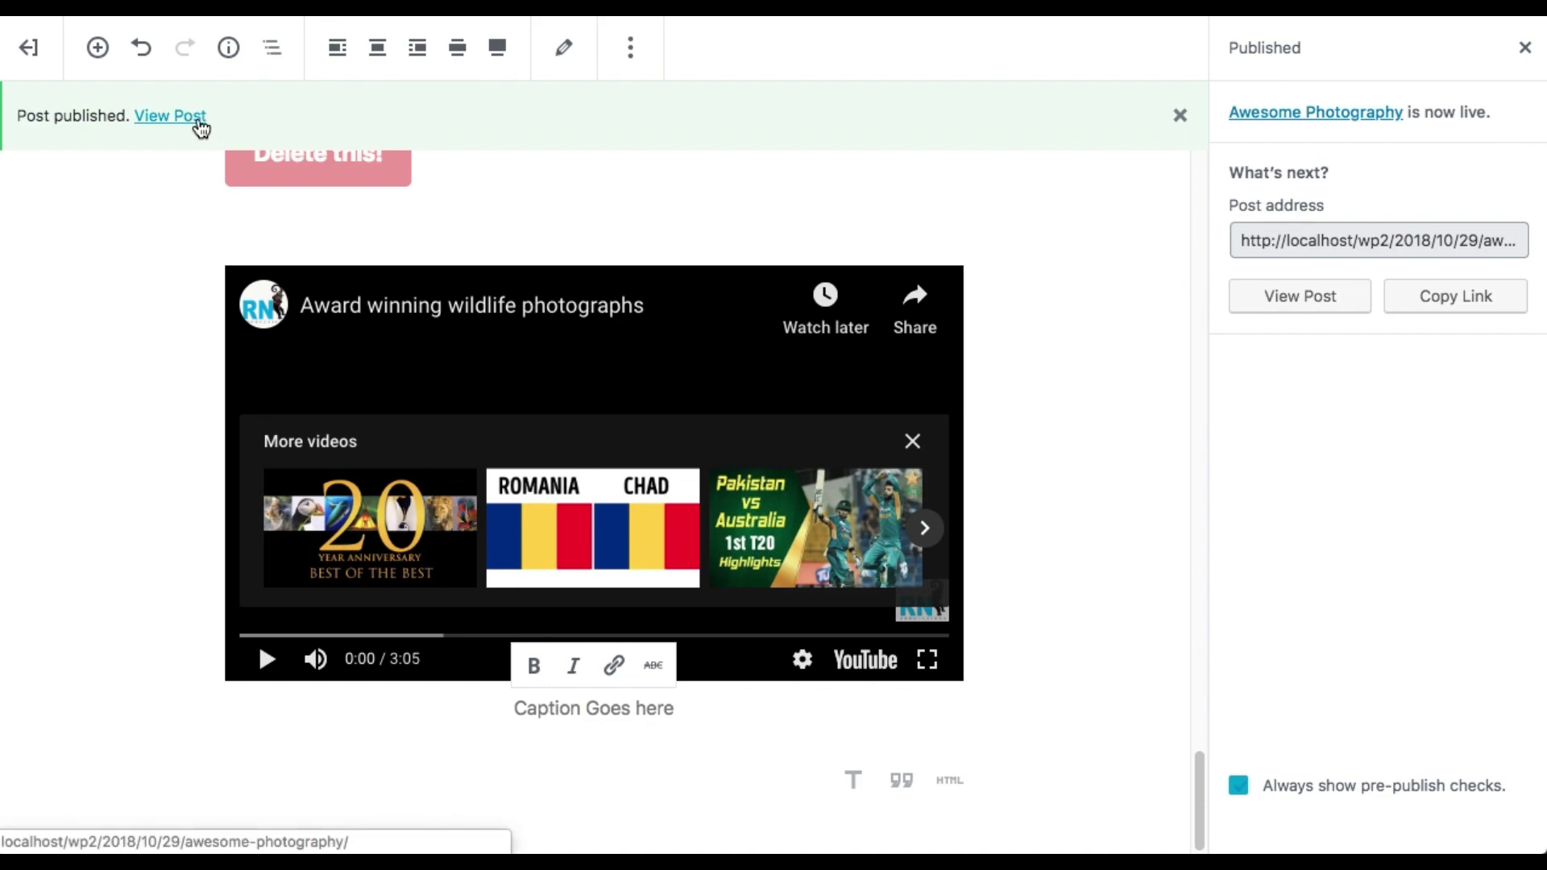
pyautogui.click(197, 124)
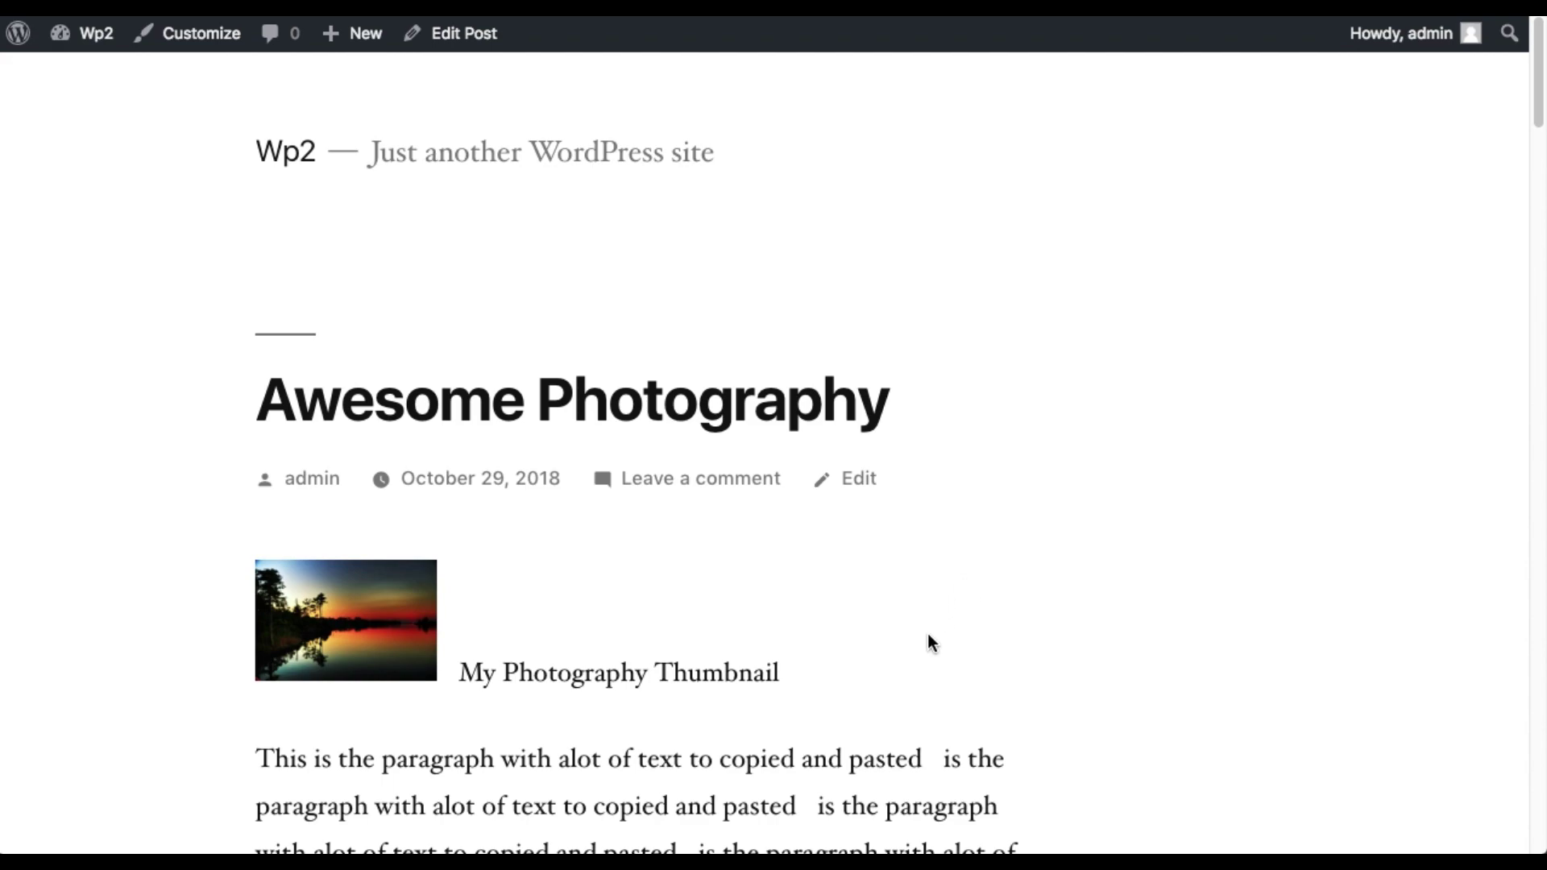
# - Review the upper half of the published post, from the title and thumbnail through the cover image, list and gallery to the pullquote
pyautogui.scroll(-4, 920, 622)
pyautogui.scroll(-1, 918, 614)
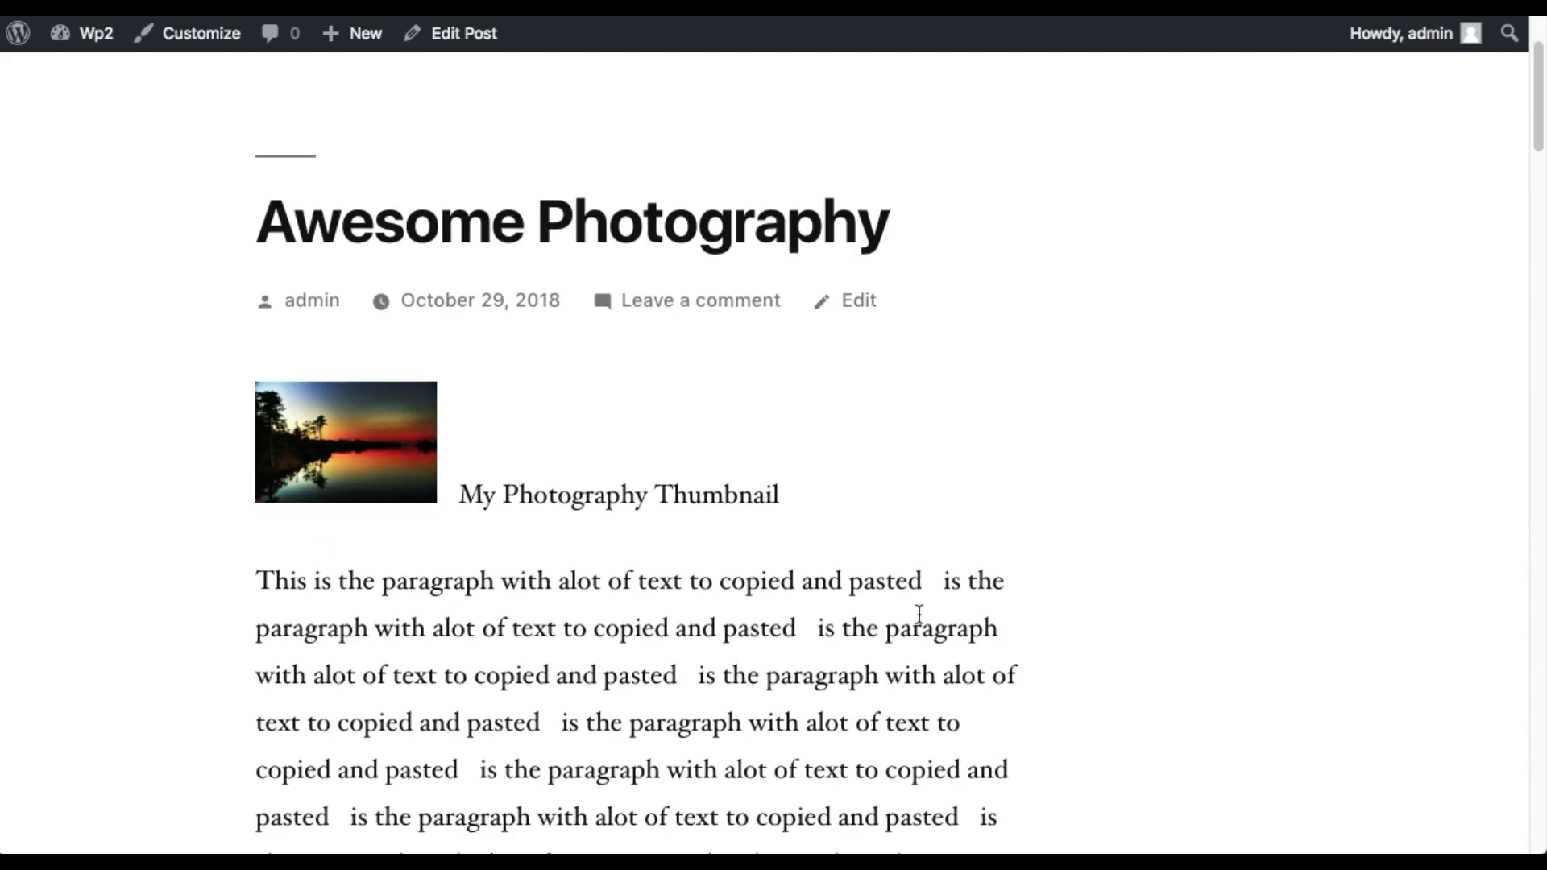
pyautogui.scroll(-5, 910, 605)
pyautogui.scroll(-3, 886, 596)
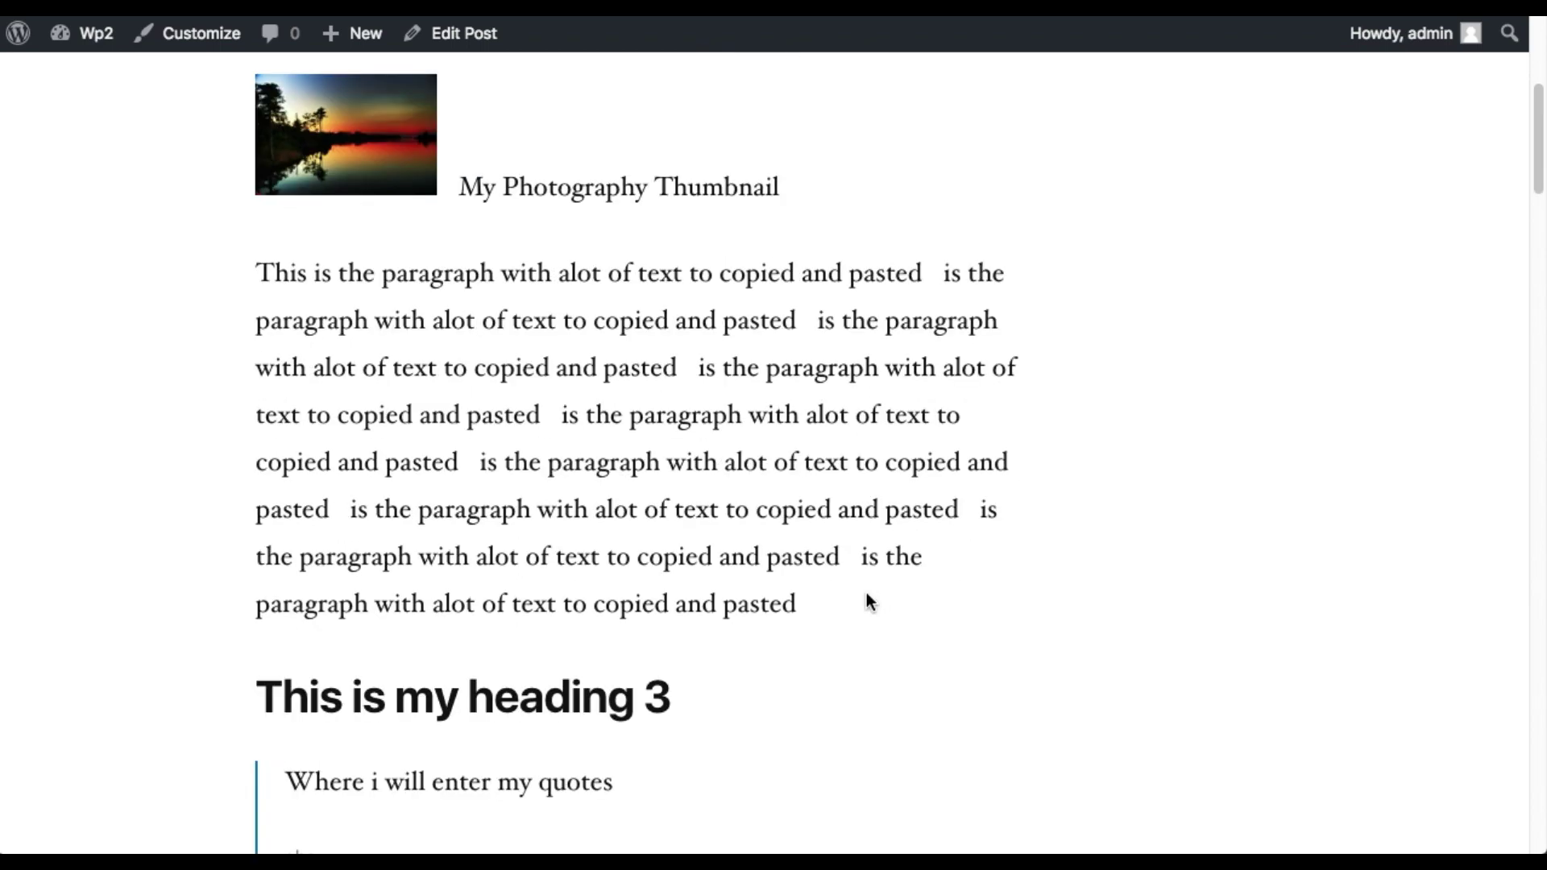
pyautogui.scroll(-5, 867, 597)
pyautogui.scroll(-8, 868, 597)
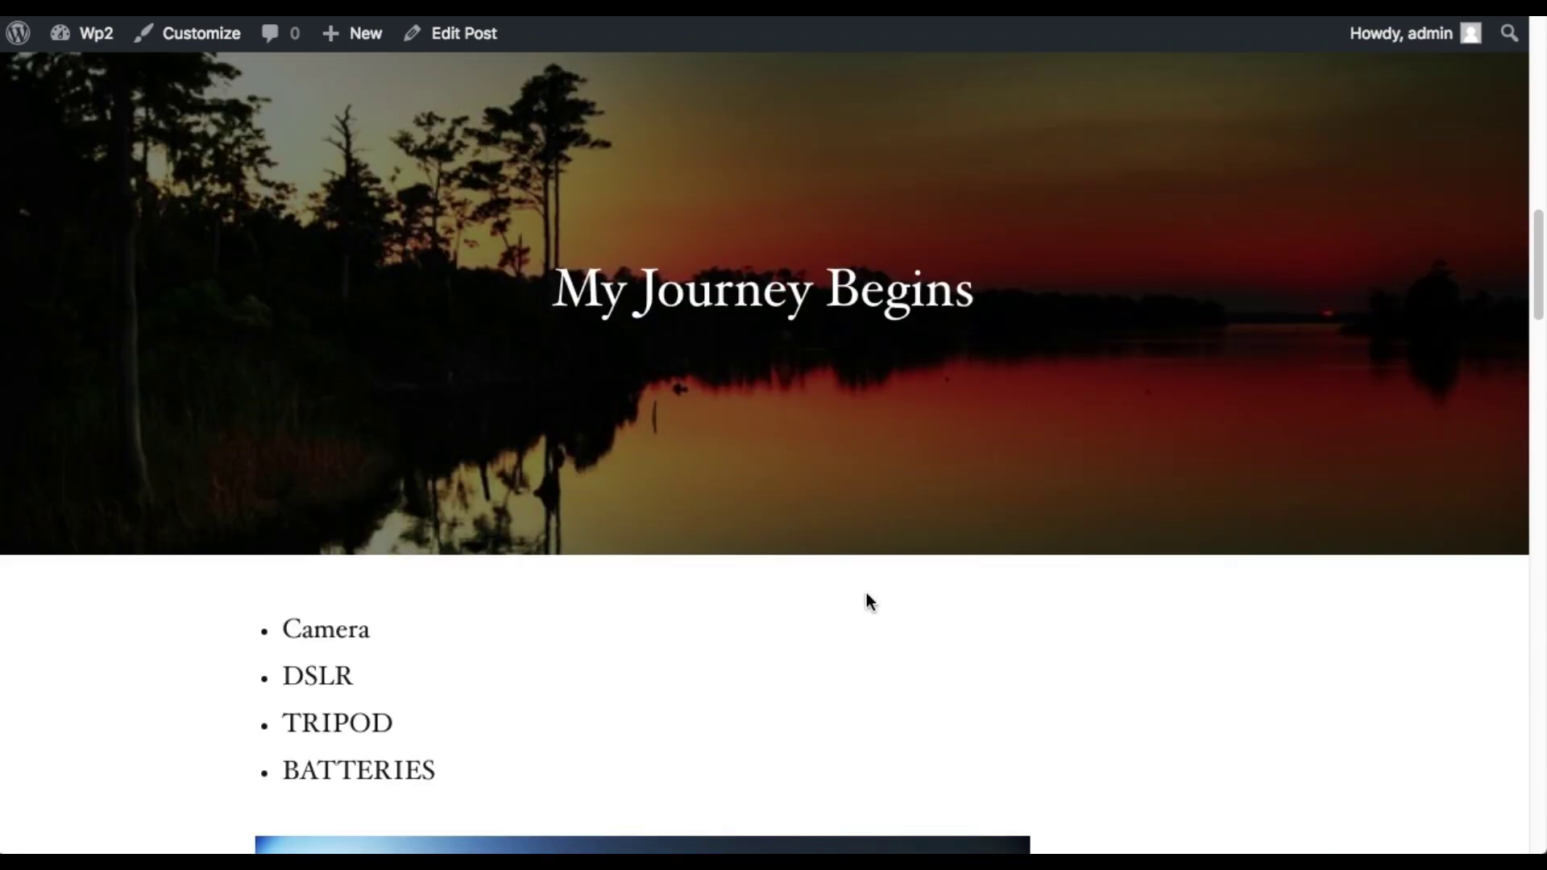
pyautogui.scroll(-3, 867, 594)
pyautogui.scroll(-6, 867, 595)
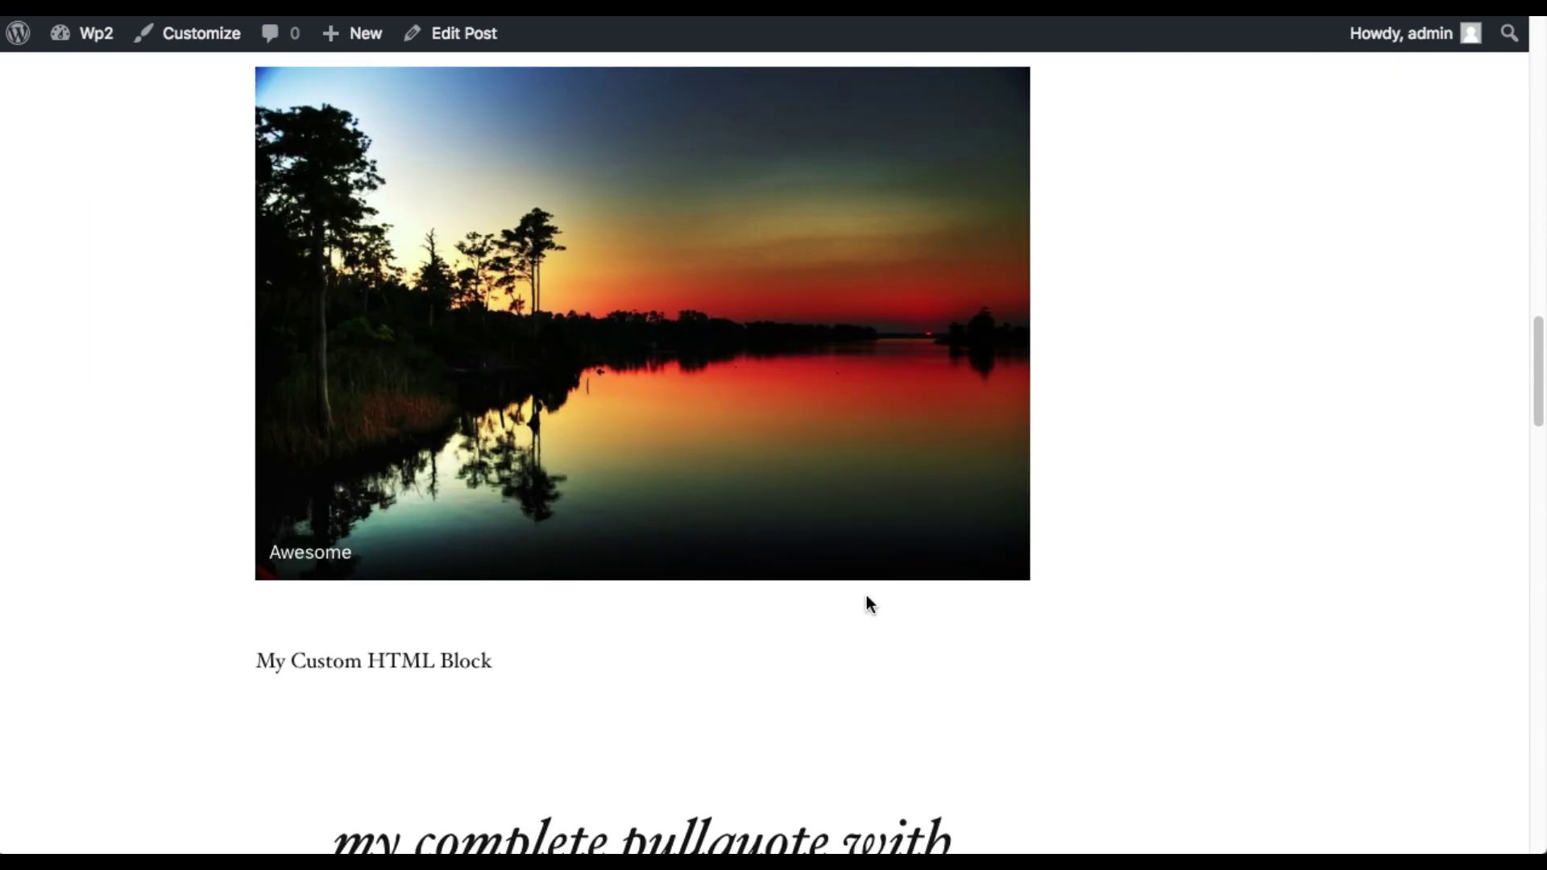
pyautogui.scroll(-4, 867, 595)
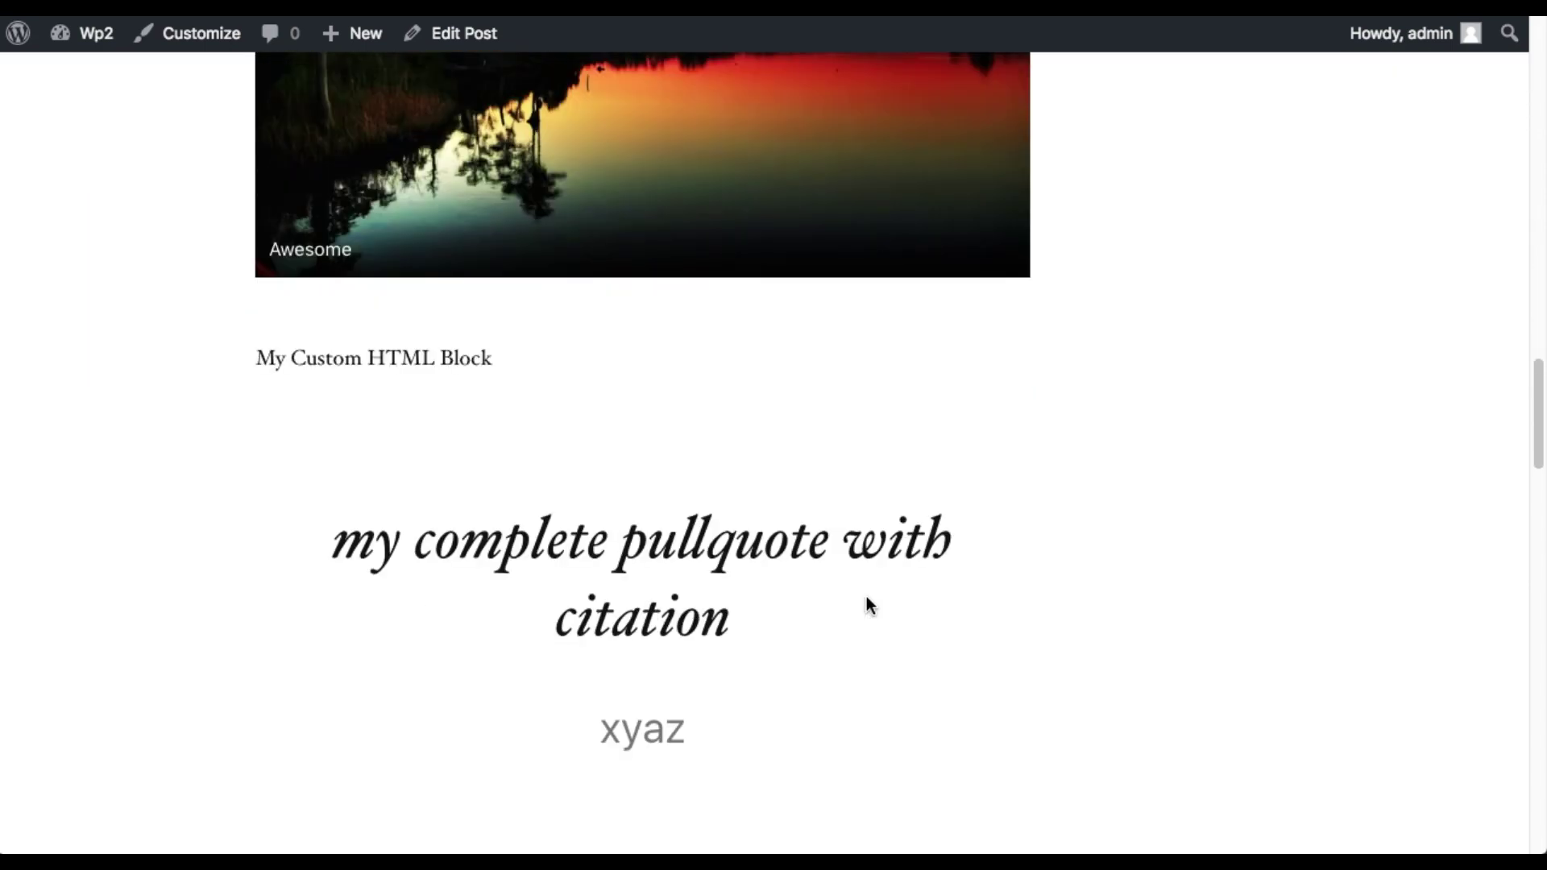
# - Examine the published classic text, code block, table, verse, columns and media-with-text block down to the page links
pyautogui.scroll(-4, 867, 596)
pyautogui.scroll(-3, 867, 596)
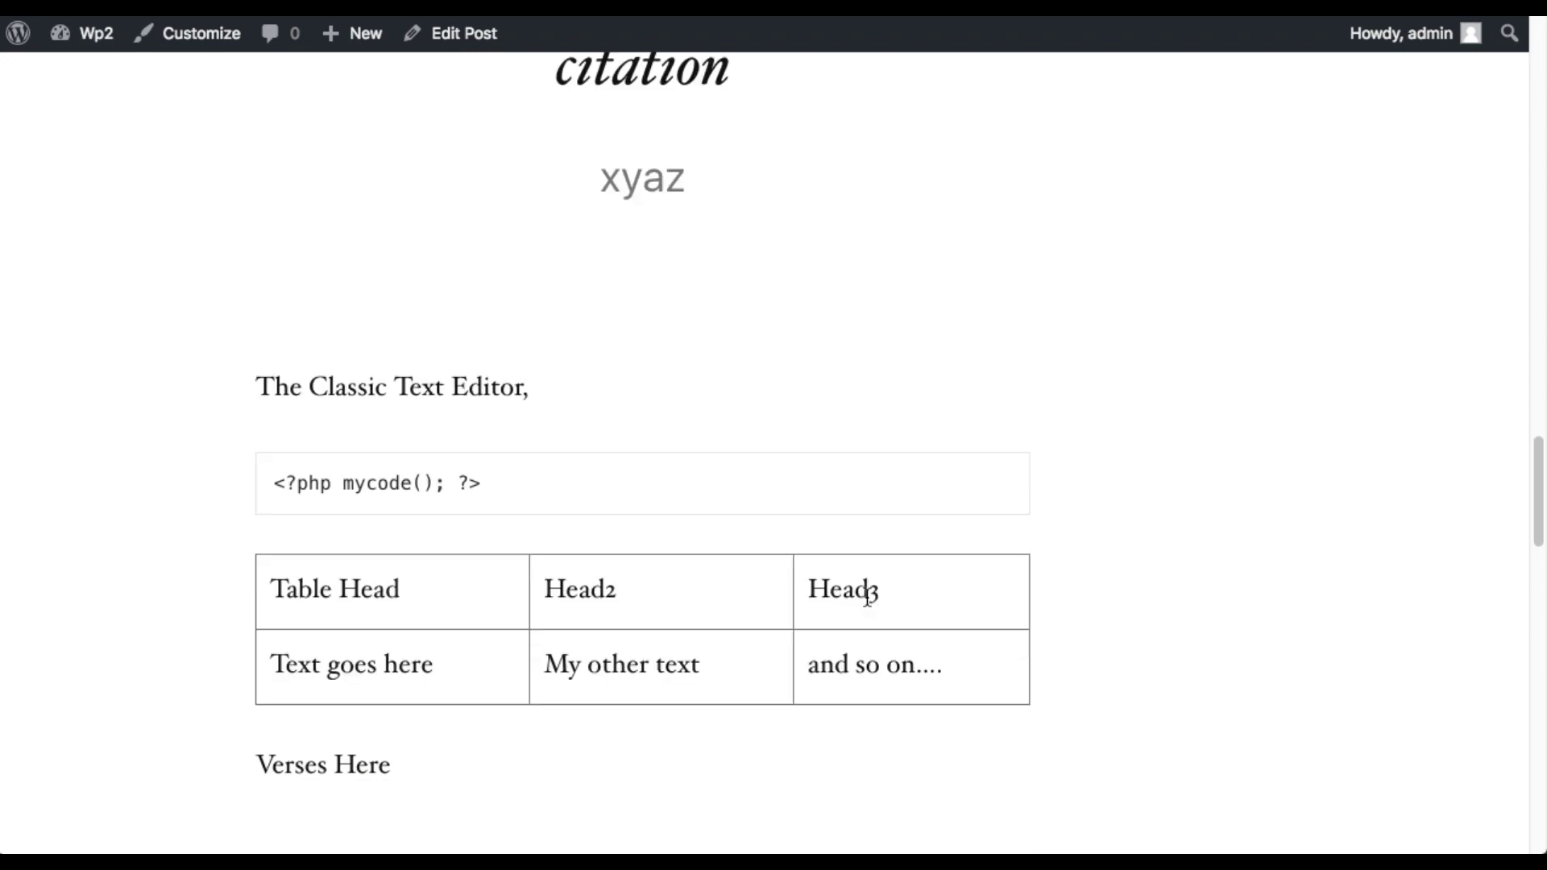
pyautogui.tripleClick(361, 477)
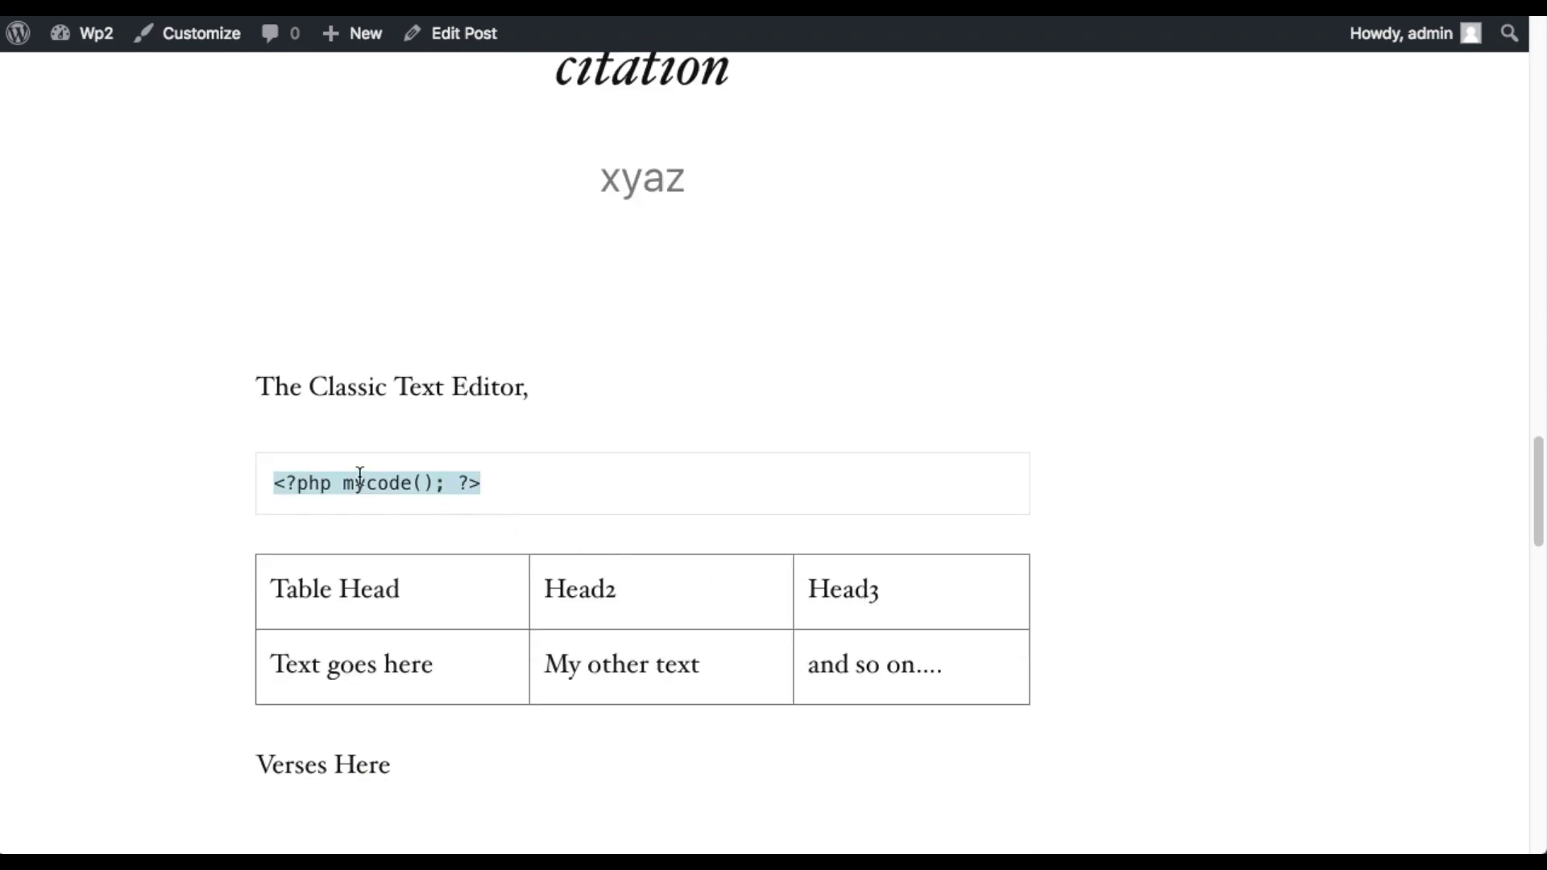
pyautogui.click(532, 493)
pyautogui.scroll(-1, 525, 456)
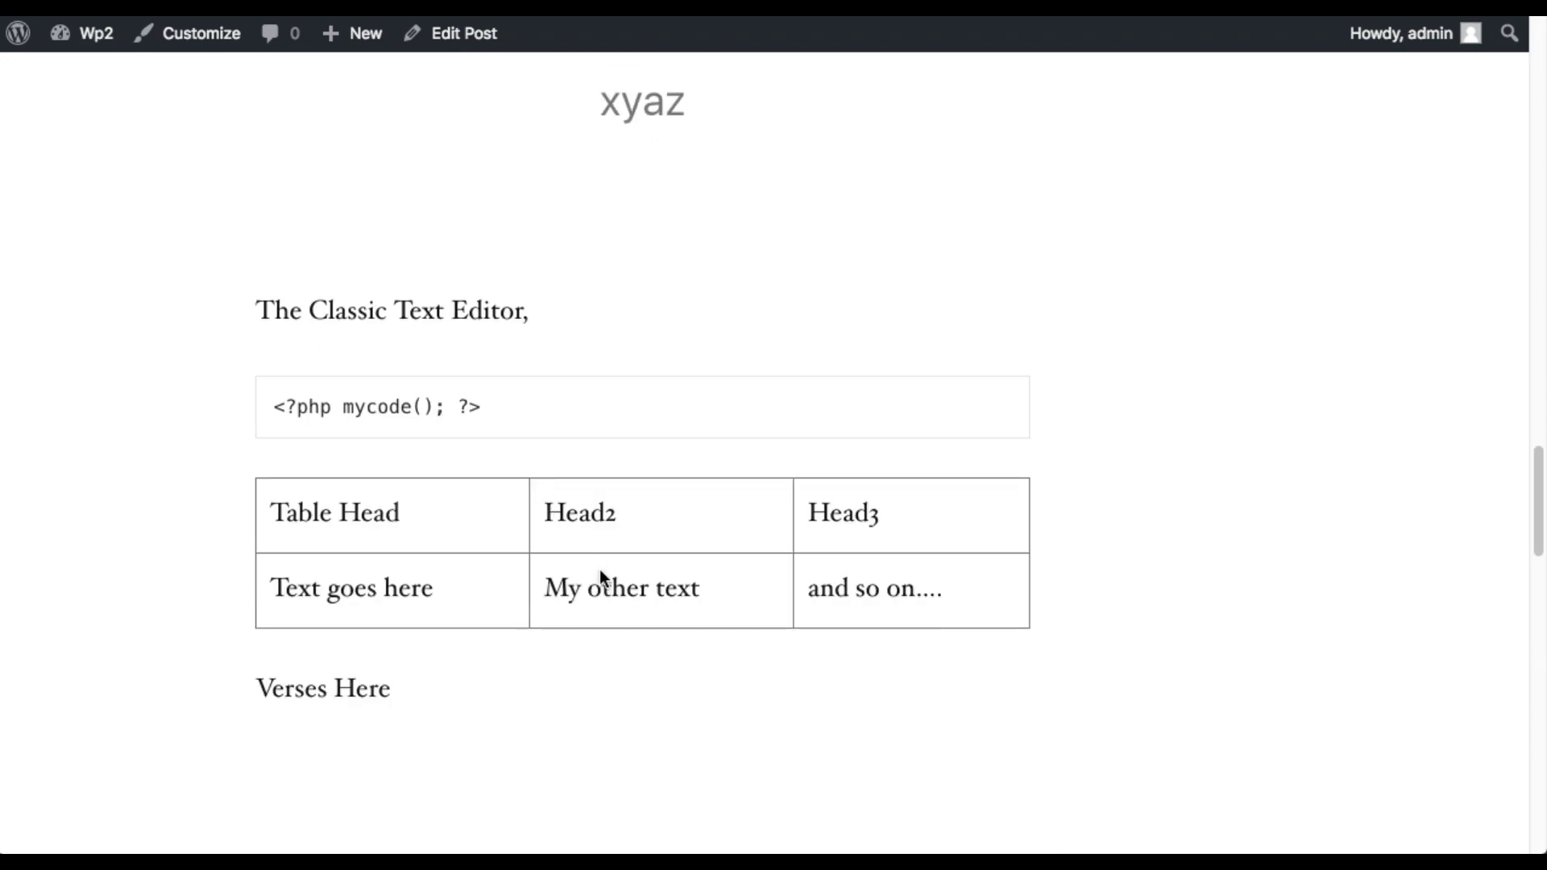
pyautogui.scroll(-2, 600, 571)
pyautogui.scroll(-4, 599, 571)
pyautogui.scroll(-4, 600, 570)
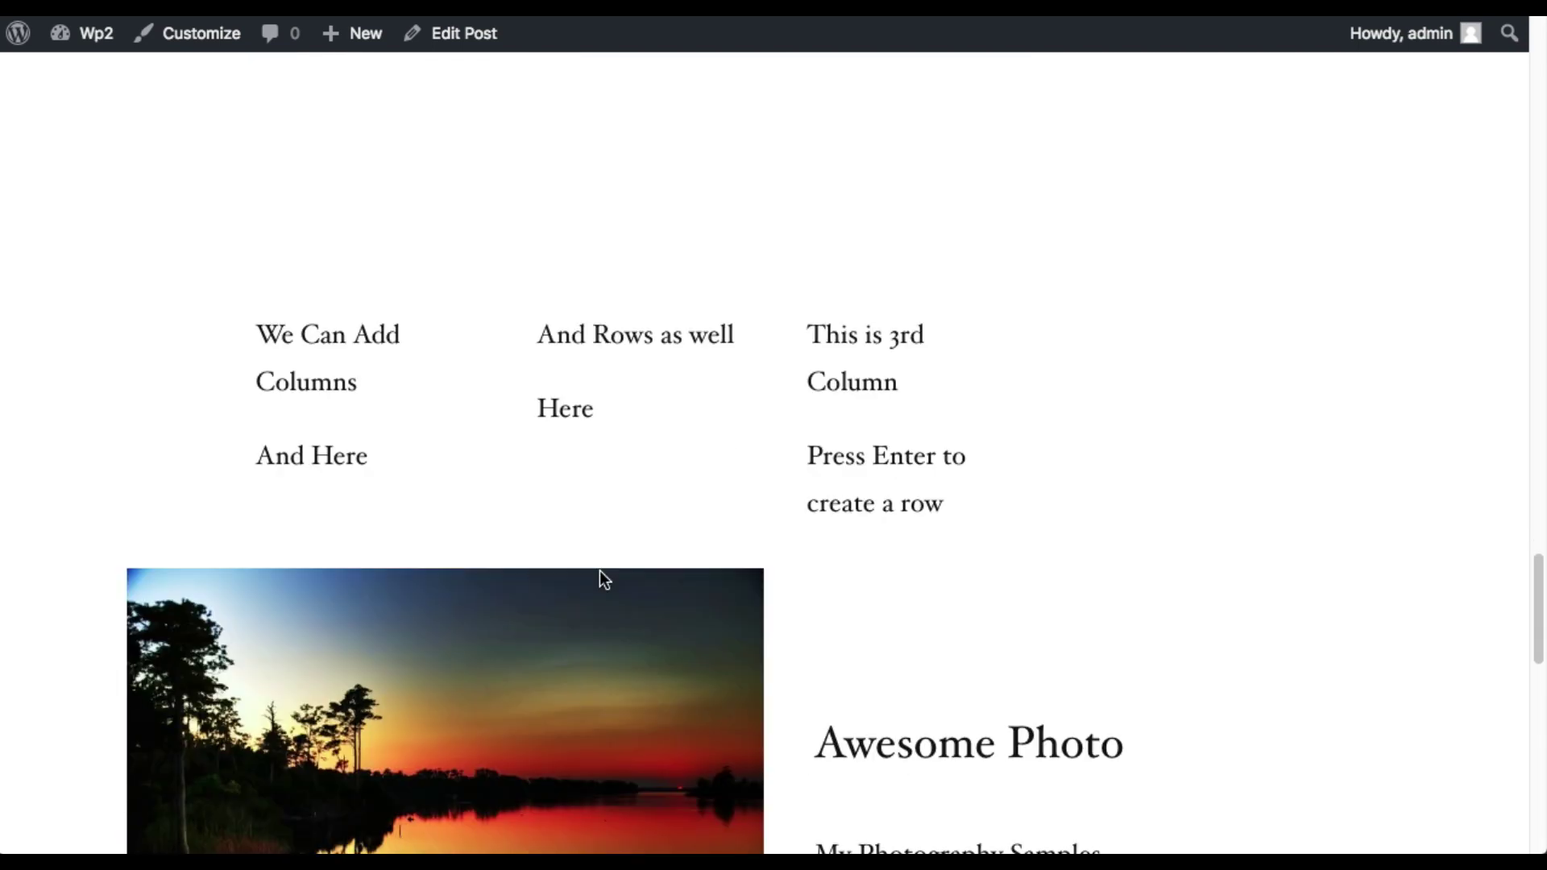
pyautogui.scroll(-3, 600, 570)
pyautogui.scroll(-4, 599, 571)
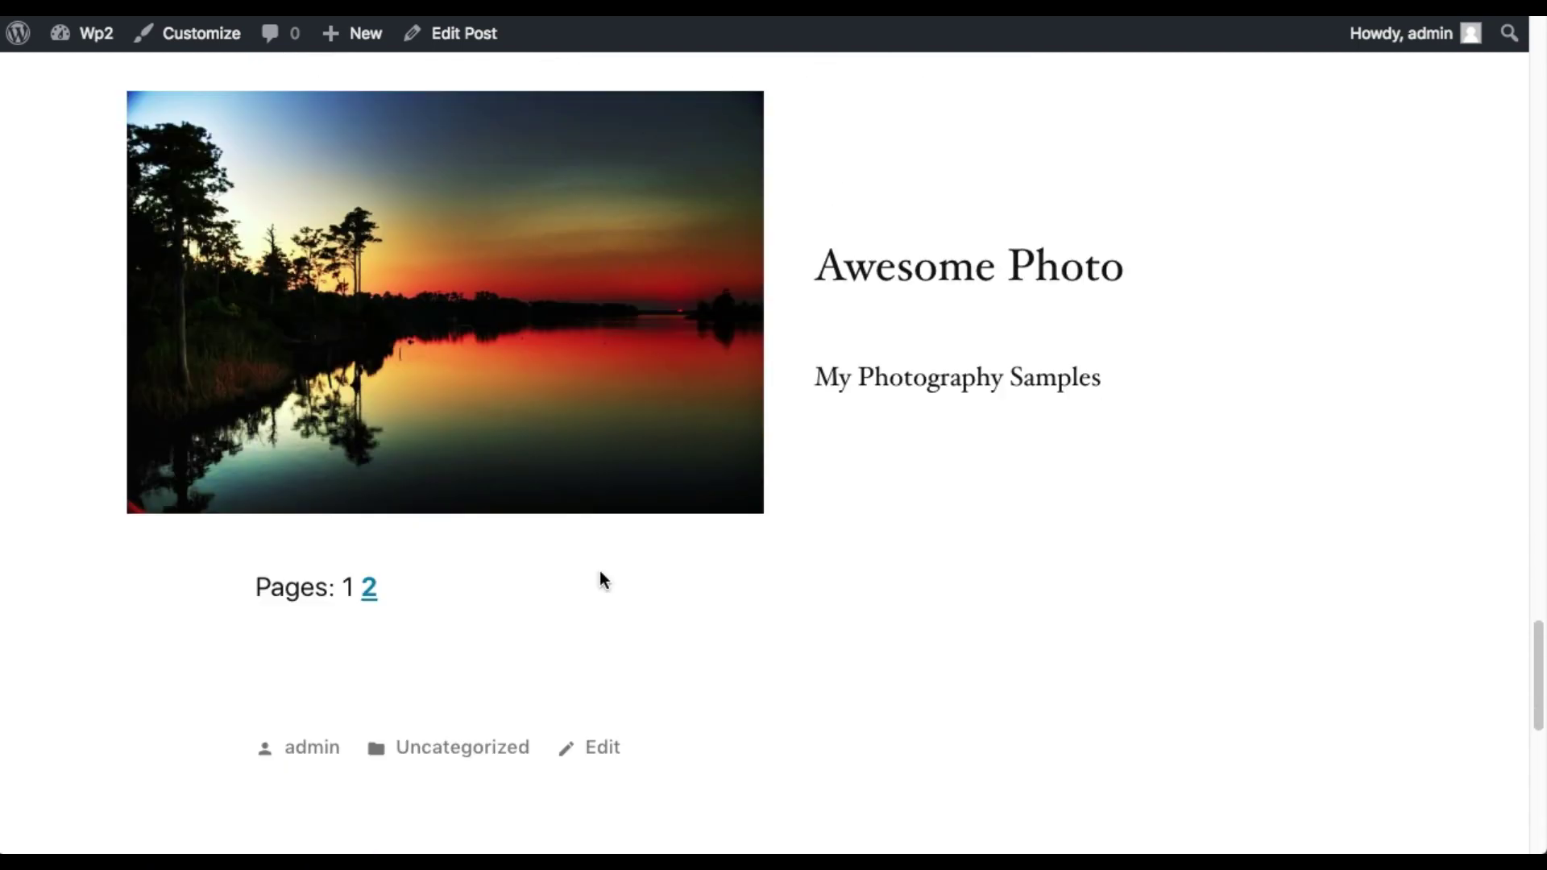
# - Open page 2 of the published post and review its button and captioned video embed
pyautogui.click(372, 590)
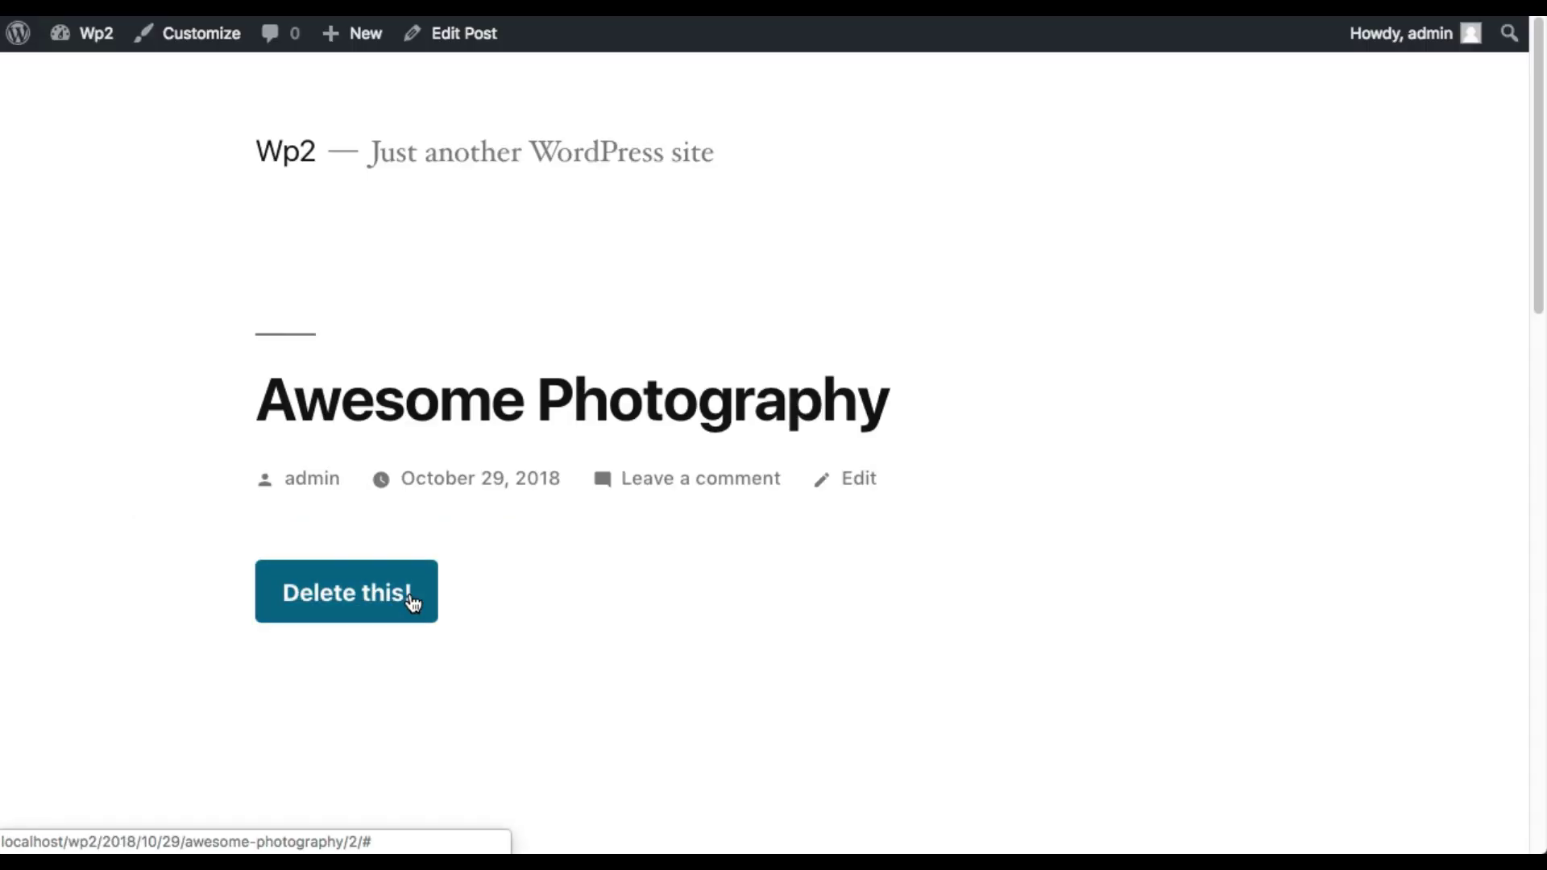
pyautogui.scroll(-1, 675, 620)
pyautogui.scroll(-3, 675, 619)
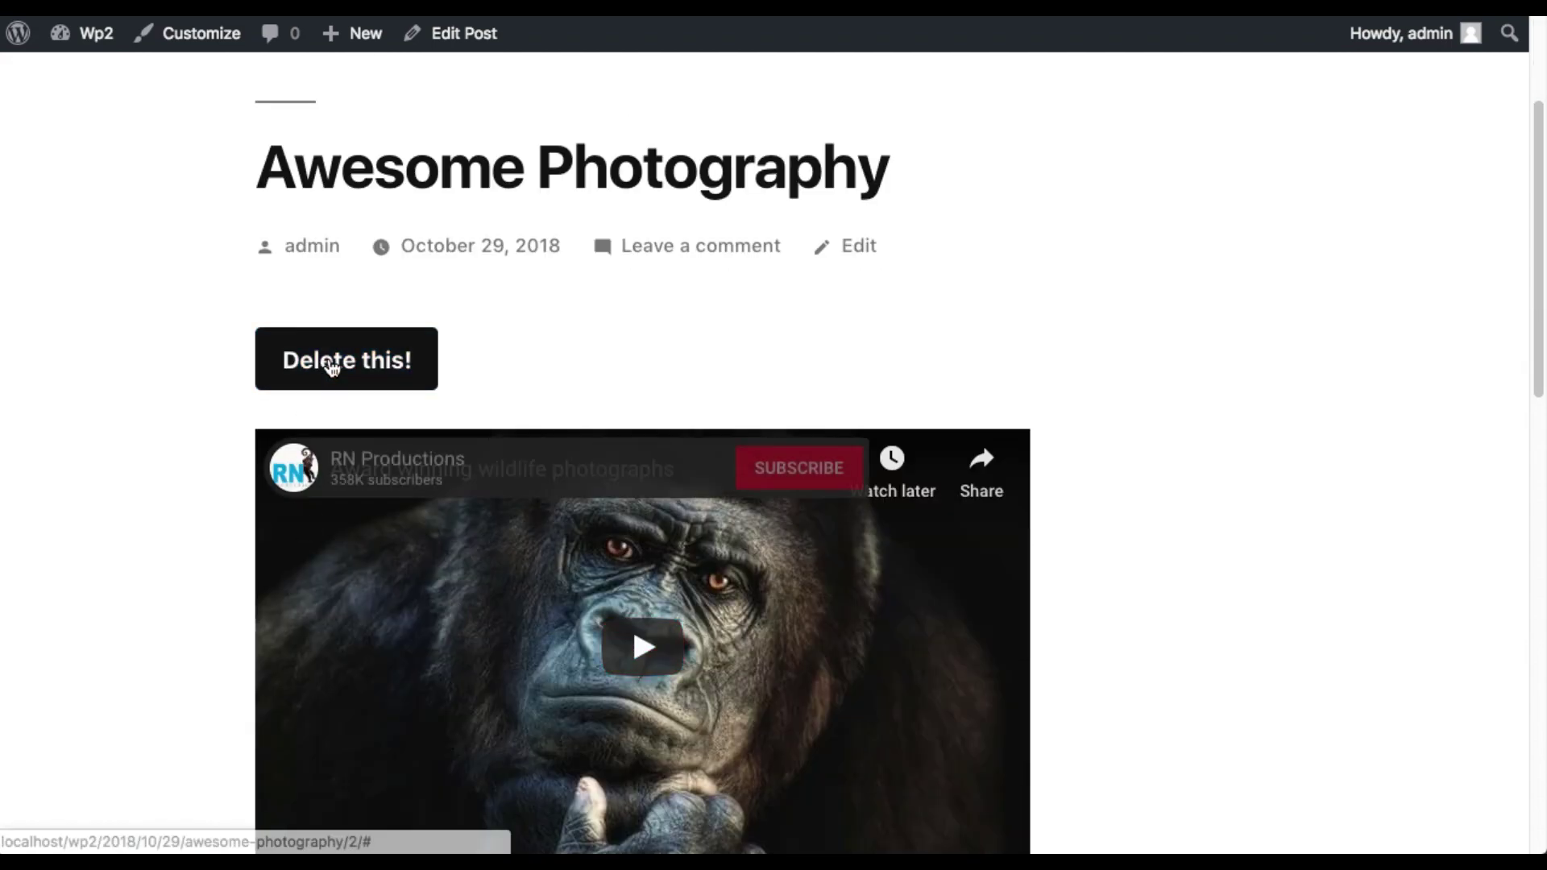
pyautogui.scroll(-1, 1077, 435)
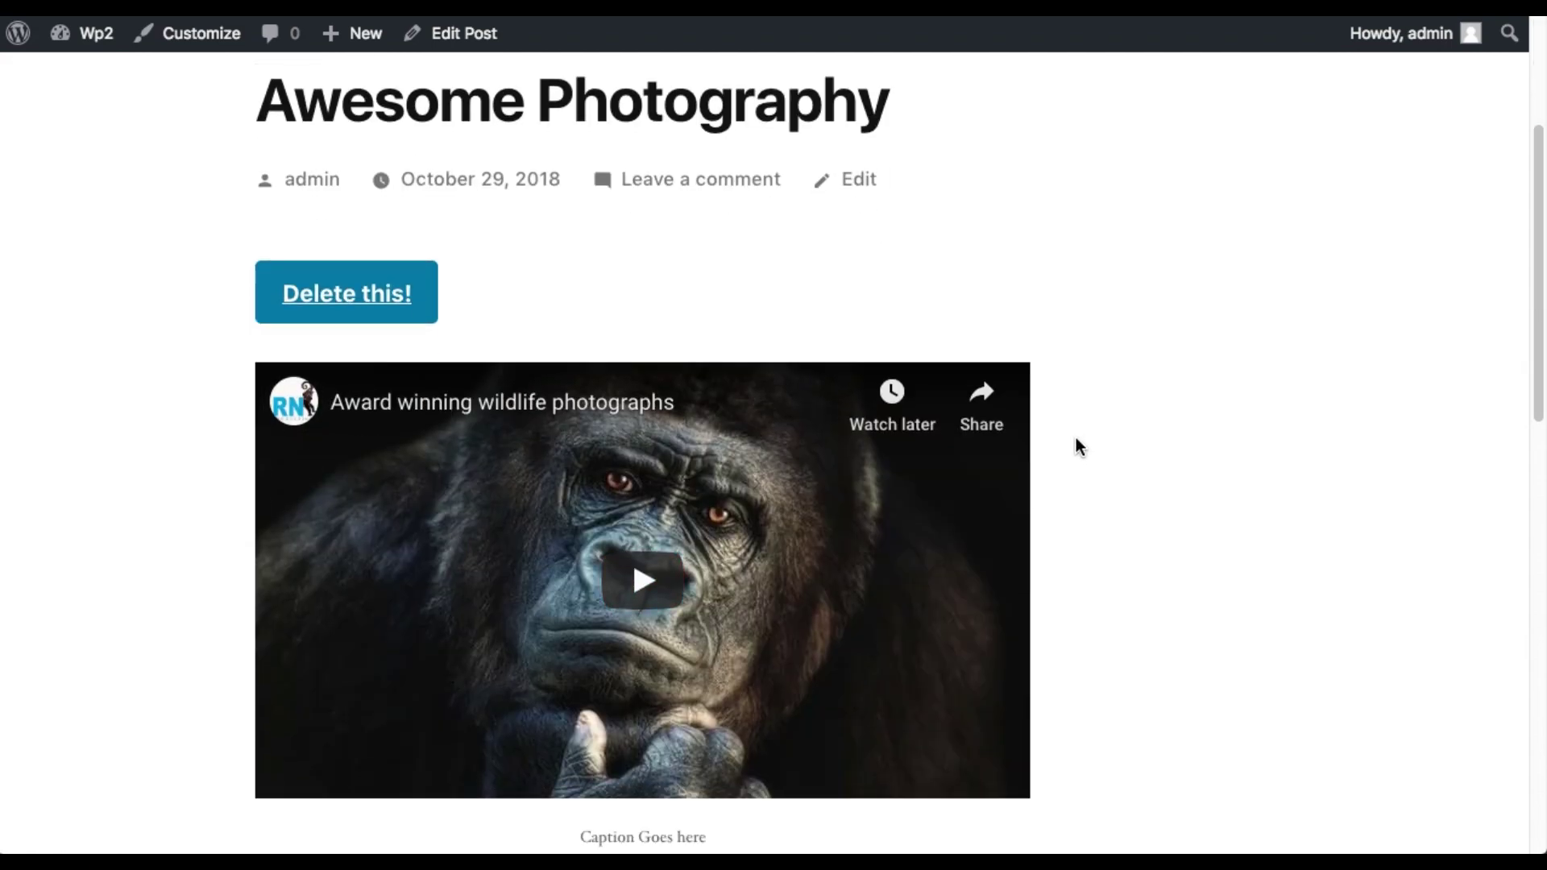
pyautogui.scroll(-6, 1076, 440)
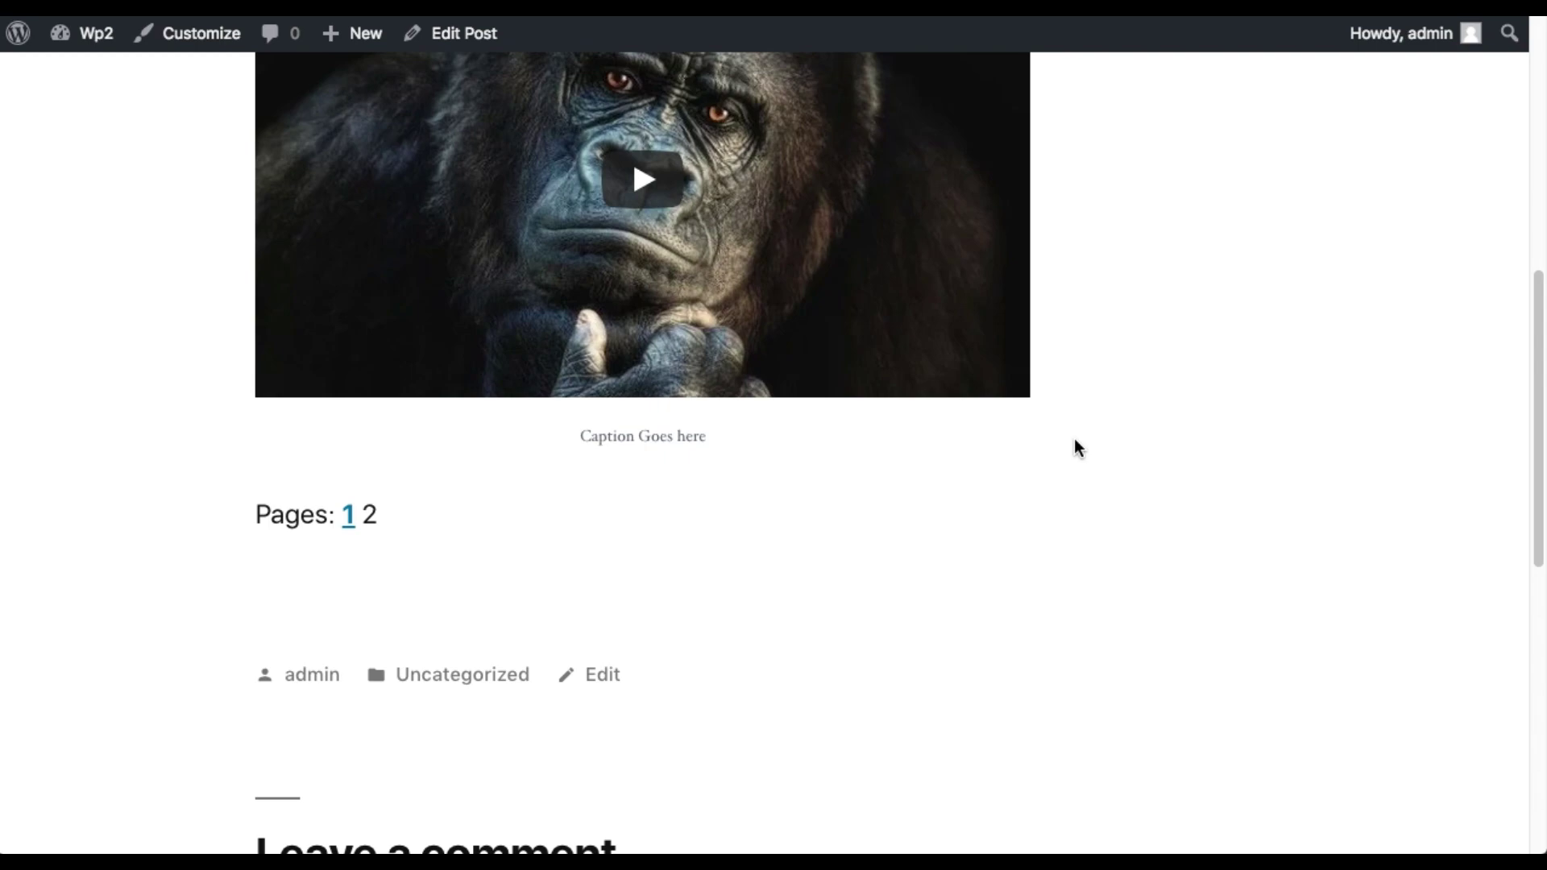
pyautogui.scroll(10, 1067, 465)
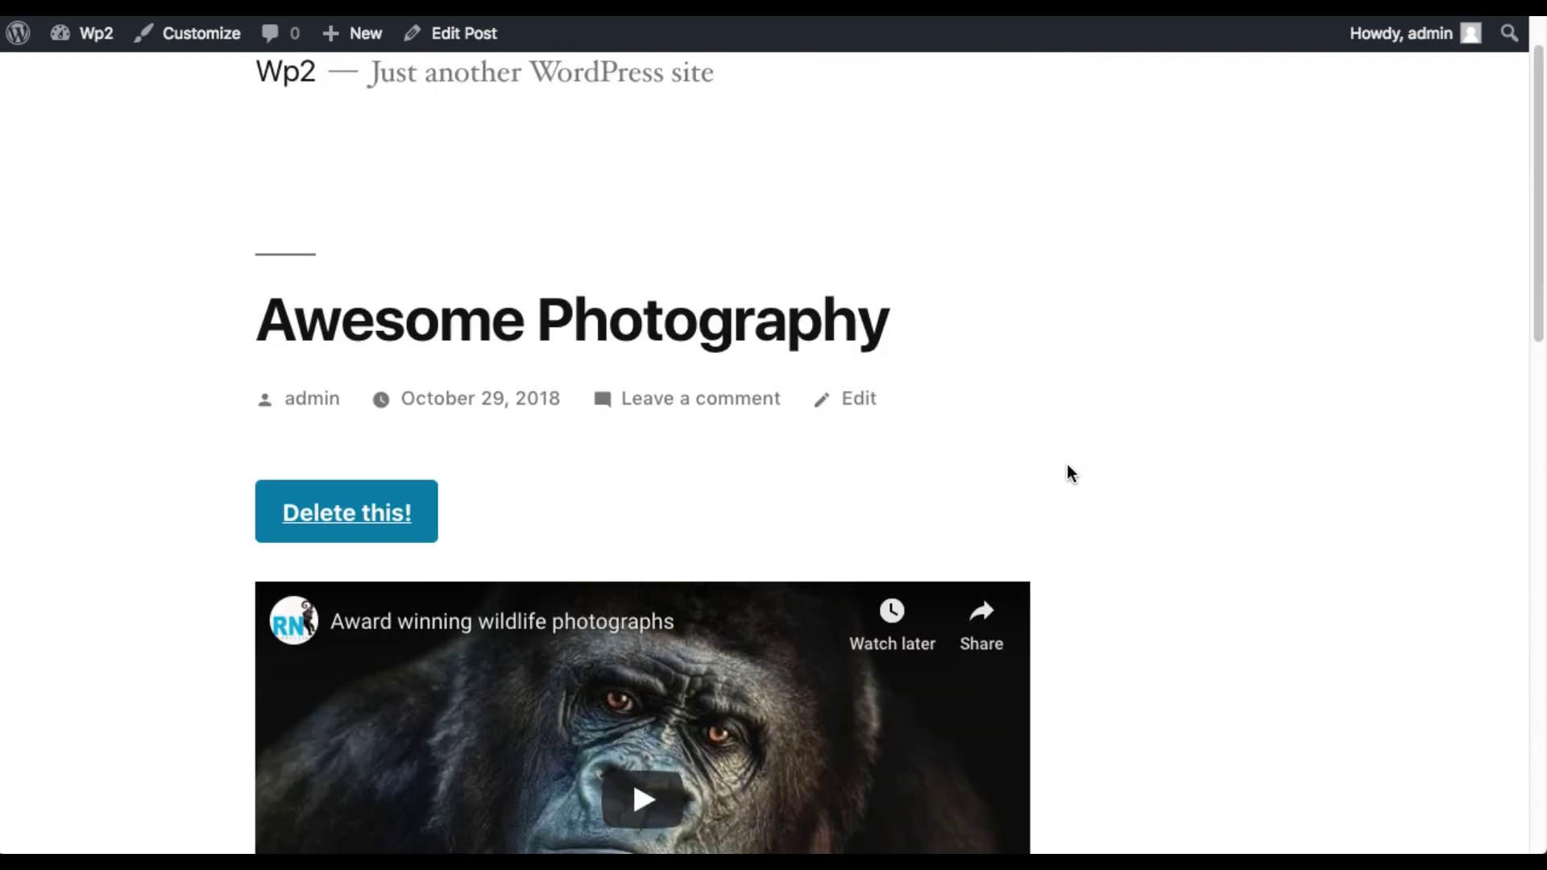
pyautogui.scroll(-8, 1067, 466)
# - Return to page 1 of the published post and skim through its blocks again
pyautogui.click(349, 535)
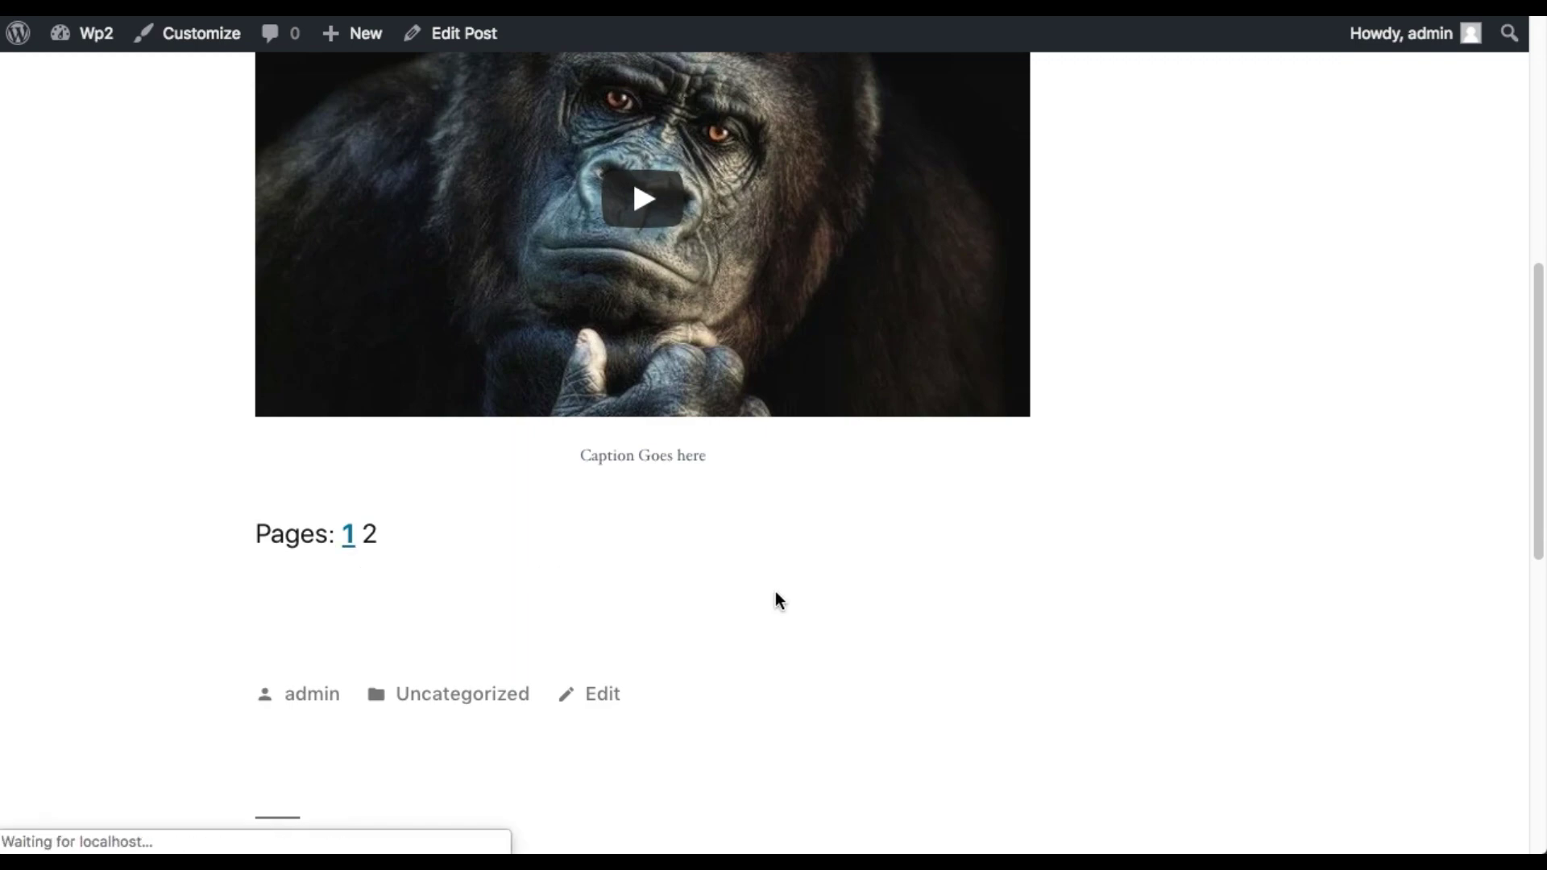
pyautogui.scroll(-6, 910, 578)
pyautogui.scroll(-20, 959, 580)
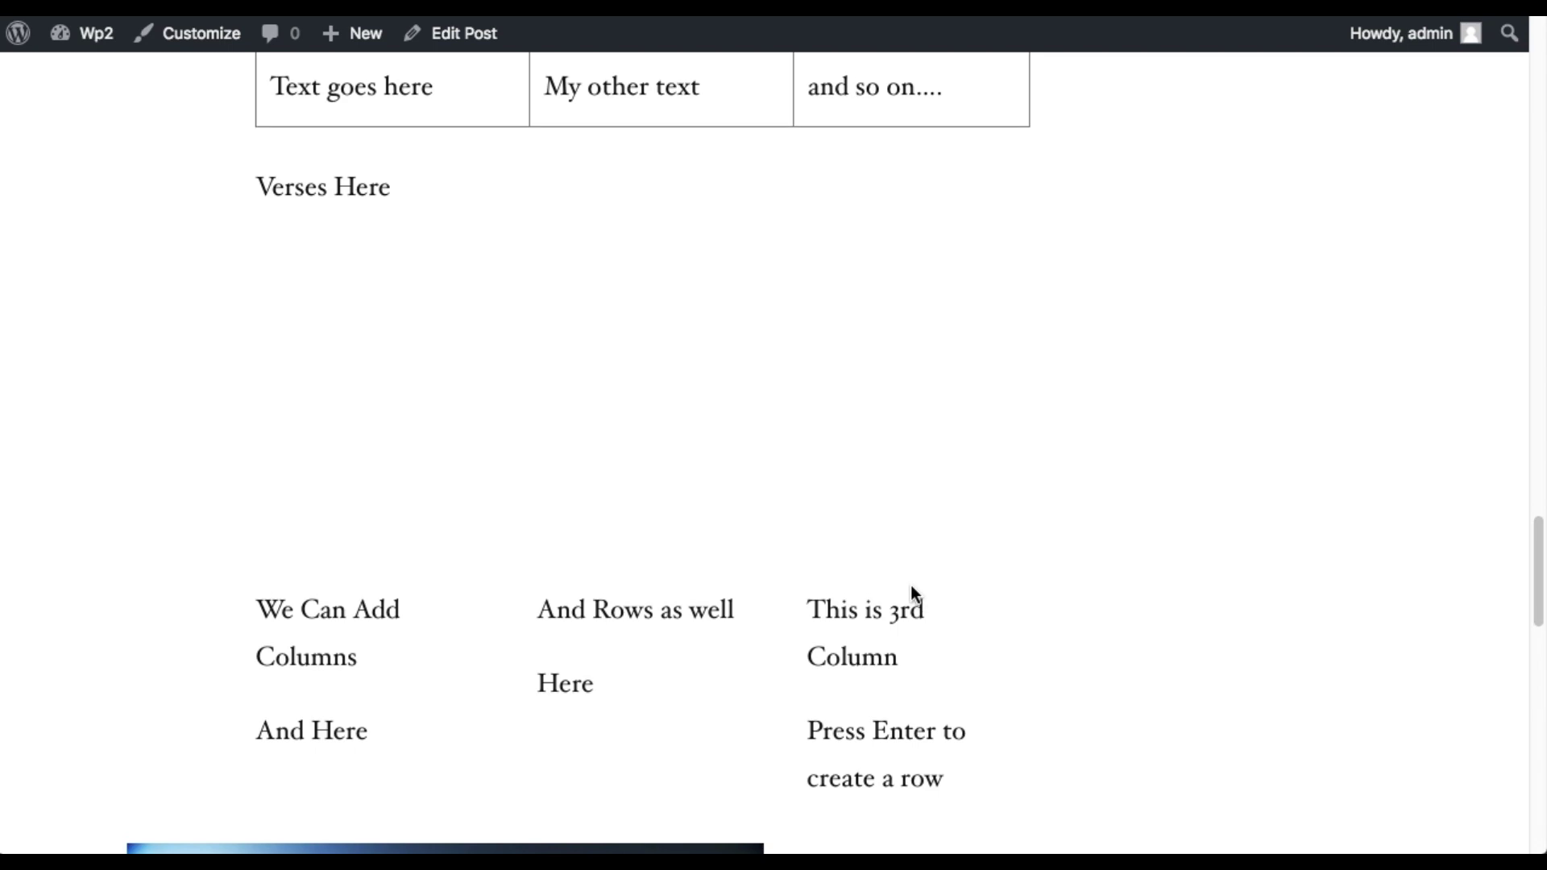
pyautogui.scroll(15, 911, 594)
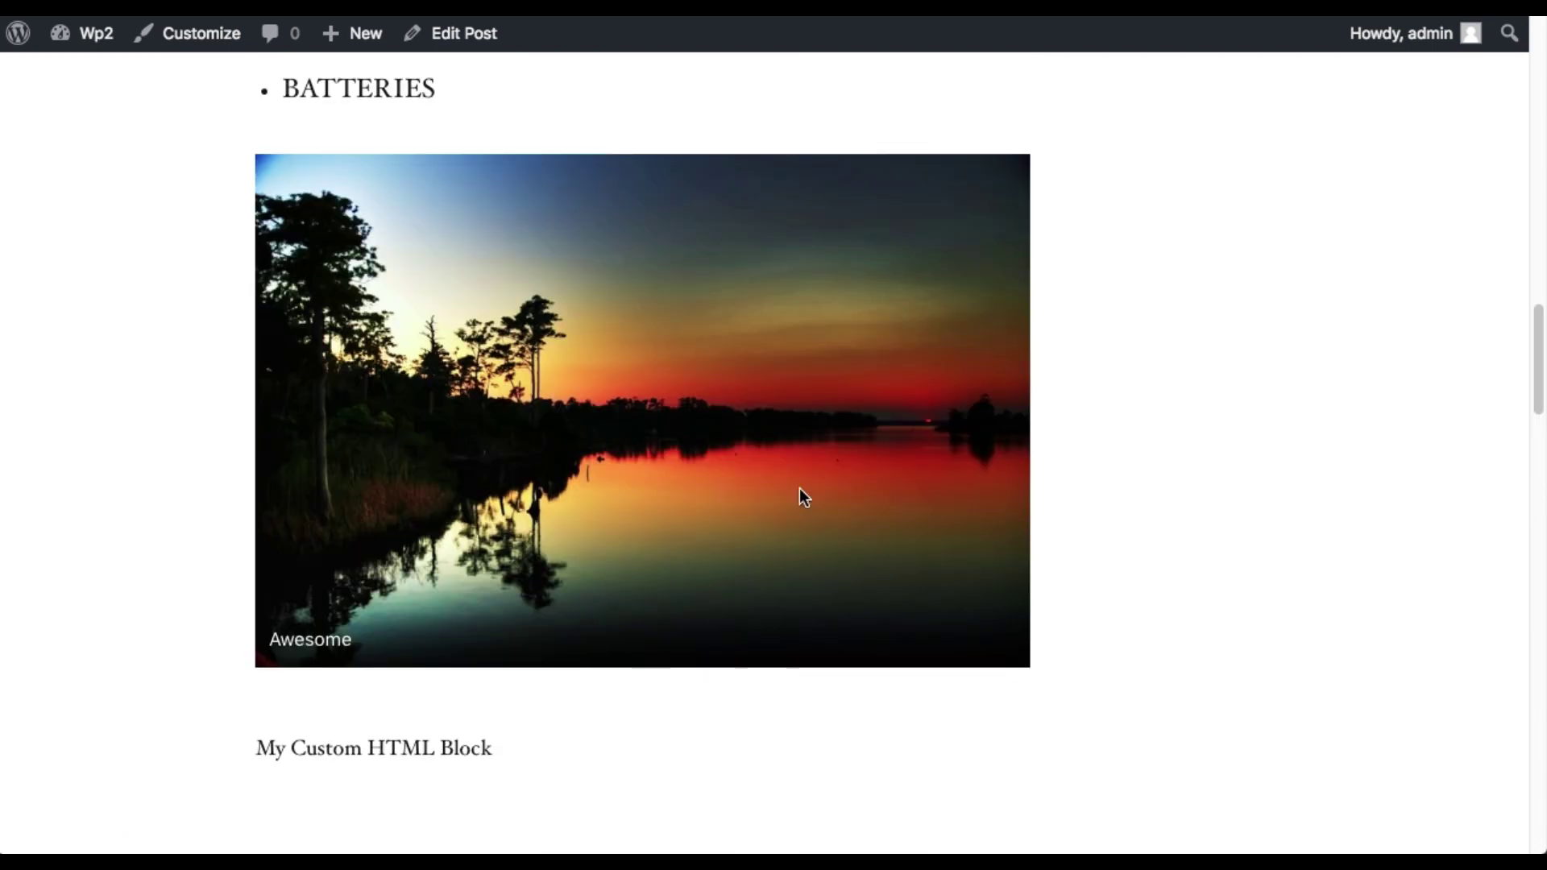
# - Open the published post in the block editor and go to the embedded video at its end
pyautogui.click(482, 40)
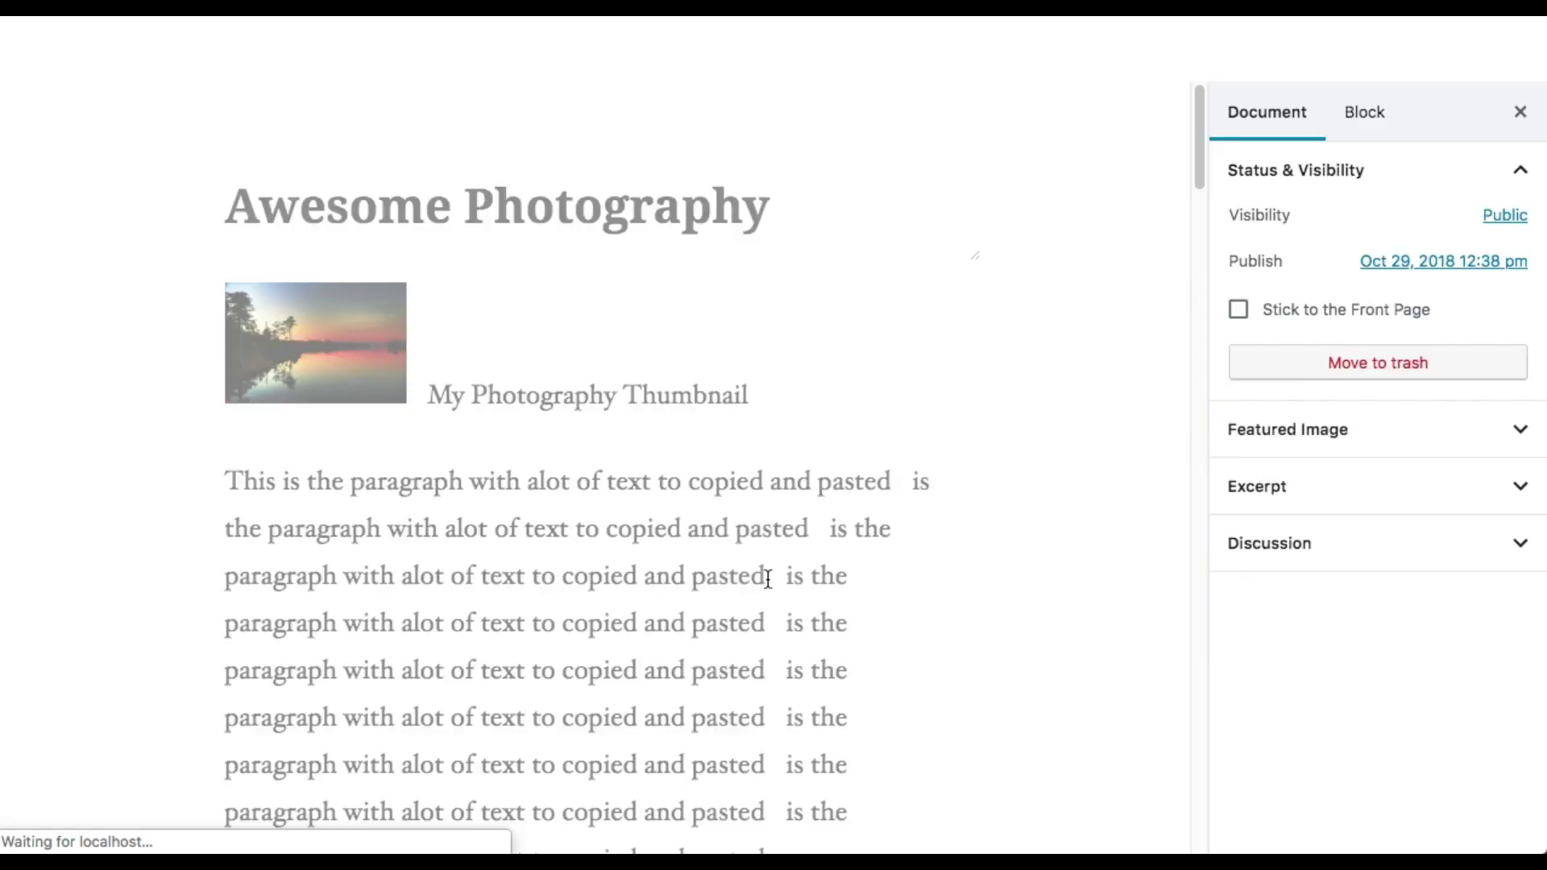
pyautogui.scroll(-15, 875, 574)
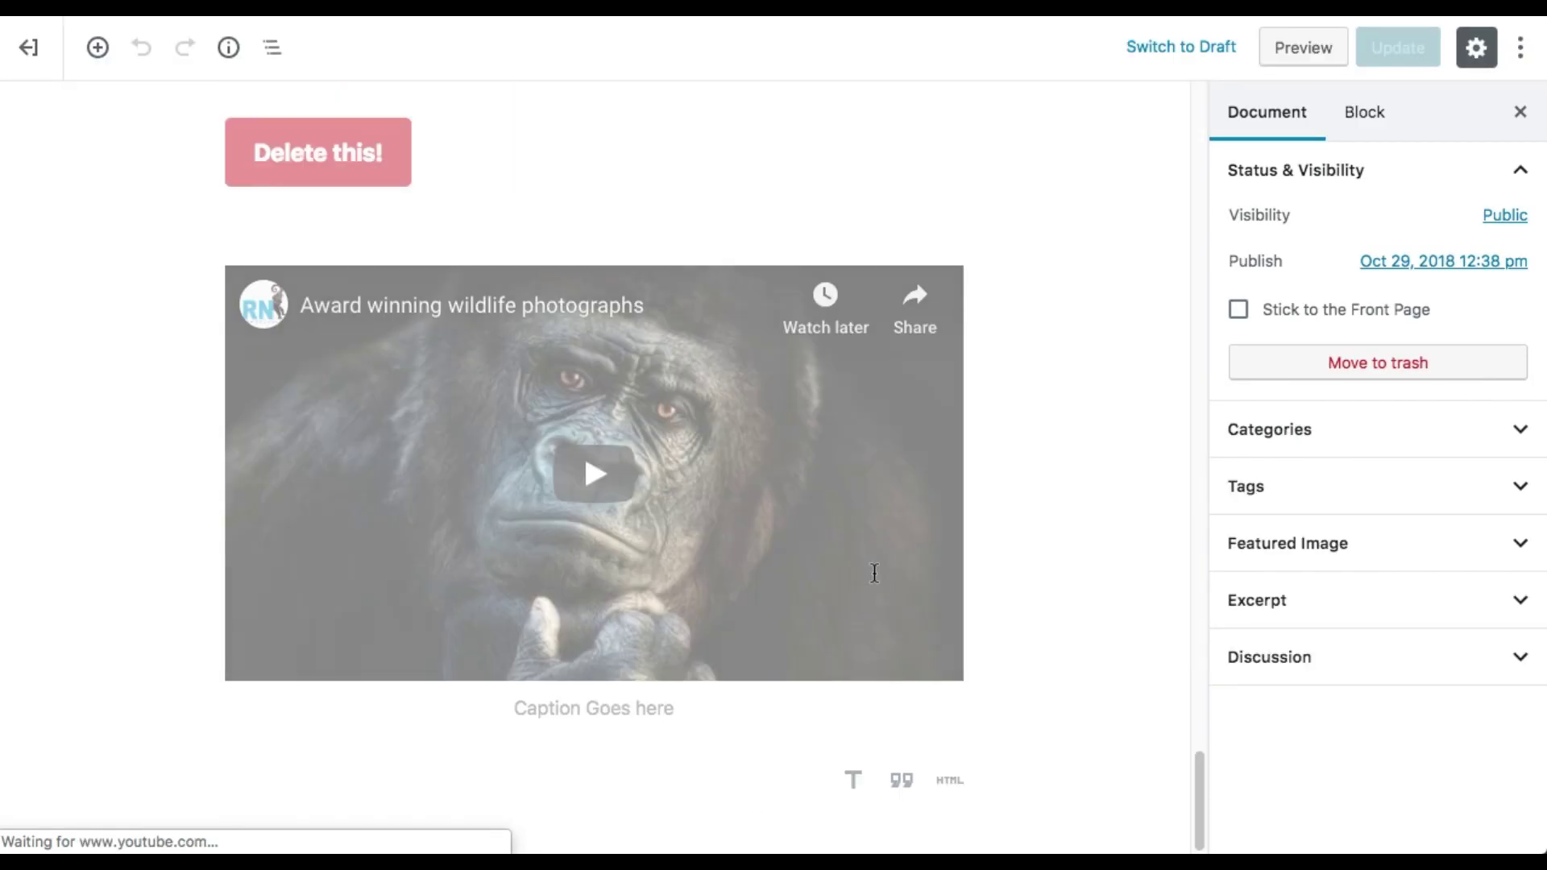
pyautogui.click(653, 530)
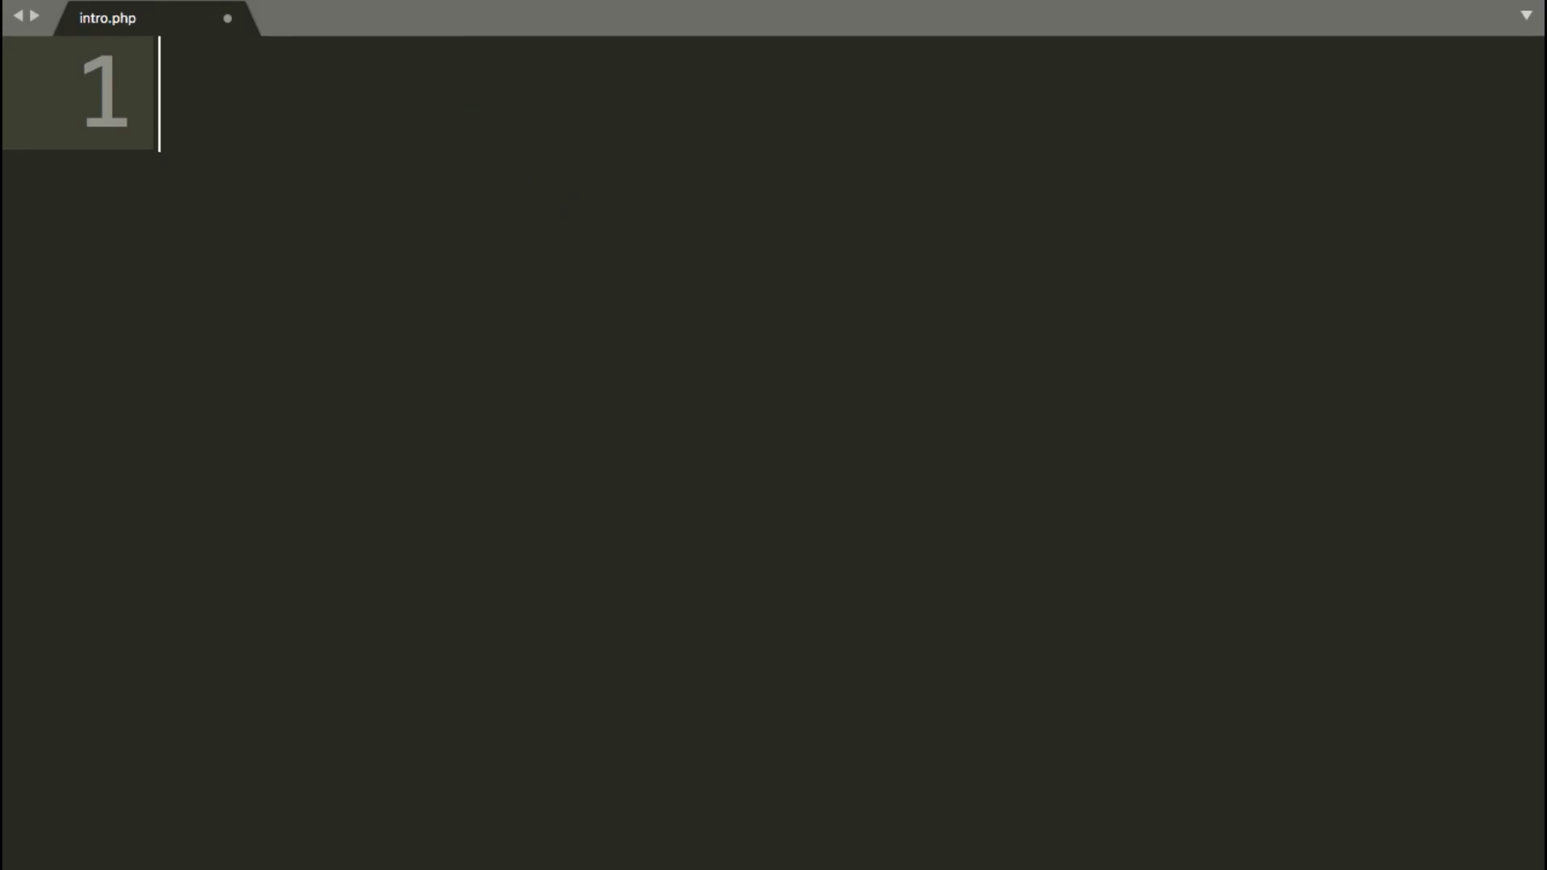
# - Switch to intro.php in the code editor, add the opening PHP tag and declare an empty class named with the author's handle
pyautogui.write('<?php')
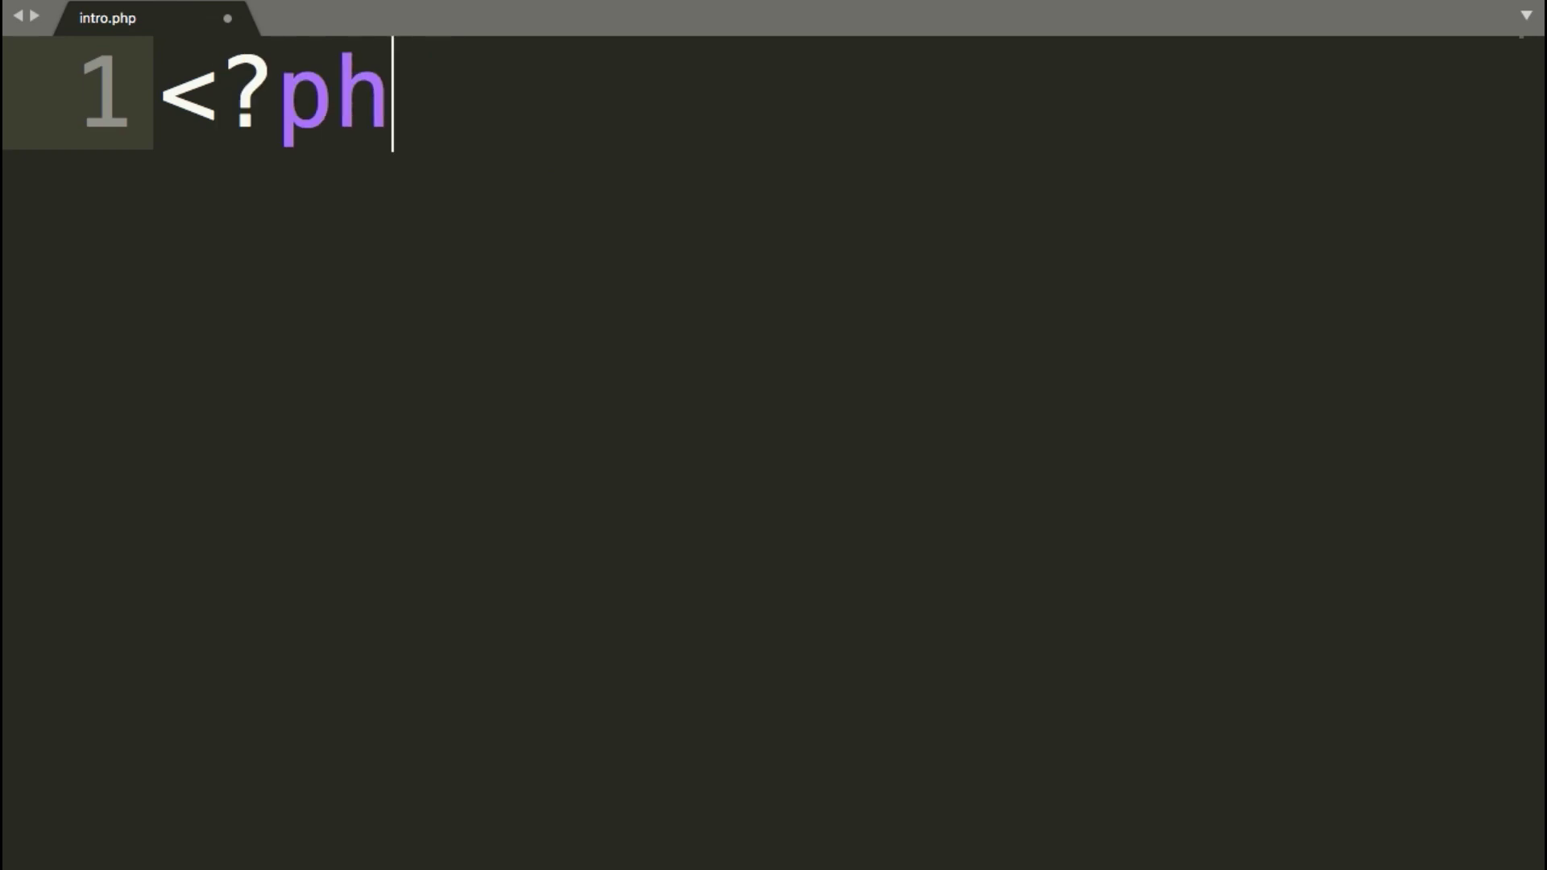
pyautogui.press('Return')
pyautogui.write('cl')
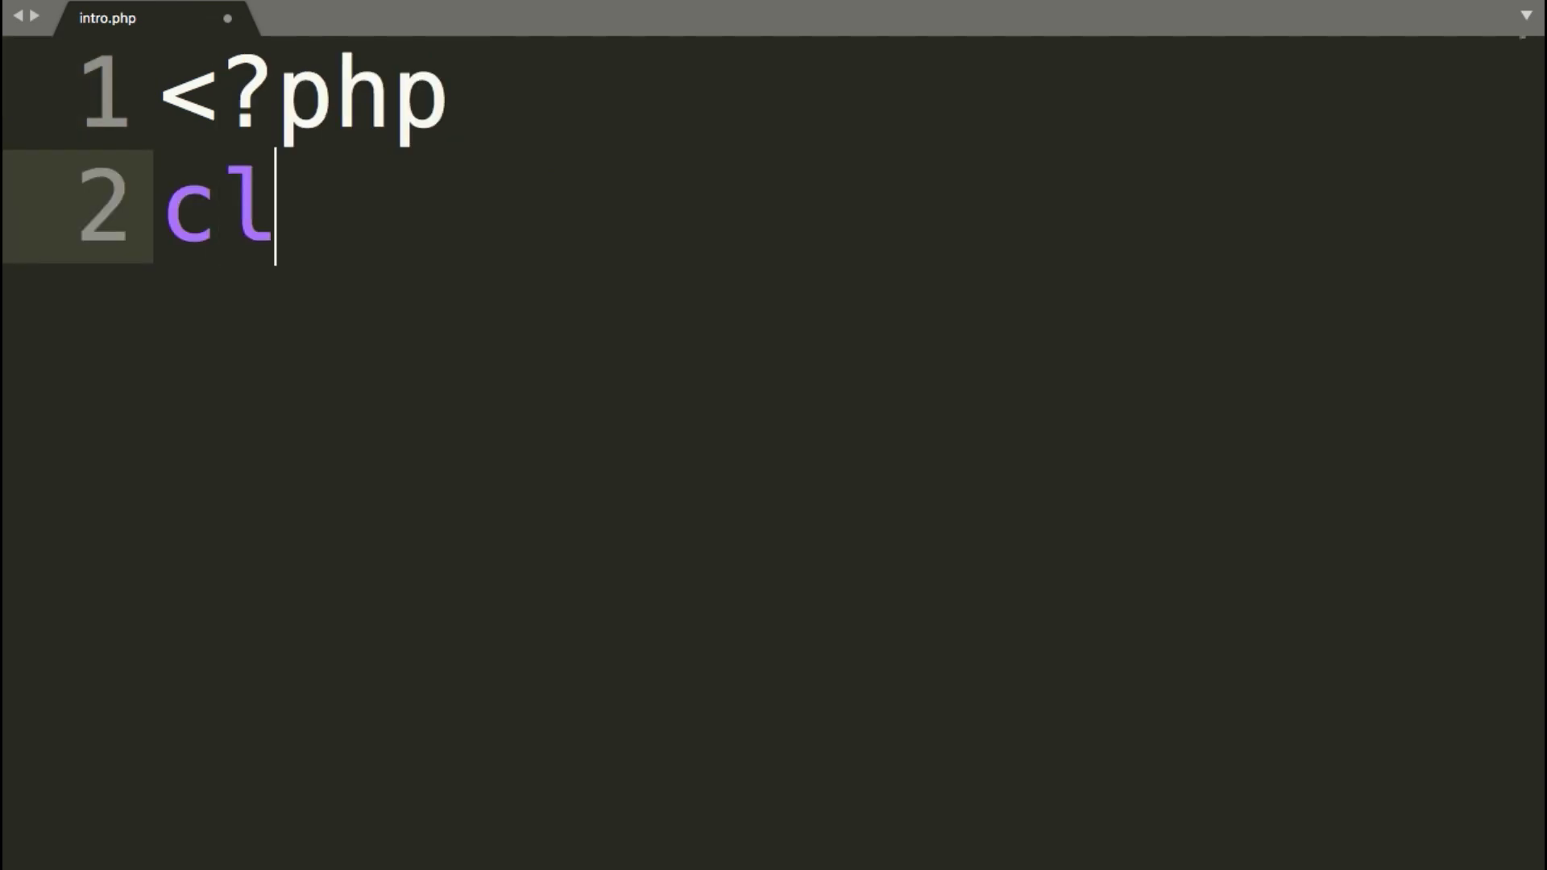
pyautogui.write('ass alisaleem252')
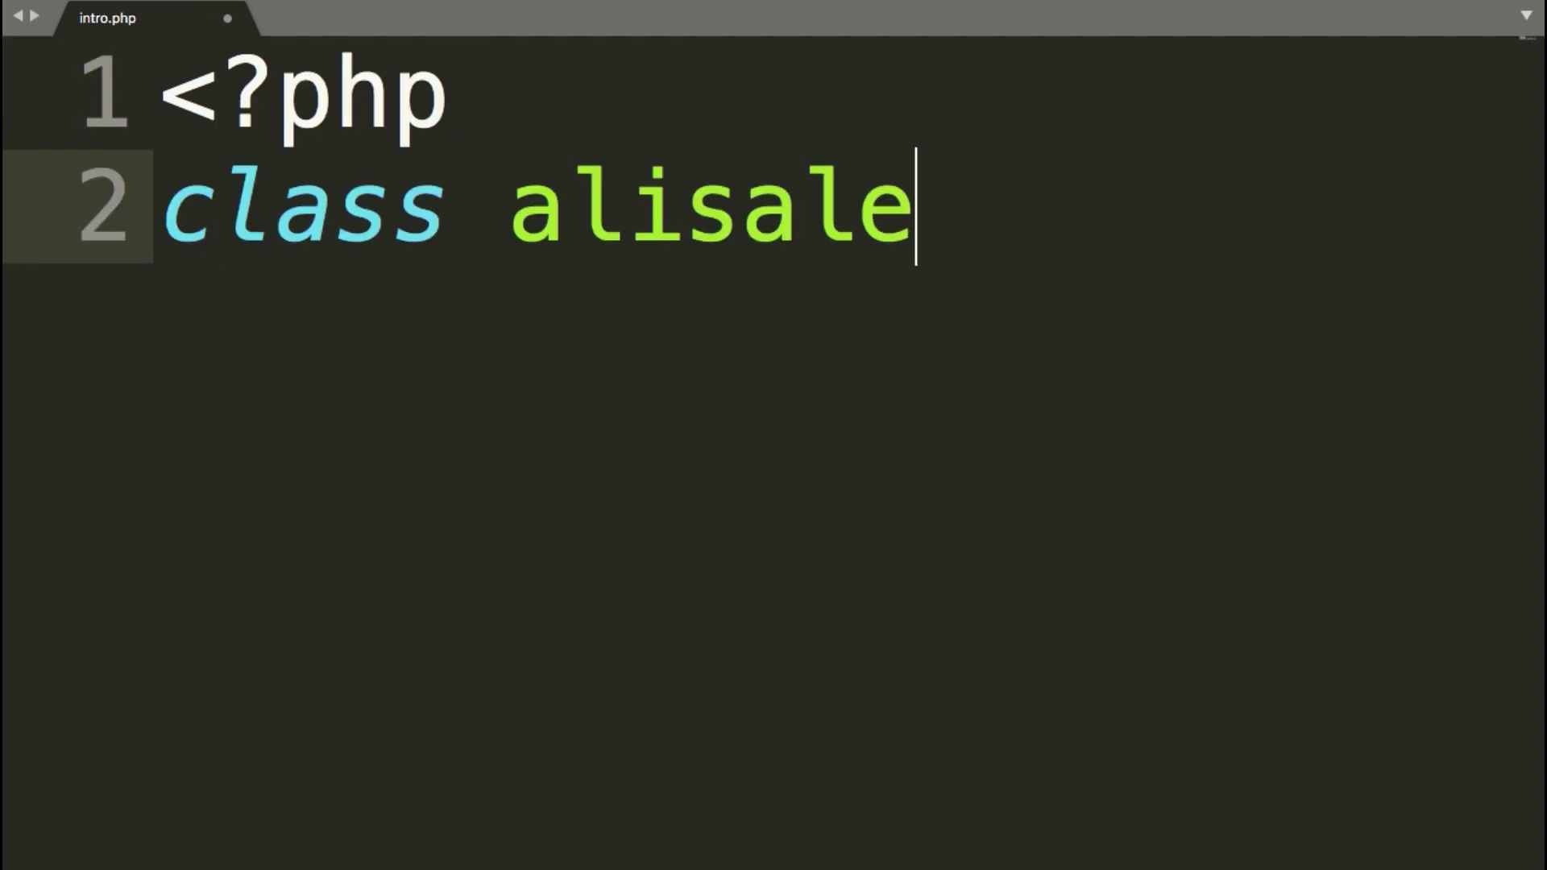
pyautogui.press('Return')
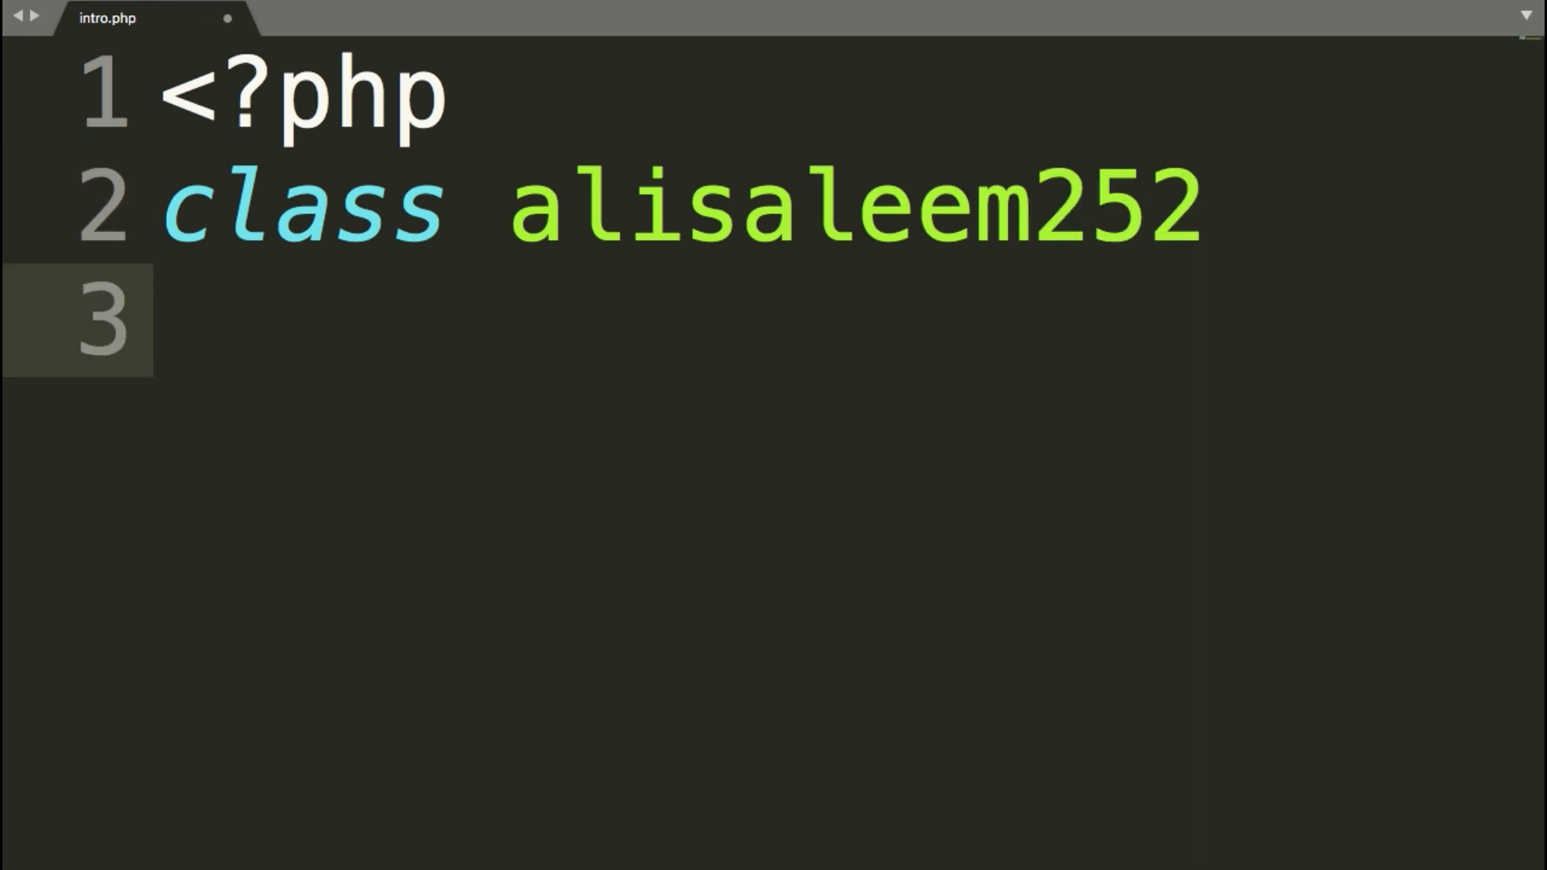
pyautogui.press('BackSpace')
pyautogui.write('{')
pyautogui.press('Return')
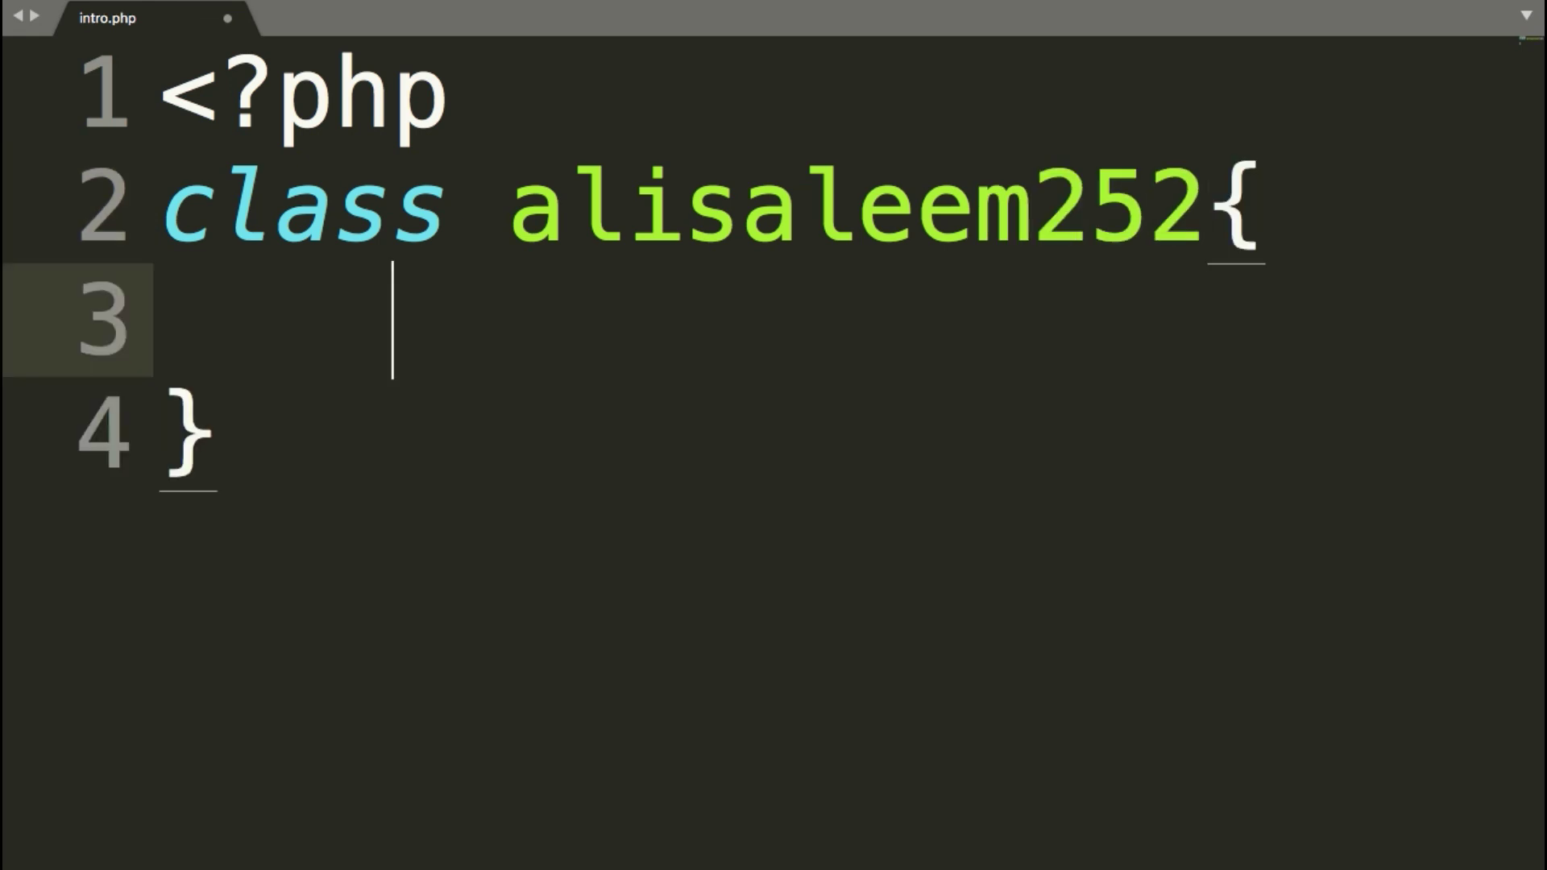
# - Declare the public property $subscribe inside the class
pyautogui.write('p')
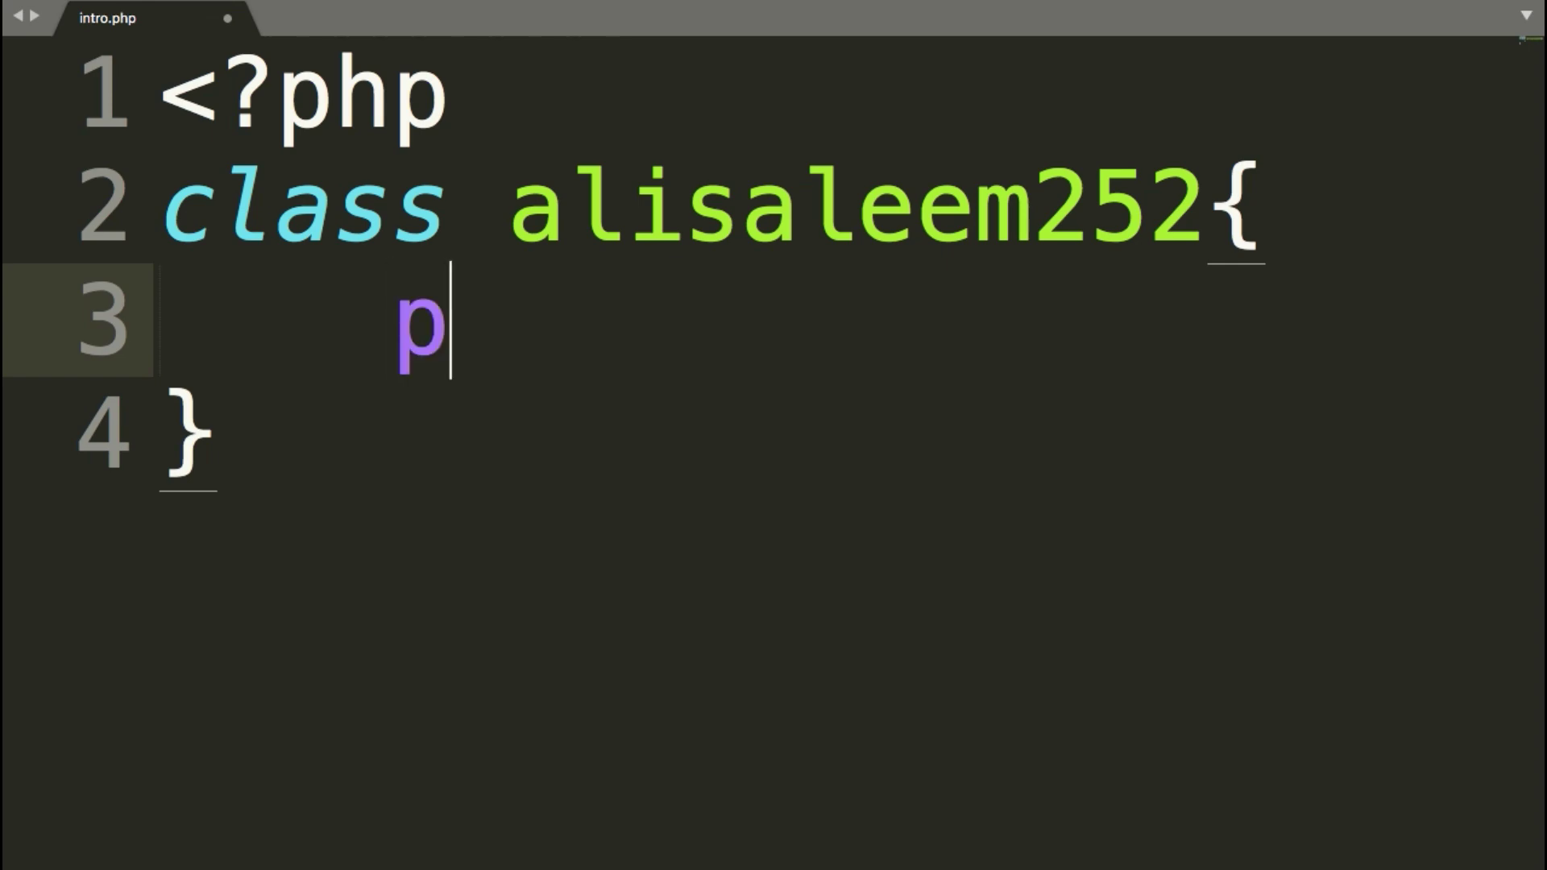
pyautogui.write('ubli')
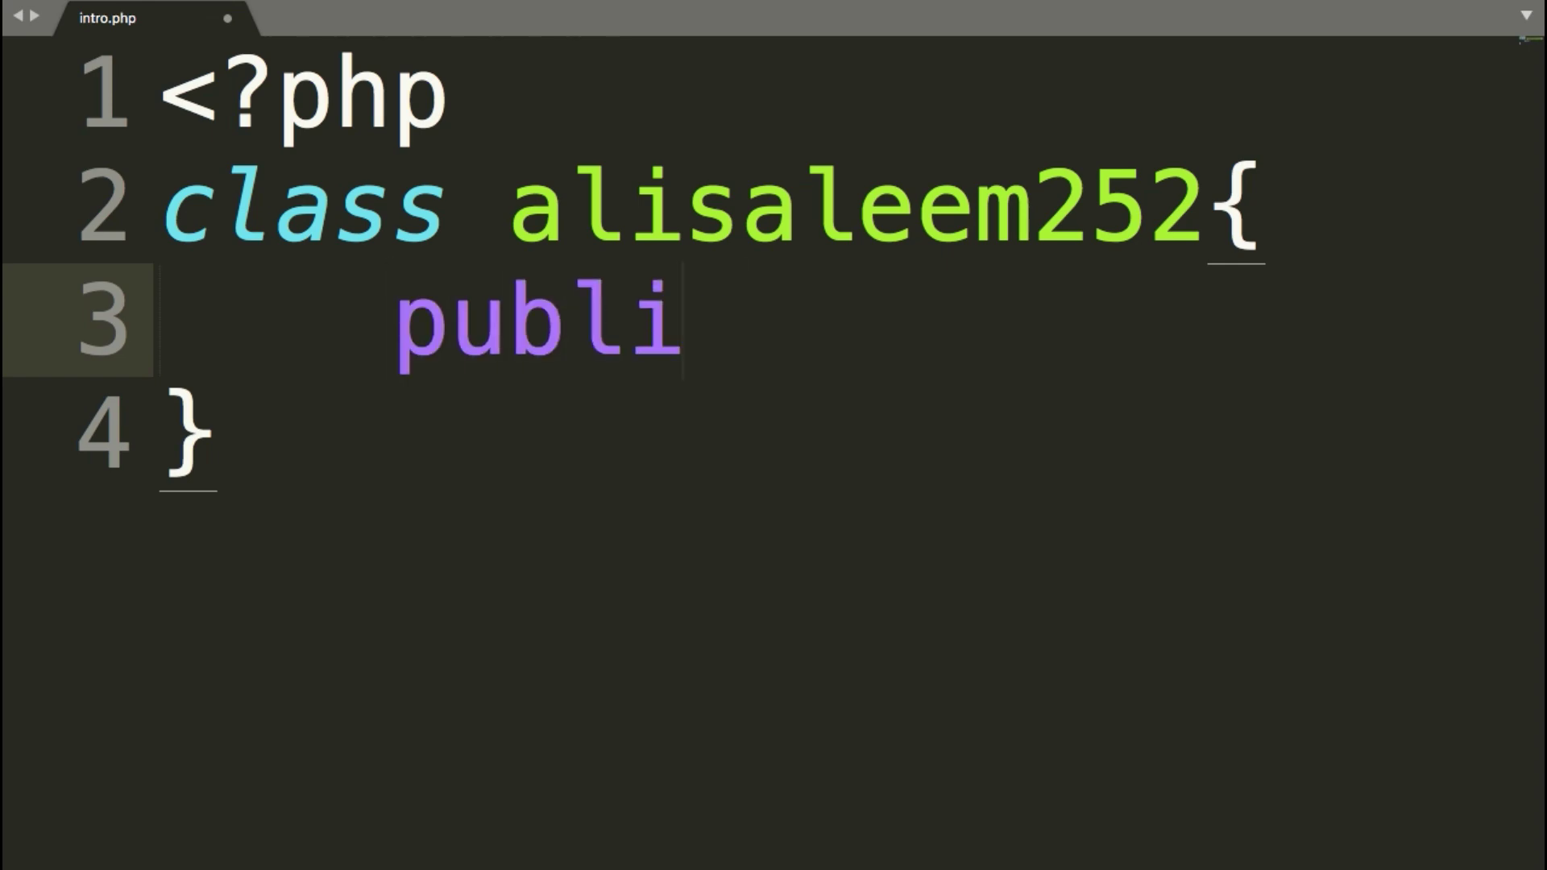
pyautogui.write('c $s')
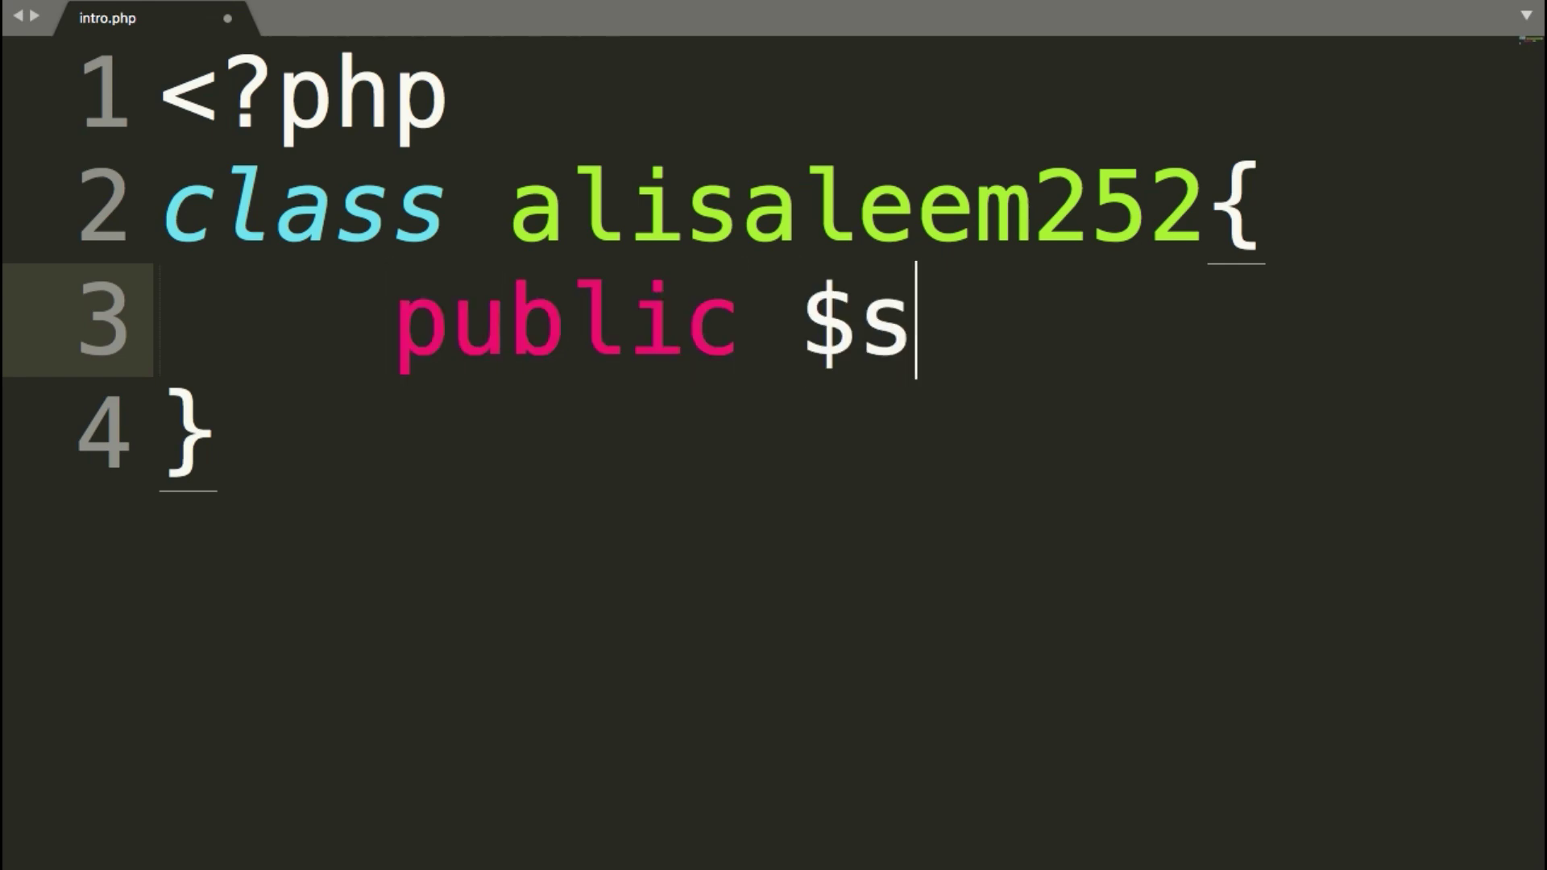
pyautogui.write('ubscribe;')
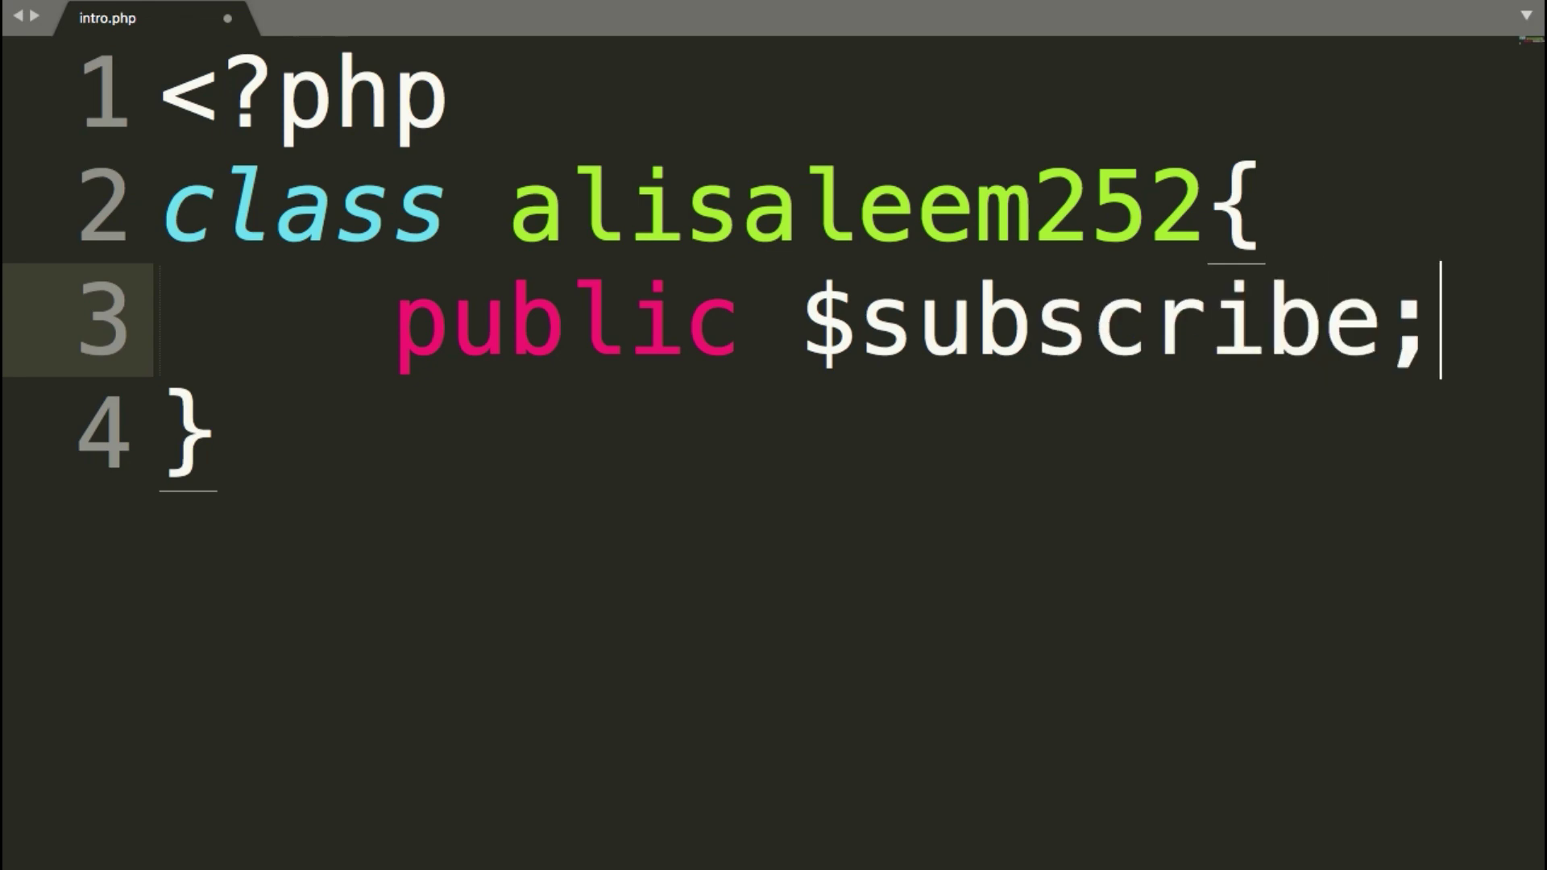